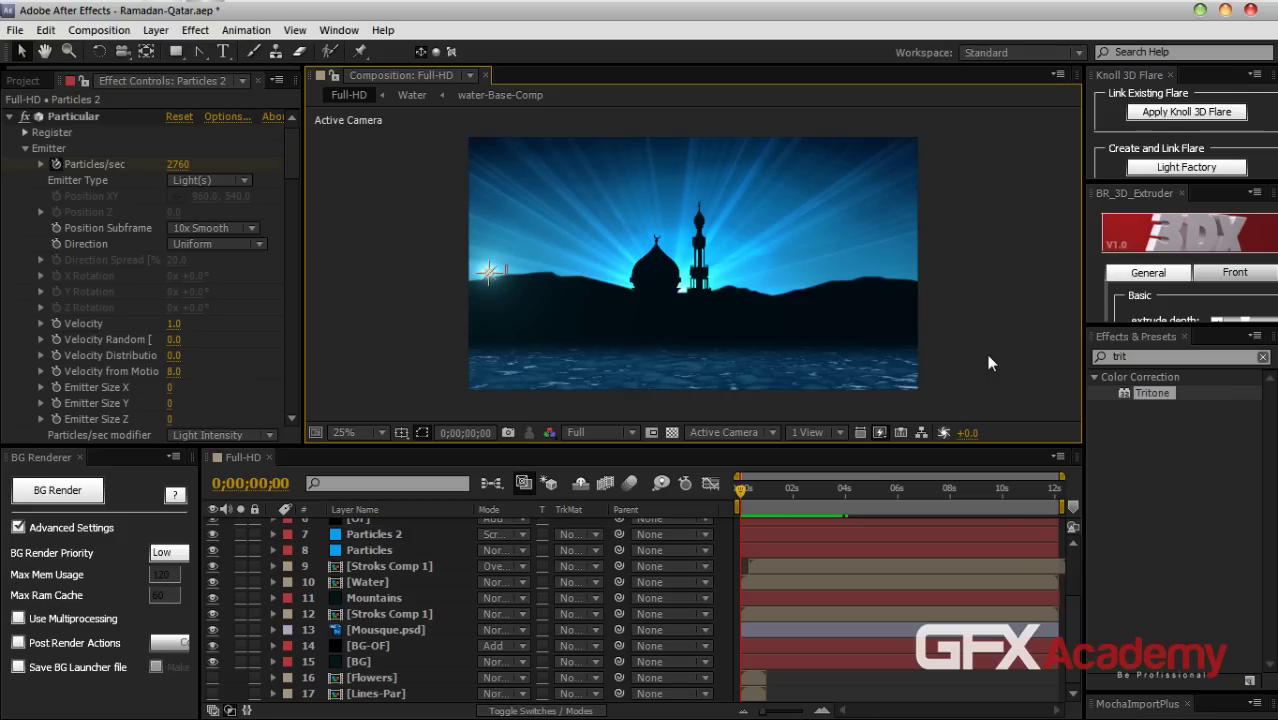
# Preview the Full-HD composition's animation and inspect the effects on the BG and BG-OF layers
pyautogui.press('space')
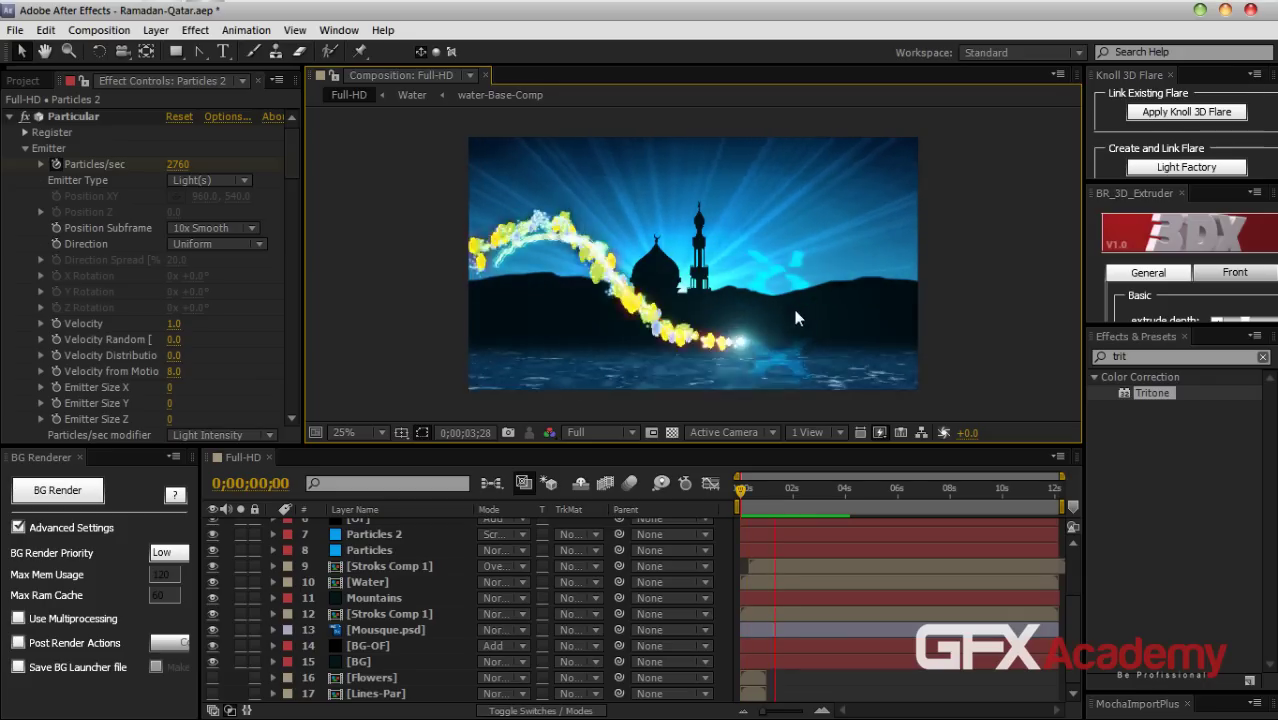
pyautogui.press('space')
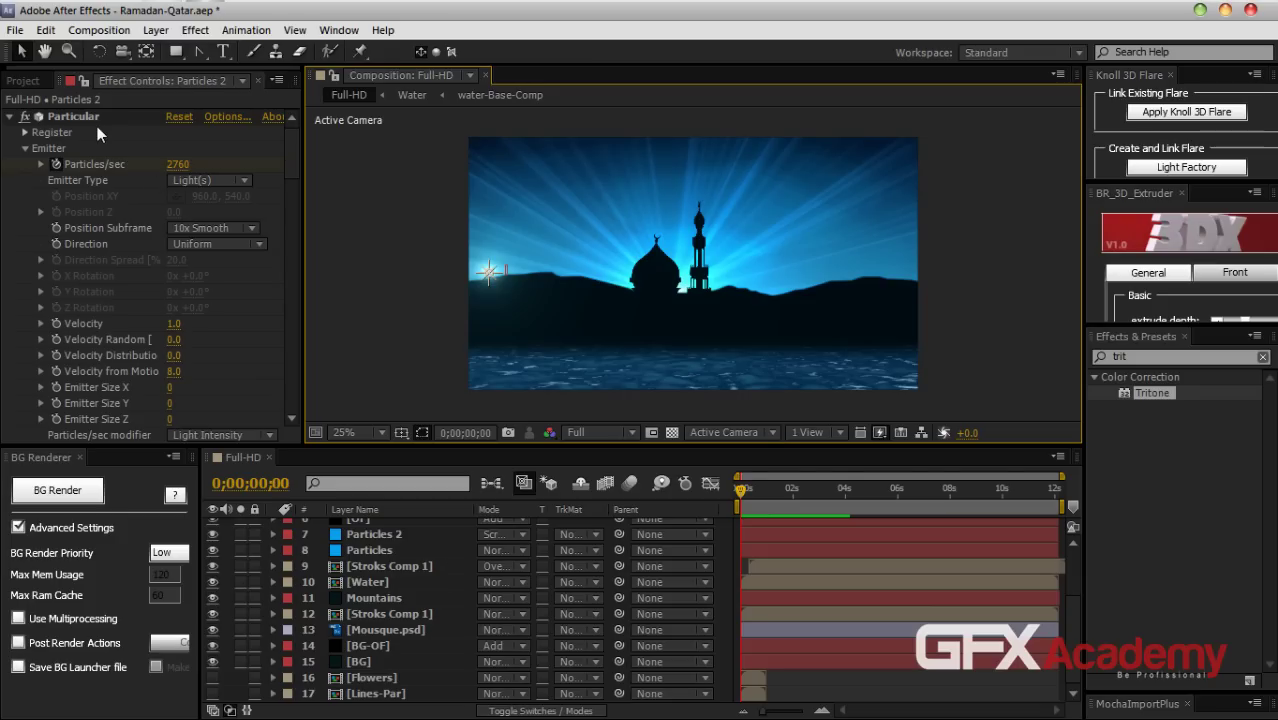
pyautogui.click(361, 665)
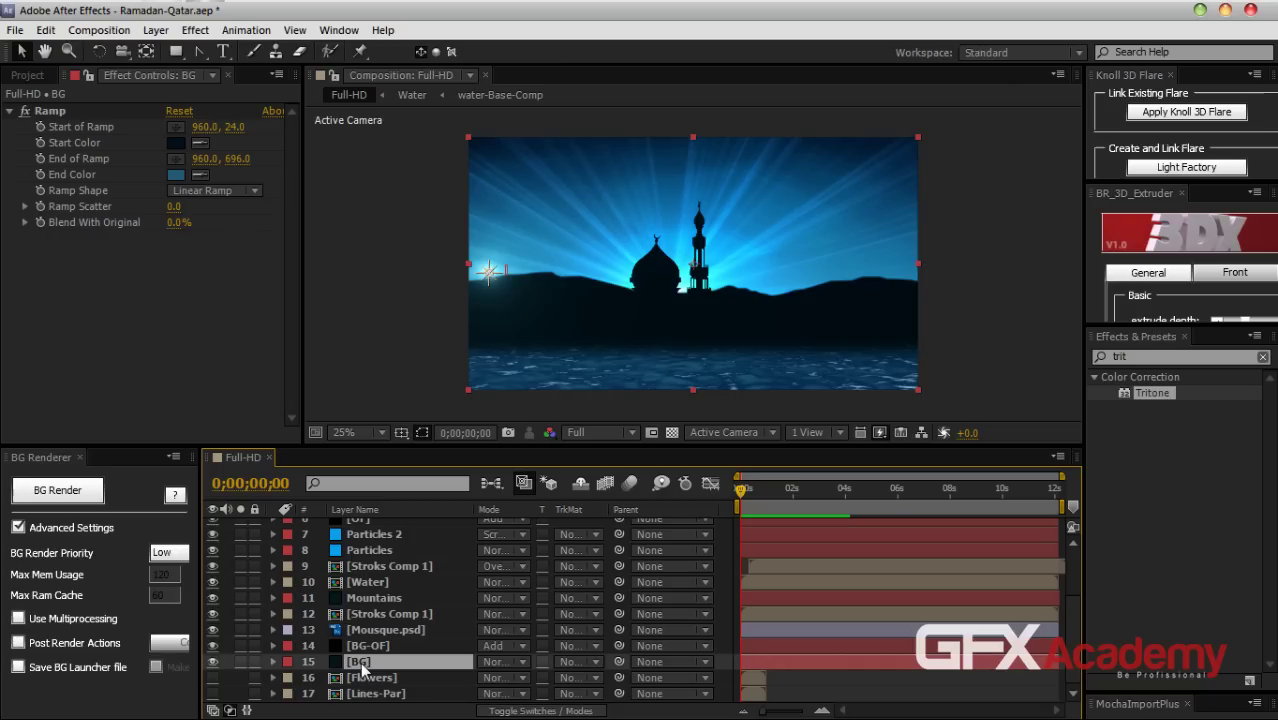
pyautogui.click(368, 647)
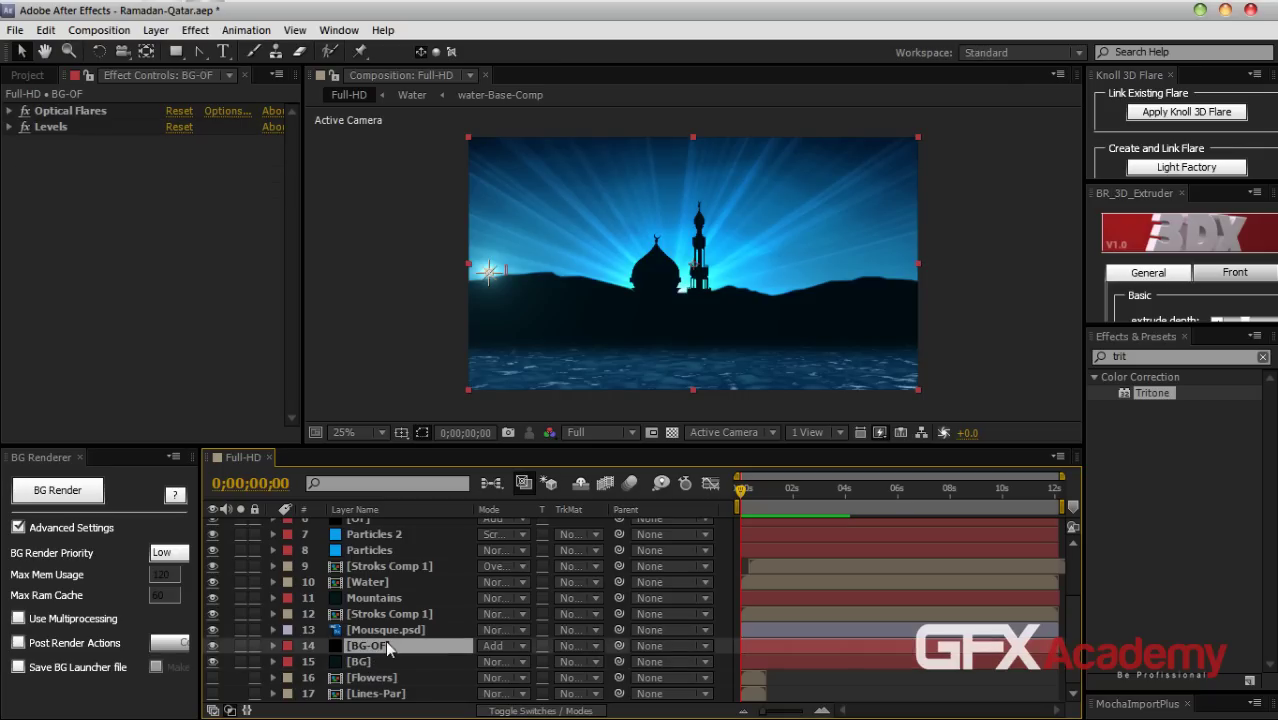
# Reveal and copy the mask of the Mountains layer in the Full-HD composition, and collapse the layer
pyautogui.click(385, 600)
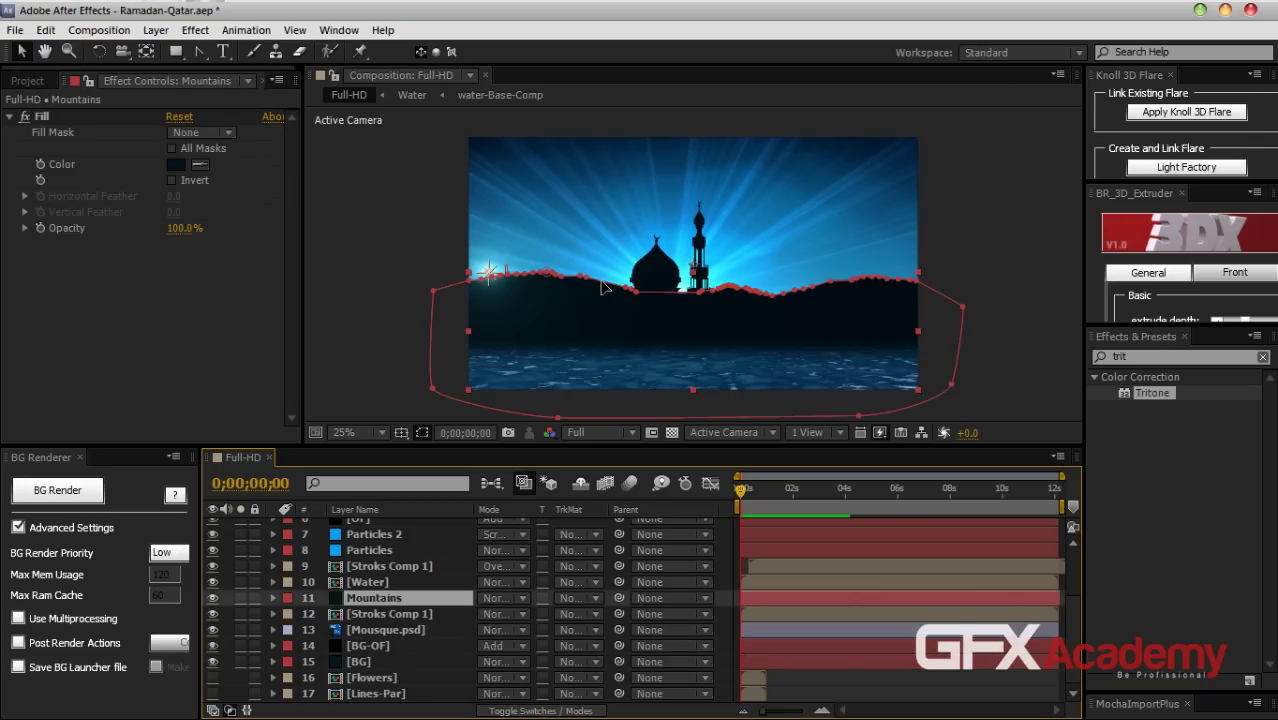
pyautogui.press('m')
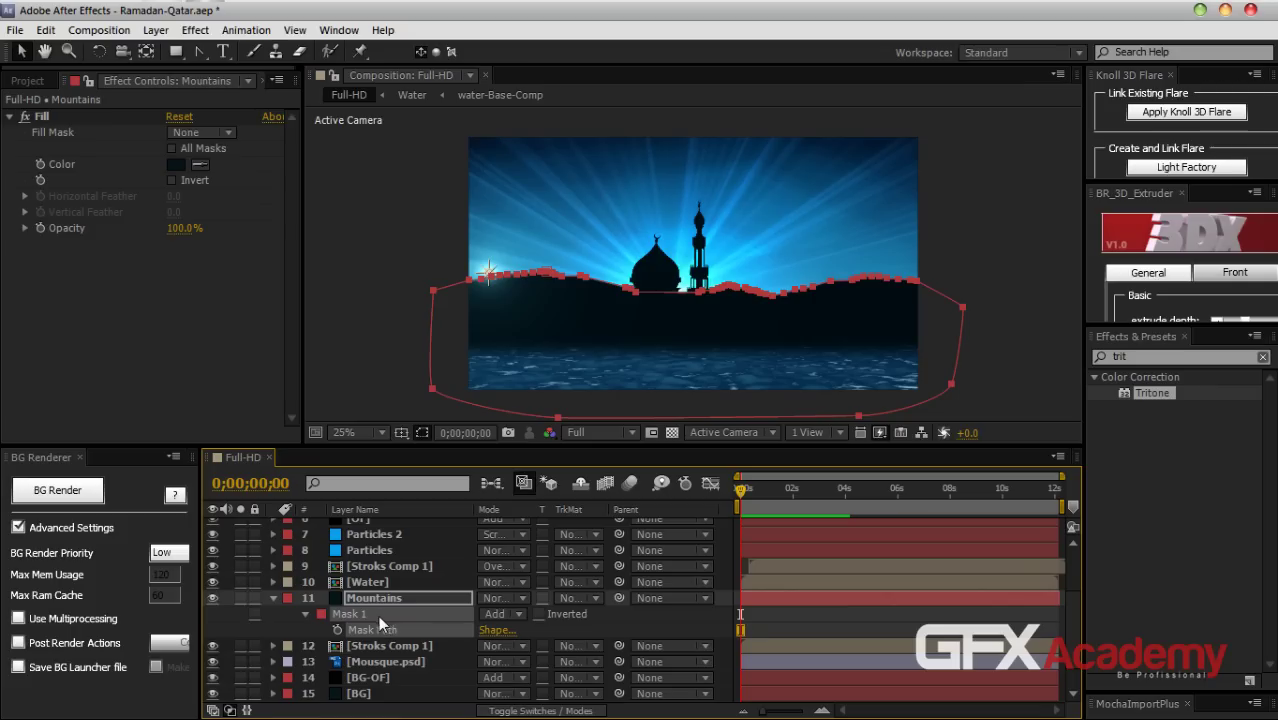
pyautogui.click(274, 598)
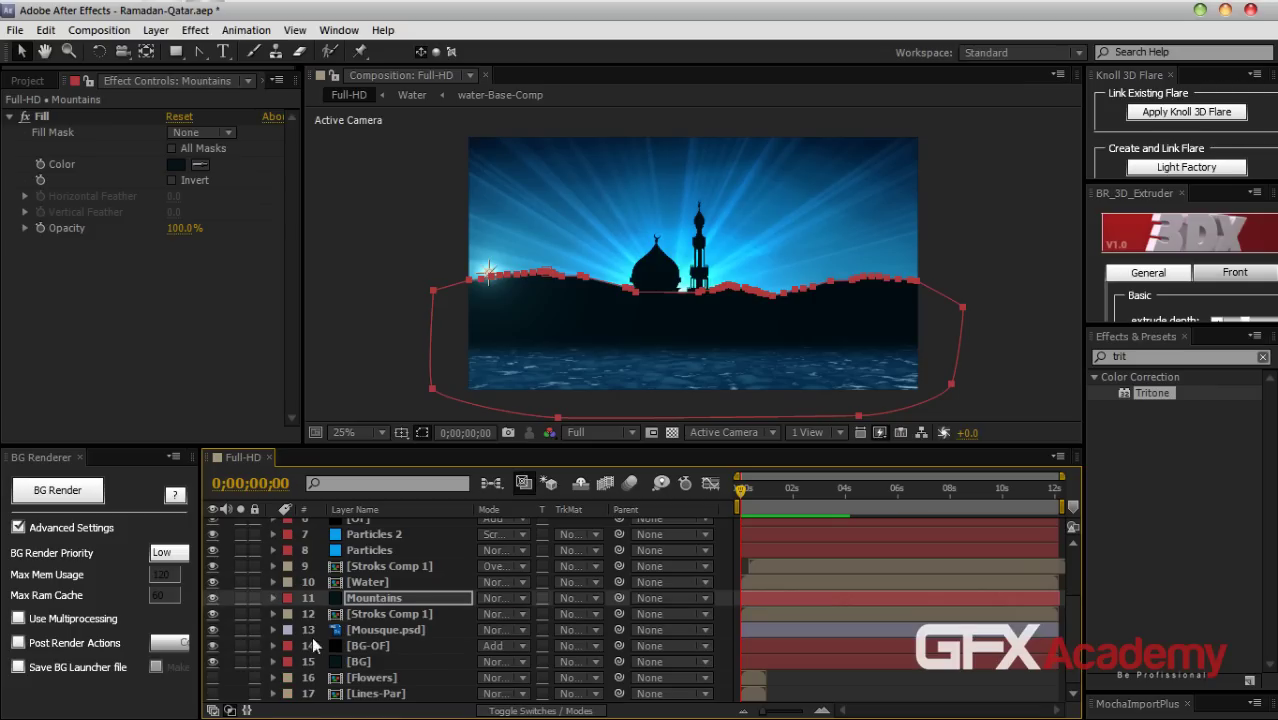
# Start a new empty project in place of the open Ramadan-Qatar project
pyautogui.click(15, 30)
pyautogui.moveTo(30, 48)
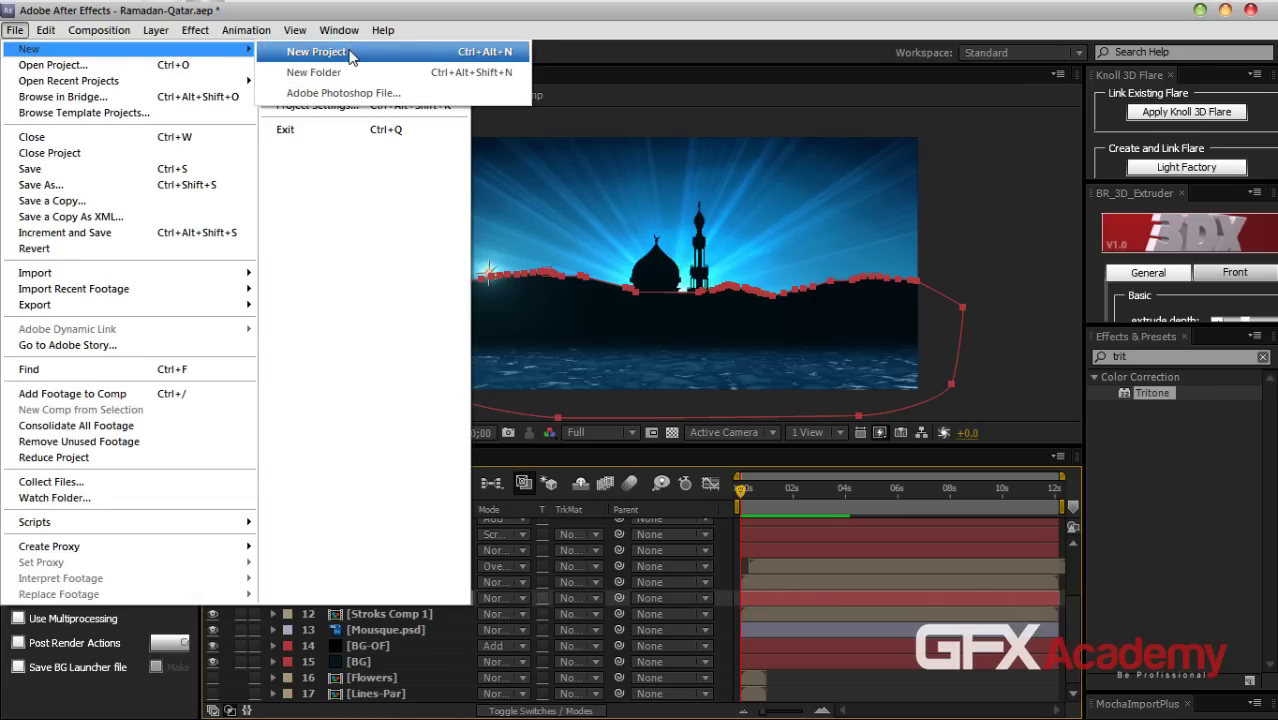
pyautogui.click(350, 56)
pyautogui.click(589, 391)
pyautogui.click(541, 584)
# Create a composition named Main with the HDTV 1080 29.97 preset and a duration of 900 frames
pyautogui.hotkey('ctrl', 'n')
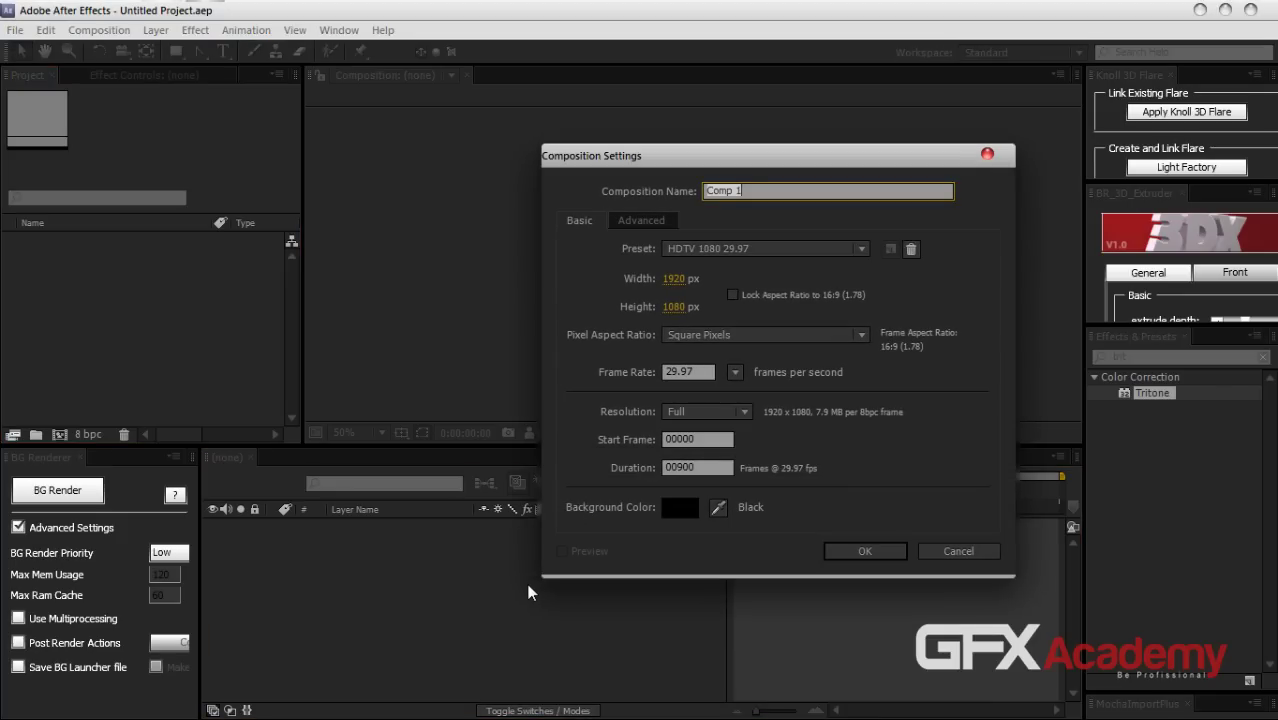
pyautogui.write('Main')
pyautogui.press('Return')
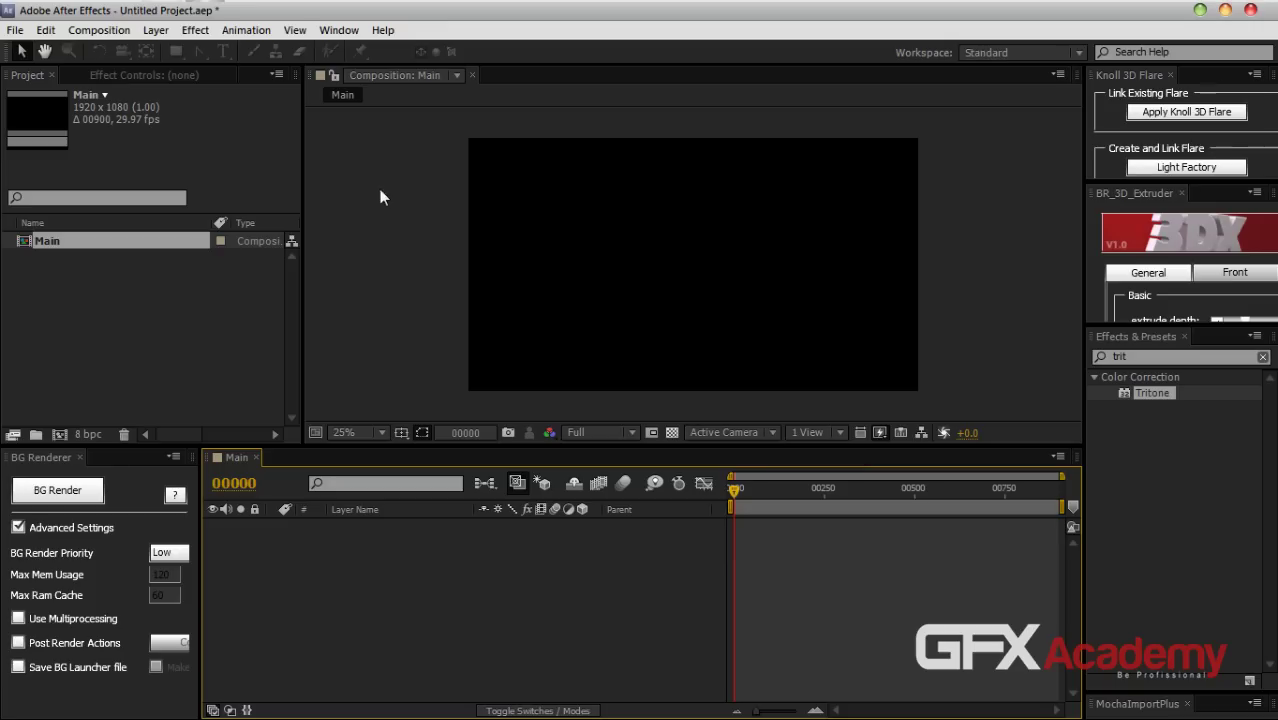
# Add a dark blue 1920 × 1080 px solid layer named Mountains
pyautogui.click(158, 30)
pyautogui.moveTo(175, 51)
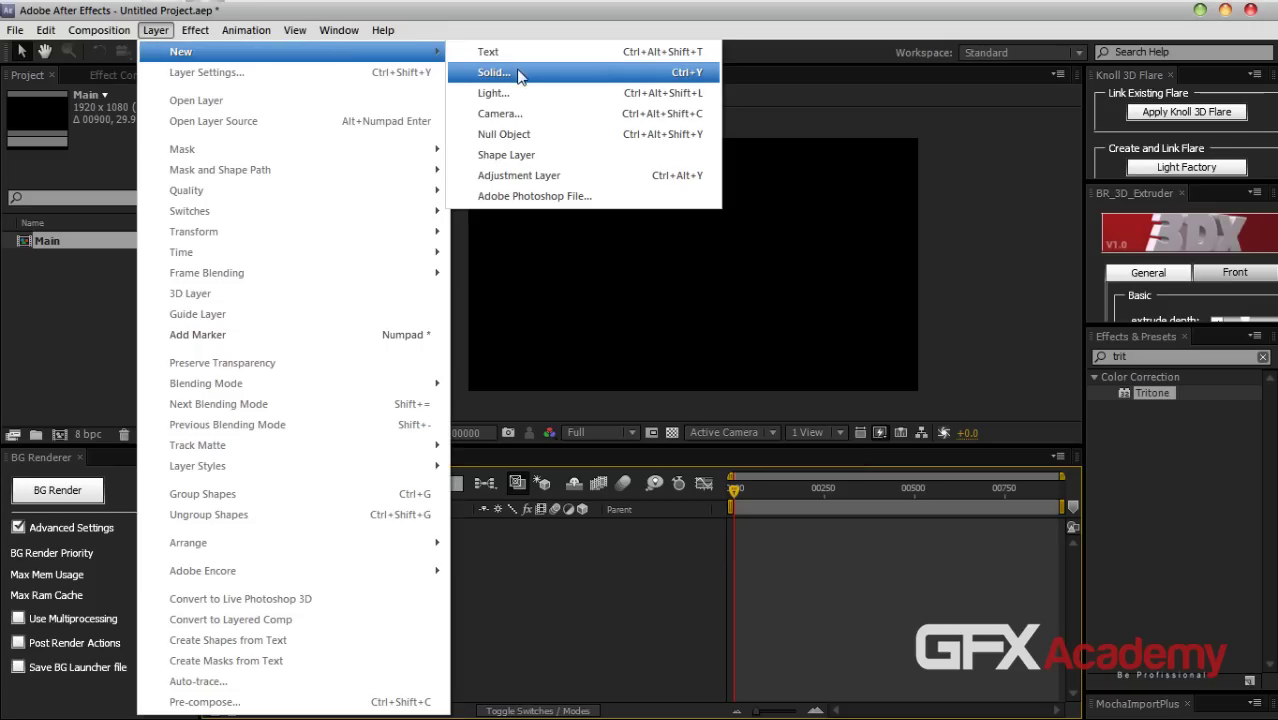
pyautogui.click(518, 74)
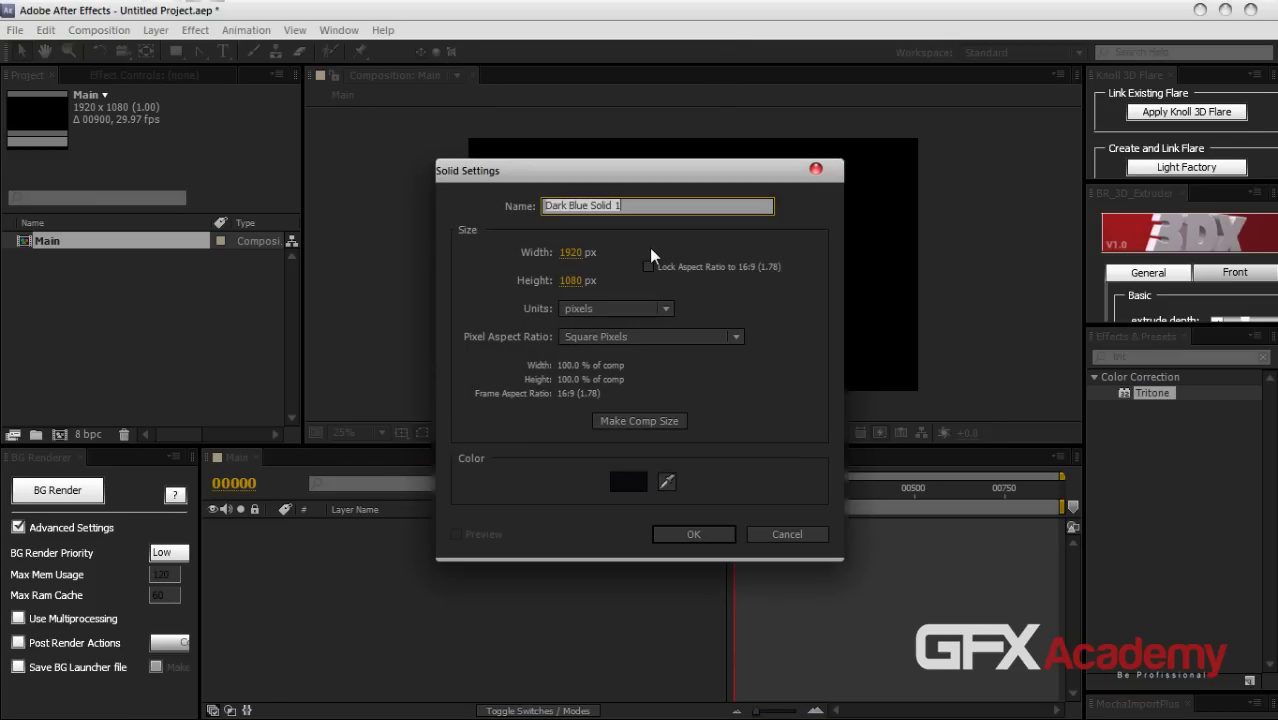
pyautogui.write('Mountains')
pyautogui.press('Return')
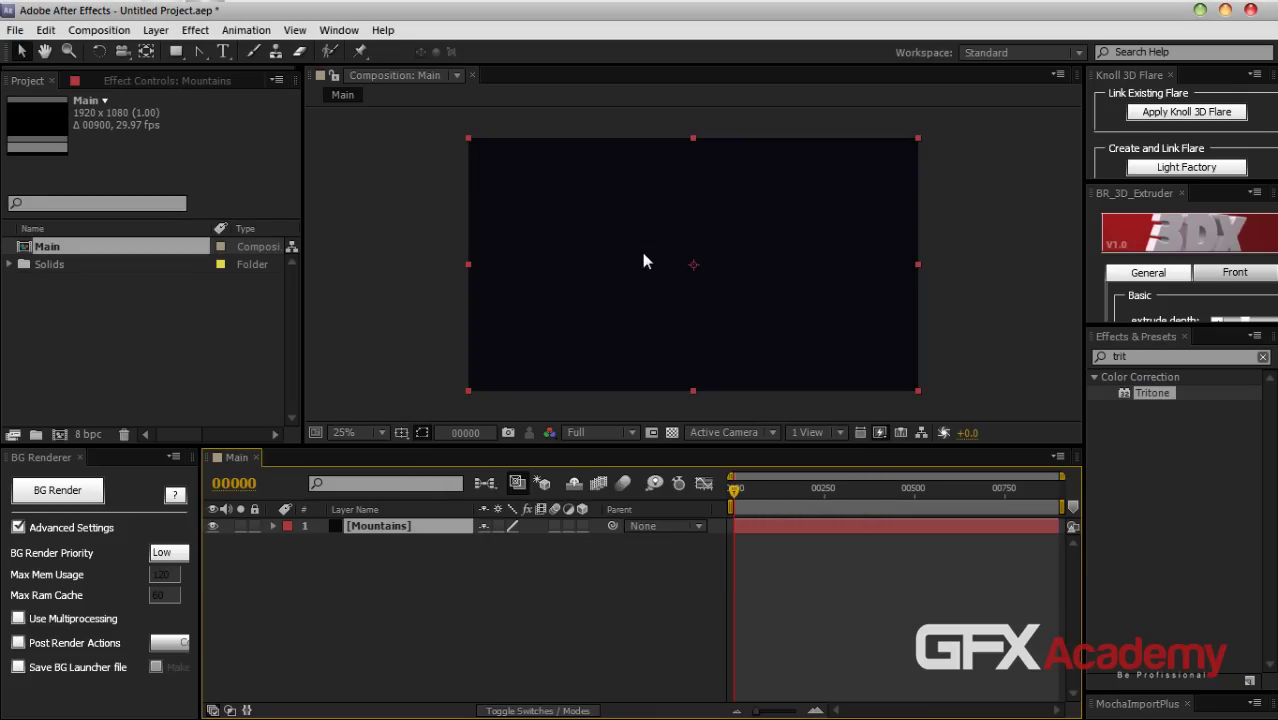
# Paste the copied mountain mask onto the Mountains solid and turn on the composition's transparency grid
pyautogui.hotkey('ctrl', 'v')
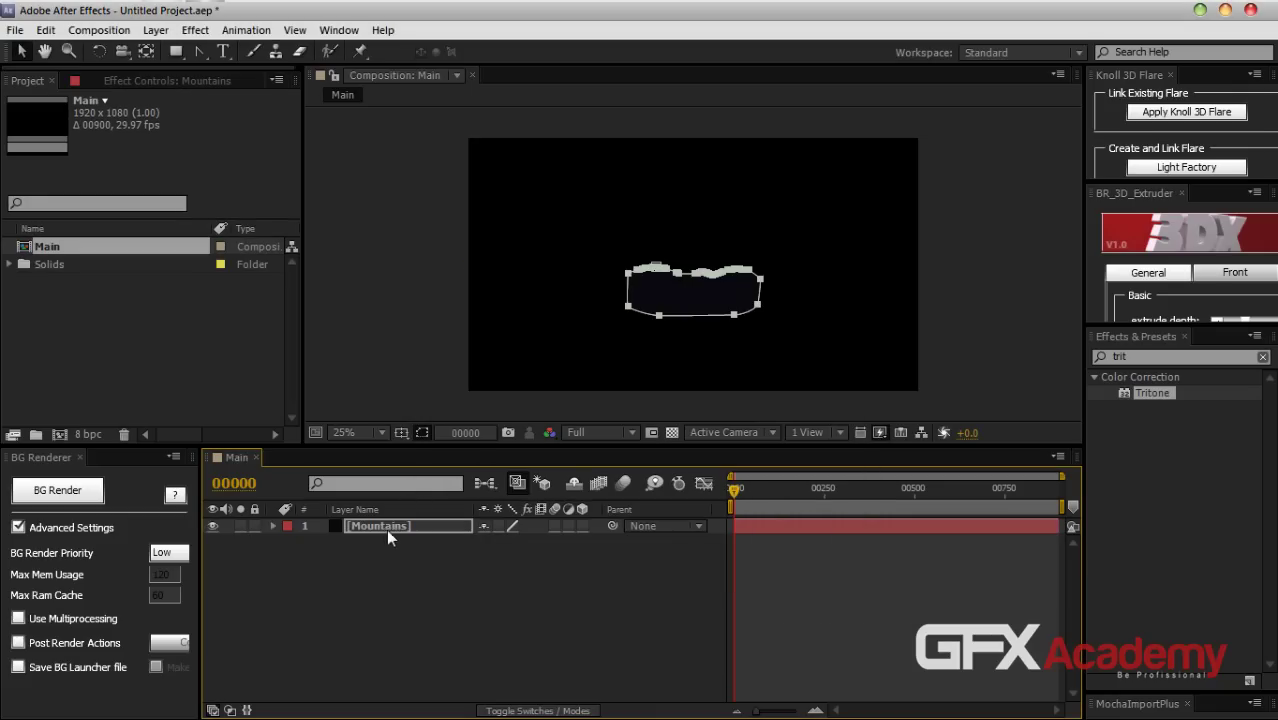
pyautogui.click(672, 432)
pyautogui.scroll(1, 742, 337)
pyautogui.scroll(-3, 759, 337)
pyautogui.scroll(2, 750, 320)
# Scale the mountain mask up from its centre until it extends past both sides of the frame, and shift it down
pyautogui.click(749, 312)
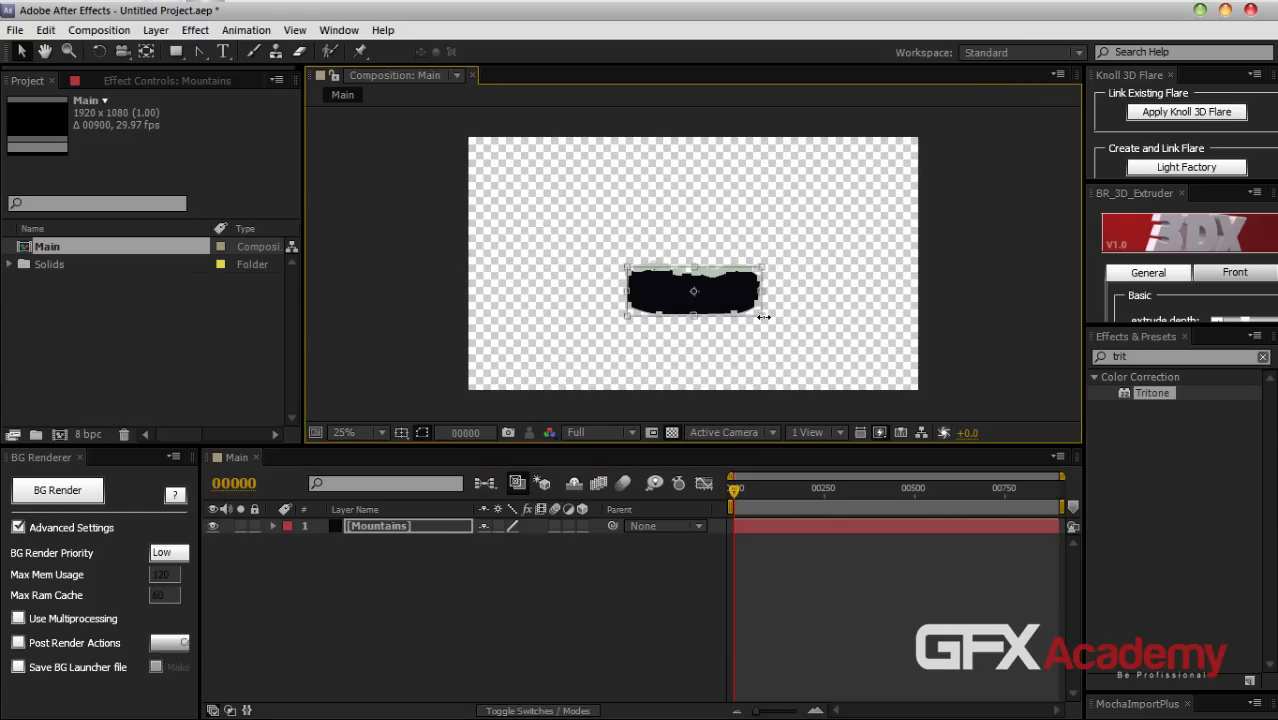
pyautogui.moveTo(763, 317); pyautogui.dragTo(940, 430)
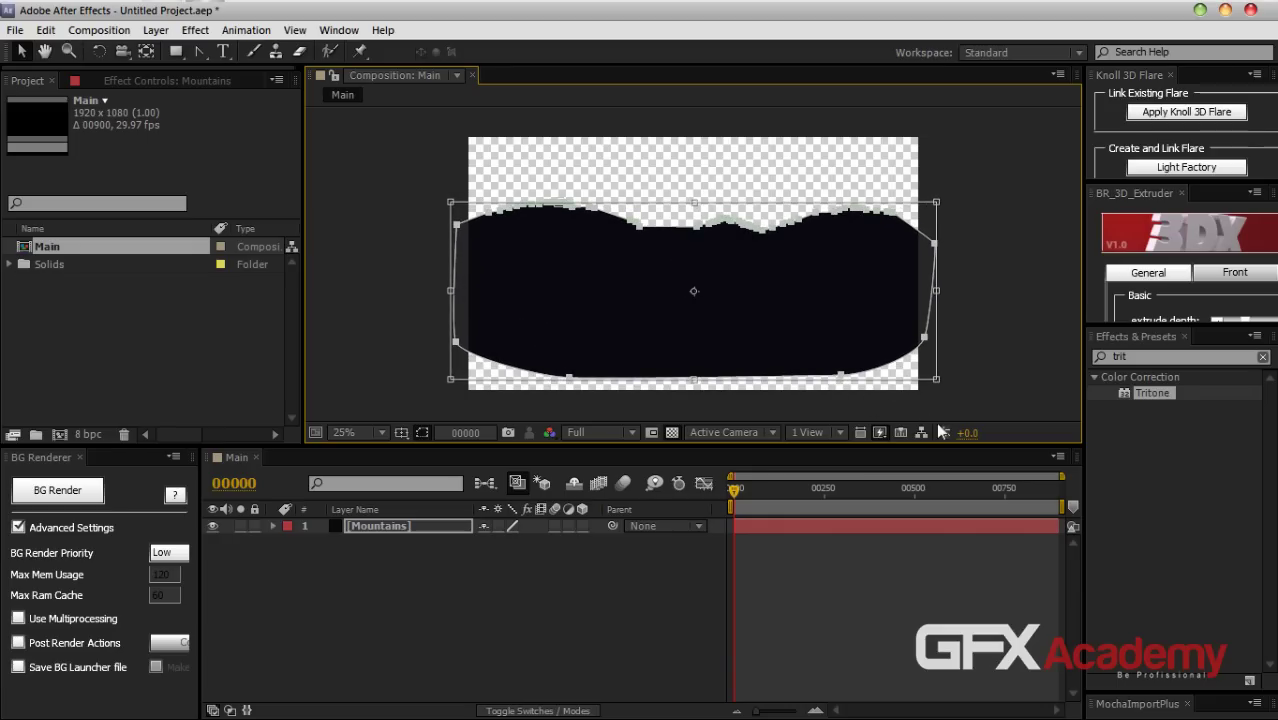
pyautogui.hotkey('shift', 'Down')
pyautogui.hotkey('shift', 'Down')
pyautogui.hotkey('shift', 'Down')
pyautogui.hotkey('shift', 'Down')
pyautogui.hotkey('shift', 'Down')
pyautogui.hotkey('shift', 'Down')
pyautogui.hotkey('shift', 'Down')
pyautogui.hotkey('shift', 'Down')
pyautogui.hotkey('shift', 'Down')
pyautogui.hotkey('shift', 'Down')
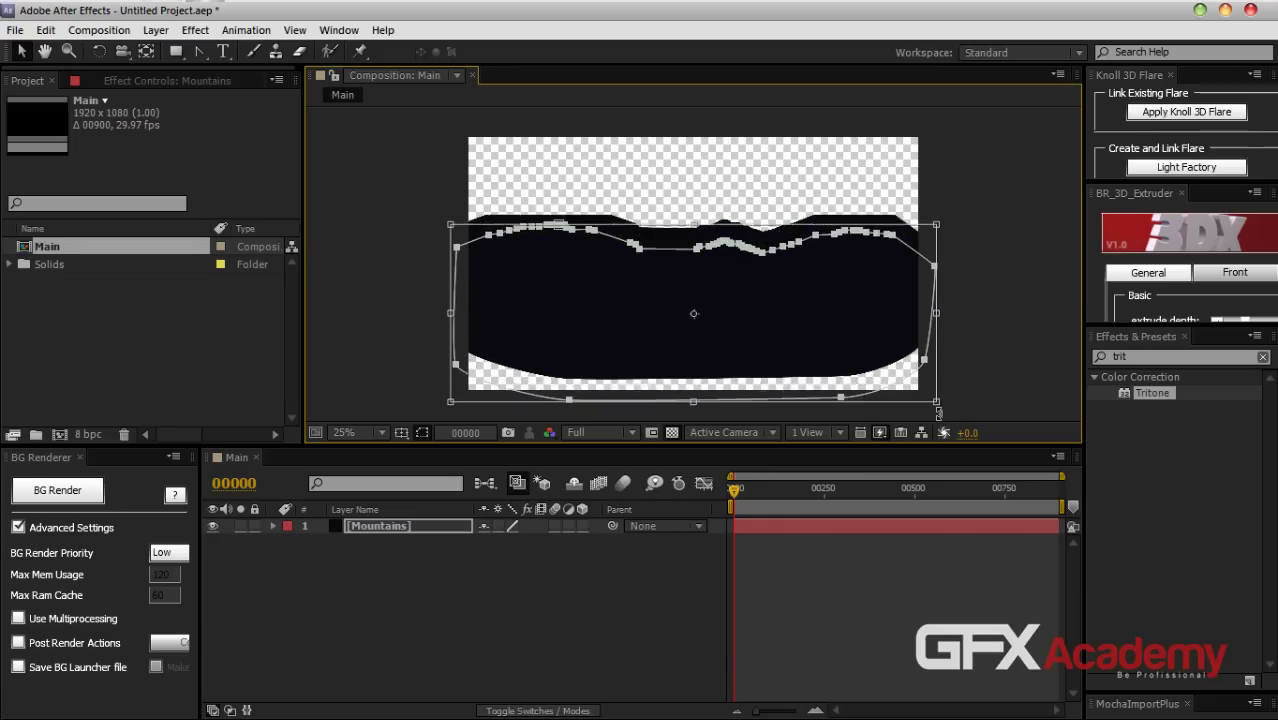
pyautogui.press('Return')
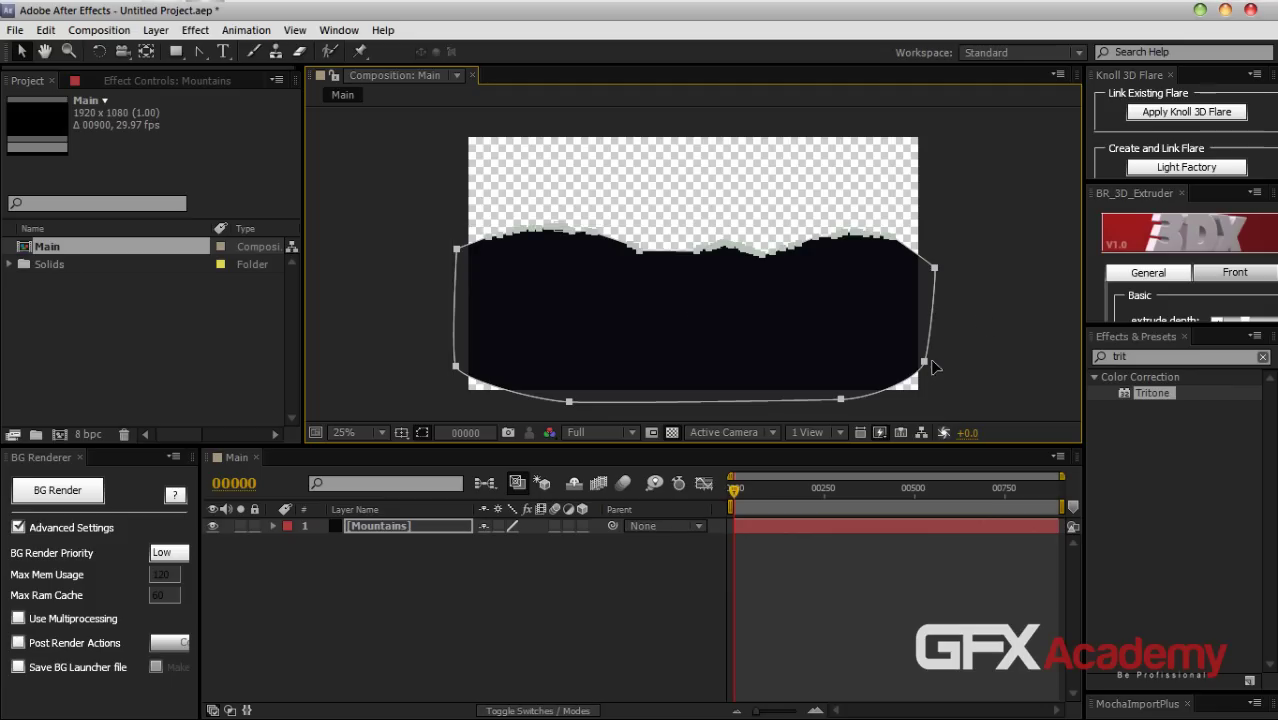
# Move the mask's lower vertices outside the frame so the mountain shape fills both bottom corners
pyautogui.click(996, 346)
pyautogui.click(857, 356)
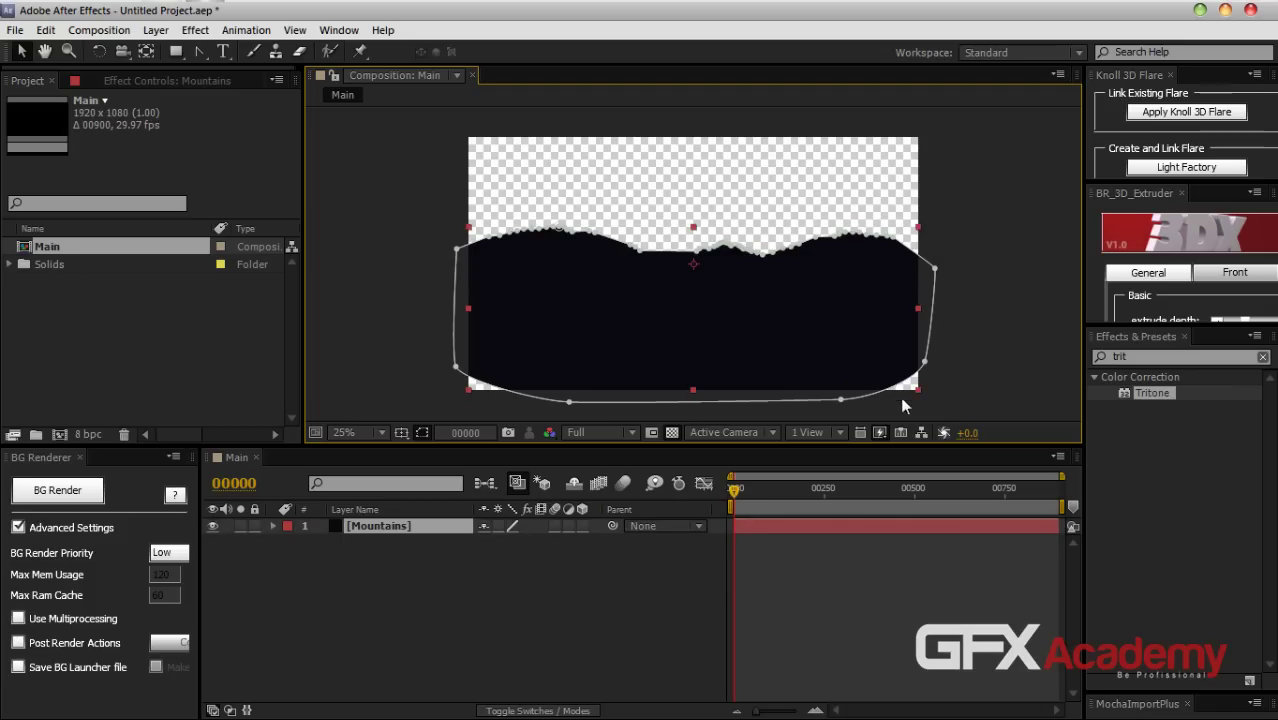
pyautogui.click(841, 400)
pyautogui.moveTo(841, 400); pyautogui.dragTo(912, 406)
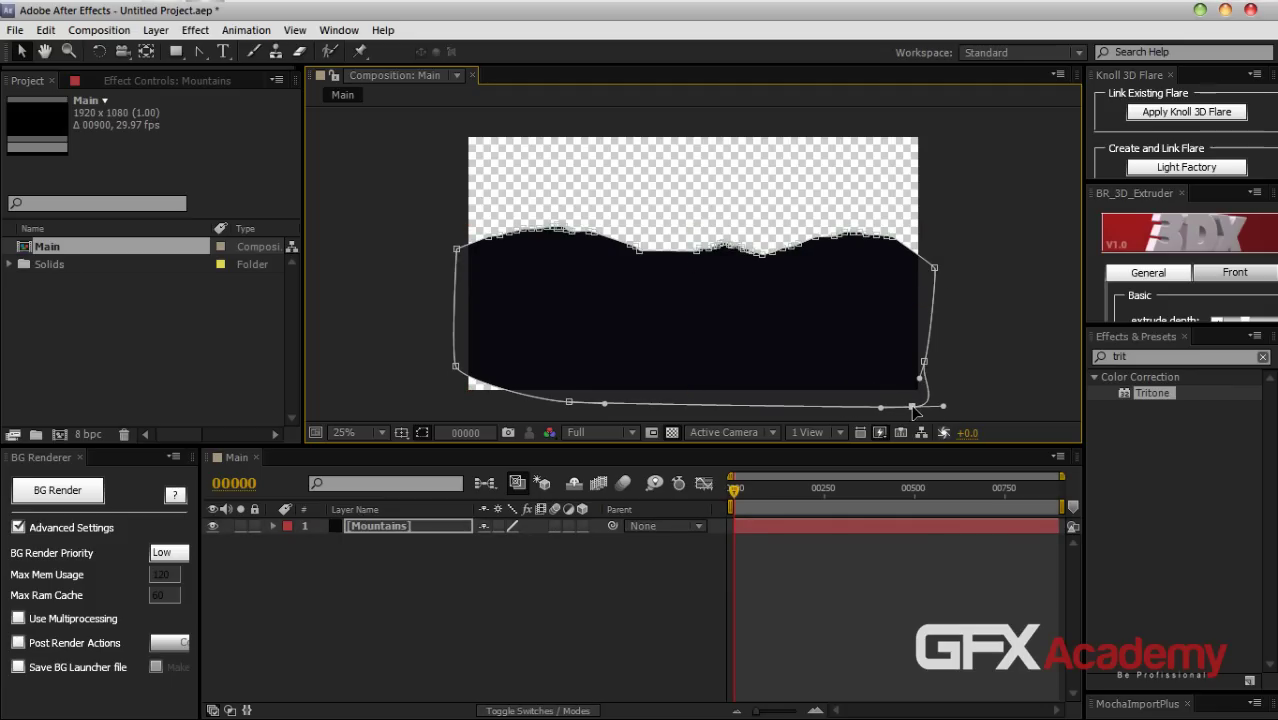
pyautogui.moveTo(569, 402); pyautogui.dragTo(443, 370)
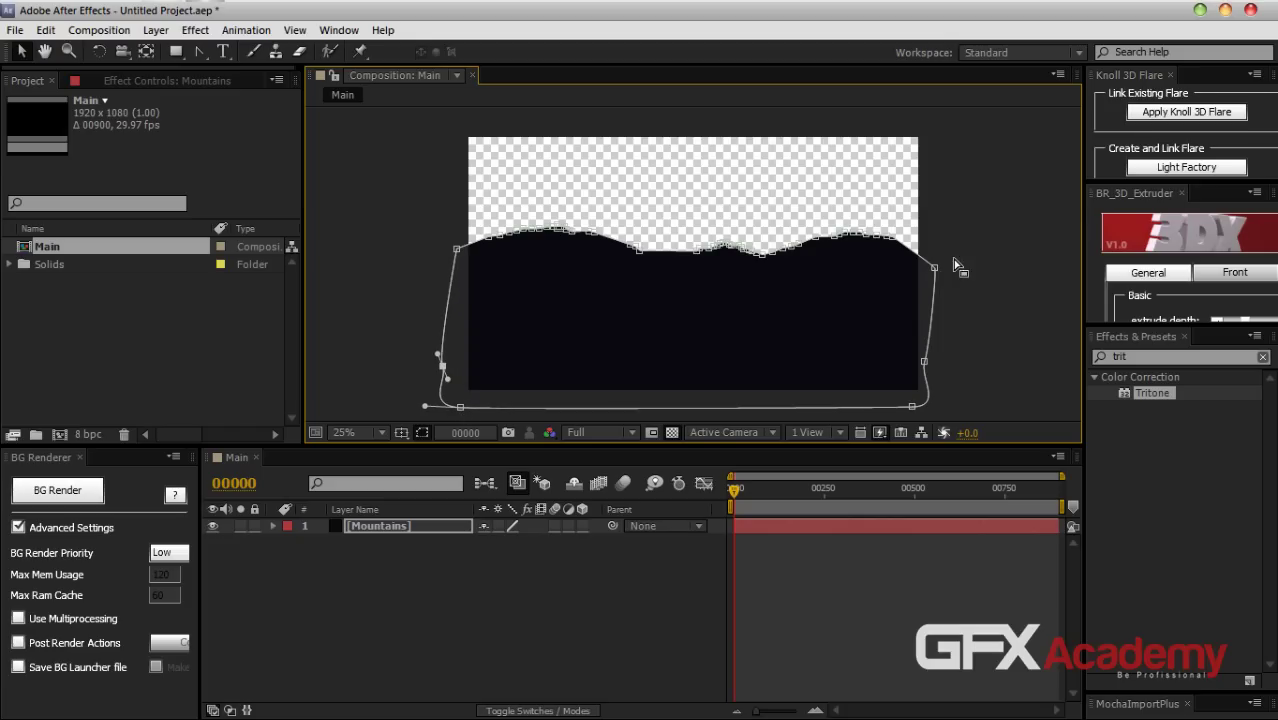
# Add a mask vertex on the rightmost mountain slope with the Add Vertex tool and raise it to round the slope
pyautogui.press('.')
pyautogui.moveTo(968, 284); pyautogui.dragTo(548, 310)
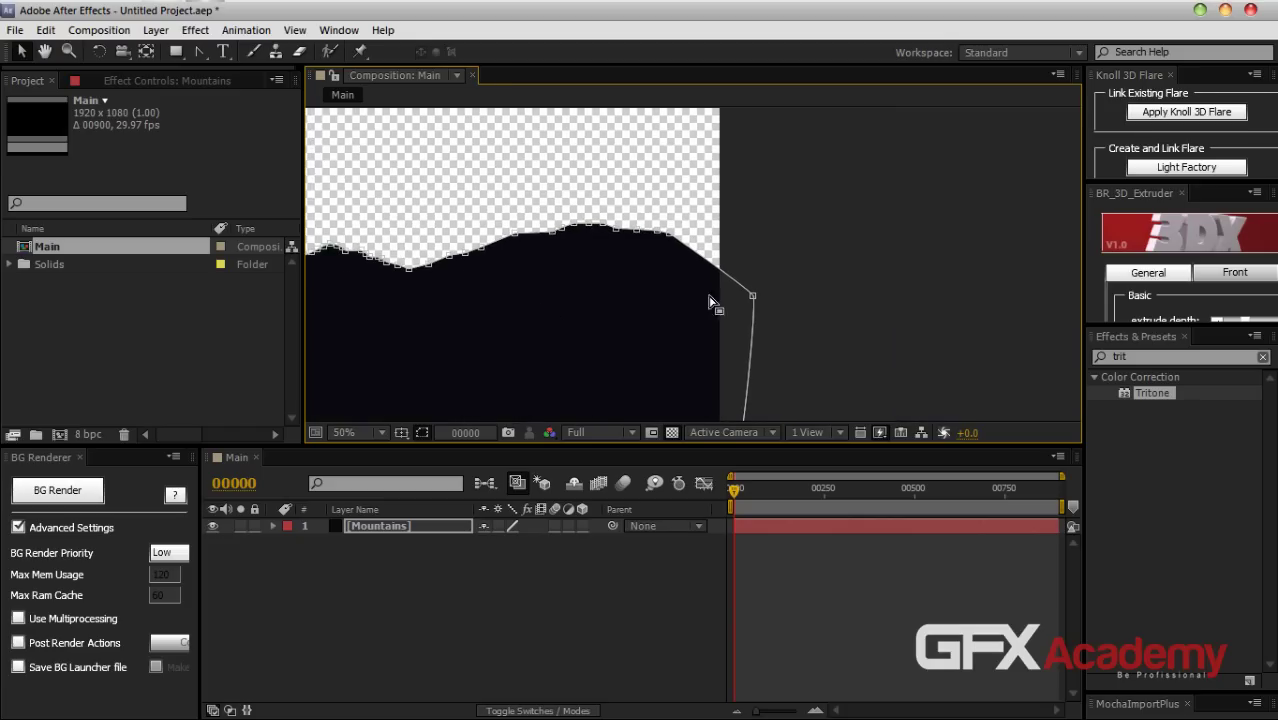
pyautogui.click(200, 51)
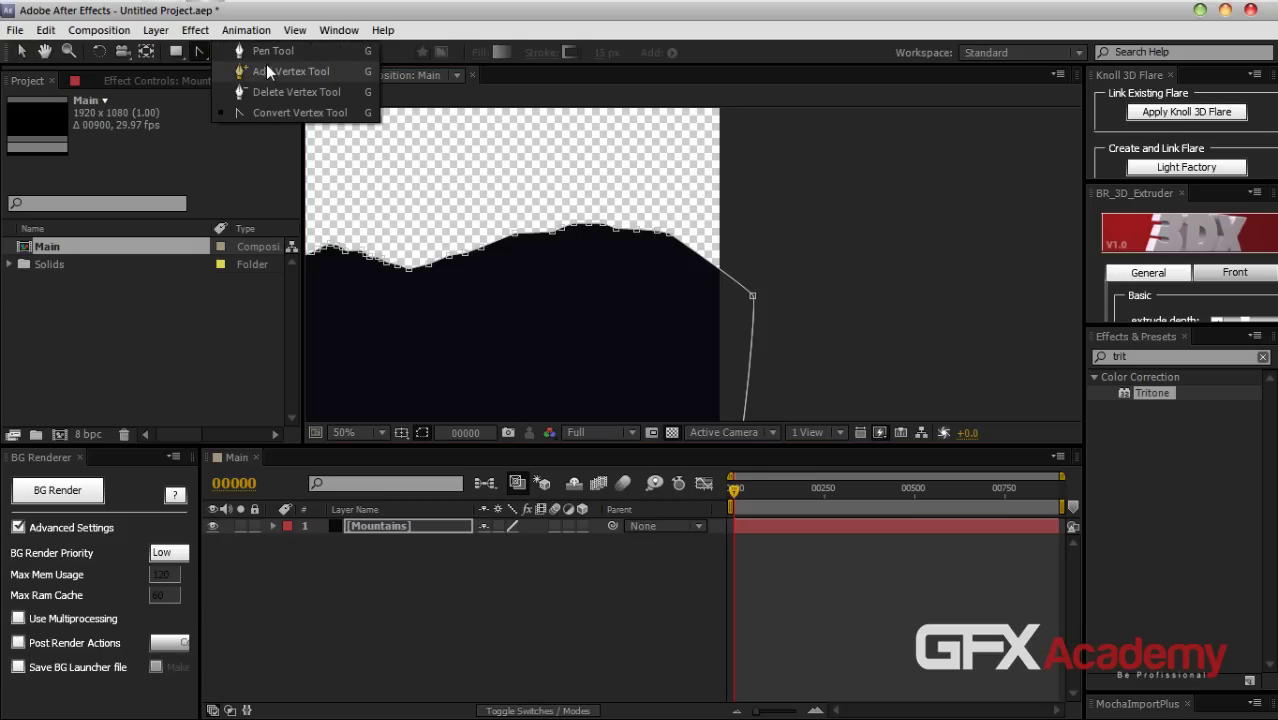
pyautogui.click(266, 70)
pyautogui.click(699, 262)
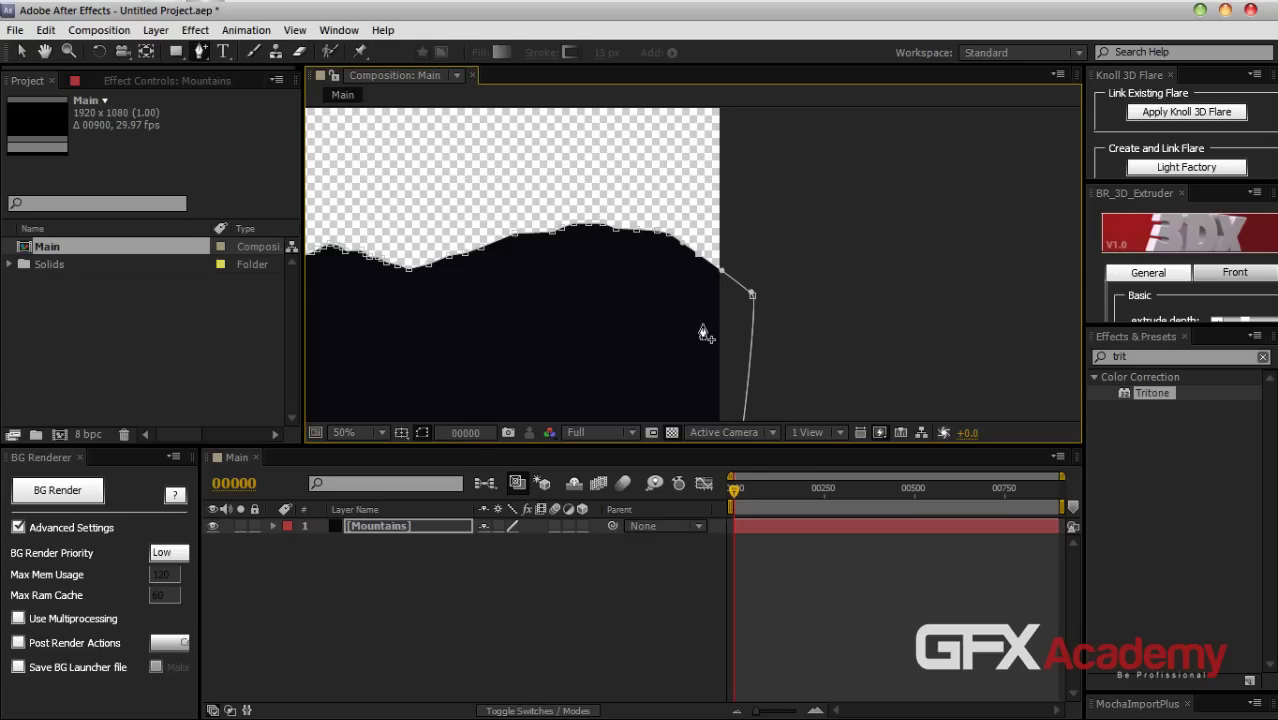
pyautogui.click(21, 52)
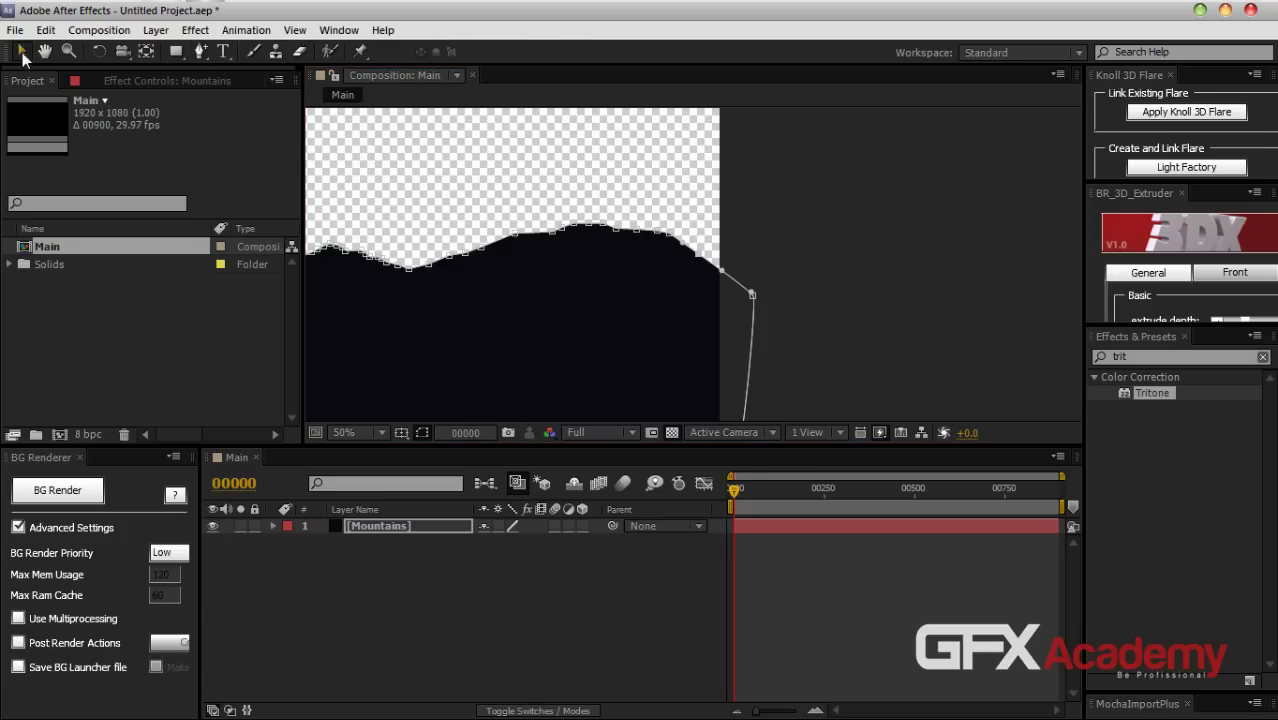
pyautogui.click(721, 268)
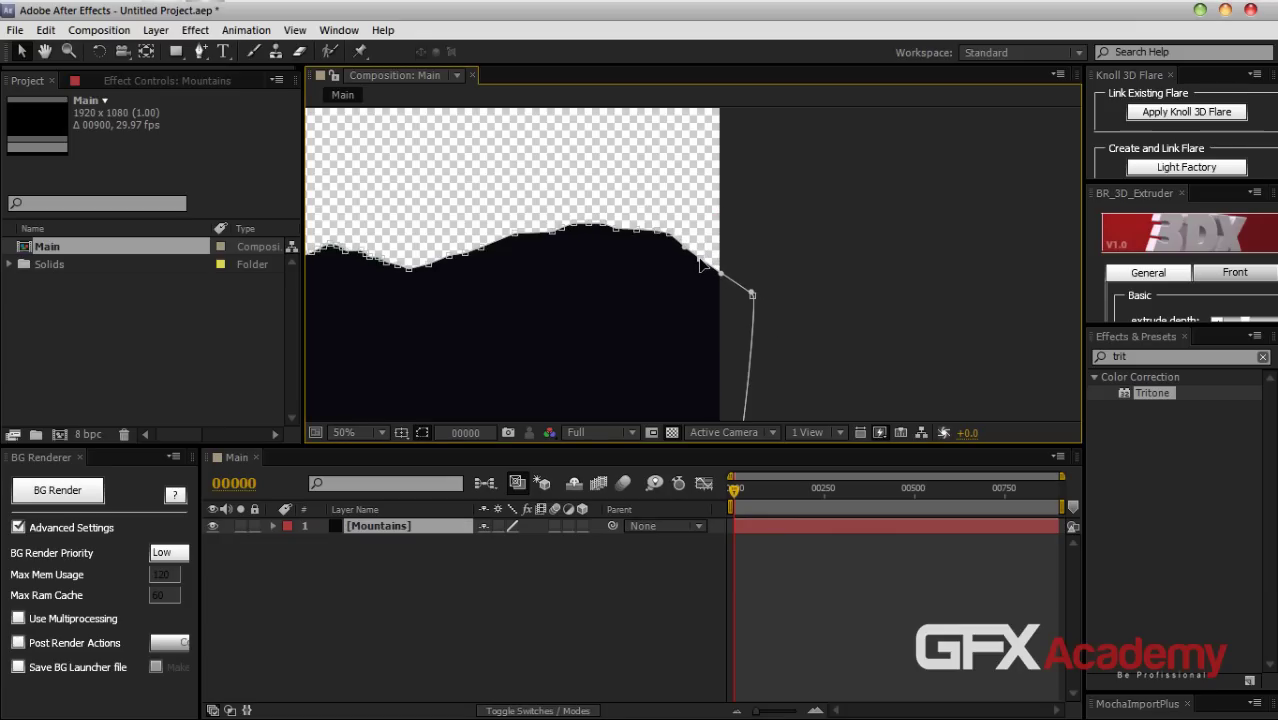
pyautogui.moveTo(699, 259); pyautogui.dragTo(703, 244)
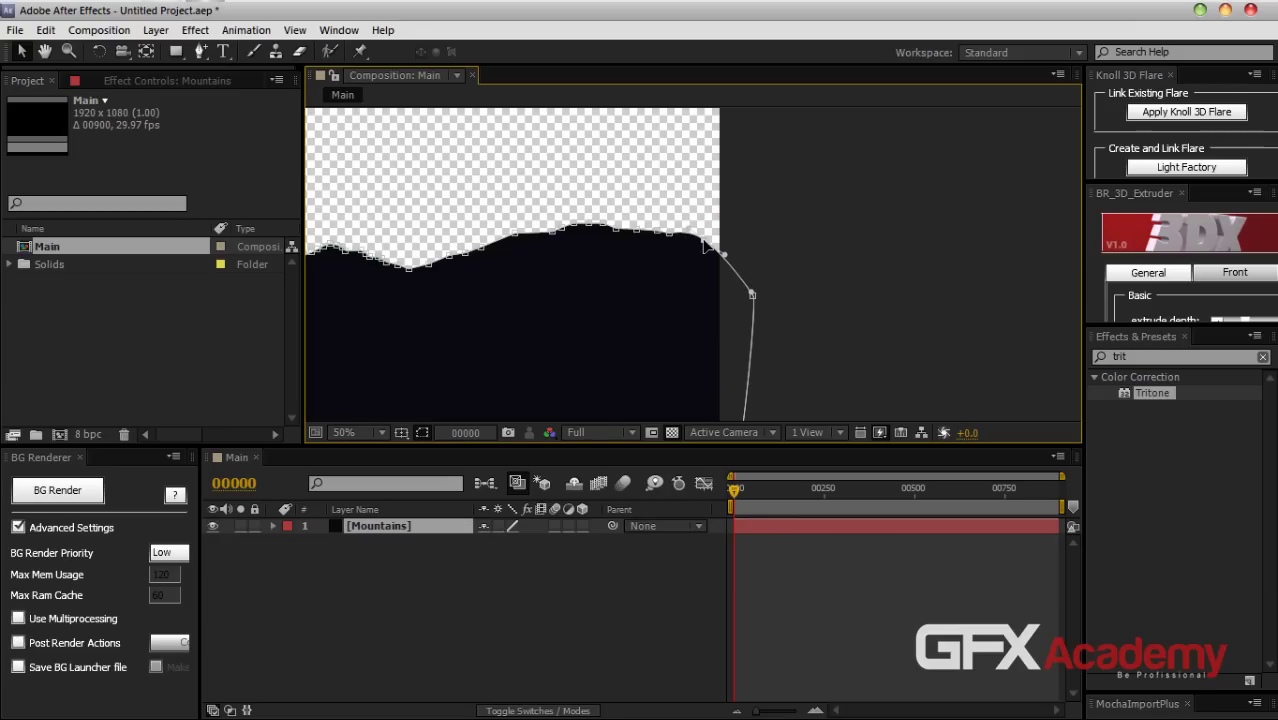
pyautogui.scroll(-4, 839, 297)
pyautogui.click(840, 297)
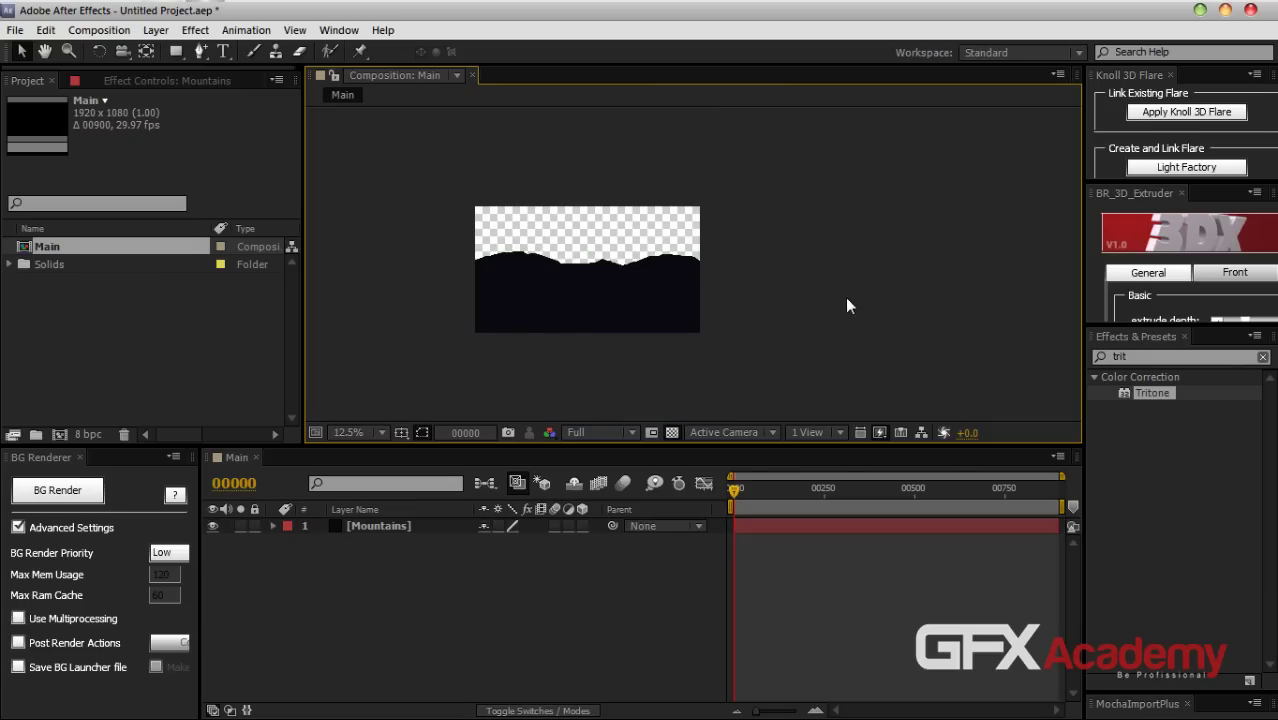
pyautogui.scroll(2, 784, 336)
pyautogui.moveTo(550, 293); pyautogui.dragTo(691, 296)
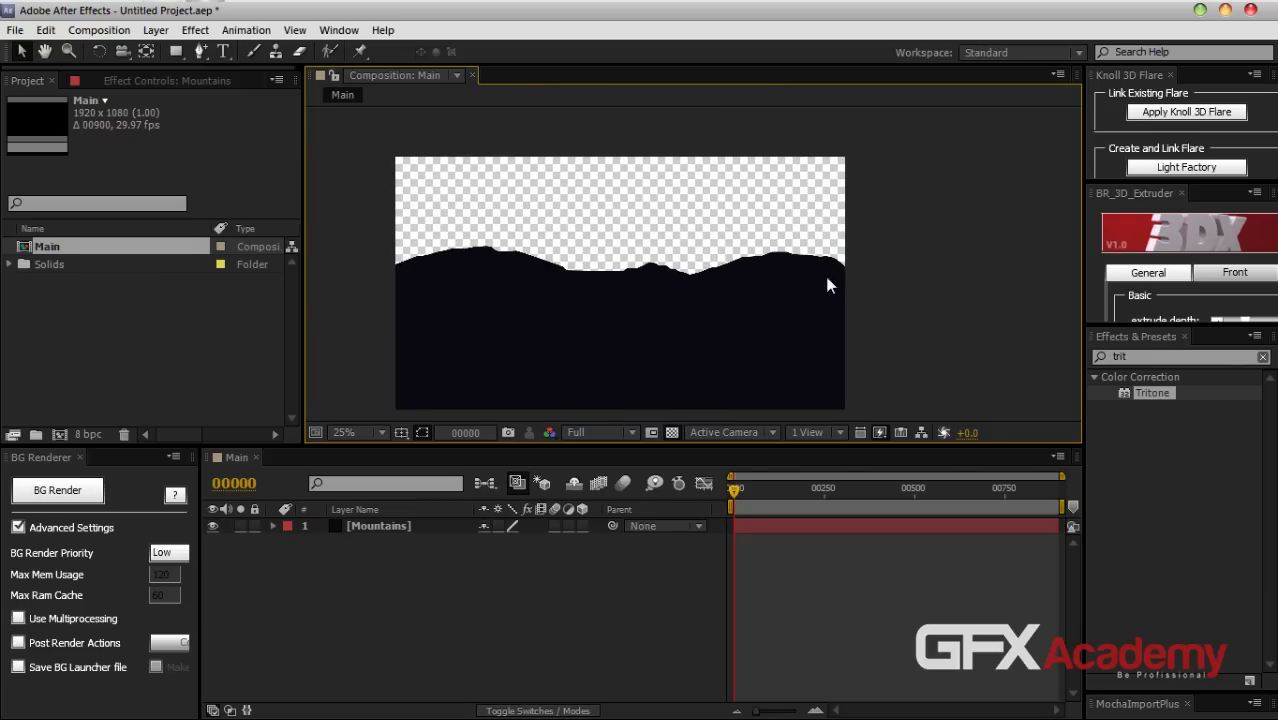
pyautogui.click(388, 529)
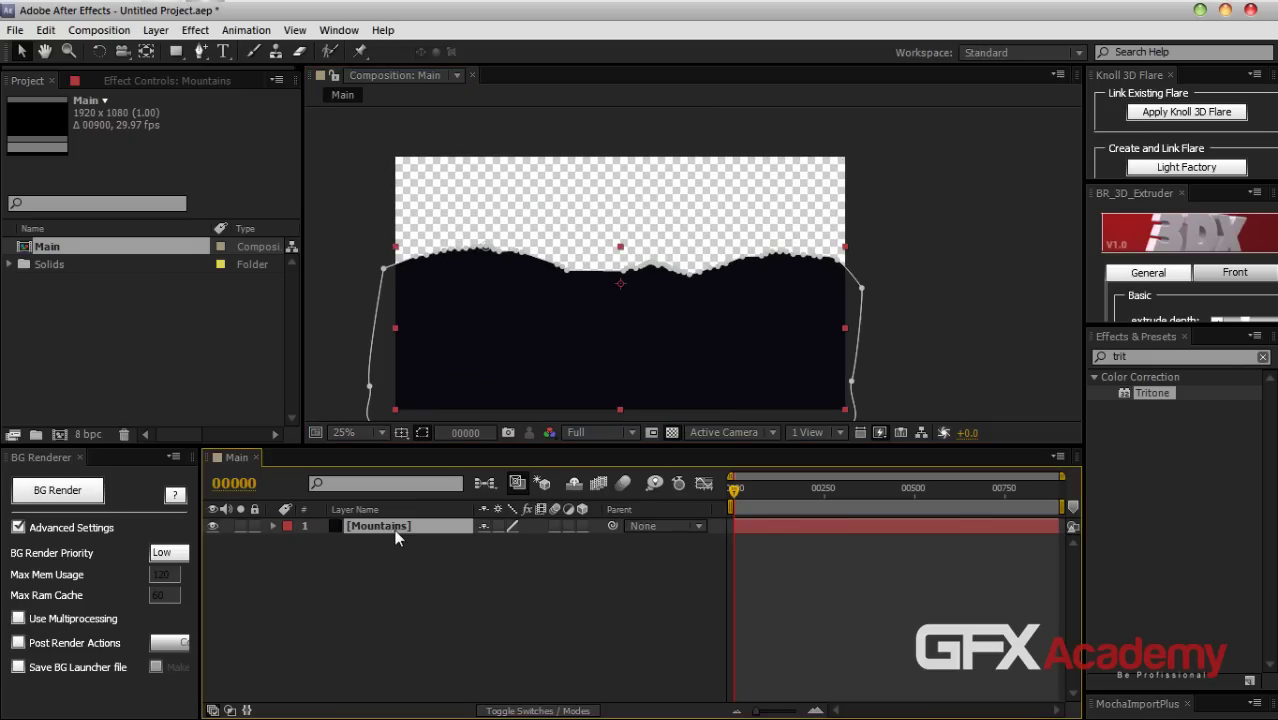
pyautogui.click(434, 565)
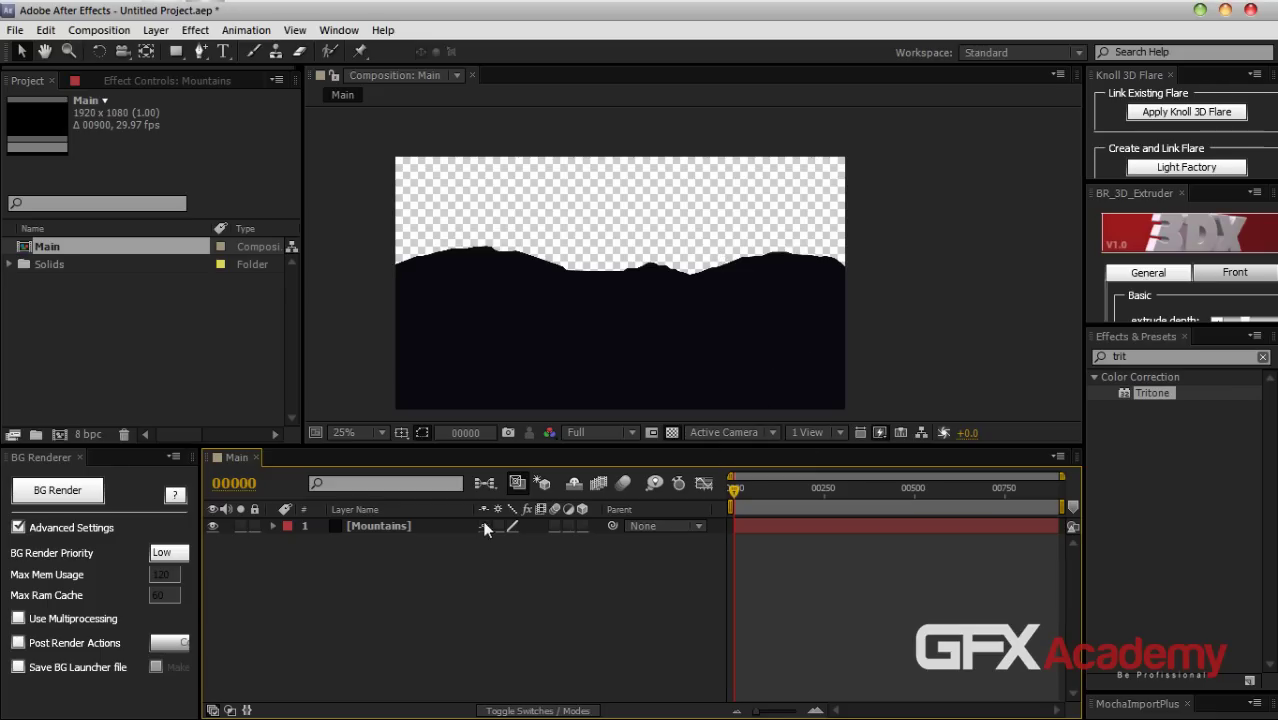
pyautogui.click(412, 526)
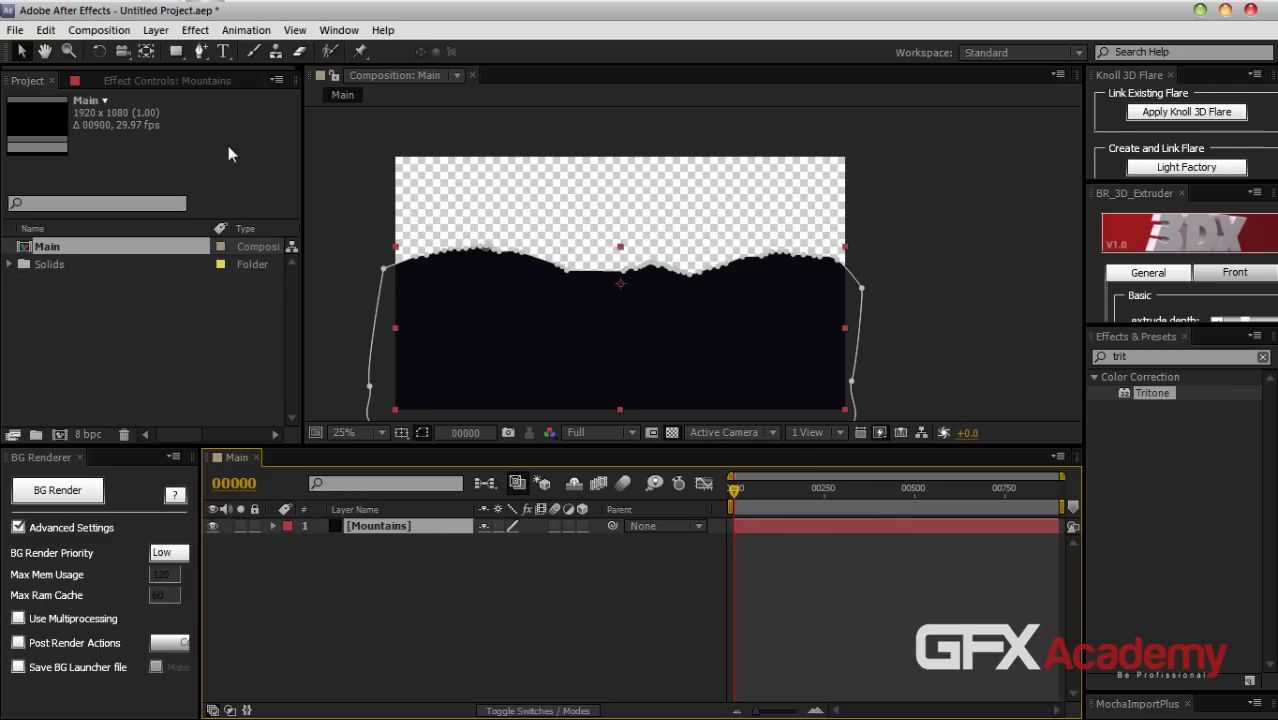
pyautogui.click(155, 30)
pyautogui.click(198, 73)
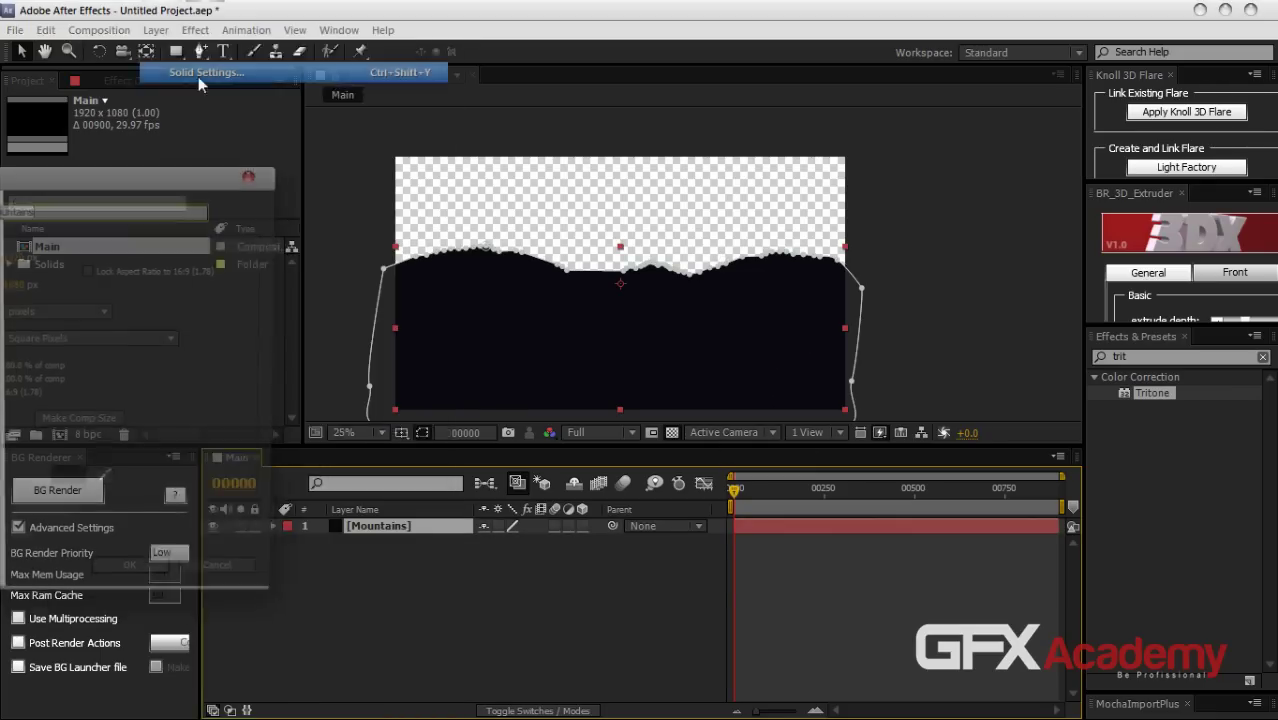
pyautogui.click(194, 588)
# Find the Fill effect and apply it to the Mountains layer
pyautogui.click(1130, 356)
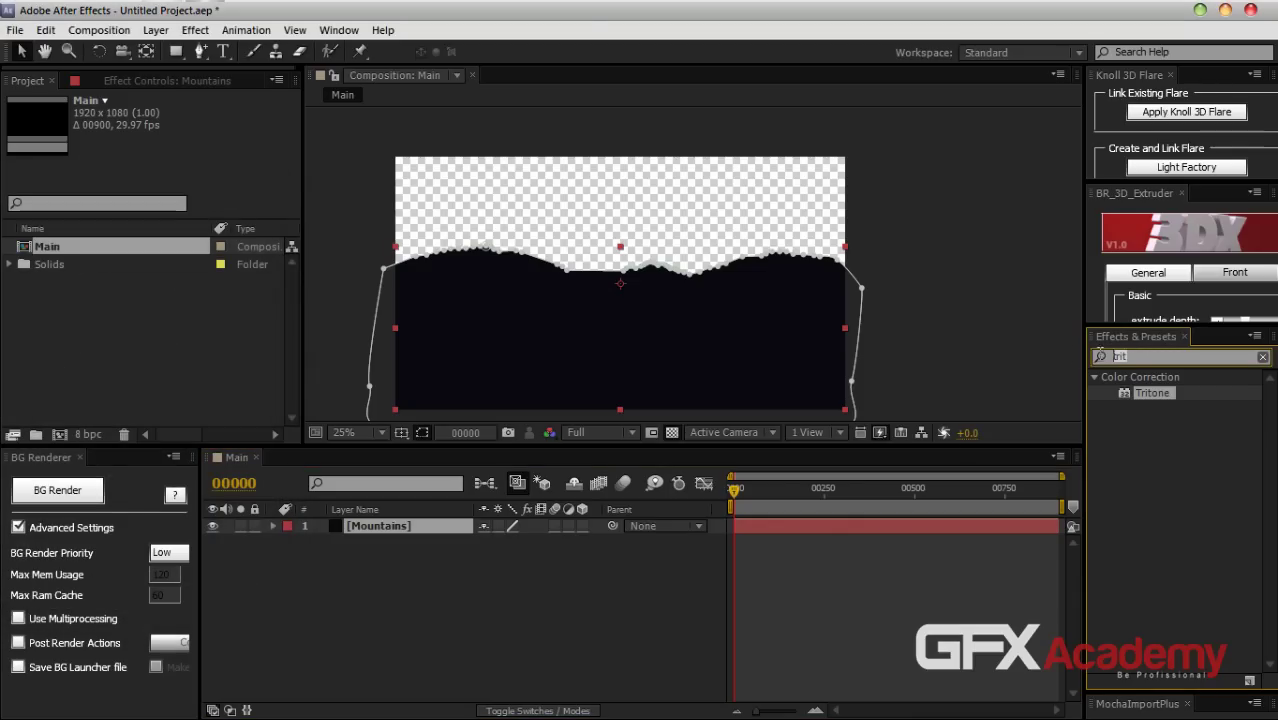
pyautogui.write('fill')
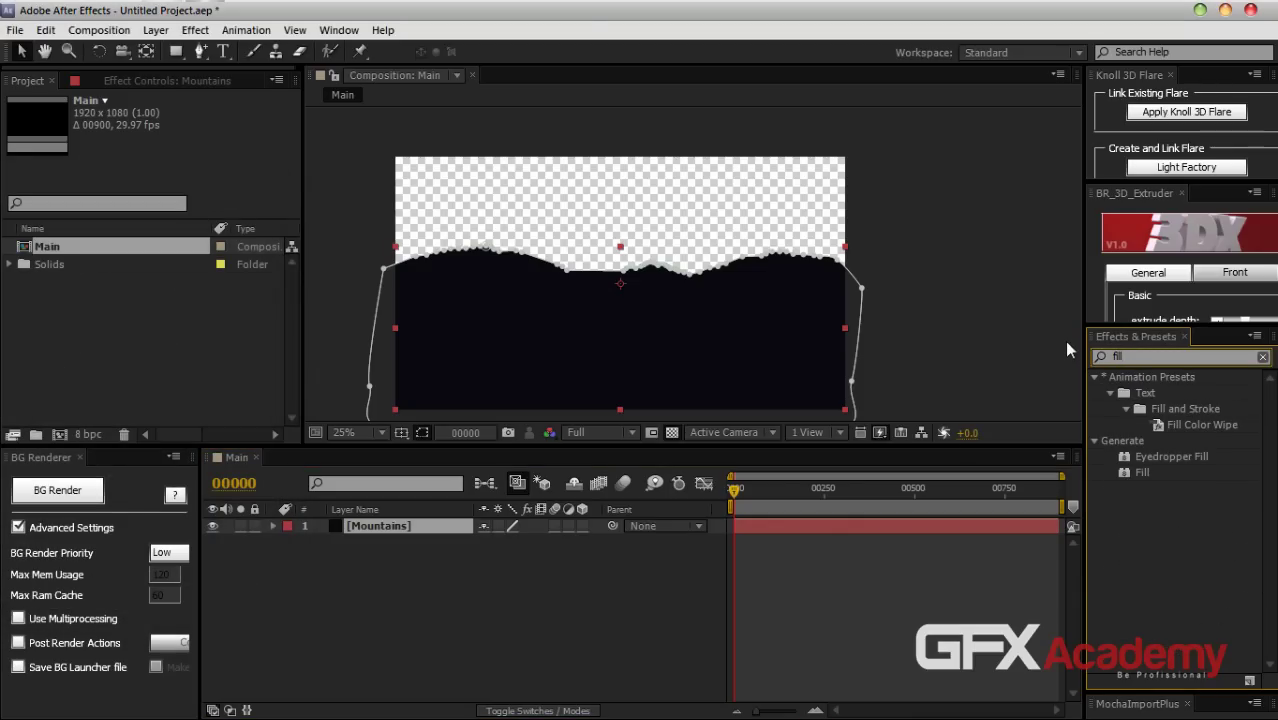
pyautogui.moveTo(1123, 476); pyautogui.dragTo(432, 526)
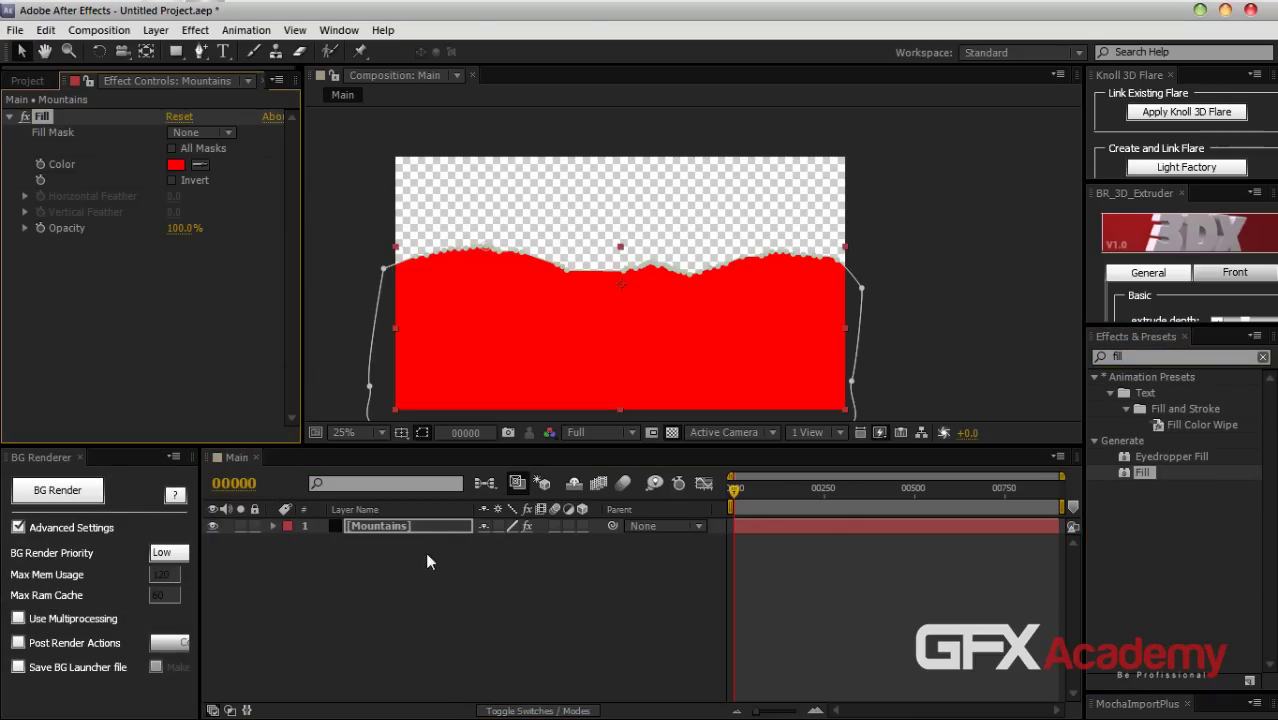
# Set the Mountains layer's Fill color to a very dark, almost black blue
pyautogui.click(176, 164)
pyautogui.moveTo(292, 352); pyautogui.dragTo(336, 469)
pyautogui.moveTo(513, 357)
pyautogui.mouseDown()
pyautogui.moveTo(509, 372)
pyautogui.moveTo(509, 351)
pyautogui.mouseUp()
pyautogui.moveTo(401, 466)
pyautogui.mouseDown()
pyautogui.moveTo(405, 452)
pyautogui.moveTo(410, 471)
pyautogui.mouseUp()
pyautogui.click(655, 256)
pyautogui.click(515, 594)
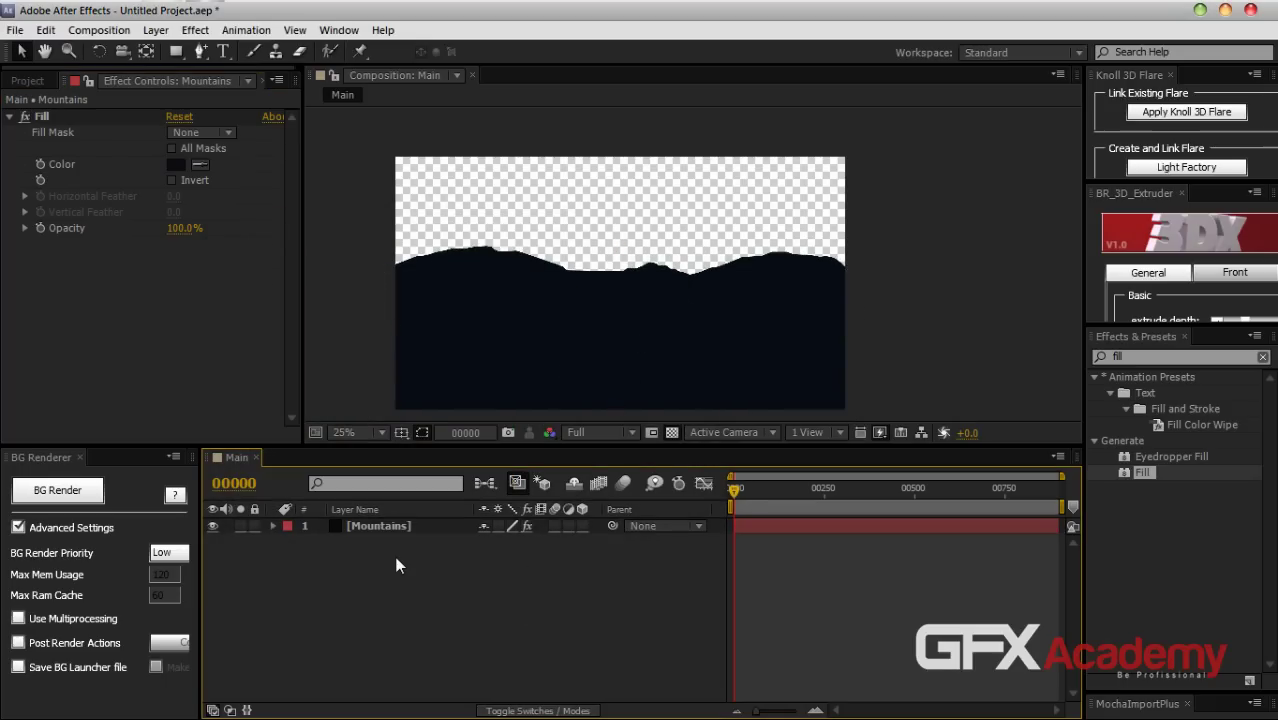
# Create a full-frame 1920 x 1080 solid named bg and place it beneath the Mountains layer
pyautogui.hotkey('ctrl', 'y')
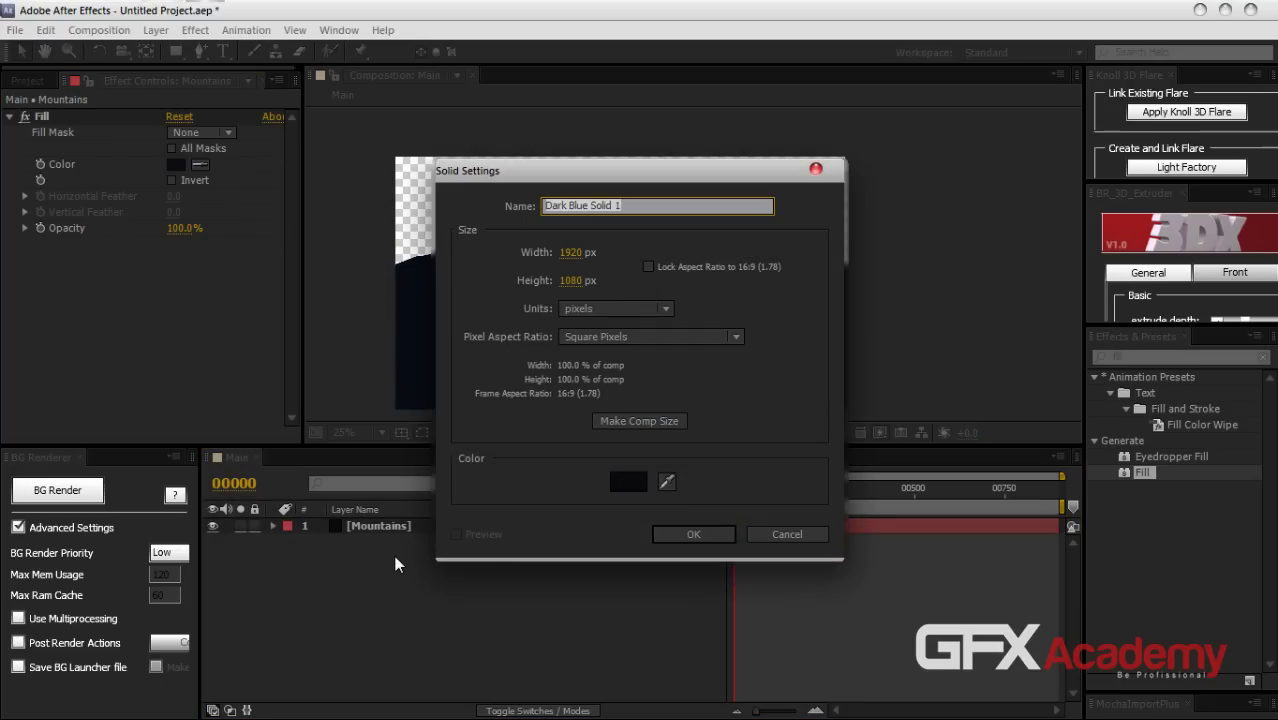
pyautogui.write('bg')
pyautogui.press('Return')
pyautogui.moveTo(419, 549); pyautogui.dragTo(378, 579)
# Apply the Ramp effect to the bg layer and sample the mountains' dark blue as its start color
pyautogui.click(1115, 356)
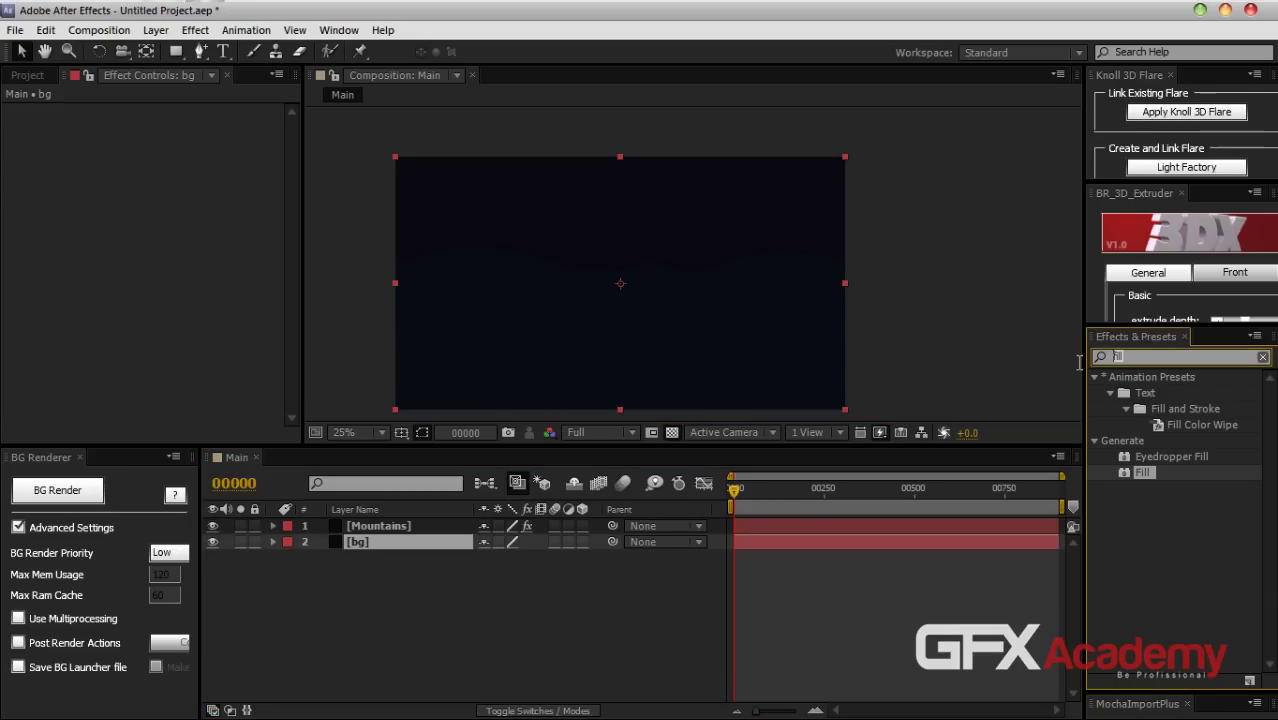
pyautogui.write('ramp')
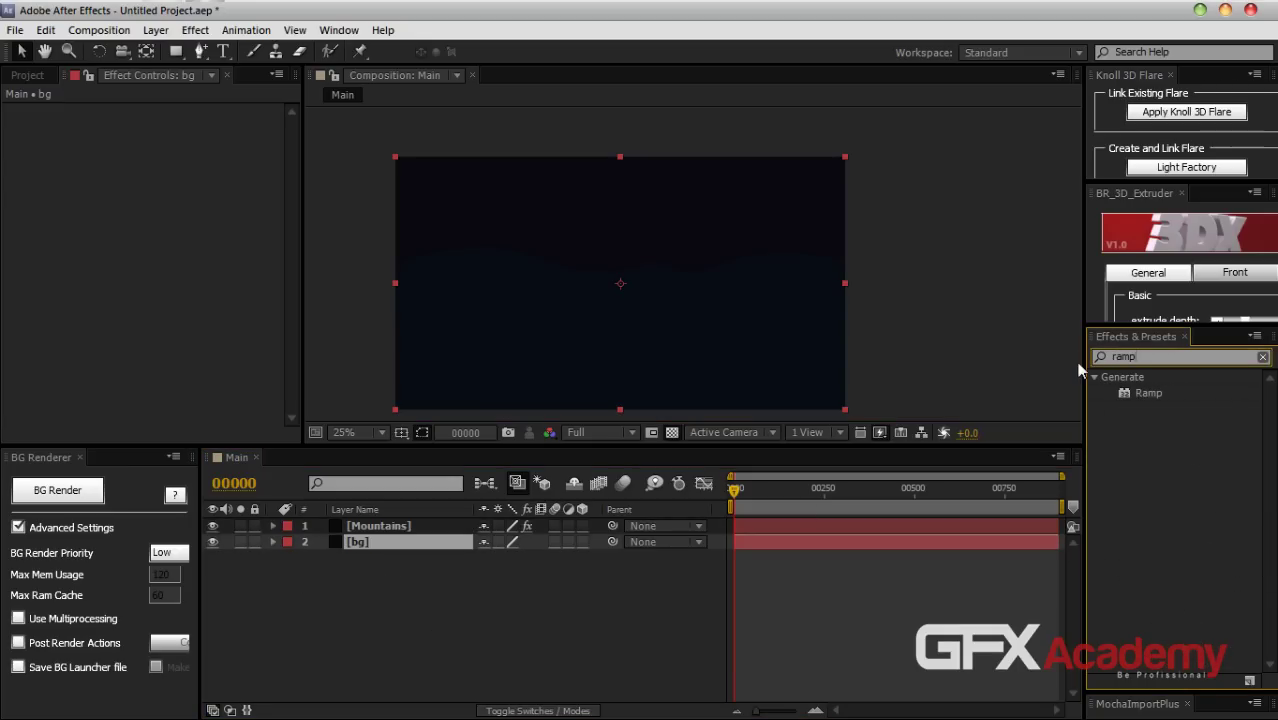
pyautogui.moveTo(1148, 398); pyautogui.dragTo(360, 547)
pyautogui.click(200, 142)
pyautogui.click(516, 334)
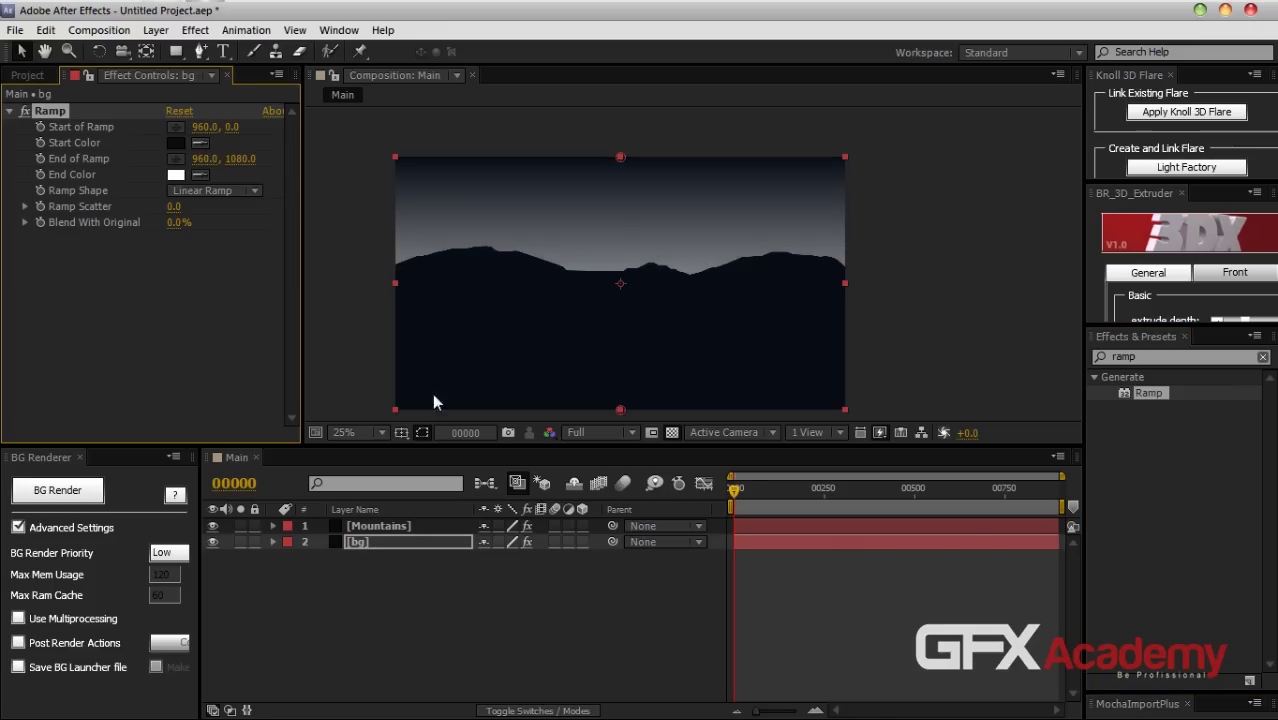
# Set the Ramp's end color on the bg layer to medium blue 3B698D
pyautogui.click(177, 175)
pyautogui.moveTo(503, 370); pyautogui.dragTo(505, 355)
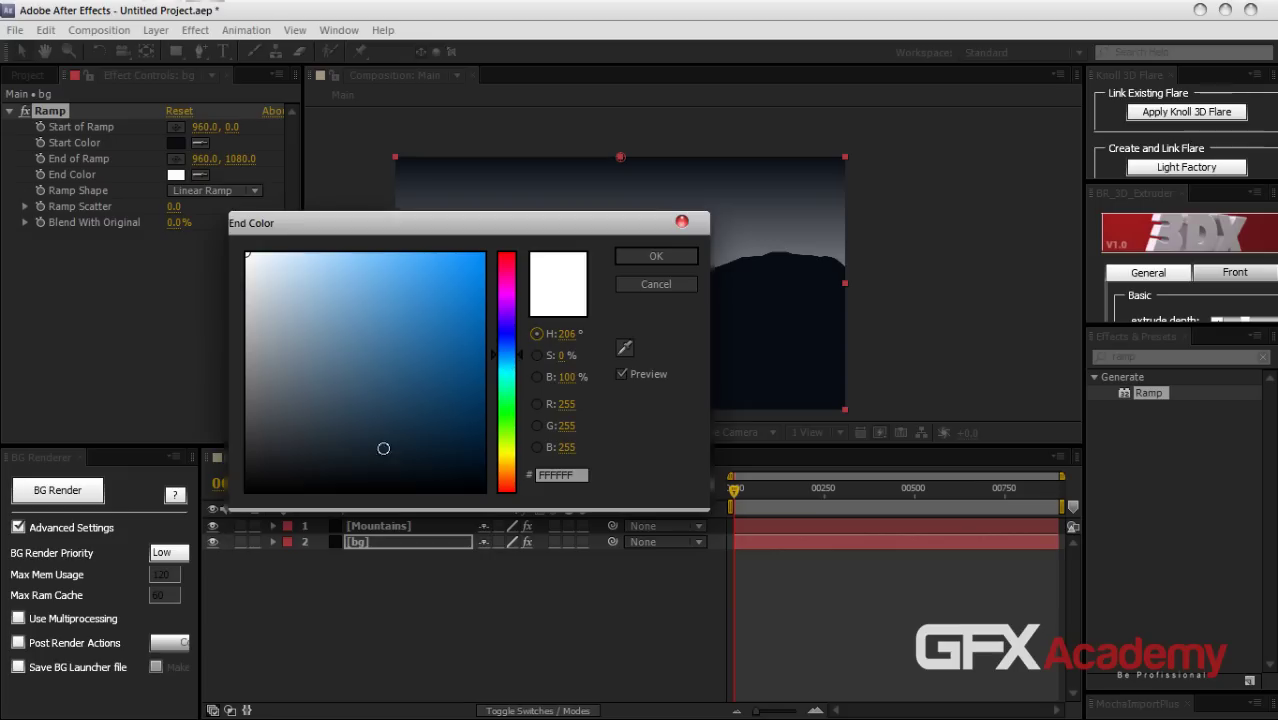
pyautogui.click(372, 450)
pyautogui.moveTo(444, 223); pyautogui.dragTo(227, 296)
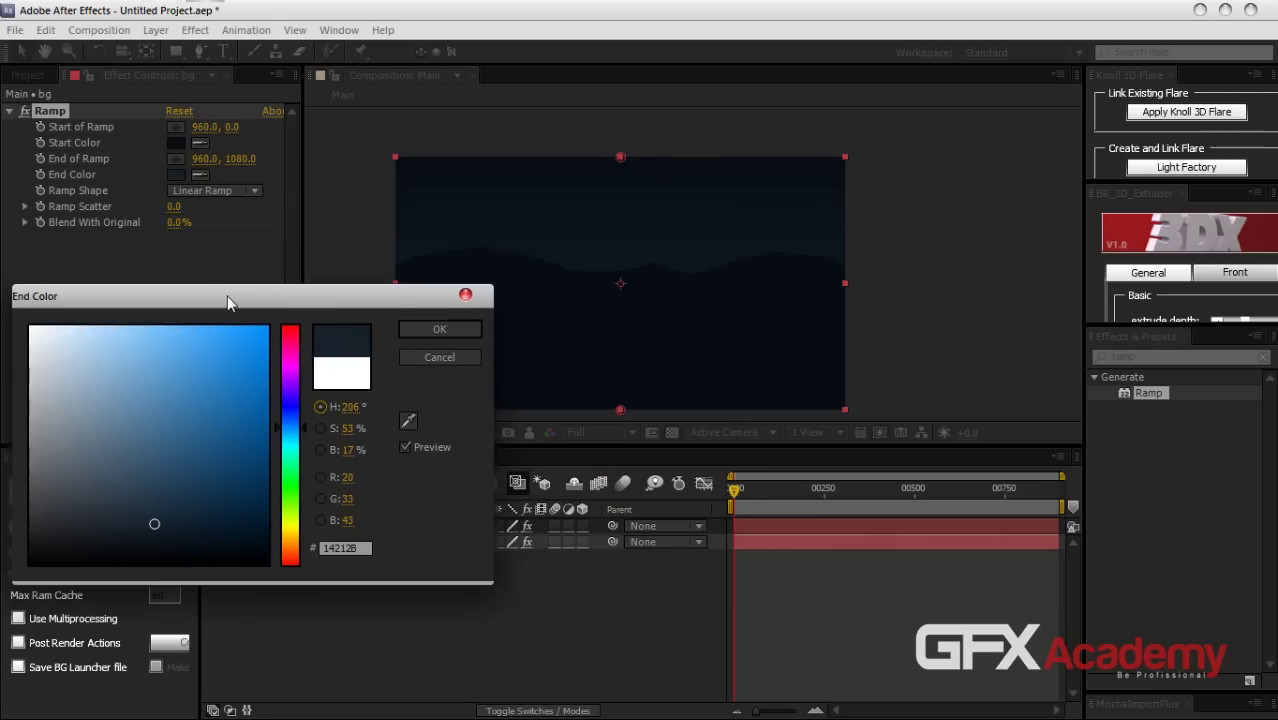
pyautogui.moveTo(155, 536); pyautogui.dragTo(168, 432)
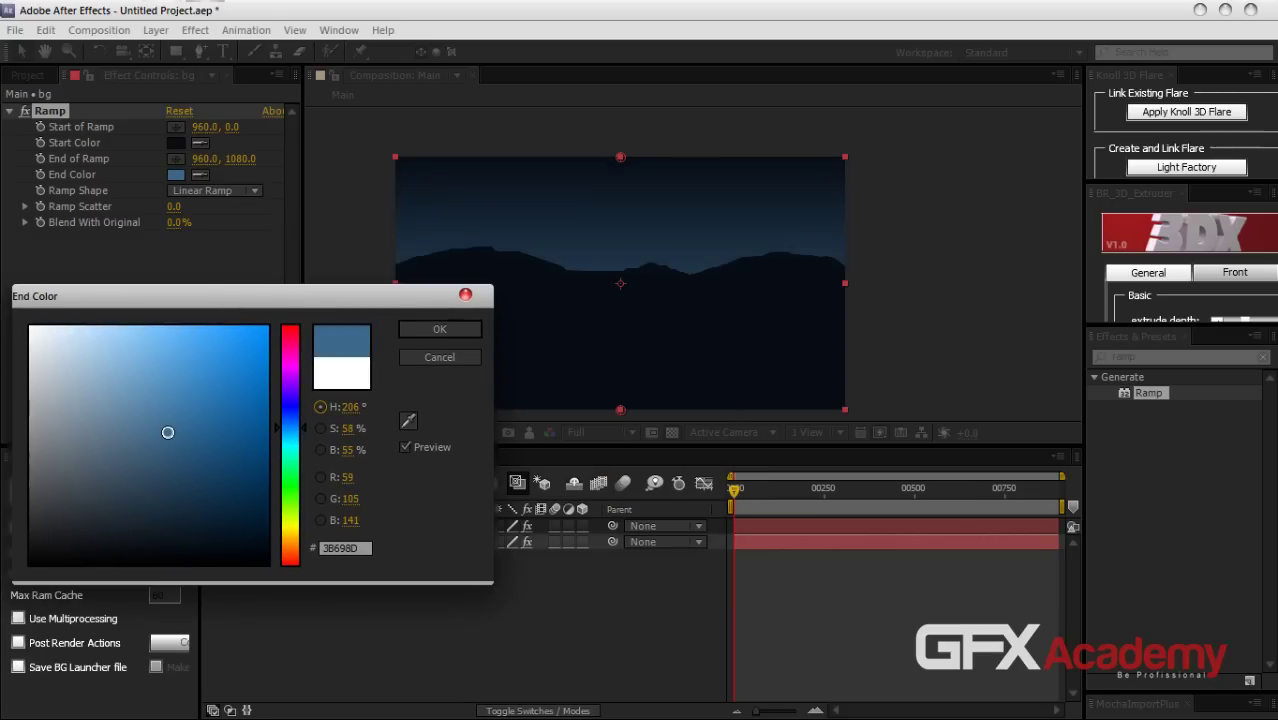
pyautogui.click(439, 329)
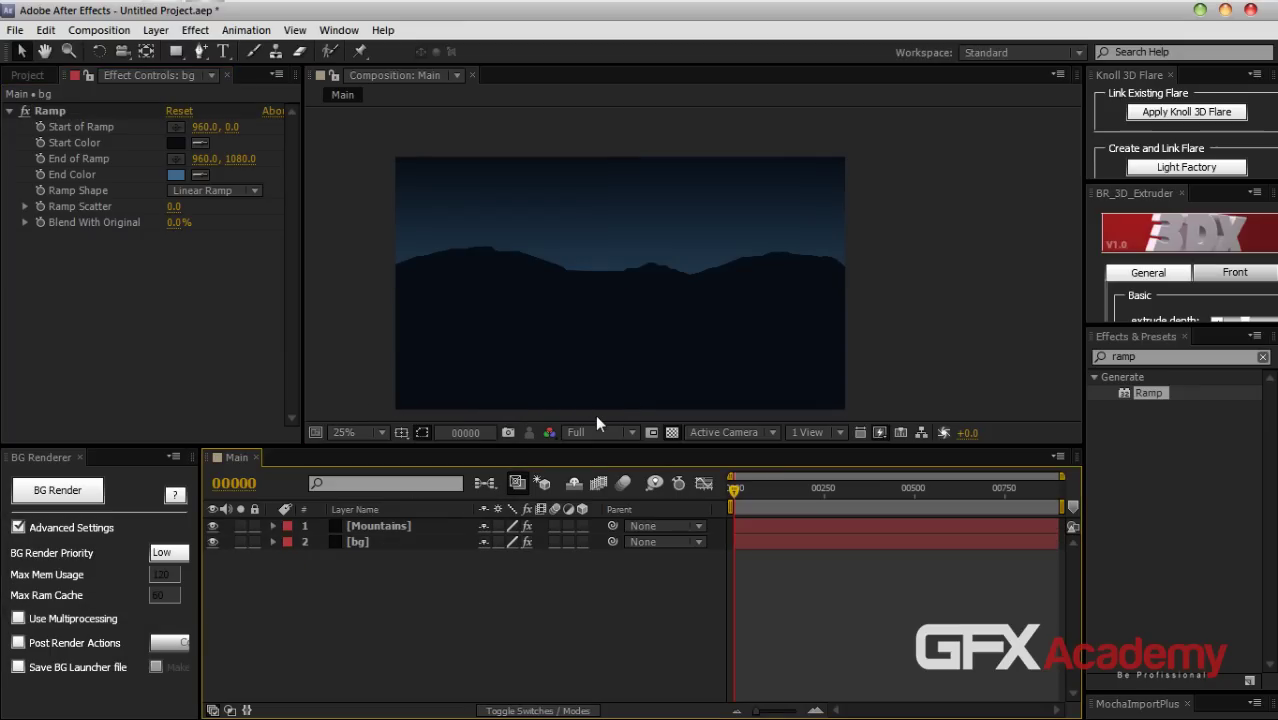
# Import Mousque.psd from the desktop into the project as footage with merged layers
pyautogui.click(30, 75)
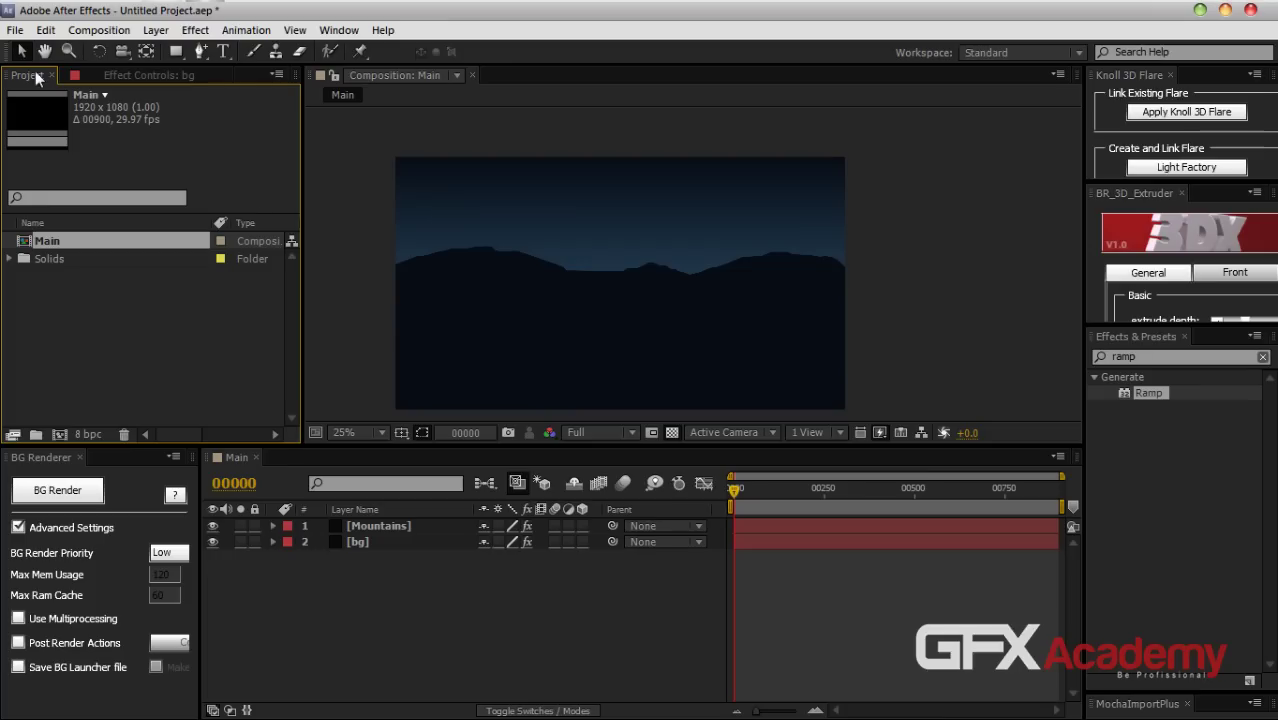
pyautogui.click(172, 353)
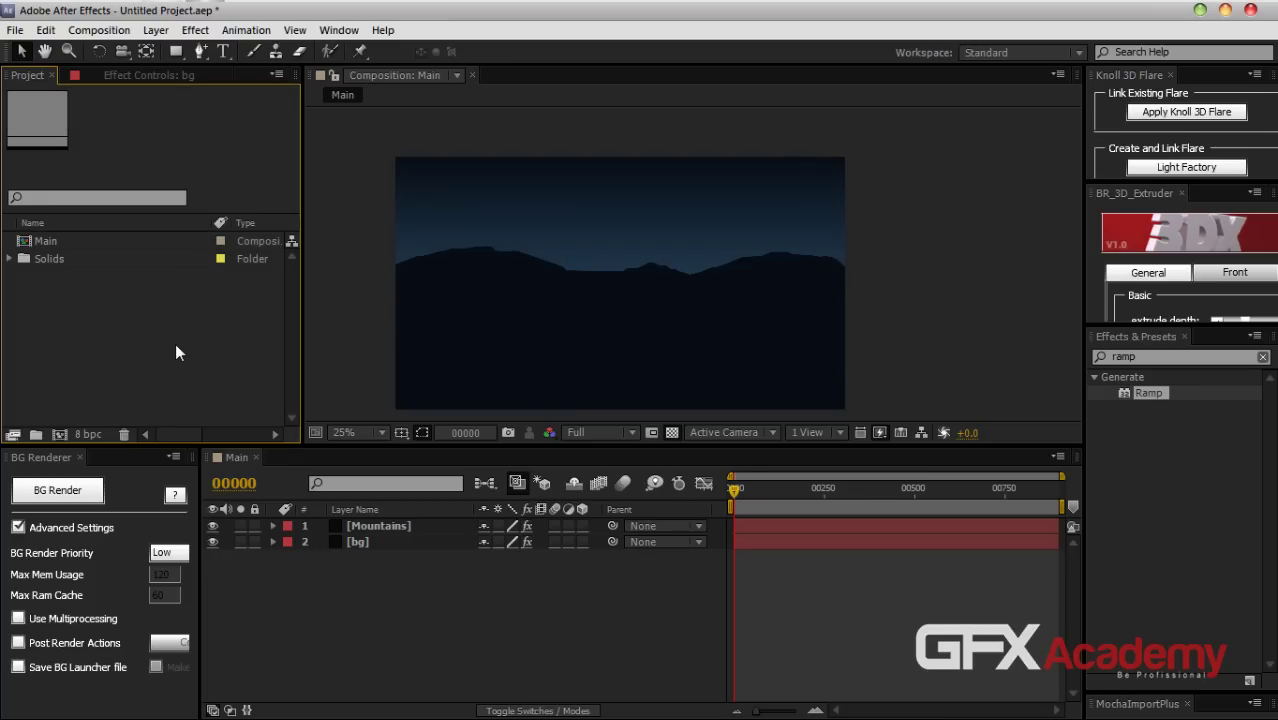
pyautogui.doubleClick(167, 345)
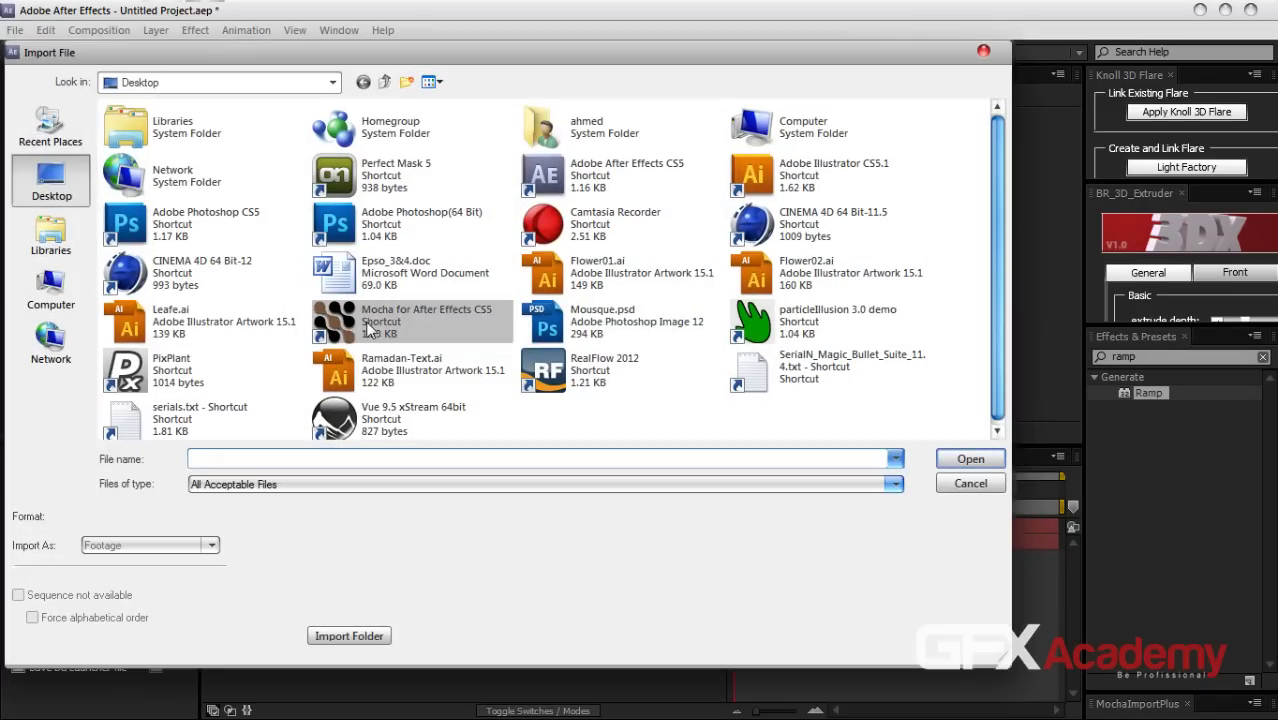
pyautogui.click(600, 320)
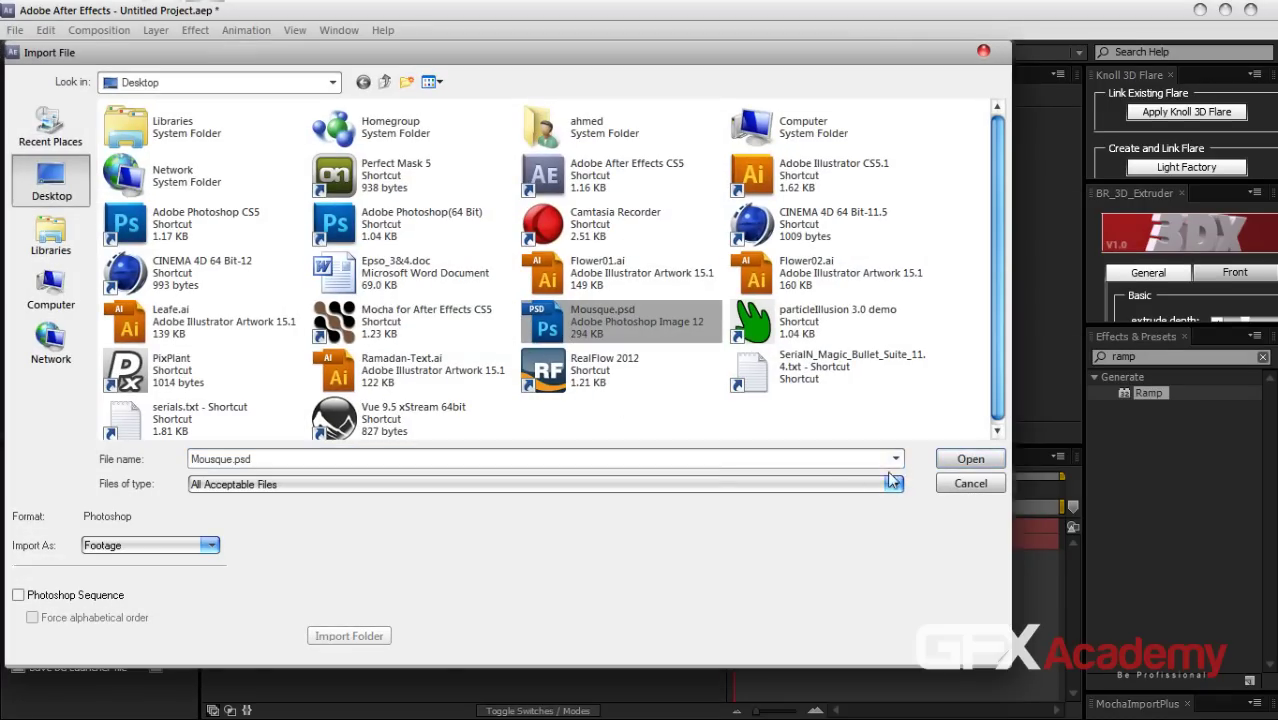
pyautogui.click(968, 461)
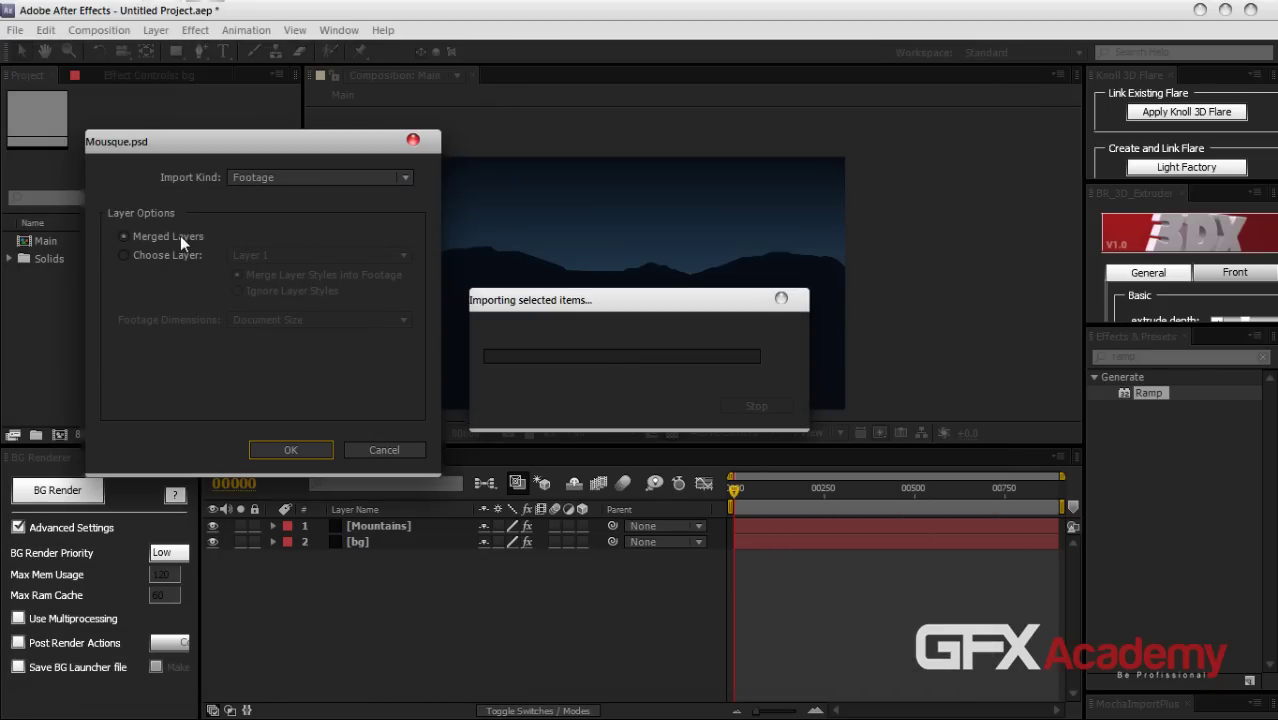
pyautogui.click(364, 178)
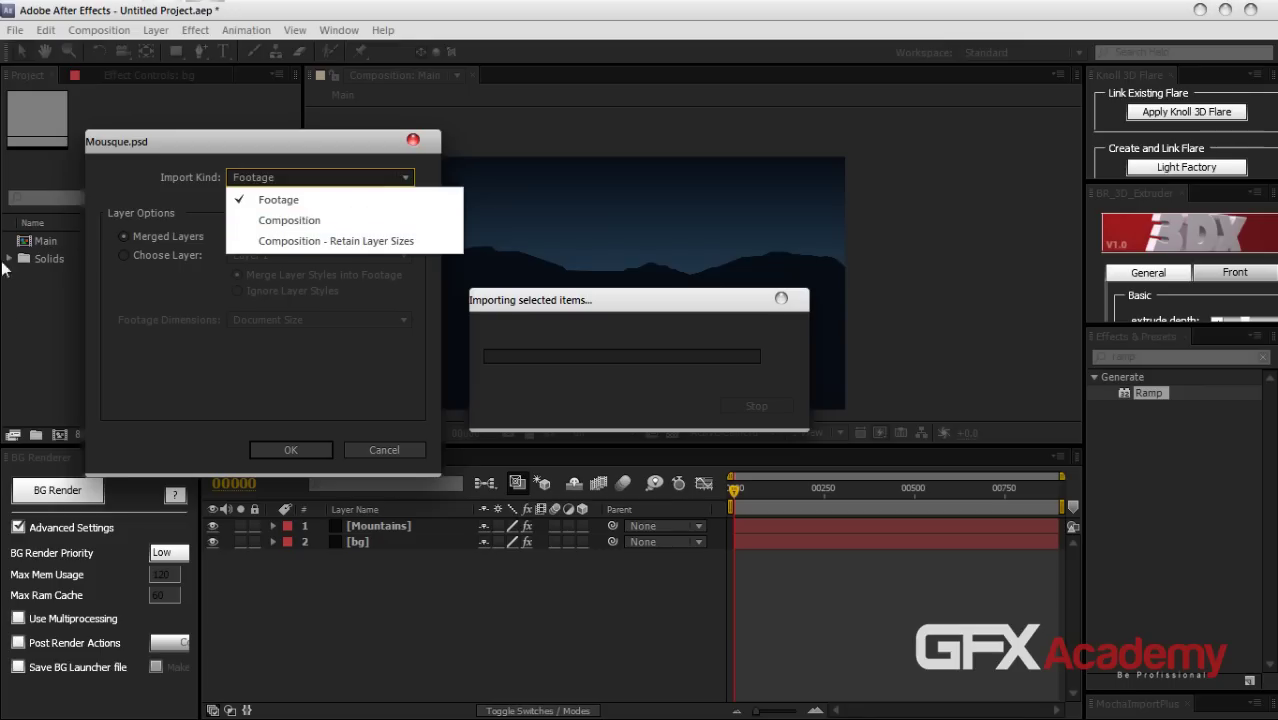
pyautogui.click(126, 388)
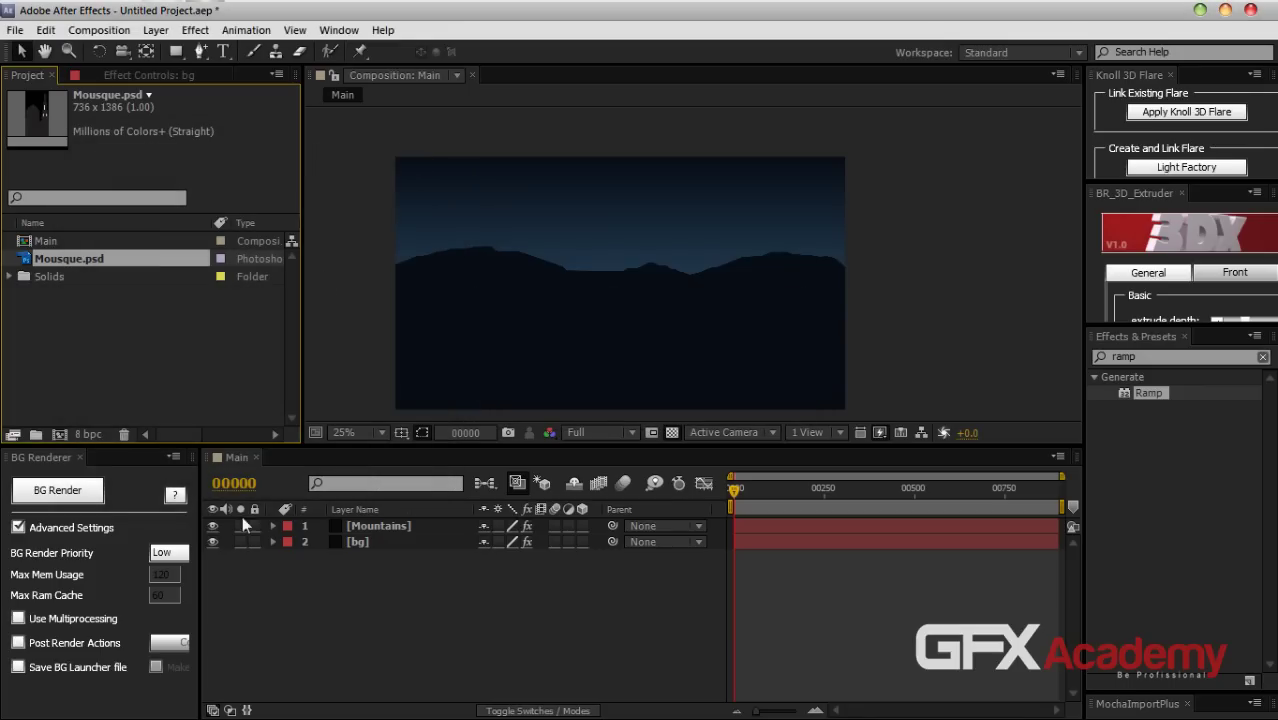
# Add Mousque.psd between the Mountains and bg layers, scale it down and shift it left behind the ridge
pyautogui.moveTo(30, 268); pyautogui.dragTo(461, 558)
pyautogui.press('s')
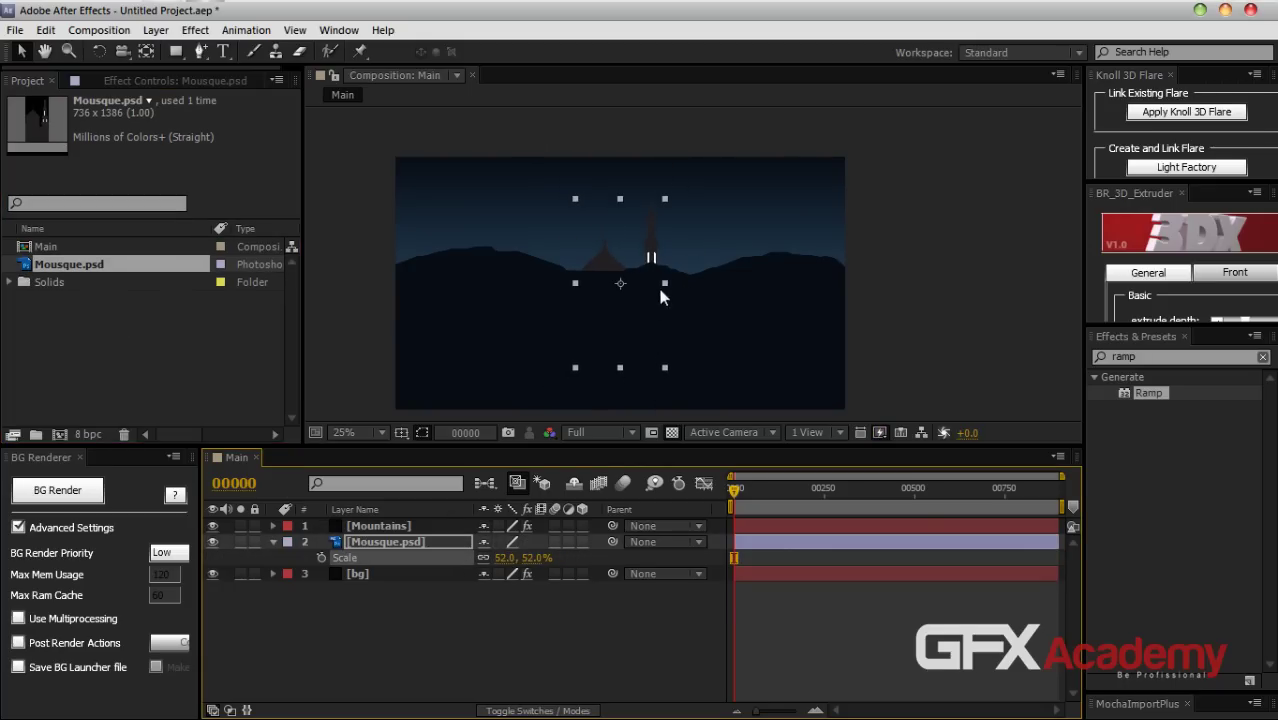
pyautogui.moveTo(665, 283); pyautogui.dragTo(618, 278)
pyautogui.click(450, 640)
# Nudge the mosque slightly upward so more of it rises above the mountain ridge
pyautogui.scroll(2, 637, 345)
pyautogui.moveTo(637, 345); pyautogui.dragTo(695, 329)
pyautogui.scroll(2, 691, 329)
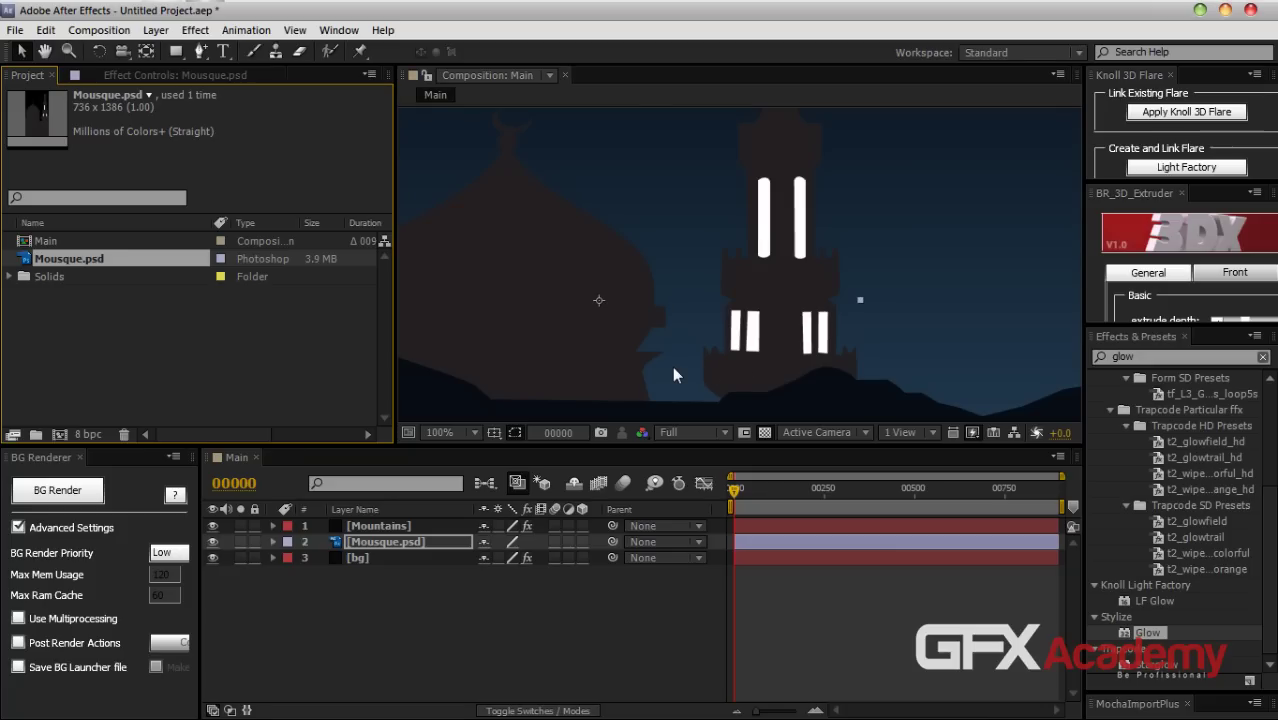
pyautogui.scroll(-4, 672, 366)
pyautogui.scroll(2, 688, 346)
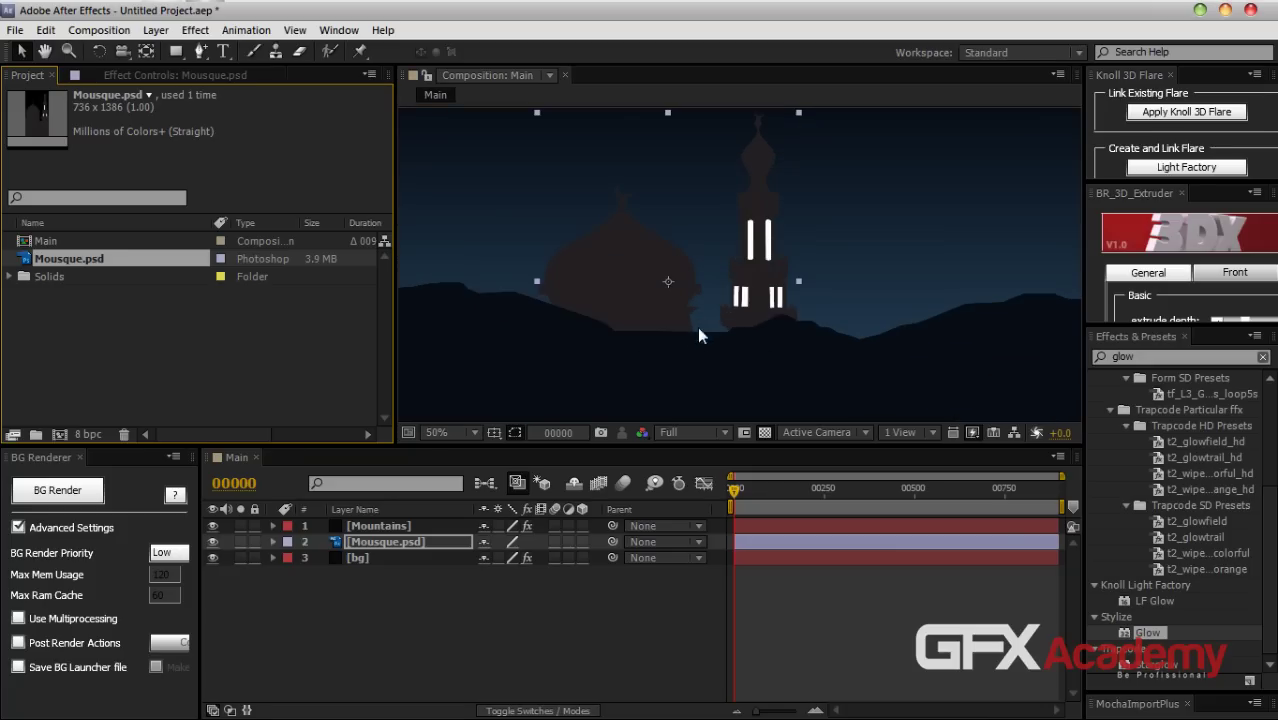
pyautogui.hotkey('shift', 'Up')
pyautogui.click(697, 312)
# Pre-compose the Mousque.psd layer as Mousque, moving all attributes into the new composition
pyautogui.click(382, 541)
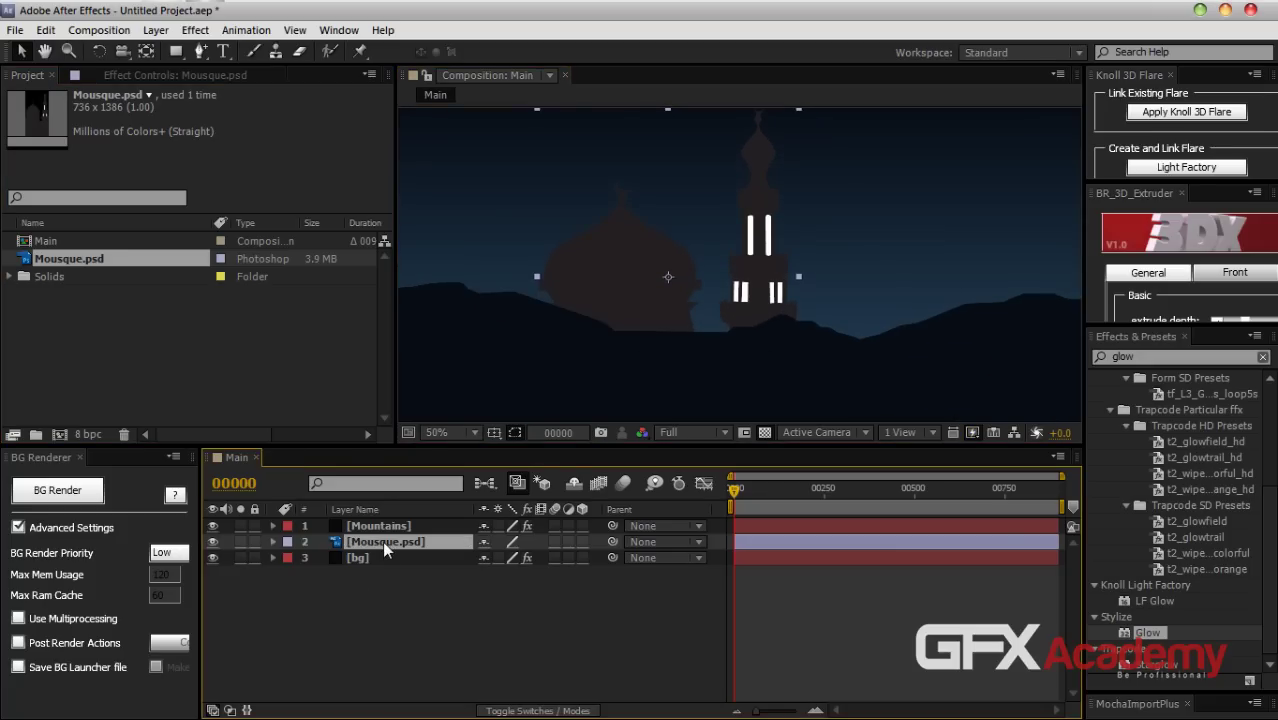
pyautogui.hotkey('ctrl', 'shift', 'c')
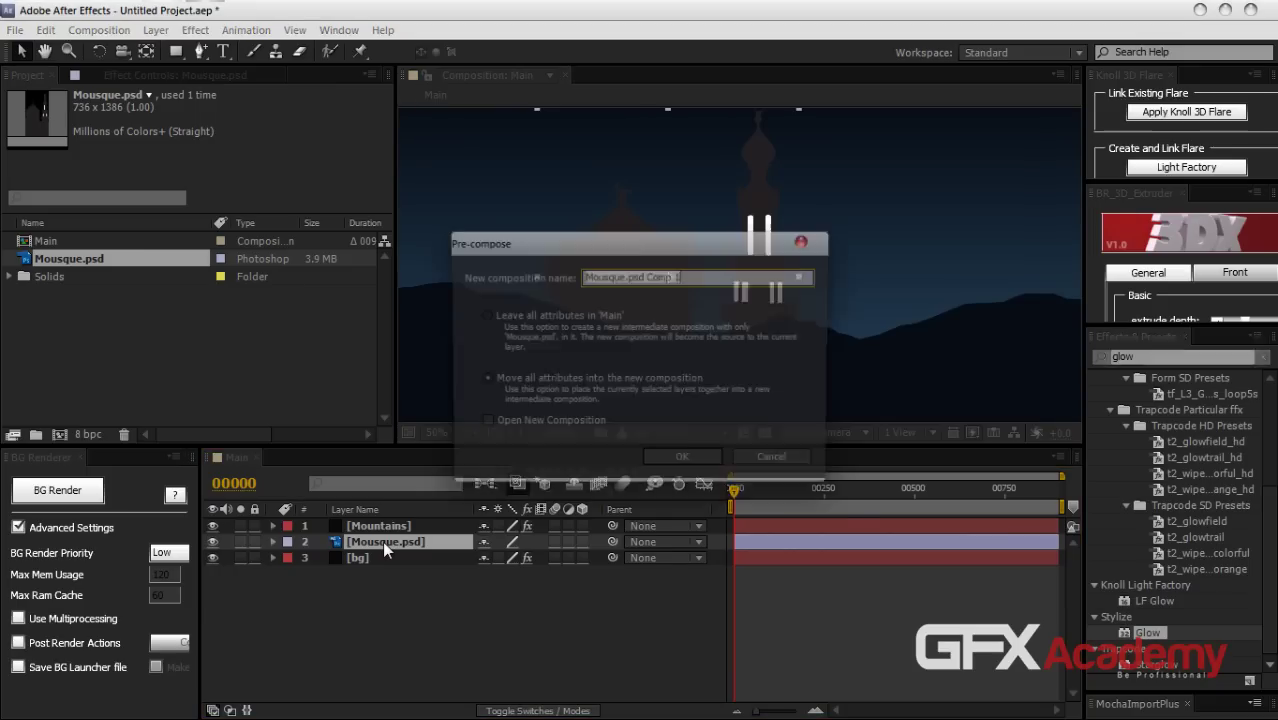
pyautogui.write('Mous')
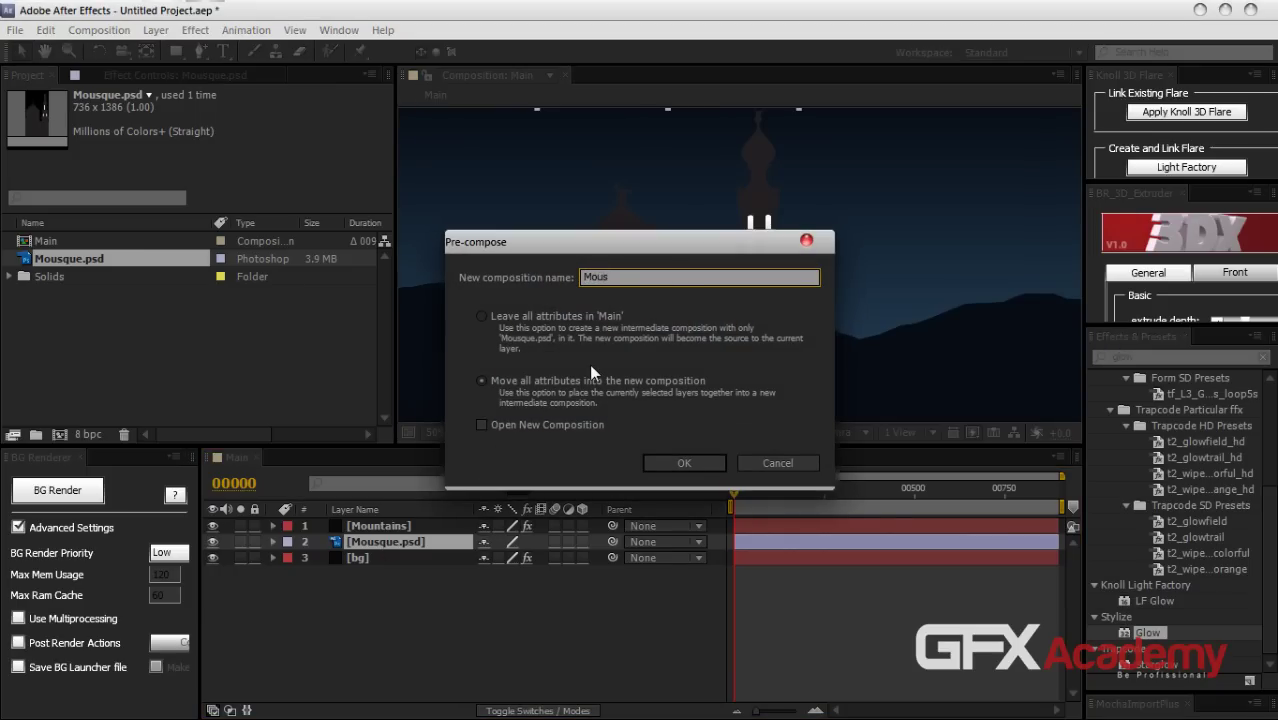
pyautogui.write('que')
pyautogui.click(691, 470)
# Open the Mousque composition, select its mosque layer and turn off the transparency grid to inspect the minaret windows
pyautogui.doubleClick(420, 541)
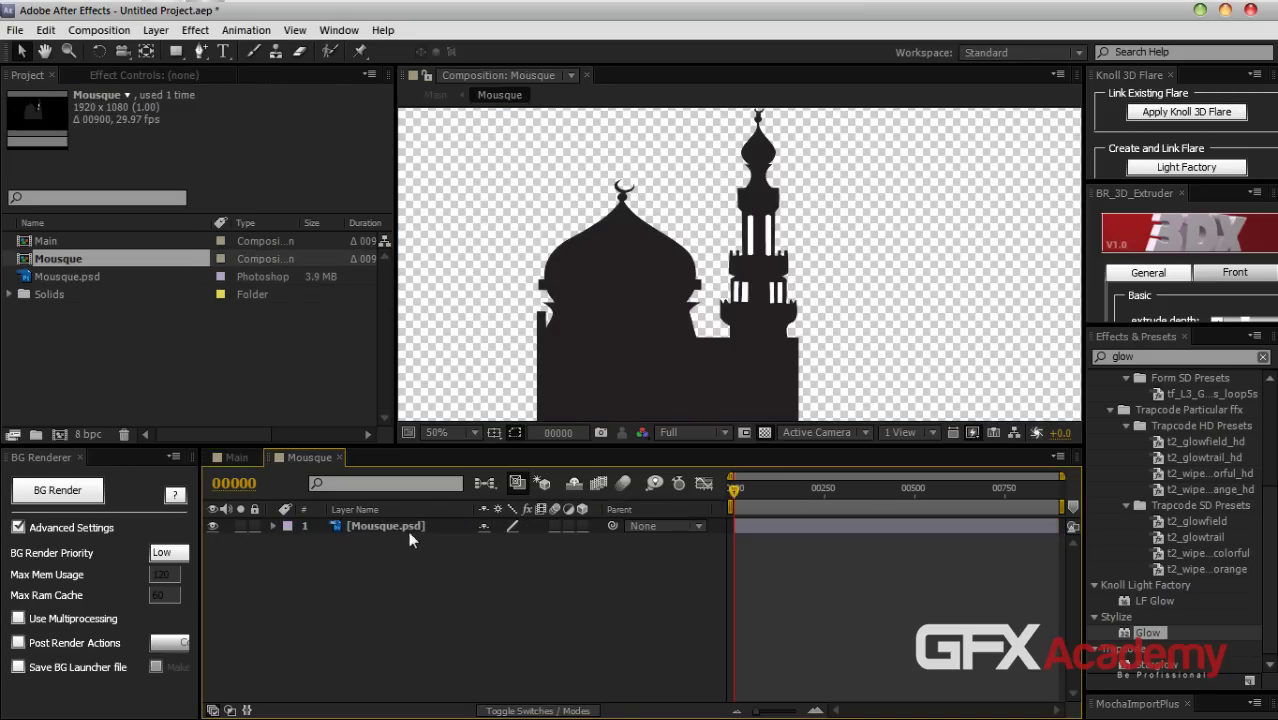
pyautogui.click(430, 527)
pyautogui.scroll(-1, 768, 410)
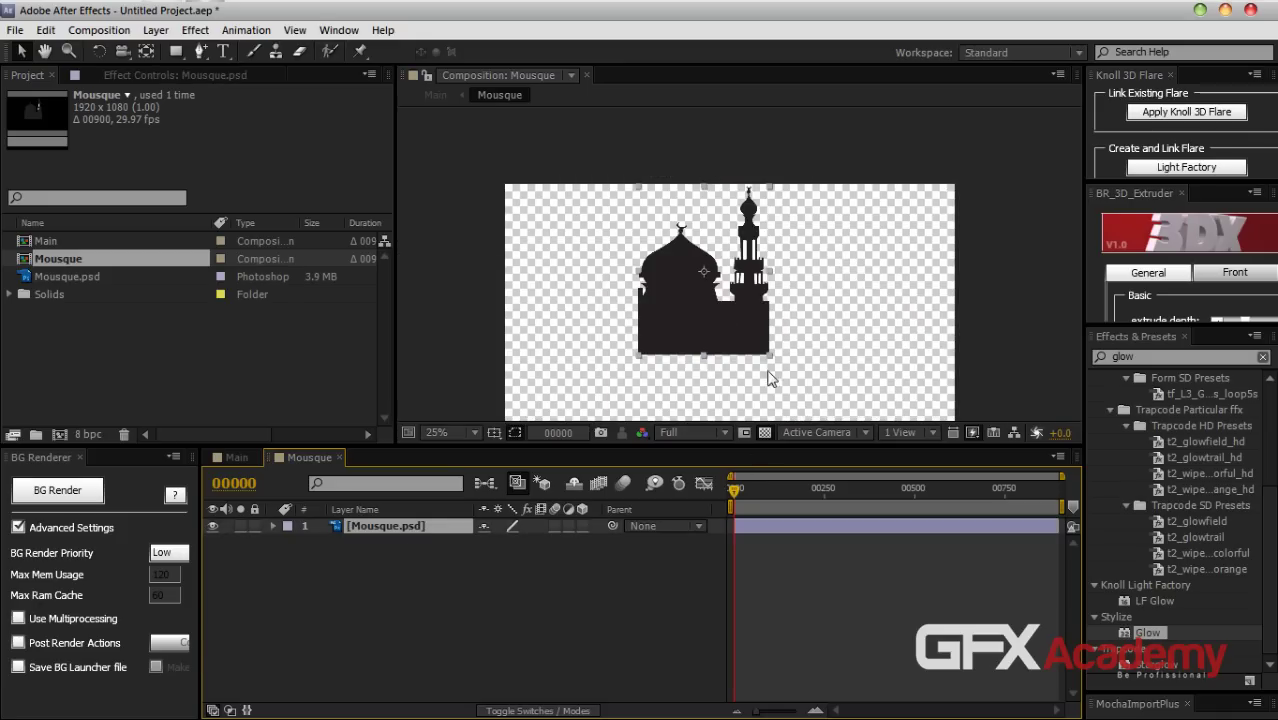
pyautogui.moveTo(777, 375); pyautogui.dragTo(784, 341)
pyautogui.scroll(2, 784, 341)
pyautogui.scroll(-1, 738, 358)
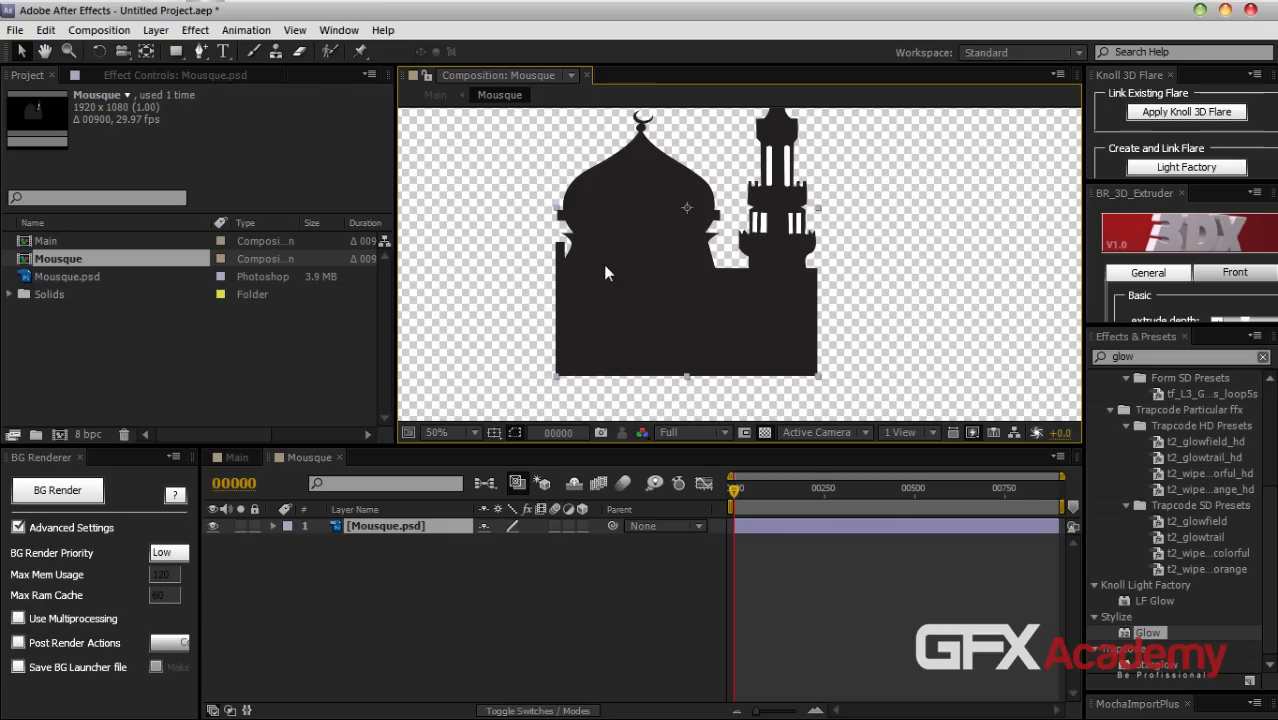
pyautogui.moveTo(643, 245); pyautogui.dragTo(627, 282)
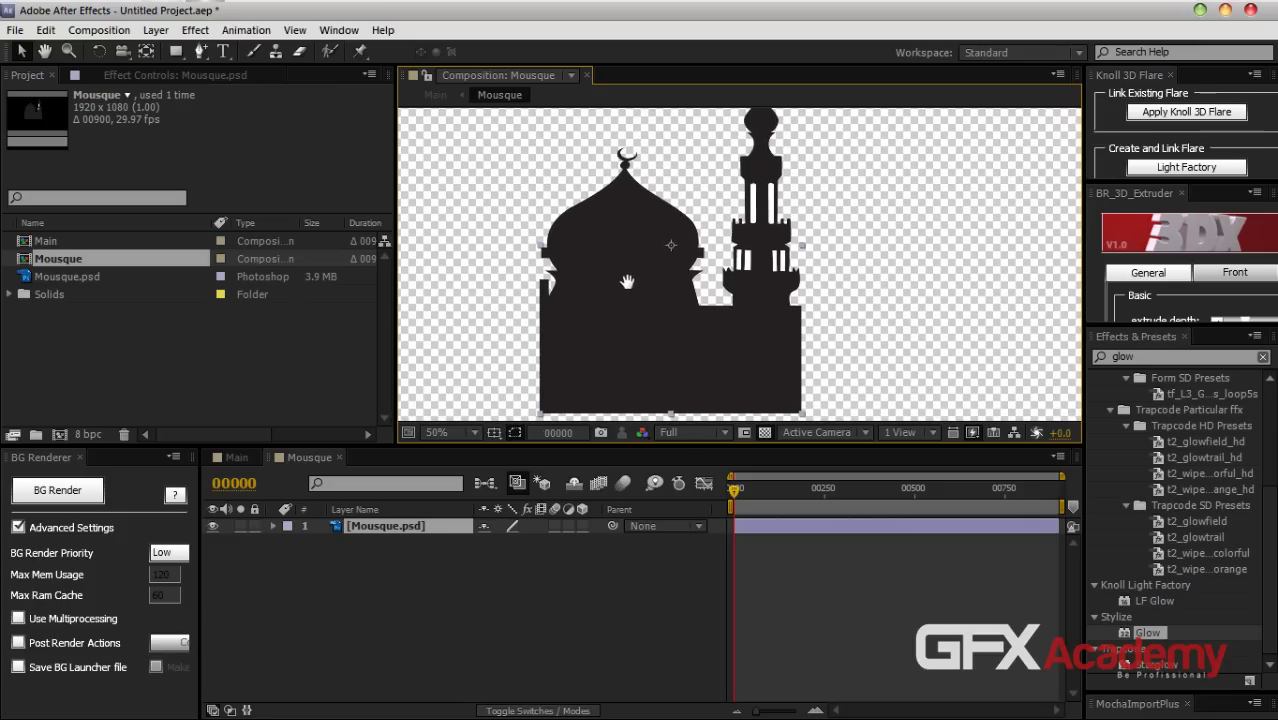
pyautogui.press('.')
pyautogui.click(765, 432)
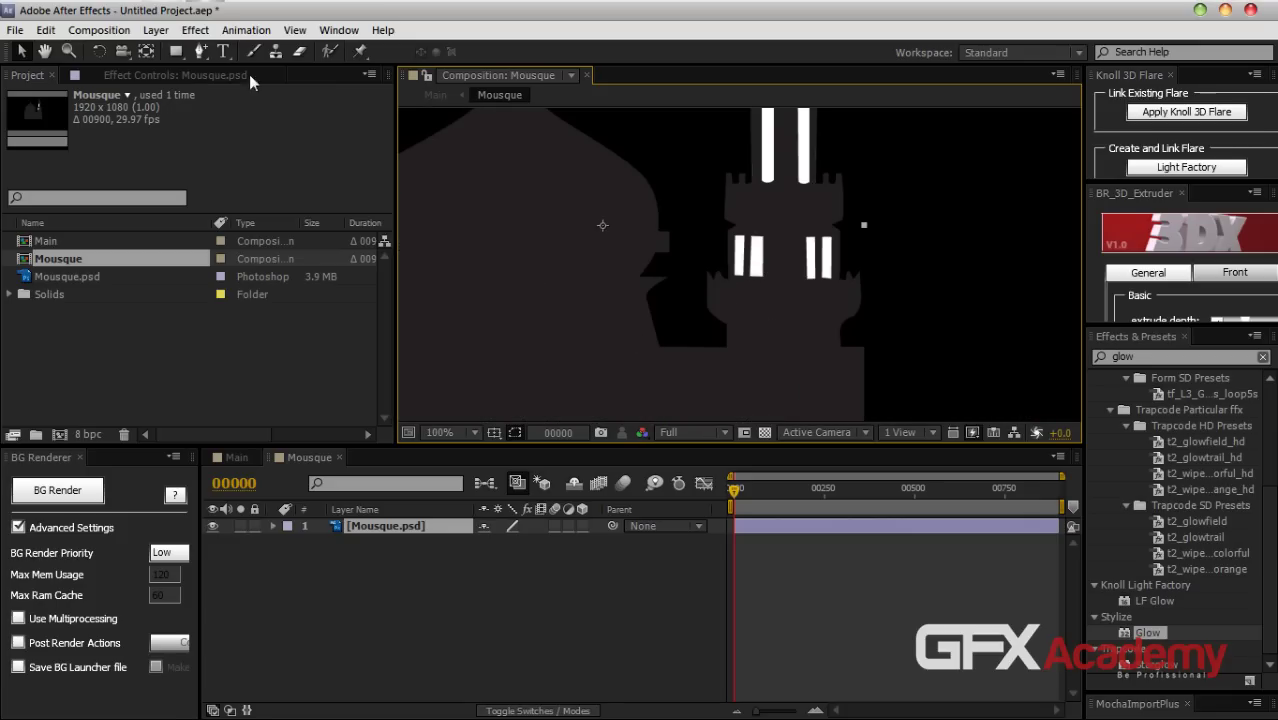
# Show the Info panel to check the mosque's color and alpha values, and close it again
pyautogui.click(339, 30)
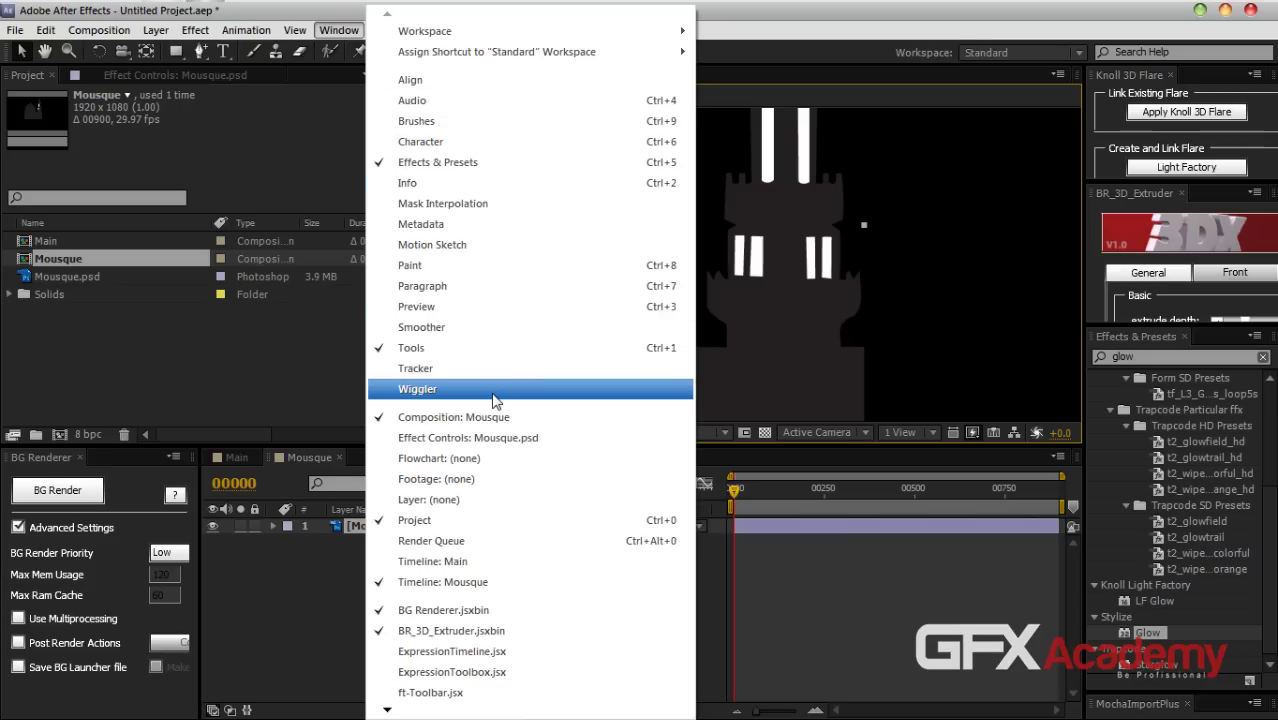
pyautogui.click(470, 183)
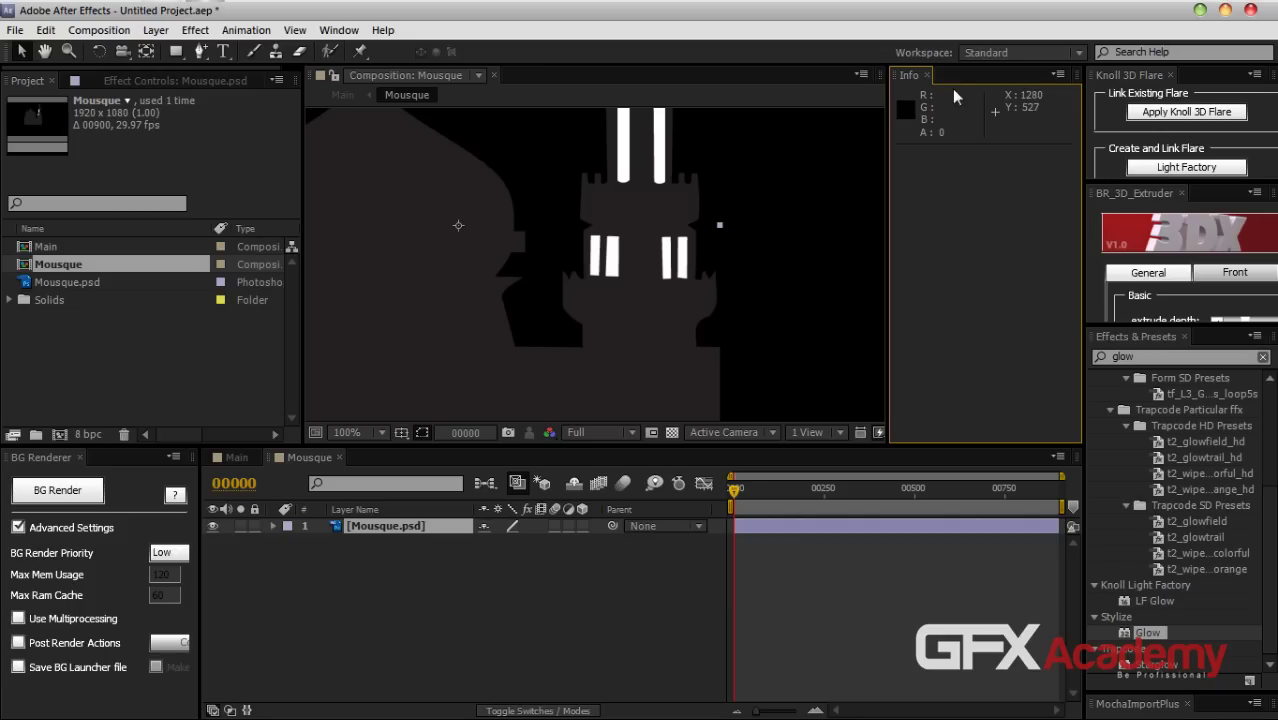
pyautogui.click(927, 75)
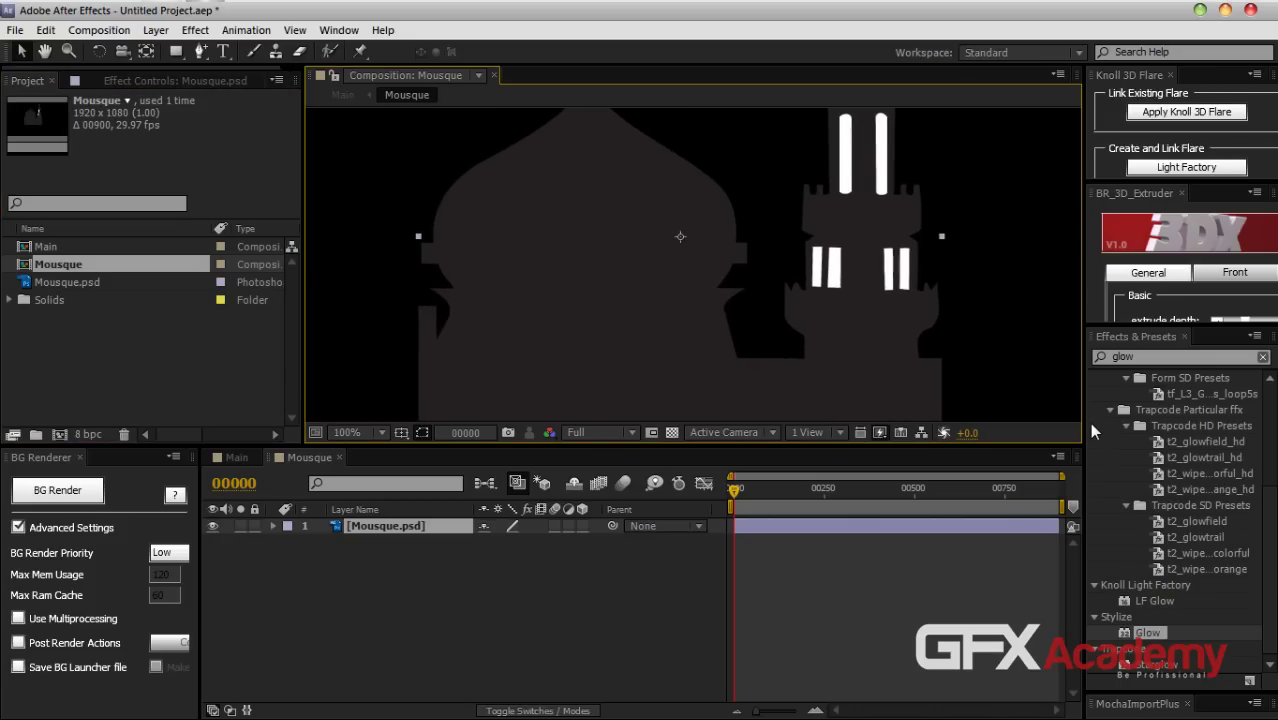
# Find the Channel Combiner effect and apply it to the Mousque.psd layer
pyautogui.click(1144, 357)
pyautogui.write('chann')
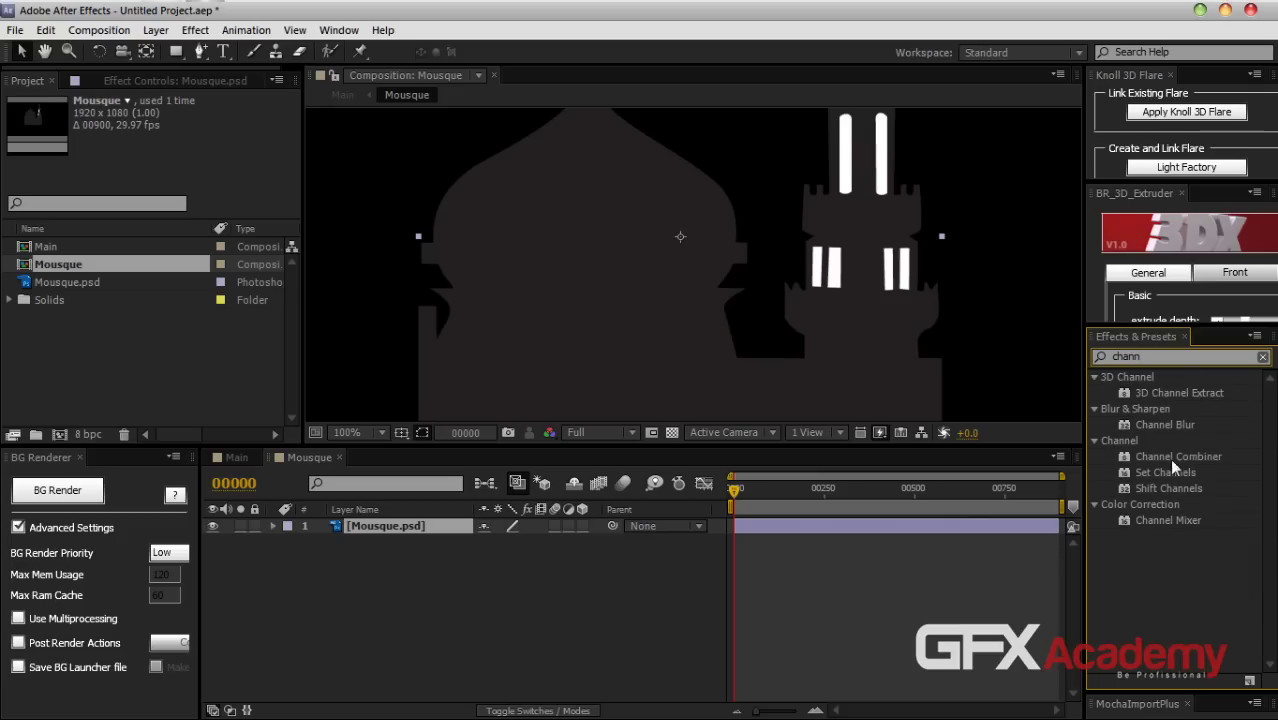
pyautogui.moveTo(1180, 457); pyautogui.dragTo(459, 521)
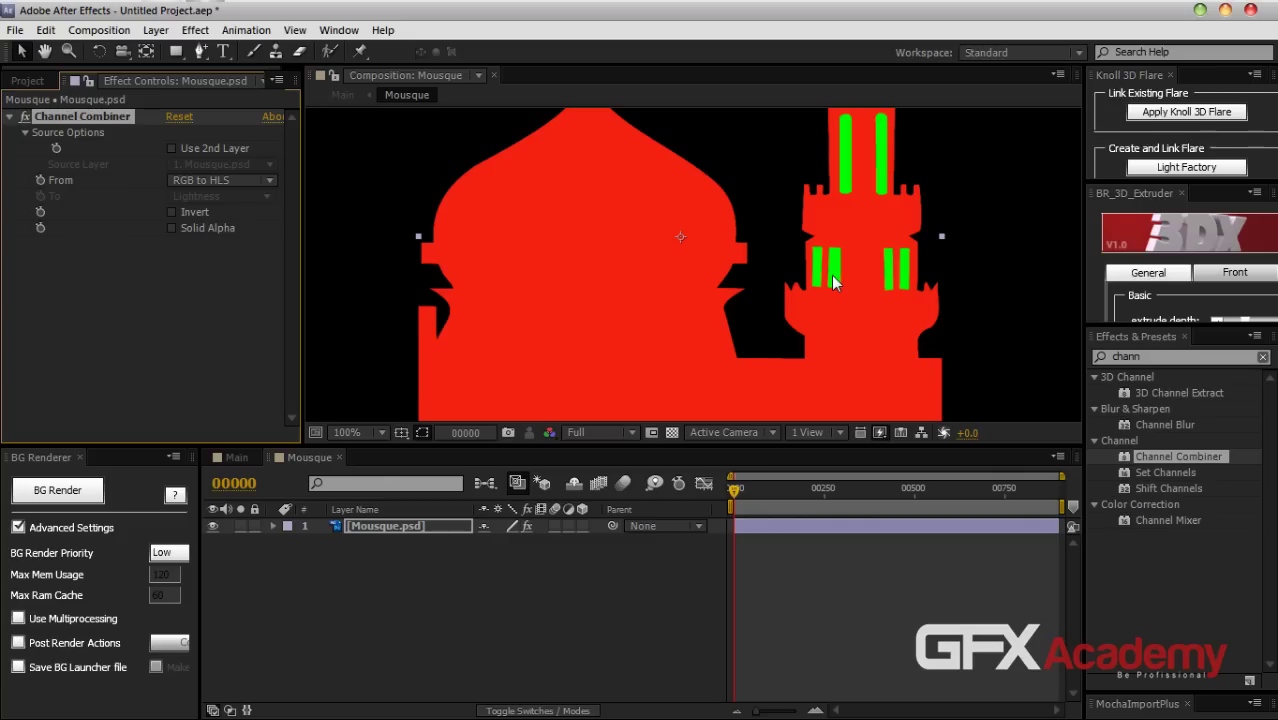
# Set the Channel Combiner to convert from Max RGB to Alpha and turn on the transparency grid
pyautogui.click(258, 182)
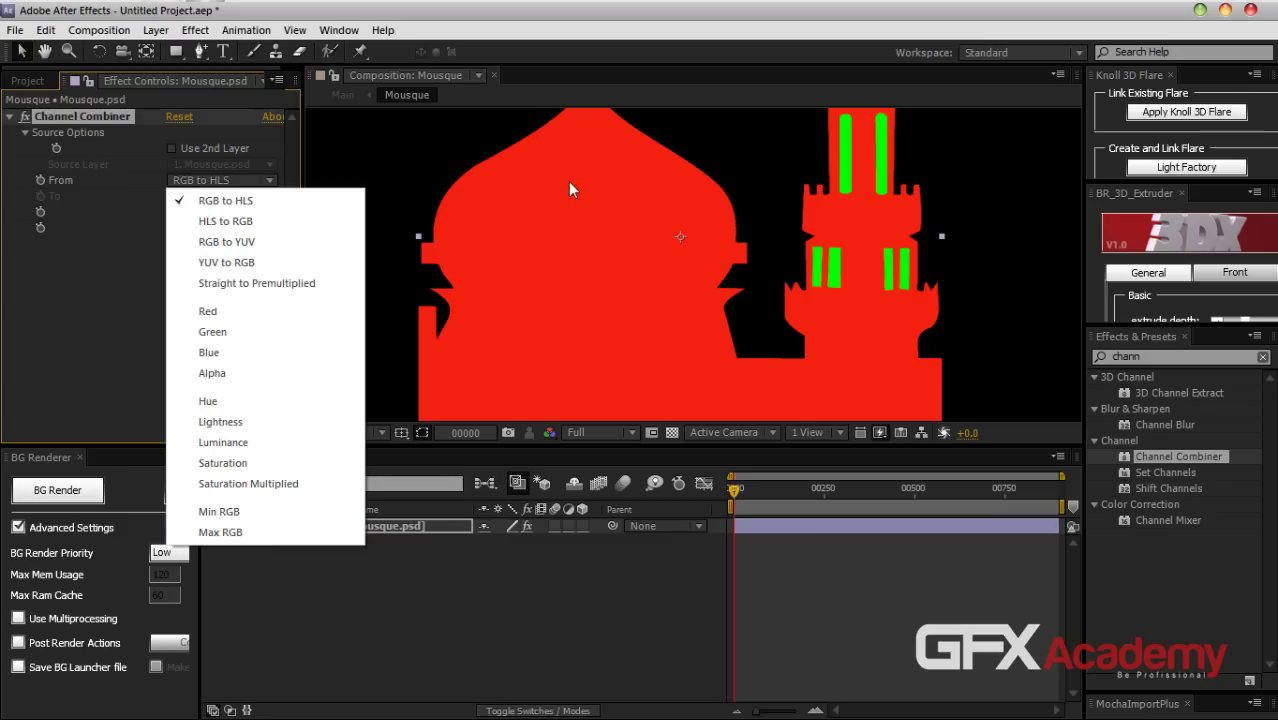
pyautogui.click(230, 532)
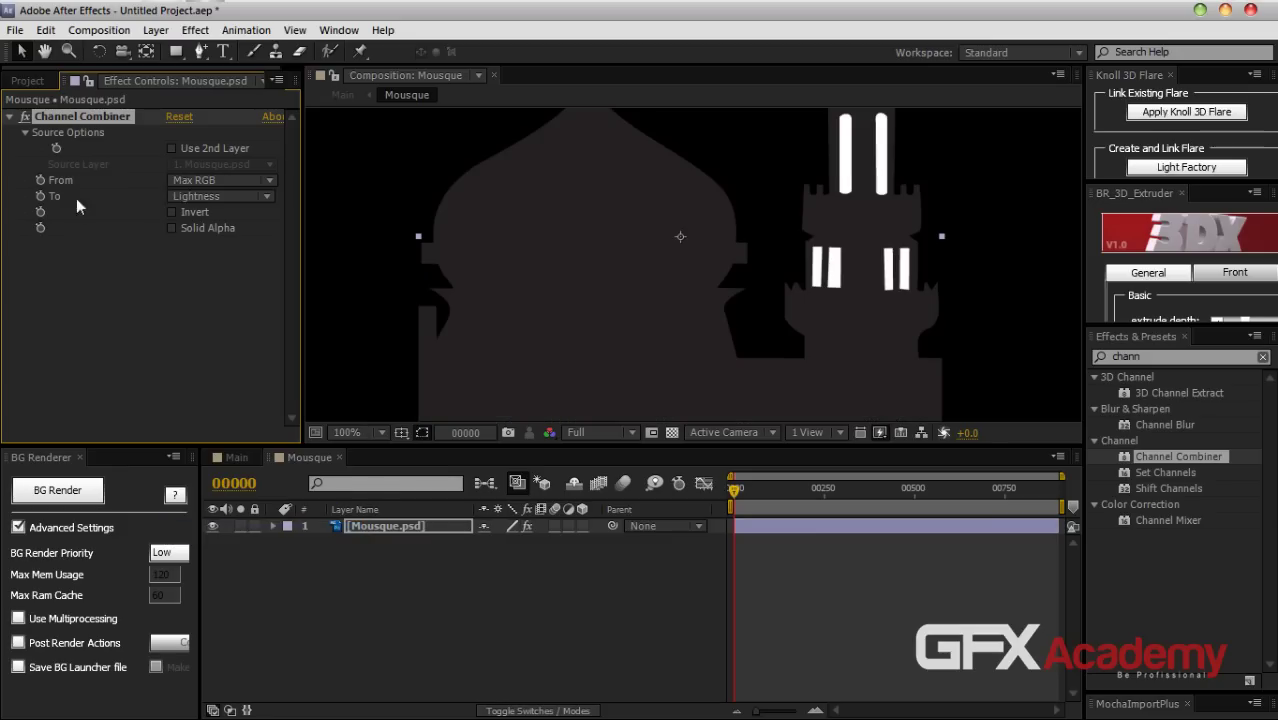
pyautogui.click(220, 196)
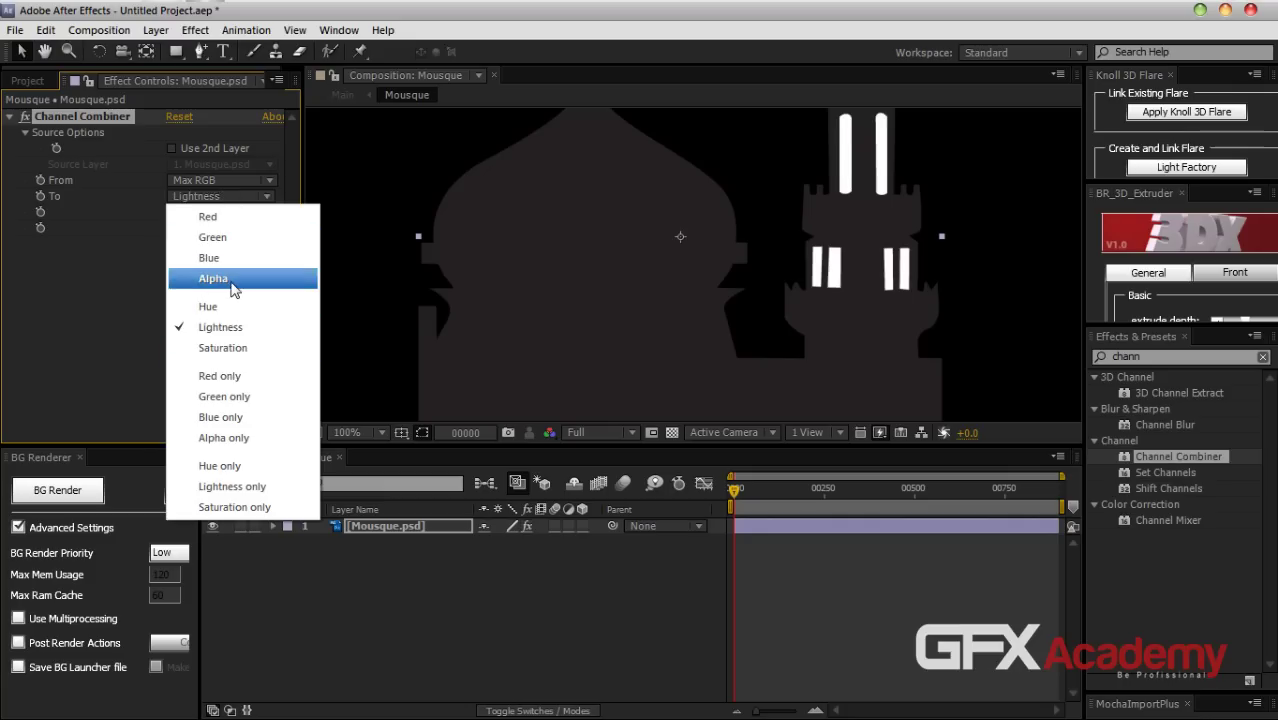
pyautogui.click(236, 282)
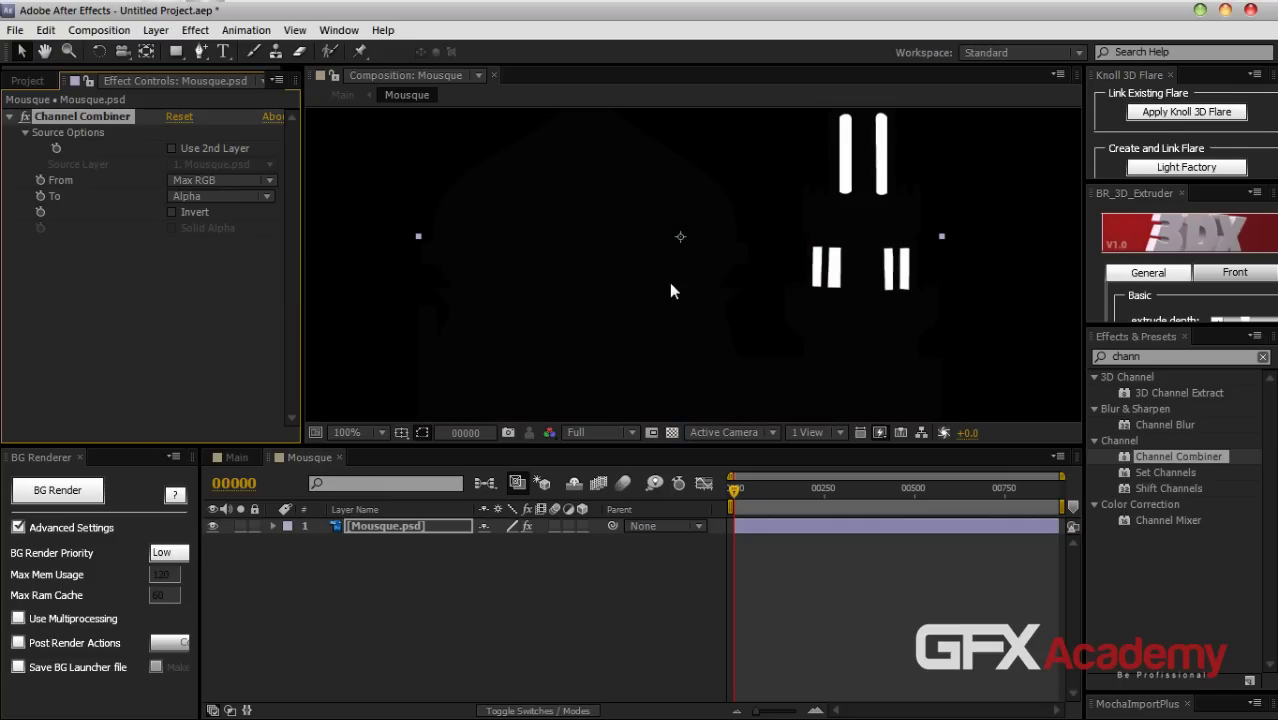
pyautogui.click(672, 433)
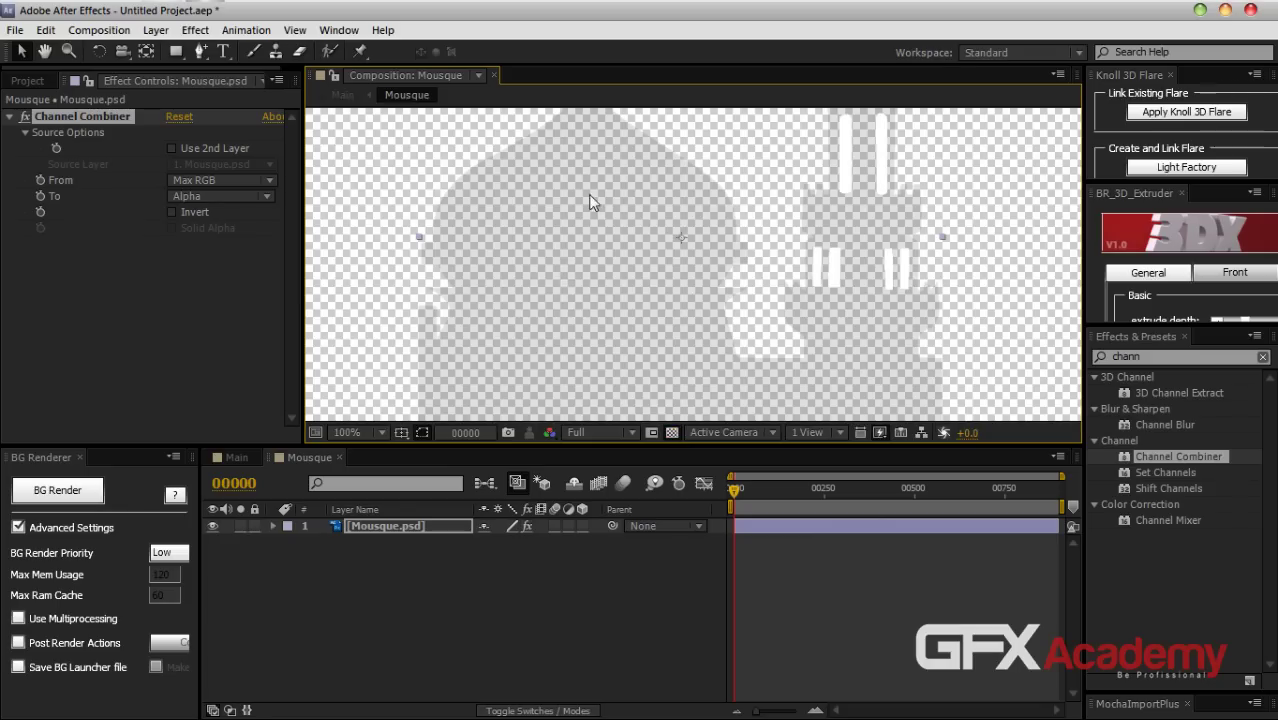
# Try the Invert option of the Channel Combiner on the mosque layer and switch it back off
pyautogui.click(172, 212)
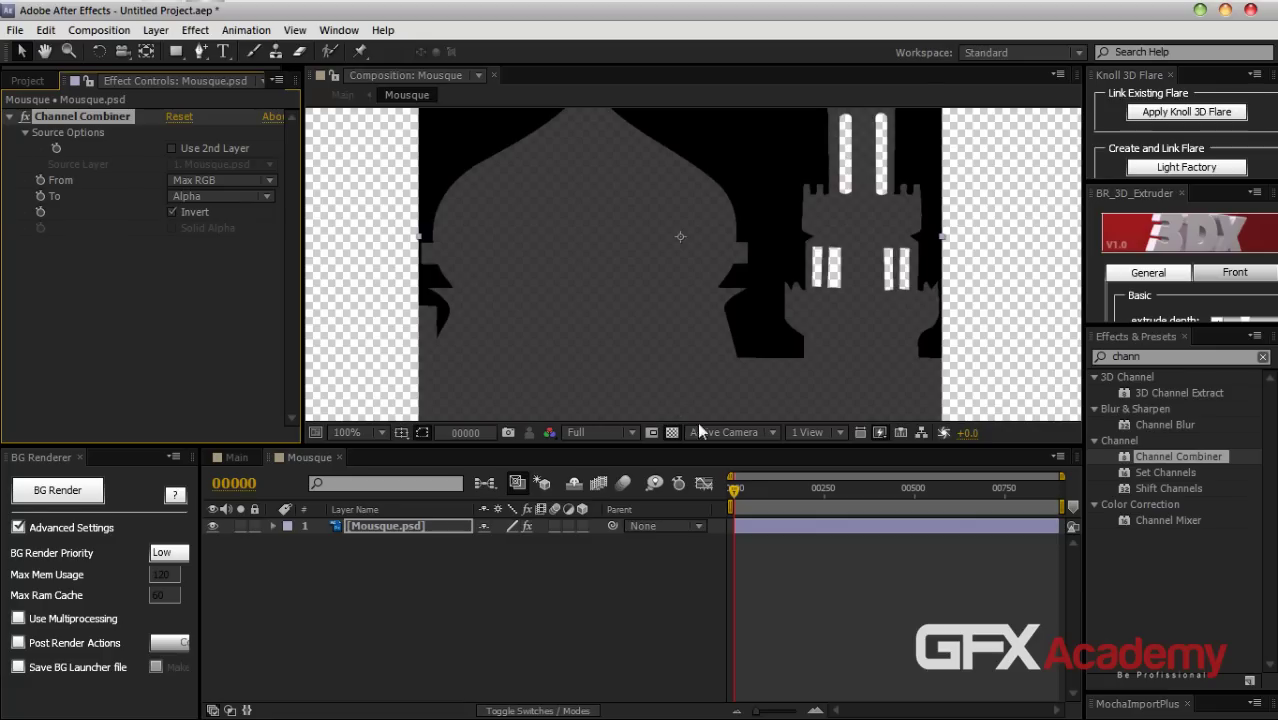
pyautogui.click(172, 212)
pyautogui.moveTo(841, 294); pyautogui.dragTo(771, 307)
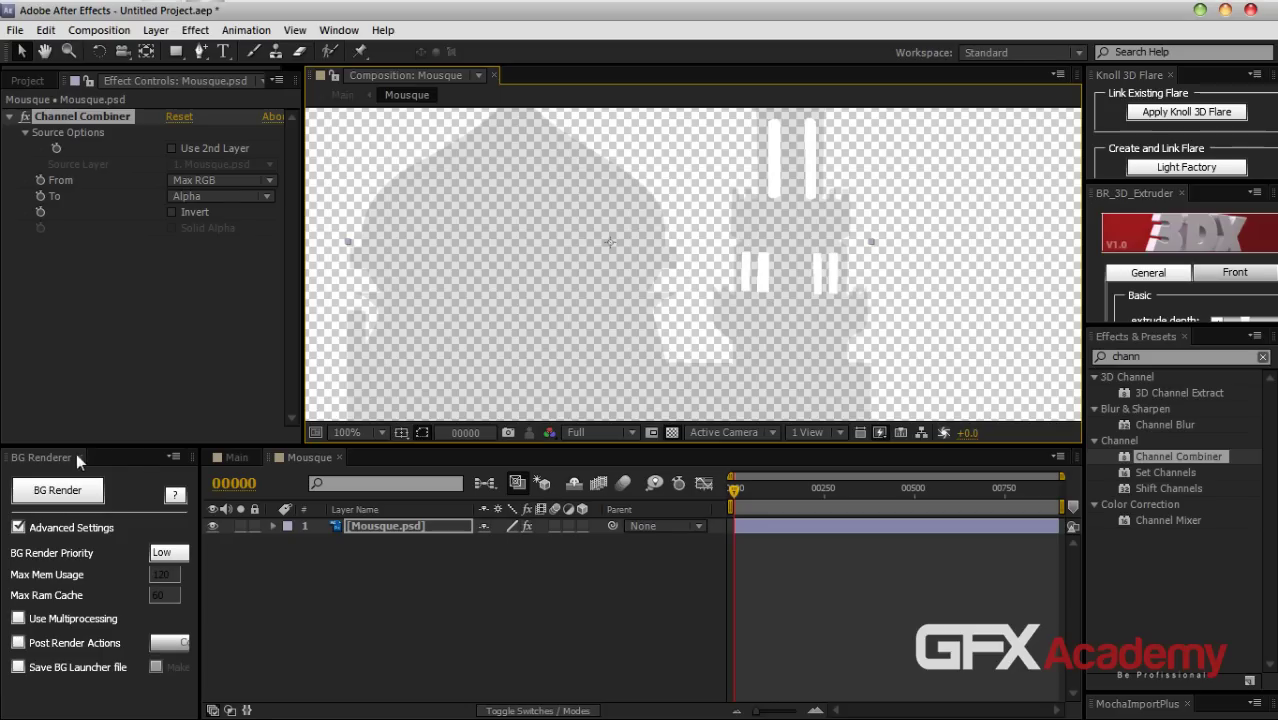
# Open the original Mousque.psd footage, check its color values with the Info panel, and close both again
pyautogui.click(18, 82)
pyautogui.doubleClick(58, 283)
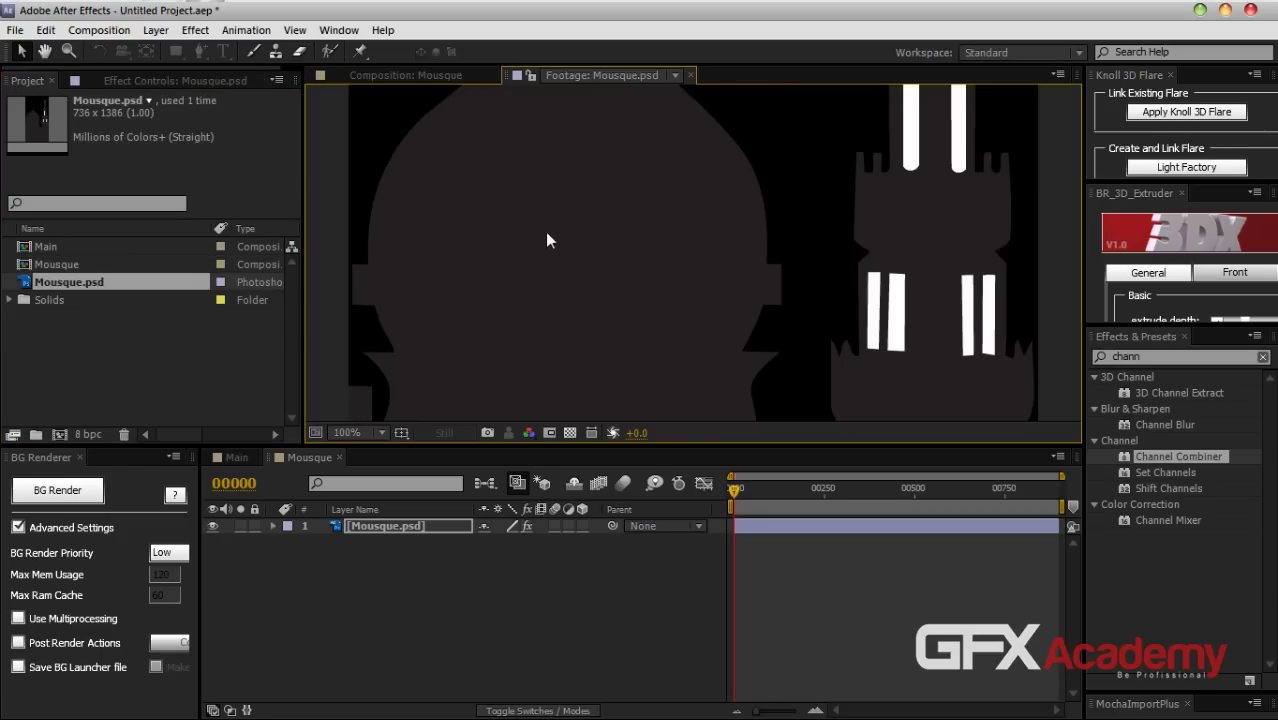
pyautogui.click(339, 30)
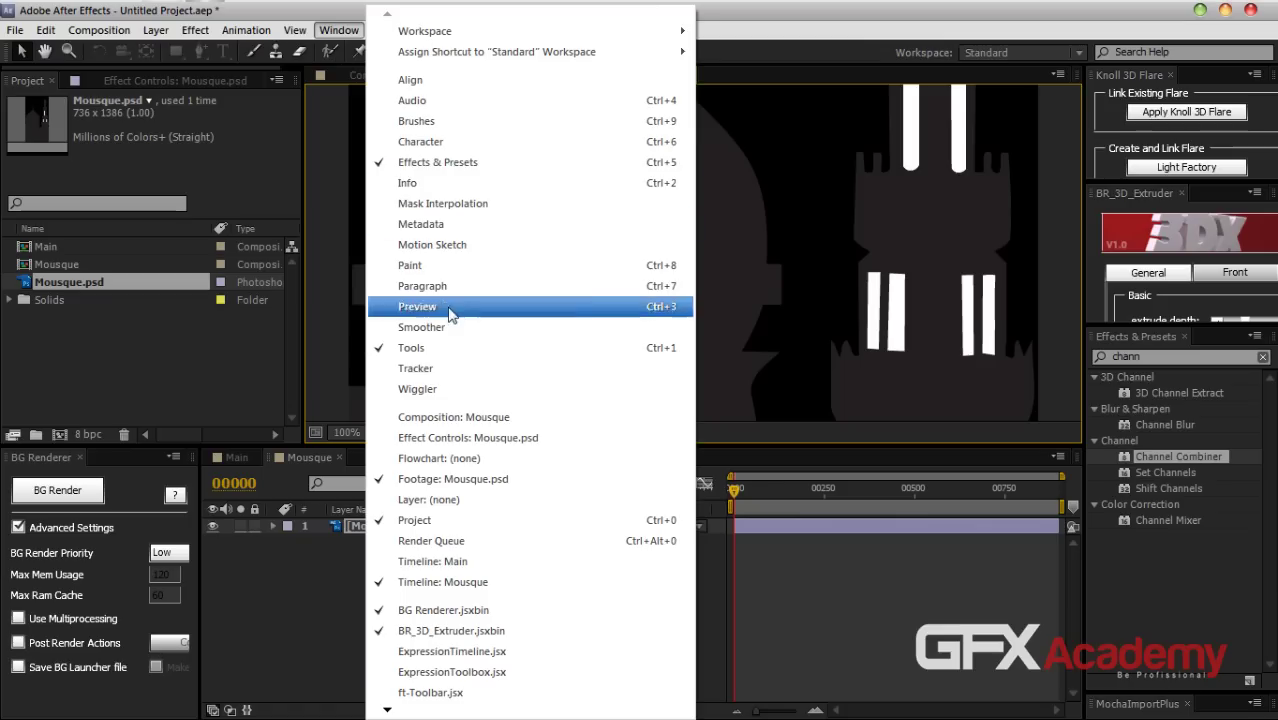
pyautogui.click(456, 183)
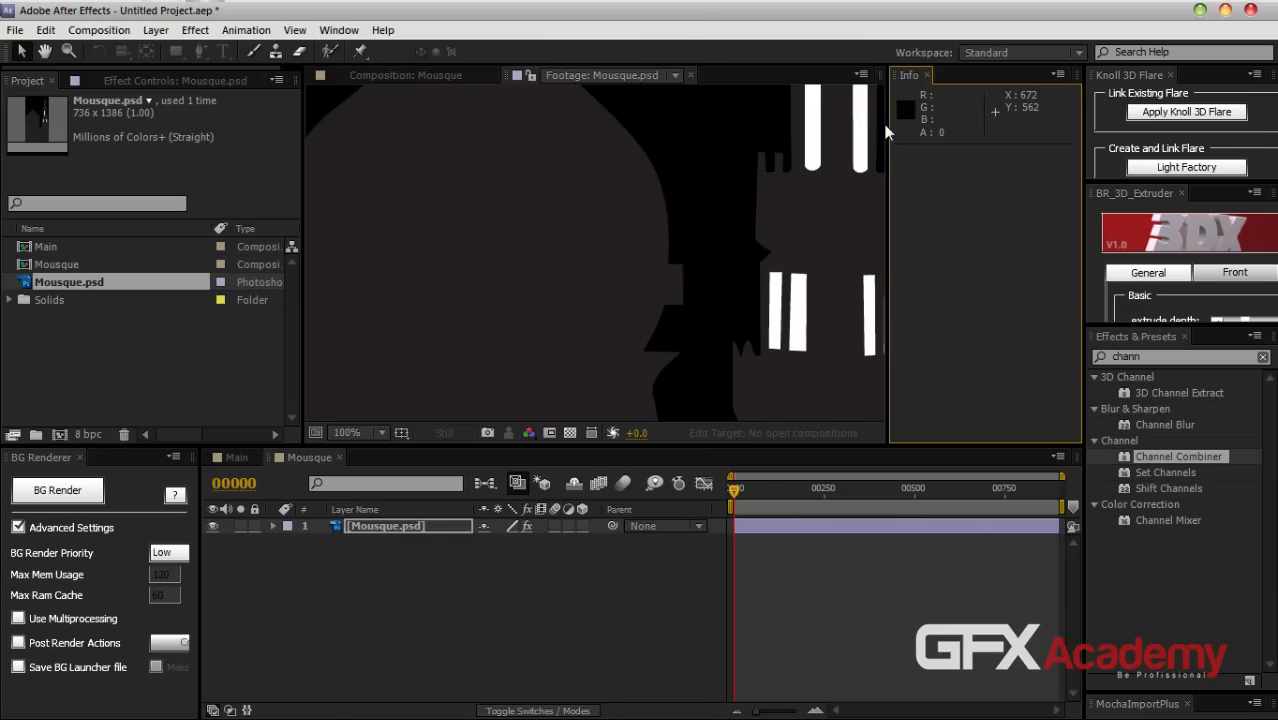
pyautogui.click(926, 75)
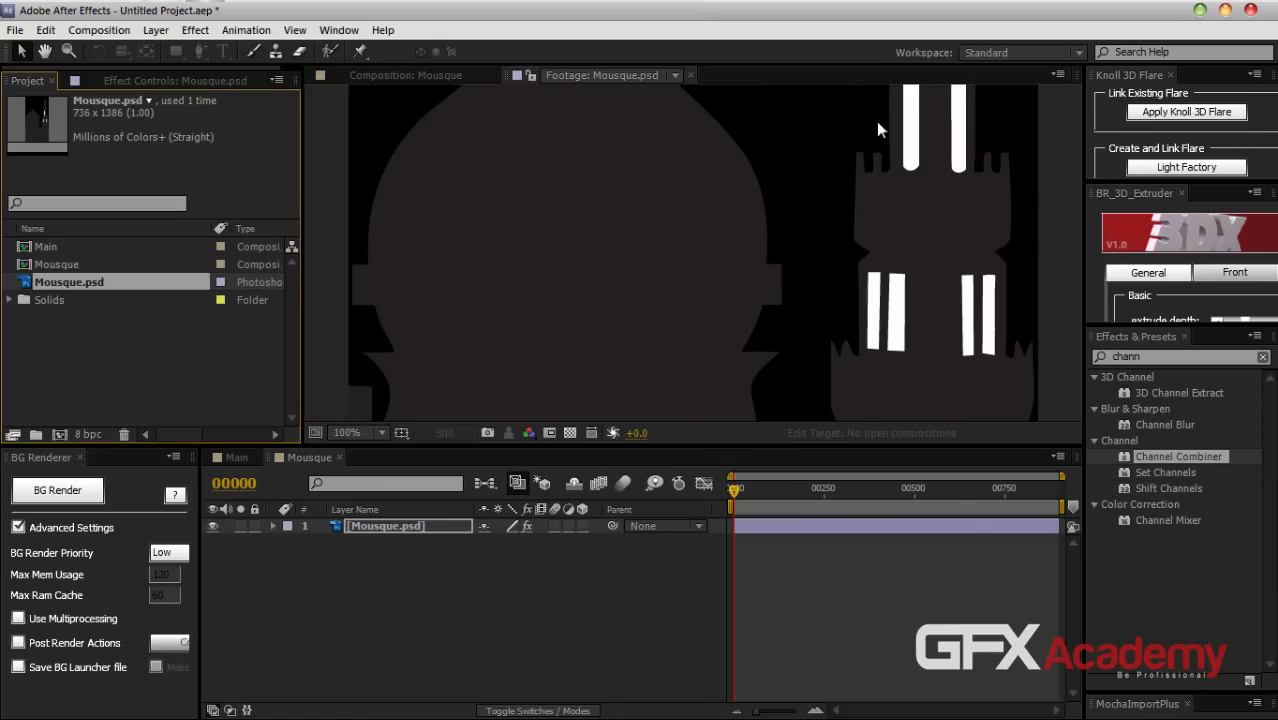
pyautogui.click(692, 75)
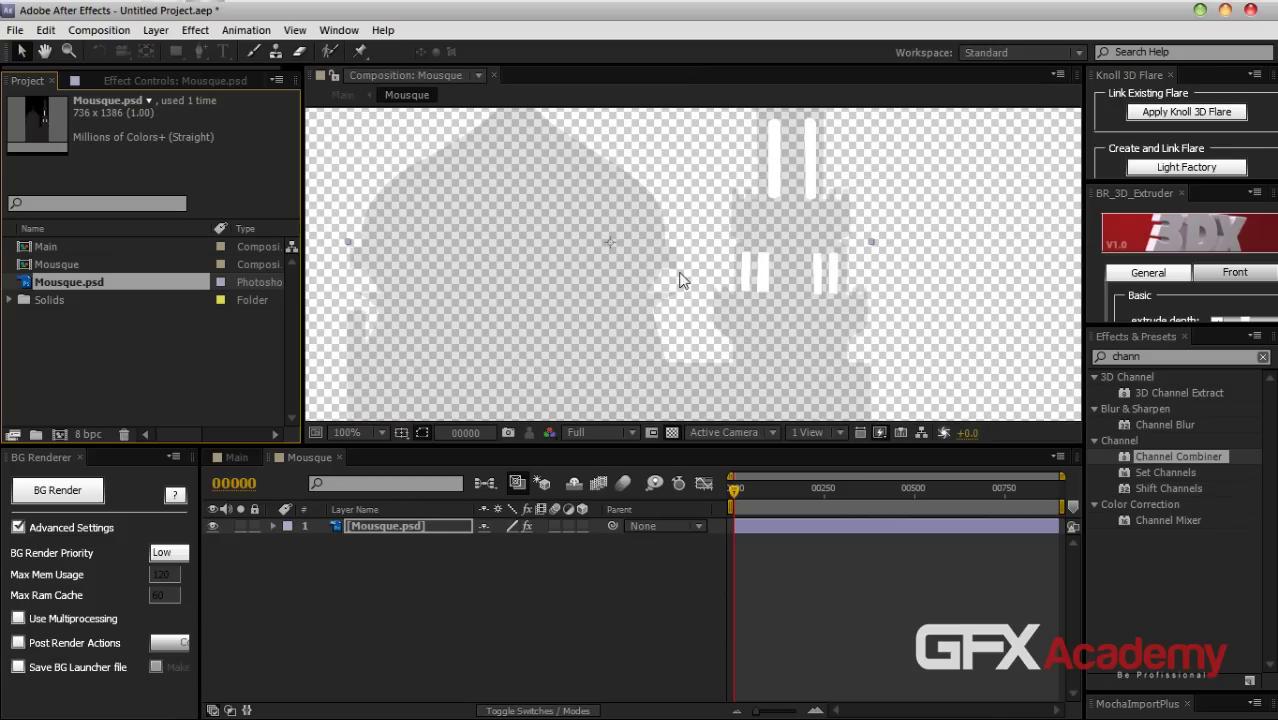
# Show the Info panel to read the mosque's RGB and alpha values in the Mousque composition, and close it
pyautogui.click(339, 30)
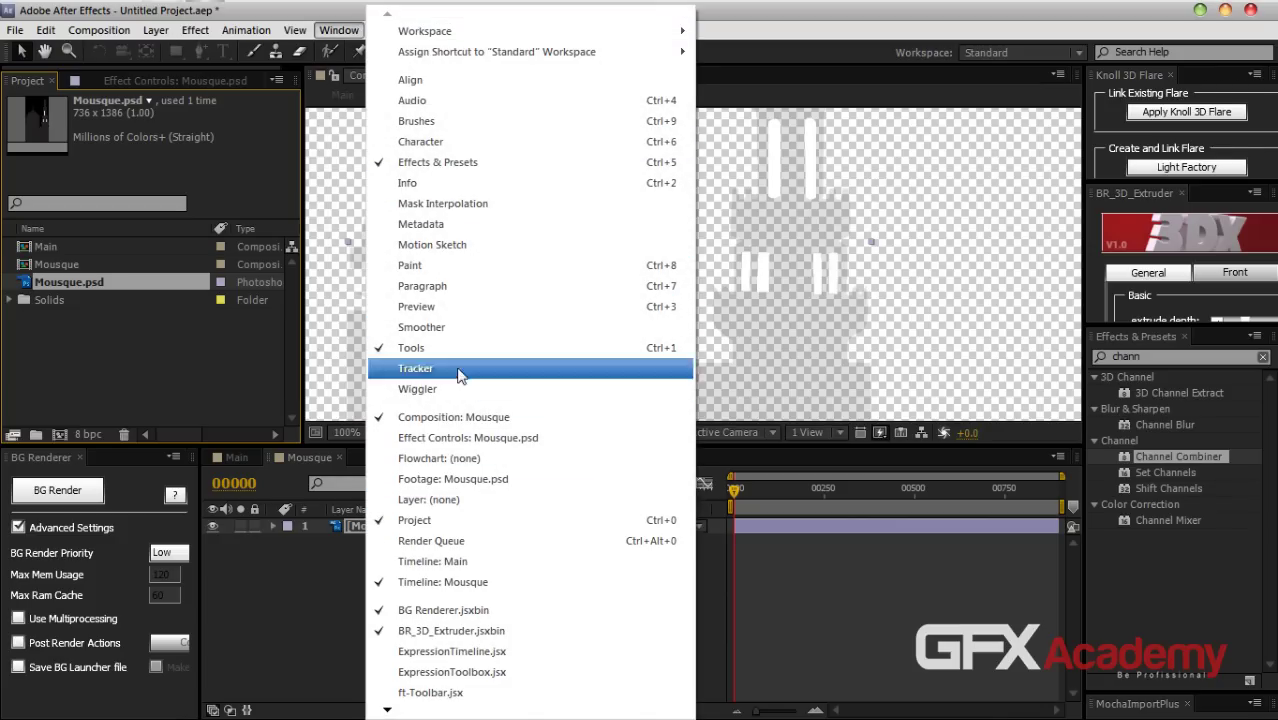
pyautogui.click(452, 188)
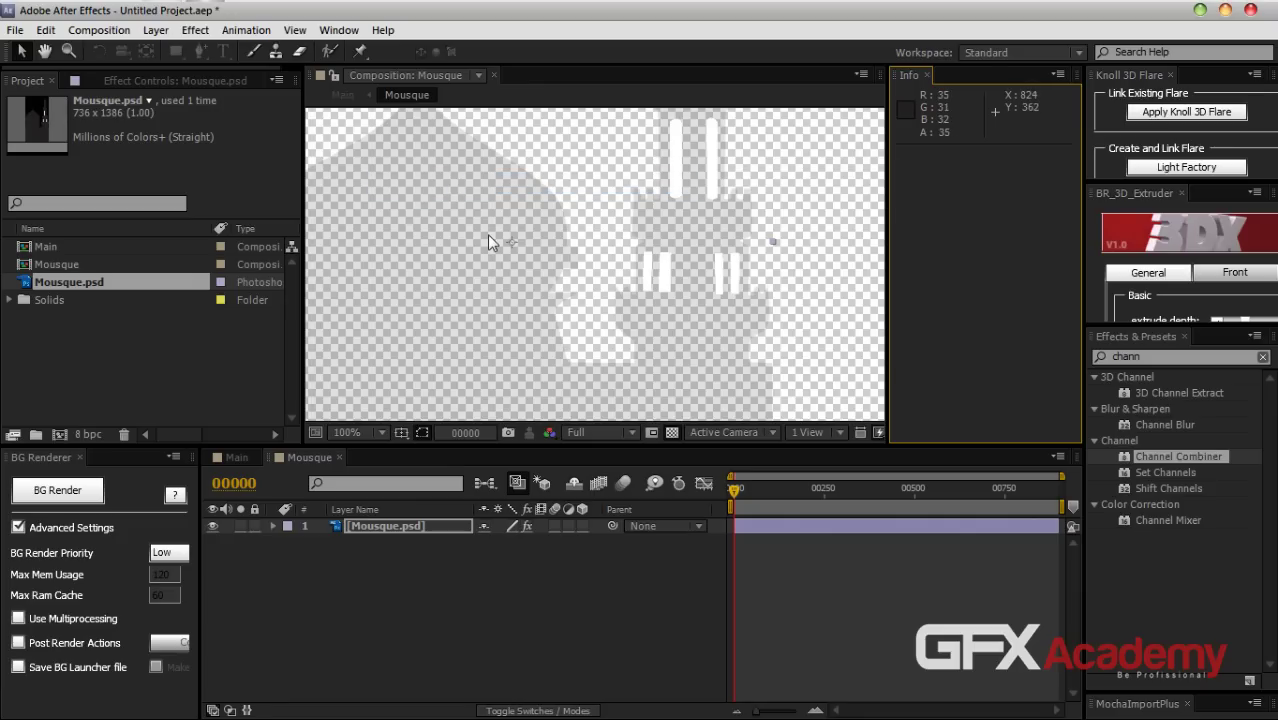
pyautogui.click(925, 74)
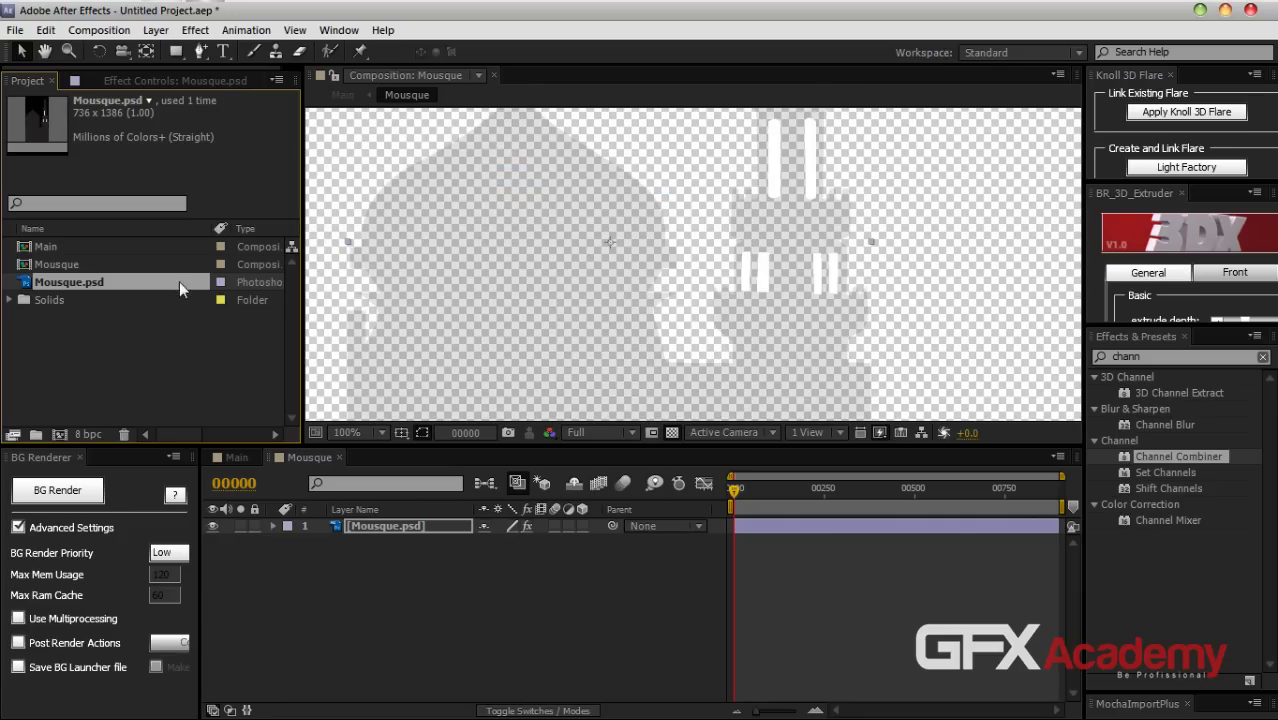
# Find the Remove Color Matting effect, apply it to the Mousque.psd layer, and compare the result with and without the transparency grid
pyautogui.click(180, 81)
pyautogui.click(1154, 356)
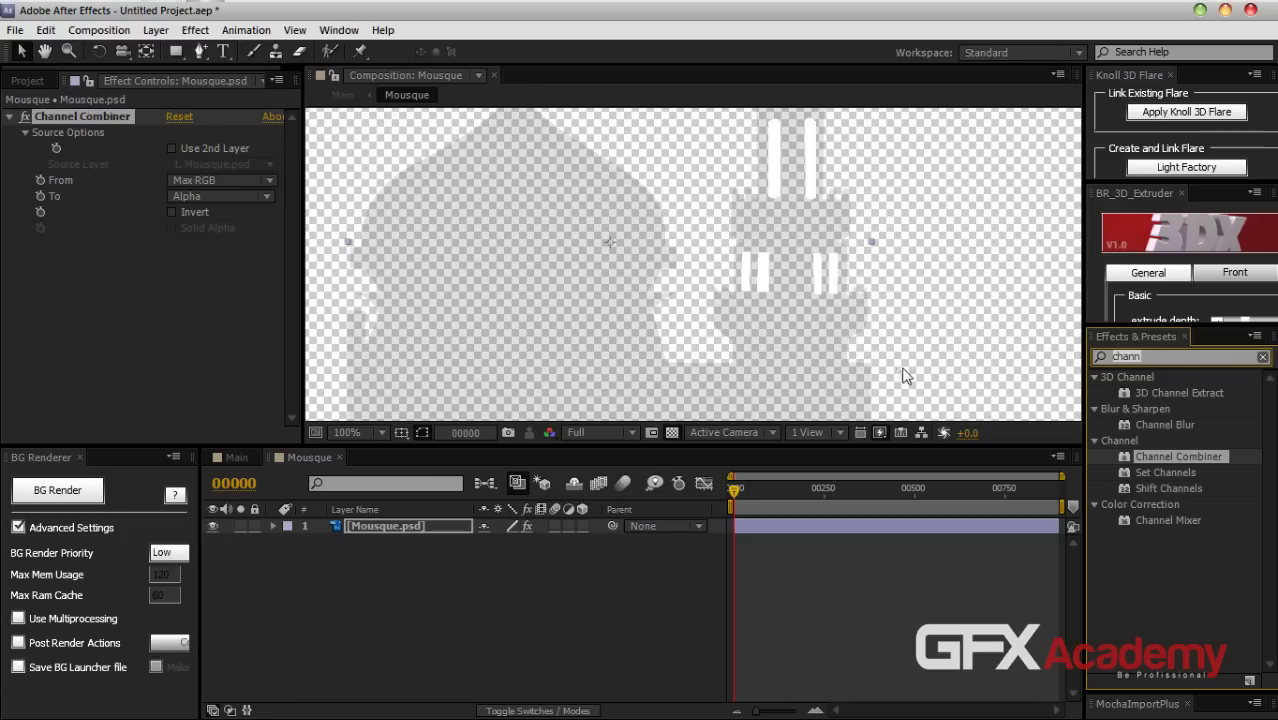
pyautogui.write('remov')
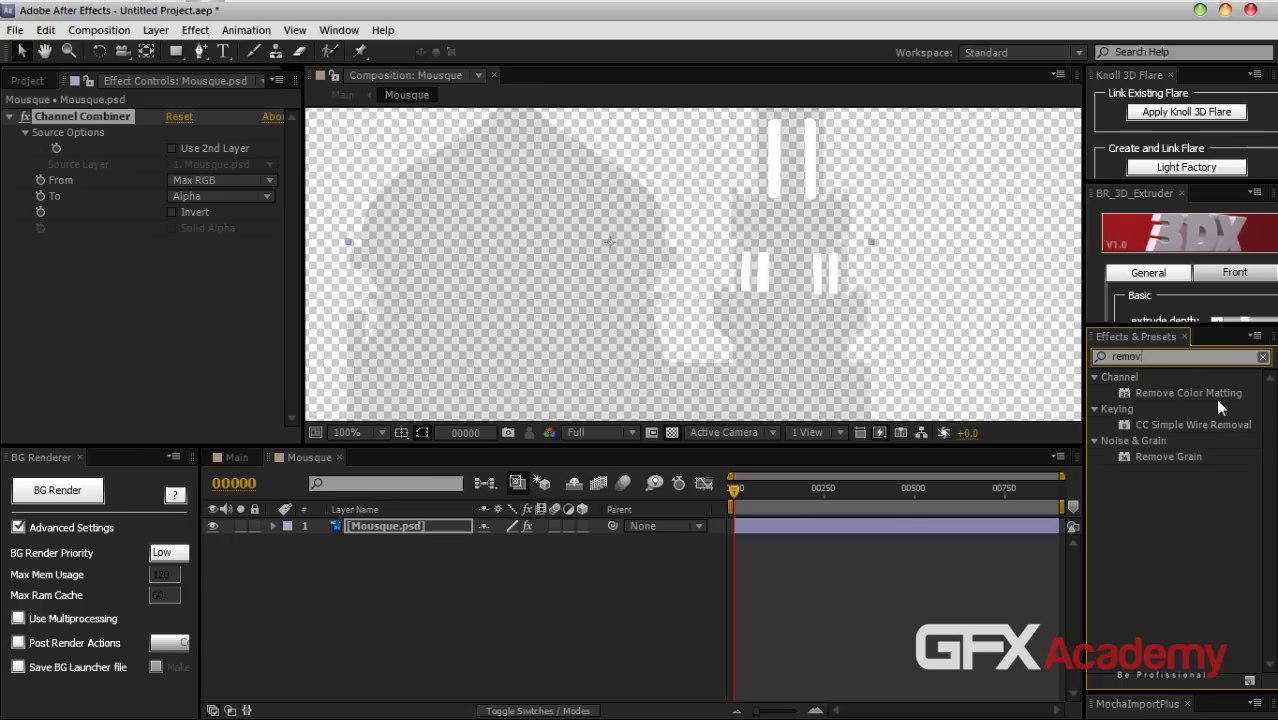
pyautogui.moveTo(1214, 392); pyautogui.dragTo(354, 527)
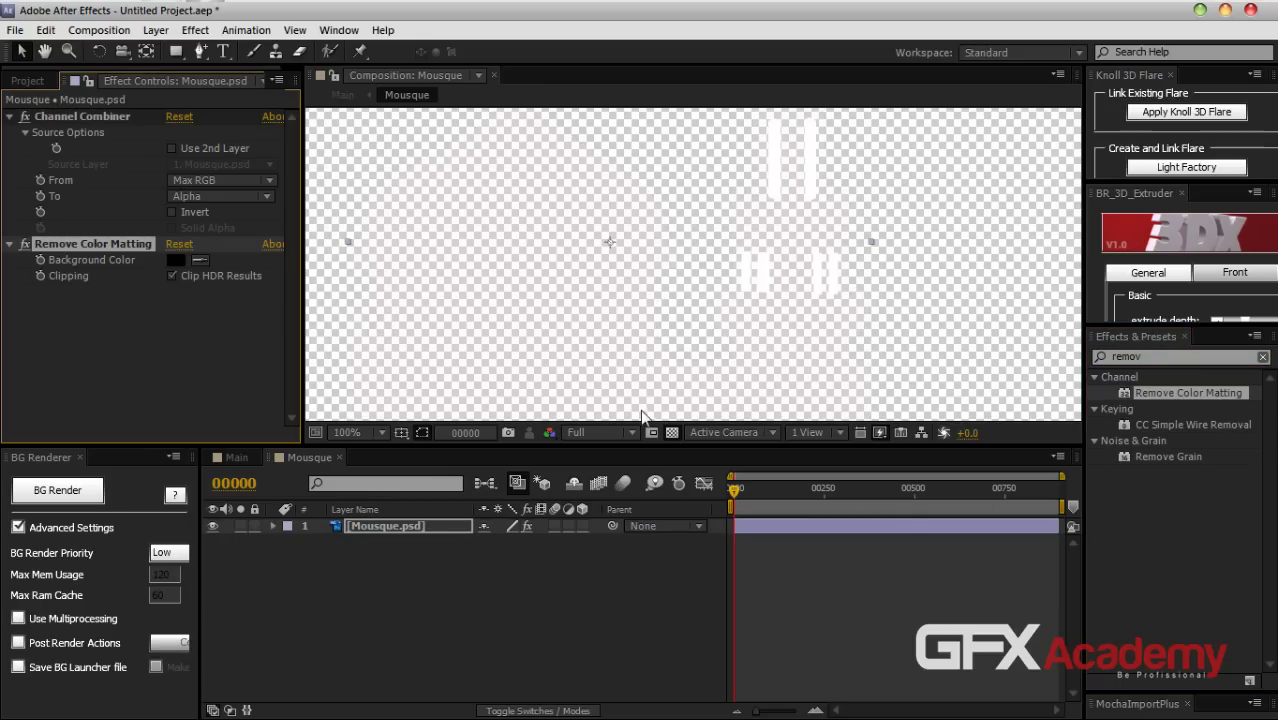
pyautogui.click(671, 432)
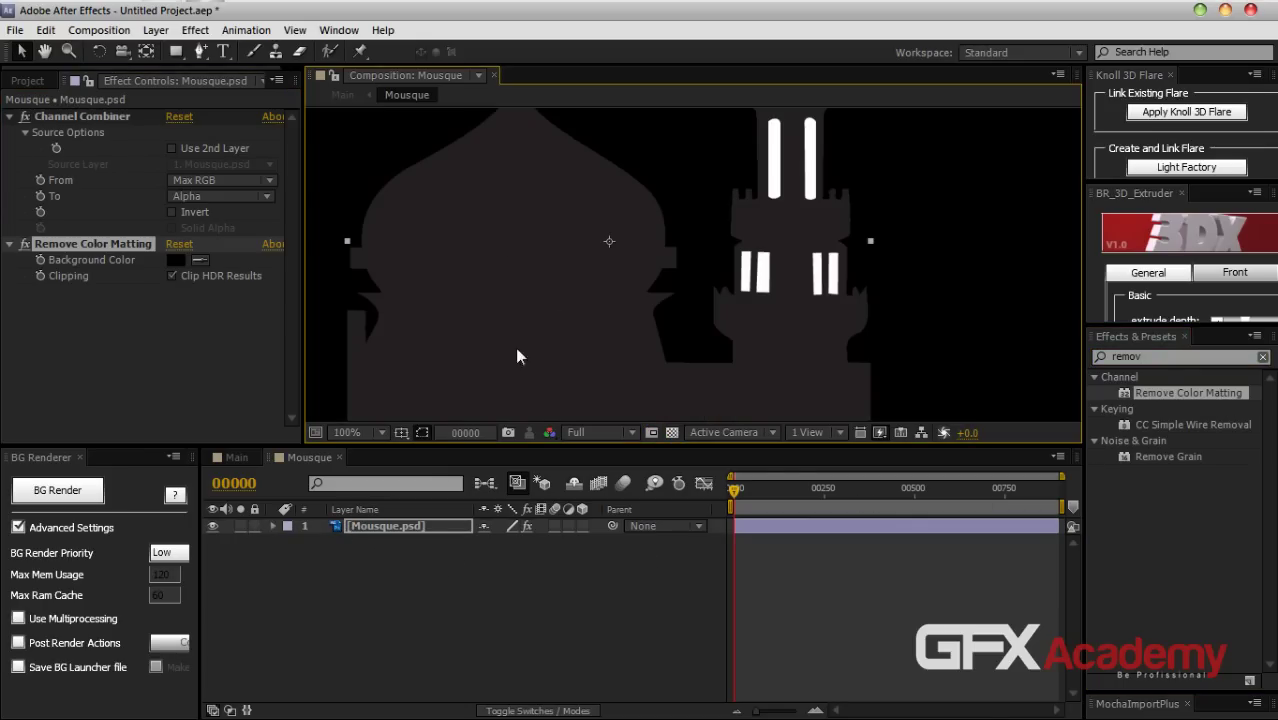
pyautogui.click(667, 432)
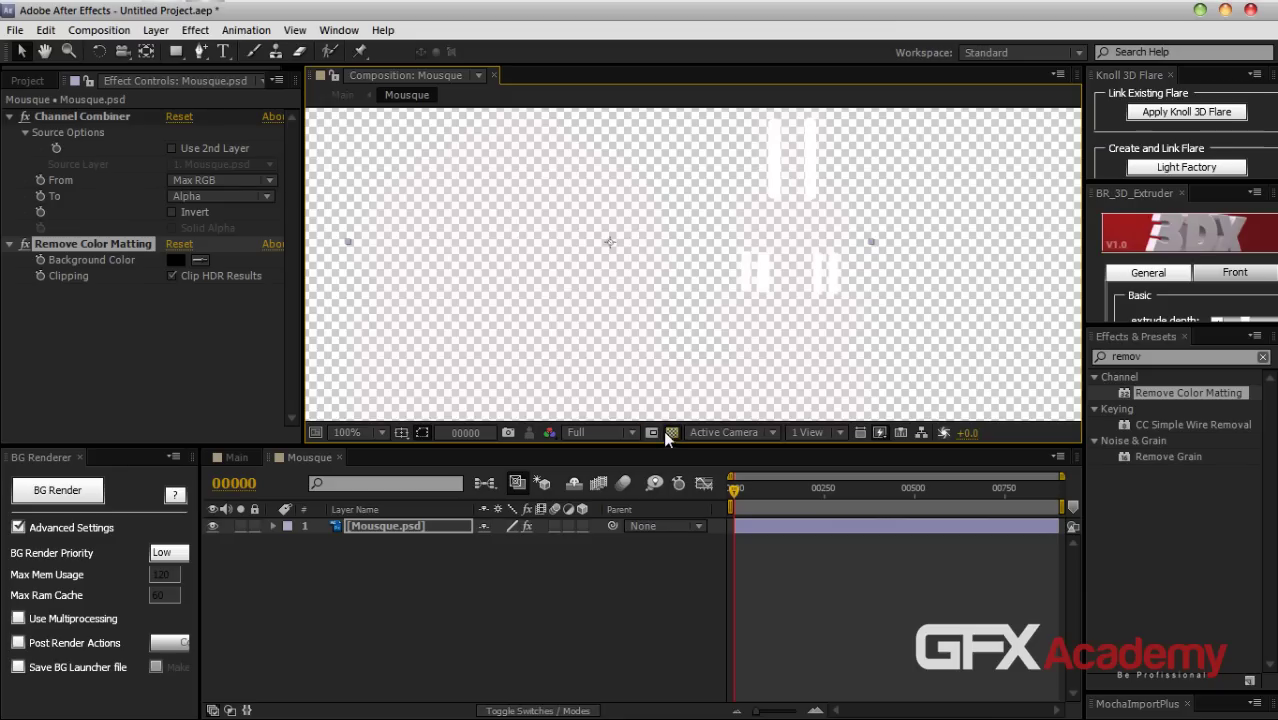
# Set the Remove Color Matting background color to R 35, G 31, B 32
pyautogui.click(176, 260)
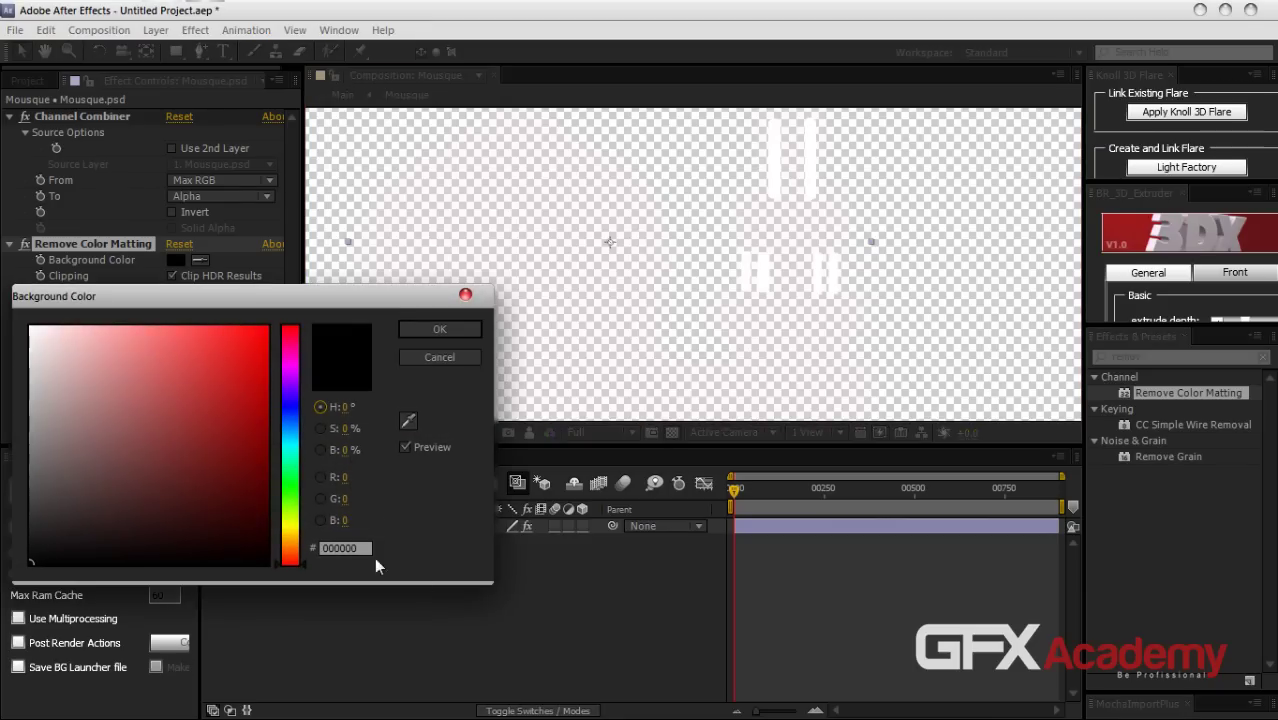
pyautogui.write('35')
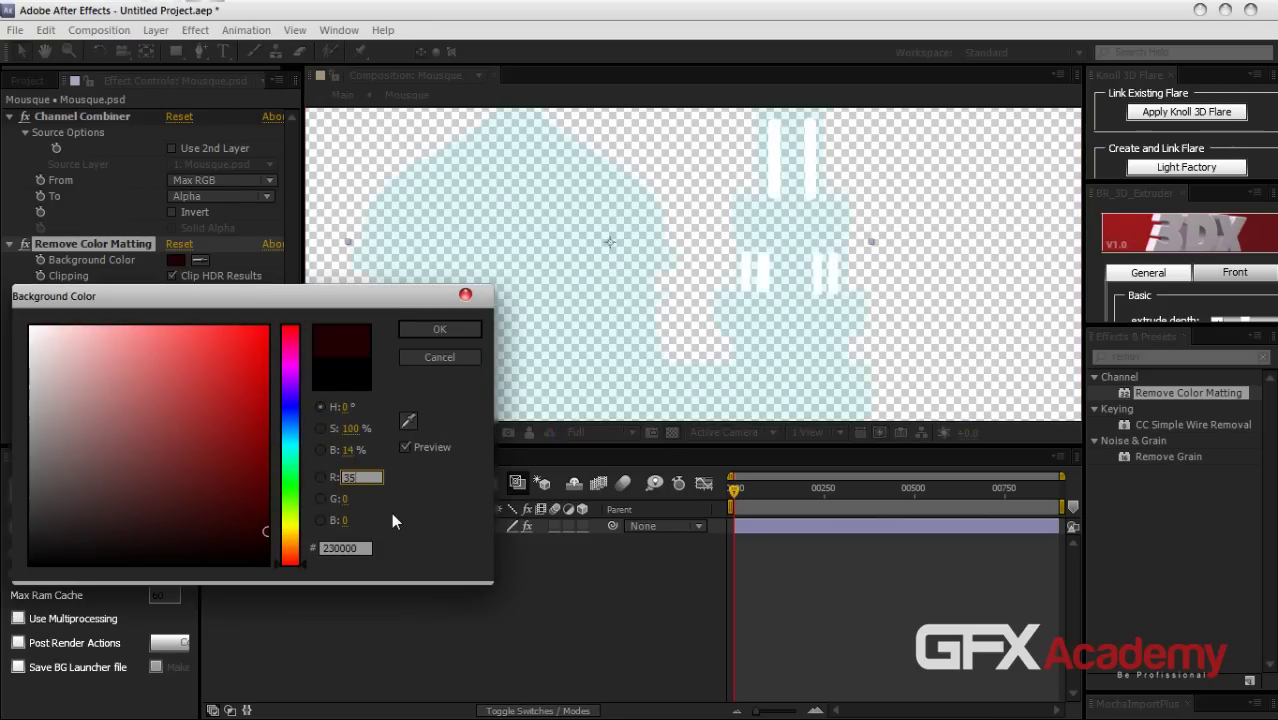
pyautogui.press('Tab')
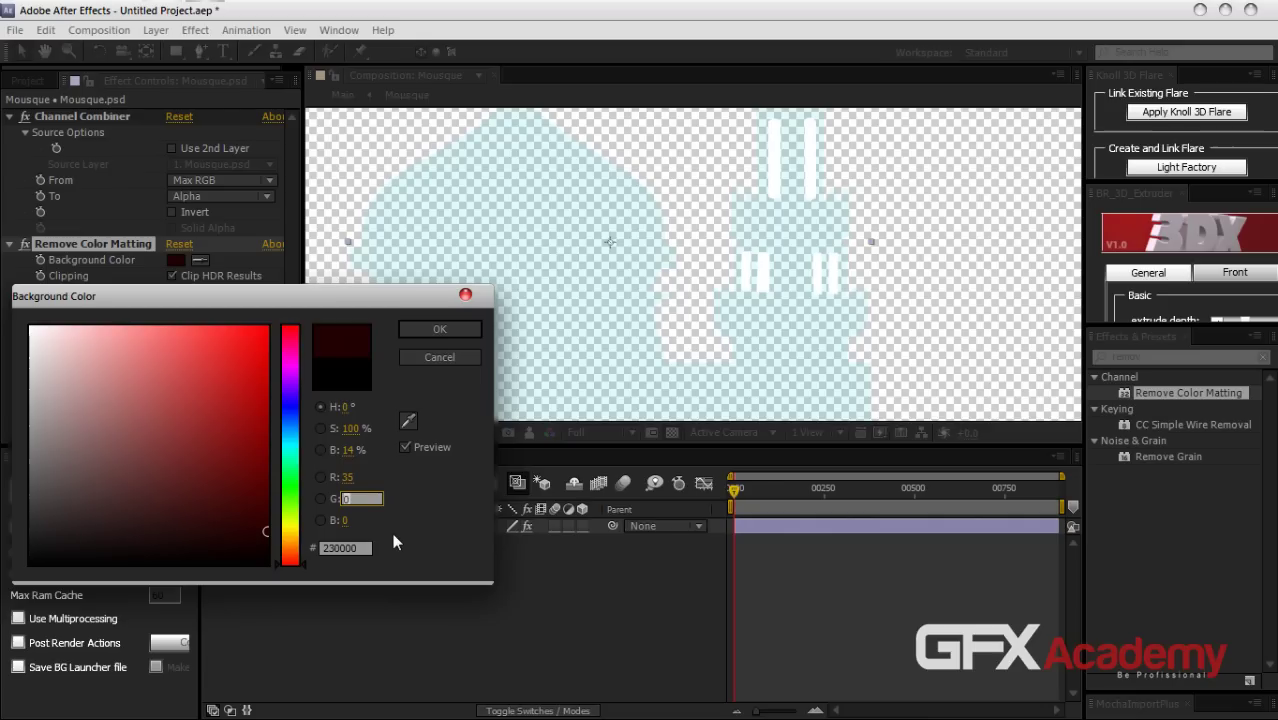
pyautogui.write('31')
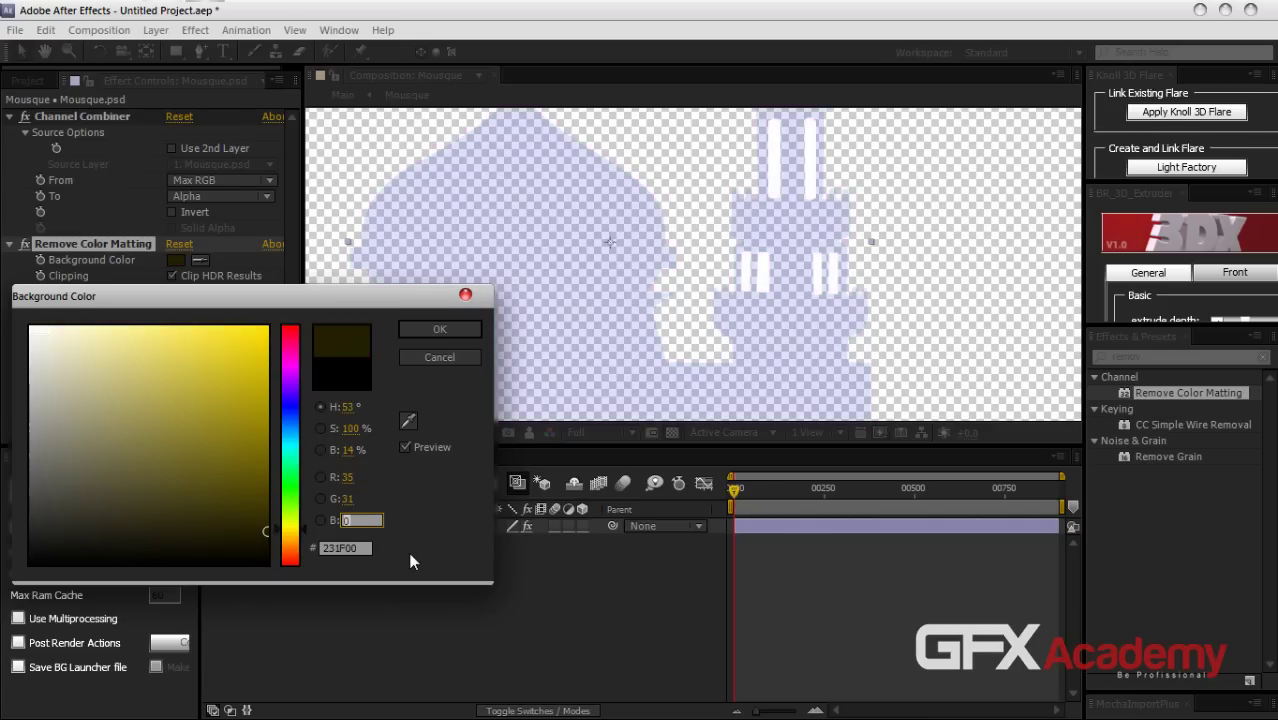
pyautogui.write('32')
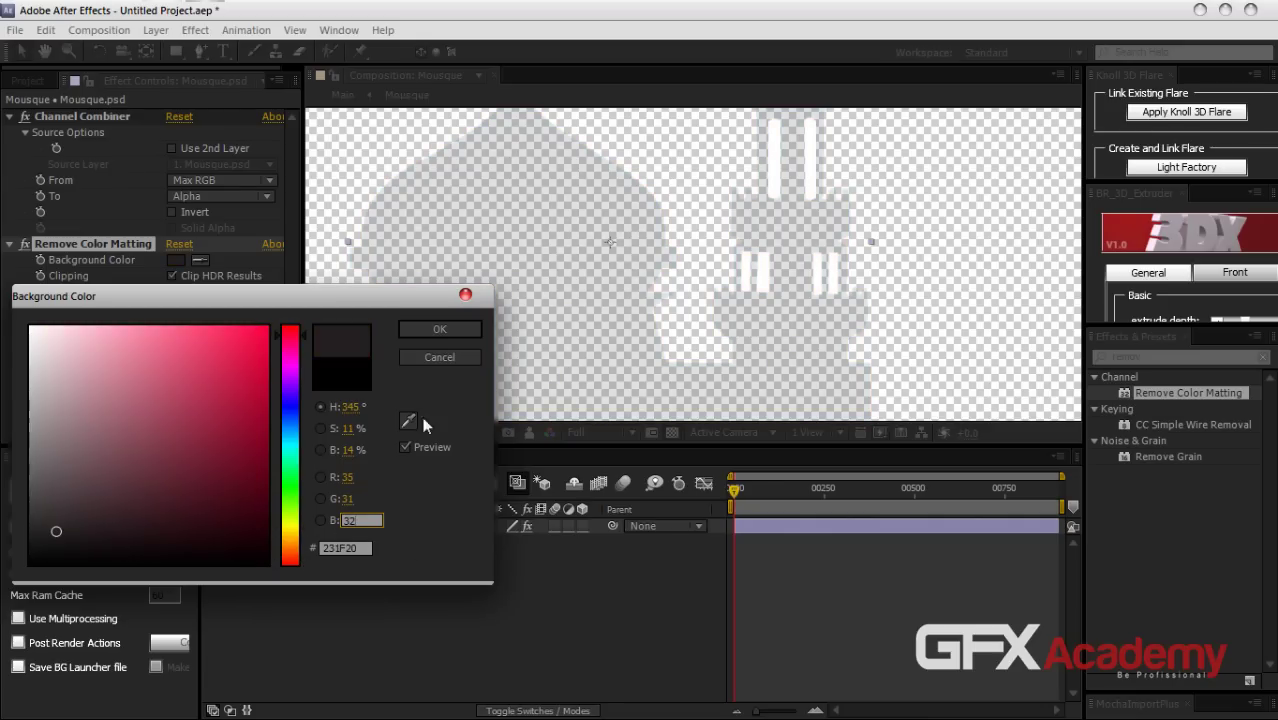
pyautogui.click(431, 329)
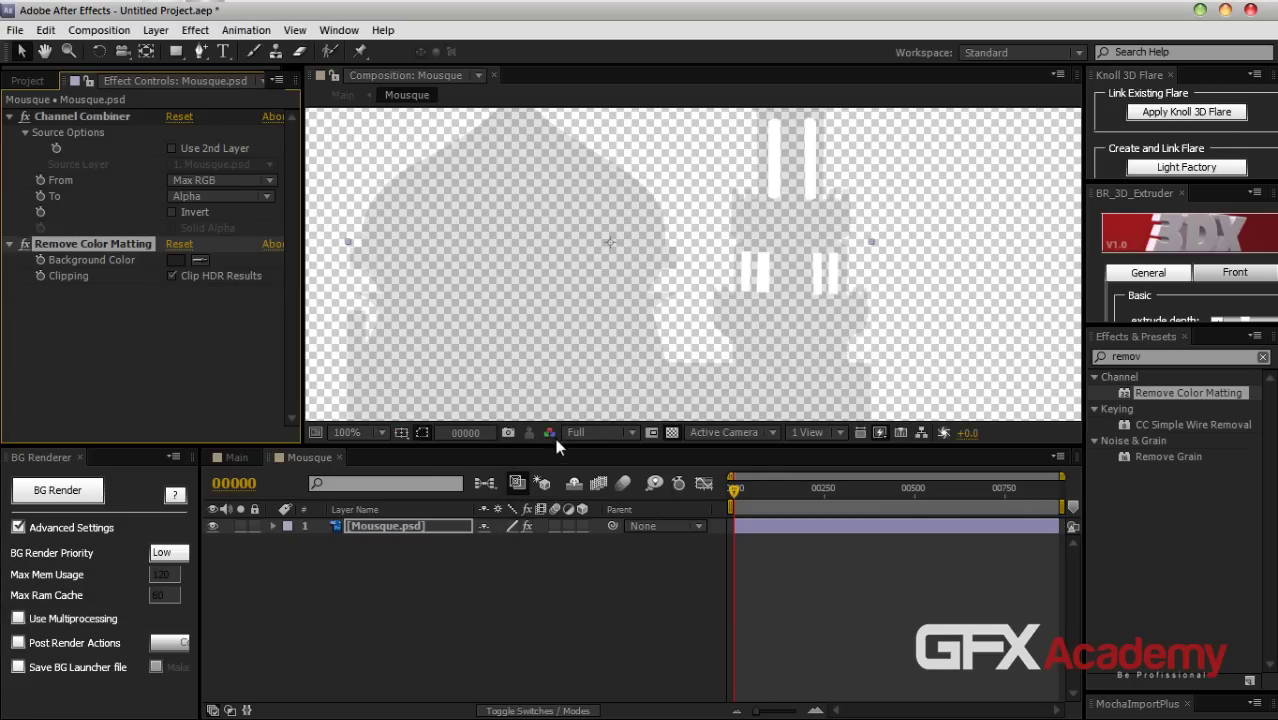
# Inspect the isolated windows against black and in the Main composition, and return to the Mousque composition with the transparency grid on
pyautogui.click(524, 577)
pyautogui.click(672, 432)
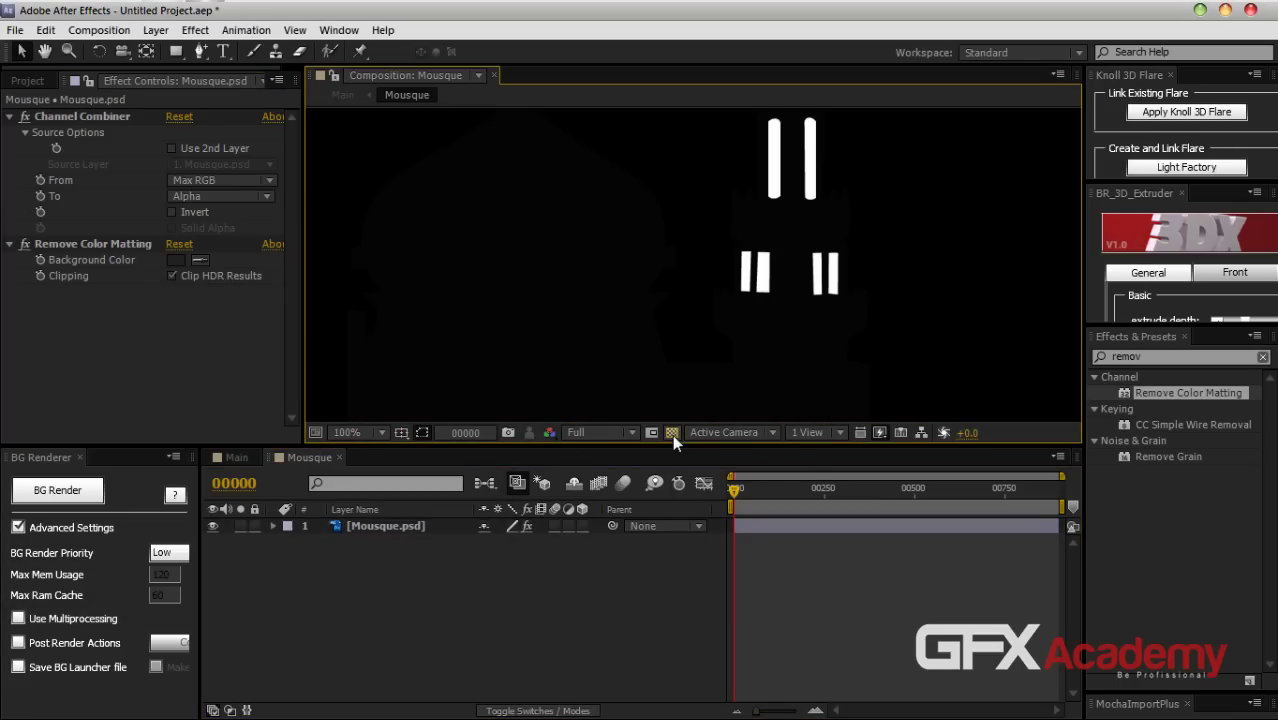
pyautogui.click(237, 457)
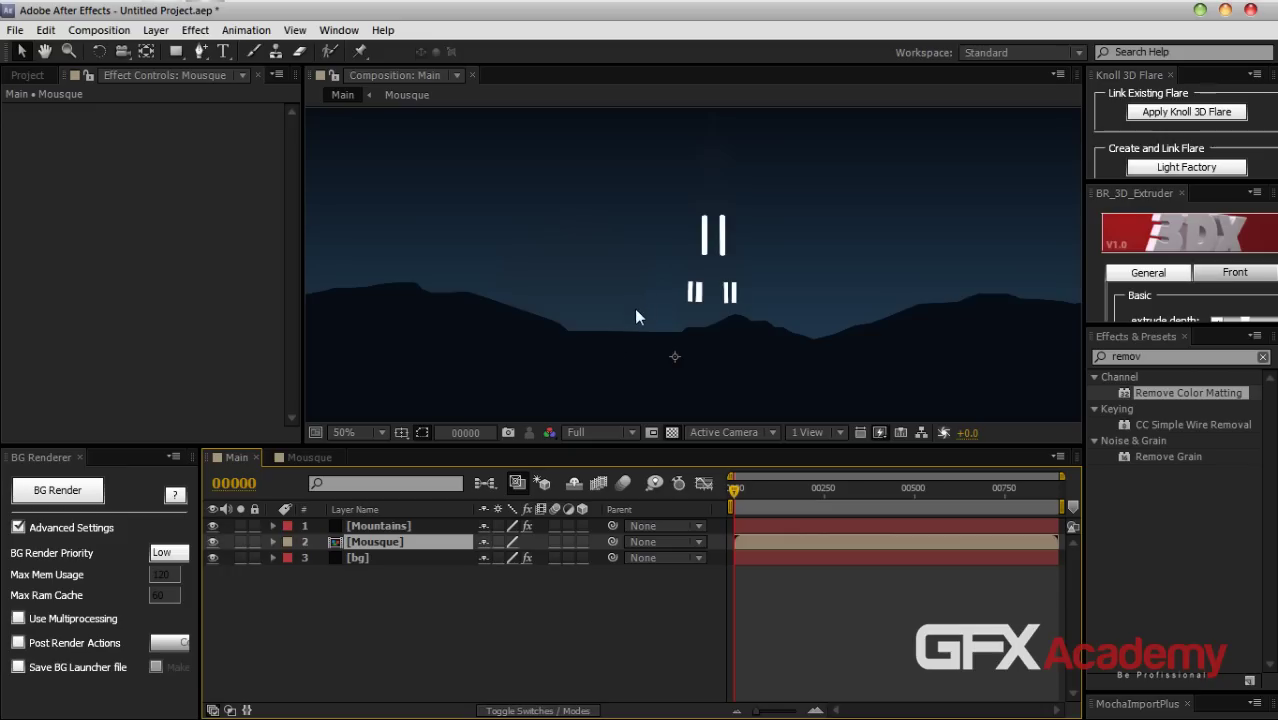
pyautogui.press('.')
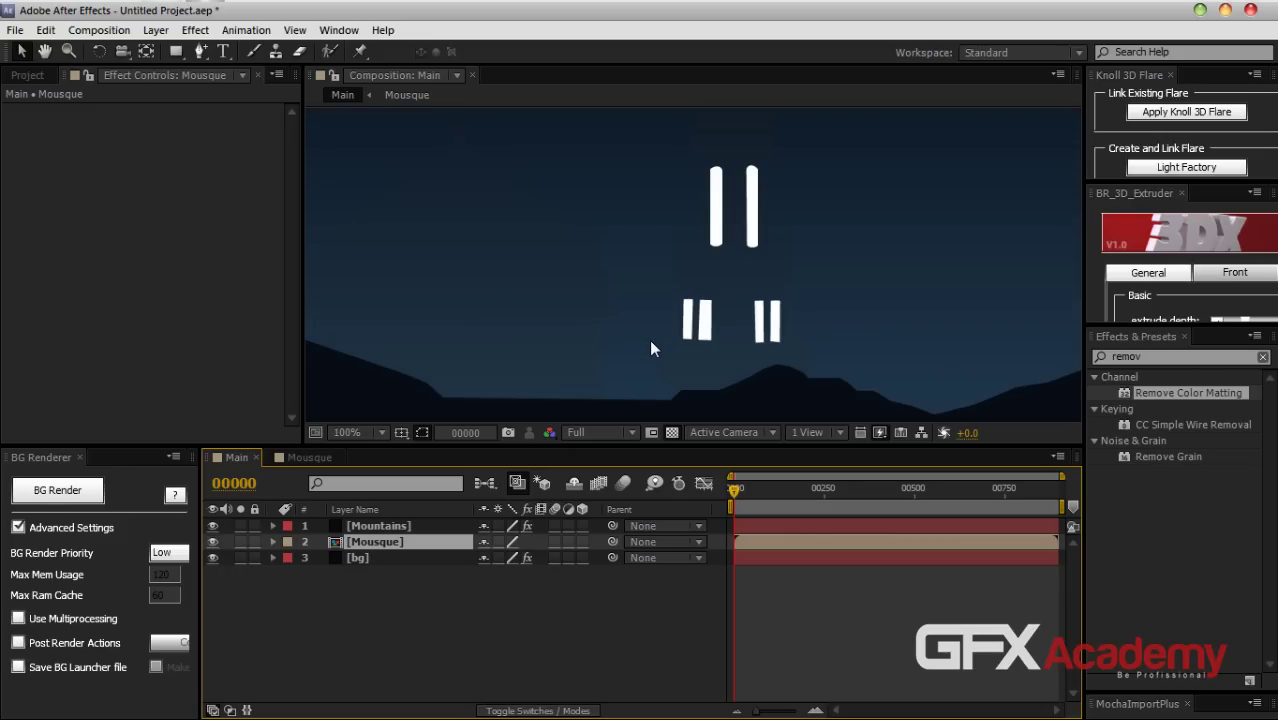
pyautogui.click(310, 457)
pyautogui.click(672, 432)
pyautogui.press(',')
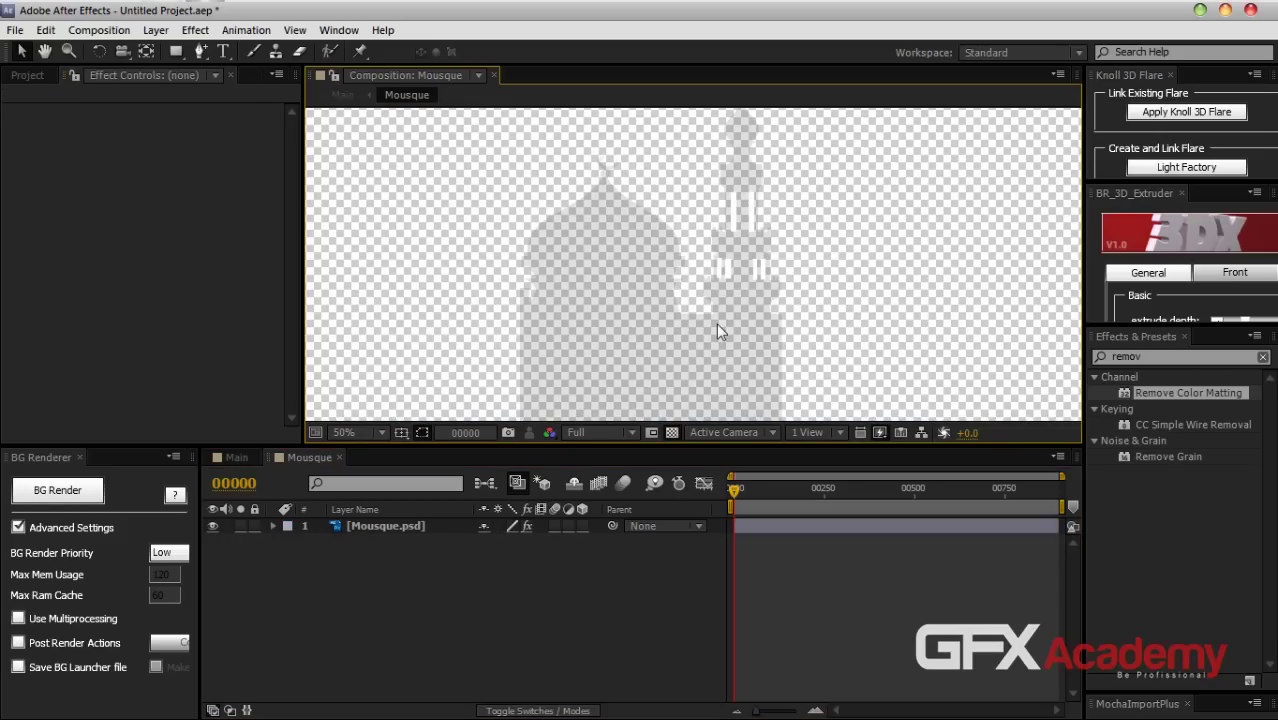
# Turn off the transparency grid, find the Stylize Glow effect and apply it to the Mousque.psd layer
pyautogui.click(353, 527)
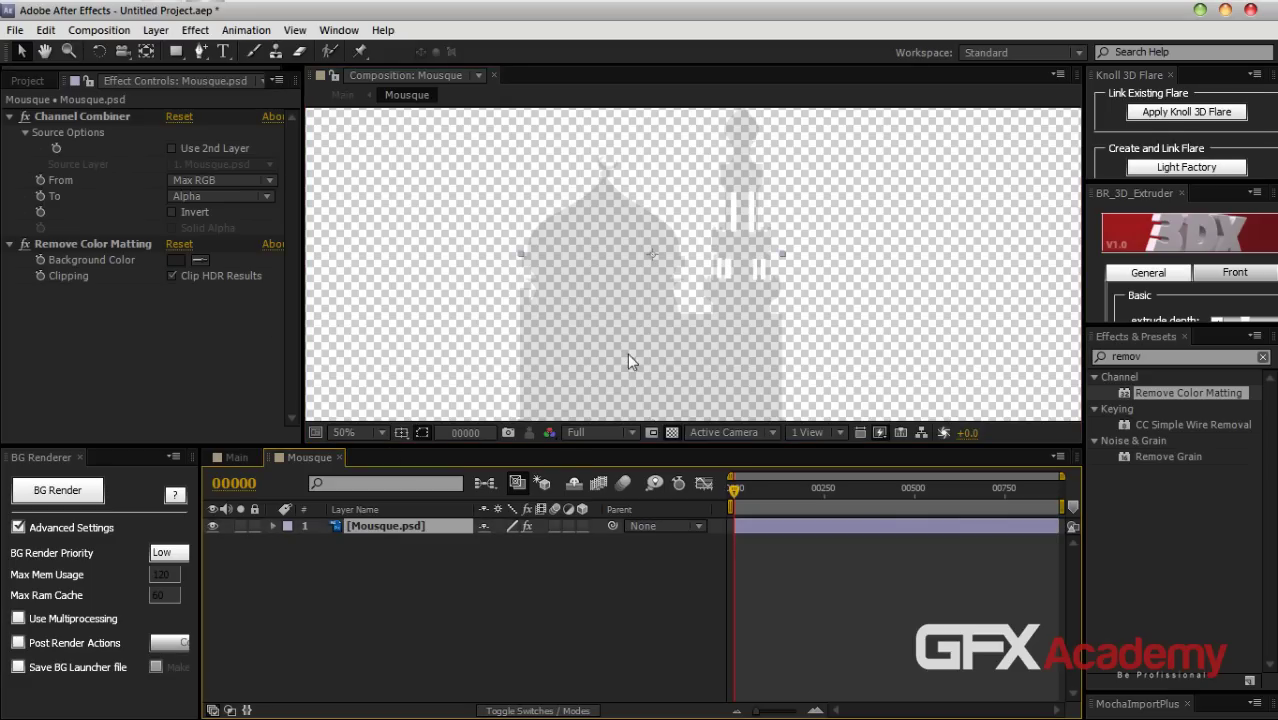
pyautogui.click(671, 432)
pyautogui.click(386, 557)
pyautogui.click(398, 526)
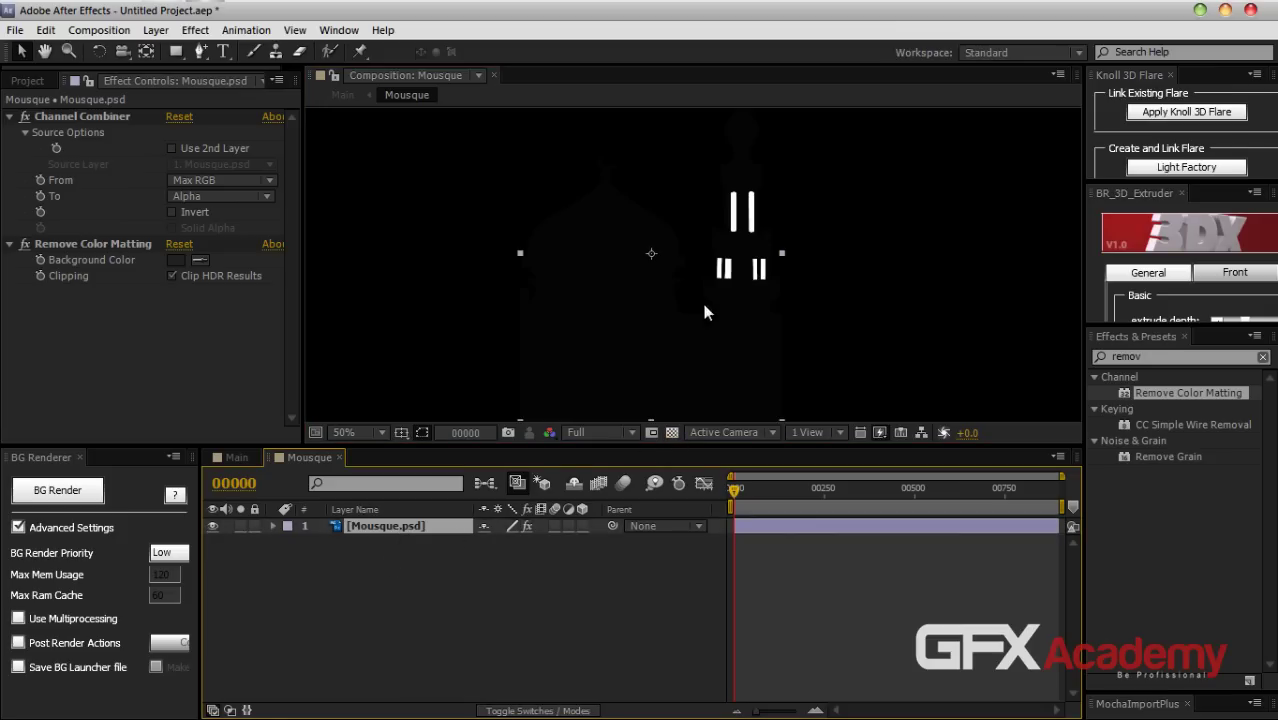
pyautogui.click(1170, 392)
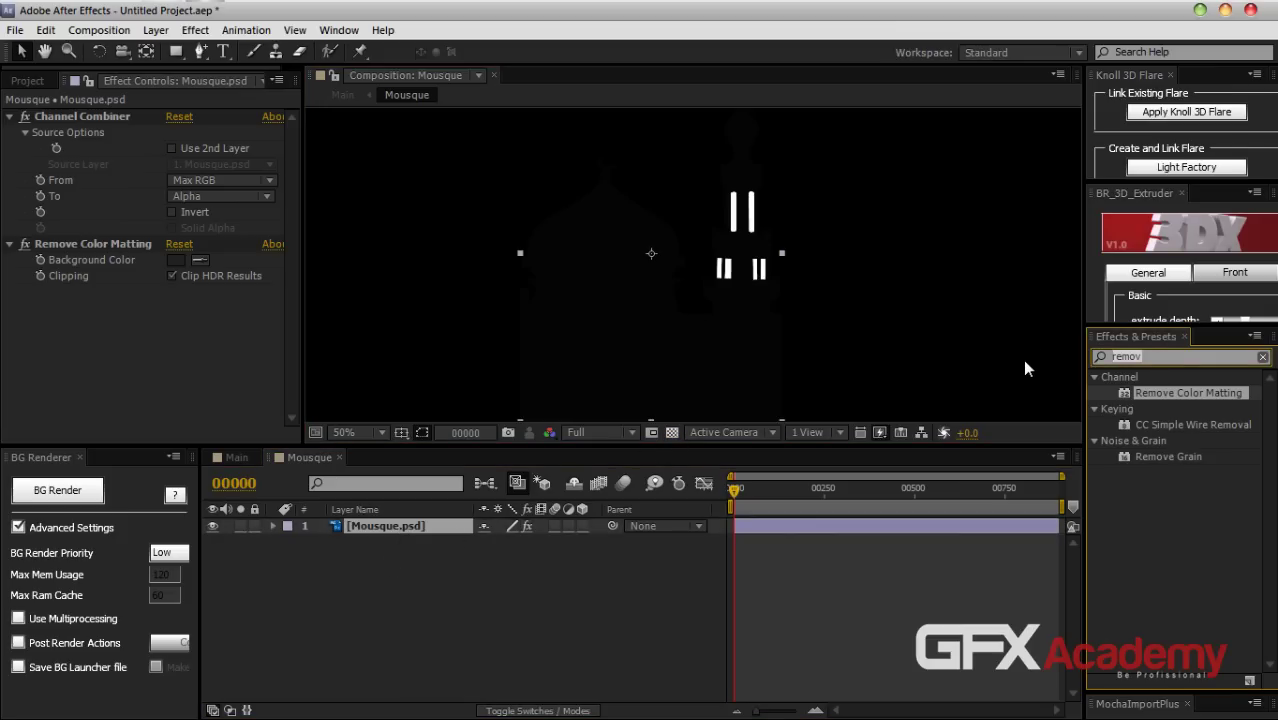
pyautogui.write('glow')
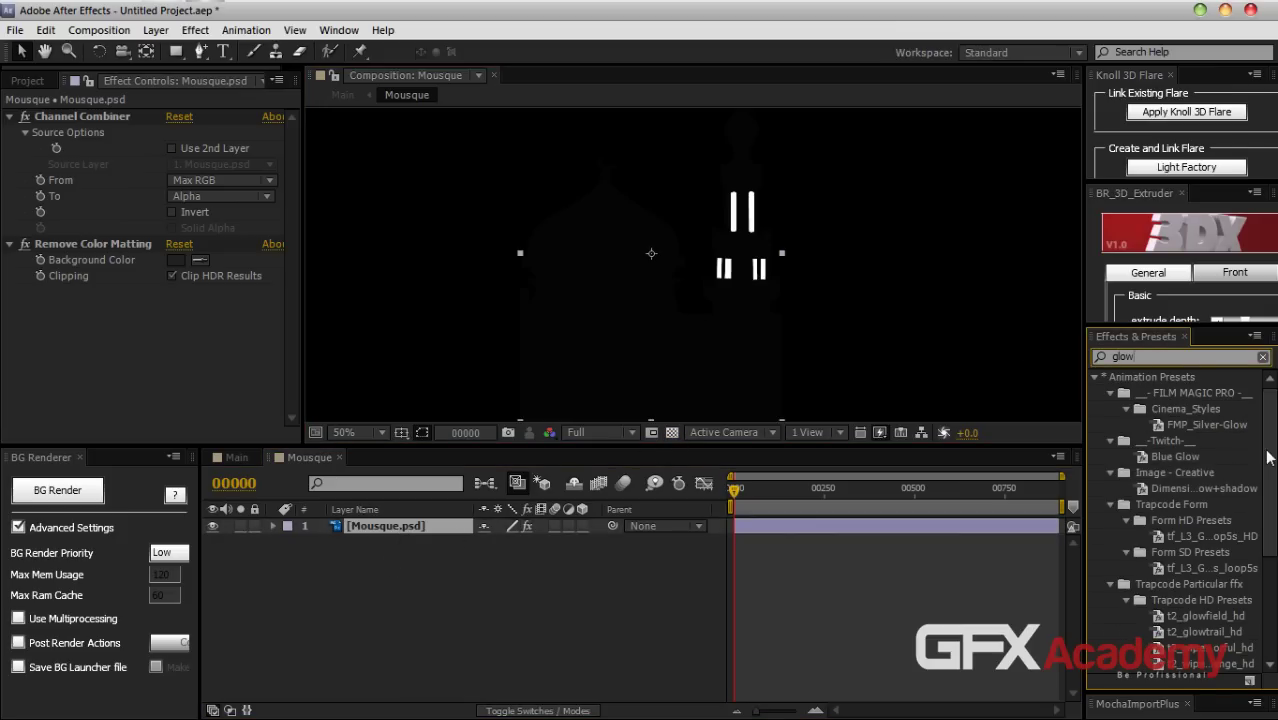
pyautogui.scroll(-5, 1262, 458)
pyautogui.moveTo(1147, 632); pyautogui.dragTo(402, 517)
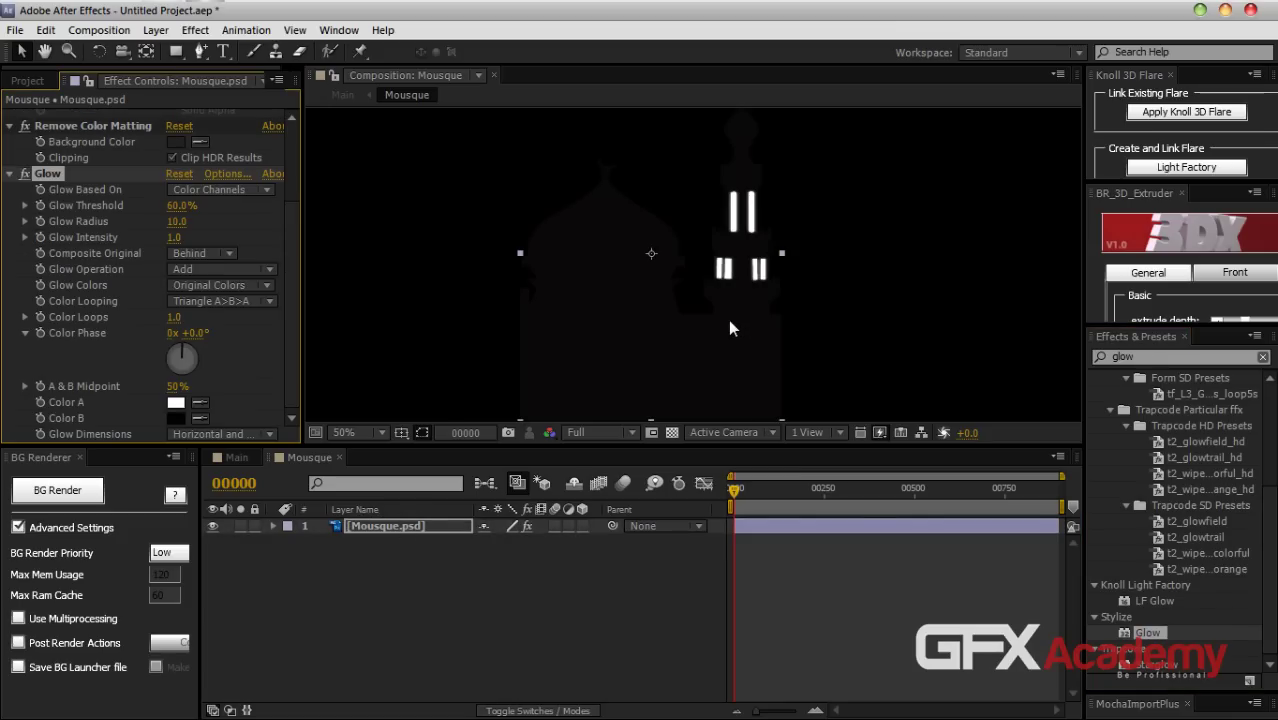
# Inspect the glowing windows up close in the Main composition and return to the Mousque composition
pyautogui.press('.')
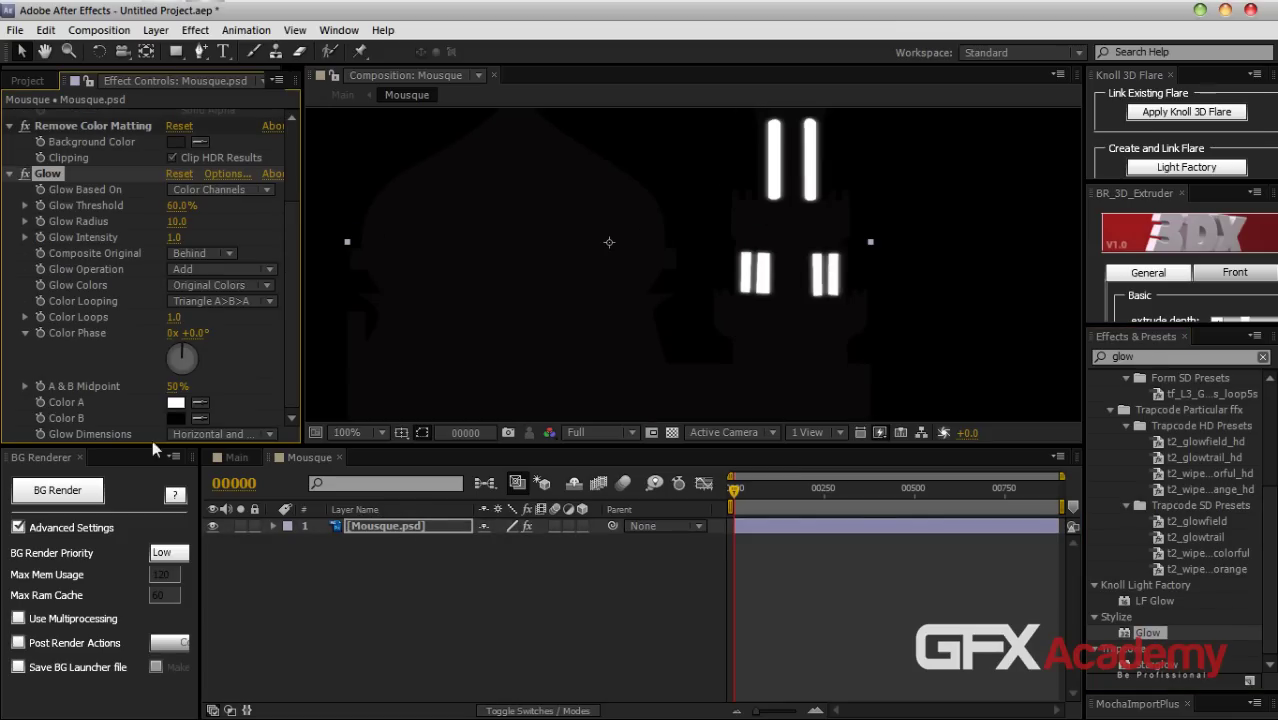
pyautogui.click(228, 459)
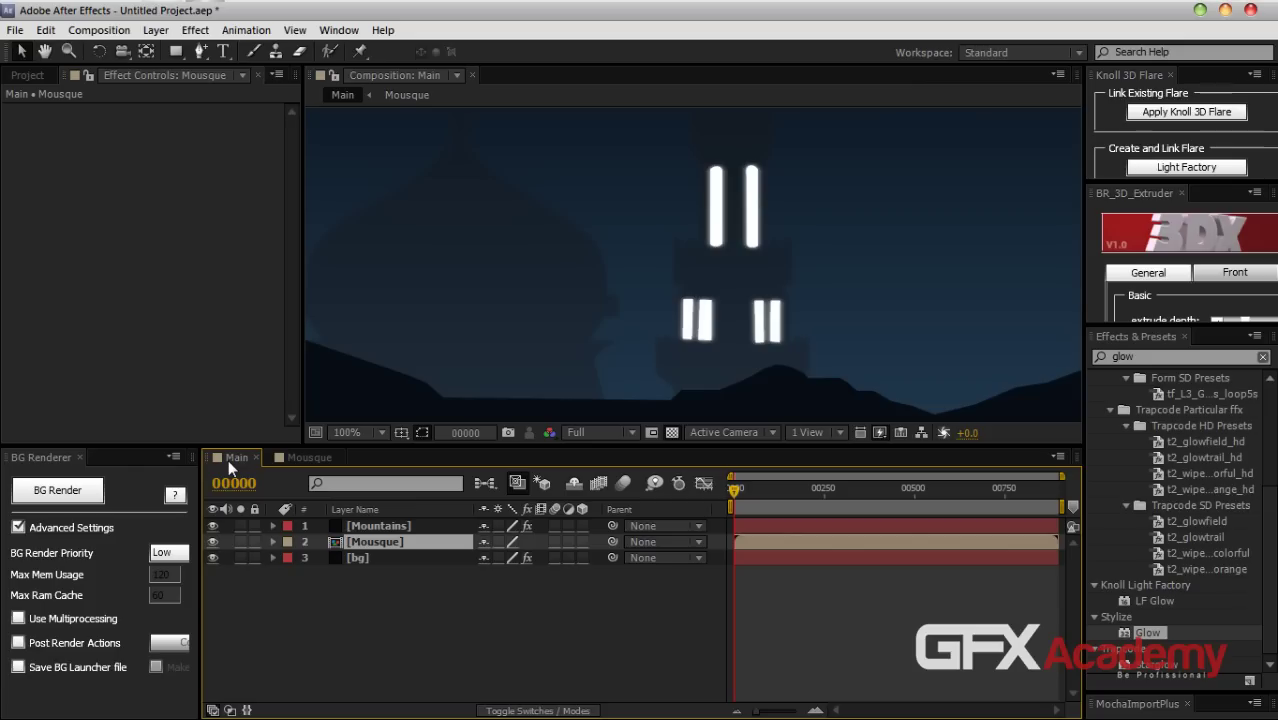
pyautogui.click(317, 456)
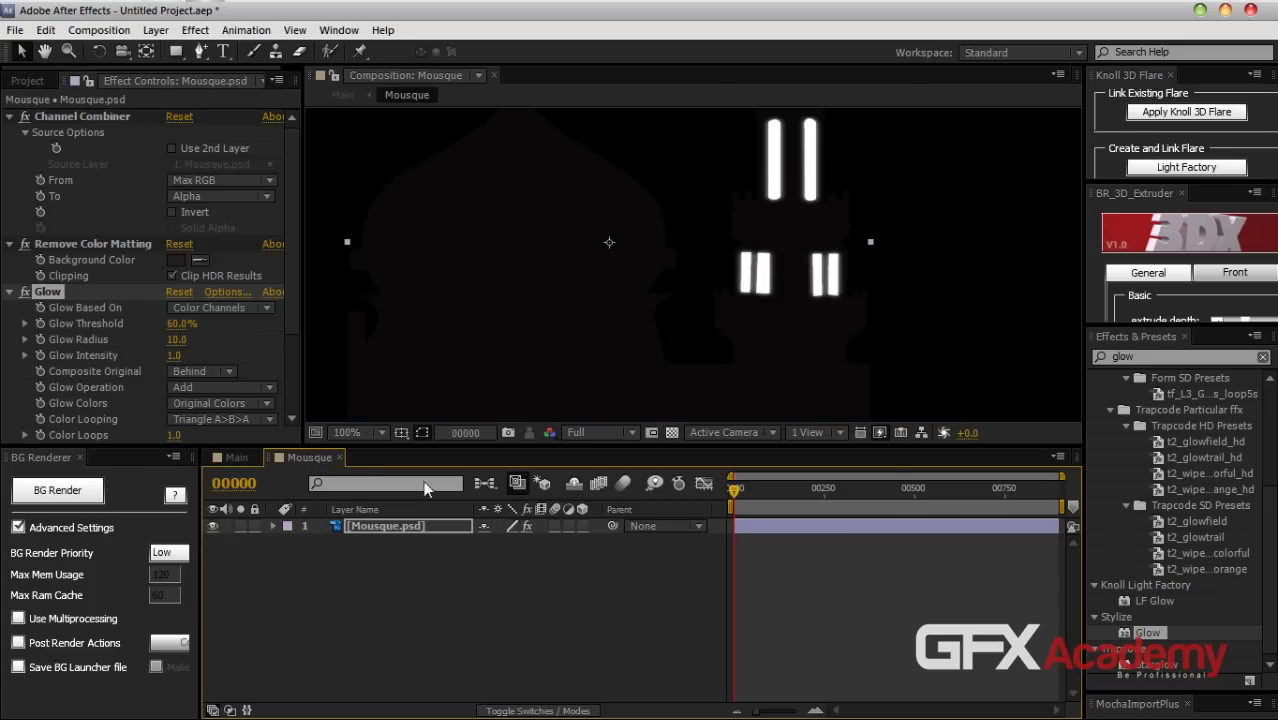
# Set the Glow Radius on the Mousque.psd layer to 8
pyautogui.click(176, 347)
pyautogui.click(176, 340)
pyautogui.write('18')
pyautogui.press('Return')
pyautogui.moveTo(220, 339); pyautogui.dragTo(170, 342)
# Lower the Glow Threshold to 23.1% and switch the project's color depth to 32 bits per channel
pyautogui.scroll(-5, 296, 305)
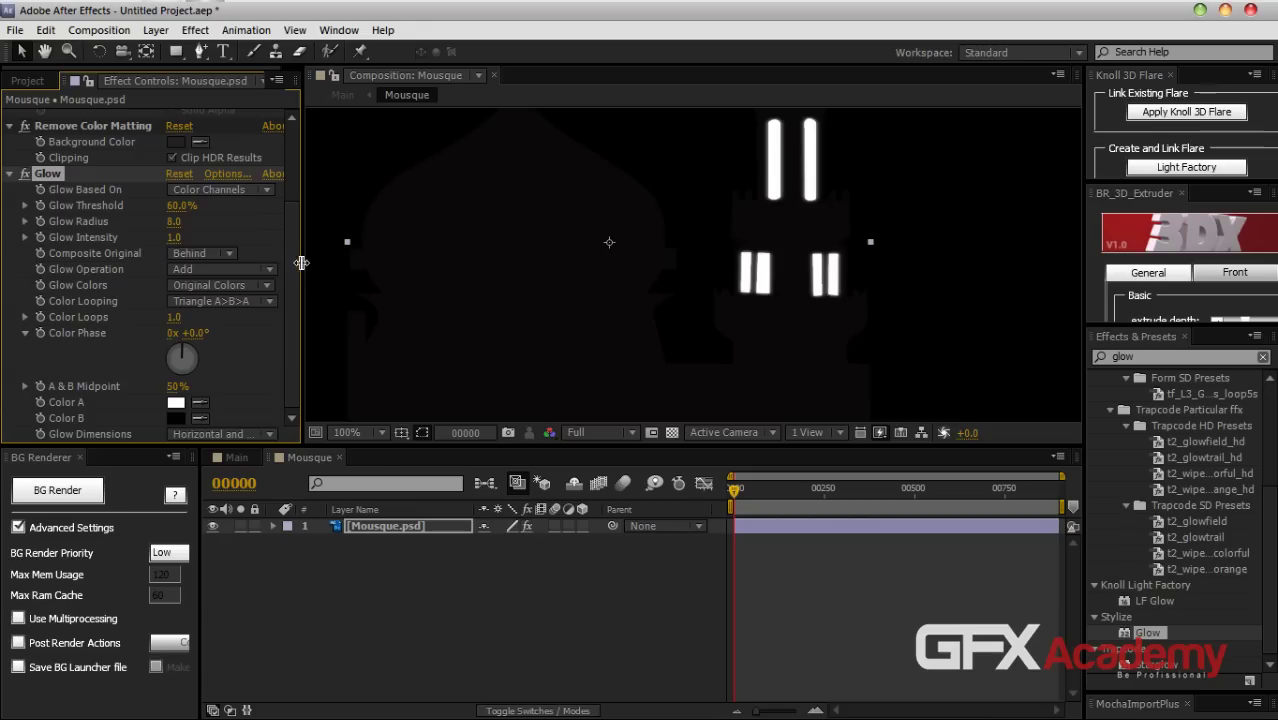
pyautogui.moveTo(180, 206); pyautogui.dragTo(107, 215)
pyautogui.click(40, 82)
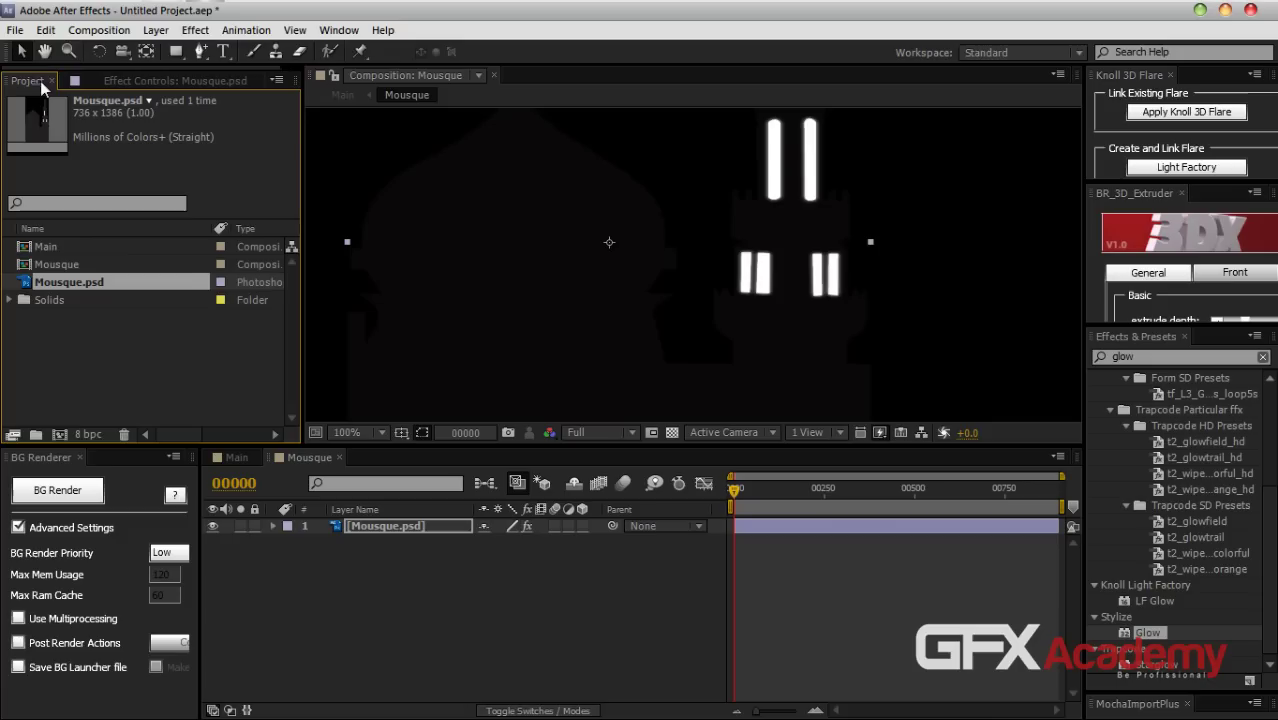
pyautogui.keyDown('alt'); pyautogui.click(93, 434); pyautogui.keyUp('alt')
pyautogui.keyDown('alt'); pyautogui.click(93, 434); pyautogui.keyUp('alt')
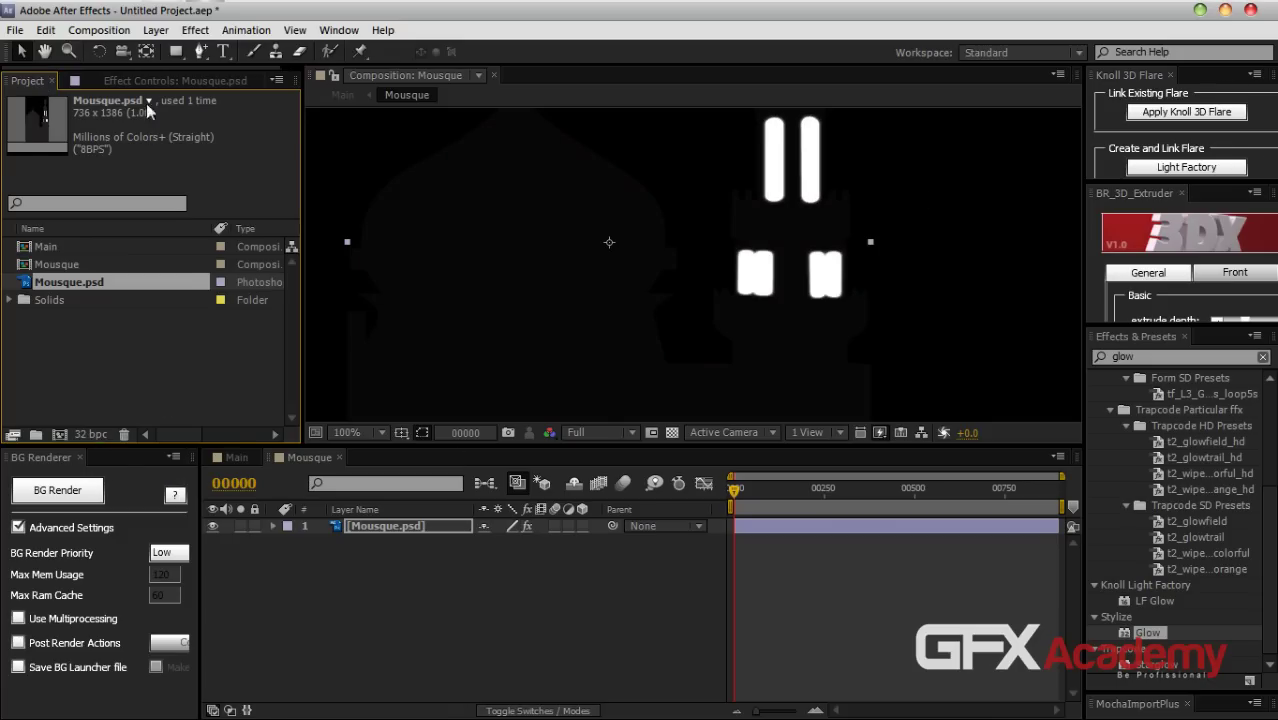
pyautogui.press('F3')
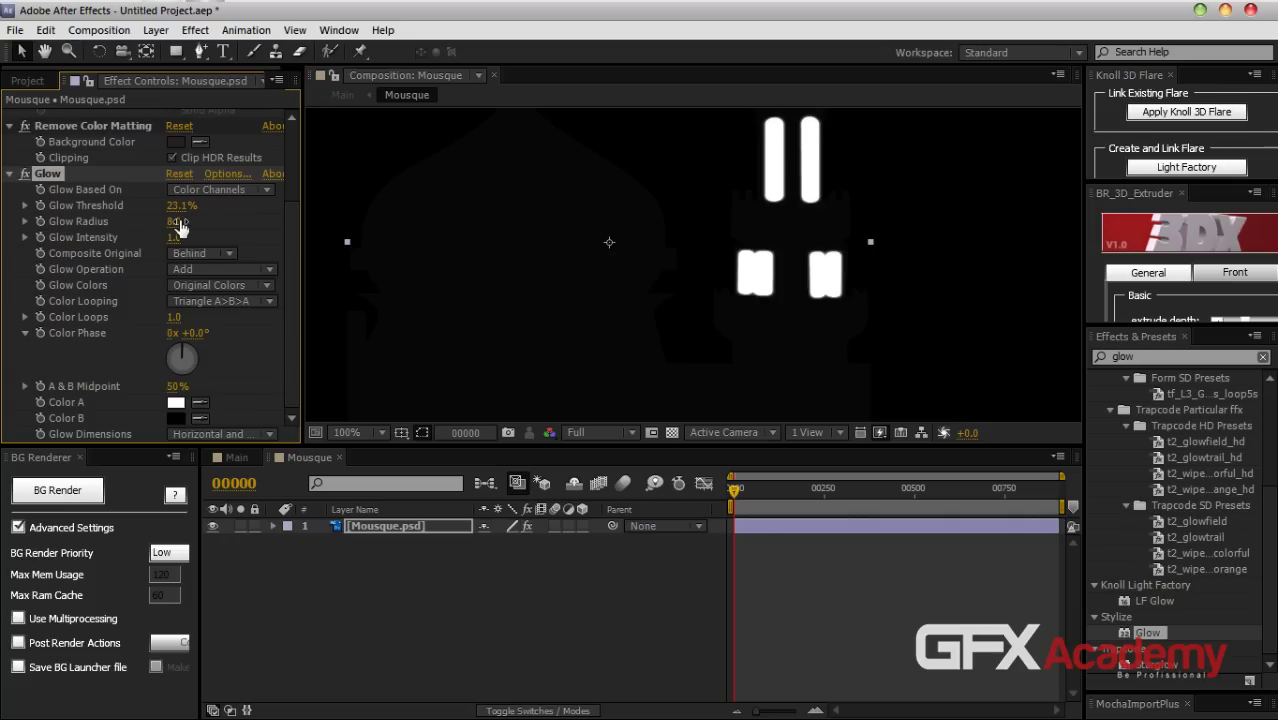
# Raise the Glow Threshold to 85.9% and the Glow Radius to 26 on the Mousque.psd layer
pyautogui.moveTo(173, 210); pyautogui.dragTo(261, 210)
pyautogui.click(879, 432)
pyautogui.click(968, 496)
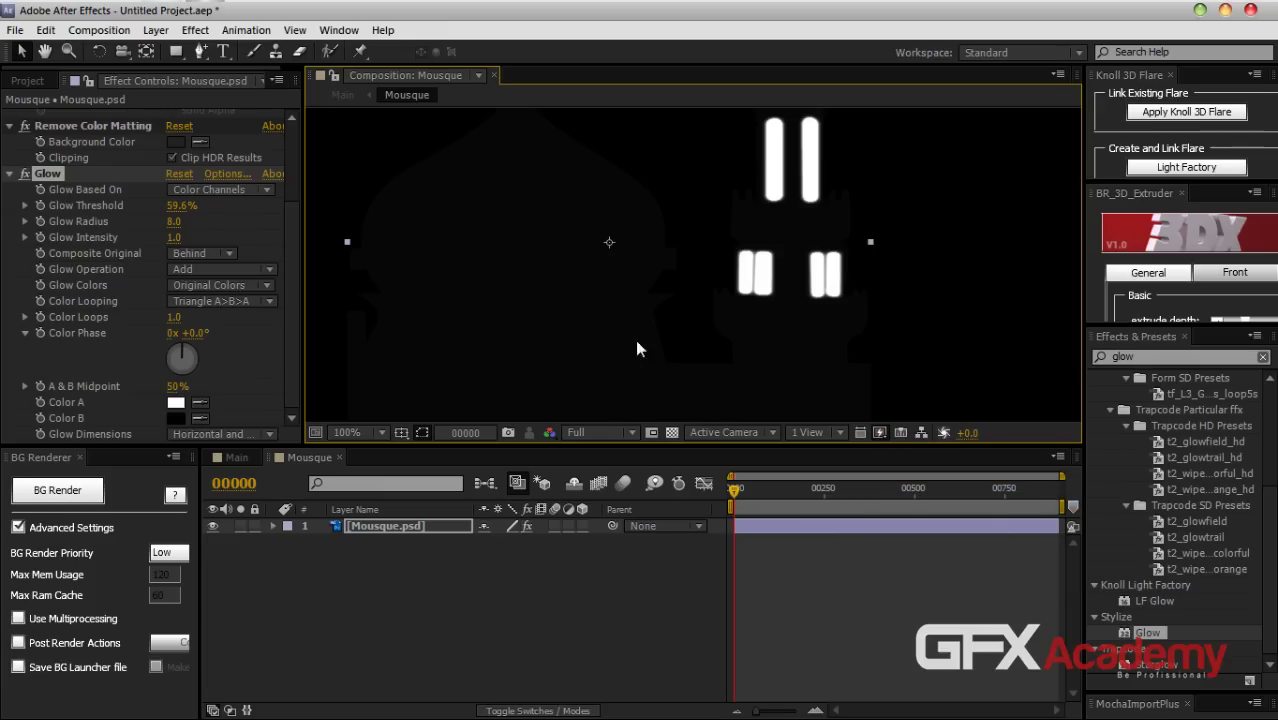
pyautogui.moveTo(176, 206)
pyautogui.mouseDown()
pyautogui.moveTo(242, 212)
pyautogui.moveTo(184, 222)
pyautogui.mouseUp()
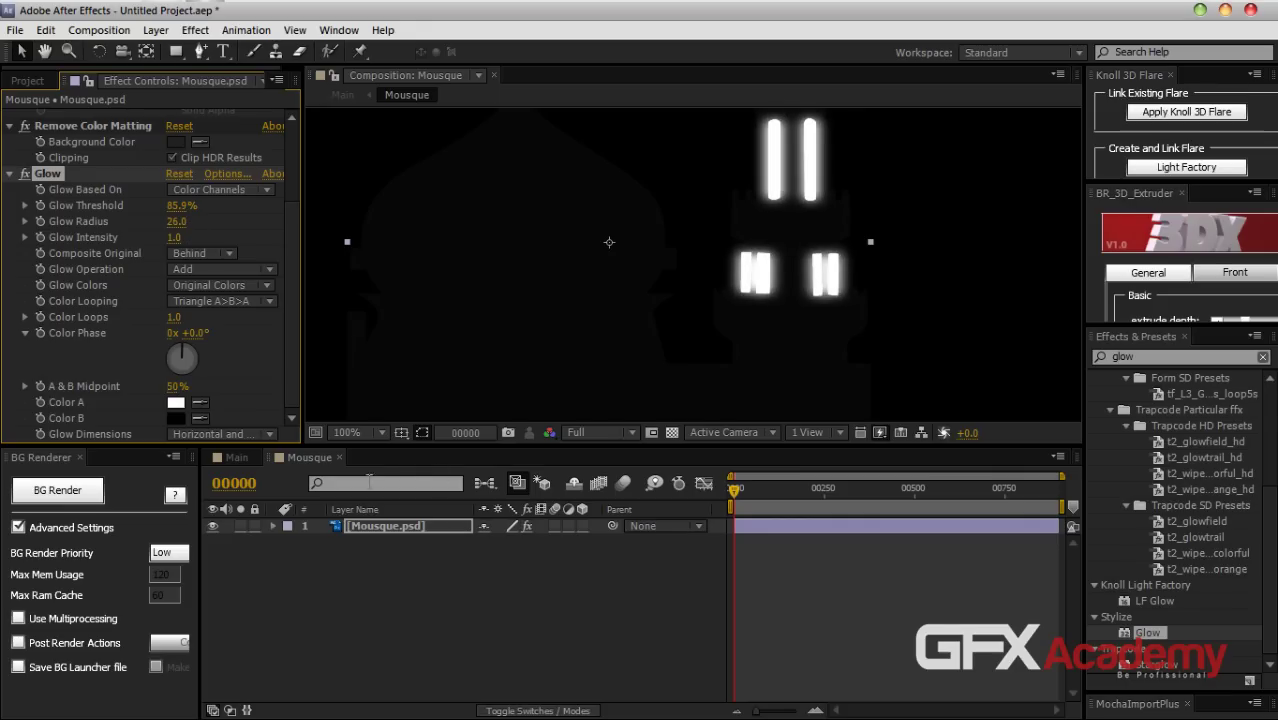
# Check the glow in the Main composition, and set the Glow Threshold to 70.2% and the Glow Radius to 8 in the Mousque composition
pyautogui.click(232, 457)
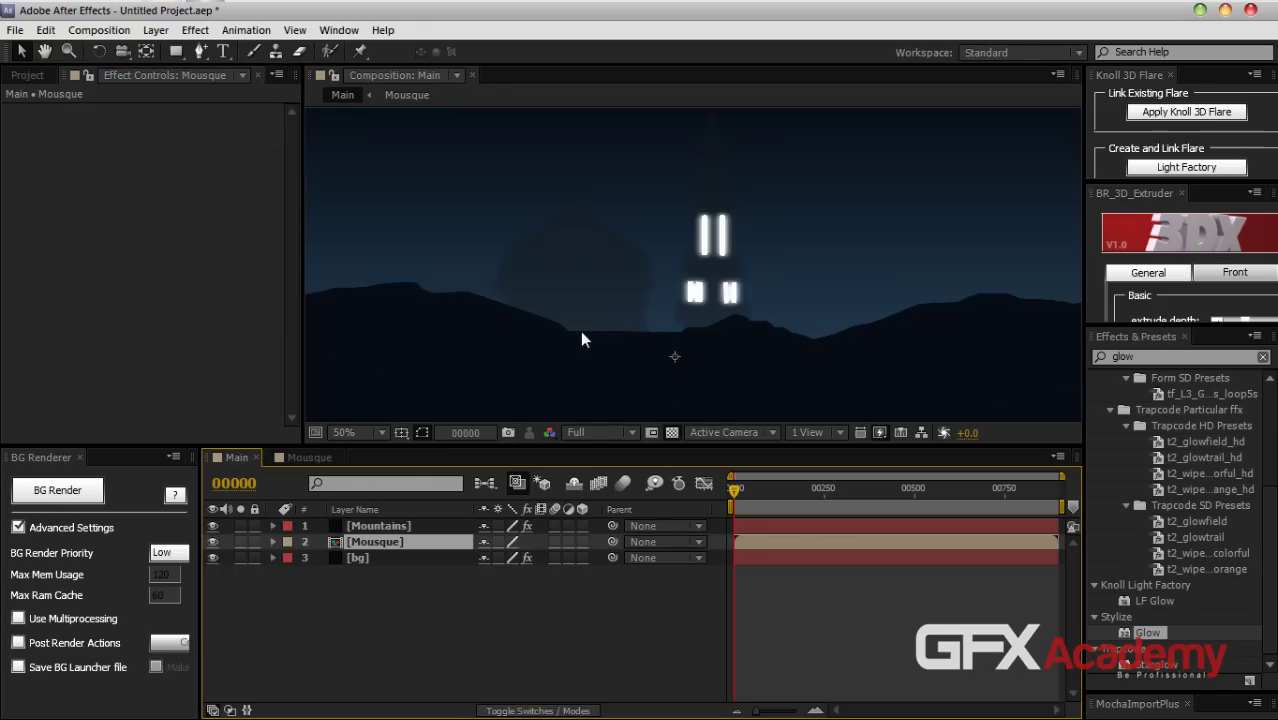
pyautogui.scroll(2, 642, 310)
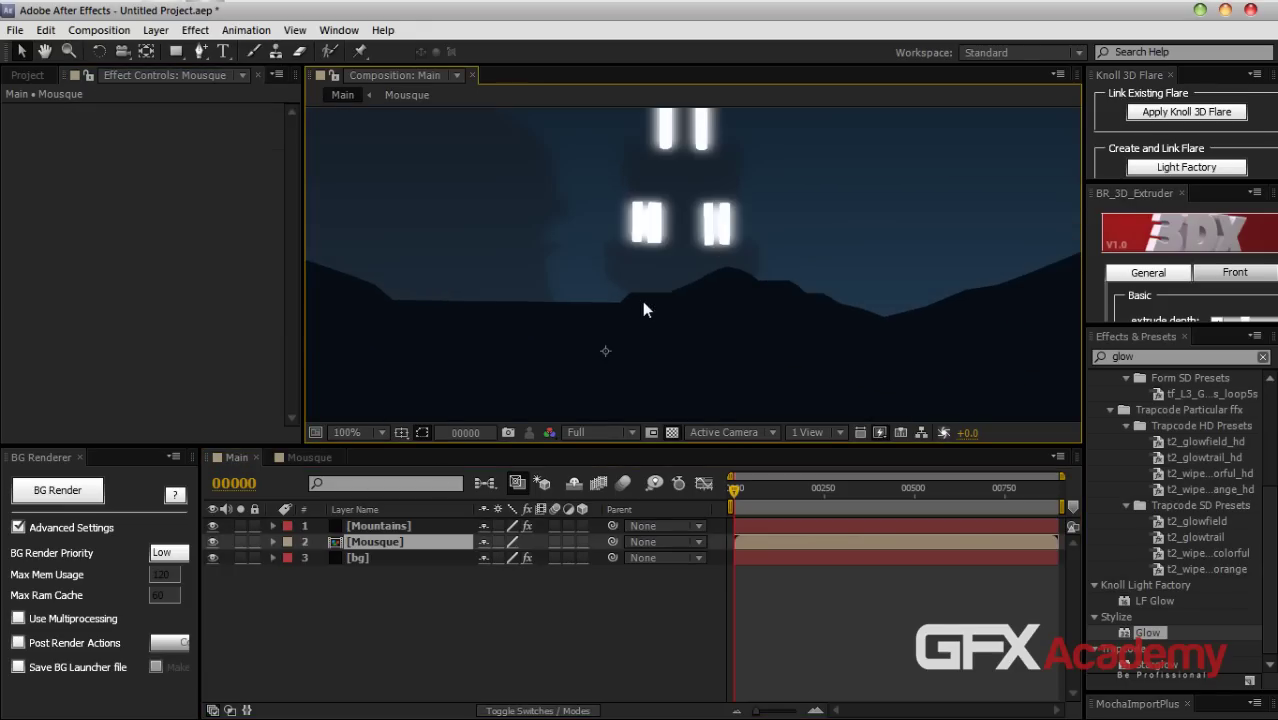
pyautogui.click(307, 457)
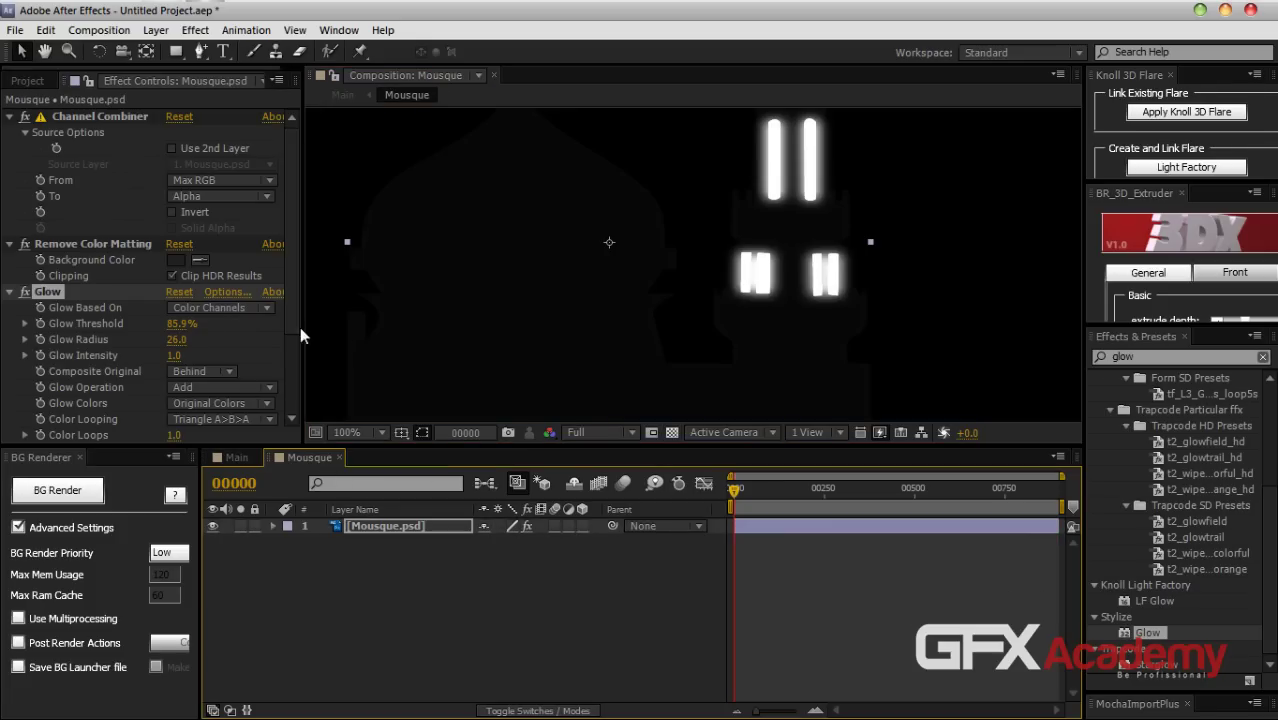
pyautogui.moveTo(184, 330); pyautogui.dragTo(159, 342)
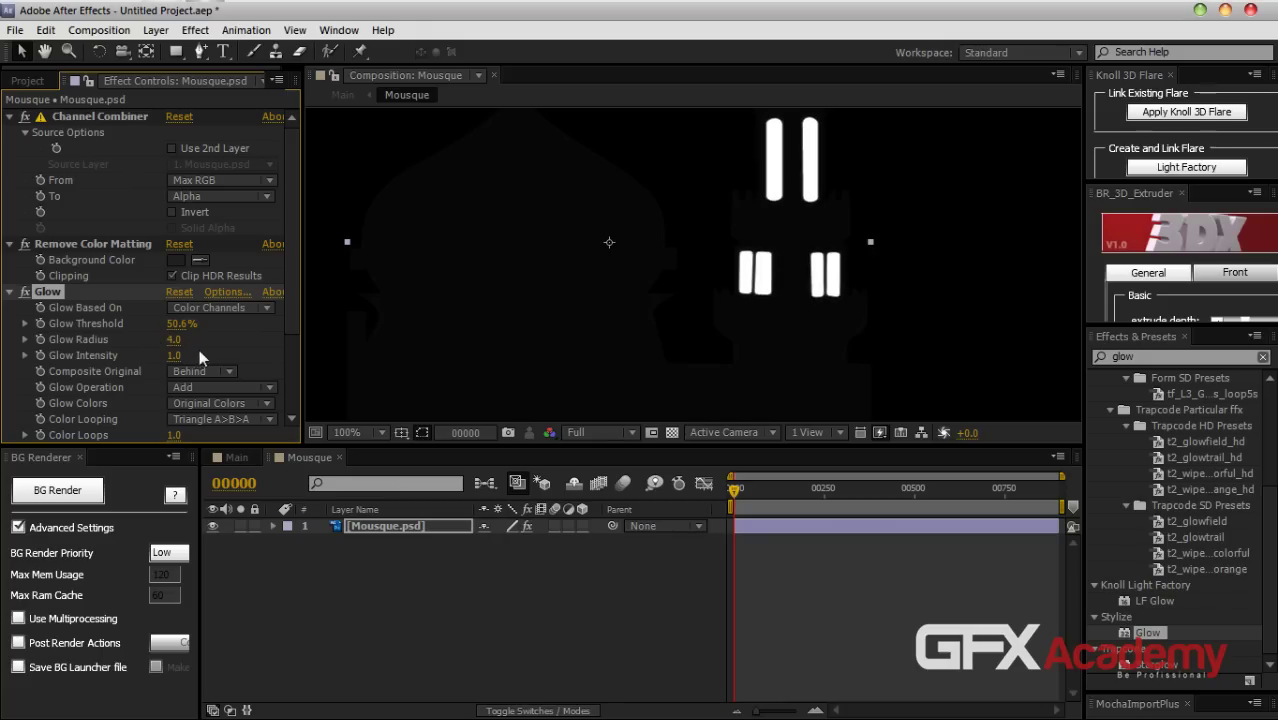
pyautogui.moveTo(178, 324); pyautogui.dragTo(251, 327)
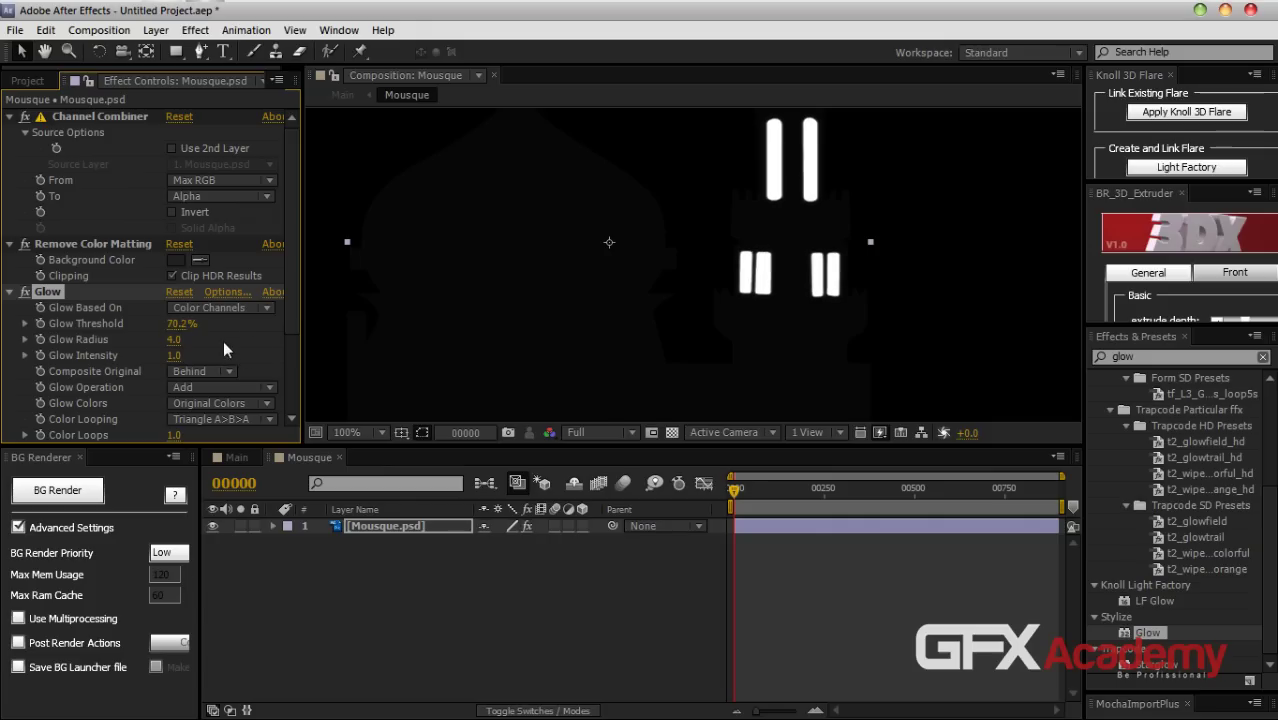
pyautogui.moveTo(176, 340); pyautogui.dragTo(175, 340)
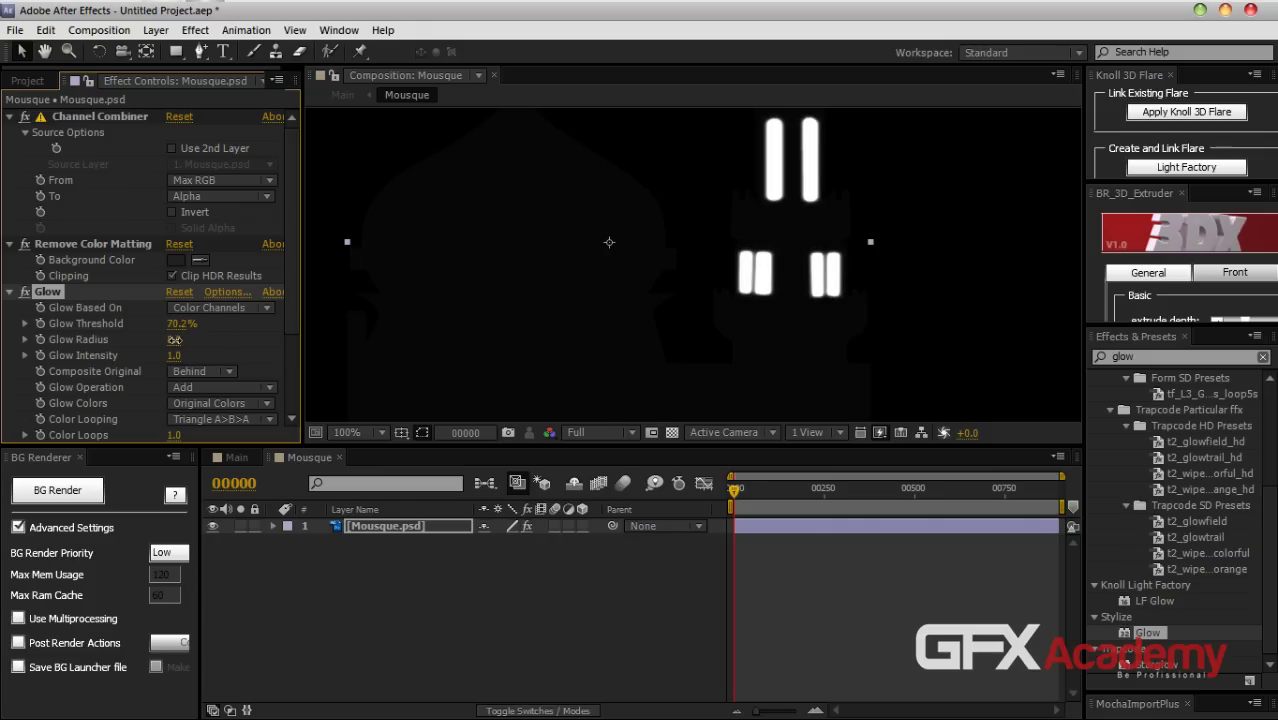
# Switch the Glow Colors to A & B Colors and set Color A to an orange-red, about F85200
pyautogui.moveTo(296, 308); pyautogui.dragTo(279, 416)
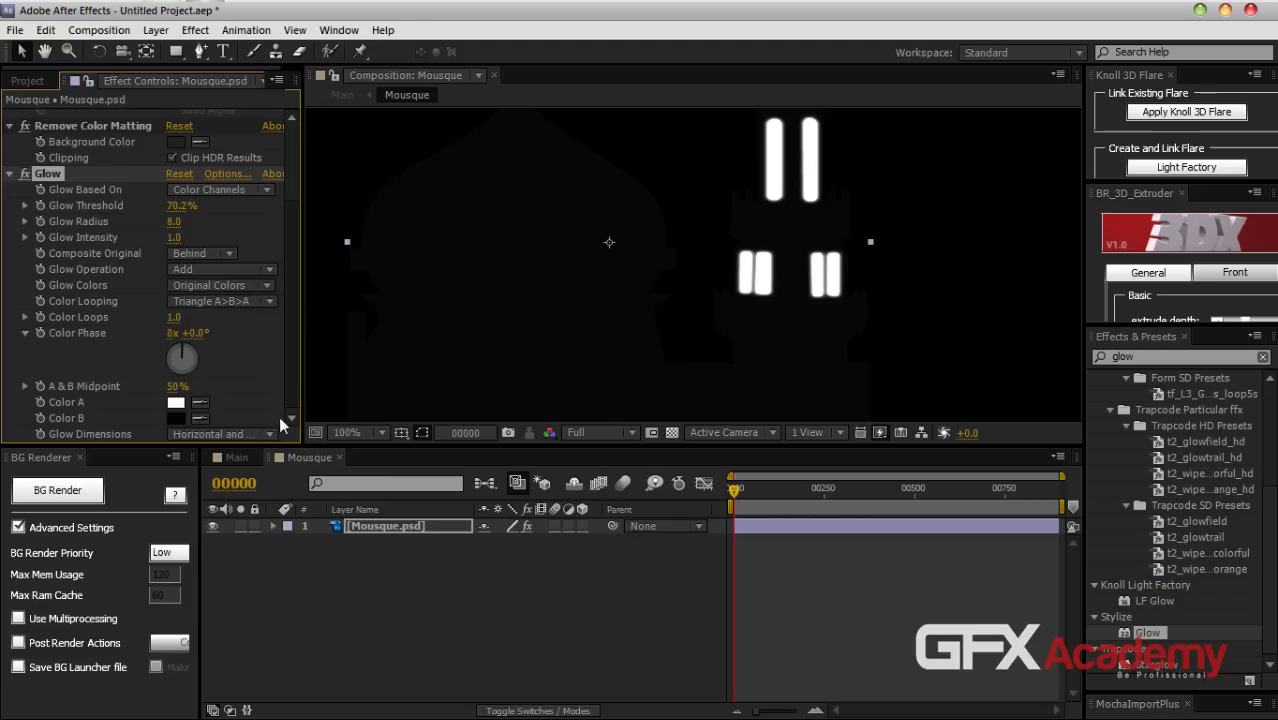
pyautogui.click(217, 287)
pyautogui.click(226, 326)
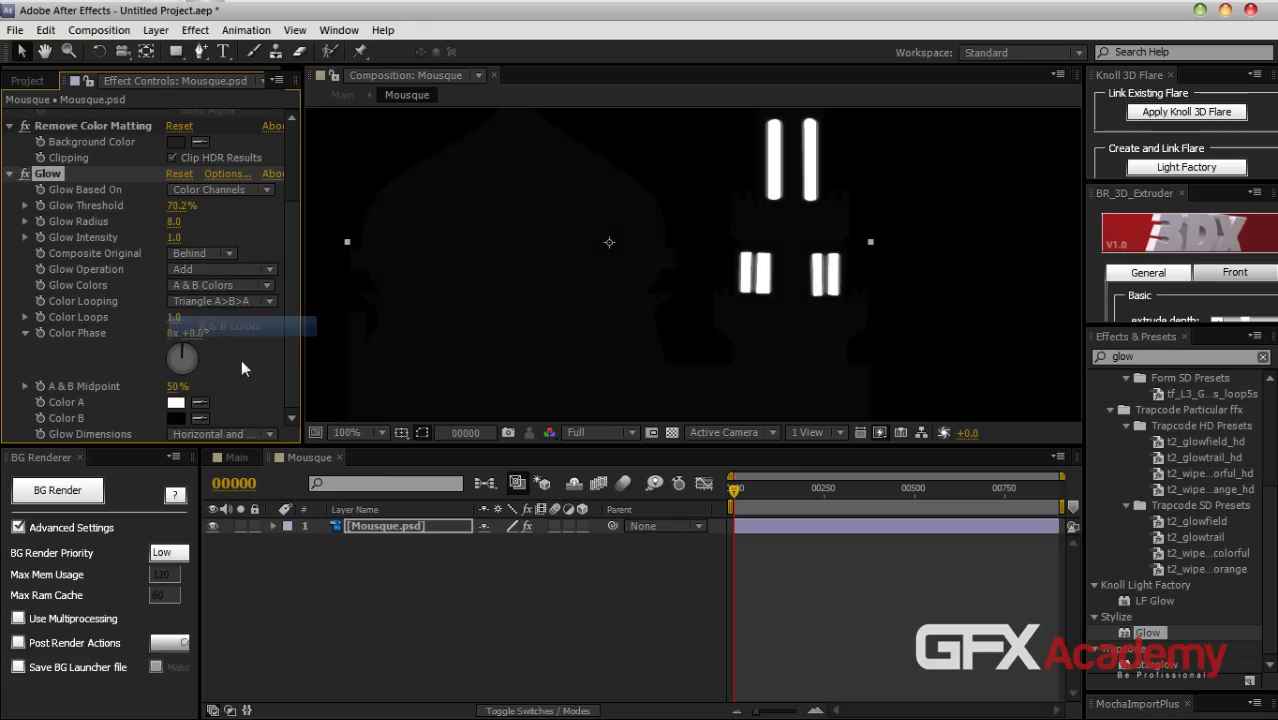
pyautogui.click(176, 403)
pyautogui.click(288, 555)
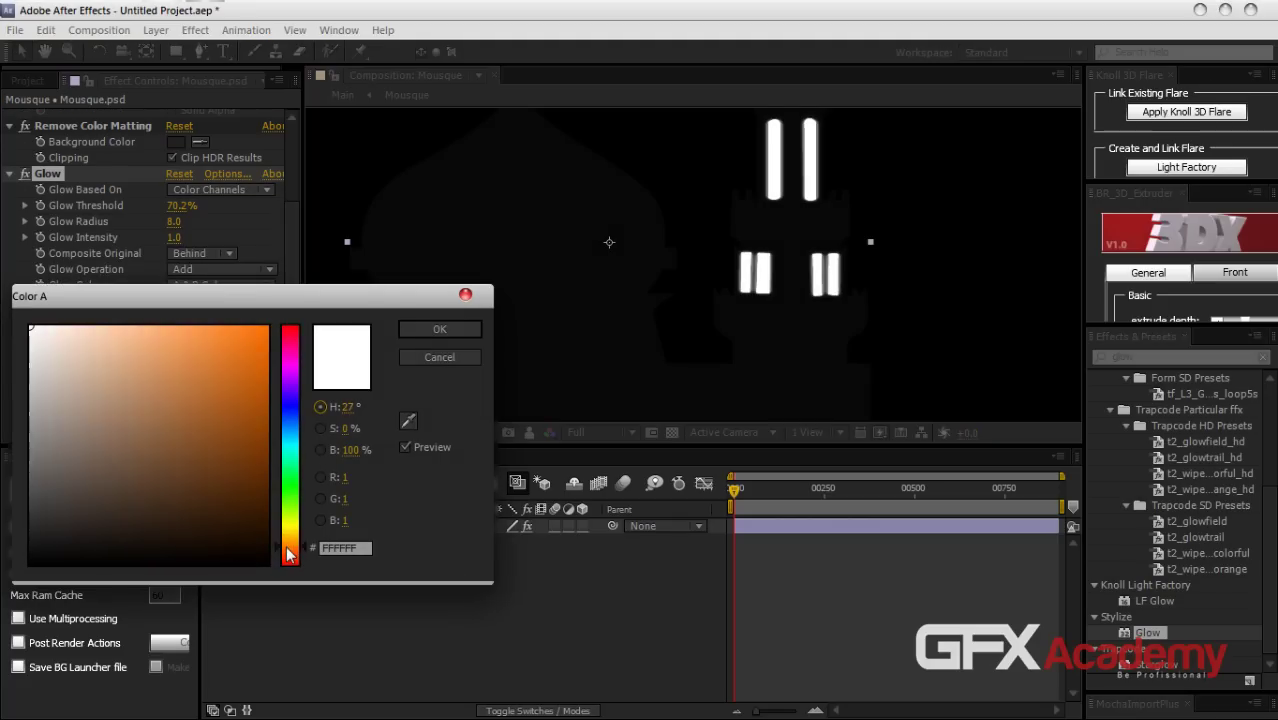
pyautogui.click(265, 331)
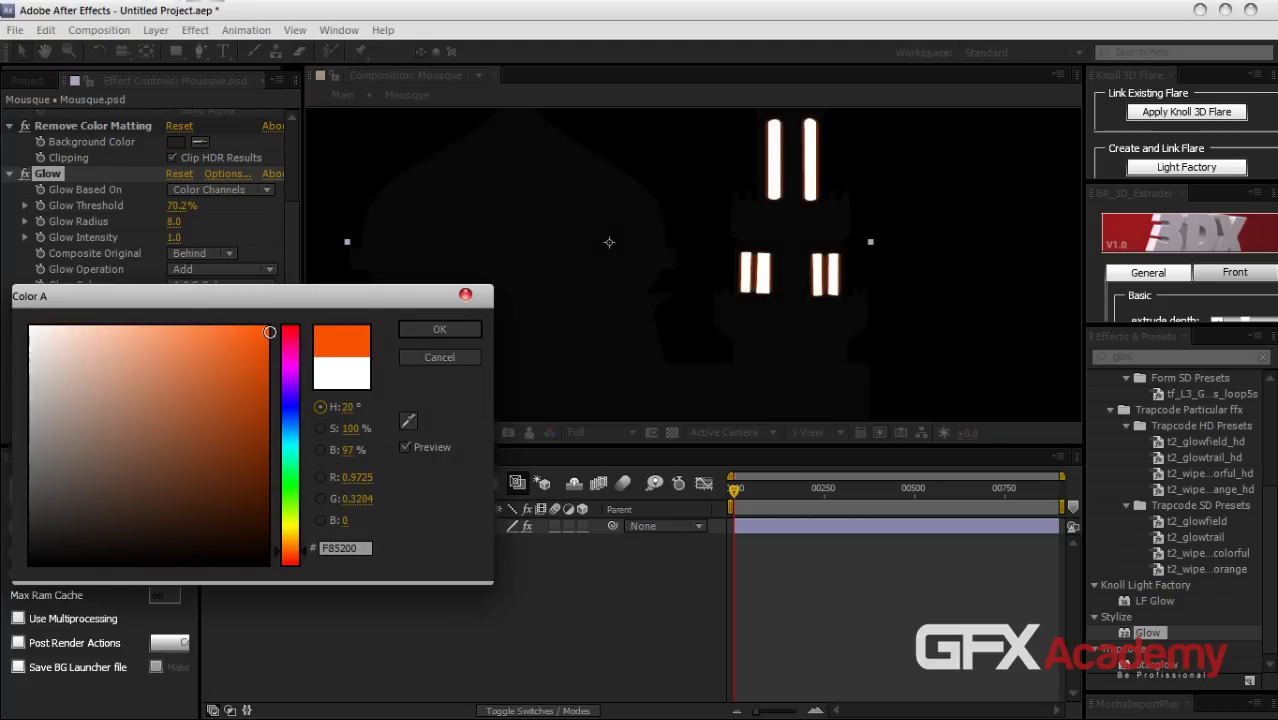
pyautogui.click(290, 554)
pyautogui.click(436, 326)
# Set the glow's Color B to the orange EA8208
pyautogui.click(175, 418)
pyautogui.moveTo(290, 560)
pyautogui.mouseDown()
pyautogui.moveTo(290, 535)
pyautogui.moveTo(290, 550)
pyautogui.mouseUp()
pyautogui.click(259, 345)
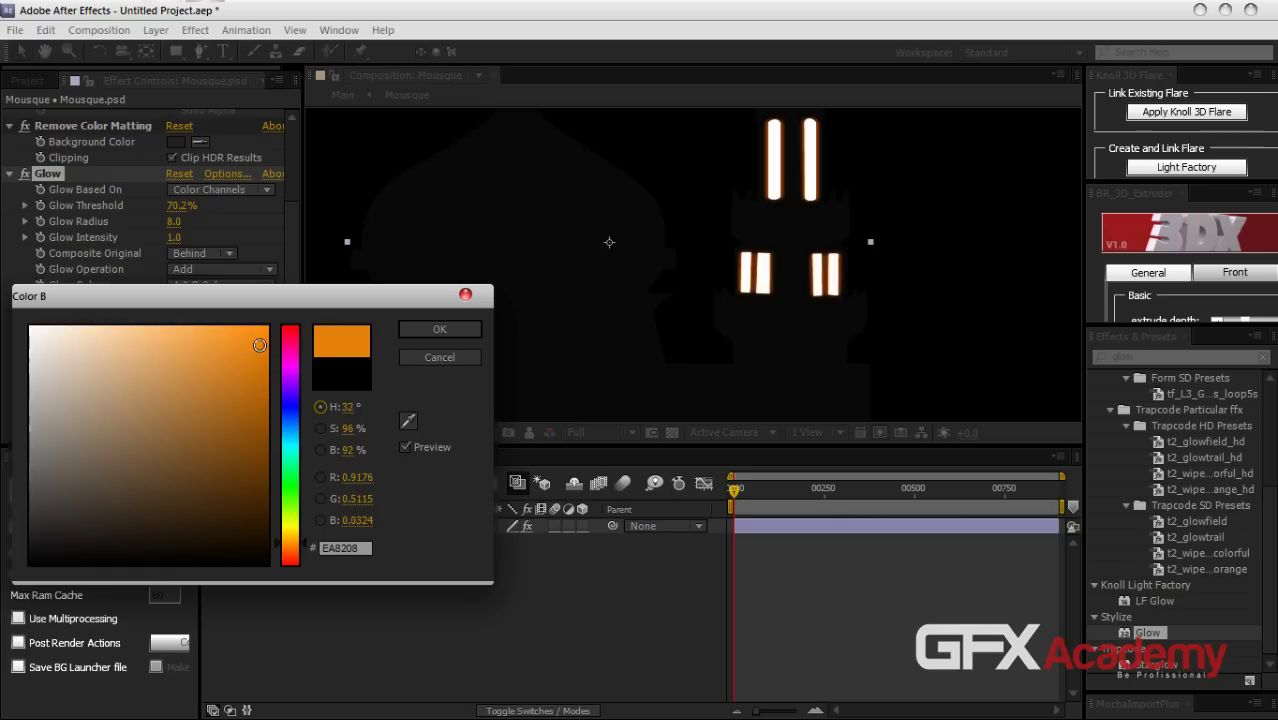
pyautogui.click(436, 330)
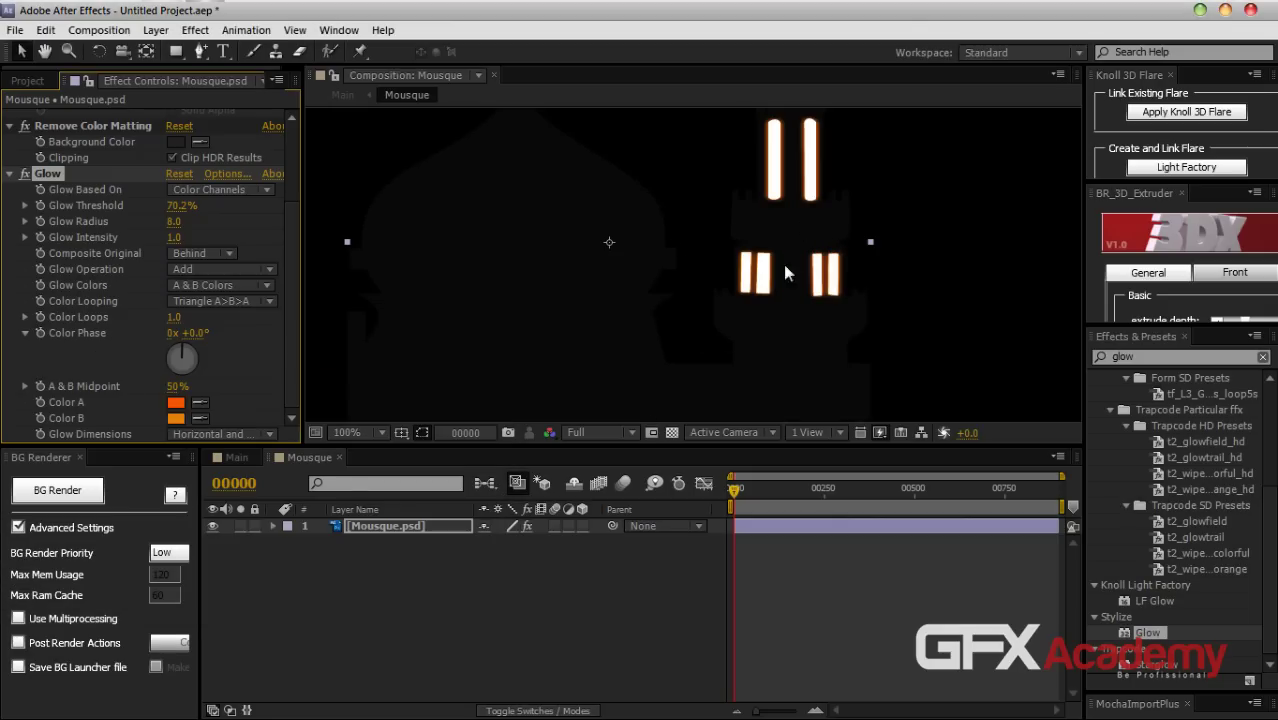
# Collapse the applied effects, find the Fill effect, apply it to the Mousque.psd layer and place it before Glow
pyautogui.click(10, 174)
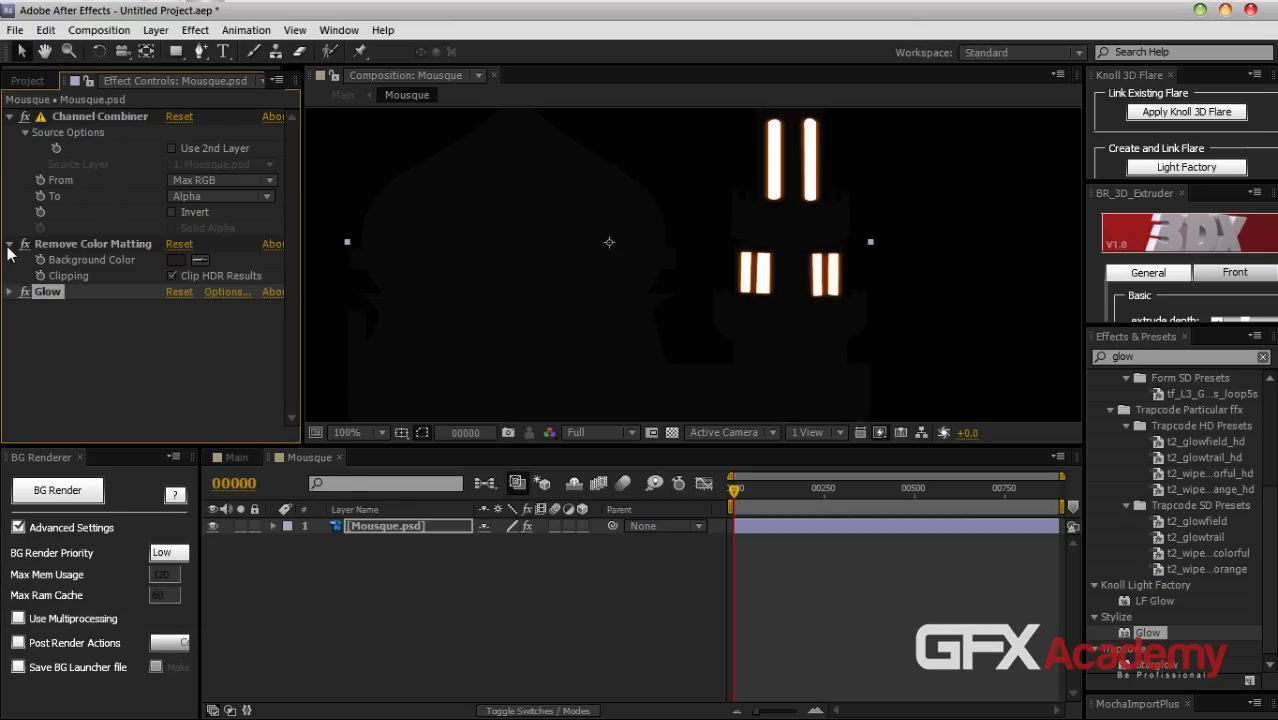
pyautogui.click(9, 244)
pyautogui.click(10, 116)
pyautogui.doubleClick(1143, 360)
pyautogui.write('fill')
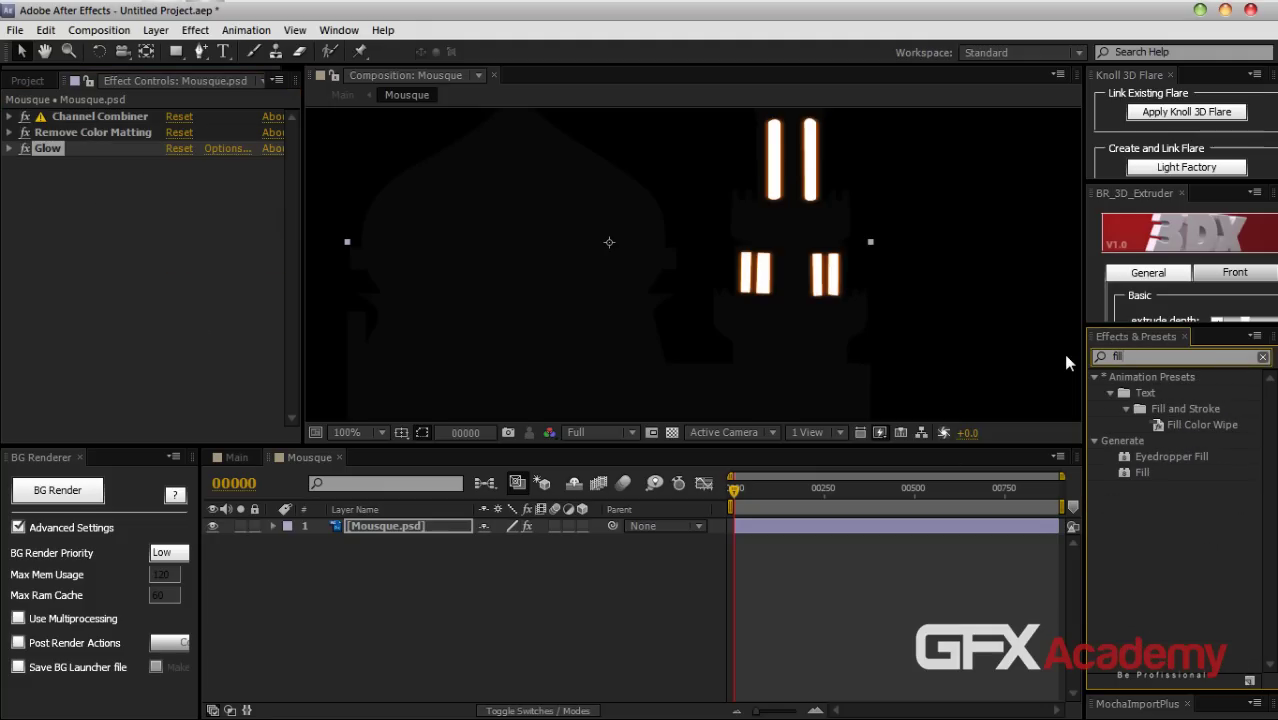
pyautogui.moveTo(1143, 472); pyautogui.dragTo(413, 525)
pyautogui.moveTo(62, 164); pyautogui.dragTo(58, 151)
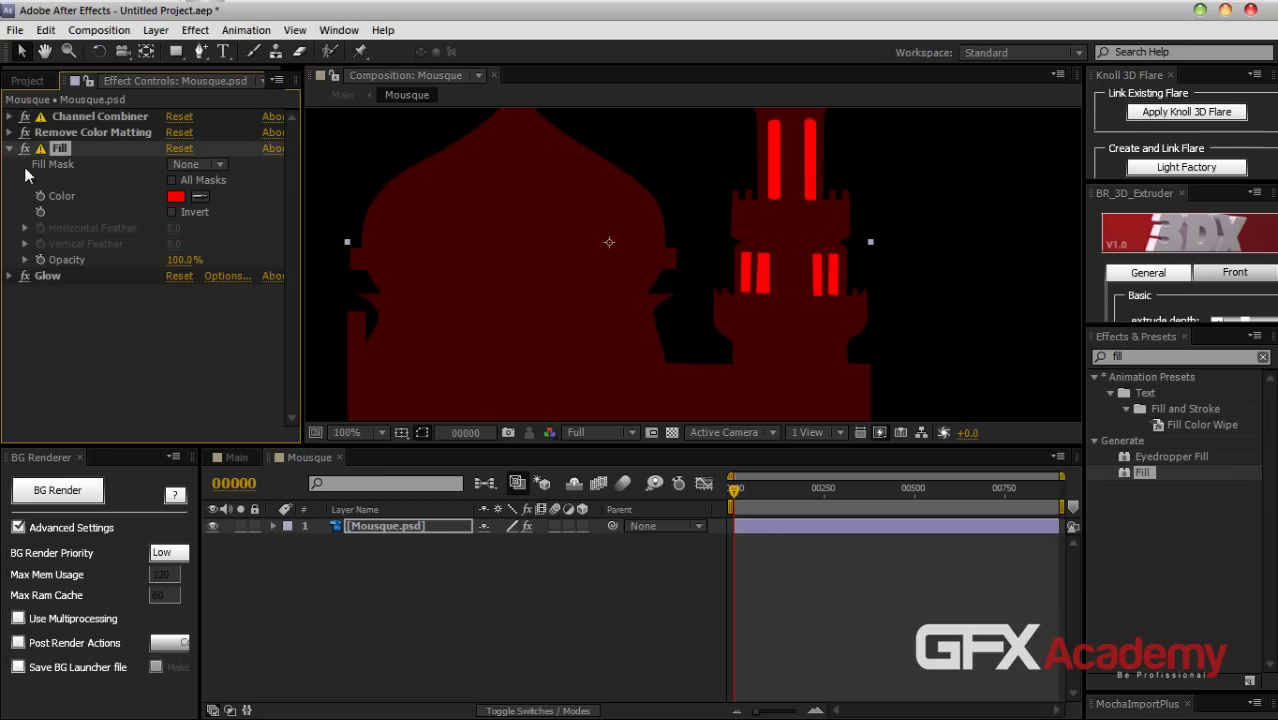
# Set the Fill color to the yellow-orange FFC600 and check the layer against the transparency grid
pyautogui.click(176, 196)
pyautogui.moveTo(284, 556); pyautogui.dragTo(278, 533)
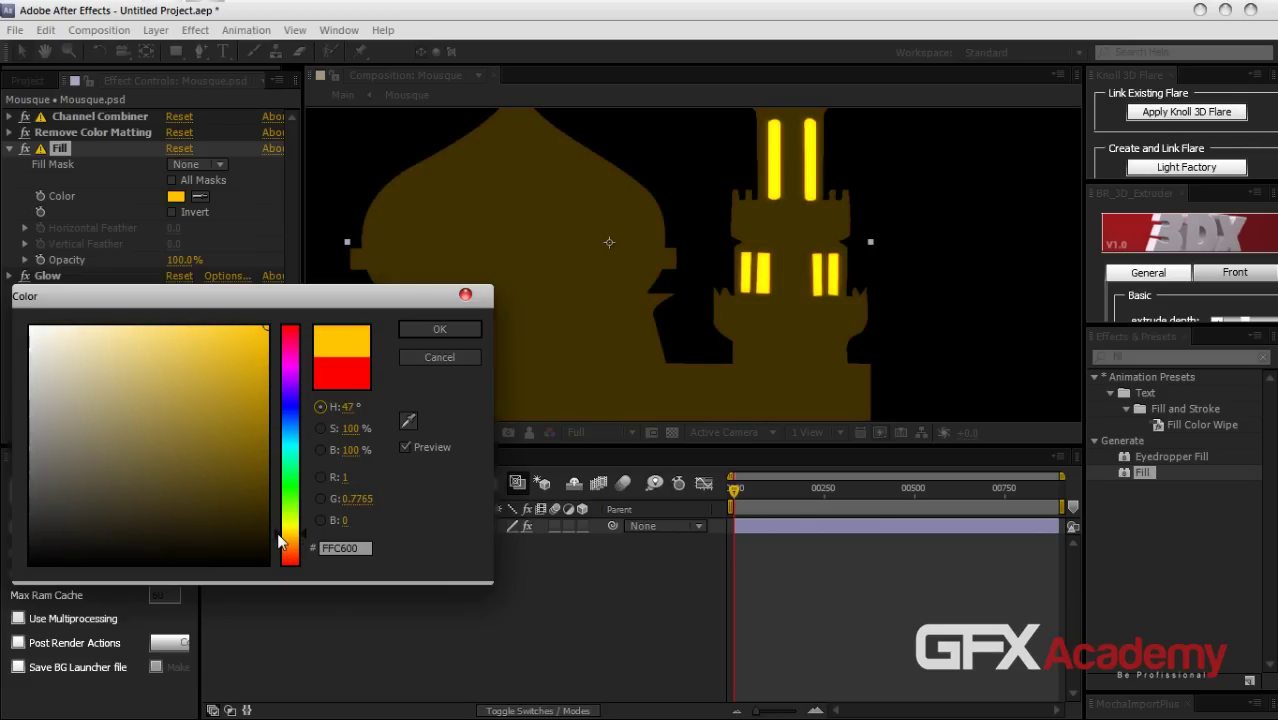
pyautogui.click(450, 328)
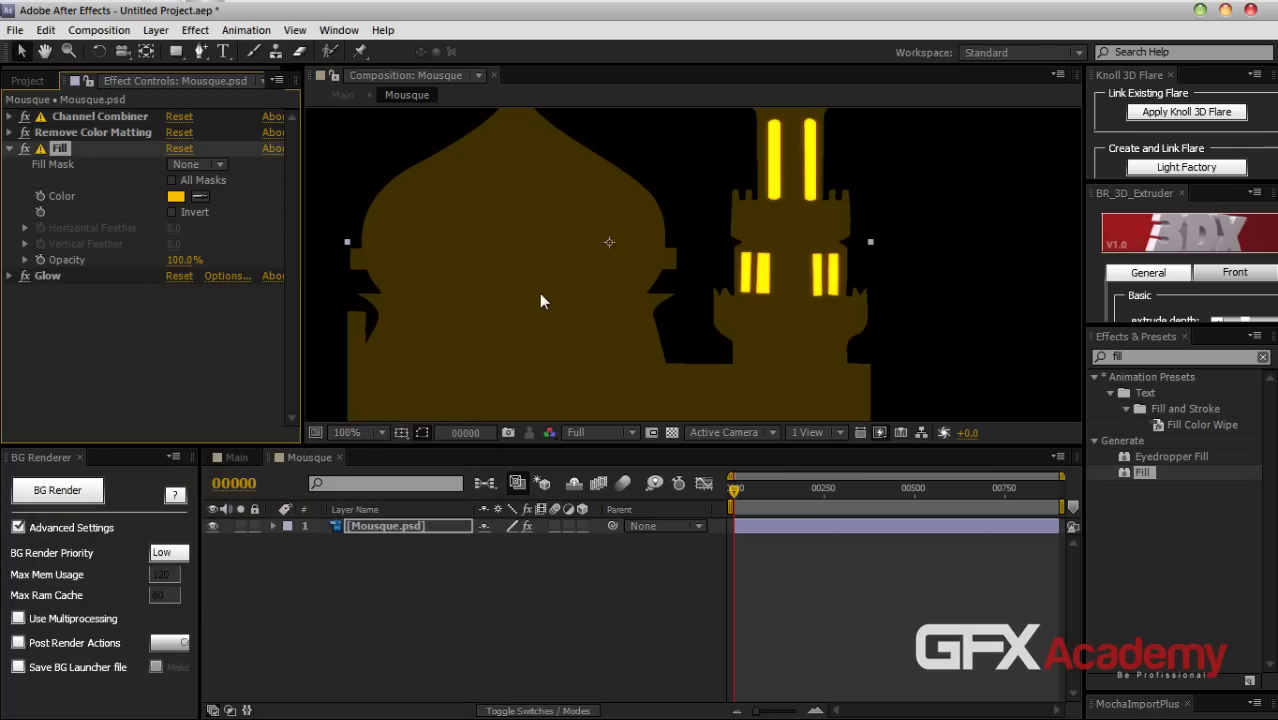
pyautogui.click(672, 432)
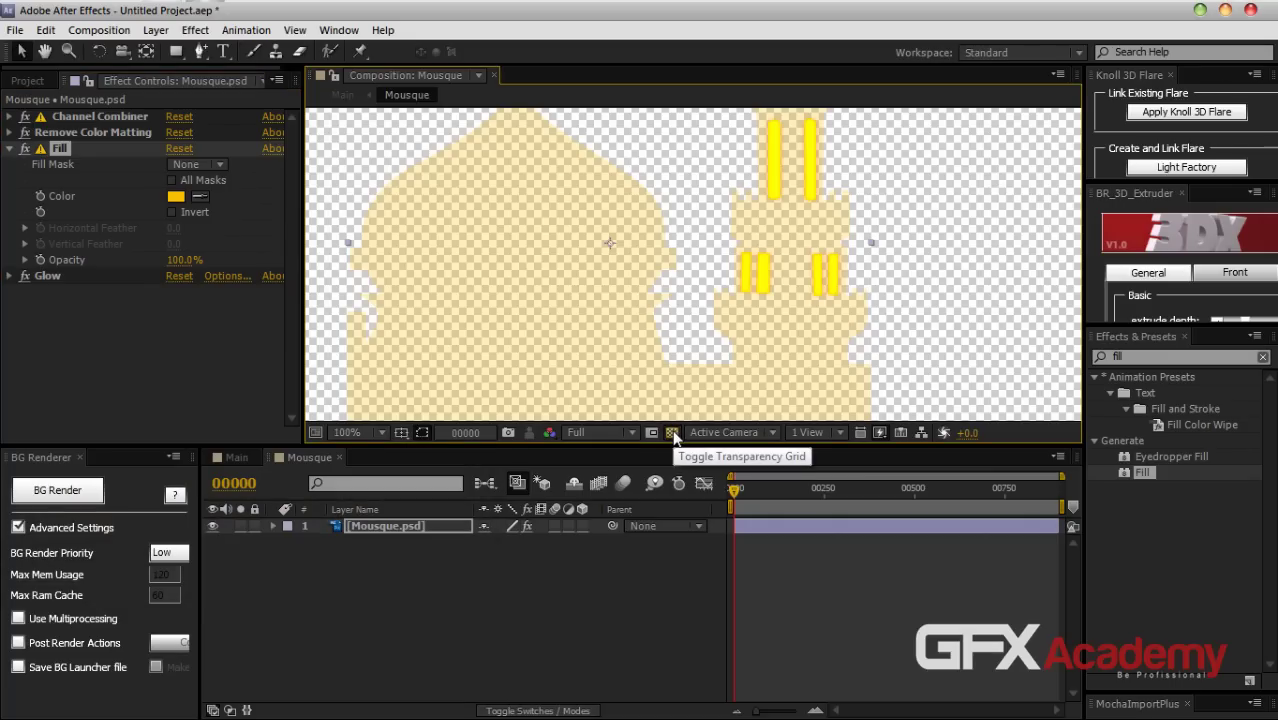
pyautogui.click(672, 432)
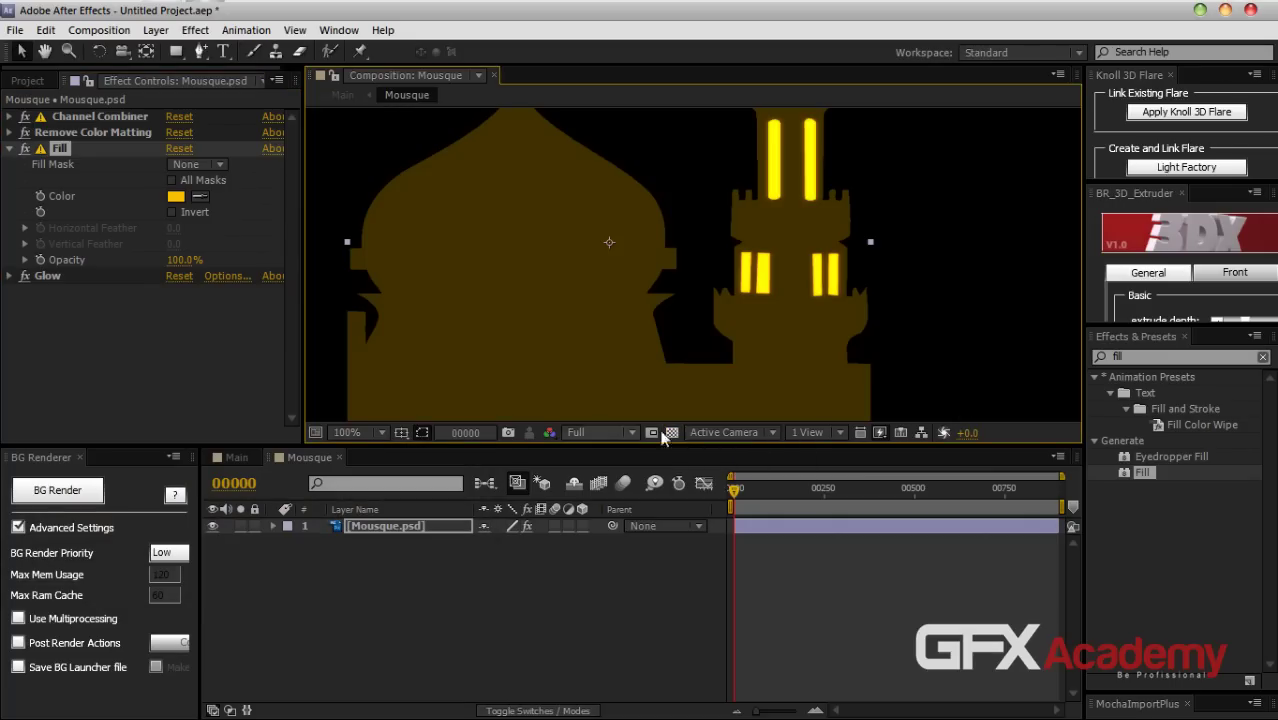
# Move Remove Color Matting to the end of the effect order and sample its background color from the mosque's dome
pyautogui.click(10, 148)
pyautogui.moveTo(72, 133); pyautogui.dragTo(72, 190)
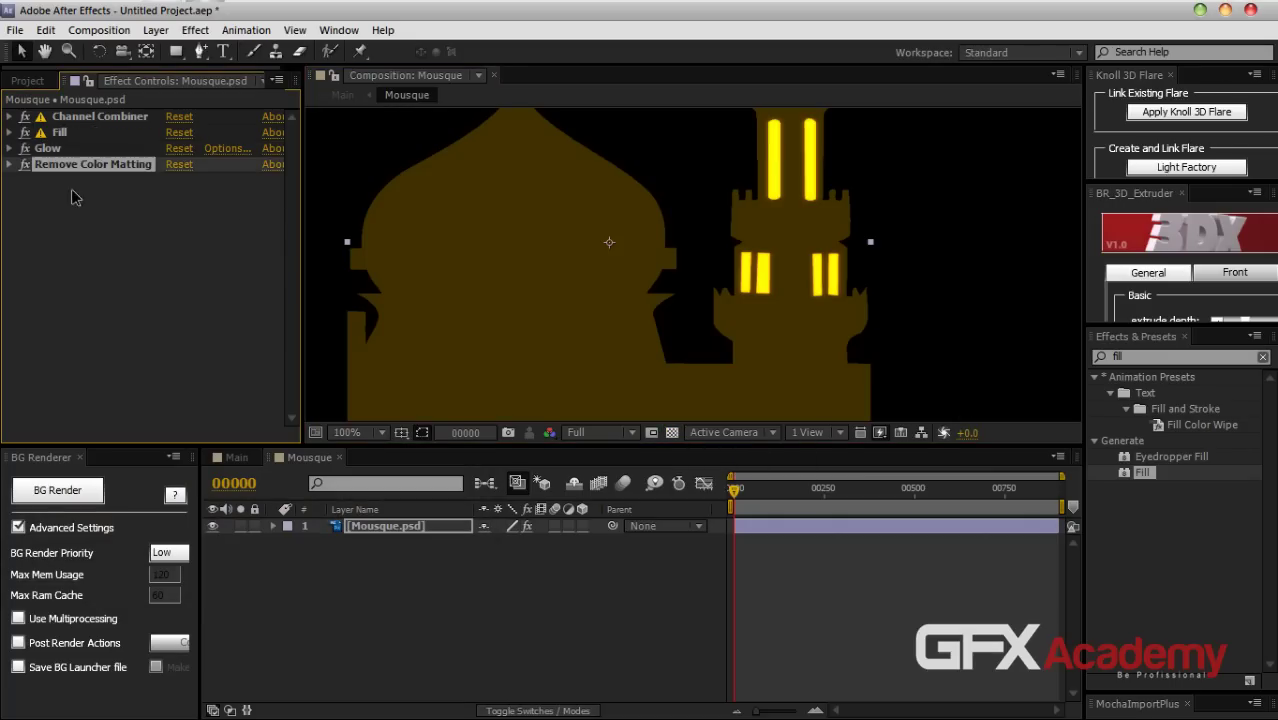
pyautogui.click(9, 164)
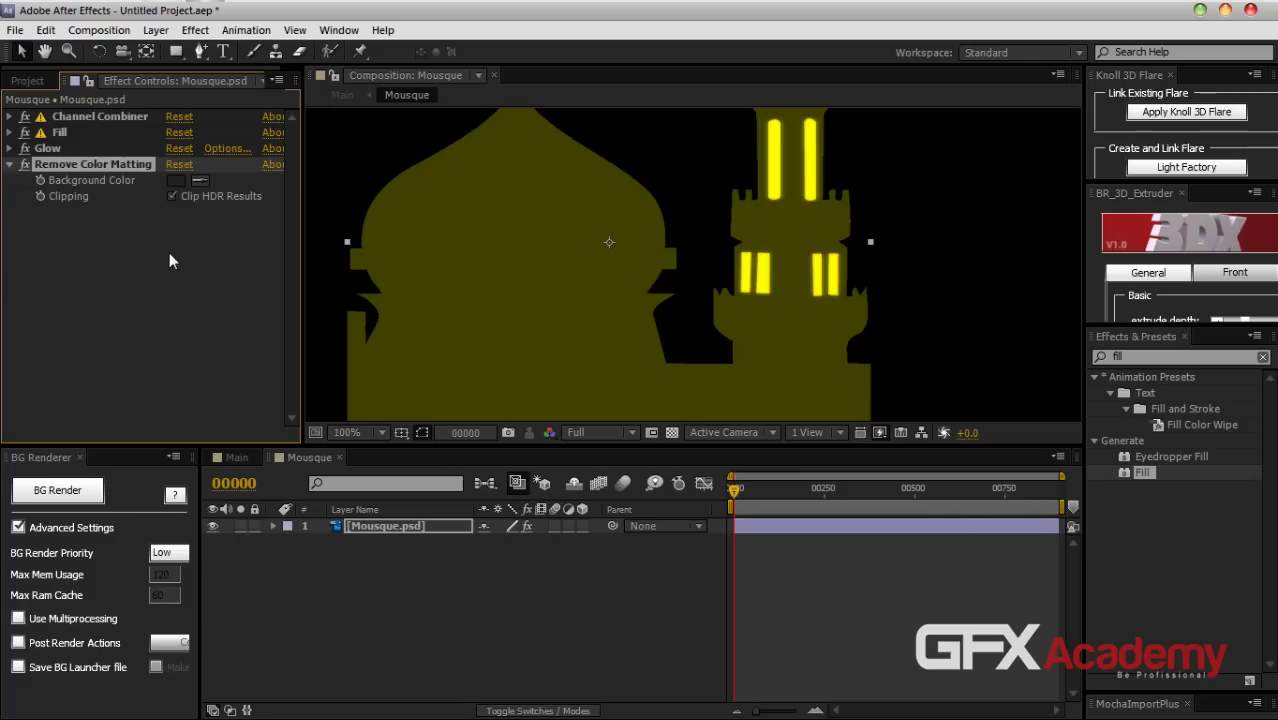
pyautogui.click(197, 179)
pyautogui.click(496, 232)
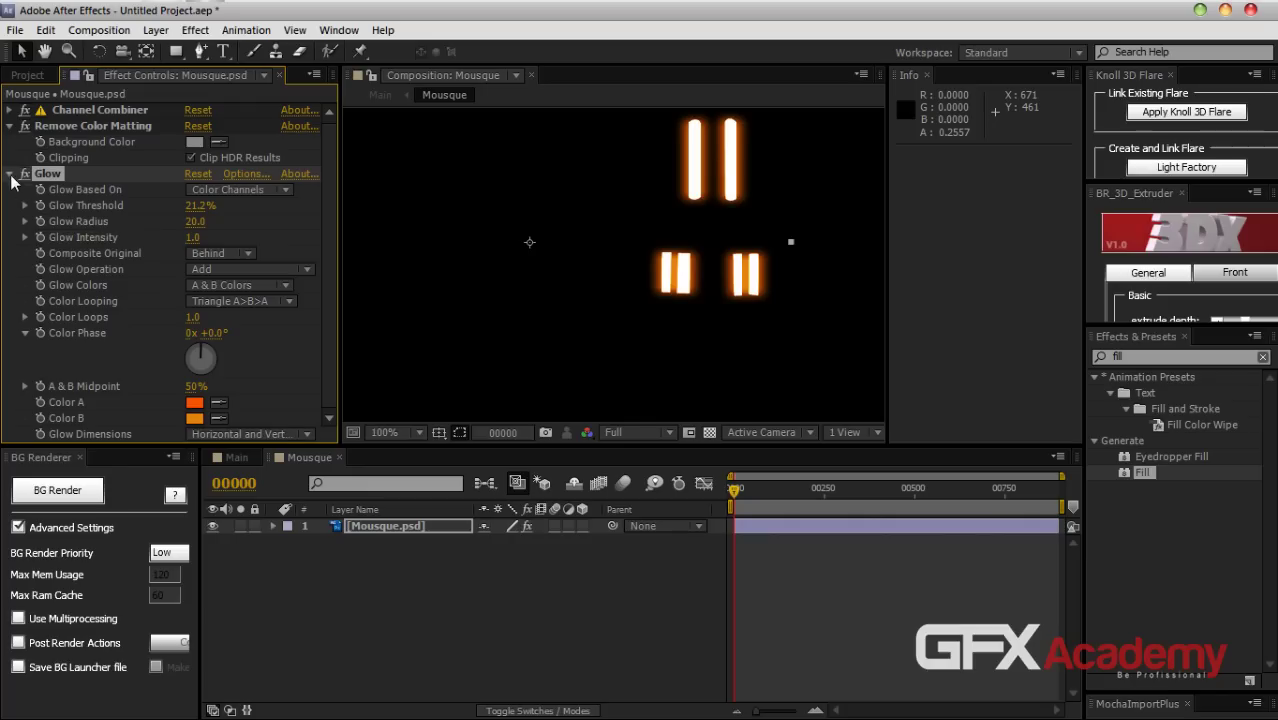
# Collapse the Glow and Remove Color Matting settings, inspect the orange window glow in the Main composition, and return to the Mousque composition
pyautogui.click(11, 175)
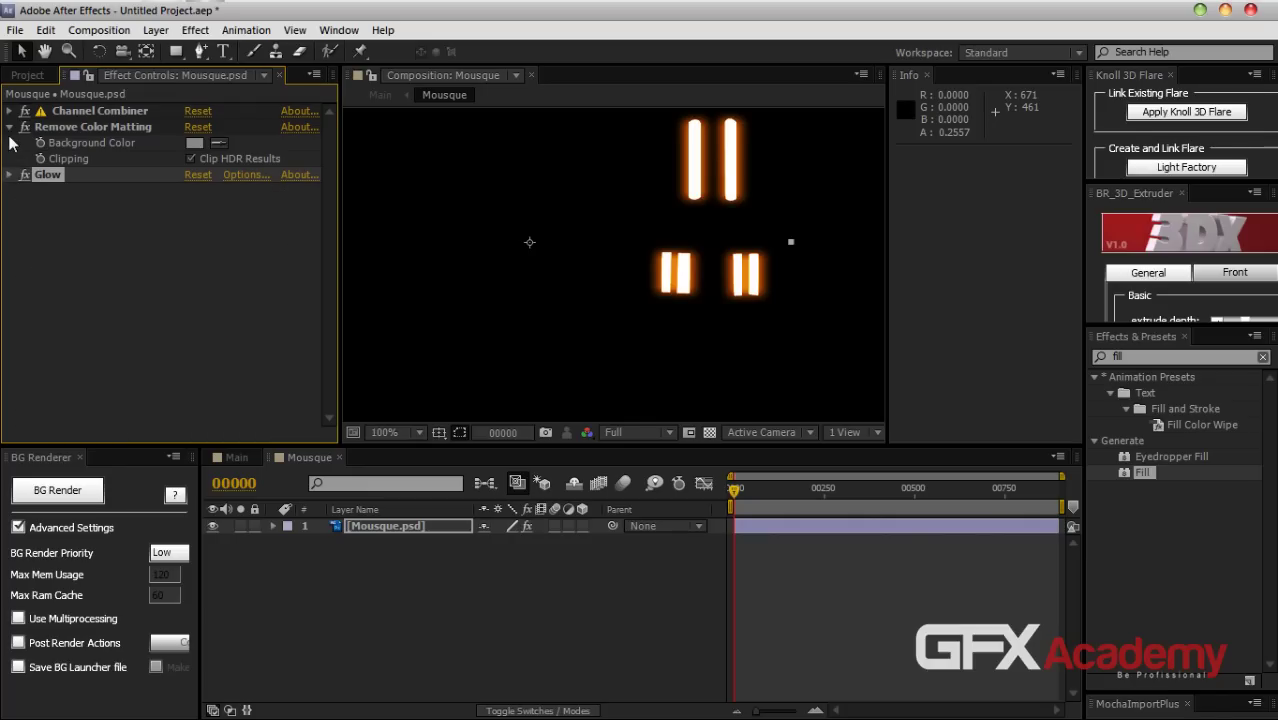
pyautogui.click(9, 127)
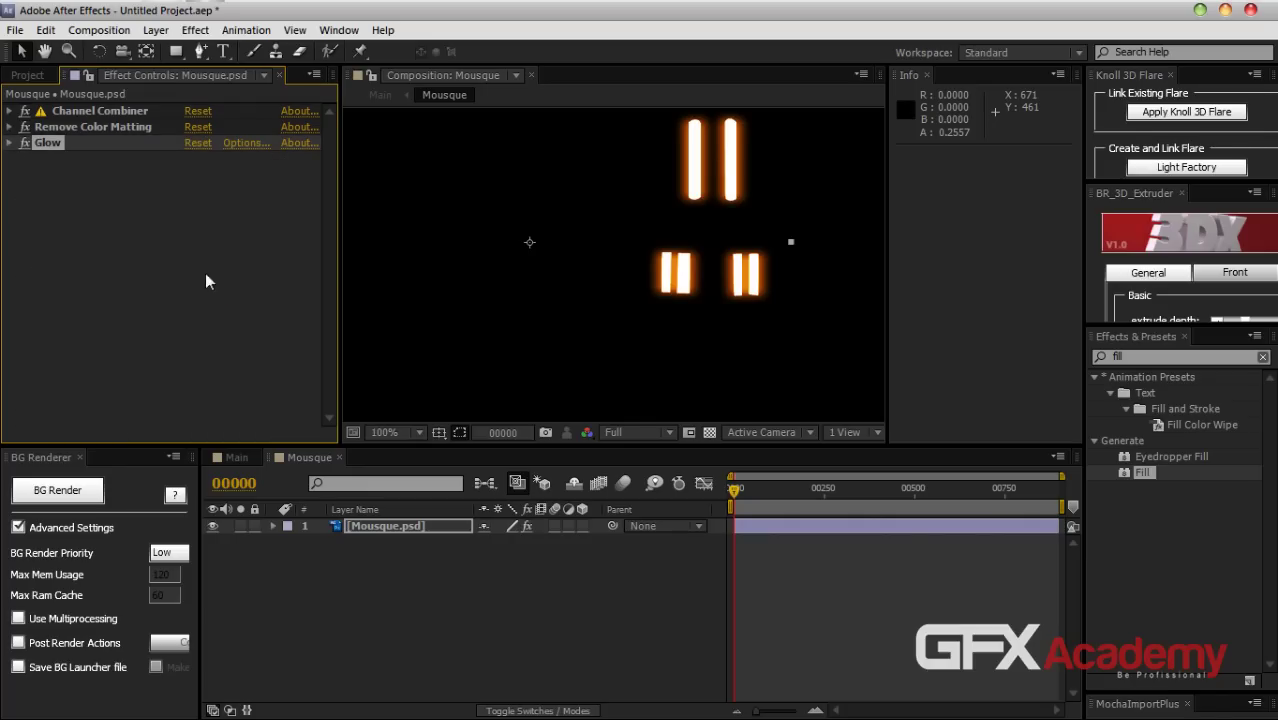
pyautogui.click(236, 457)
pyautogui.moveTo(619, 286); pyautogui.dragTo(747, 314)
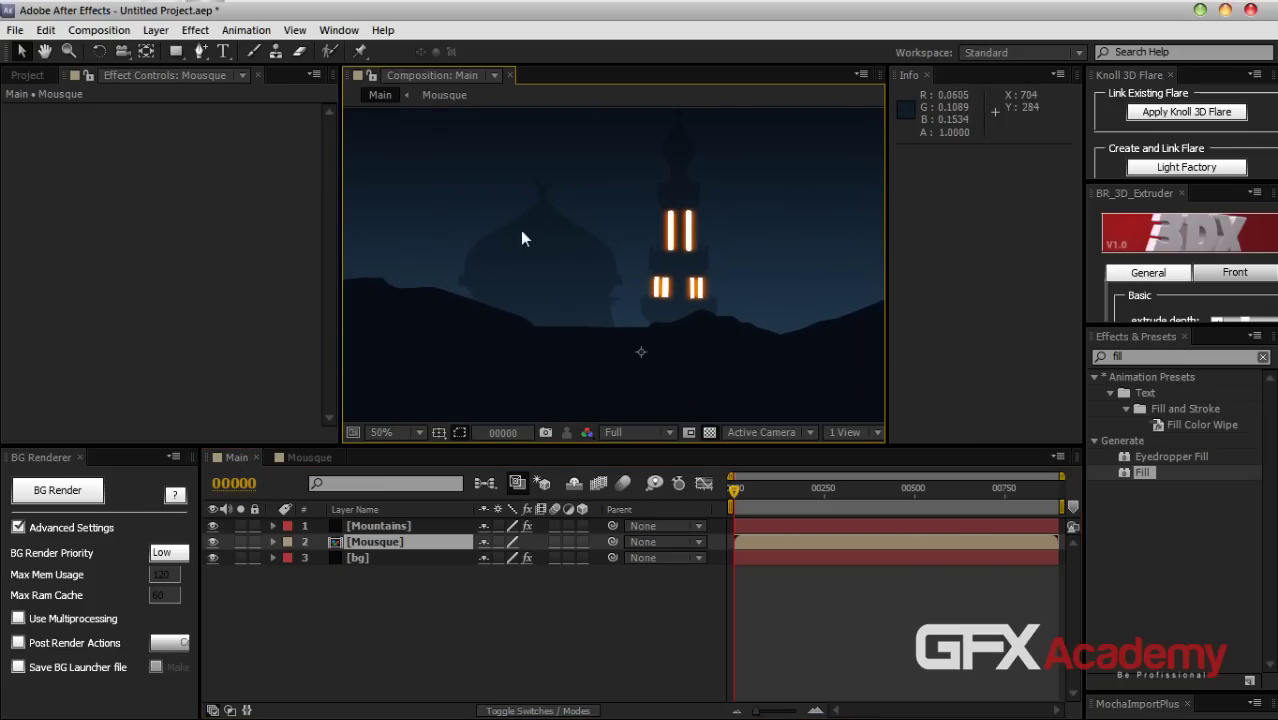
pyautogui.click(304, 457)
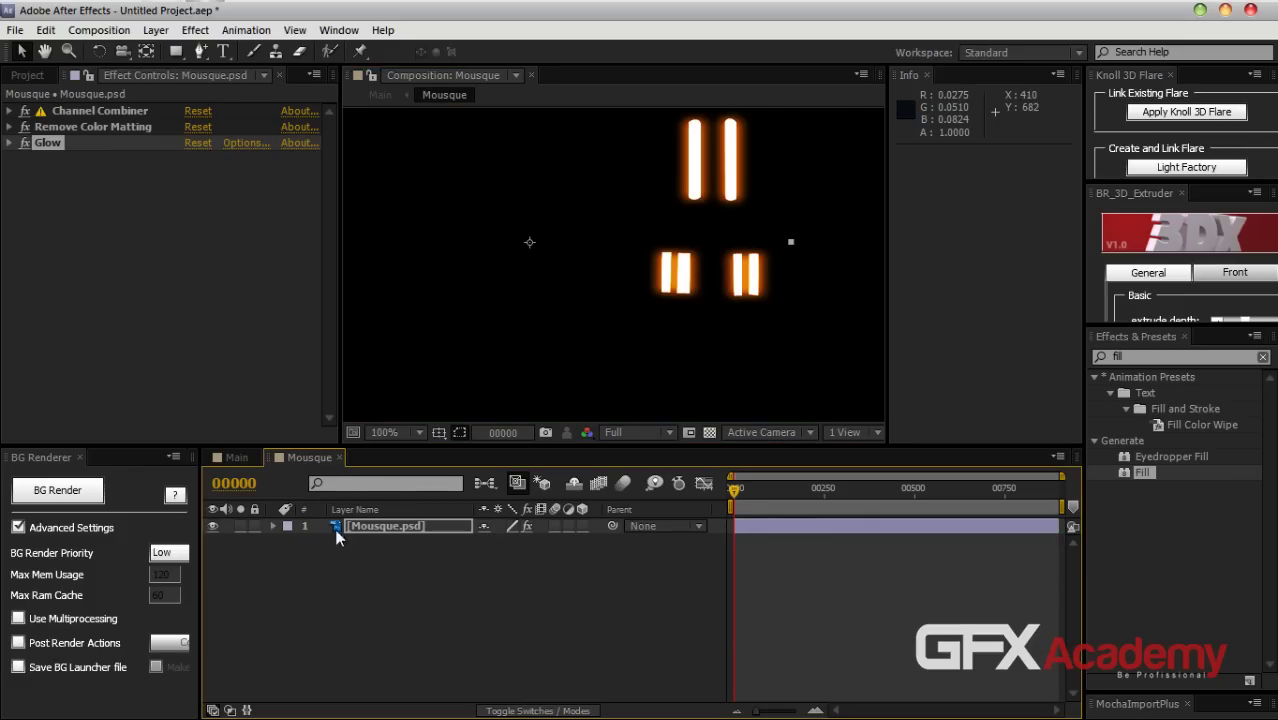
# Rename the Mousque composition in the project as Mousque-Matte
pyautogui.hotkey('ctrl', '0')
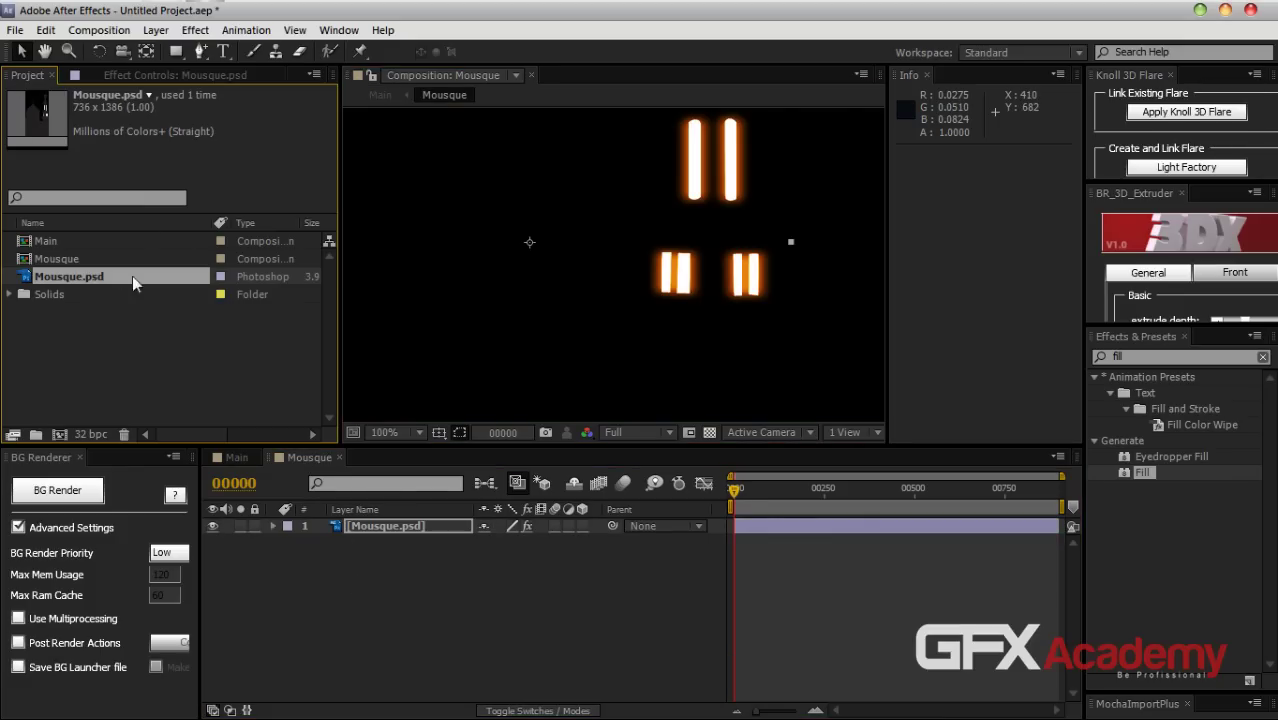
pyautogui.click(62, 262)
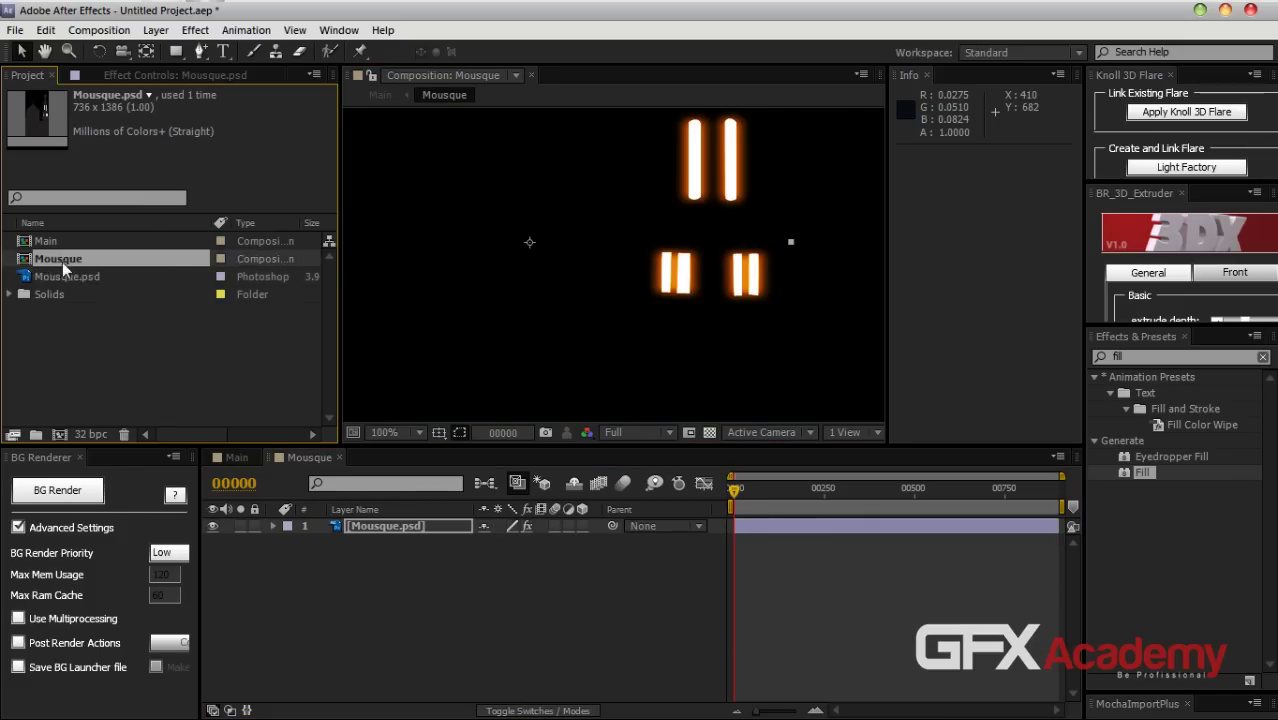
pyautogui.press('Return')
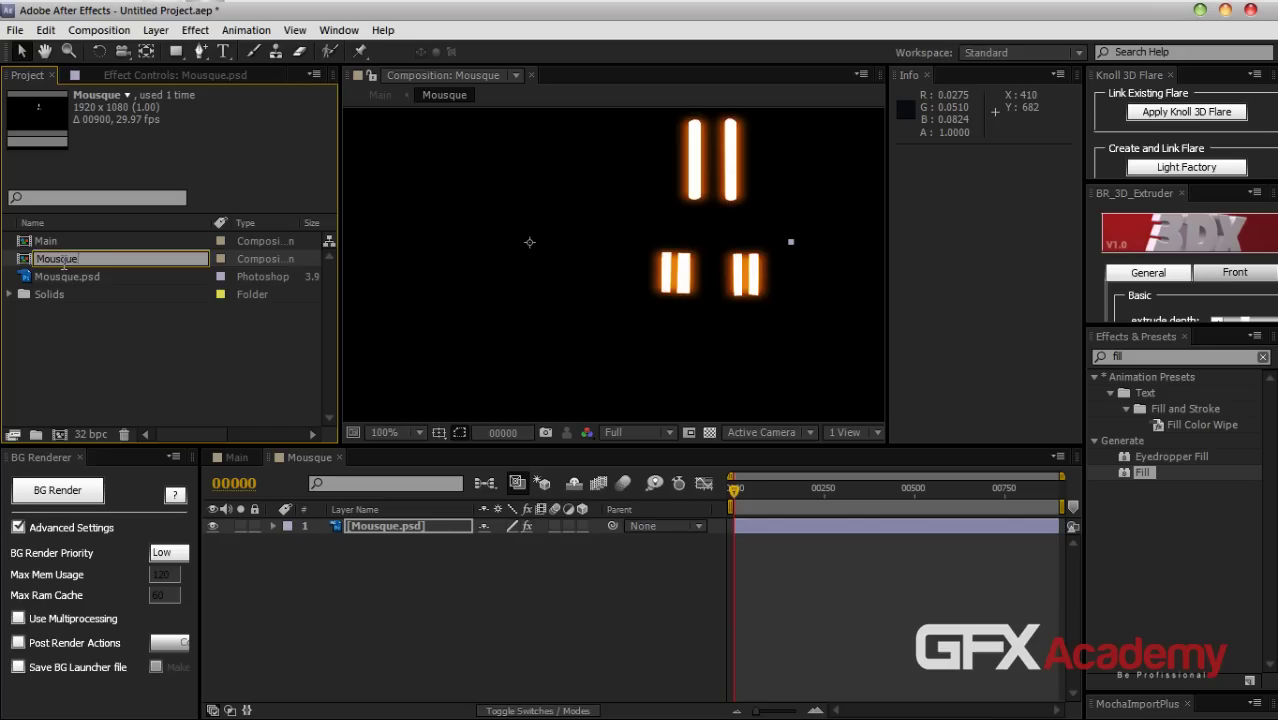
pyautogui.write('-Mat')
pyautogui.press('Return')
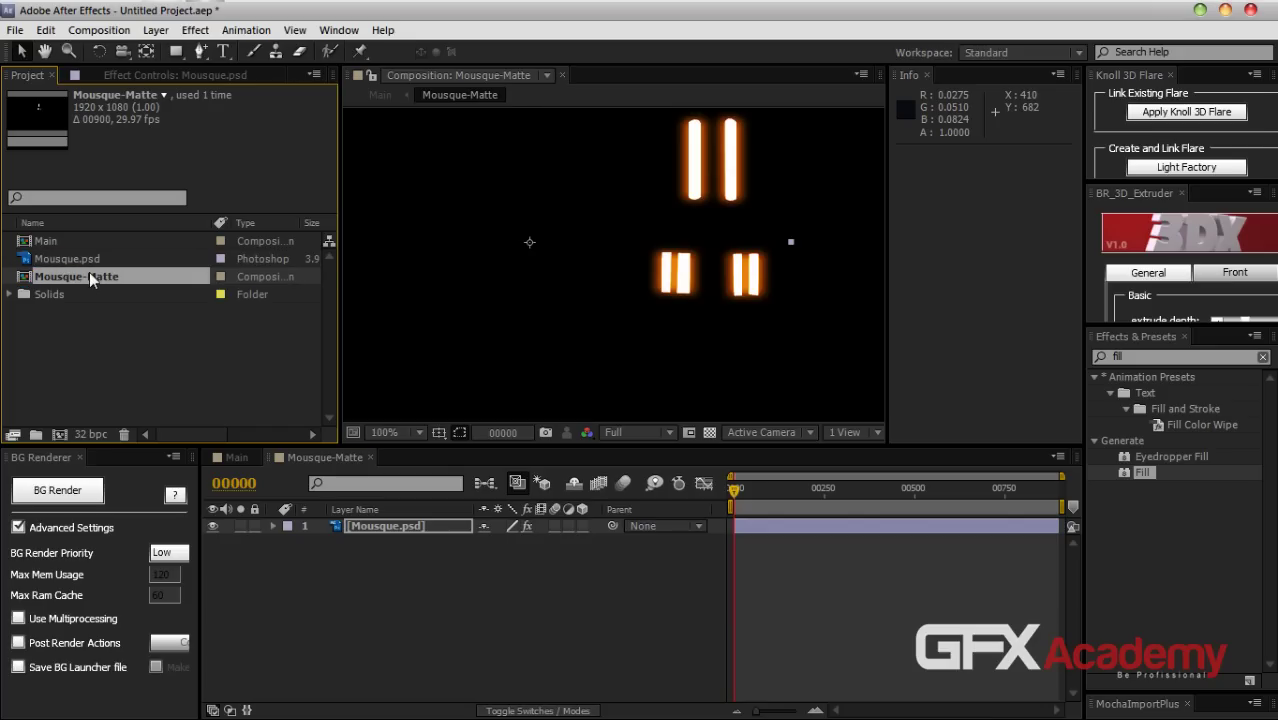
# Duplicate the Mousque-Matte composition and name the copy Mousque-Matte -Inv
pyautogui.hotkey('ctrl', 'd')
pyautogui.press('Return')
pyautogui.click(110, 296)
pyautogui.write('-Inv')
pyautogui.press('Return')
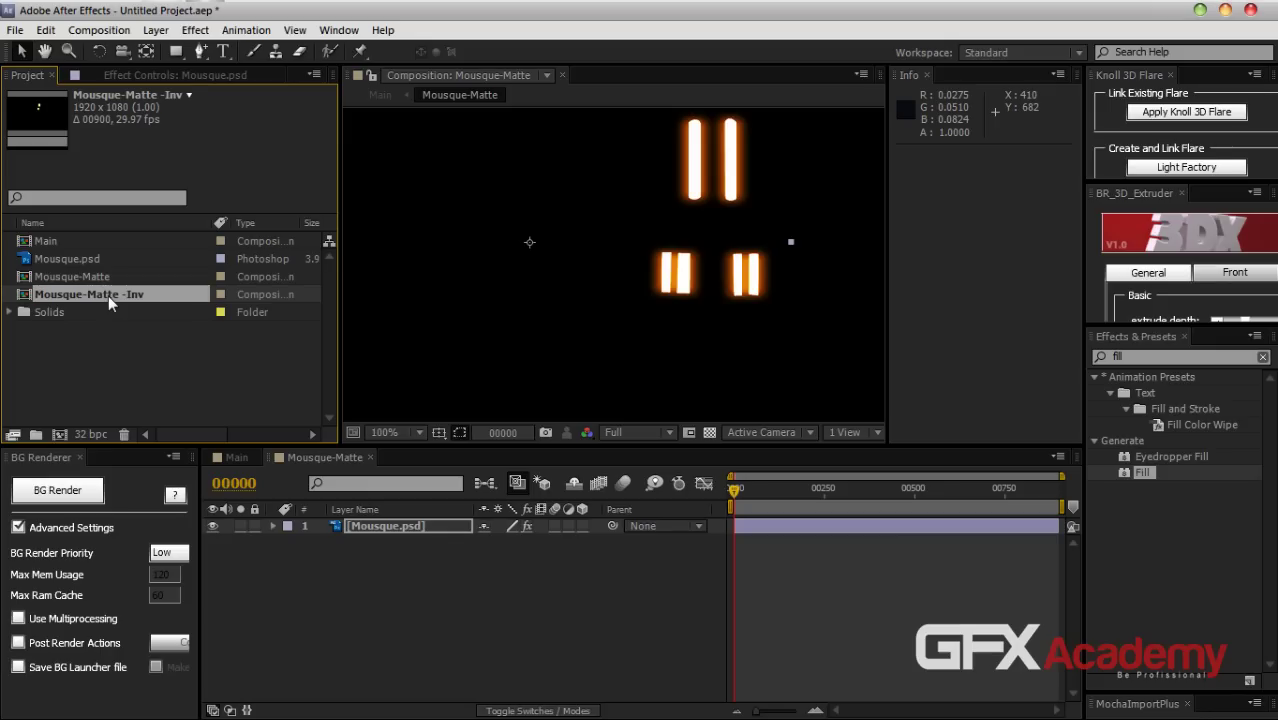
# Open the Mousque-Matte -Inv composition and delete the Glow effect from its Mousque.psd layer
pyautogui.doubleClick(108, 296)
pyautogui.click(414, 528)
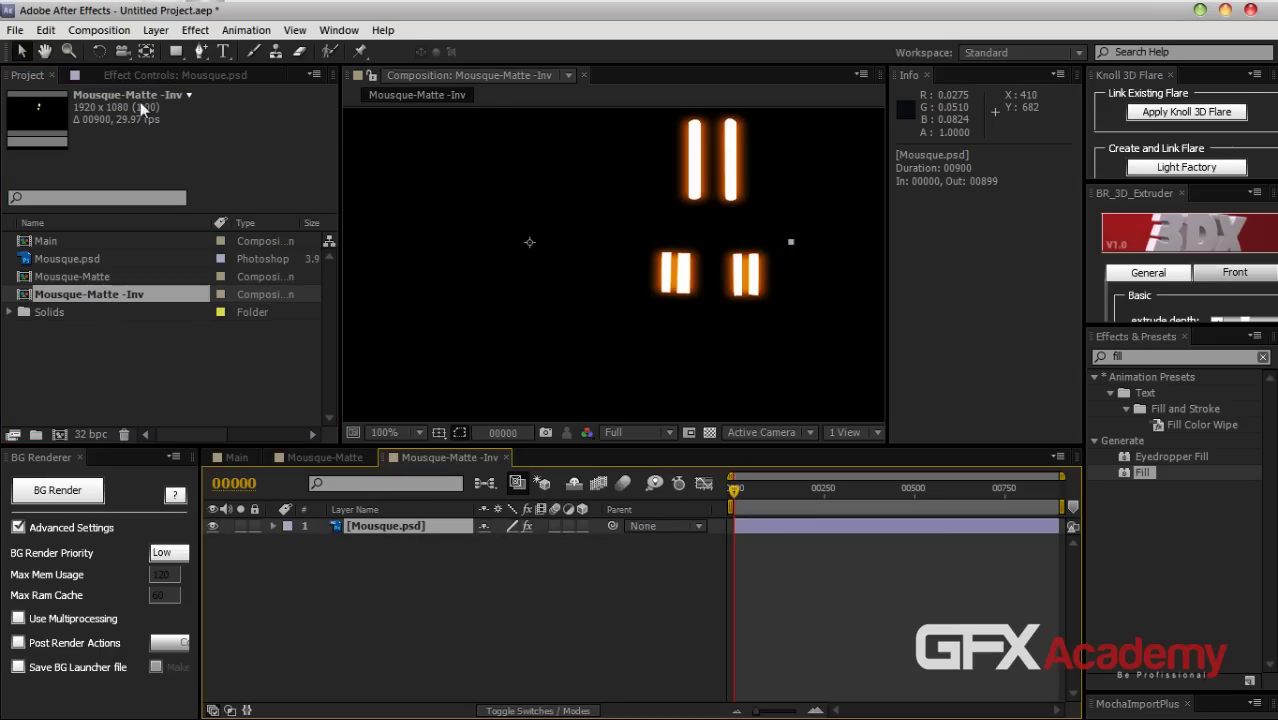
pyautogui.press('F3')
pyautogui.click(9, 239)
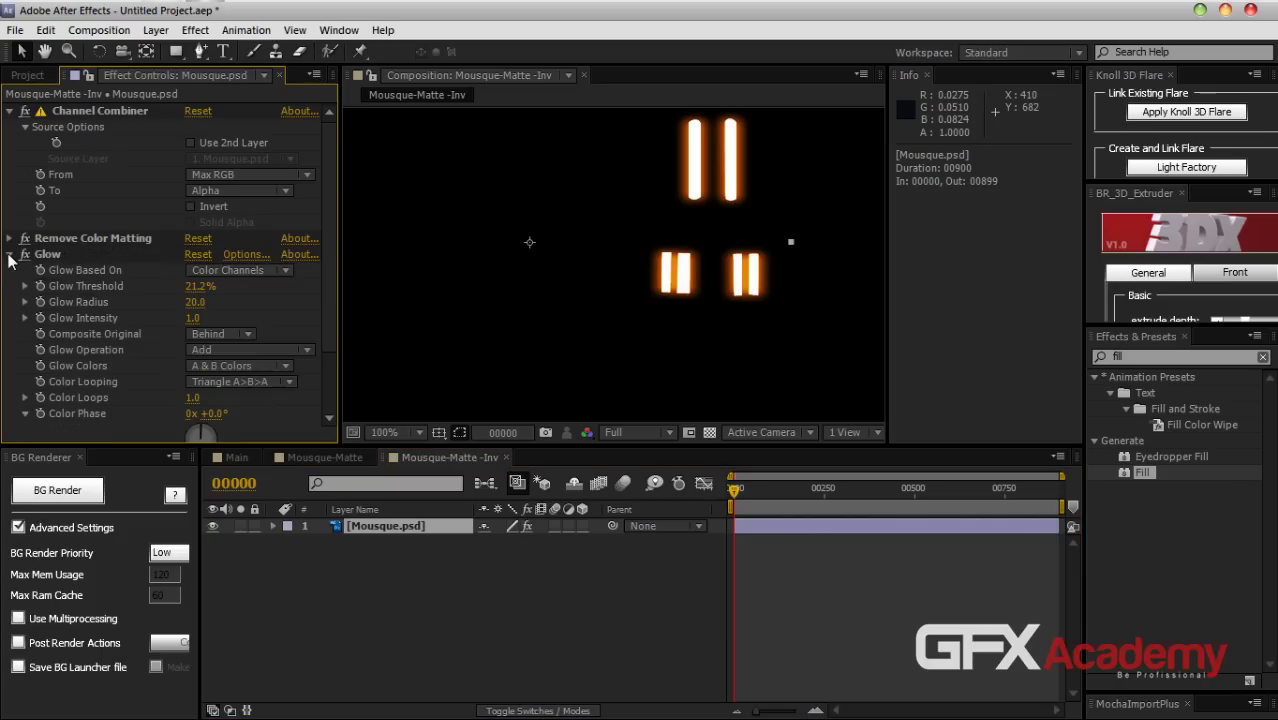
pyautogui.click(46, 253)
pyautogui.press('Delete')
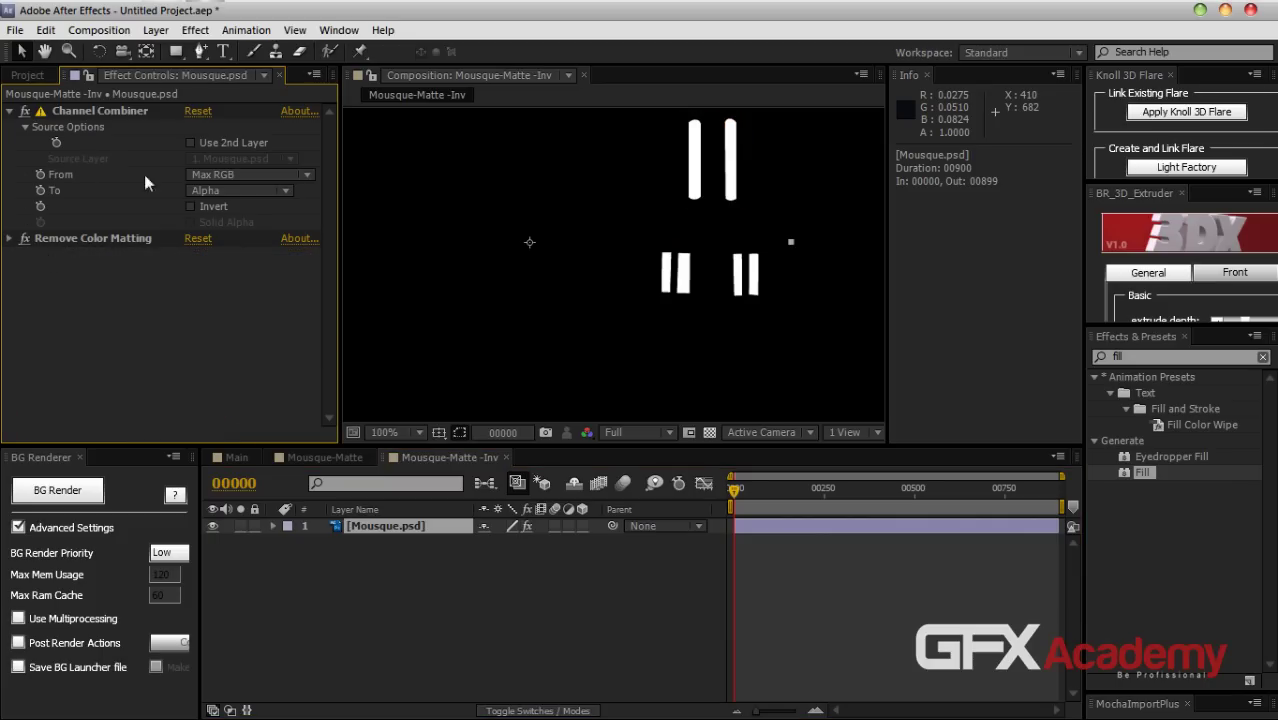
# Try inverting the Channel Combiner's alpha output and compare the image with Remove Color Matting off and on
pyautogui.click(190, 206)
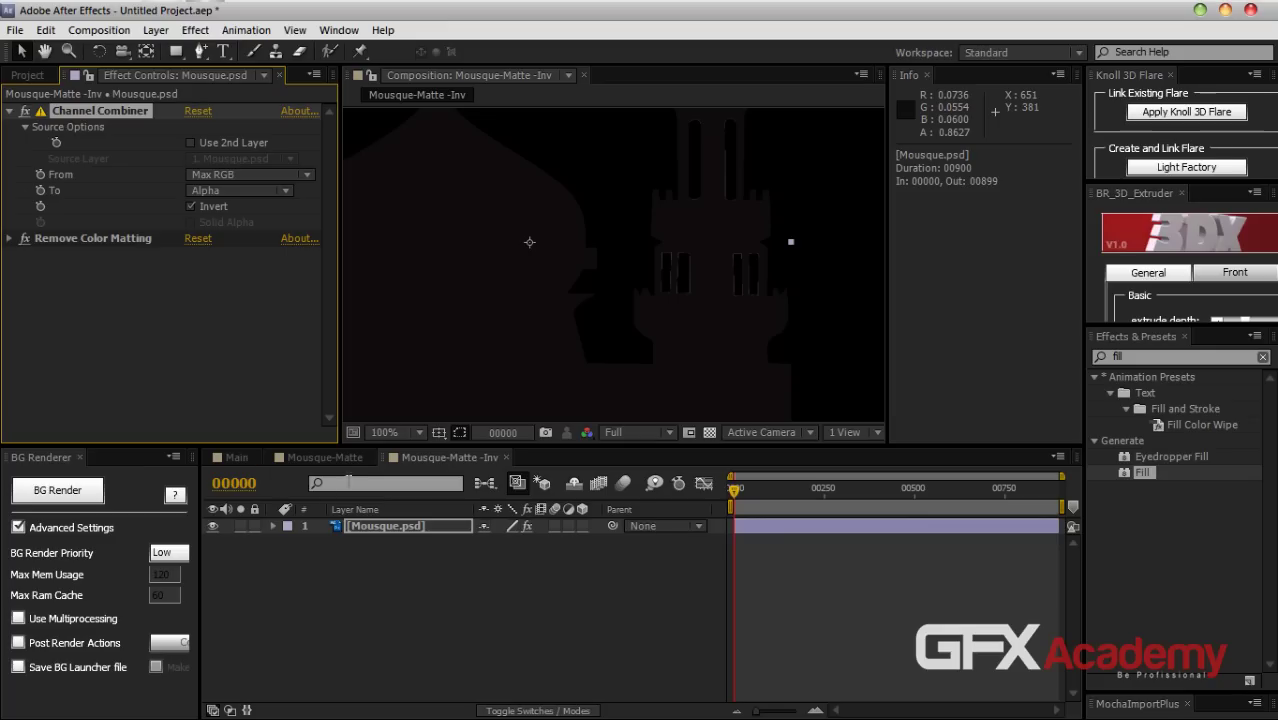
pyautogui.click(25, 238)
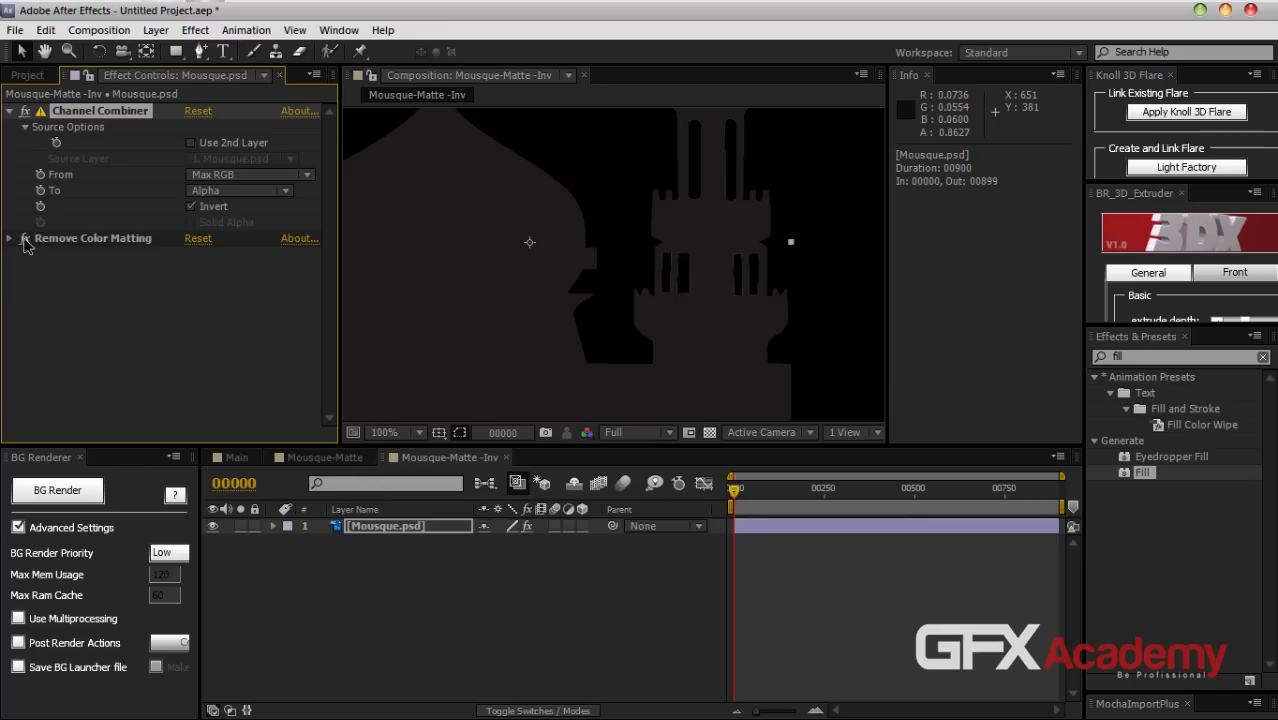
pyautogui.click(25, 238)
# Add the Mousque-Matte -Inv composition to Main as a layer between Mountains and Mousque-Matte
pyautogui.click(234, 457)
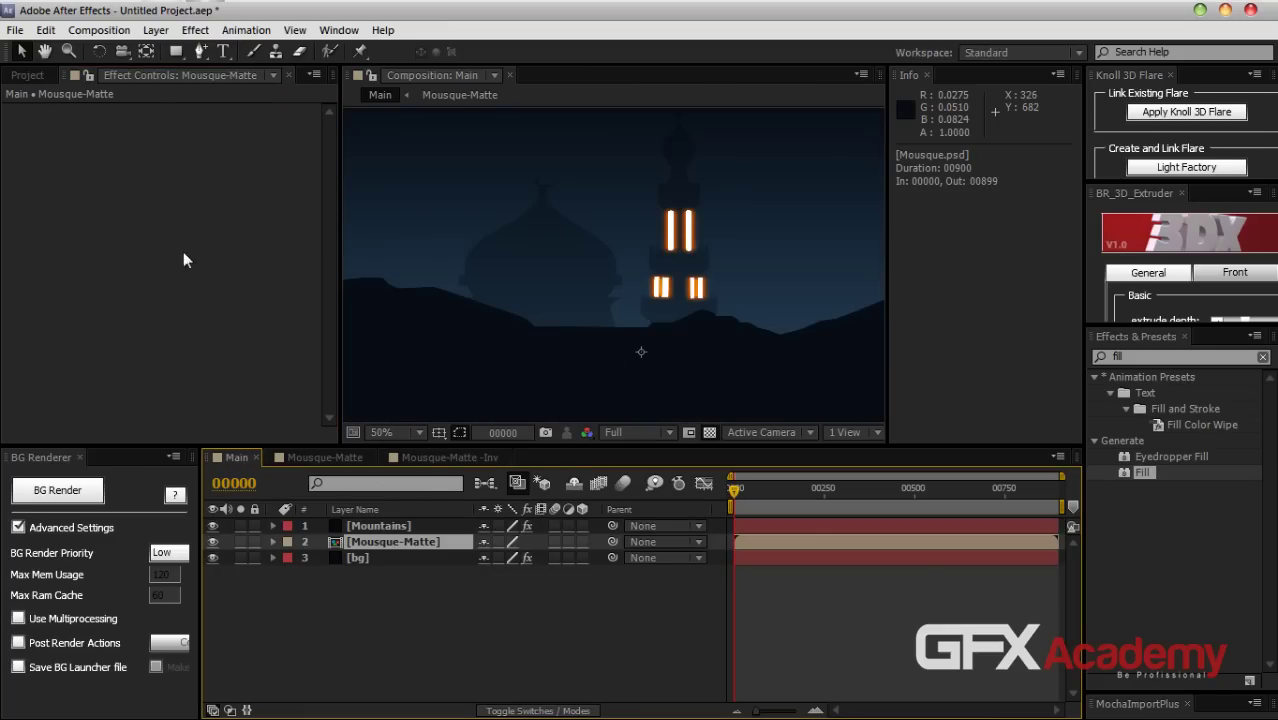
pyautogui.click(27, 75)
pyautogui.moveTo(107, 296); pyautogui.dragTo(389, 531)
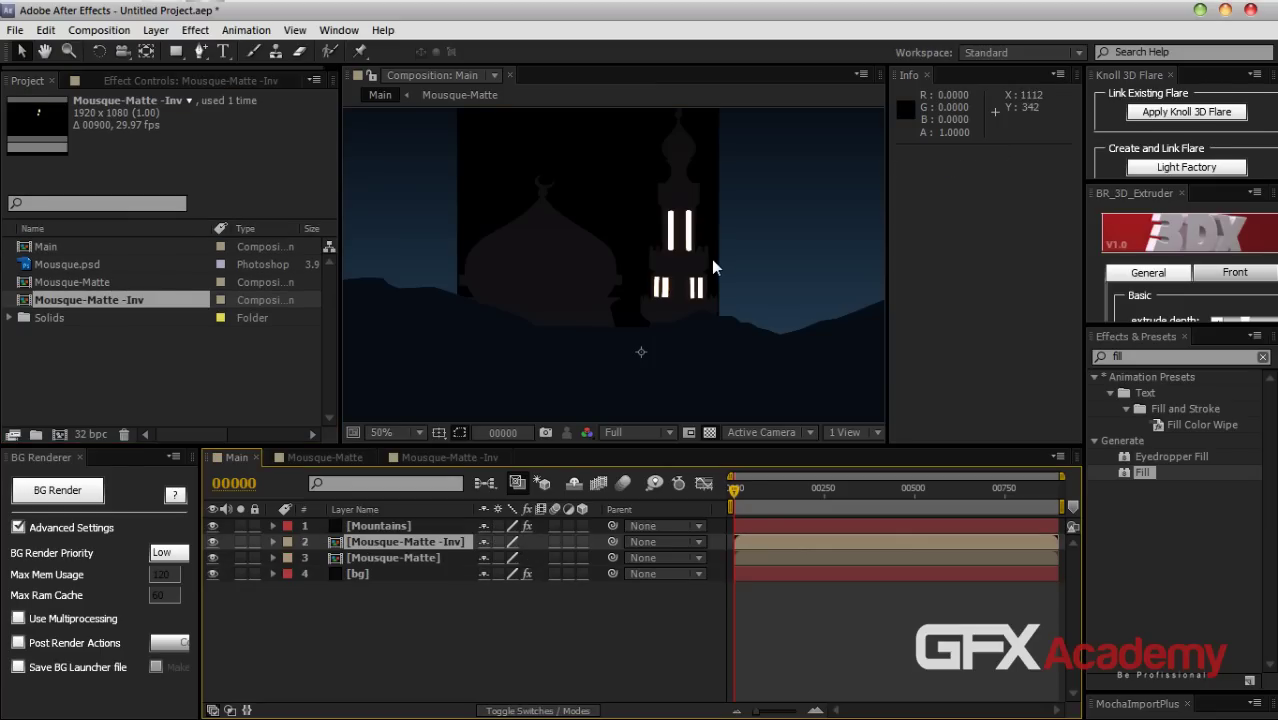
# Inspect the mosque up close in Main and check Mousque-Matte -Inv against the transparency grid
pyautogui.press('.')
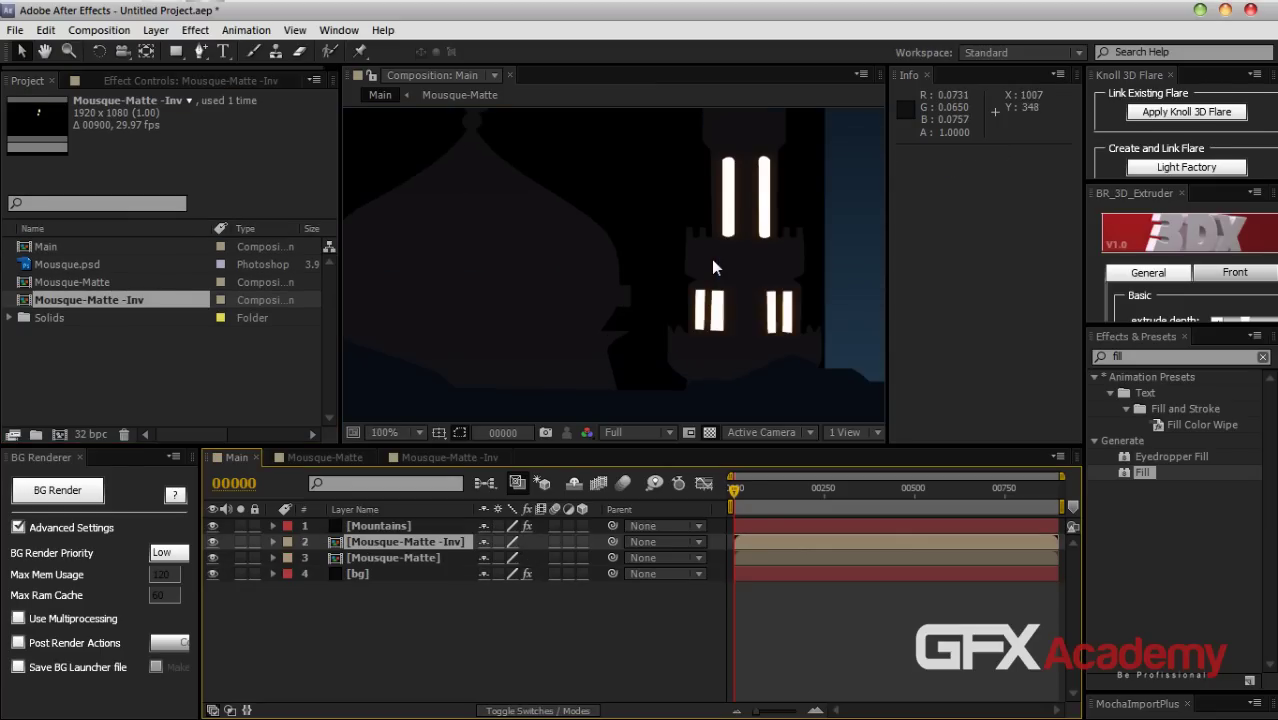
pyautogui.click(418, 457)
pyautogui.click(711, 433)
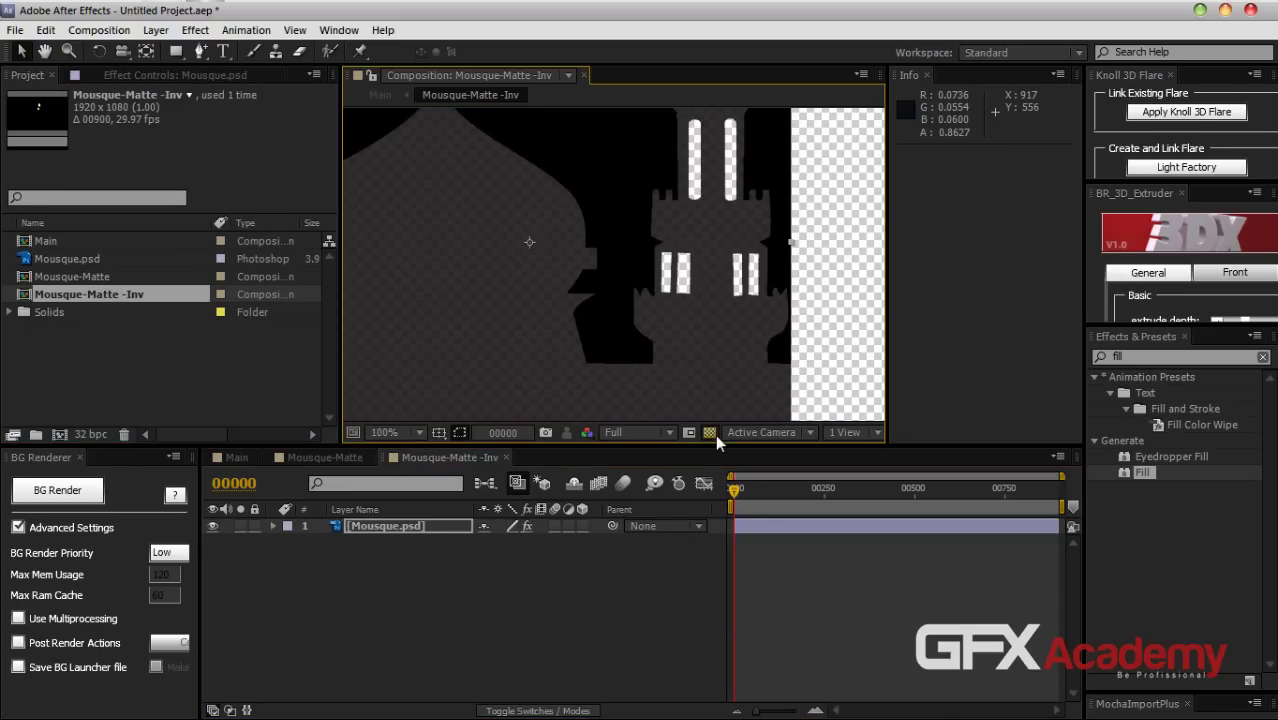
pyautogui.press(',')
pyautogui.moveTo(593, 226); pyautogui.dragTo(593, 308)
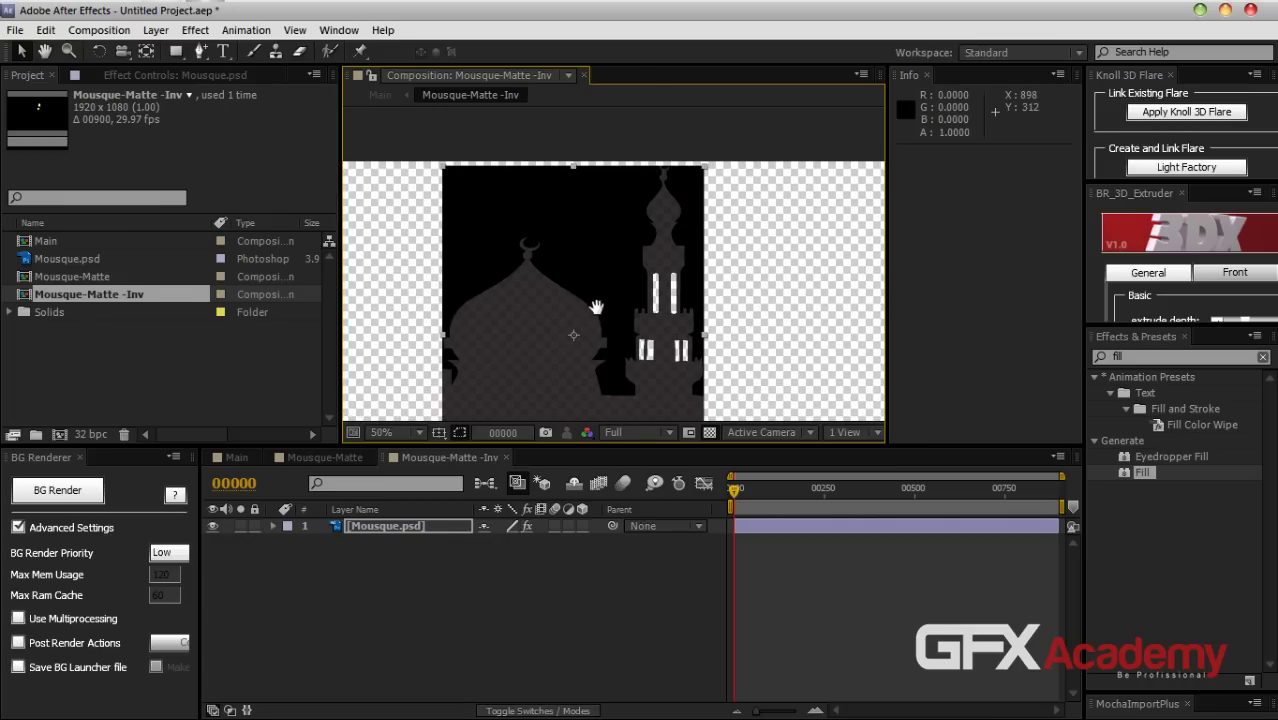
# Set the Remove Color Matting background color to black, 000000, on the Mousque.psd layer
pyautogui.click(180, 76)
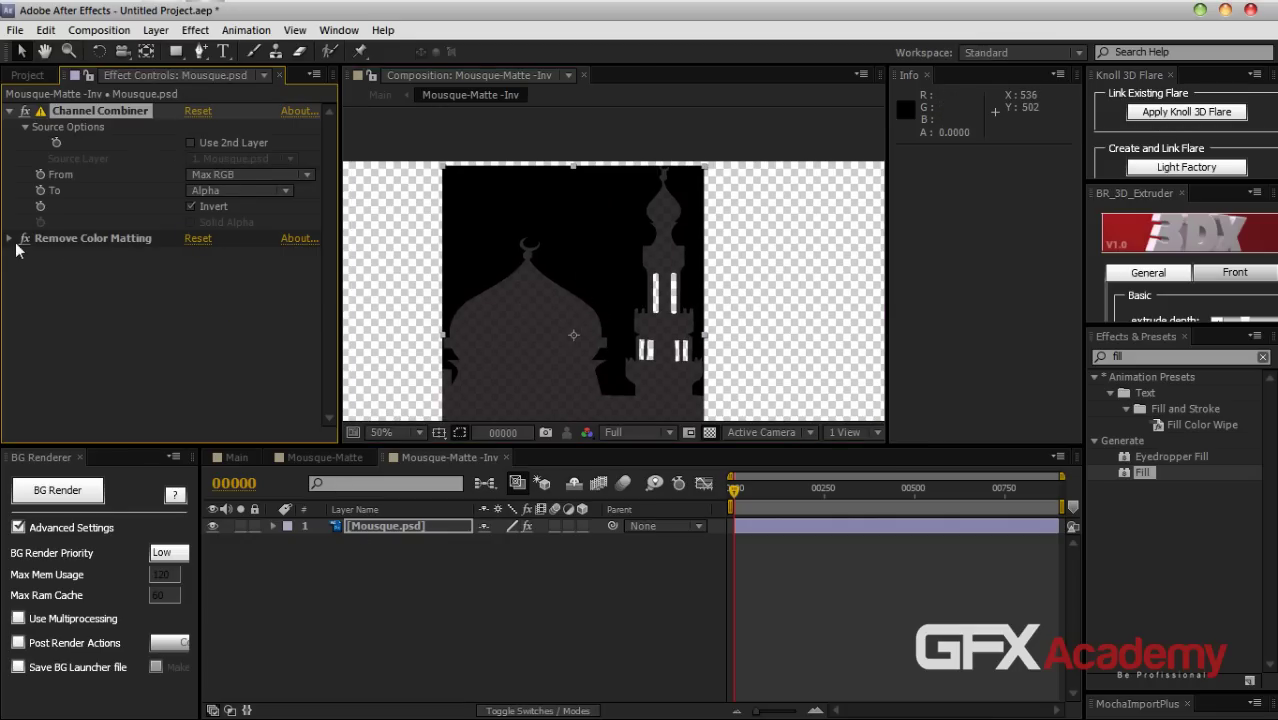
pyautogui.click(10, 238)
pyautogui.click(192, 255)
pyautogui.moveTo(140, 385); pyautogui.dragTo(3, 672)
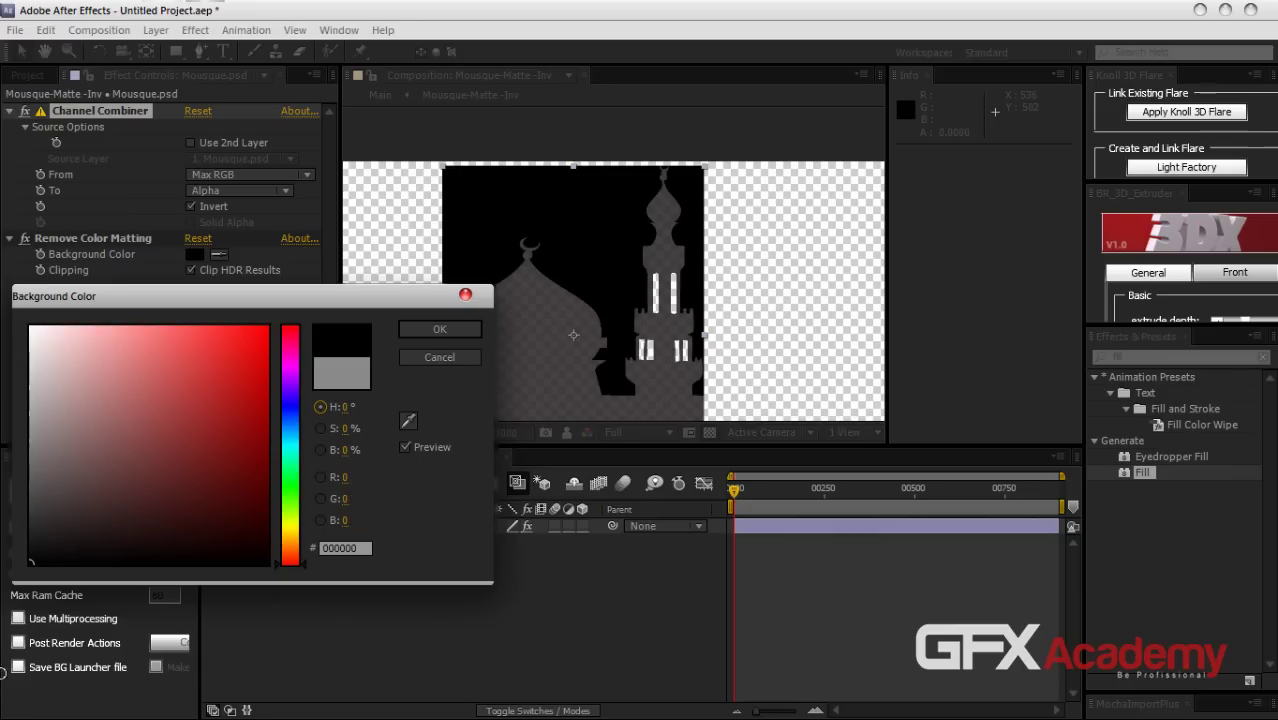
pyautogui.click(432, 329)
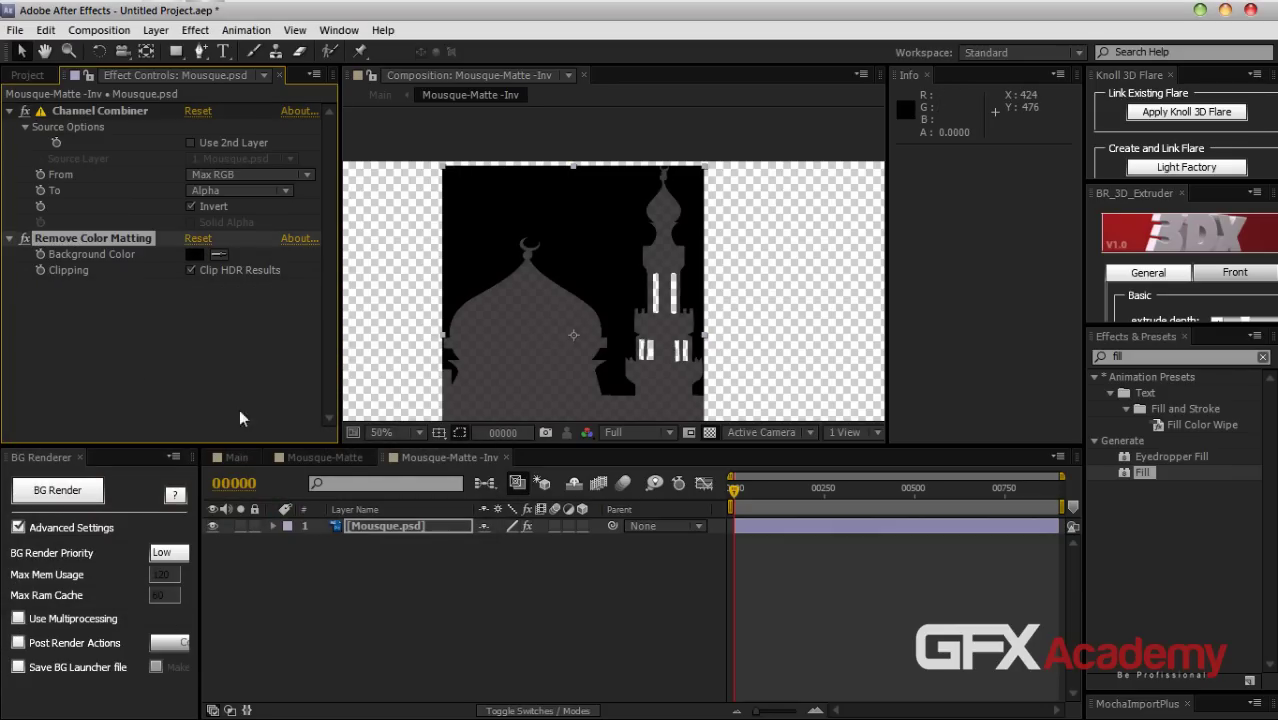
# Delete the Channel Combiner and Remove Color Matting effects from the Mousque.psd layer in Mousque-Matte -Inv
pyautogui.click(70, 110)
pyautogui.press('Delete')
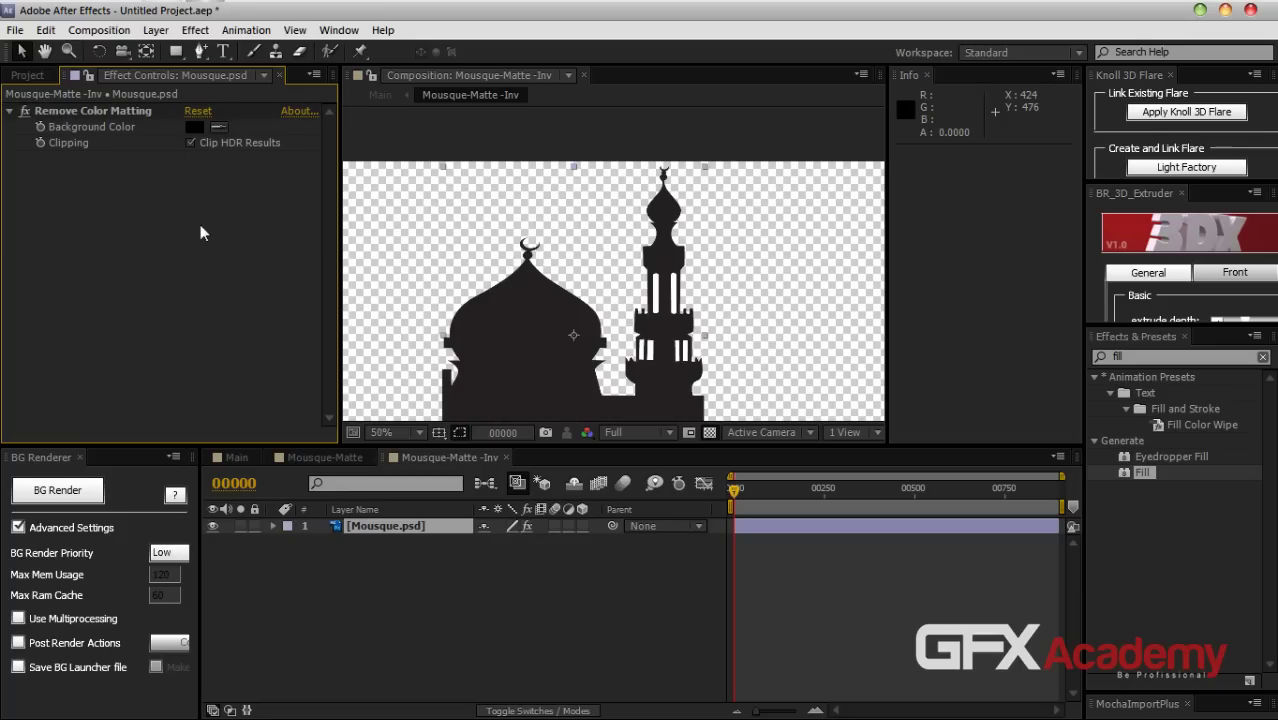
pyautogui.moveTo(640, 332); pyautogui.dragTo(658, 278)
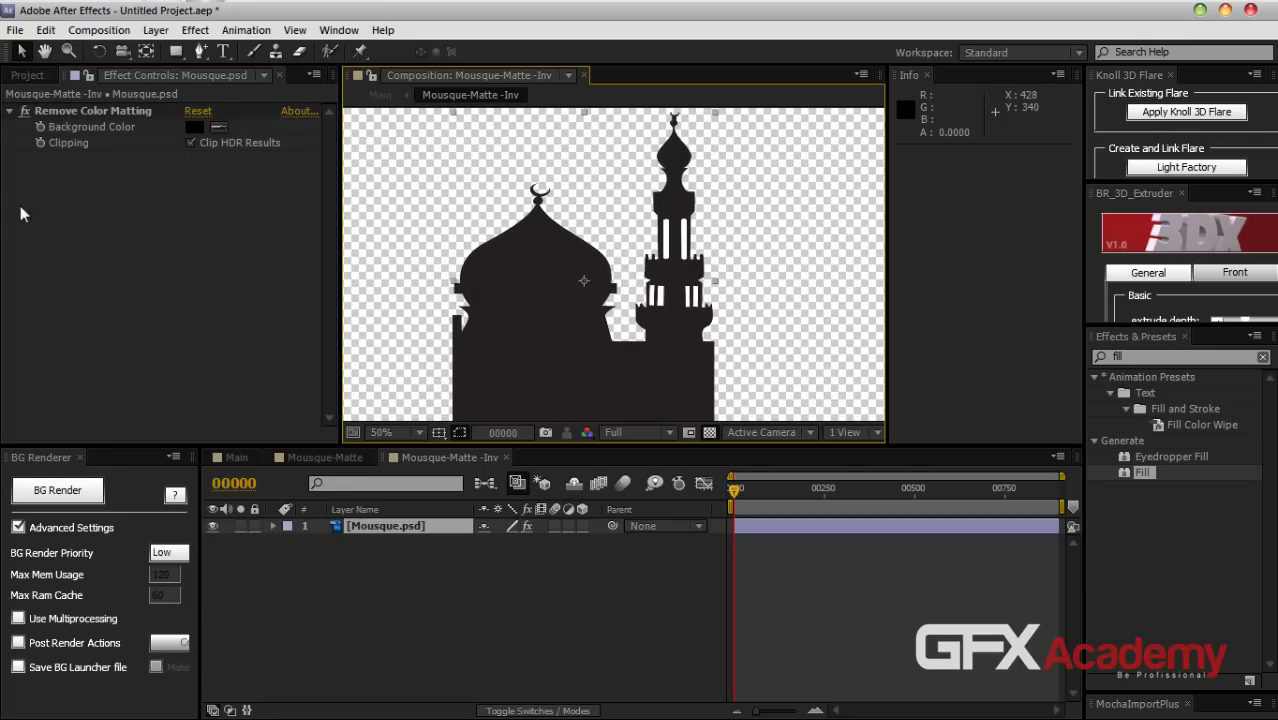
pyautogui.press('Delete')
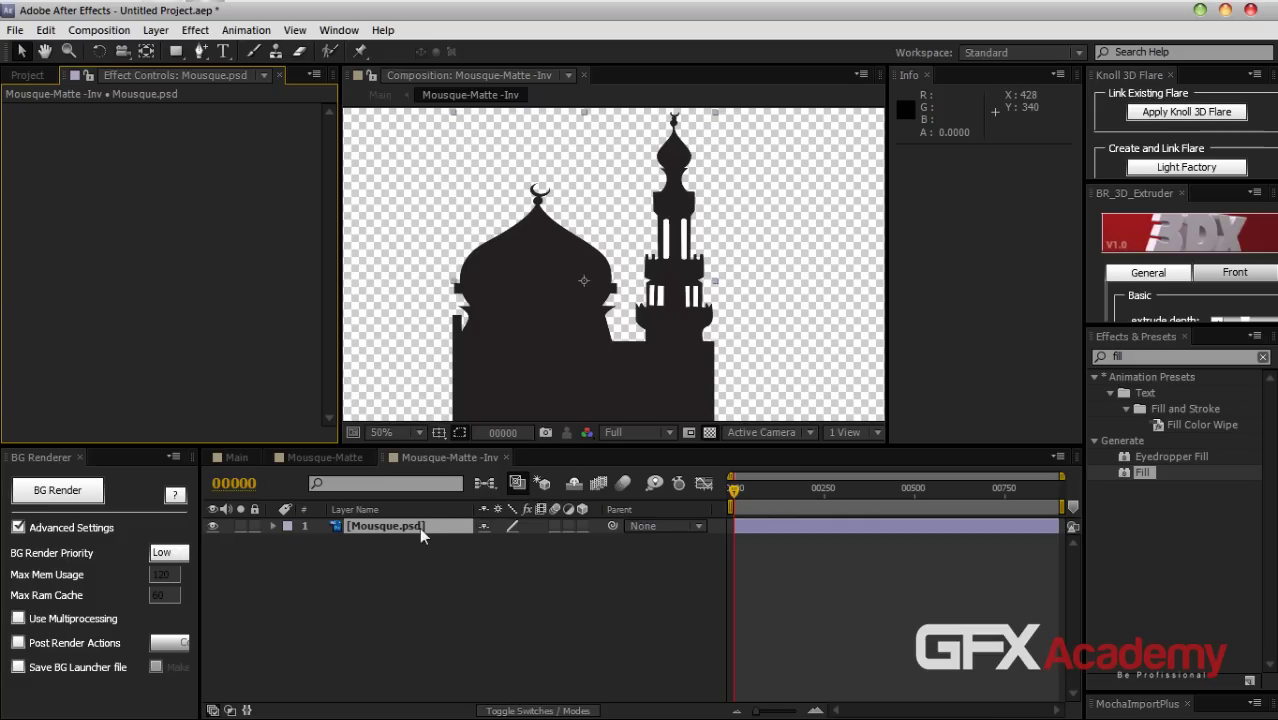
# Apply the Fill effect to the Mousque.psd layer and set its color to the dark blue 0B111D
pyautogui.moveTo(1140, 472); pyautogui.dragTo(397, 527)
pyautogui.click(195, 160)
pyautogui.moveTo(294, 488); pyautogui.dragTo(287, 439)
pyautogui.moveTo(224, 541); pyautogui.dragTo(179, 537)
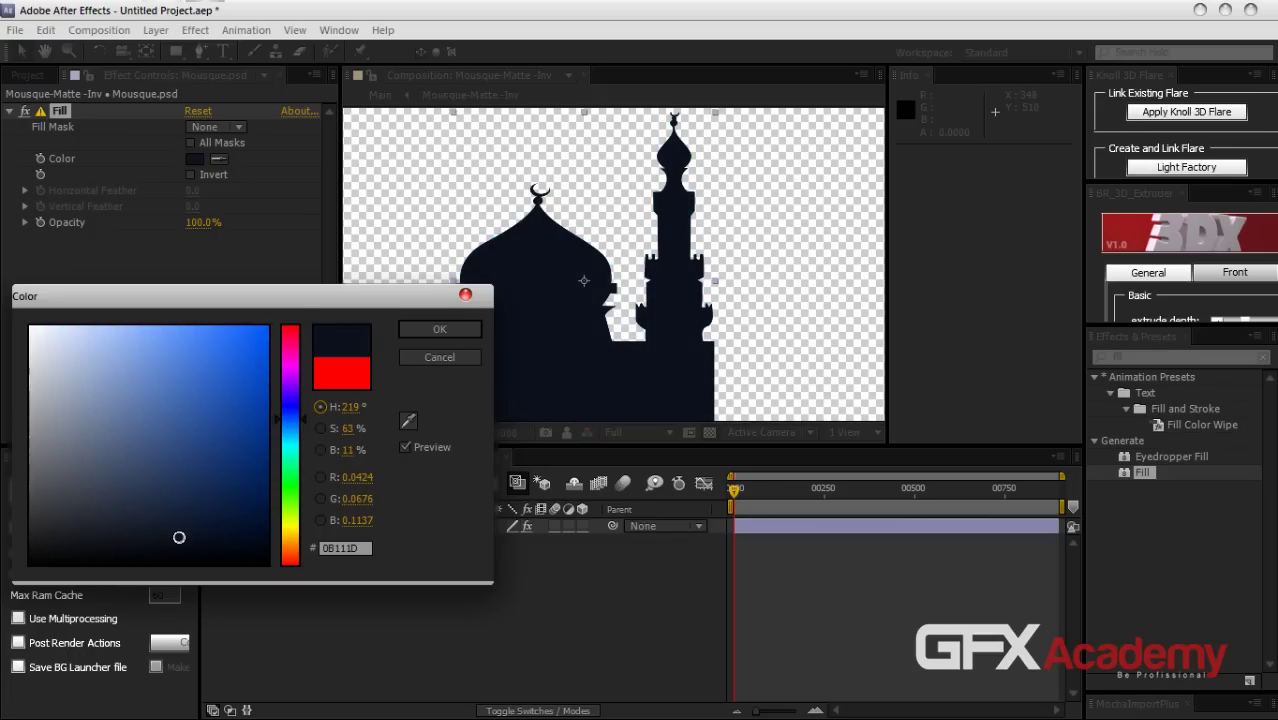
pyautogui.press('Return')
# Close both mosque compositions, move the Mousque-Matte -Inv layer below Mousque-Matte in Main, and view the scene in an enlarged viewer
pyautogui.click(508, 457)
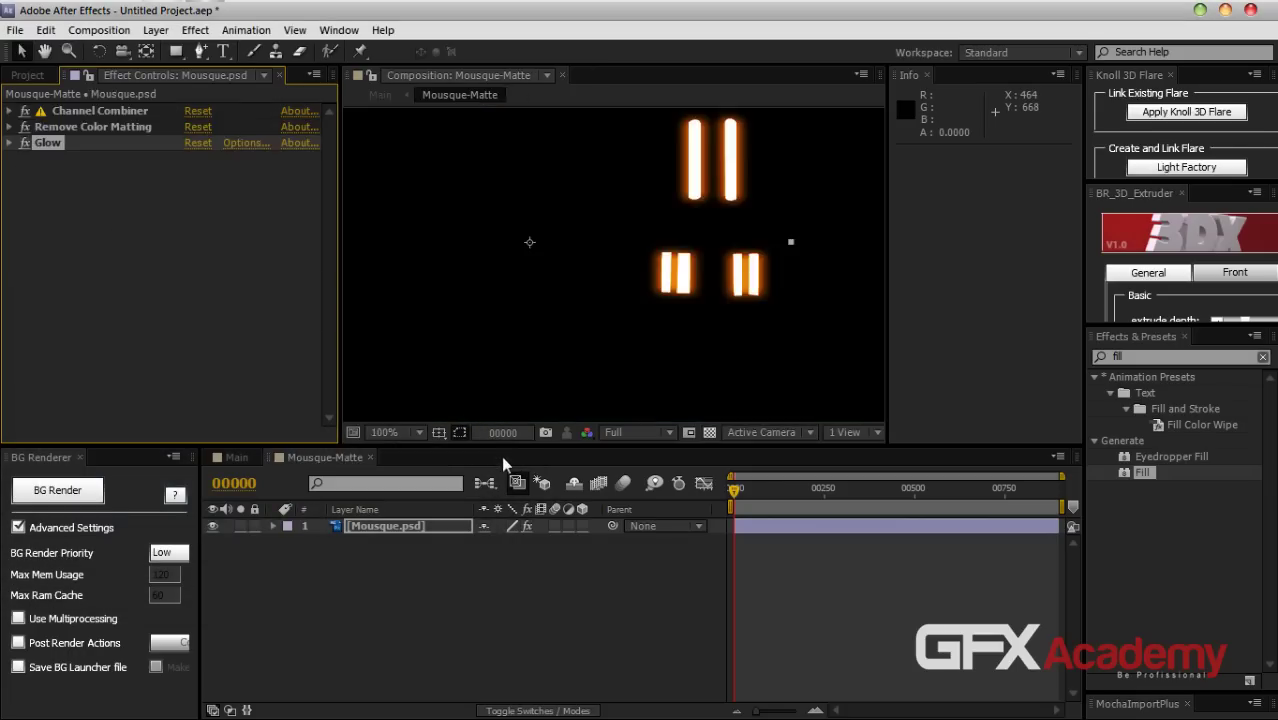
pyautogui.click(369, 458)
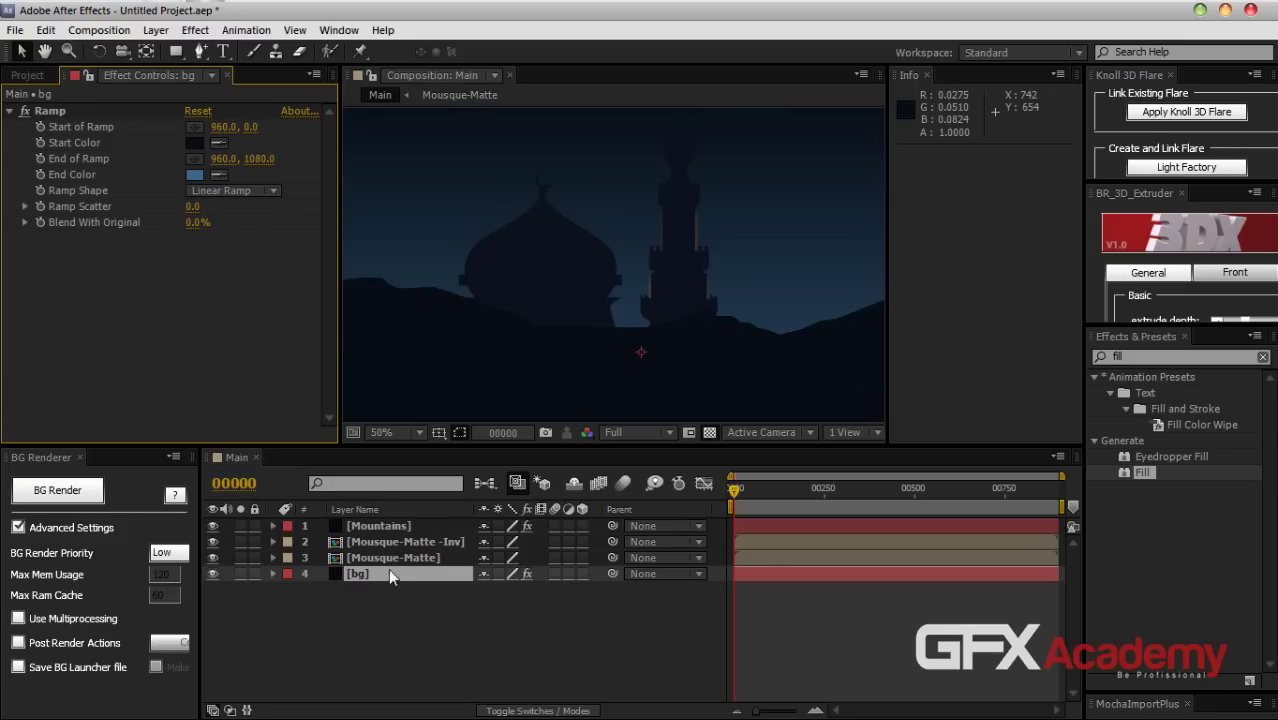
pyautogui.moveTo(387, 540); pyautogui.dragTo(386, 564)
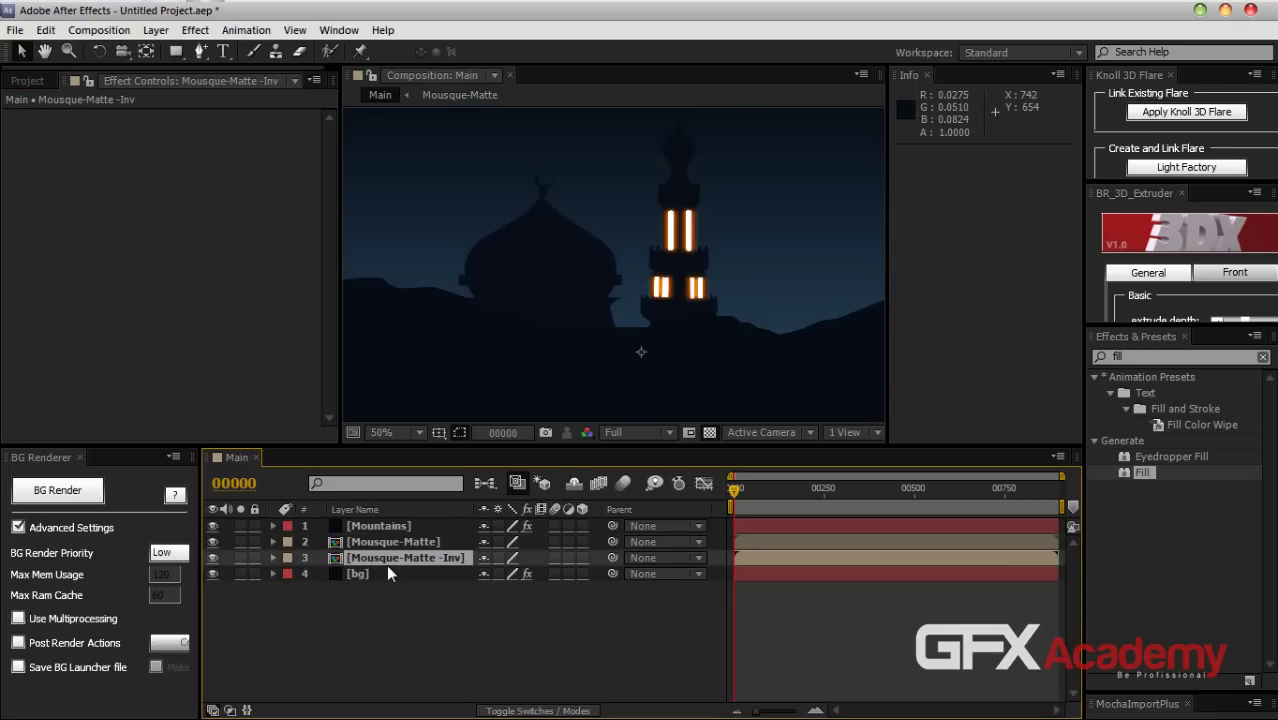
pyautogui.click(387, 597)
pyautogui.moveTo(585, 254); pyautogui.dragTo(575, 296)
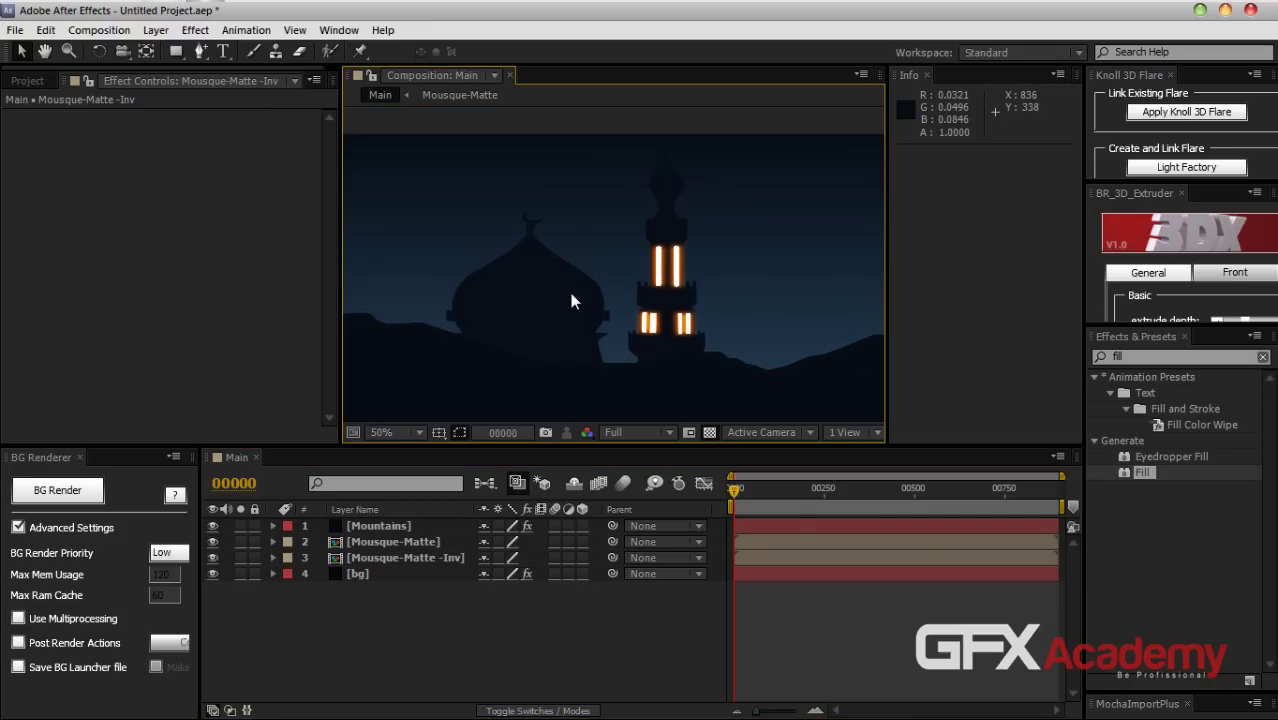
pyautogui.click(929, 76)
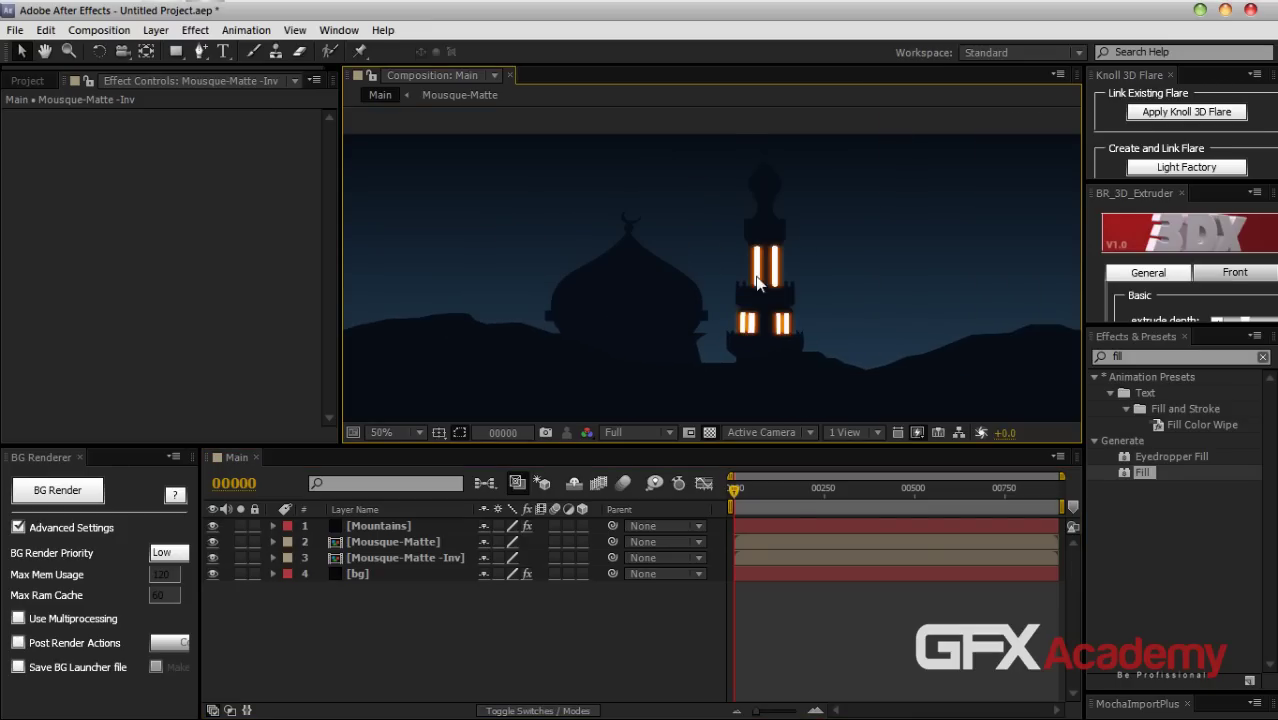
pyautogui.scroll(-2, 751, 278)
# Link the Scale of Mousque-Matte -Inv to the Scale of Mousque-Matte with an expression
pyautogui.click(401, 557)
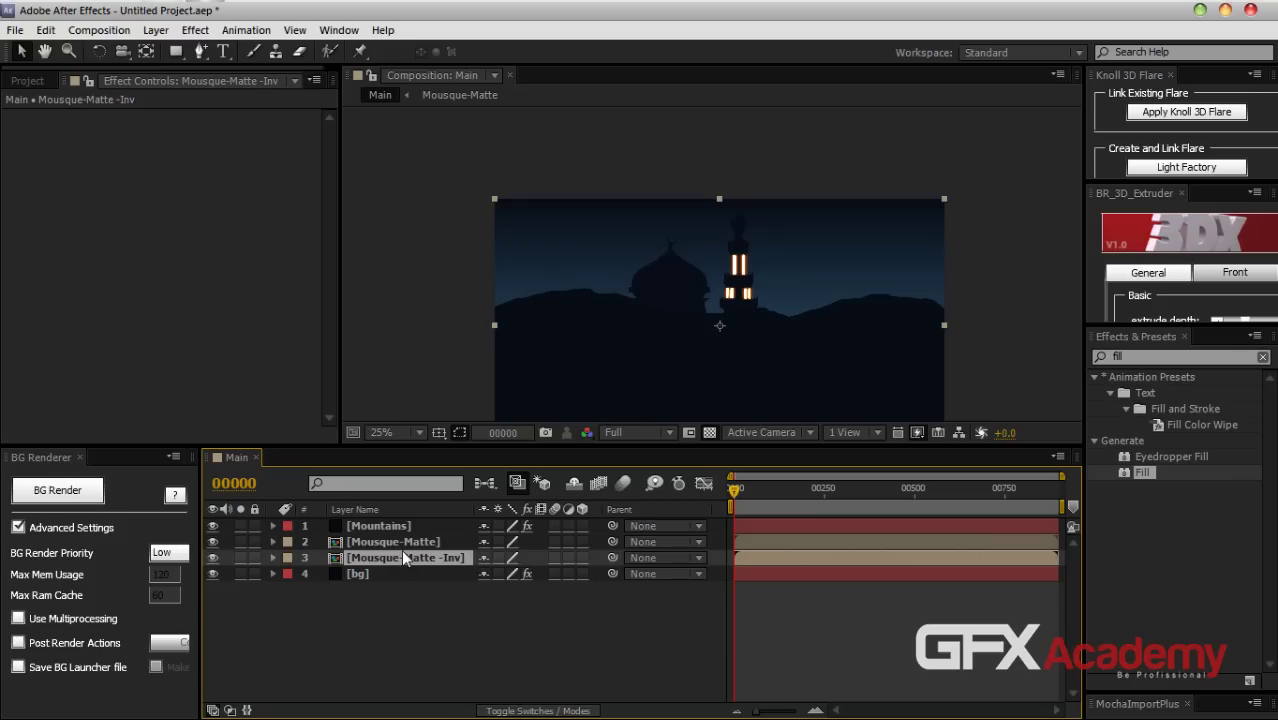
pyautogui.press('s')
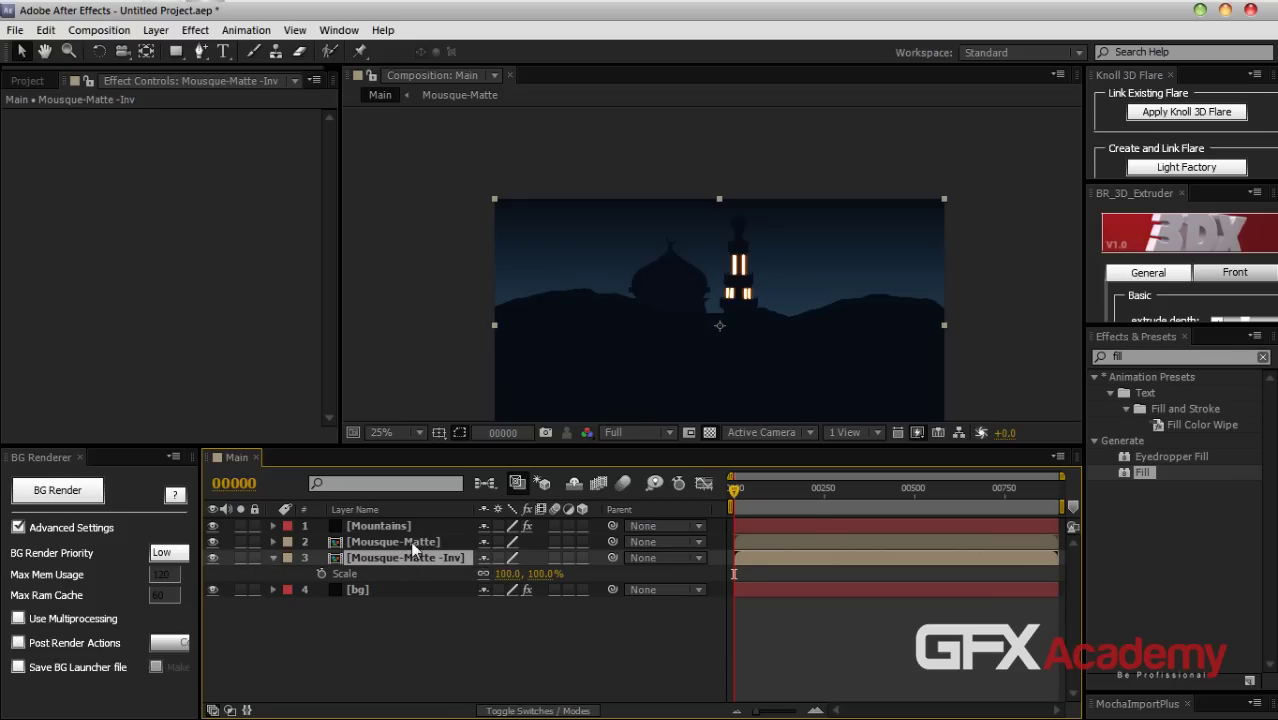
pyautogui.click(410, 541)
pyautogui.press('s')
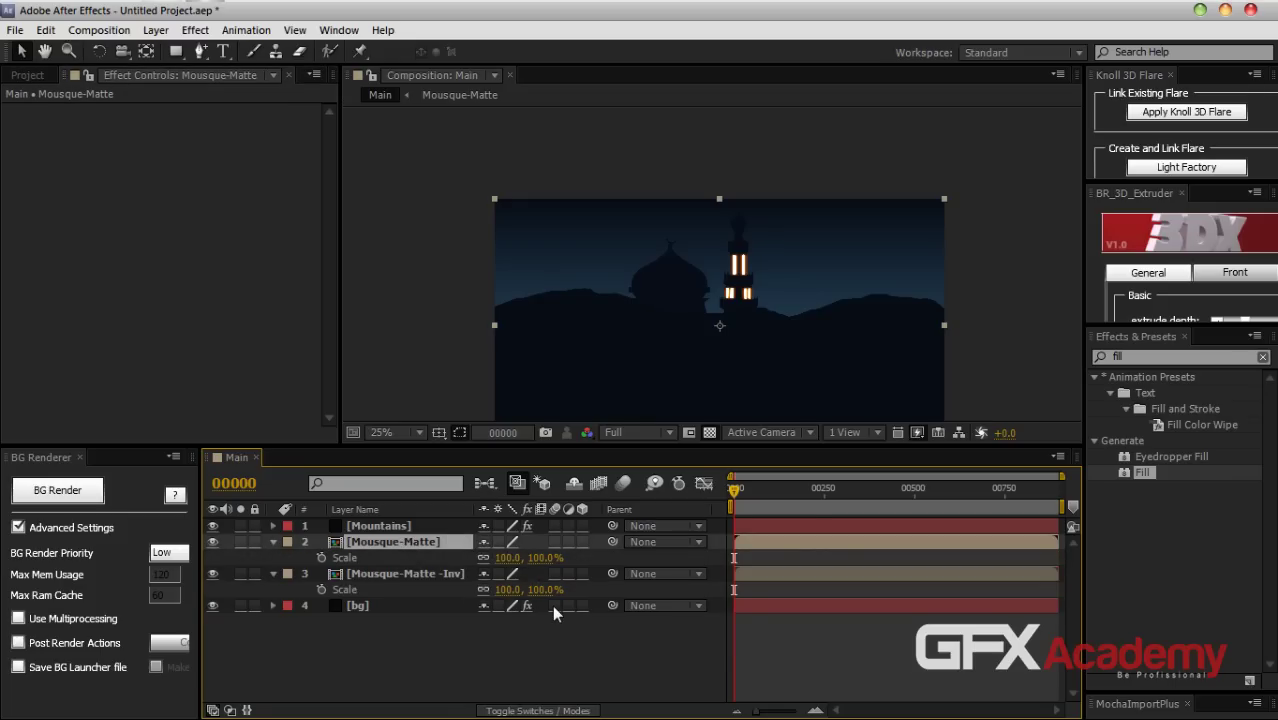
pyautogui.keyDown('alt'); pyautogui.click(322, 590); pyautogui.keyUp('alt')
pyautogui.moveTo(499, 606); pyautogui.dragTo(400, 560)
pyautogui.click(436, 656)
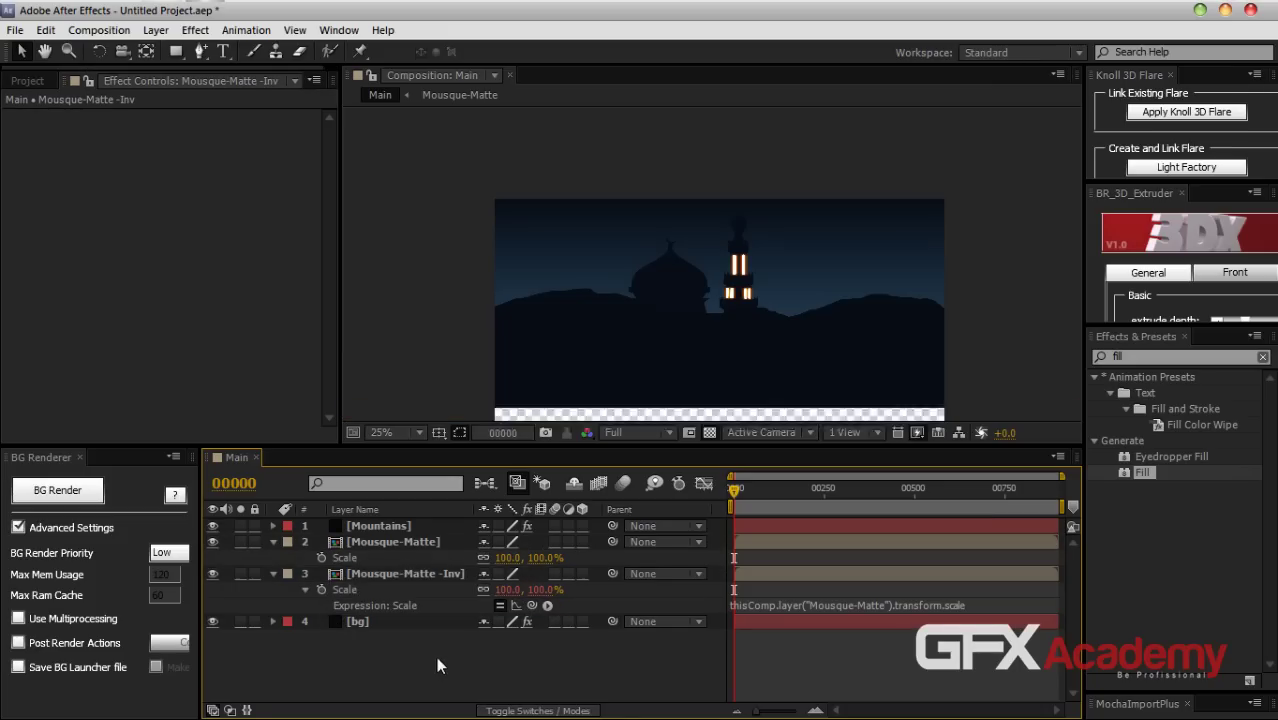
# Collapse both mosque layers and set the Scale of Mousque-Matte to 90%
pyautogui.click(273, 542)
pyautogui.click(273, 557)
pyautogui.click(366, 541)
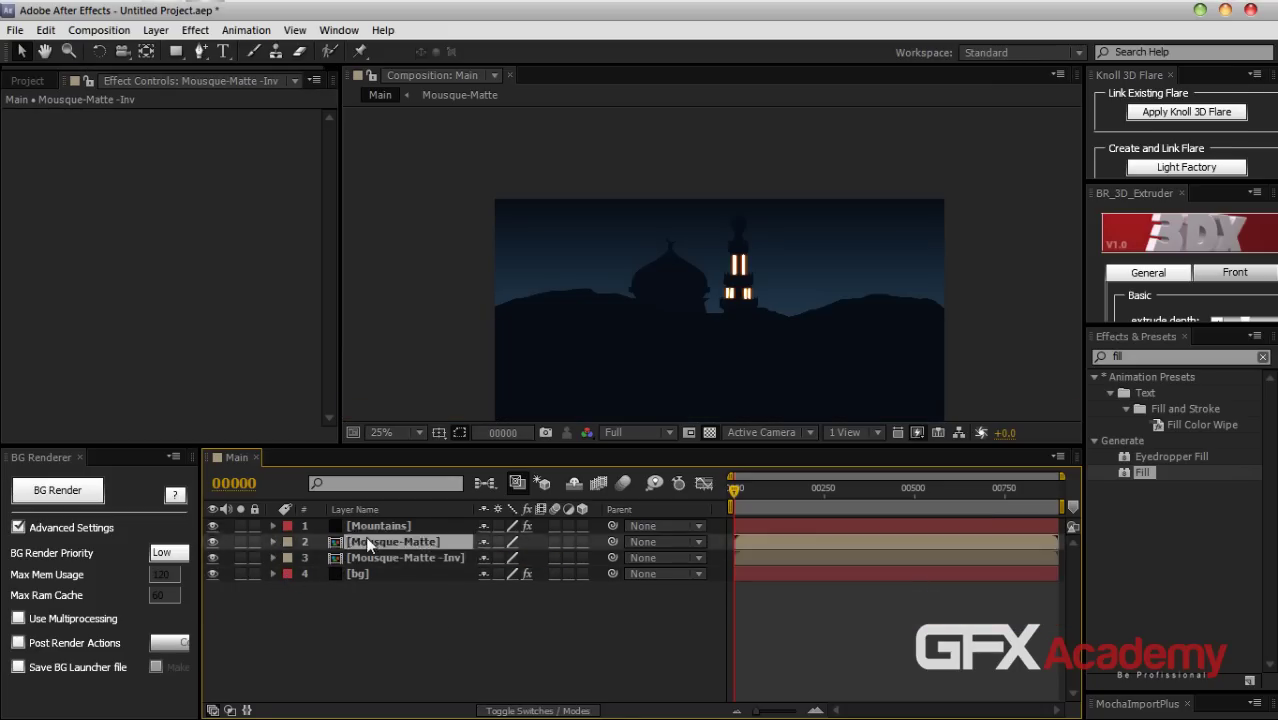
pyautogui.press('s')
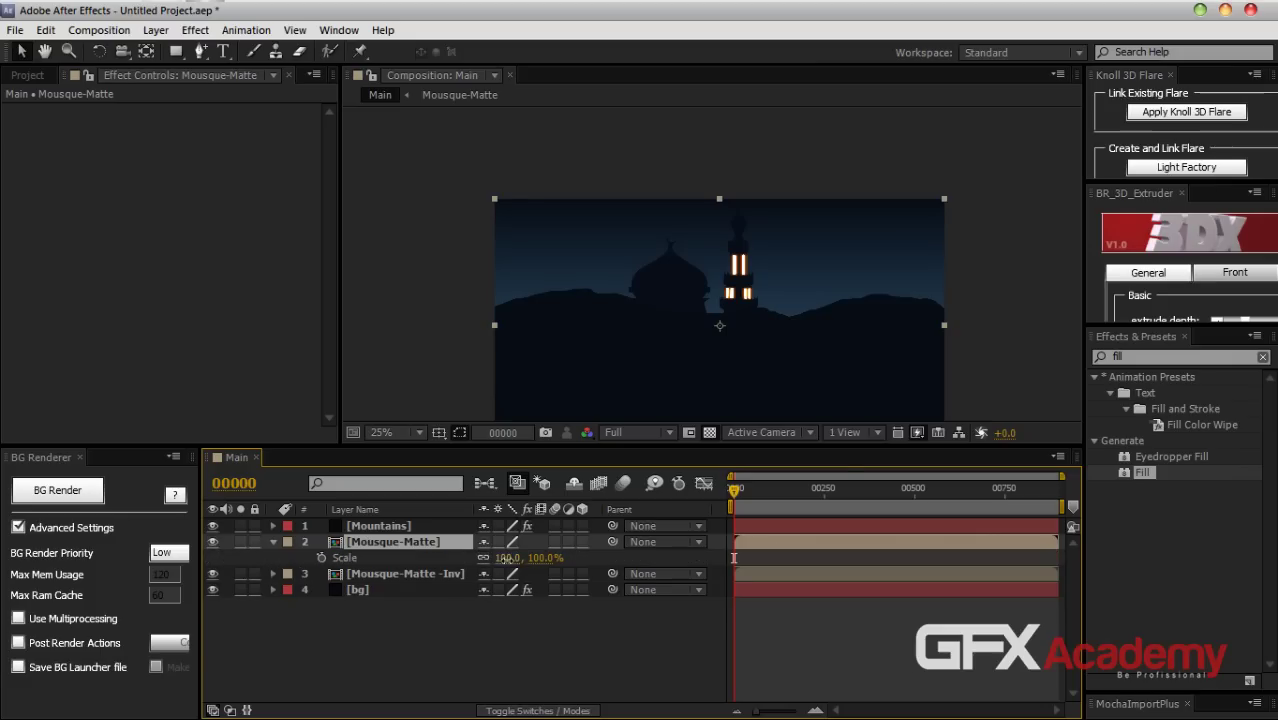
pyautogui.moveTo(501, 558); pyautogui.dragTo(498, 560)
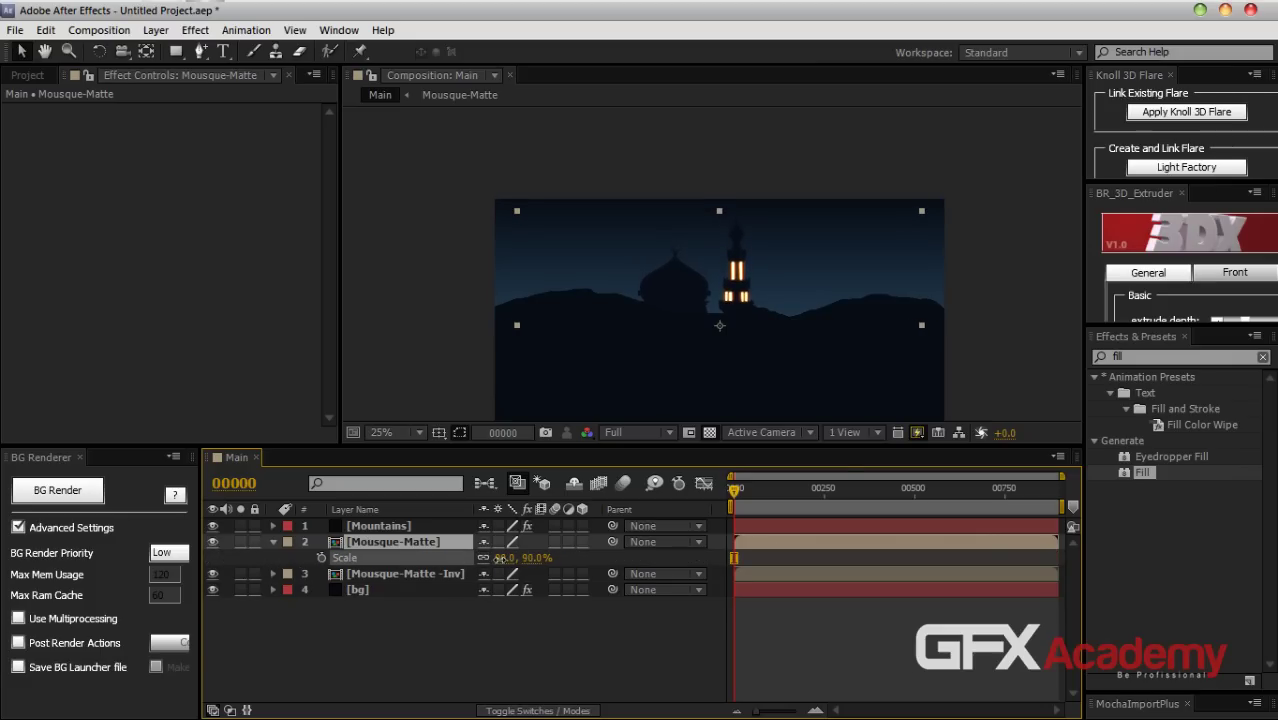
pyautogui.click(522, 620)
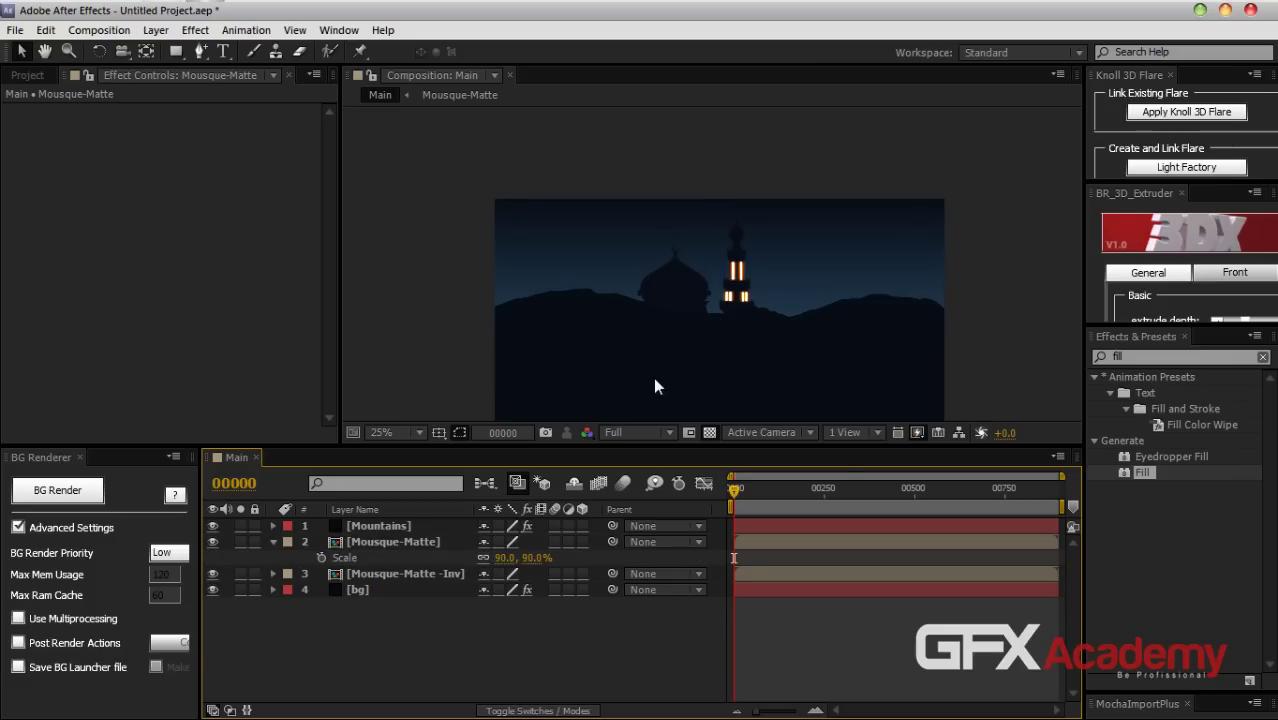
# Examine the mosque silhouette and its glowing windows in the Main composition at different magnifications
pyautogui.moveTo(821, 296); pyautogui.dragTo(808, 260)
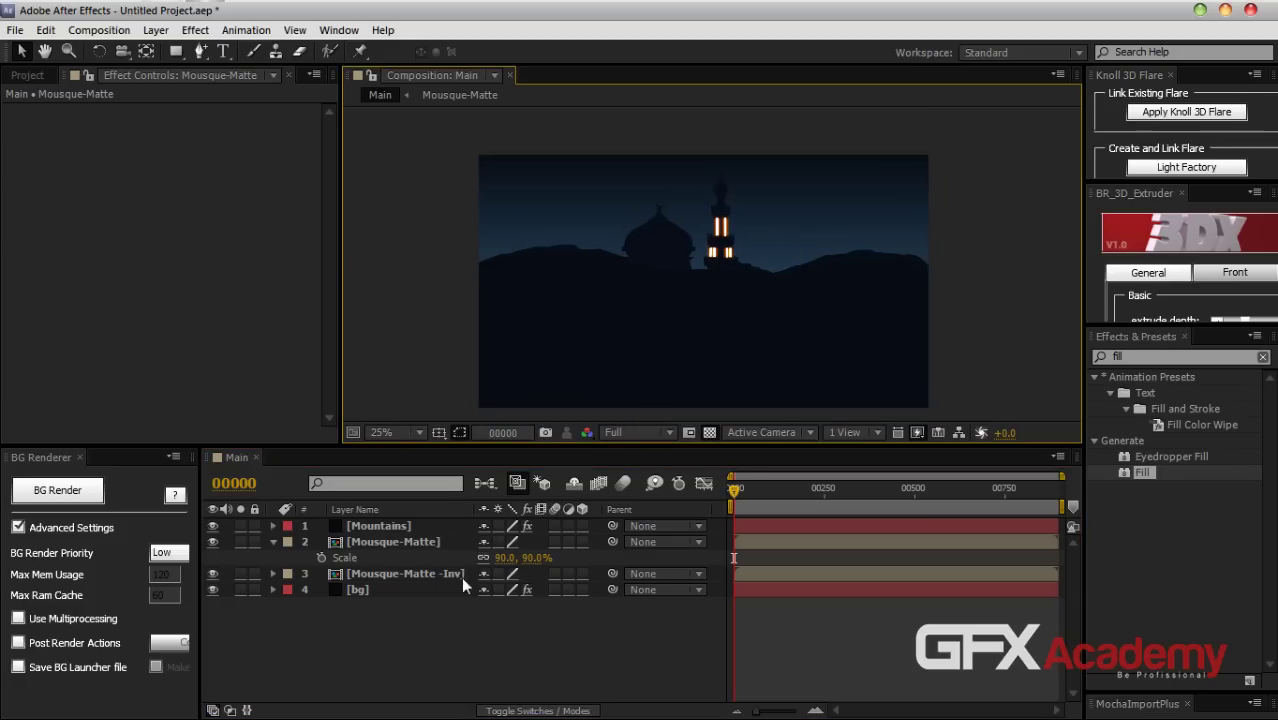
pyautogui.press('/')
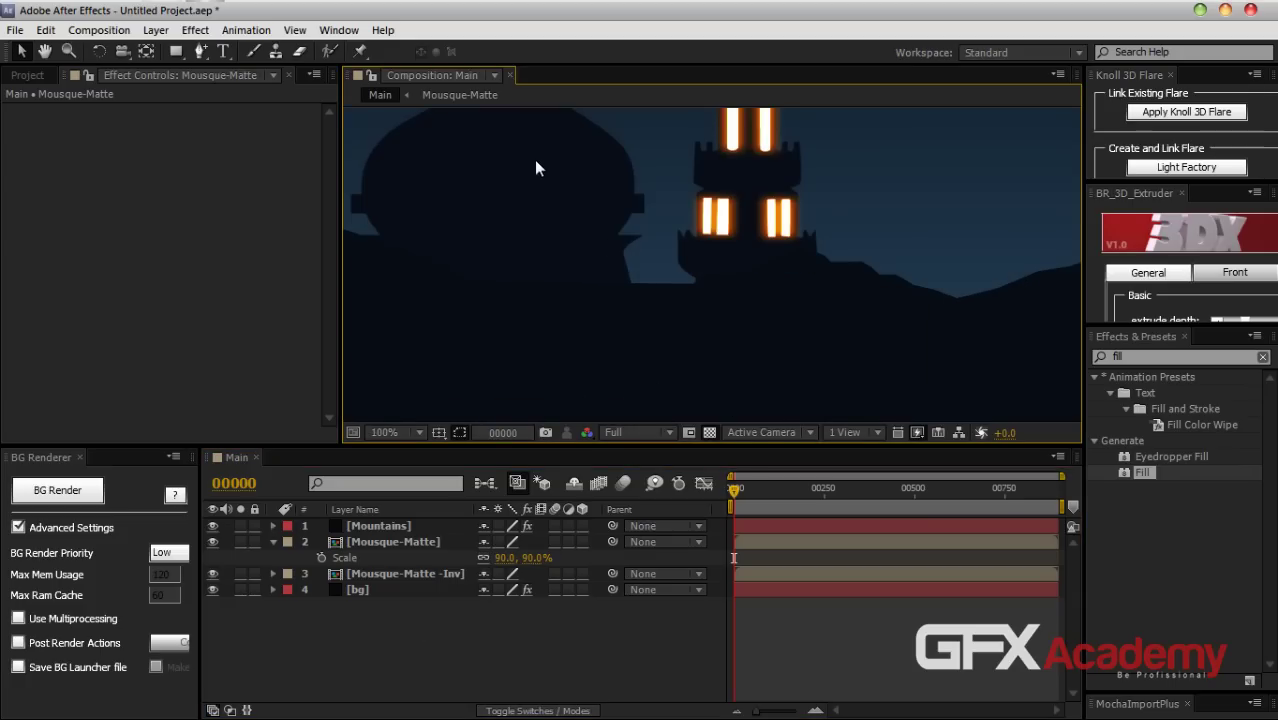
pyautogui.press(',')
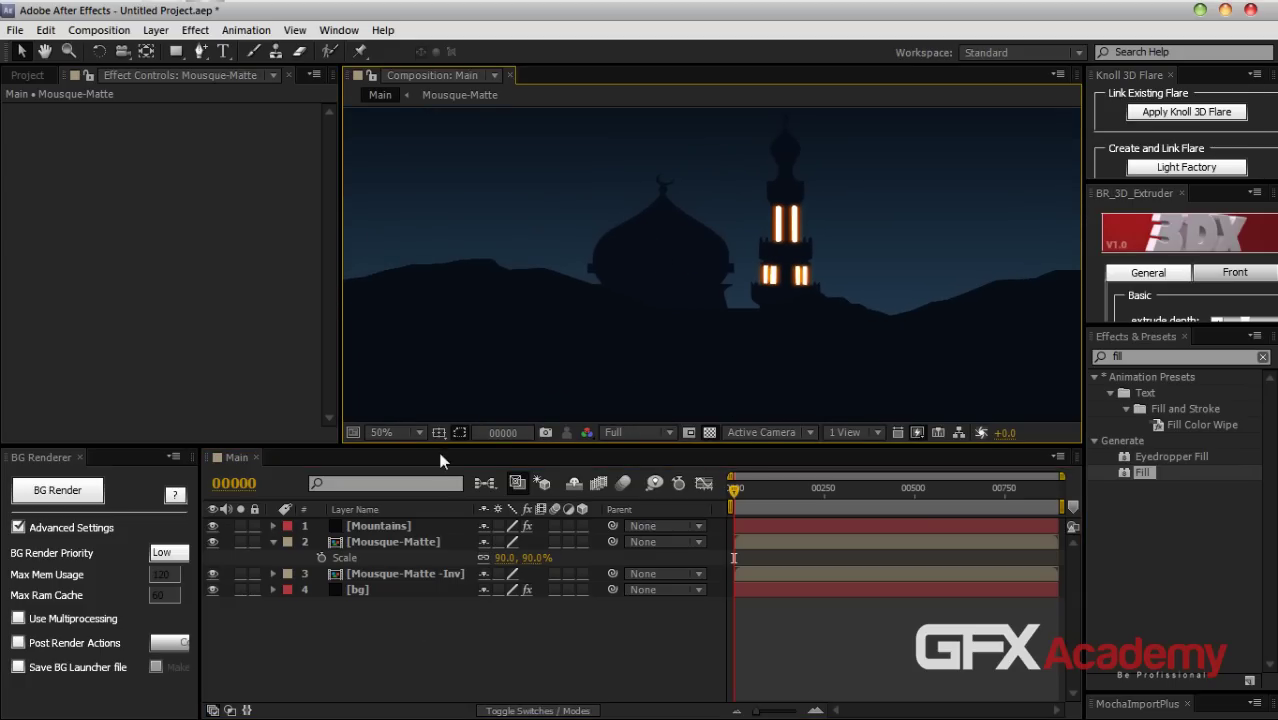
pyautogui.click(31, 74)
pyautogui.click(185, 349)
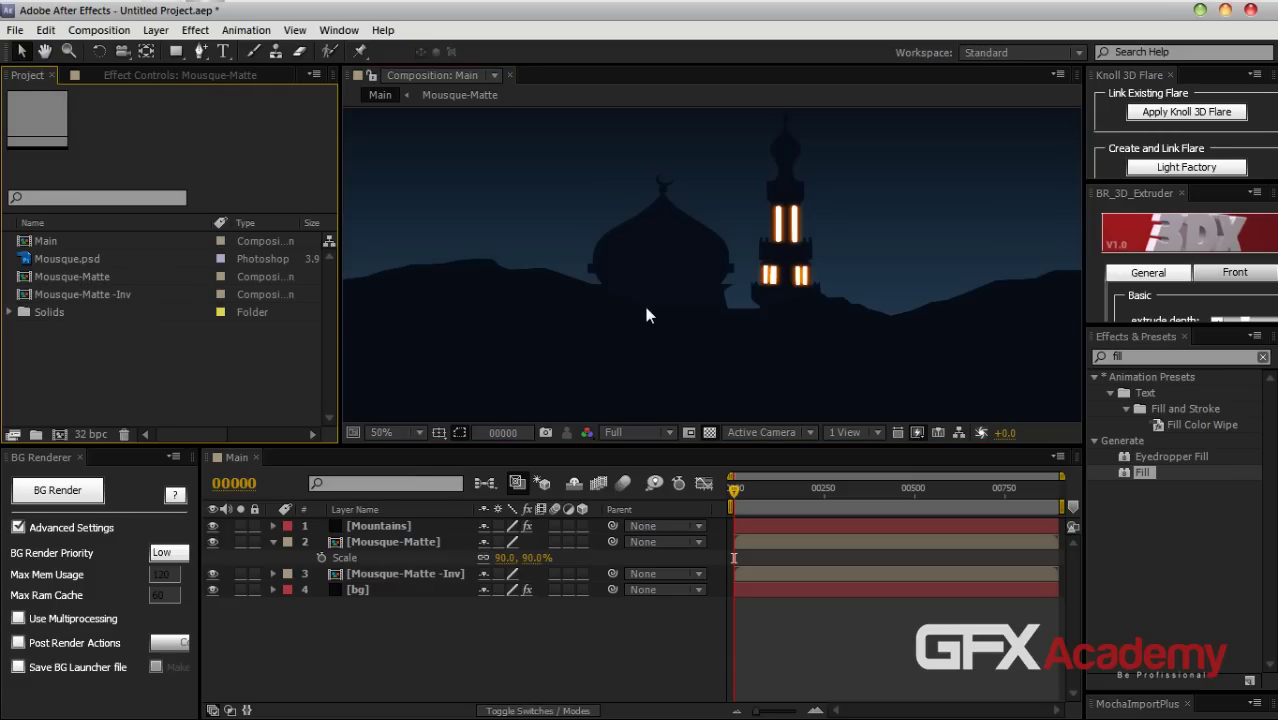
pyautogui.press(',')
pyautogui.moveTo(745, 341); pyautogui.dragTo(662, 306)
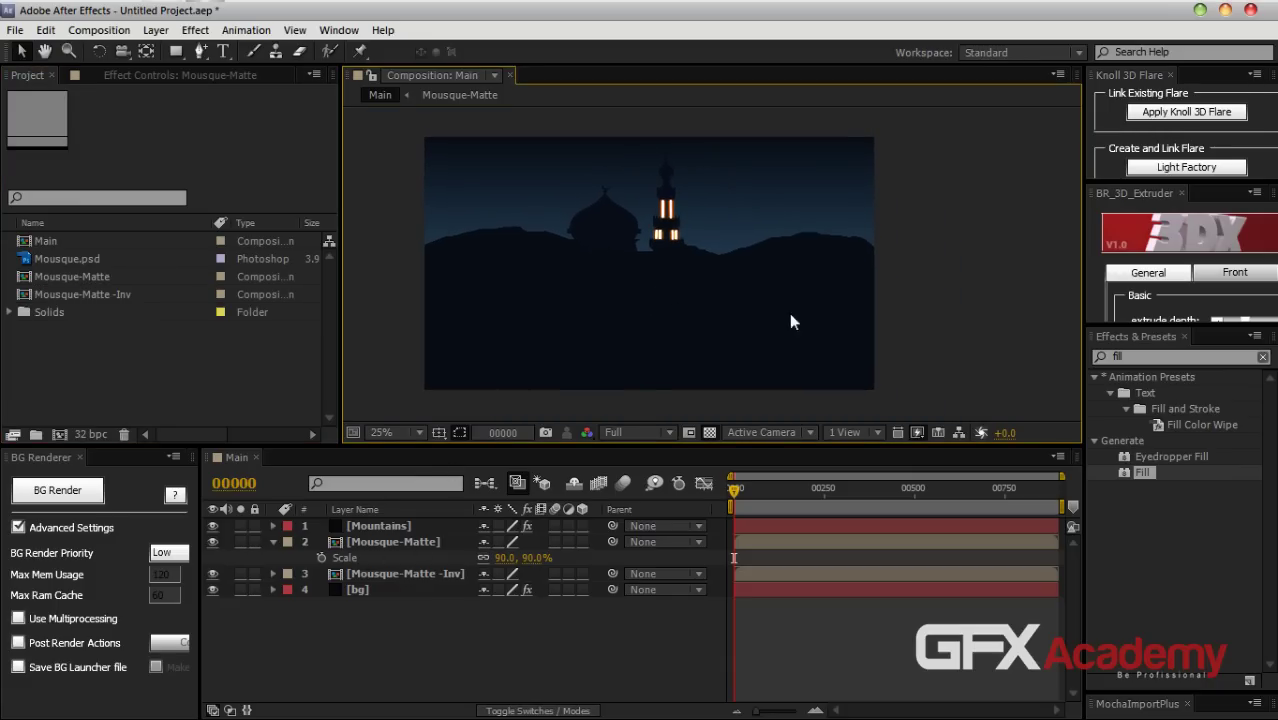
# Collapse the Mousque-Matte layer and create a new HDTV 1080 29.97 composition named Water-Base
pyautogui.click(273, 541)
pyautogui.click(99, 30)
pyautogui.click(130, 51)
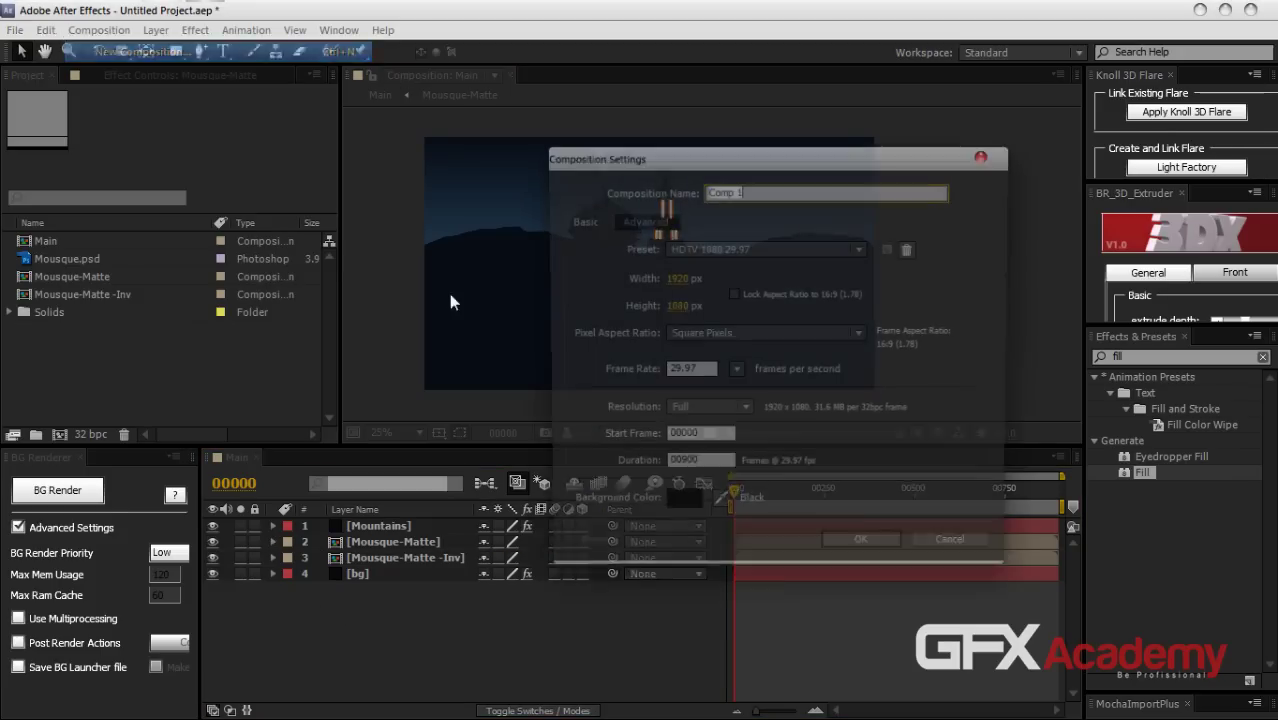
pyautogui.write('W')
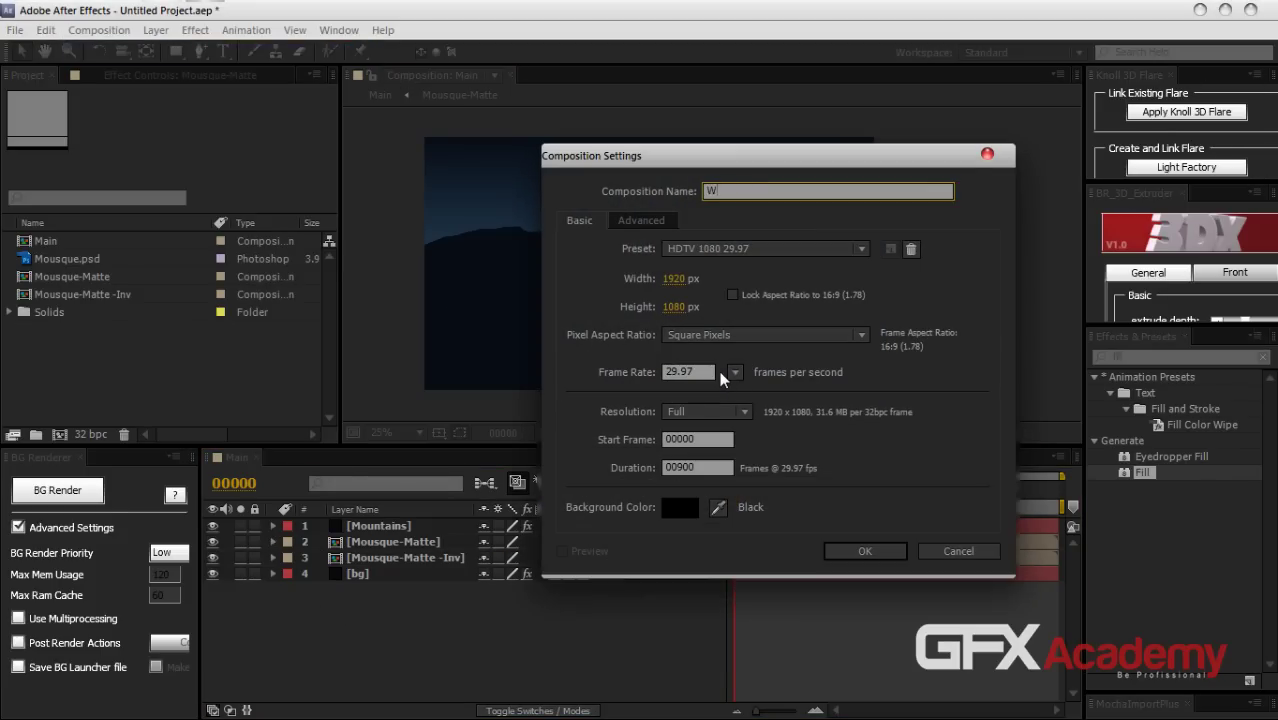
pyautogui.write('ater-Base')
pyautogui.press('Return')
# Add a 1920 x 1080 dark blue solid to the Water-Base composition
pyautogui.click(155, 30)
pyautogui.moveTo(183, 46)
pyautogui.click(502, 76)
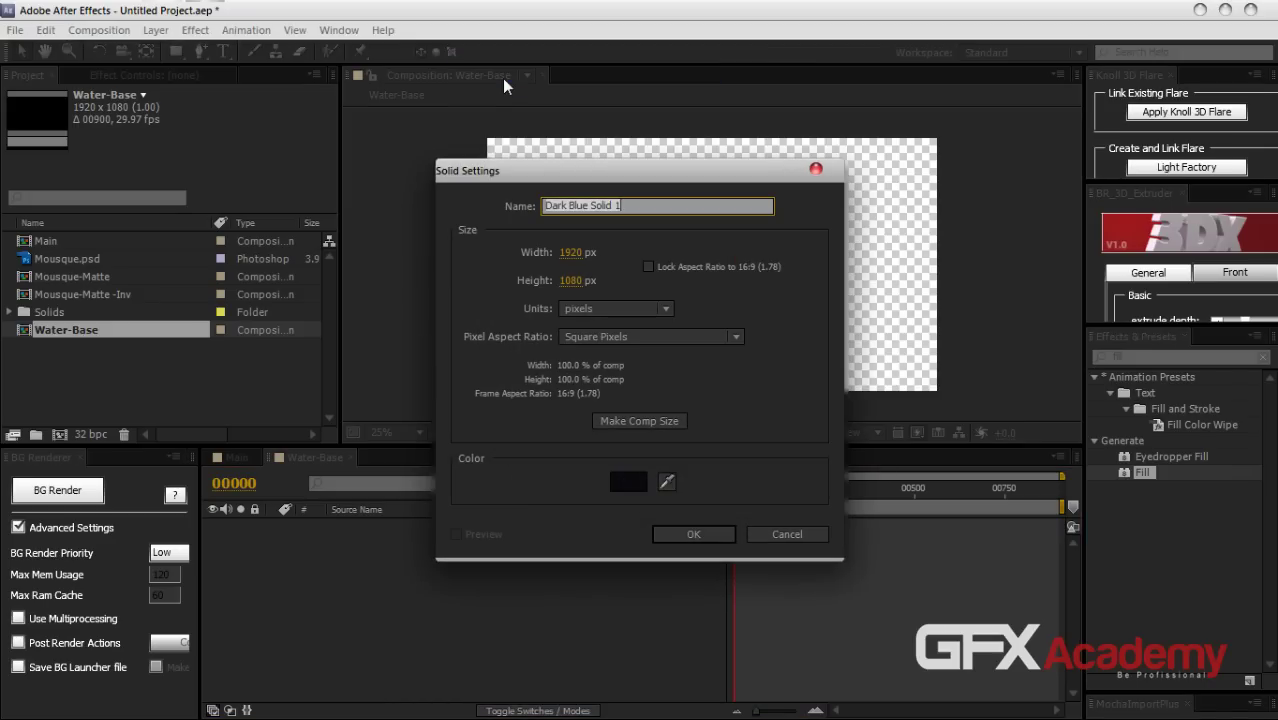
pyautogui.press('Return')
# Find the Fractal Noise effect and apply it to the dark blue solid
pyautogui.click(1150, 356)
pyautogui.write('fra')
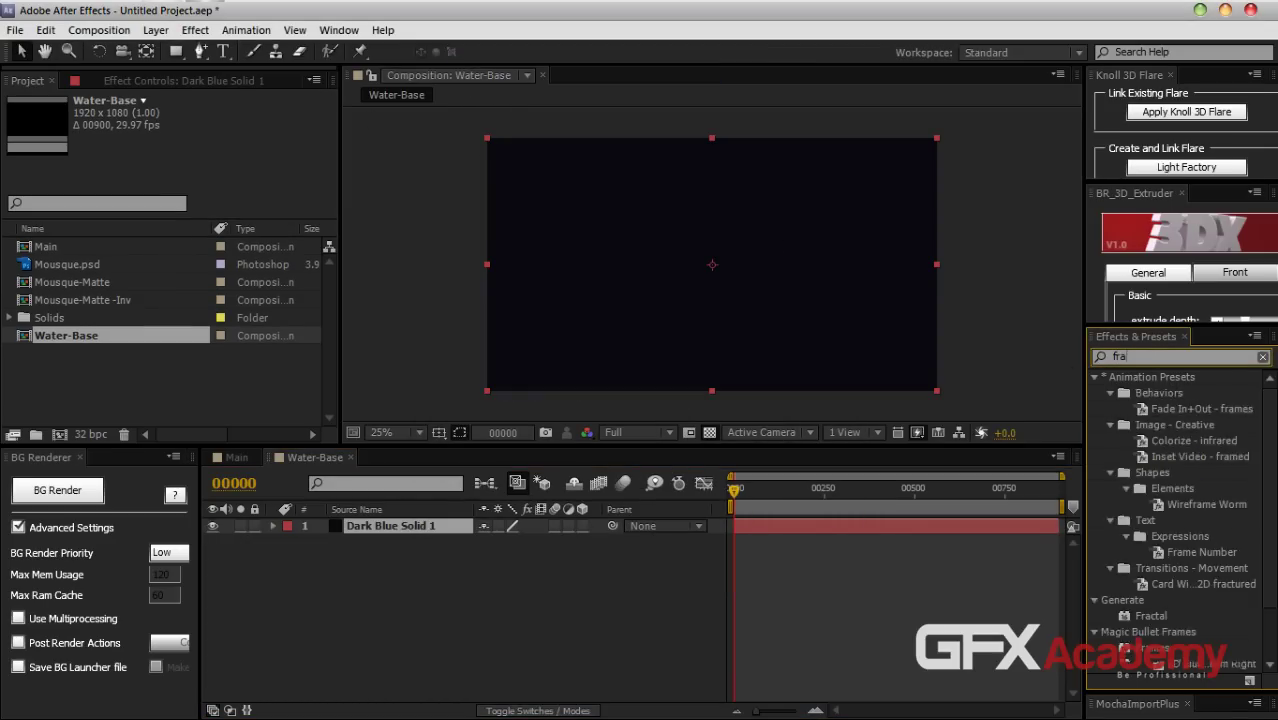
pyautogui.write('cat')
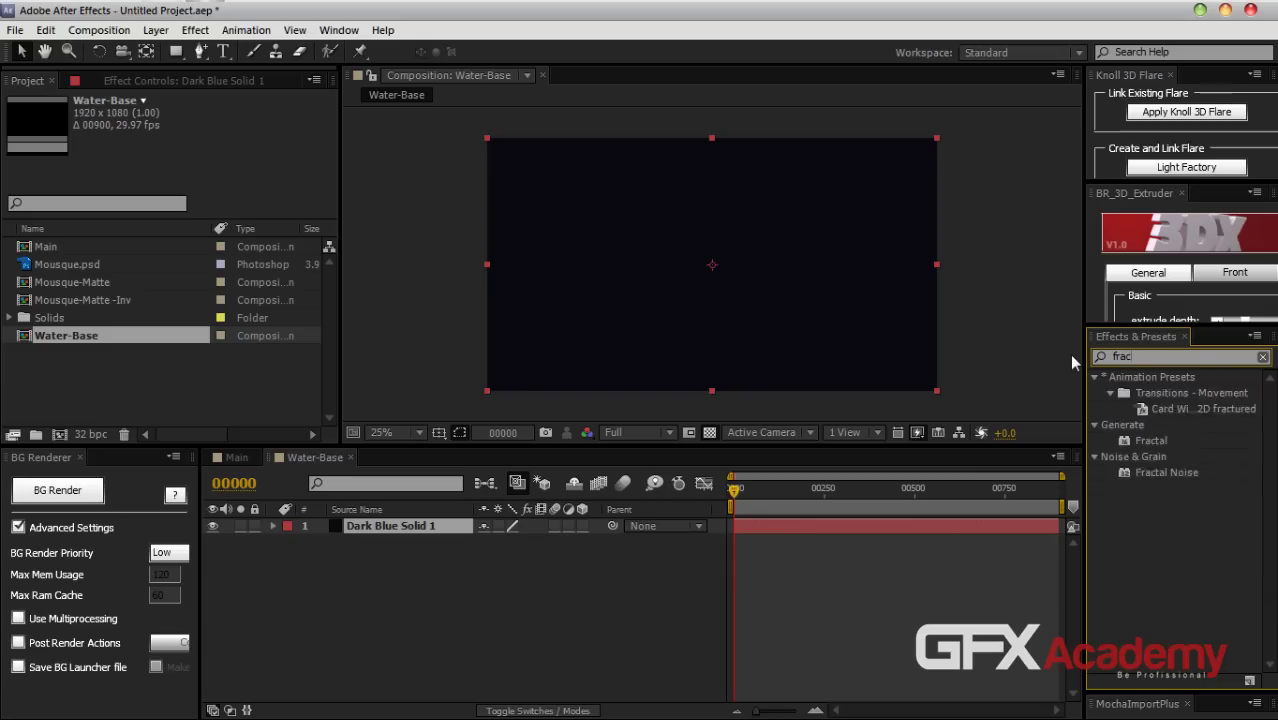
pyautogui.press('BackSpace')
pyautogui.press('BackSpace')
pyautogui.write('ta')
pyautogui.moveTo(1162, 424); pyautogui.dragTo(411, 524)
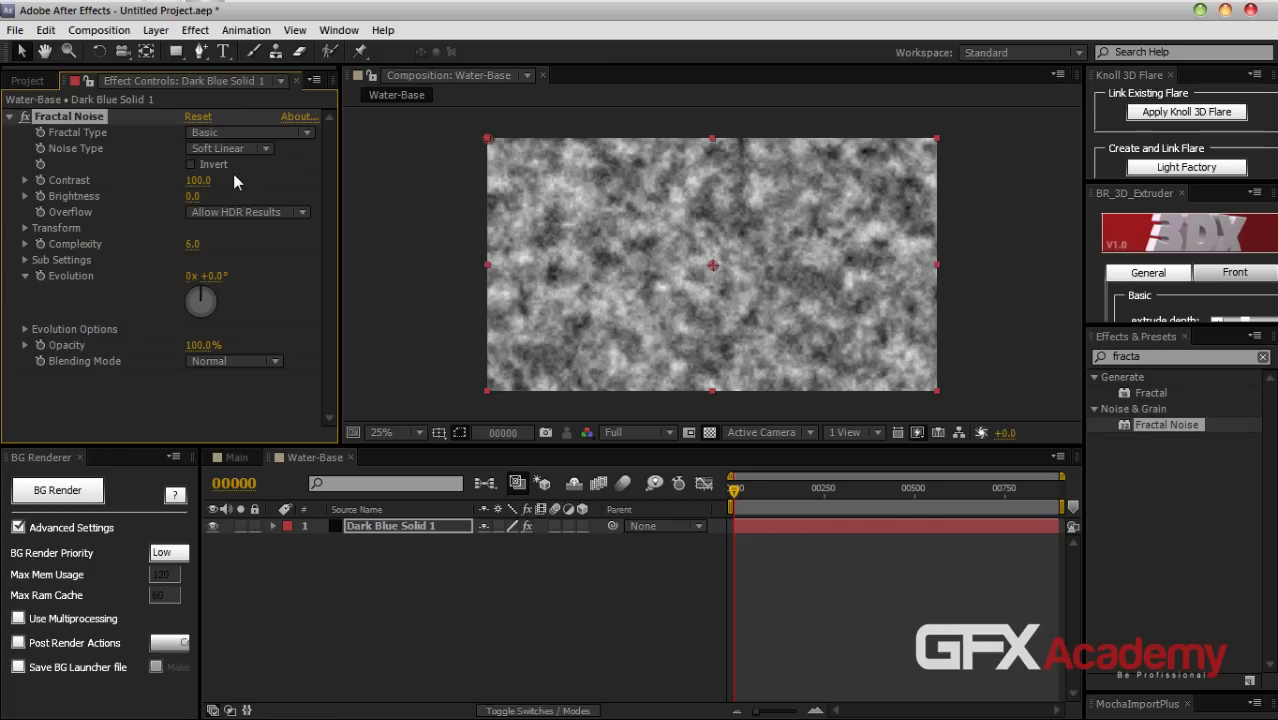
# Make the solid a 3D layer, lay it flat with an X Orientation of 270°, and move it down near the frame's lower edge
pyautogui.click(582, 526)
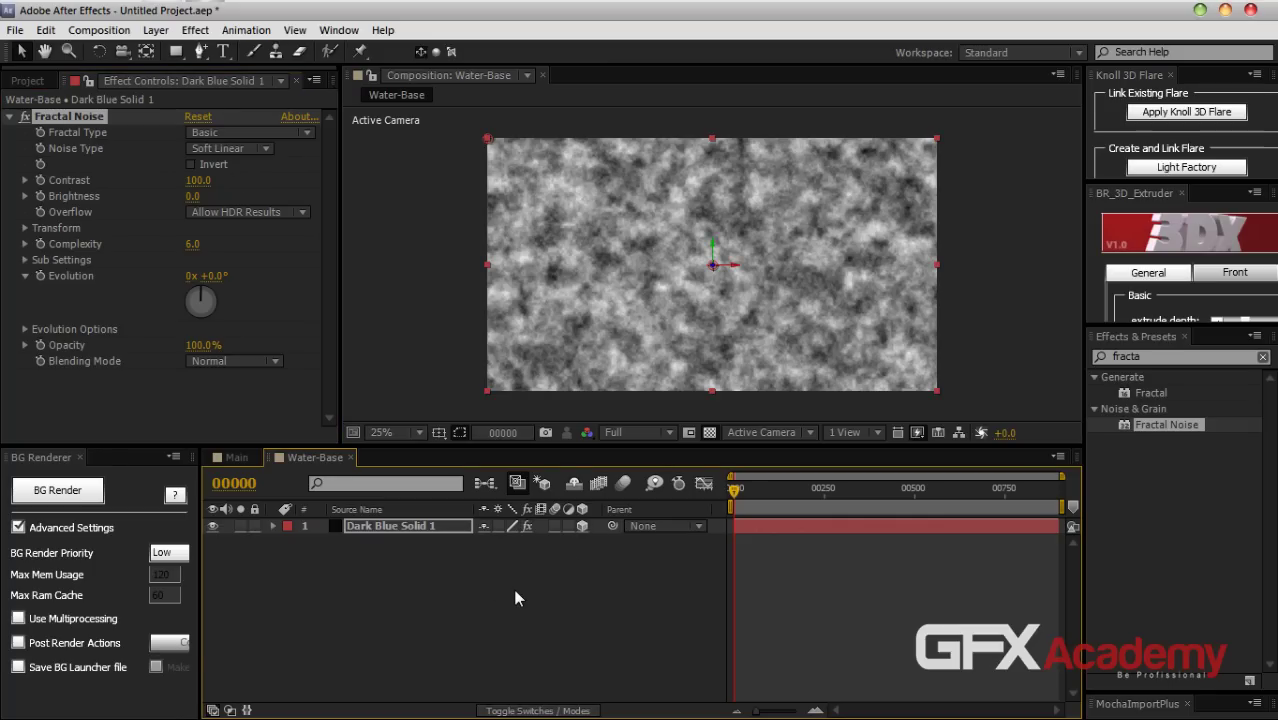
pyautogui.press('r')
pyautogui.click(487, 541)
pyautogui.write('270')
pyautogui.press('Return')
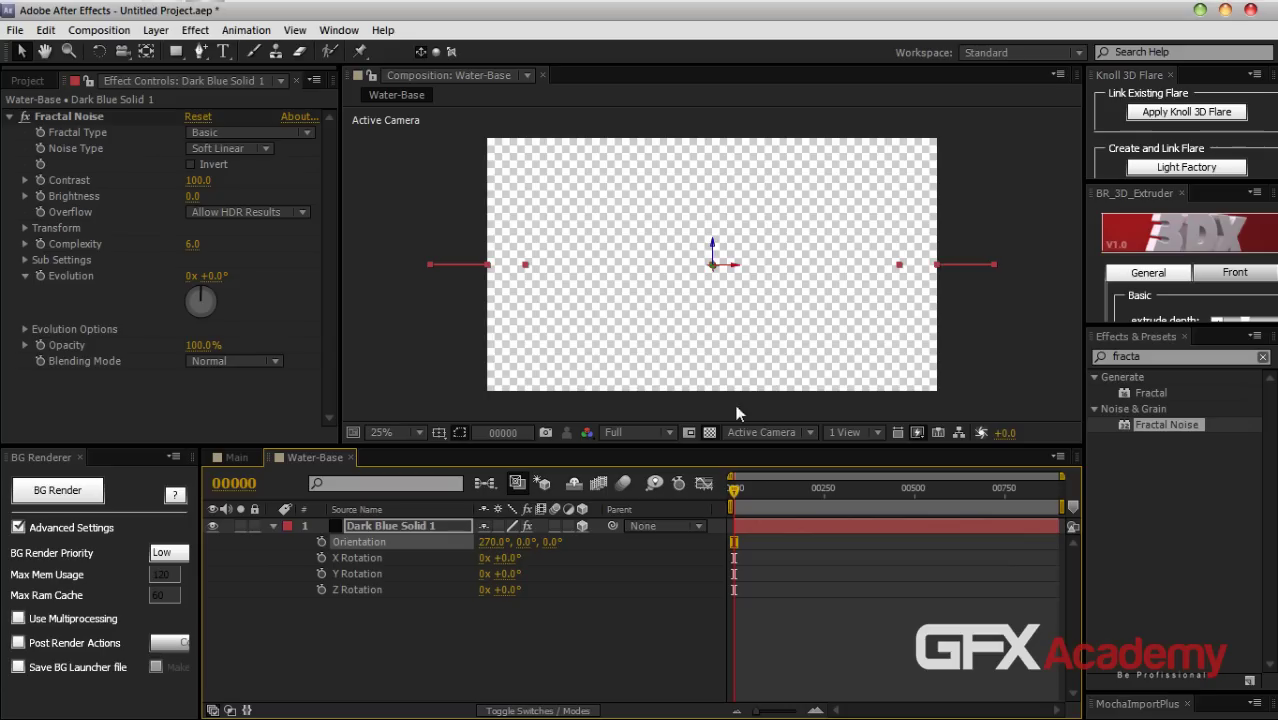
pyautogui.moveTo(704, 350); pyautogui.dragTo(699, 352)
# Apply the Motion Tile effect to the solid and set its Output Width to 150
pyautogui.click(1149, 356)
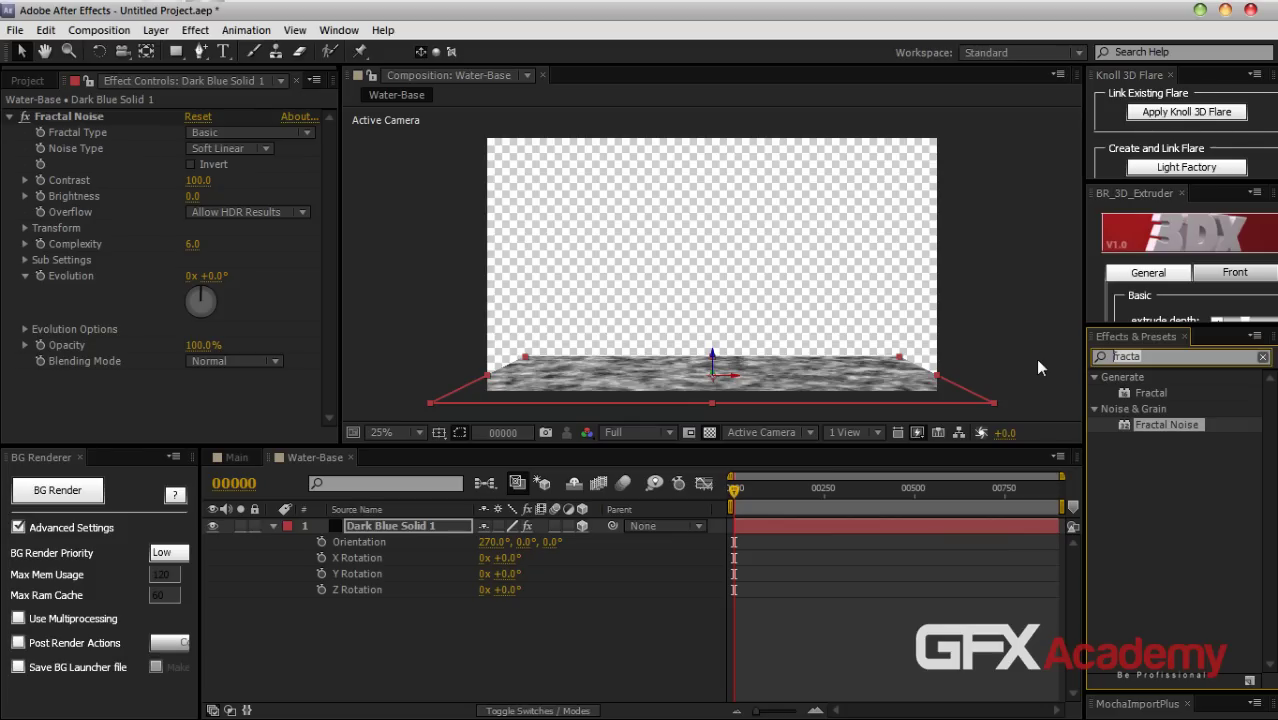
pyautogui.hotkey('ctrl', 'a')
pyautogui.write('motion t')
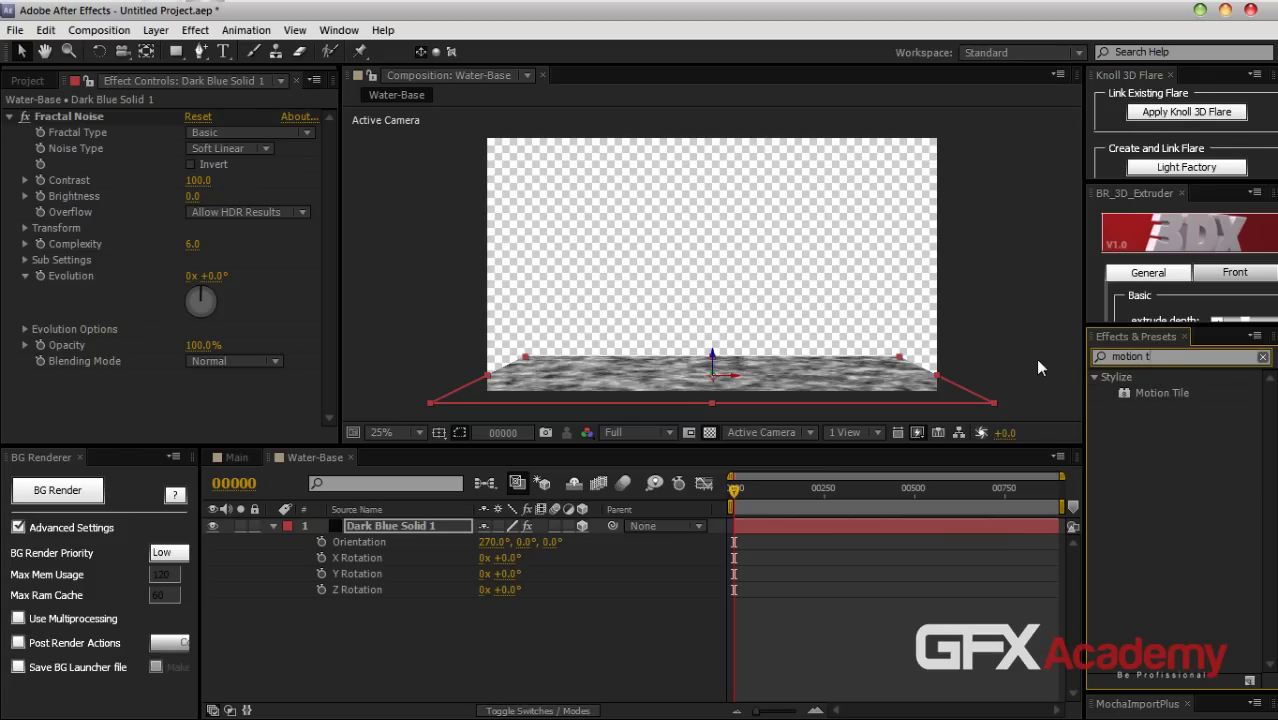
pyautogui.moveTo(1150, 393); pyautogui.dragTo(327, 521)
pyautogui.click(197, 333)
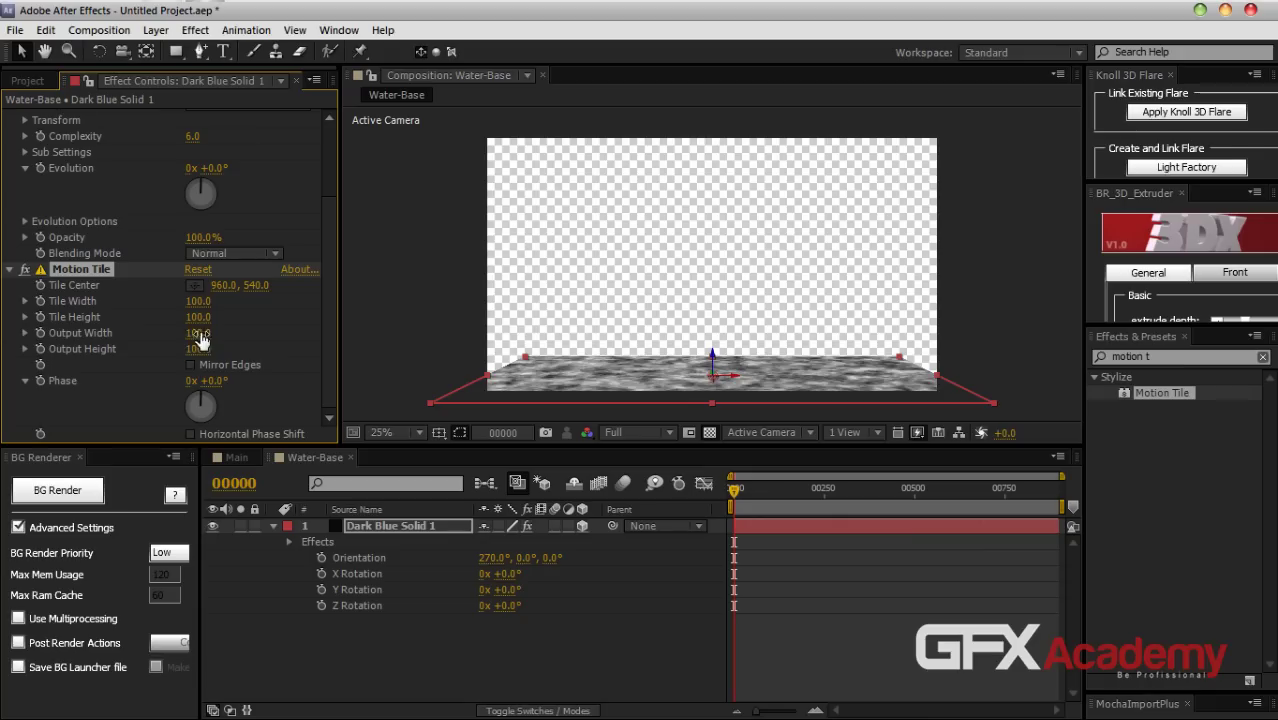
pyautogui.write('150')
pyautogui.press('Return')
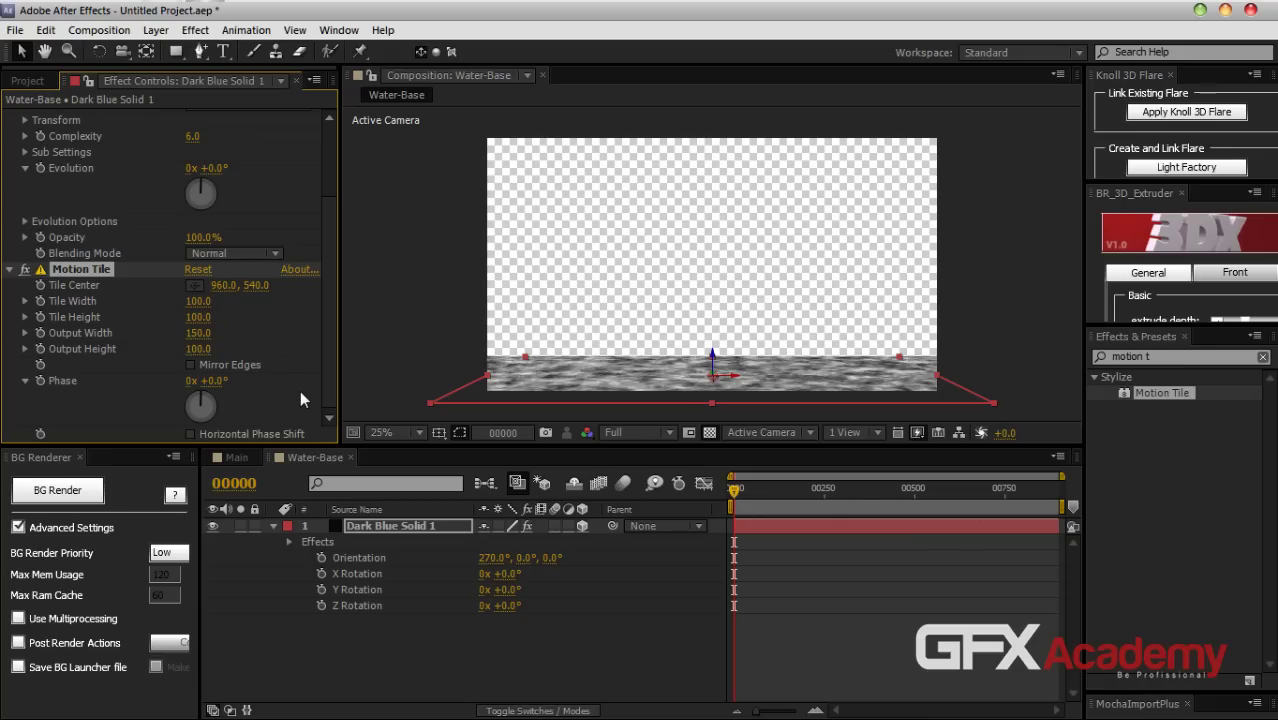
# Extend the tiled noise plane toward the horizon by raising the Motion Tile Output Height to 300
pyautogui.click(198, 349)
pyautogui.write('200')
pyautogui.press('Return')
pyautogui.scroll(1, 720, 350)
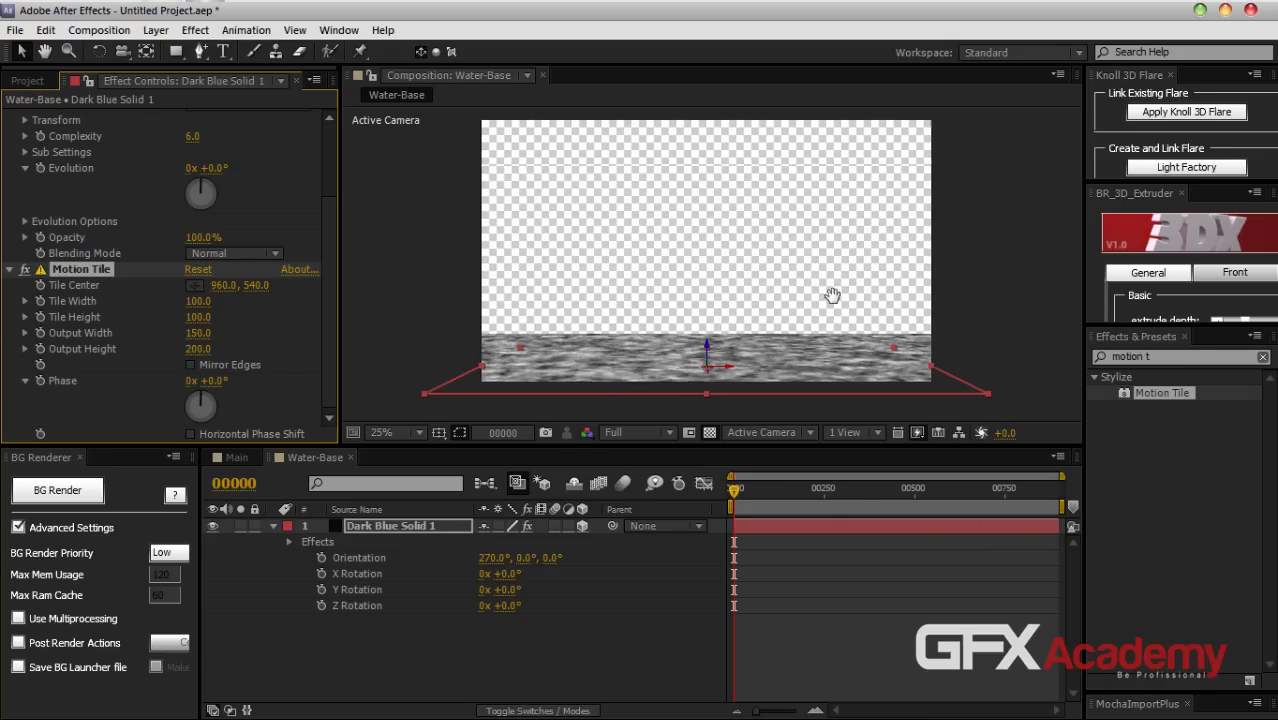
pyautogui.scroll(1, 801, 264)
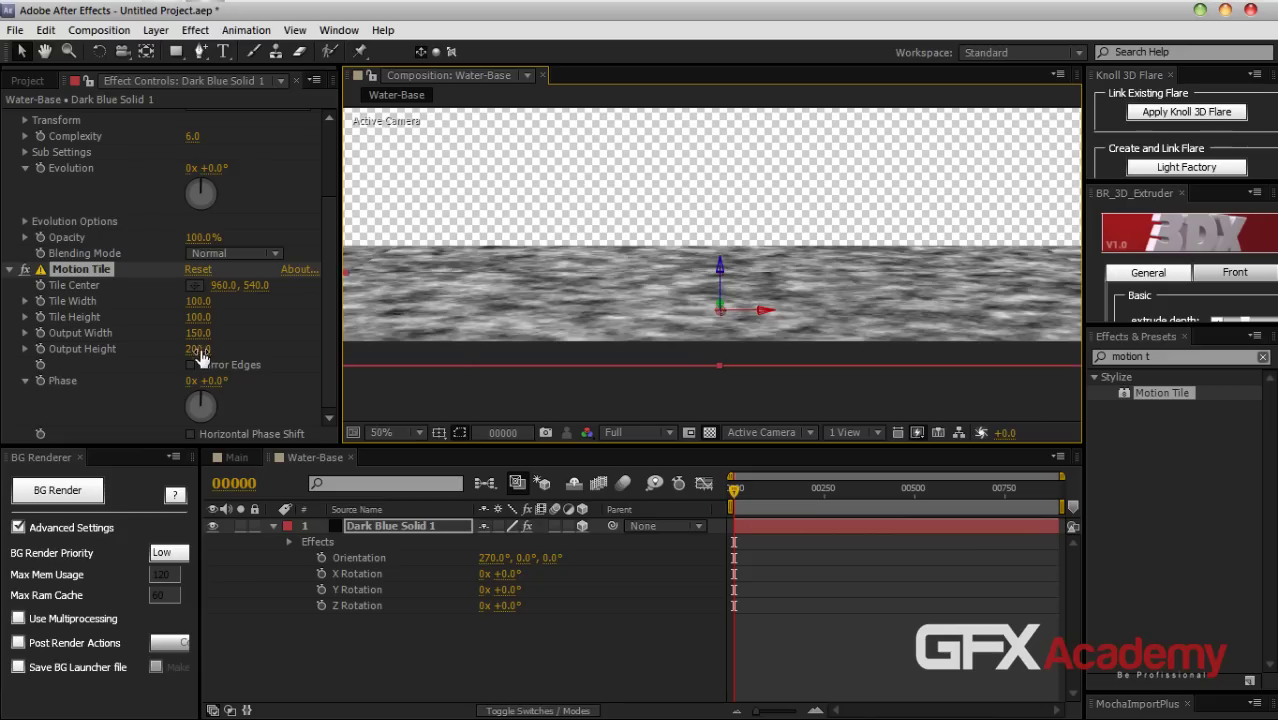
pyautogui.click(198, 349)
pyautogui.write('300')
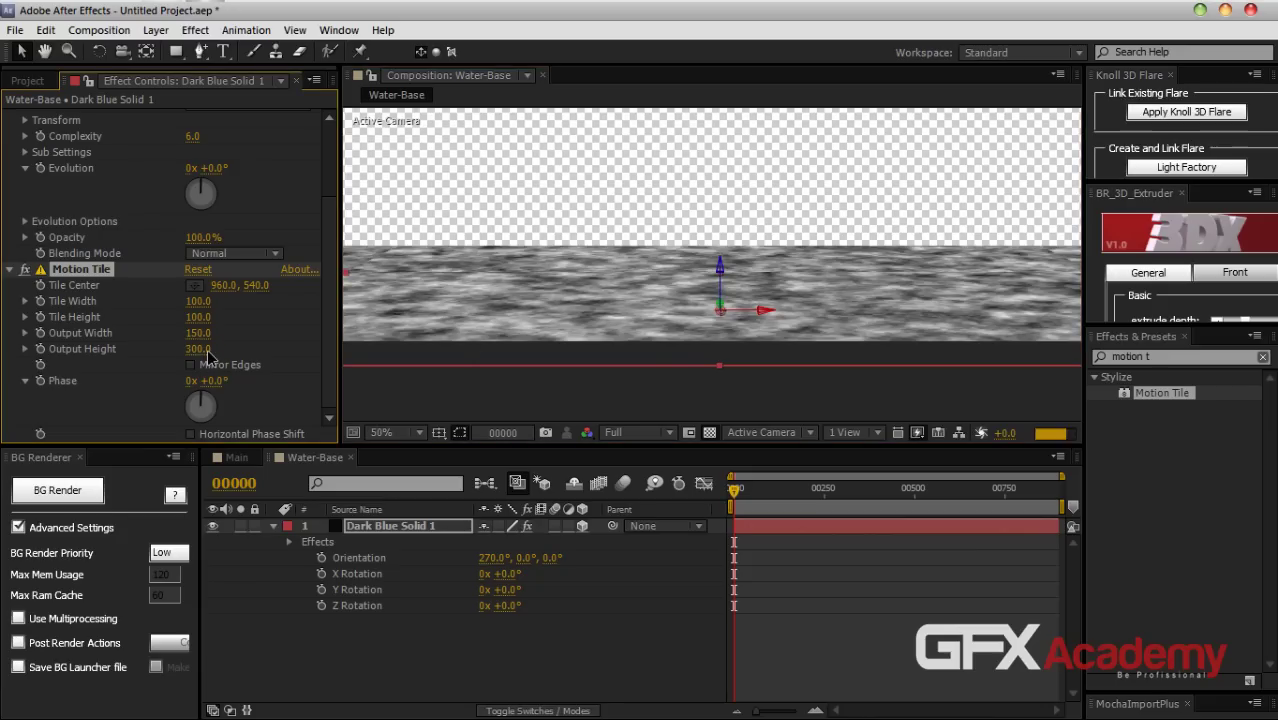
pyautogui.press('Return')
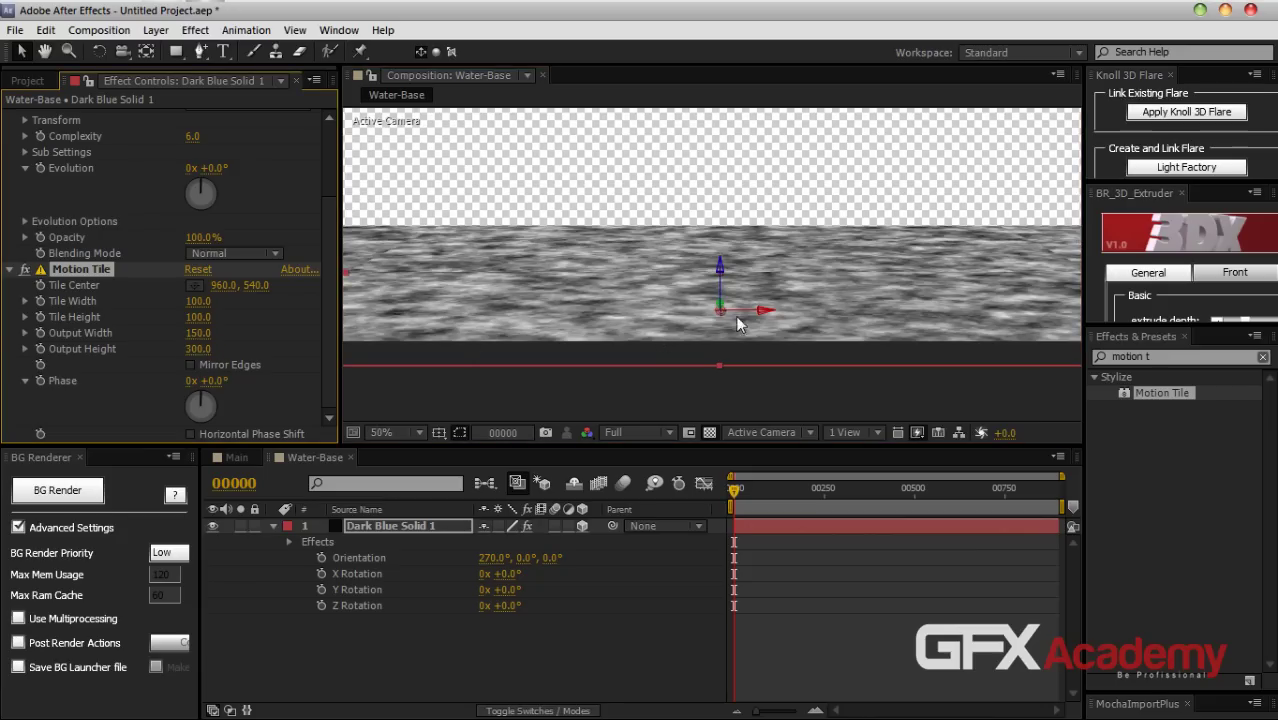
# Tilt the noise plane to a flatter angle by setting its X Orientation to 263°
pyautogui.scroll(-1, 716, 366)
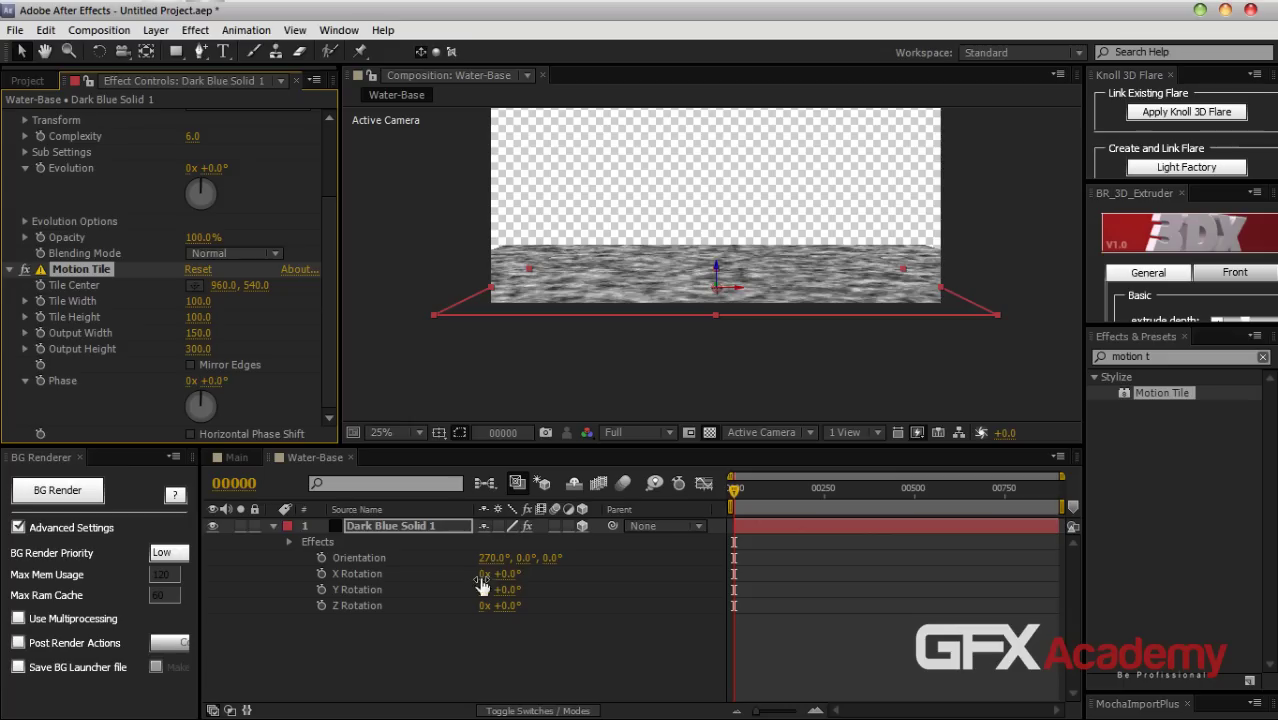
pyautogui.moveTo(490, 558); pyautogui.dragTo(481, 560)
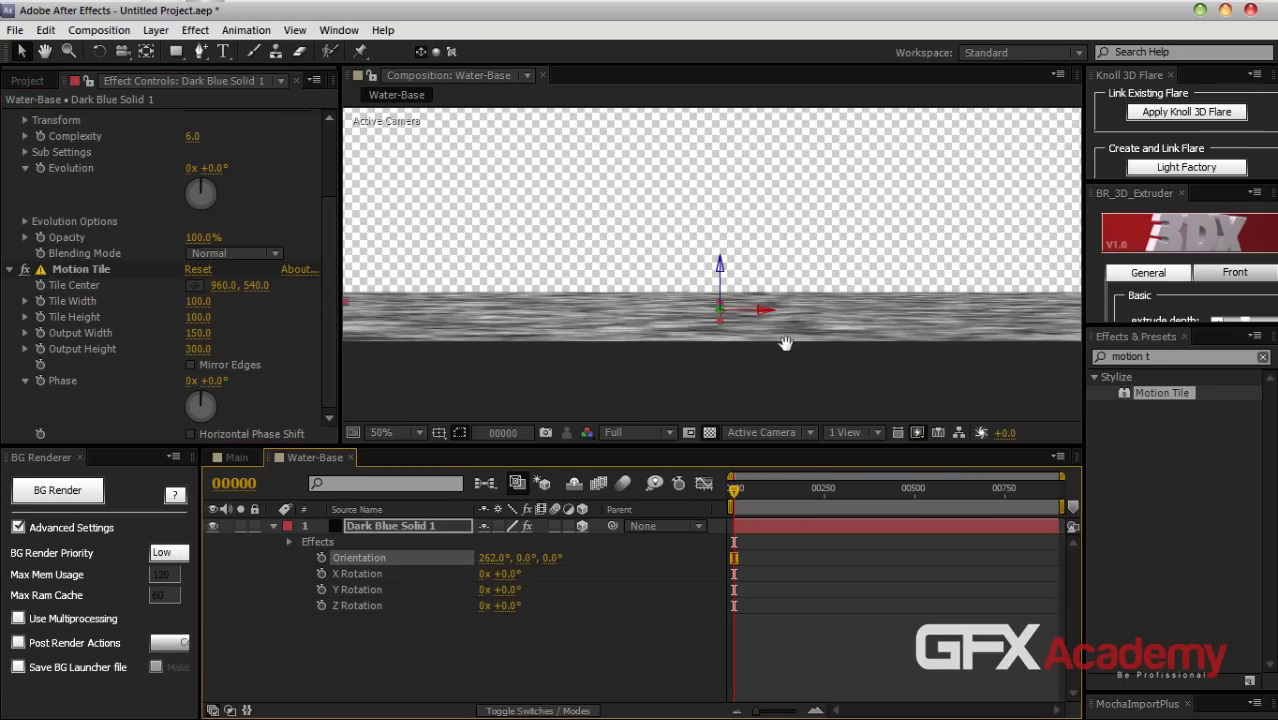
pyautogui.moveTo(786, 343); pyautogui.dragTo(776, 317)
pyautogui.moveTo(493, 568); pyautogui.dragTo(495, 561)
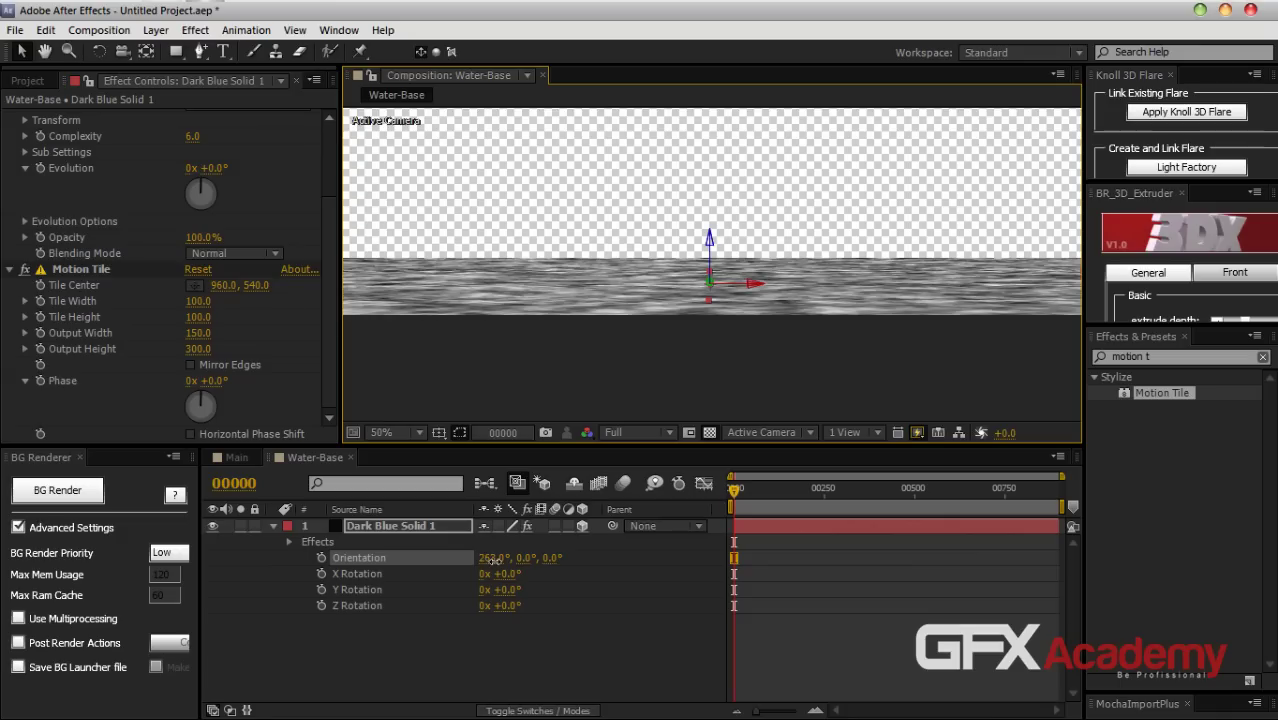
pyautogui.moveTo(736, 324); pyautogui.dragTo(677, 393)
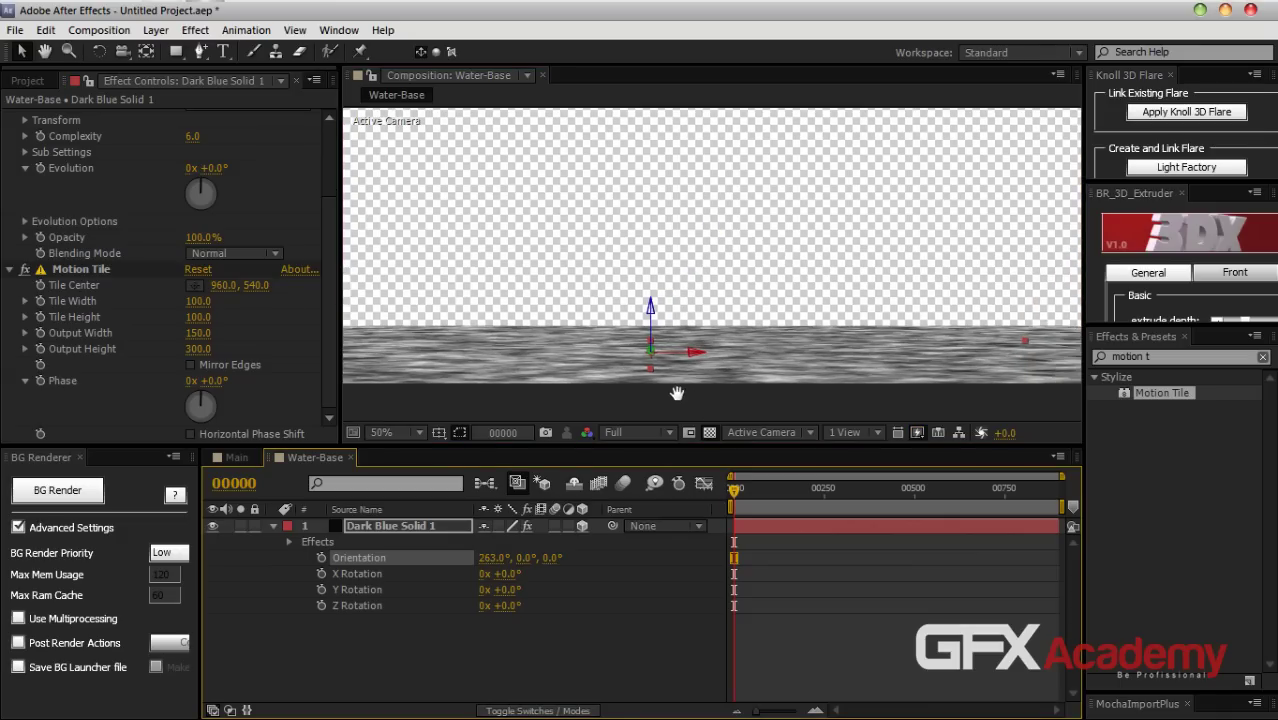
# Turn off Uniform Scaling in the Fractal Noise transform and set Scale Width to 61 and Scale Height to 55
pyautogui.scroll(3, 55, 205)
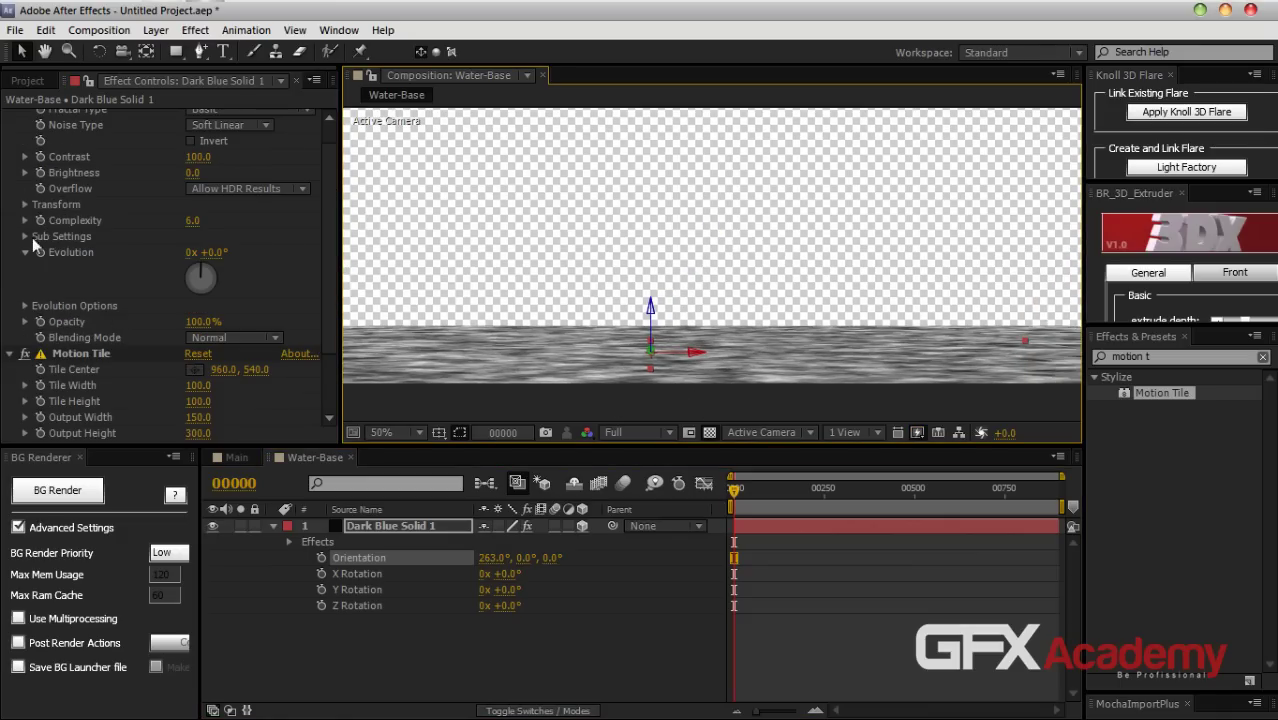
pyautogui.click(25, 204)
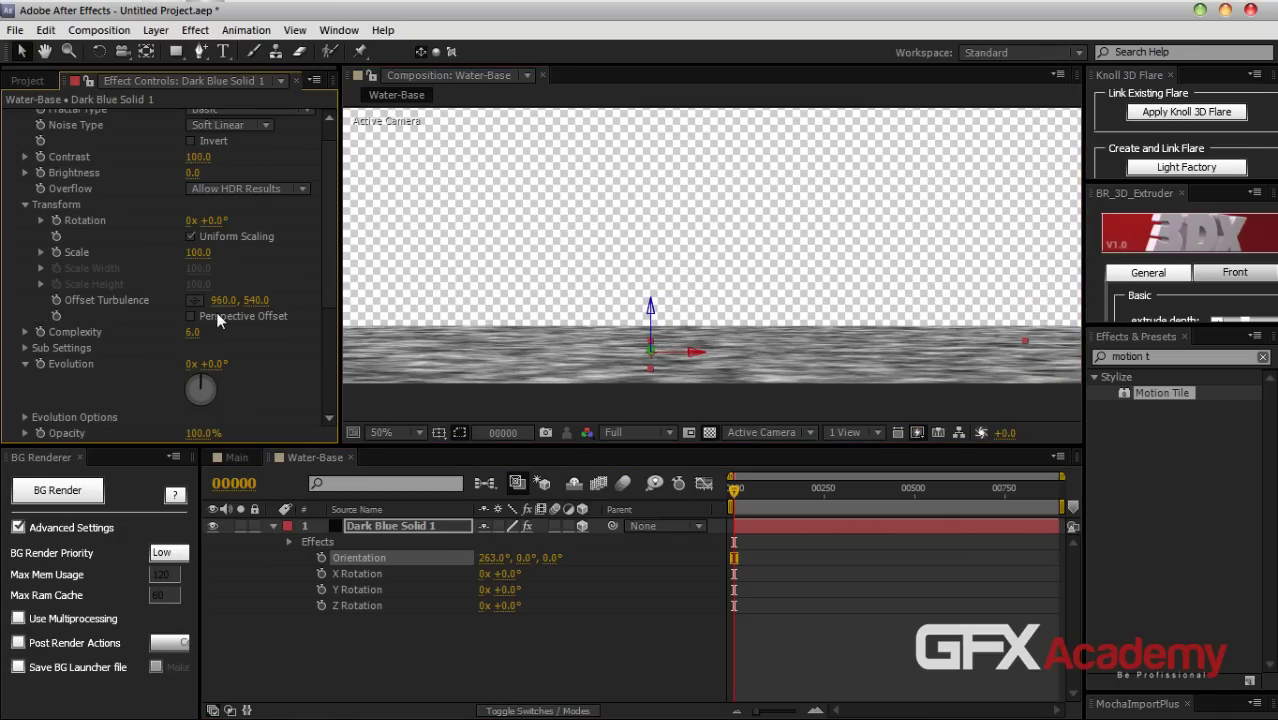
pyautogui.click(40, 252)
pyautogui.click(190, 236)
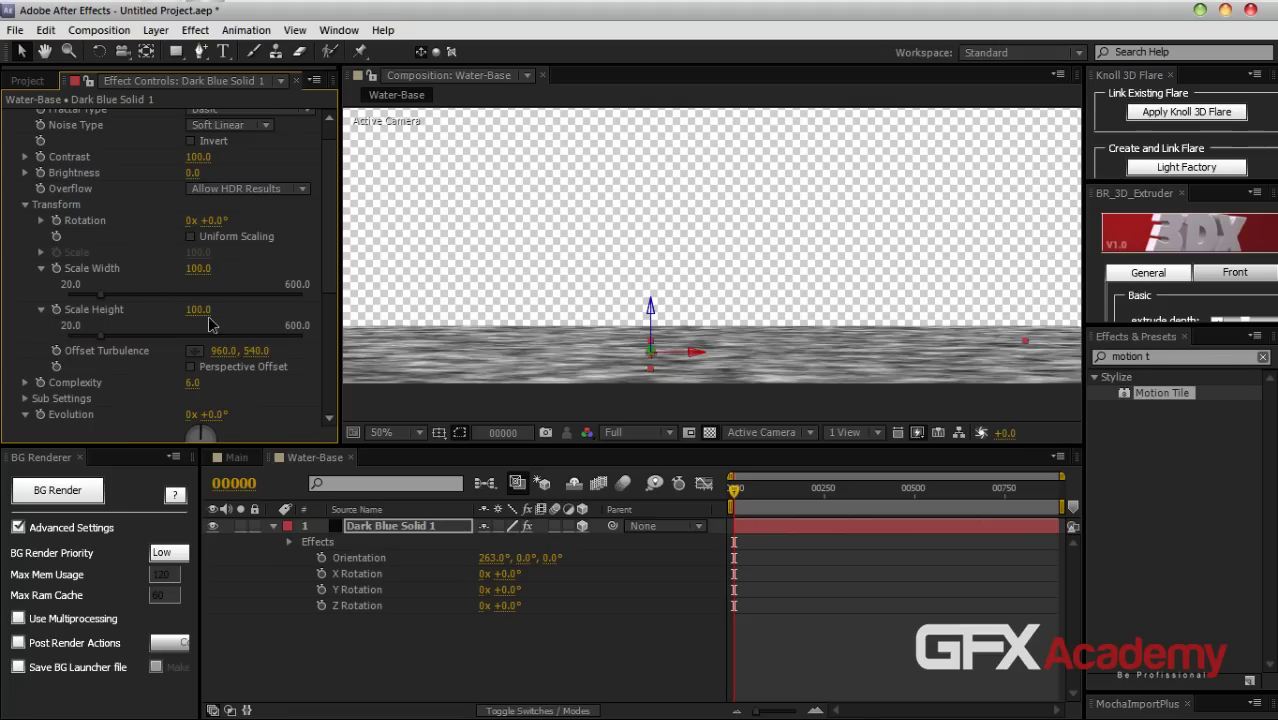
pyautogui.moveTo(194, 310)
pyautogui.mouseDown()
pyautogui.moveTo(169, 315)
pyautogui.moveTo(180, 314)
pyautogui.mouseUp()
pyautogui.moveTo(834, 321); pyautogui.dragTo(824, 308)
pyautogui.scroll(2, 825, 308)
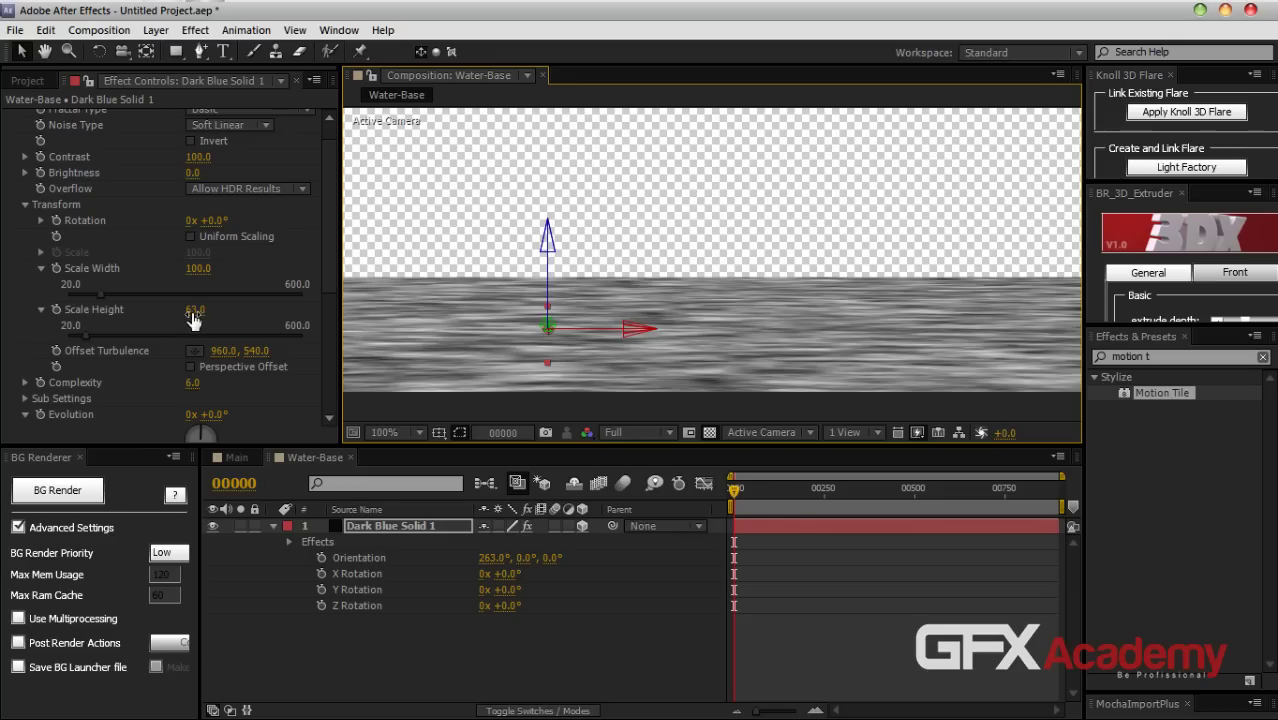
pyautogui.moveTo(196, 280); pyautogui.dragTo(163, 276)
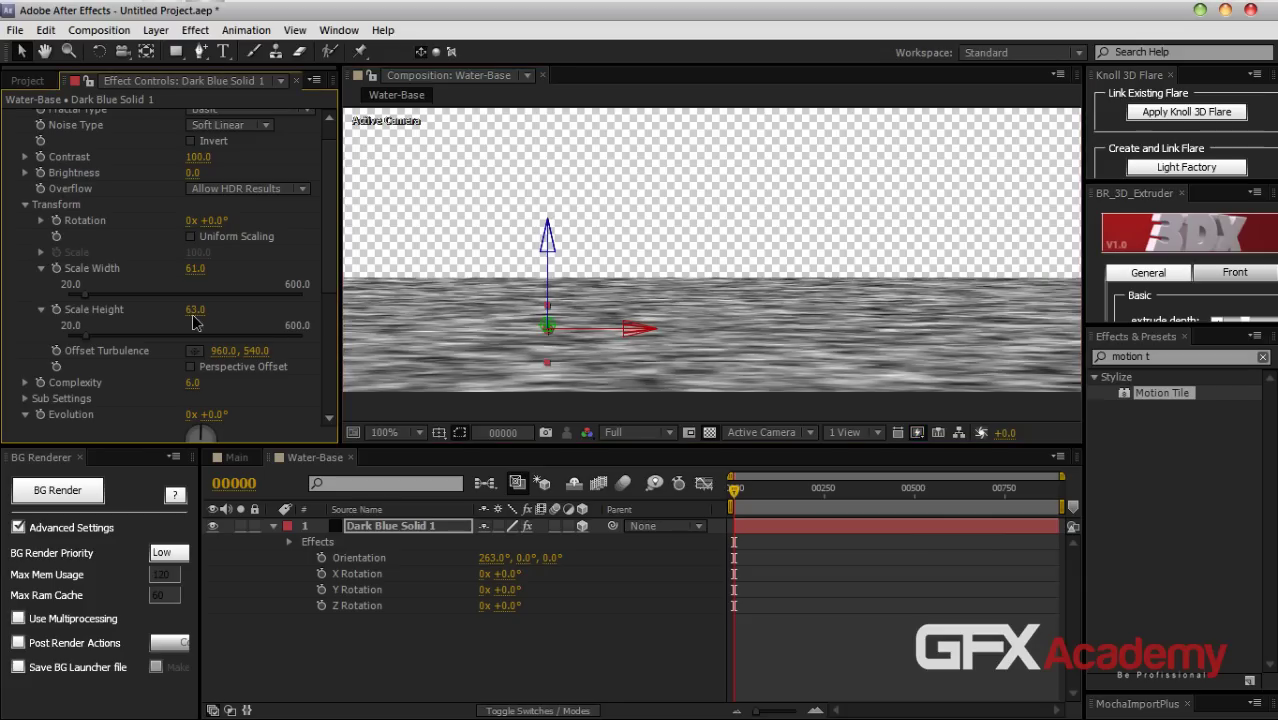
pyautogui.click(196, 309)
pyautogui.write('55')
pyautogui.press('Return')
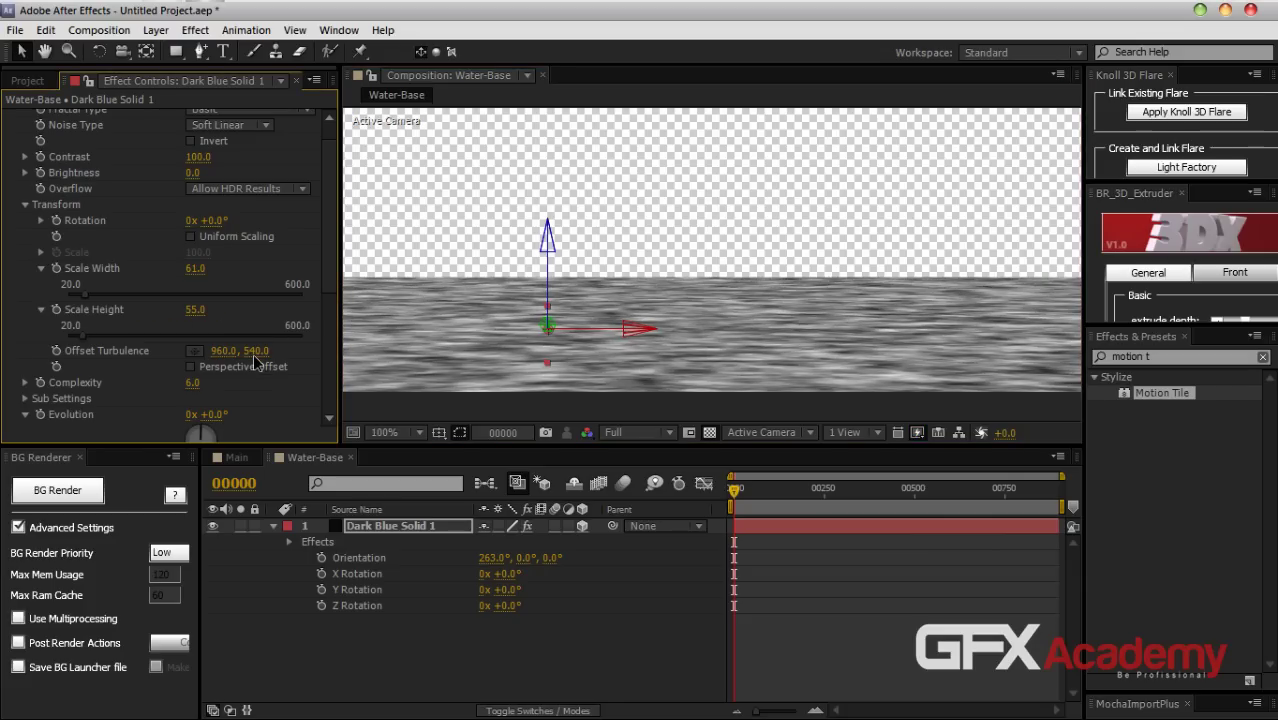
# Animate the Fractal Noise Evolution with the expression time*250
pyautogui.moveTo(737, 346)
pyautogui.mouseDown()
pyautogui.moveTo(777, 350)
pyautogui.moveTo(776, 334)
pyautogui.moveTo(738, 328)
pyautogui.mouseUp()
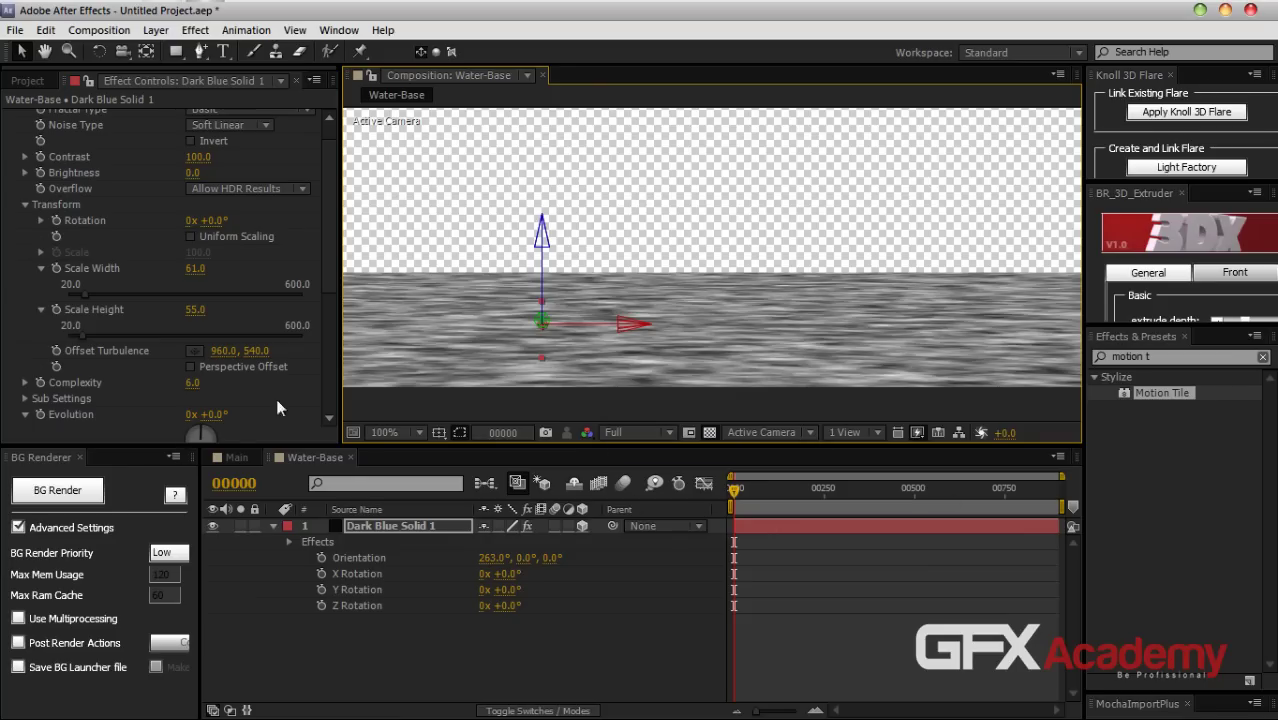
pyautogui.moveTo(325, 284); pyautogui.dragTo(324, 353)
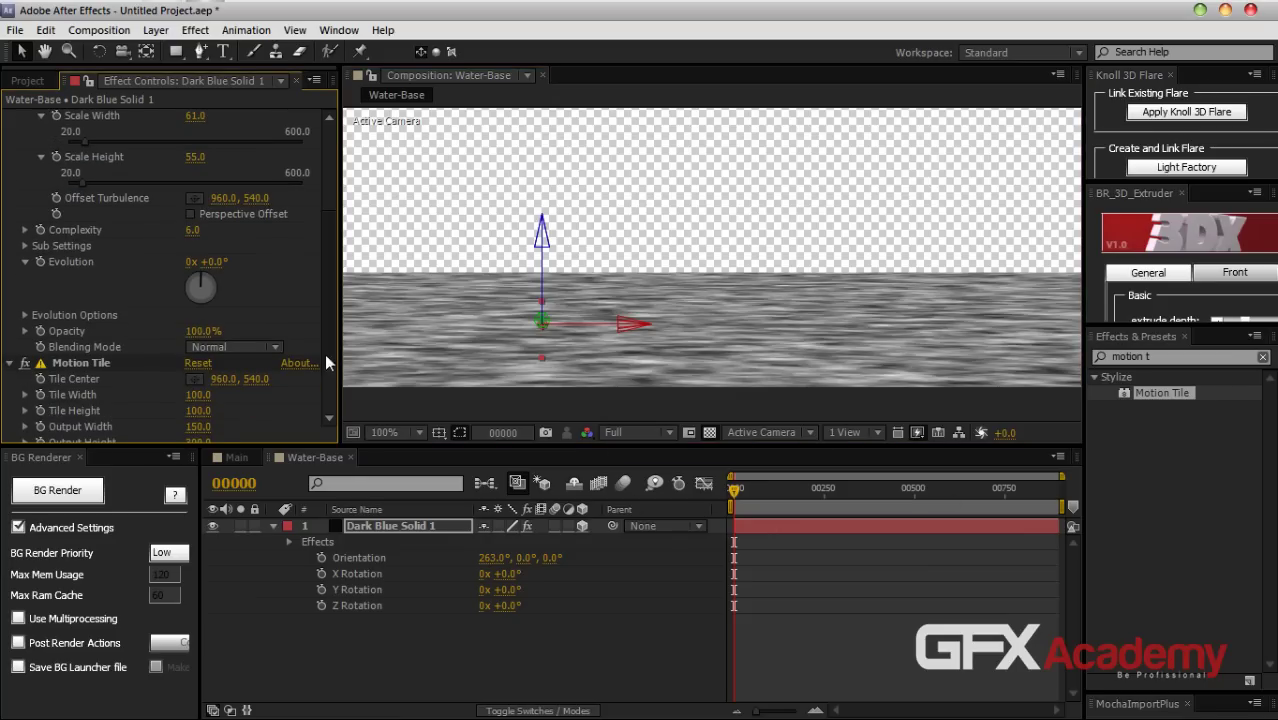
pyautogui.keyDown('alt'); pyautogui.click(39, 262); pyautogui.keyUp('alt')
pyautogui.write('t')
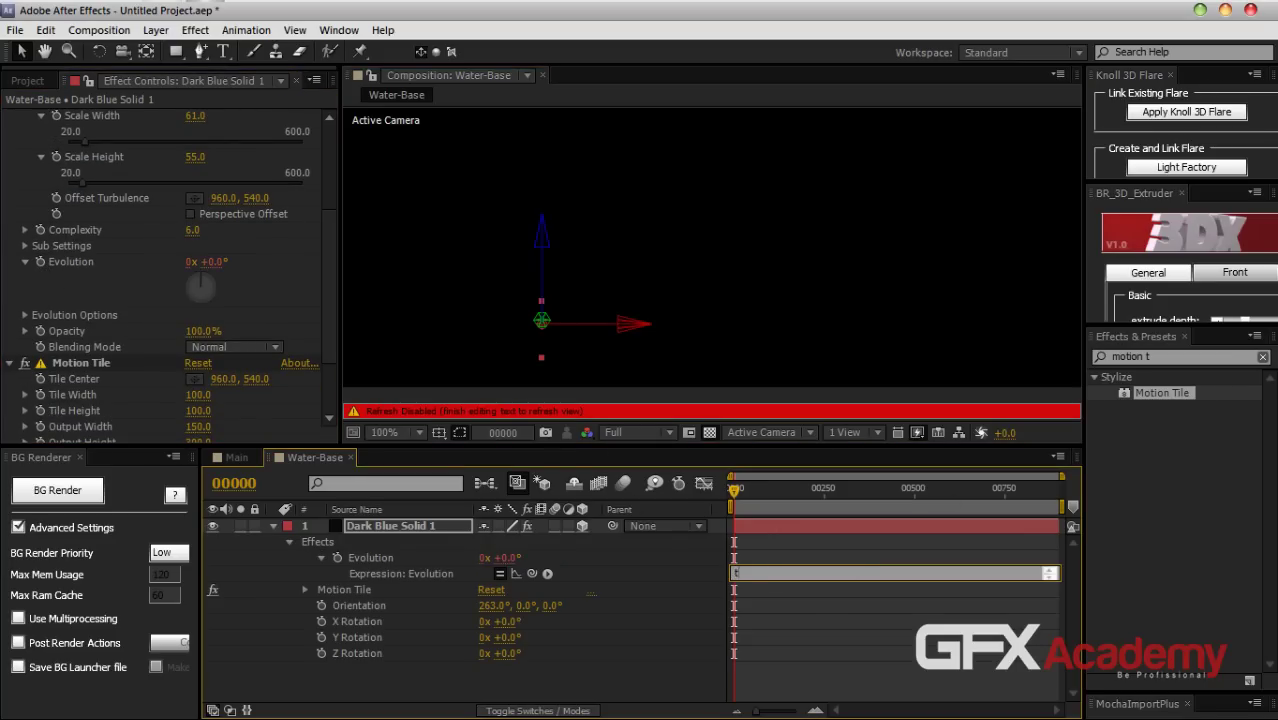
pyautogui.write('ime*250')
pyautogui.press('KP_Enter')
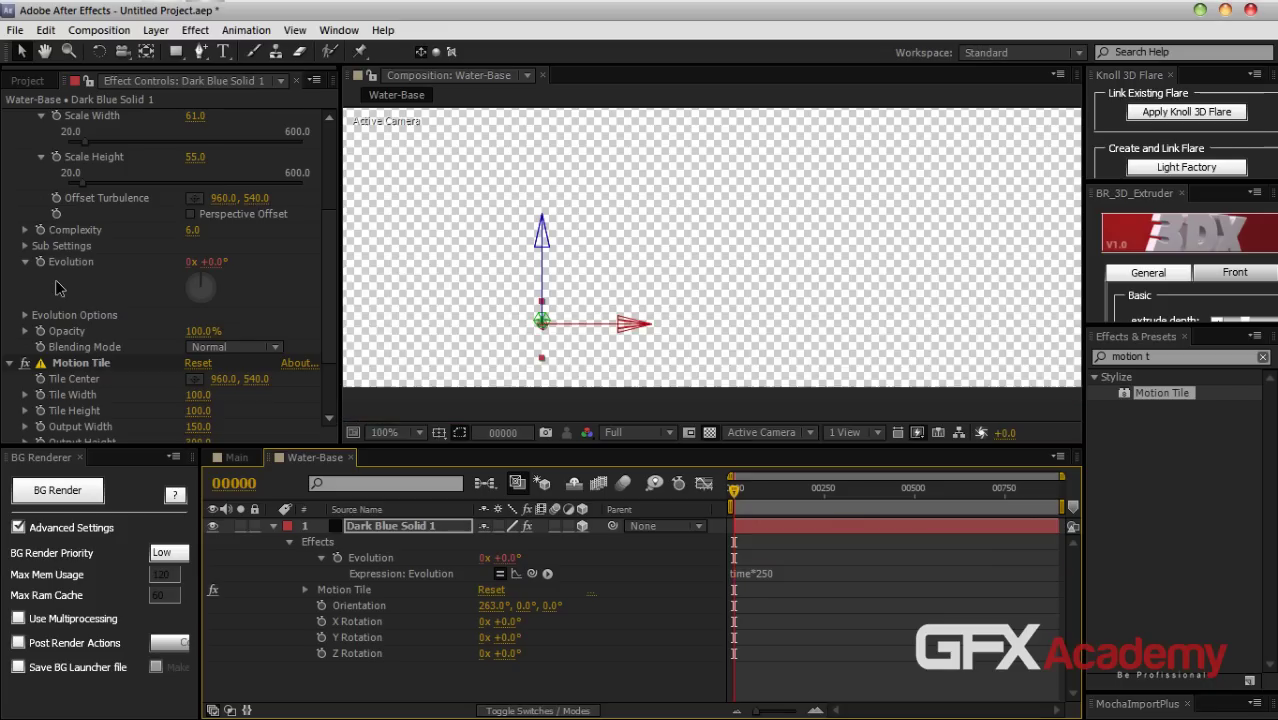
# Preview the evolving noise and raise the Y value of the Fractal Noise Offset Turbulence to 1092
pyautogui.press('space')
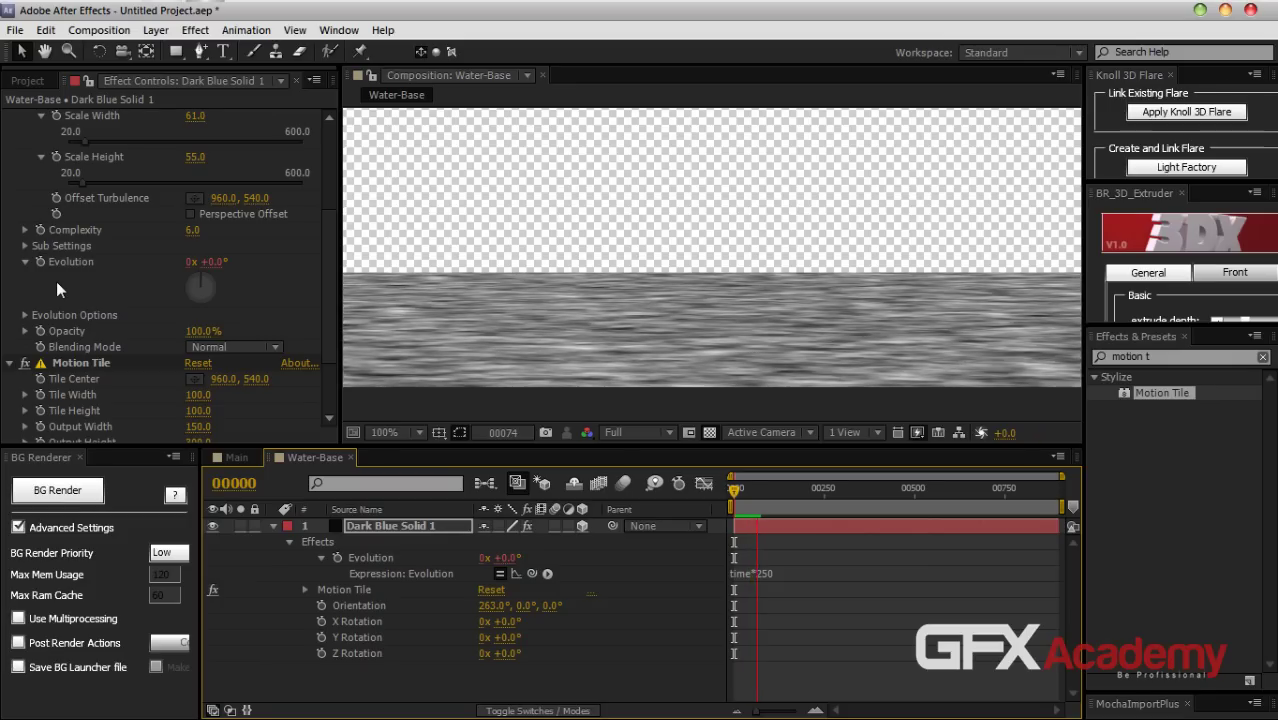
pyautogui.press('space')
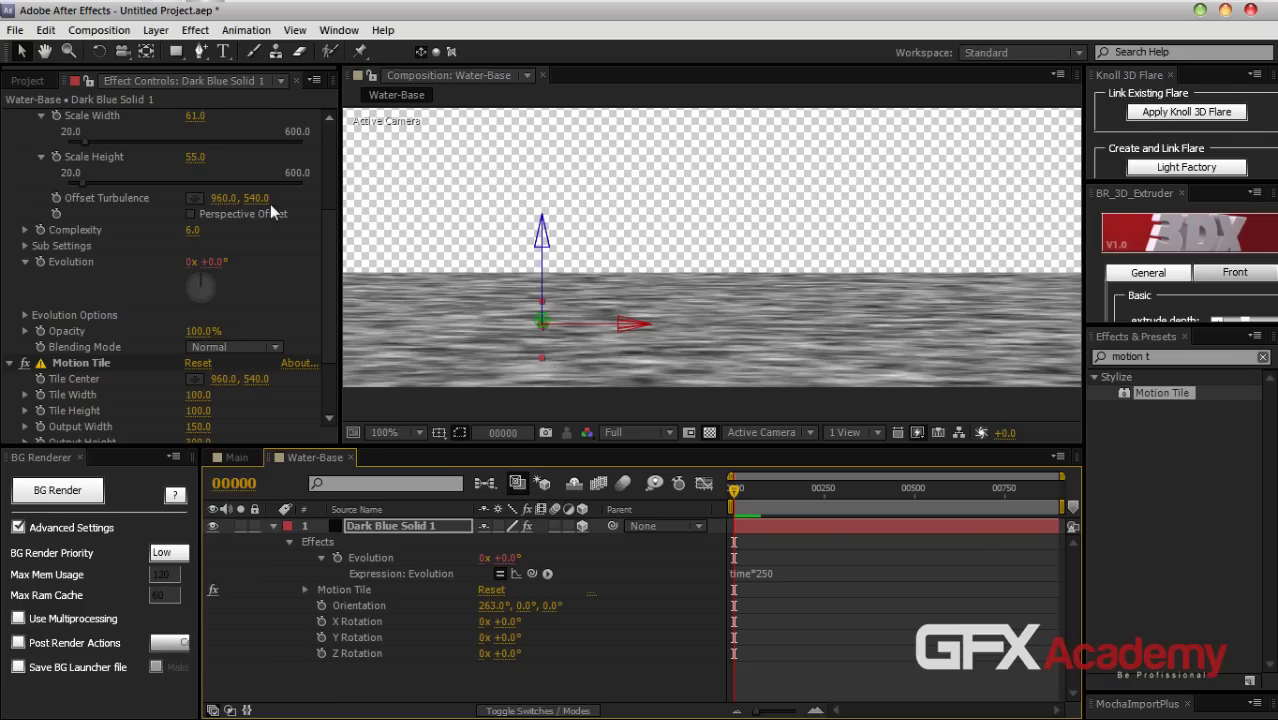
pyautogui.moveTo(258, 198); pyautogui.dragTo(351, 196)
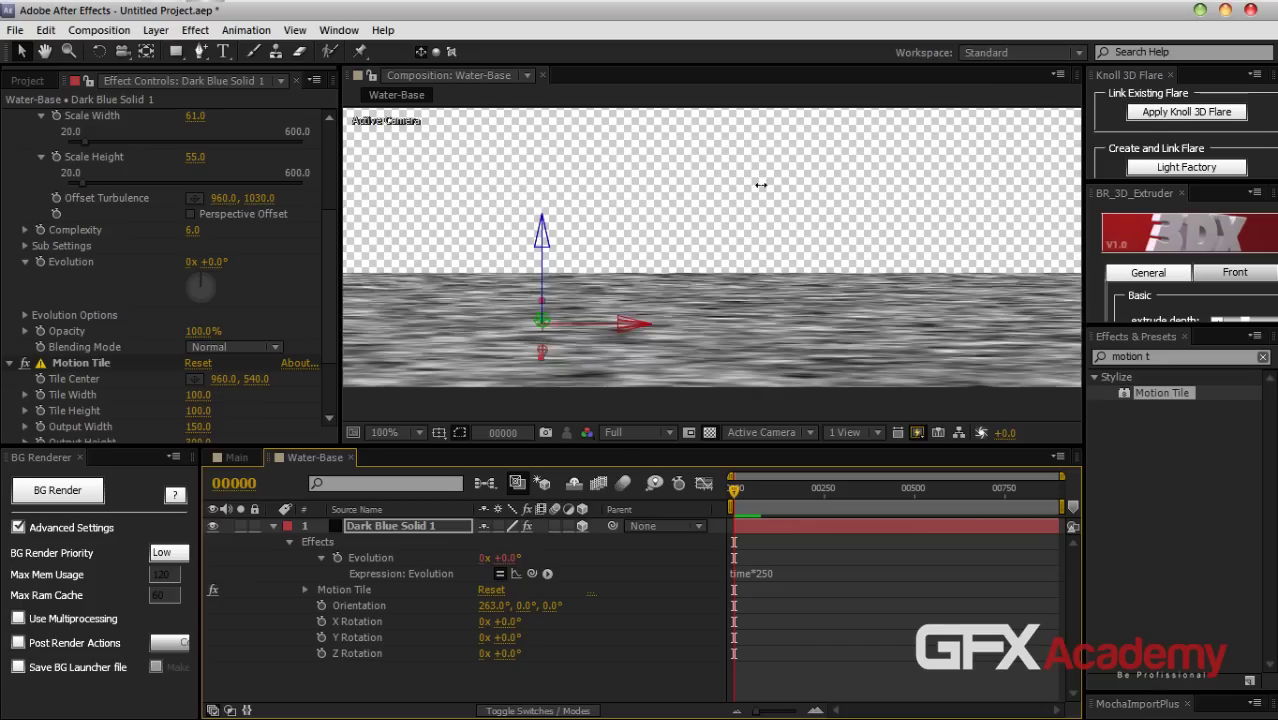
pyautogui.moveTo(257, 197); pyautogui.dragTo(770, 205)
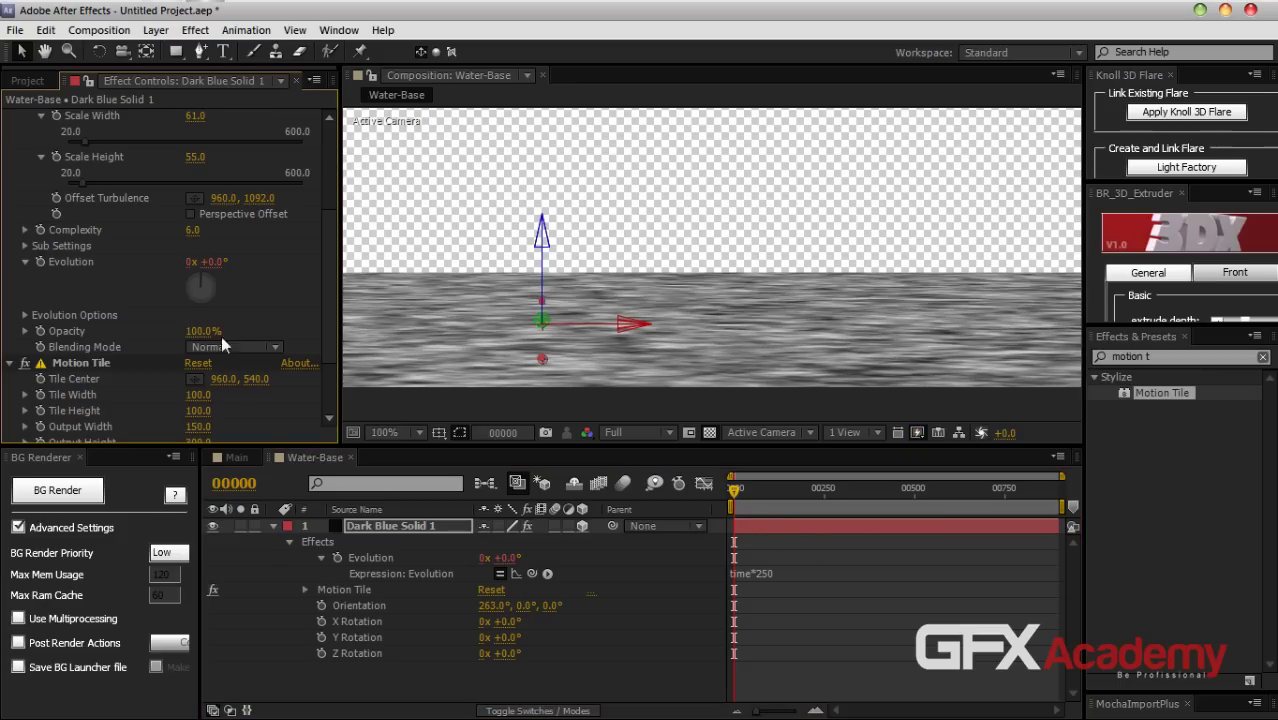
# Keyframe Offset Turbulence from the first frame to a much higher Y value at the composition's end, and preview the flowing motion
pyautogui.click(1060, 488)
pyautogui.moveTo(258, 205); pyautogui.dragTo(484, 204)
pyautogui.moveTo(779, 497)
pyautogui.mouseDown()
pyautogui.moveTo(716, 500)
pyautogui.moveTo(870, 495)
pyautogui.moveTo(728, 506)
pyautogui.moveTo(766, 507)
pyautogui.mouseUp()
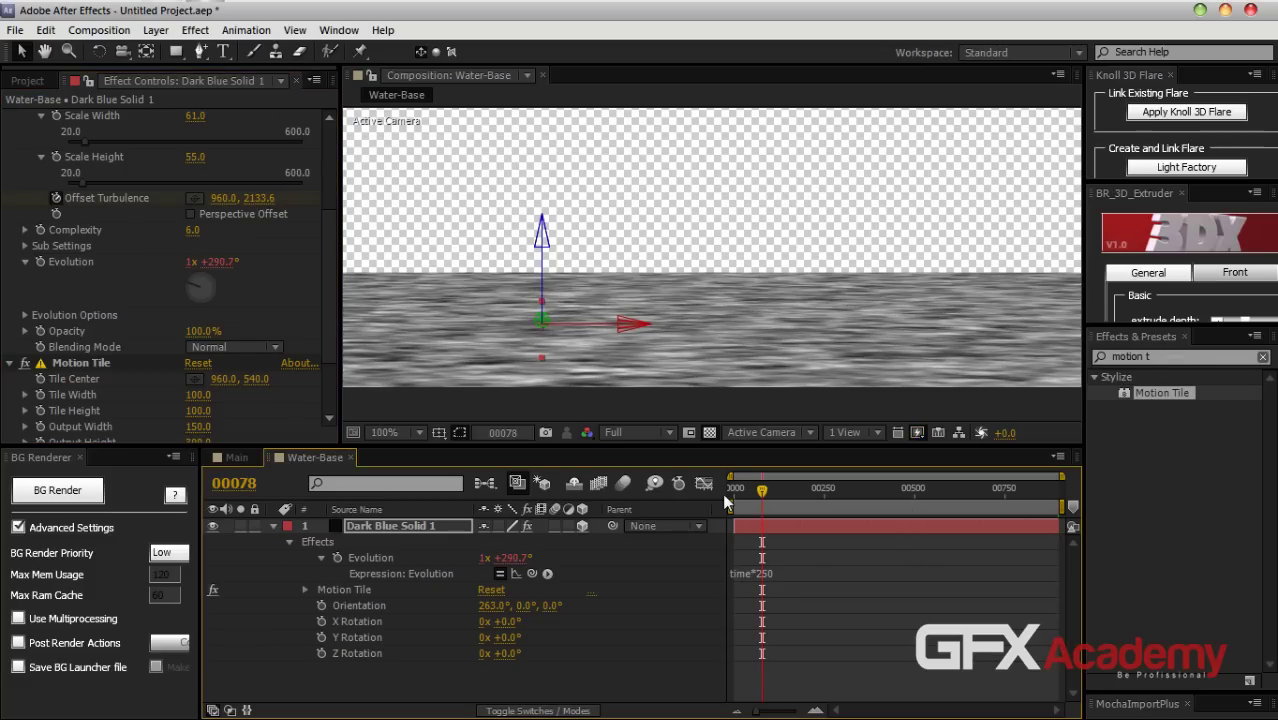
pyautogui.moveTo(759, 500); pyautogui.dragTo(697, 509)
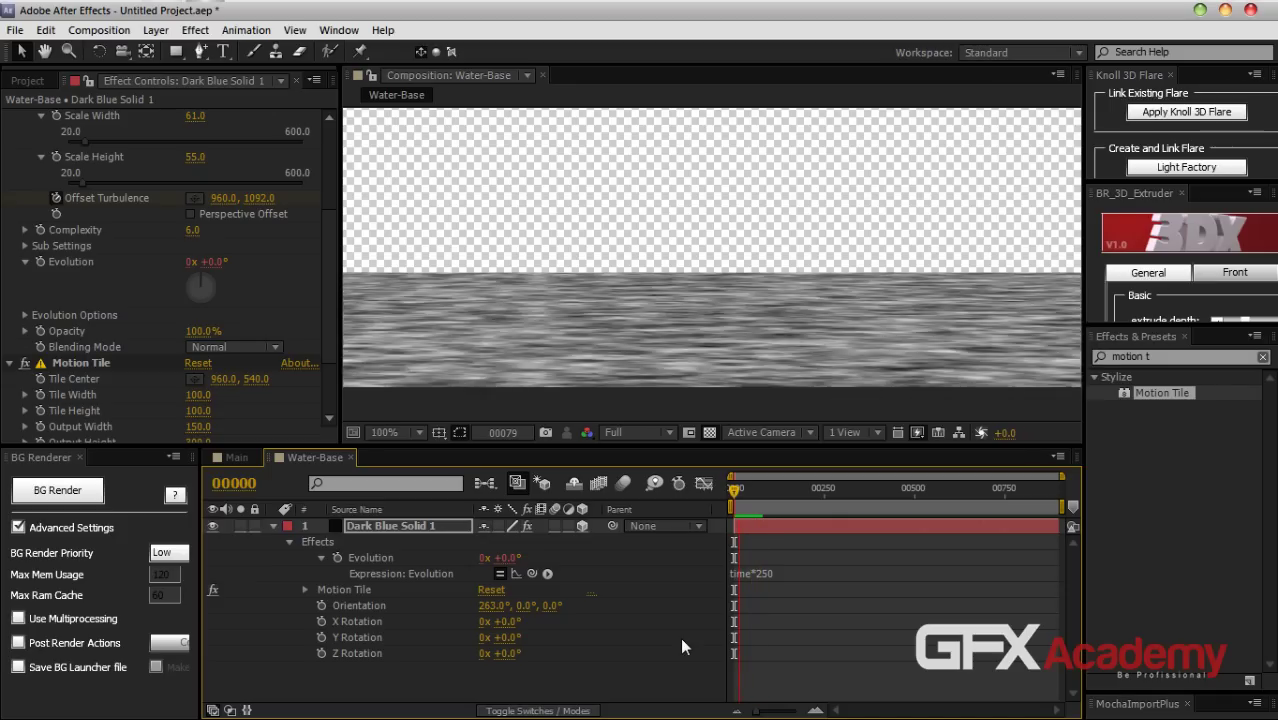
pyautogui.press('space')
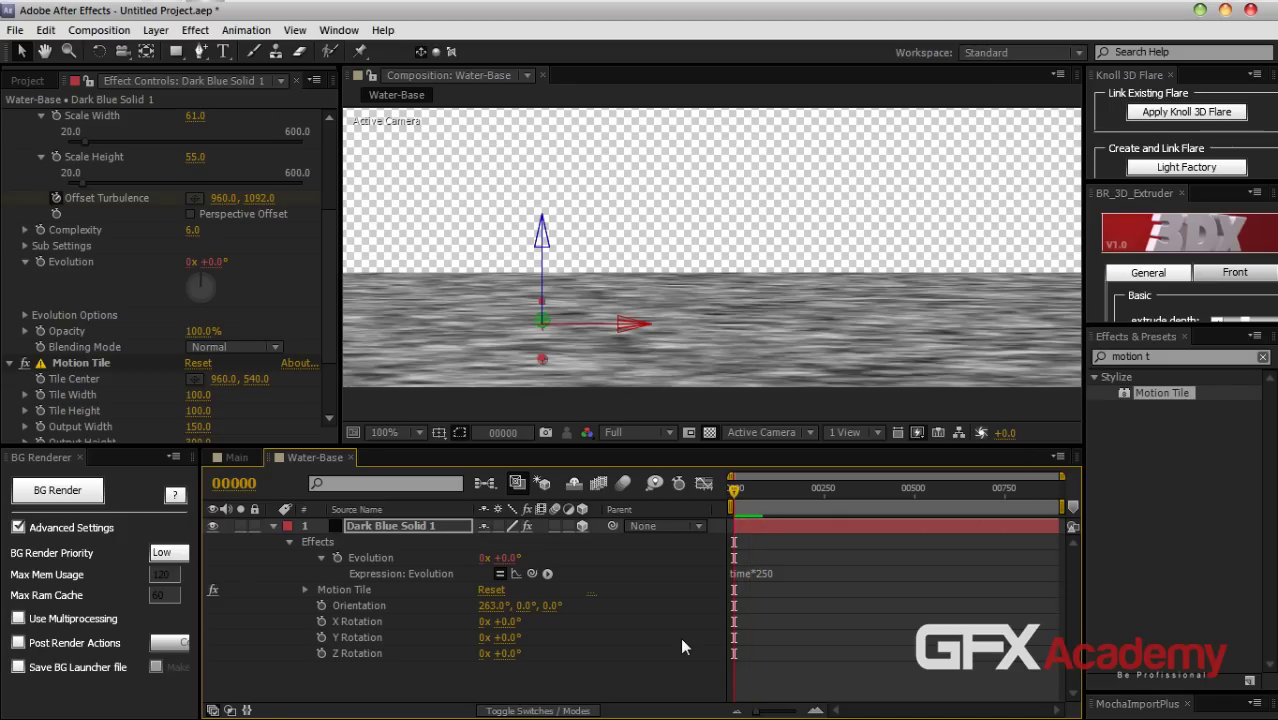
# Move to frame 31 and enable Mirror Edges in the Motion Tile effect
pyautogui.moveTo(738, 491); pyautogui.dragTo(745, 489)
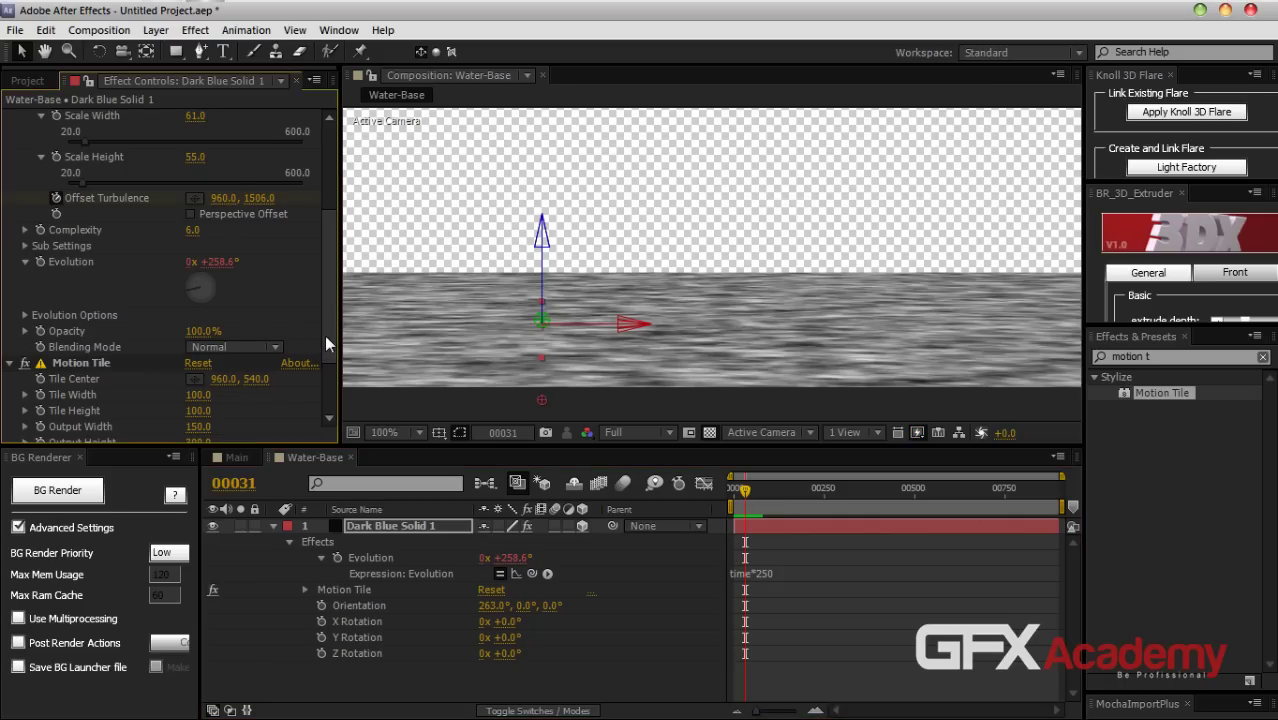
pyautogui.scroll(-3, 324, 334)
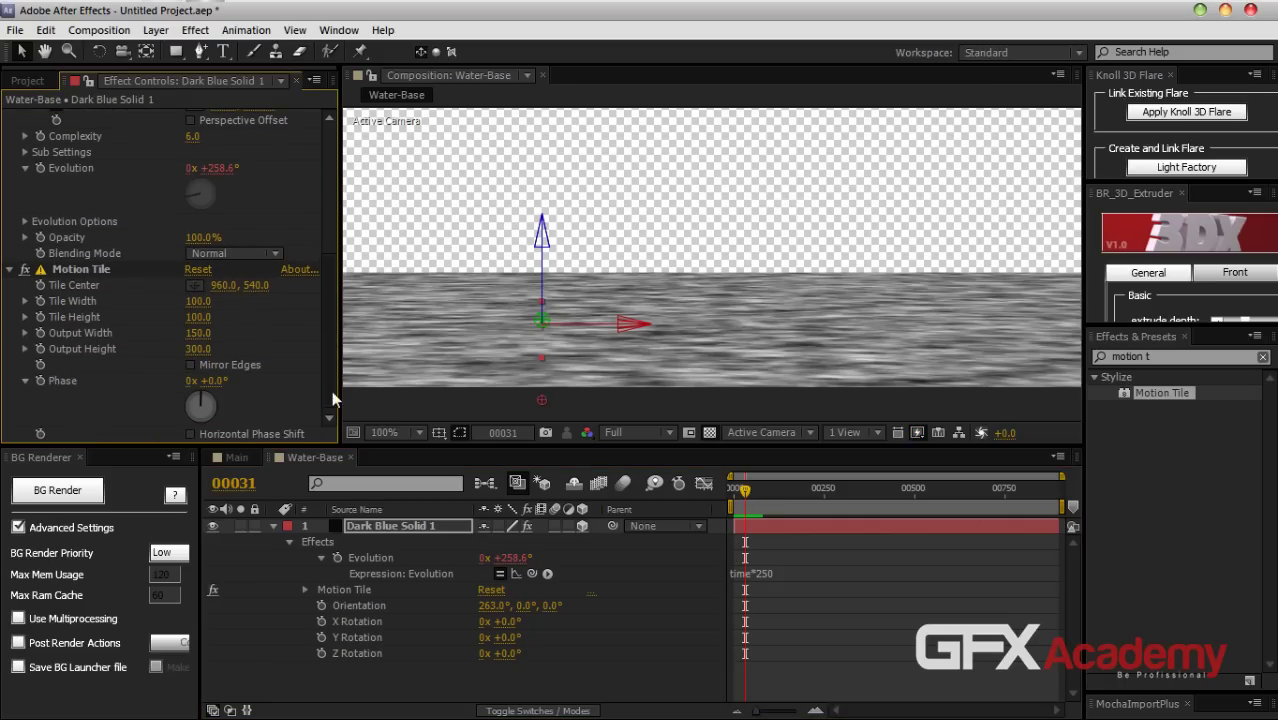
pyautogui.click(189, 365)
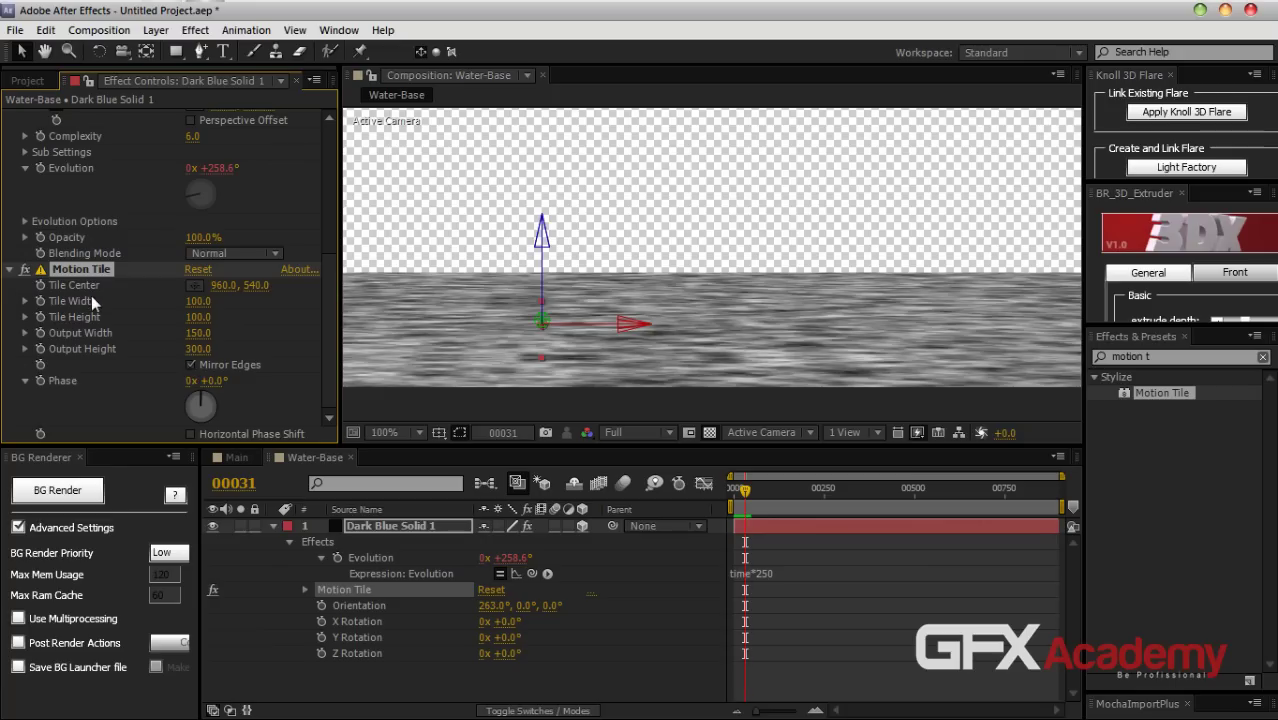
# Reorder the effects so Motion Tile sits above Fractal Noise, and preview the water animation
pyautogui.scroll(6, 91, 295)
pyautogui.click(10, 116)
pyautogui.click(10, 132)
pyautogui.moveTo(76, 138); pyautogui.dragTo(76, 110)
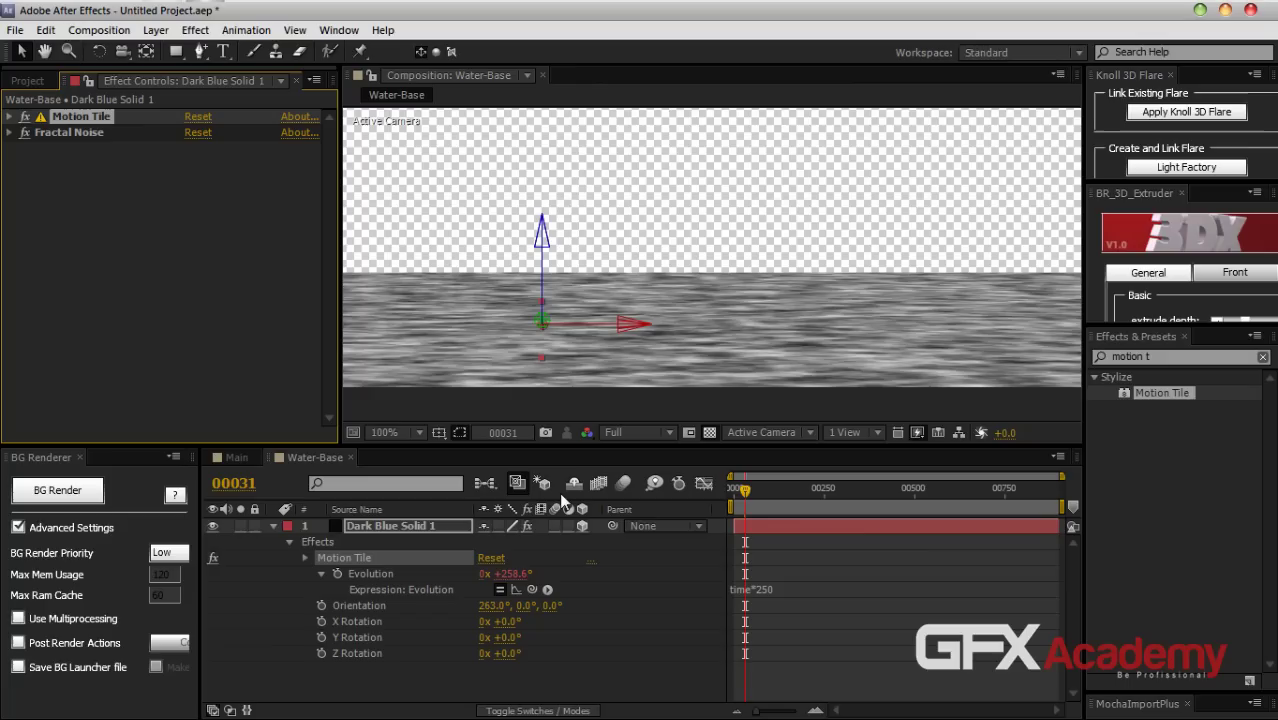
pyautogui.press('KP_0')
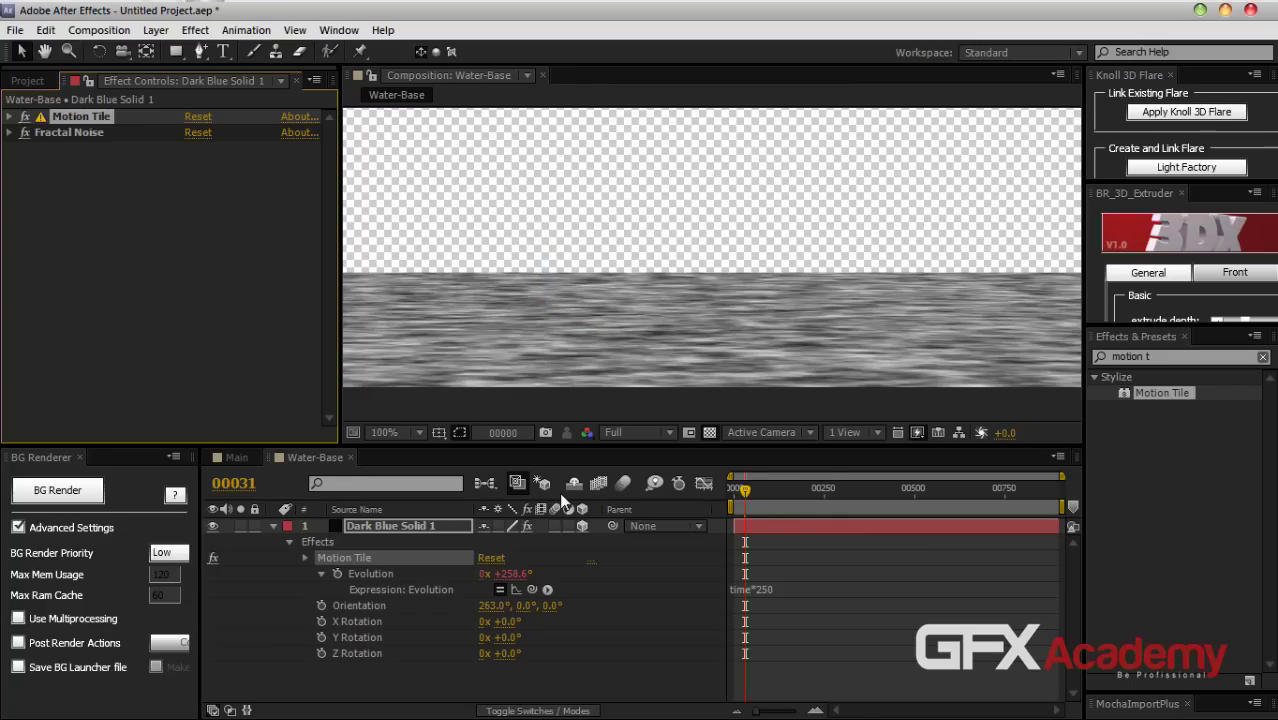
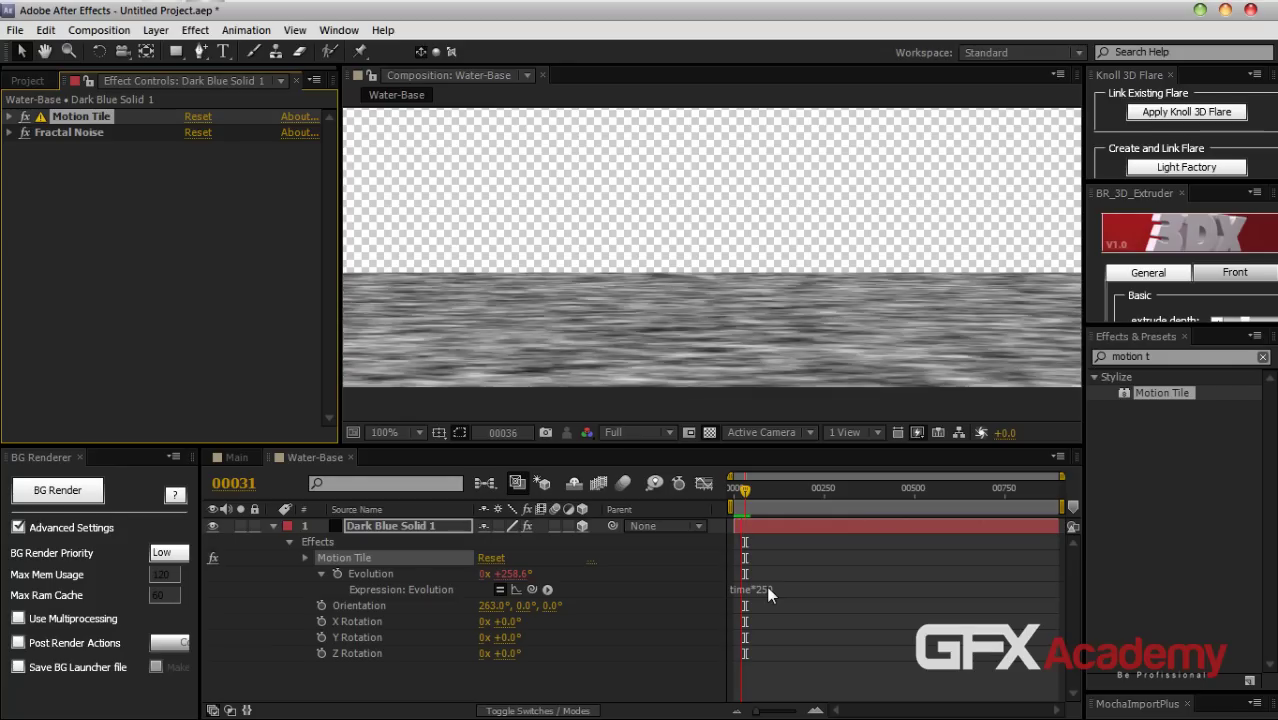
pyautogui.press('space')
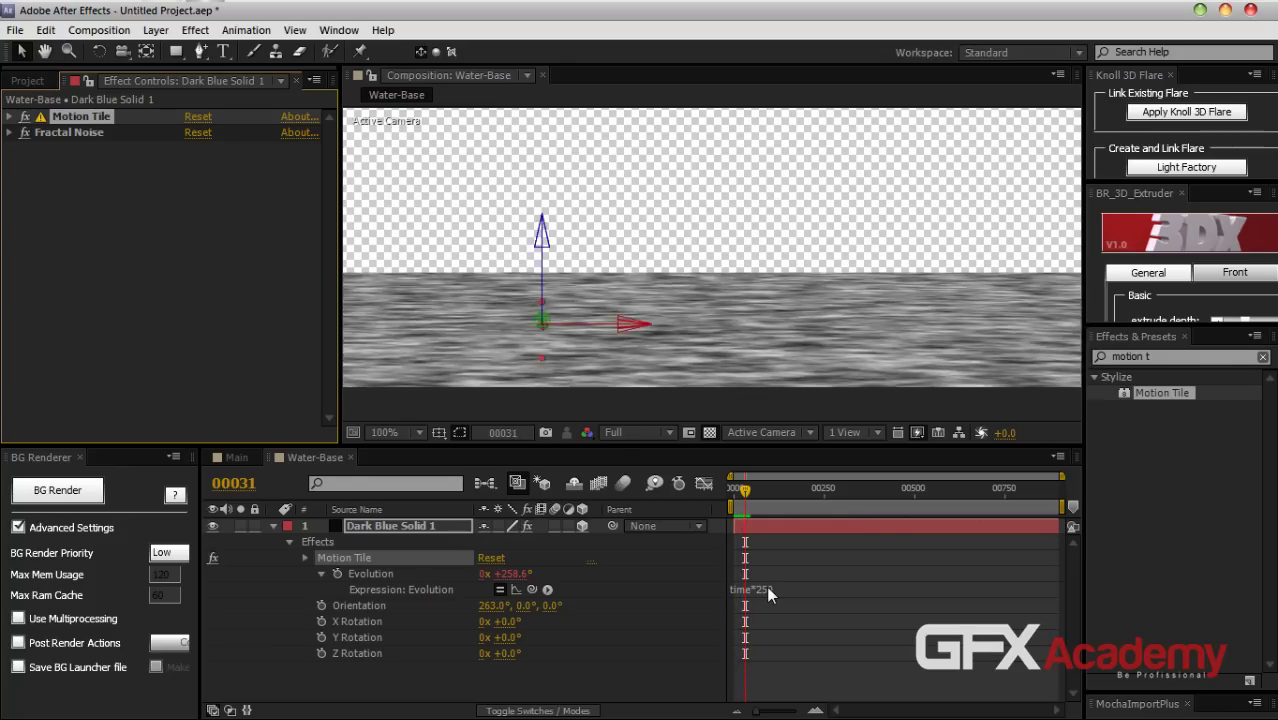
# Collapse the layer's properties, enlarge the composition view and inspect the side edges of the water plane
pyautogui.click(272, 525)
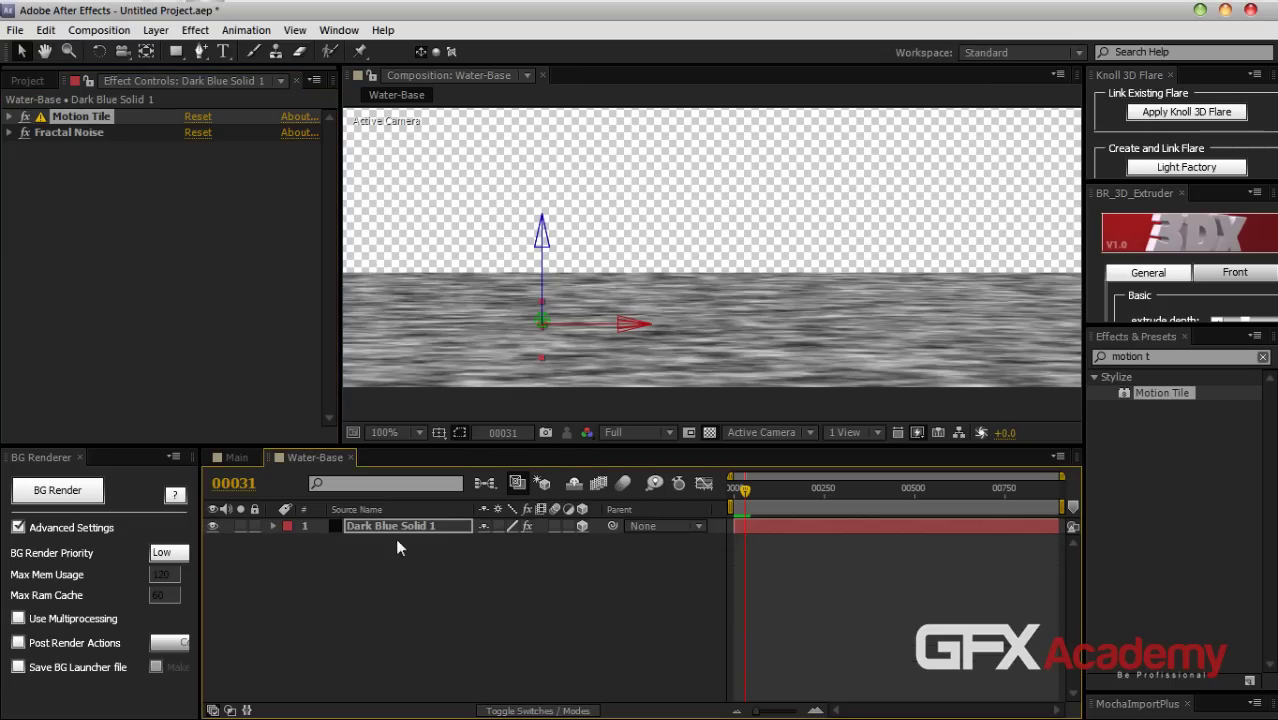
pyautogui.moveTo(525, 446); pyautogui.dragTo(525, 473)
pyautogui.press(',')
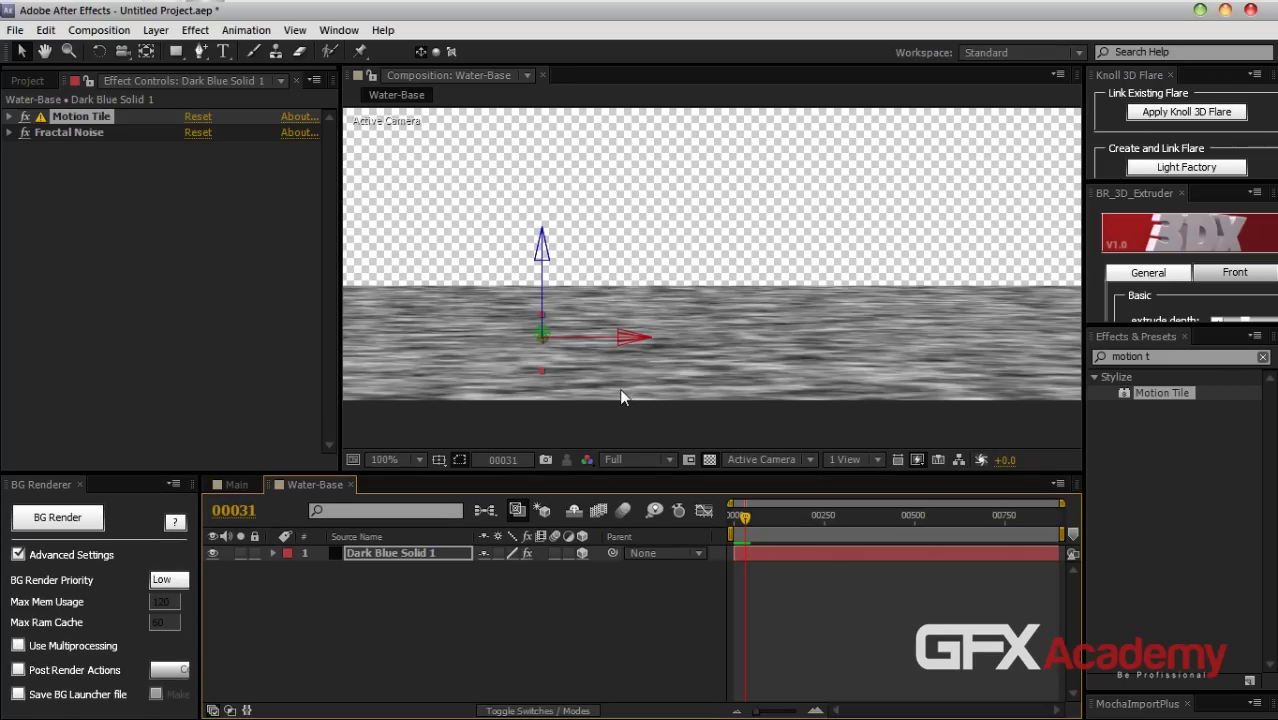
pyautogui.moveTo(620, 399); pyautogui.dragTo(480, 400)
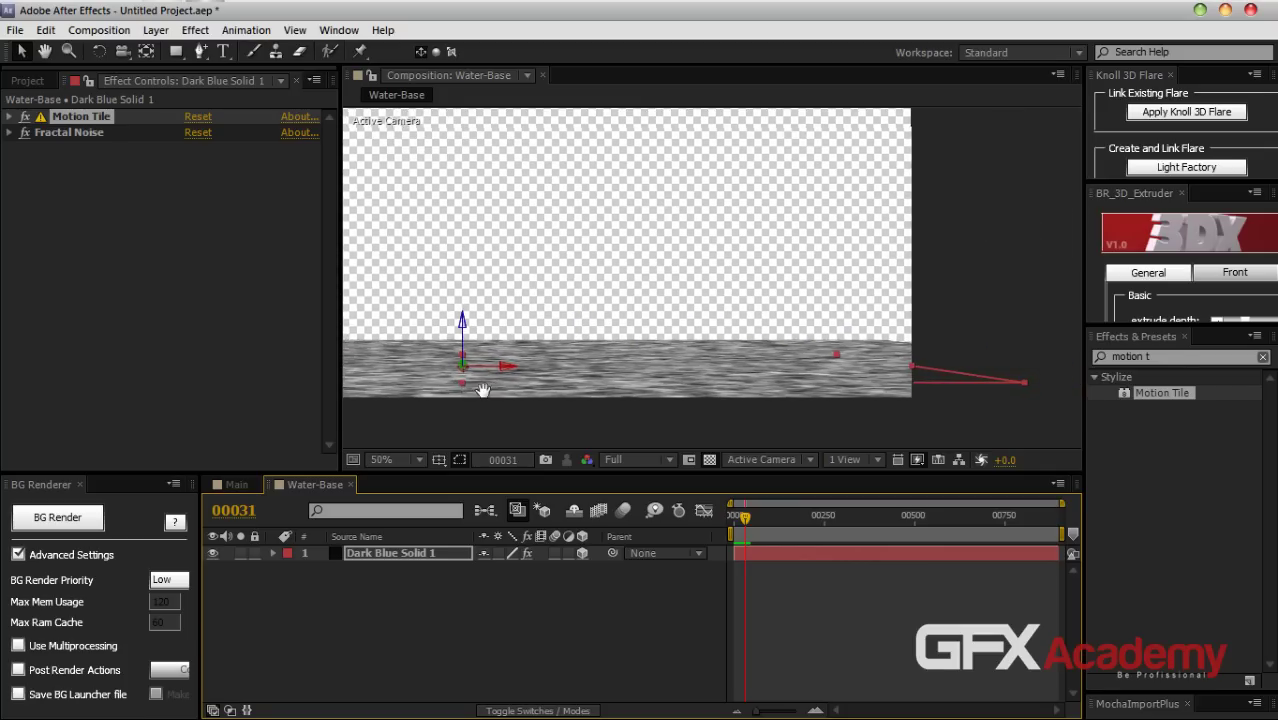
pyautogui.press('.')
pyautogui.moveTo(942, 400); pyautogui.dragTo(537, 311)
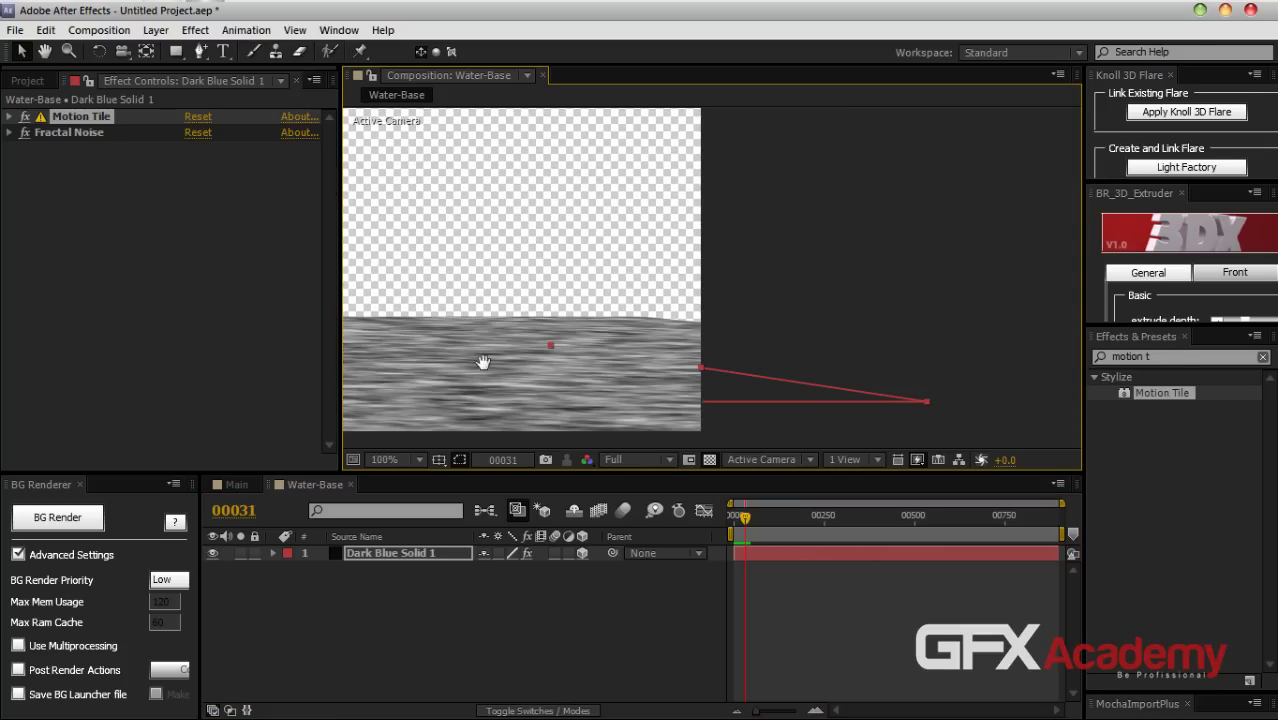
pyautogui.moveTo(483, 362); pyautogui.dragTo(1181, 378)
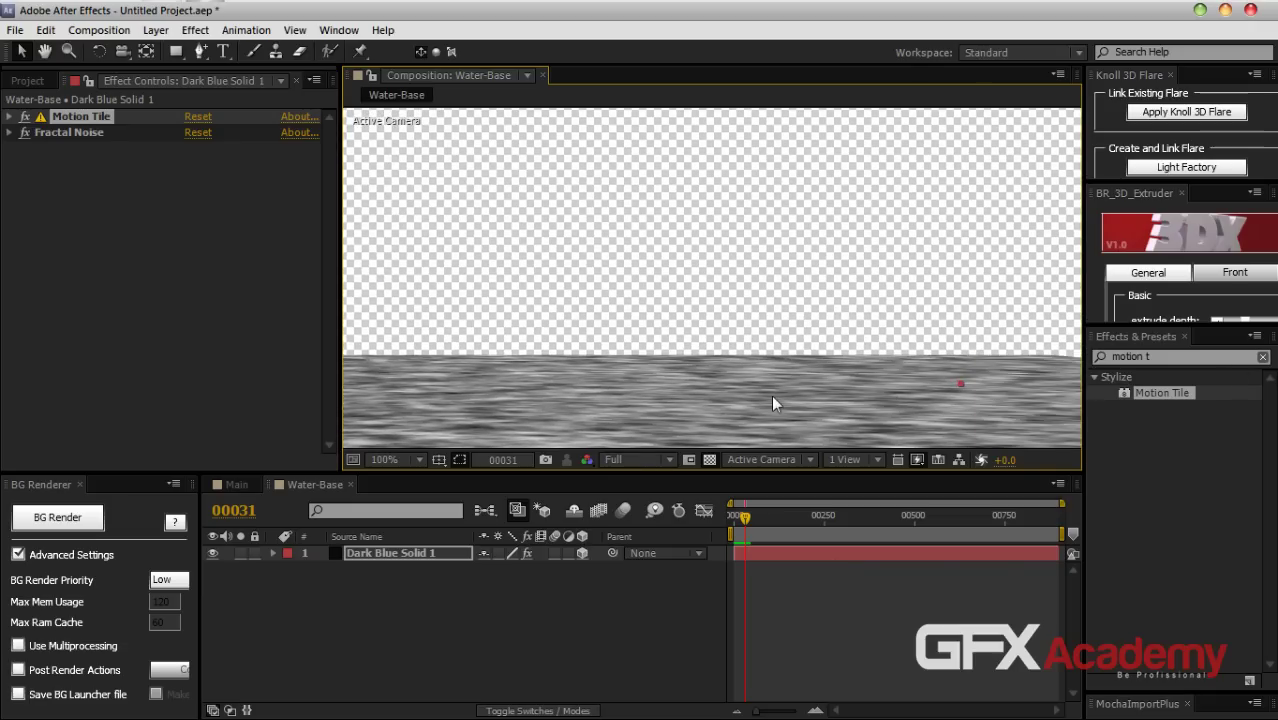
pyautogui.press(',')
pyautogui.moveTo(616, 326); pyautogui.dragTo(867, 347)
# Set the Motion Tile Output Width to 200 and check the coverage across the full frame width
pyautogui.click(9, 117)
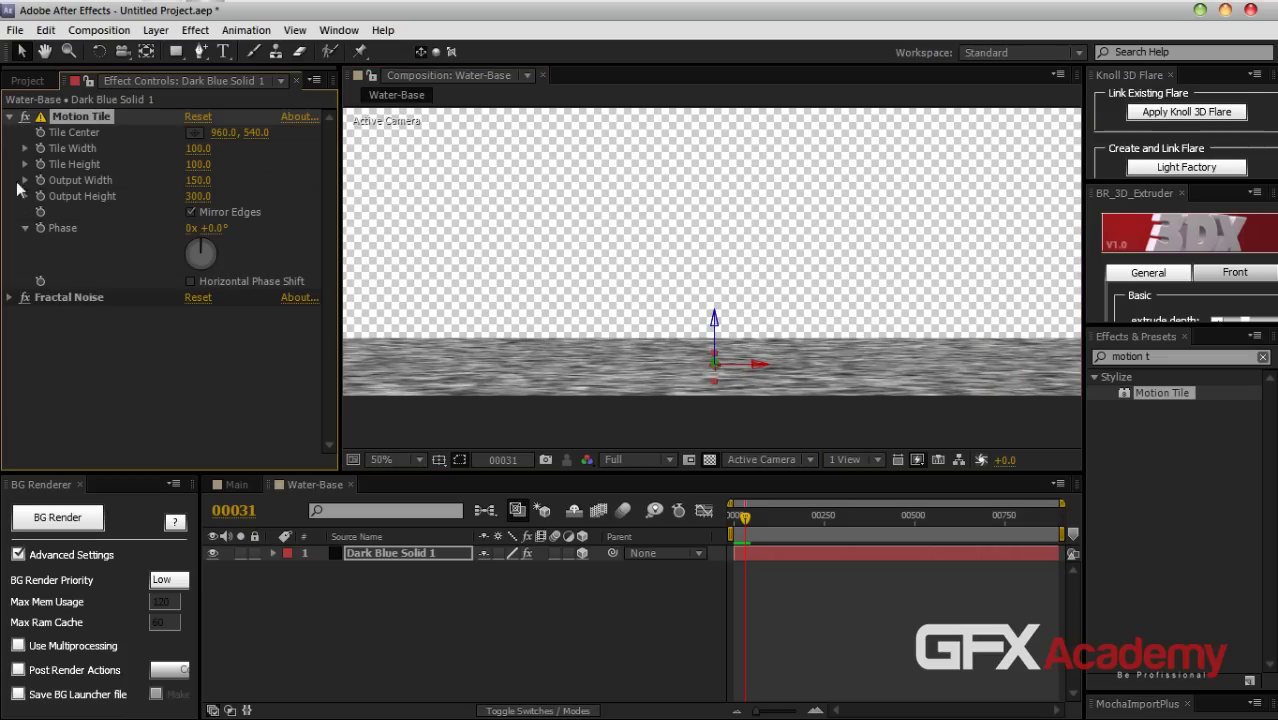
pyautogui.moveTo(195, 192); pyautogui.dragTo(347, 200)
pyautogui.moveTo(510, 345); pyautogui.dragTo(564, 321)
pyautogui.scroll(-2, 783, 385)
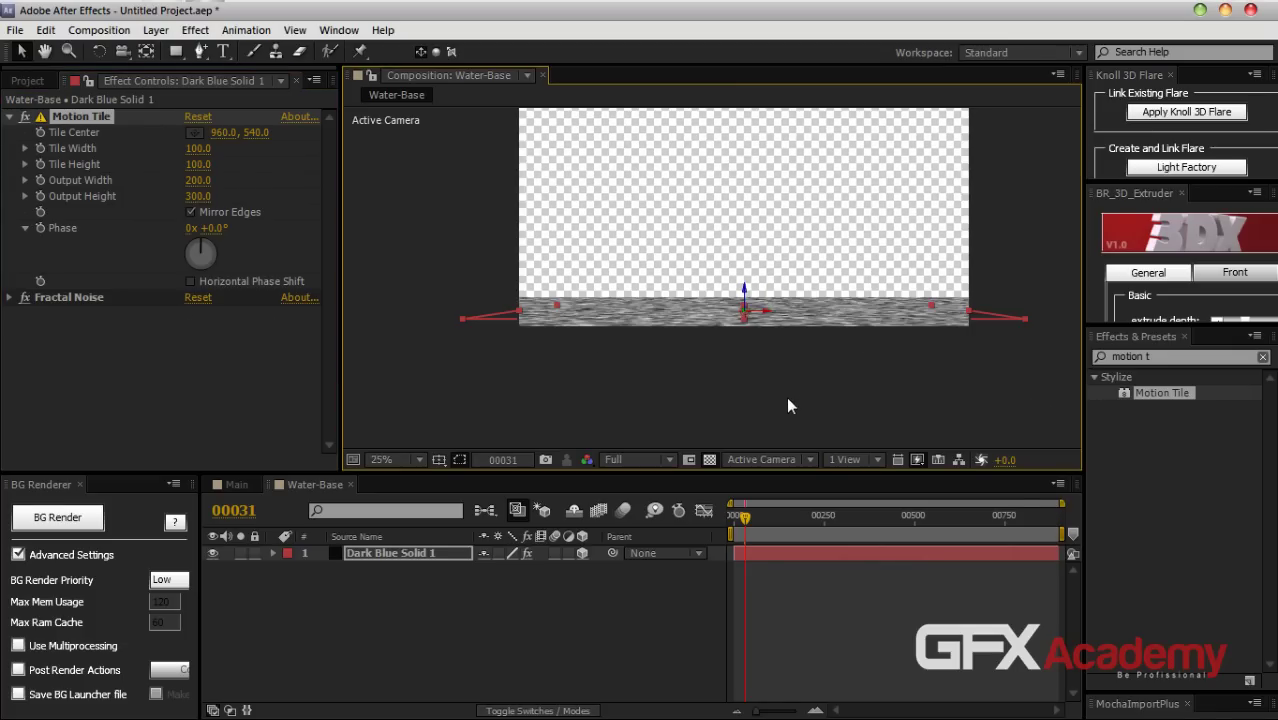
pyautogui.scroll(4, 786, 396)
pyautogui.scroll(-2, 852, 382)
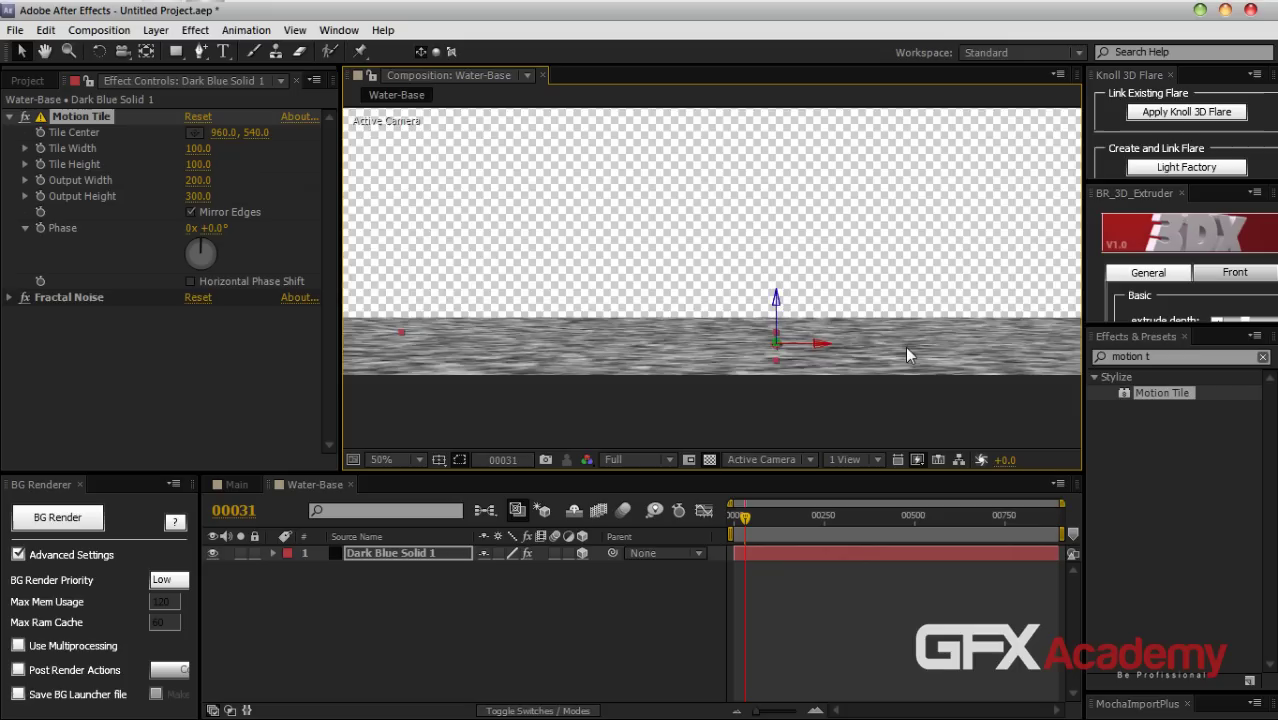
pyautogui.scroll(-2, 908, 345)
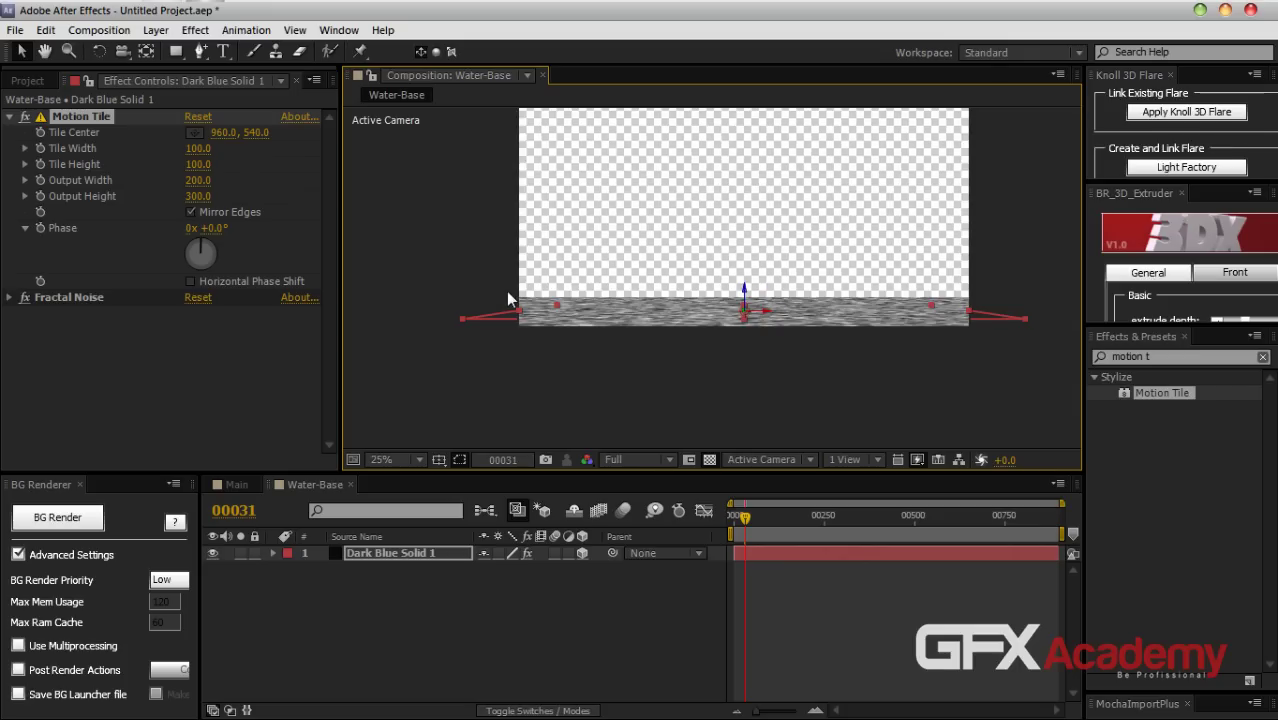
pyautogui.click(10, 116)
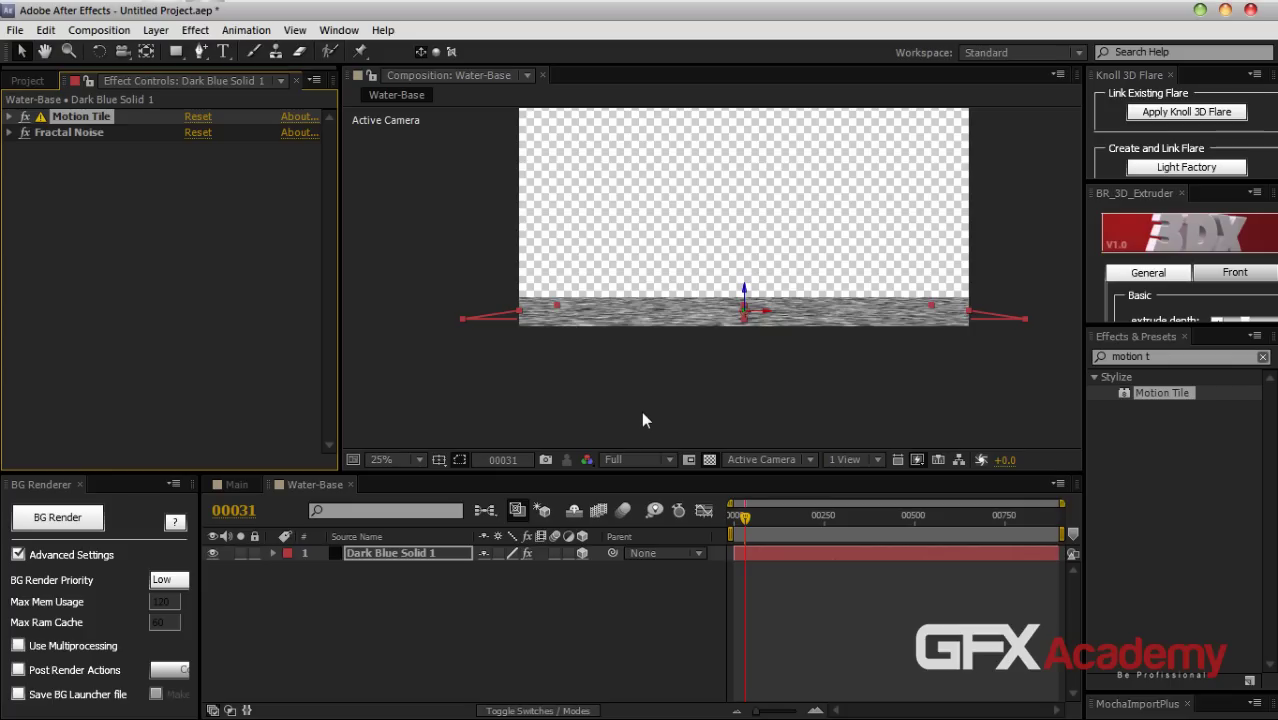
# Draw a wide rectangular mask around the water on Dark Blue Solid 1 and turn off the transparency grid
pyautogui.click(424, 556)
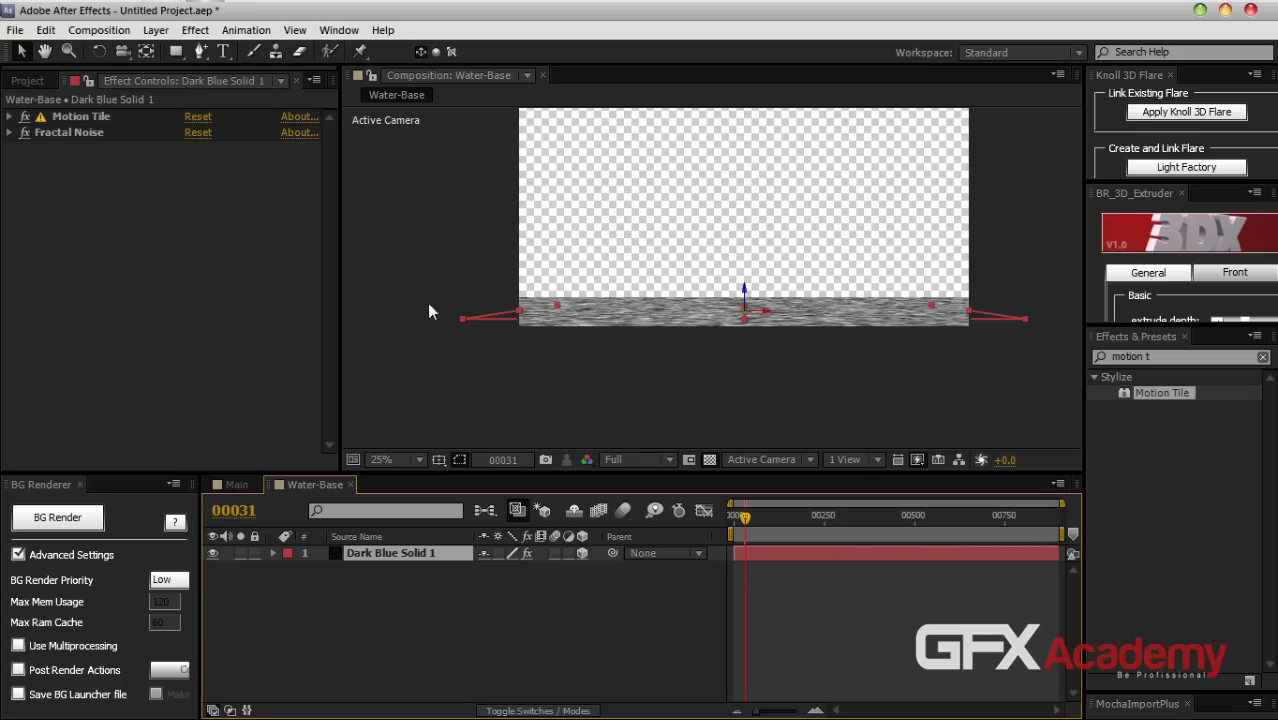
pyautogui.click(178, 52)
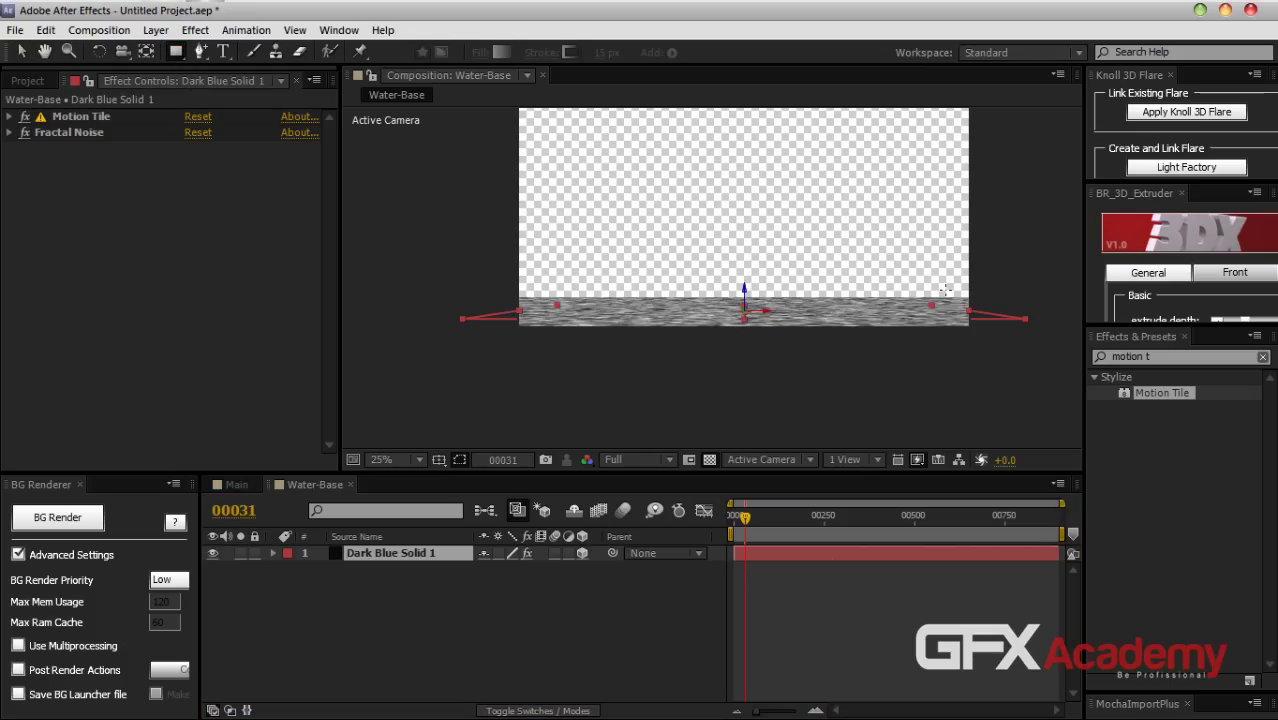
pyautogui.moveTo(976, 299); pyautogui.dragTo(3, 347)
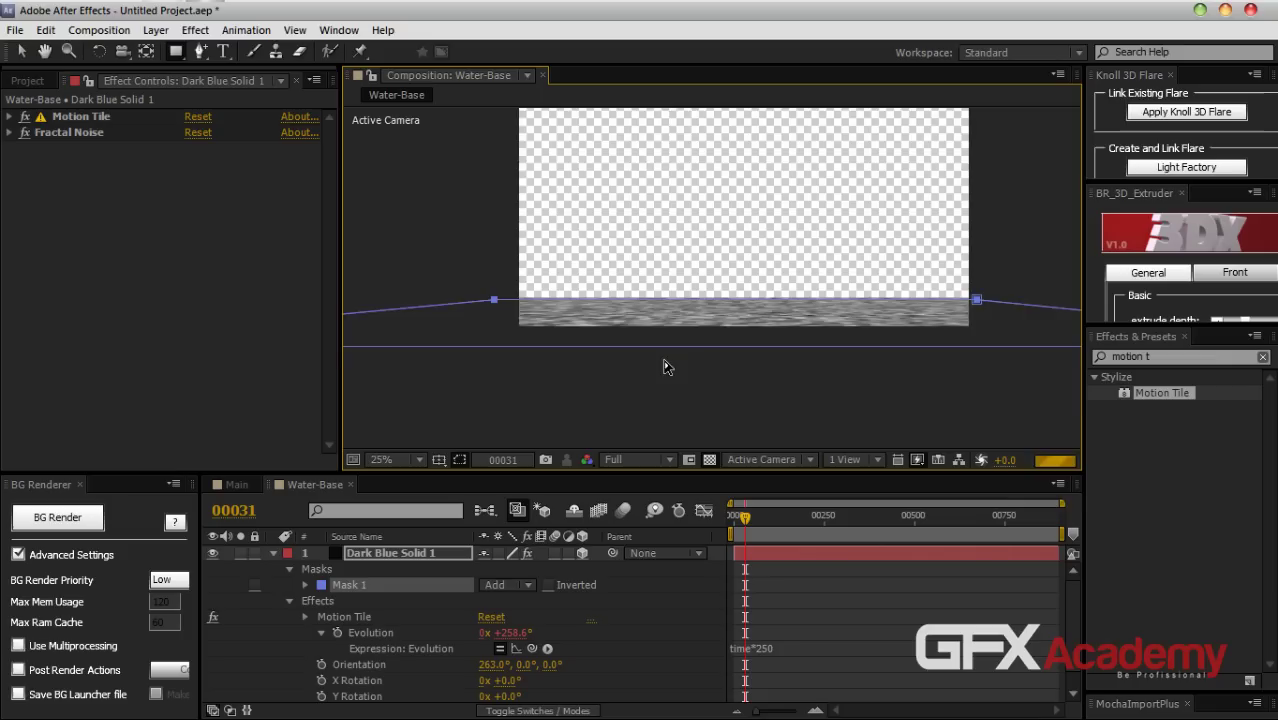
pyautogui.scroll(1, 700, 345)
pyautogui.scroll(2, 730, 332)
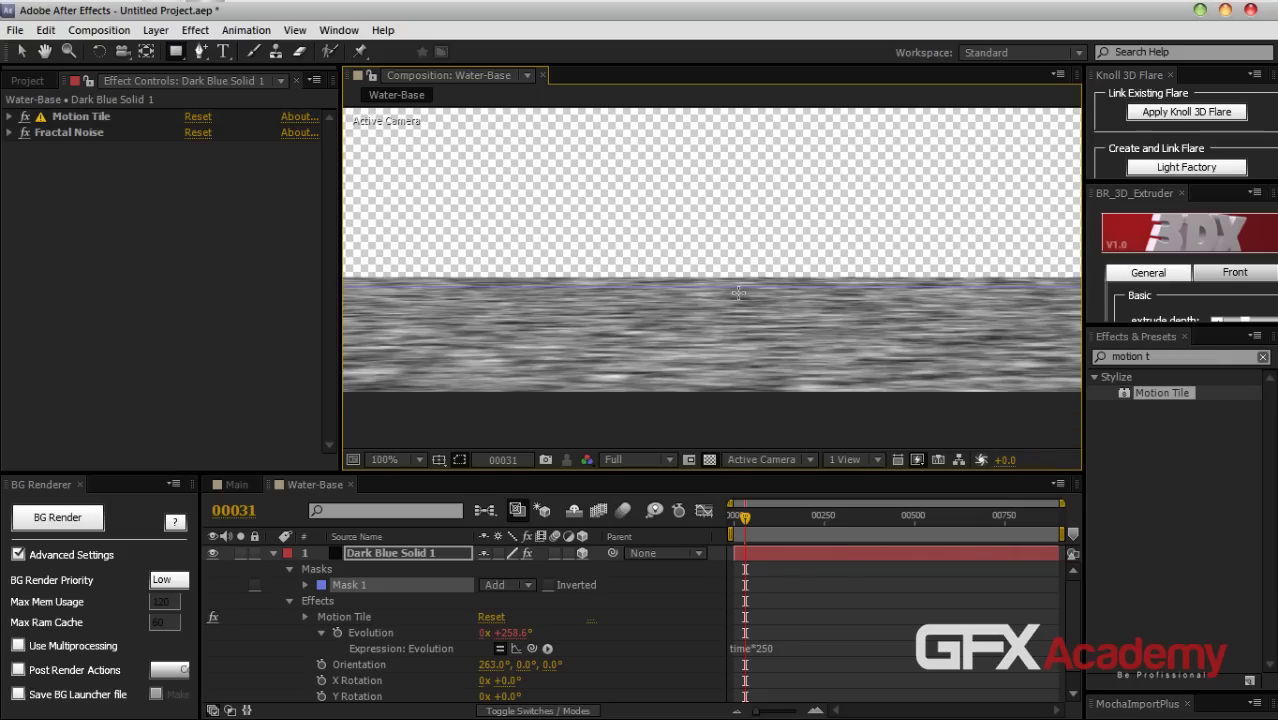
pyautogui.click(710, 459)
pyautogui.scroll(1, 690, 318)
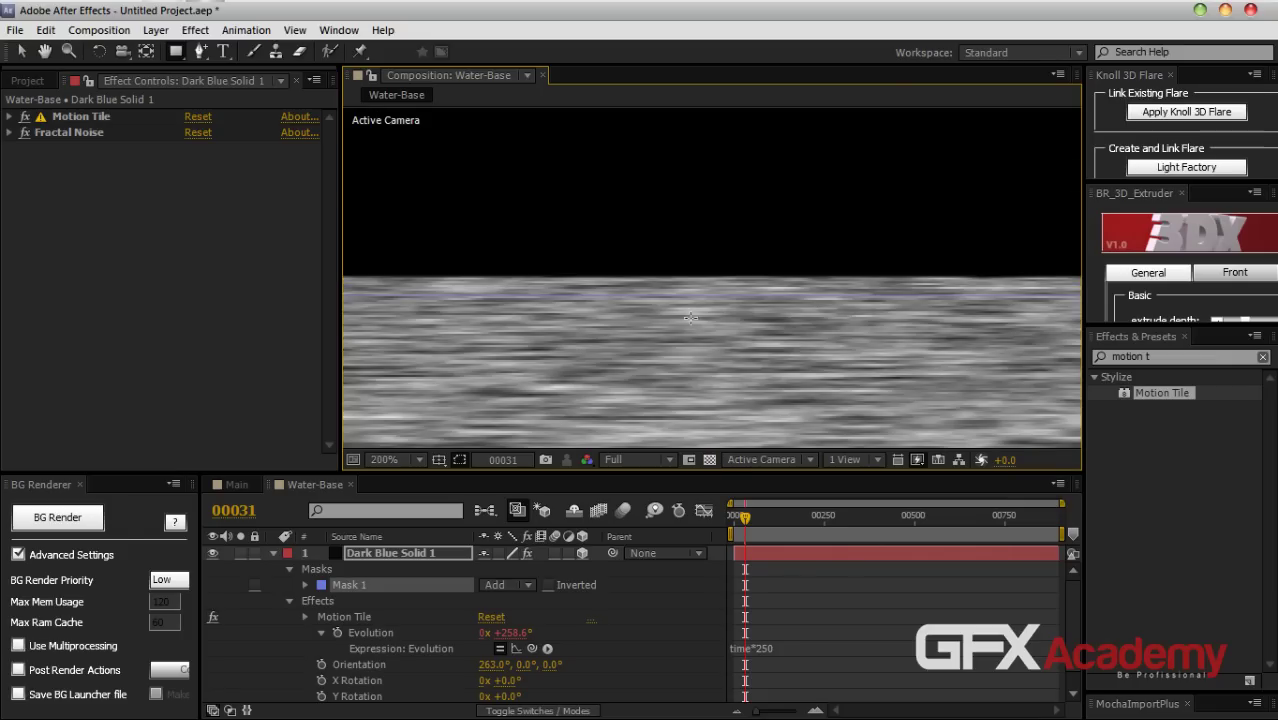
# Try the Subtract mode on the water layer's mask and return it to Add
pyautogui.click(290, 600)
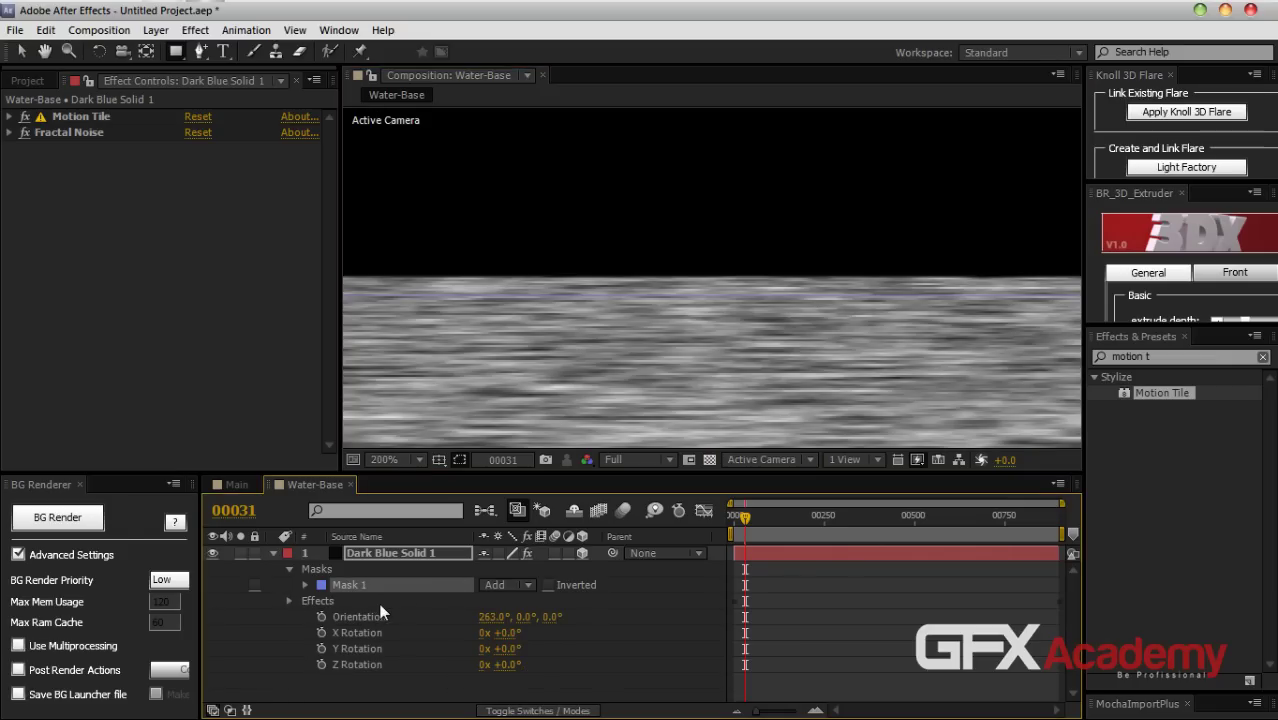
pyautogui.click(488, 584)
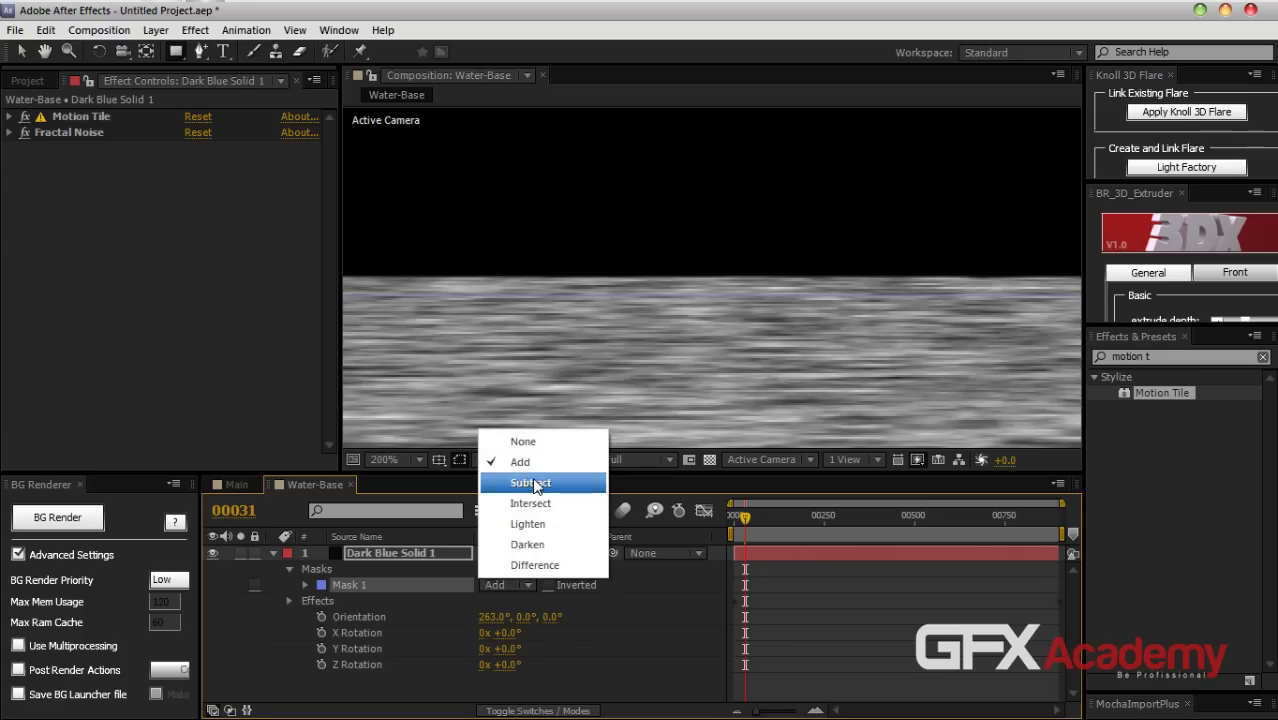
pyautogui.click(533, 483)
pyautogui.click(512, 589)
pyautogui.click(534, 466)
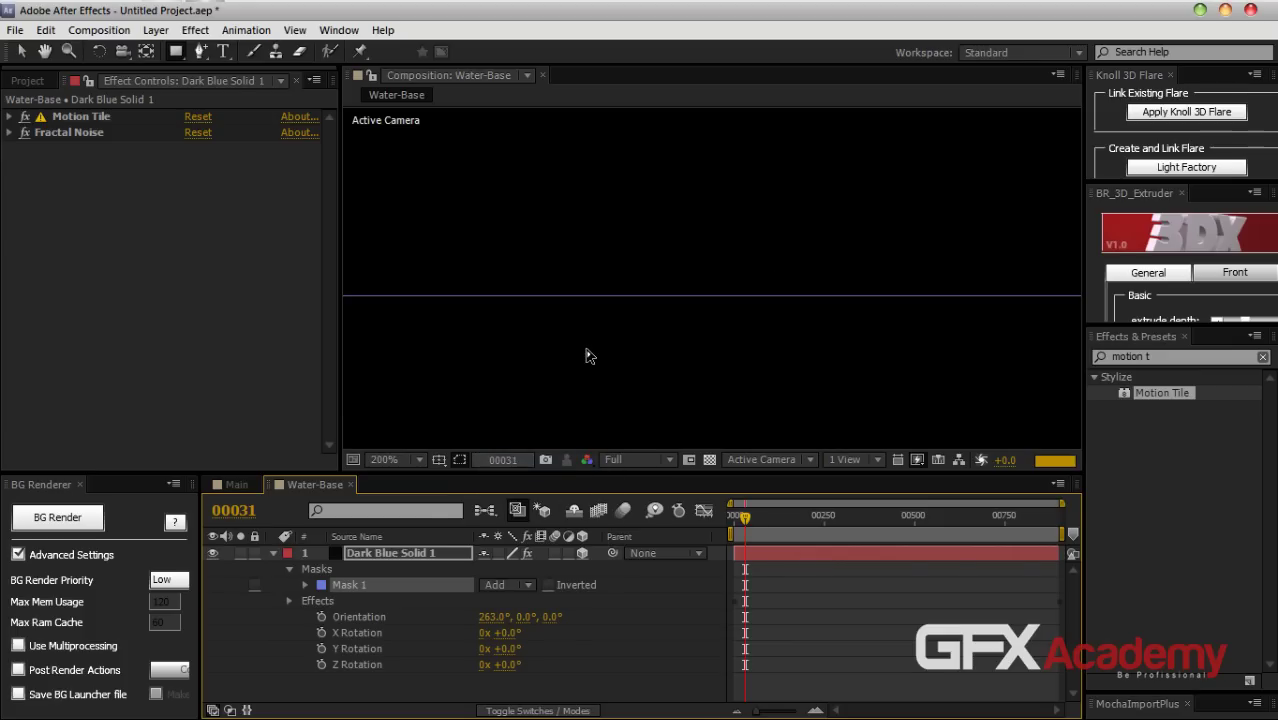
# Set the Mask Feather of the water layer's mask to 375 pixels and check the horizon edge
pyautogui.scroll(-2, 613, 337)
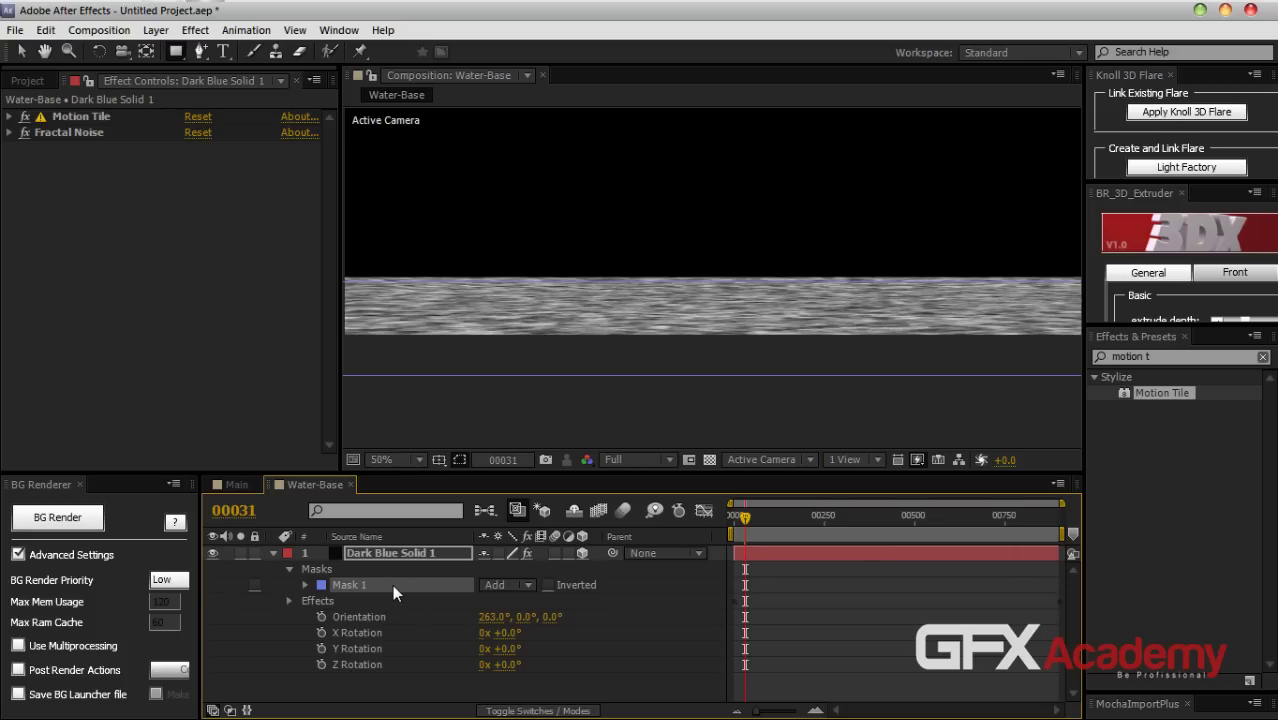
pyautogui.press('f')
pyautogui.moveTo(505, 586); pyautogui.dragTo(592, 585)
pyautogui.moveTo(1046, 553); pyautogui.dragTo(836, 577)
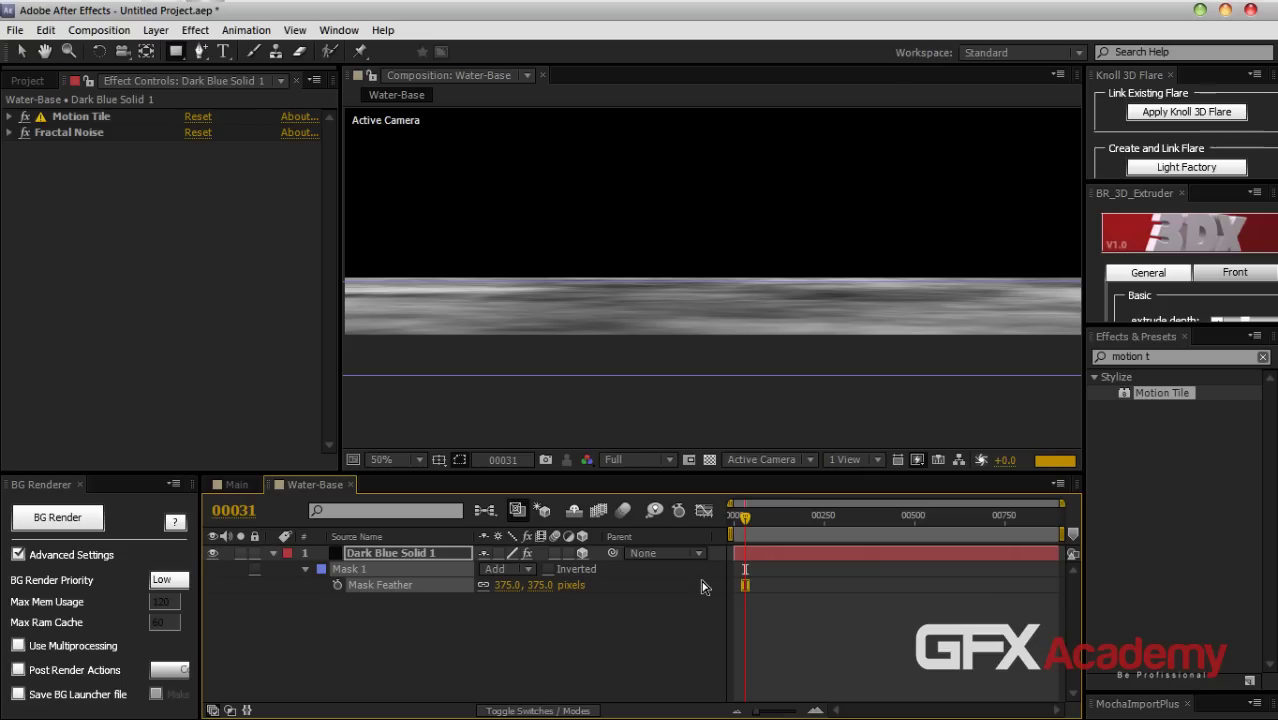
pyautogui.scroll(4, 665, 362)
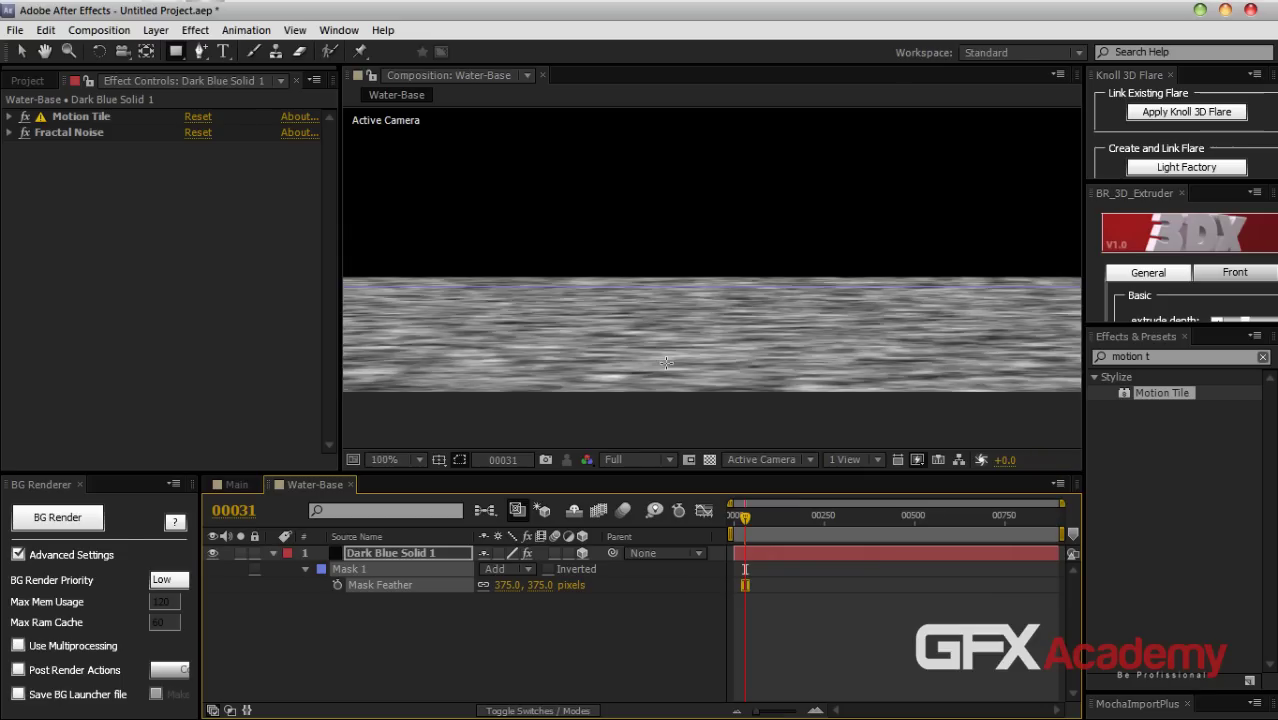
# Delete the mask from Dark Blue Solid 1
pyautogui.scroll(-5, 648, 382)
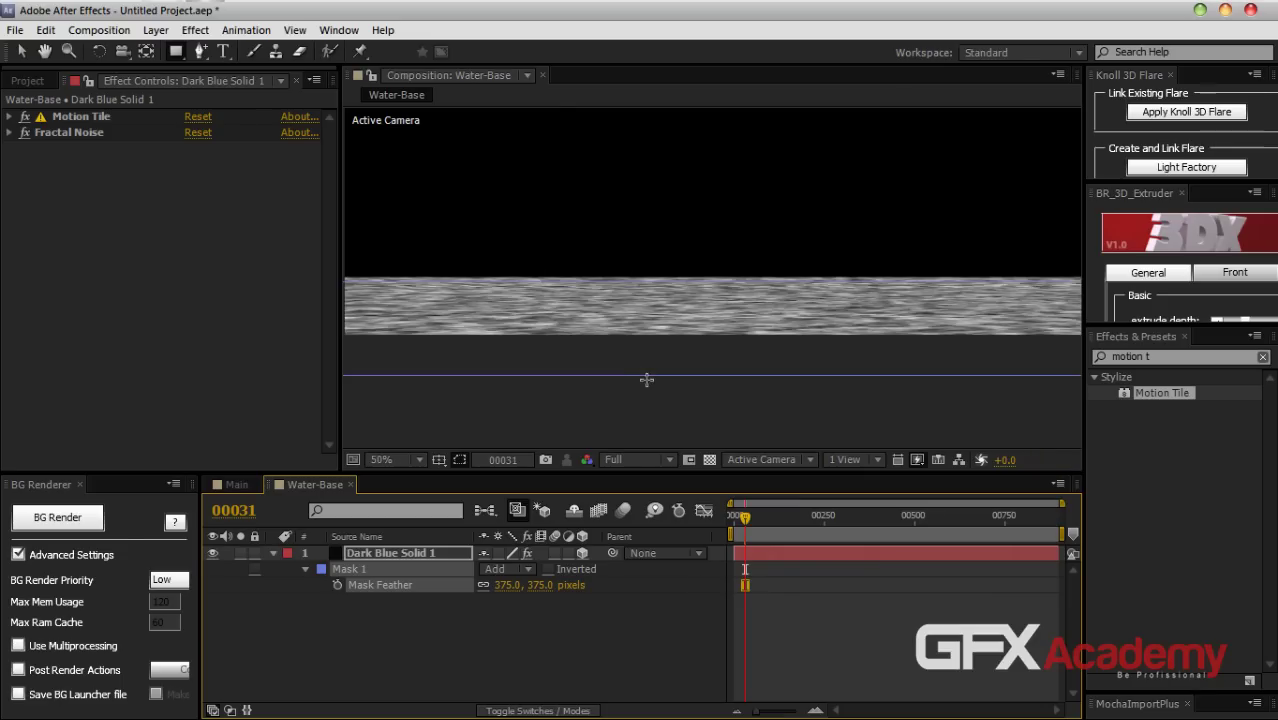
pyautogui.click(385, 598)
pyautogui.click(372, 570)
pyautogui.press('Delete')
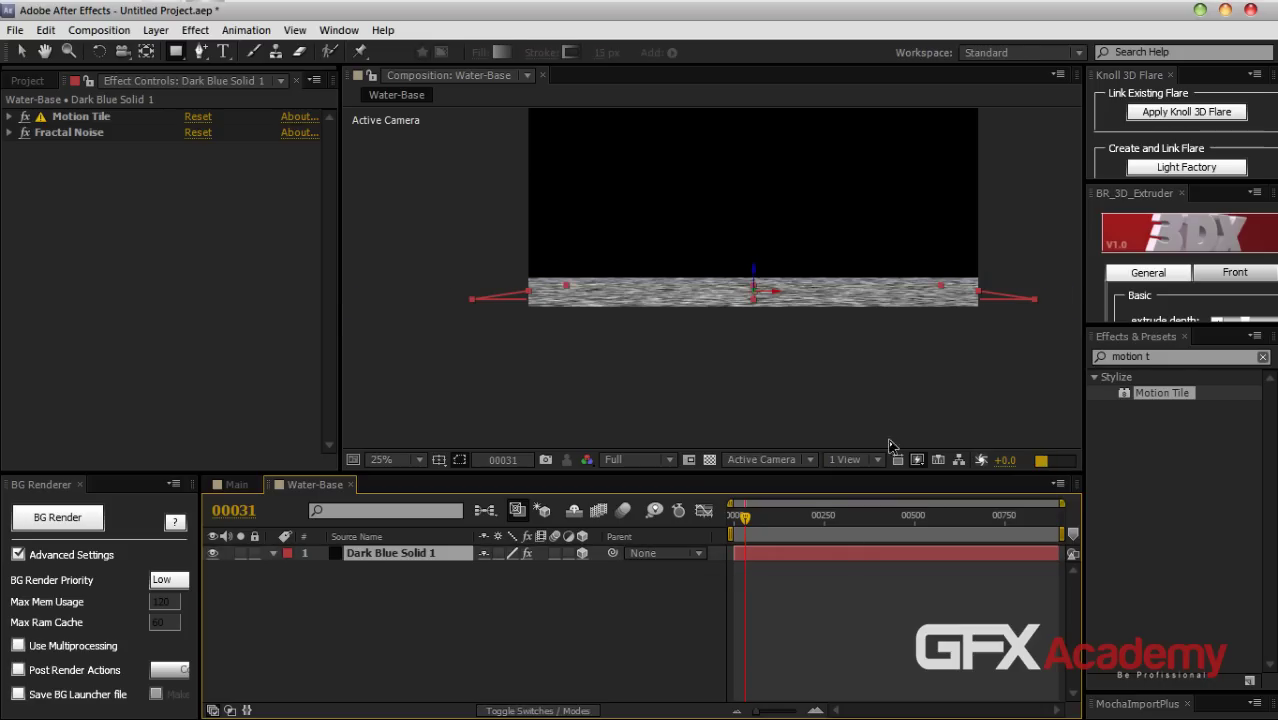
pyautogui.press('/')
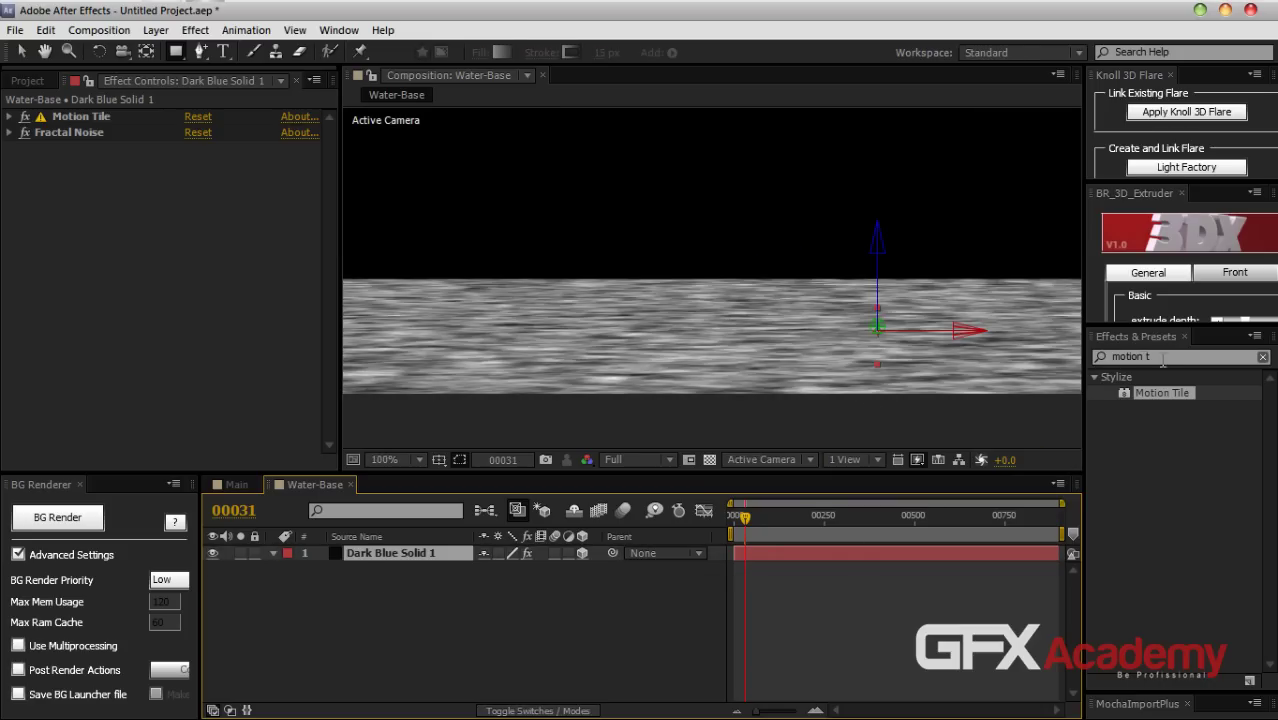
# Find the Linear Wipe transition effect and apply it to Dark Blue Solid 1
pyautogui.click(1163, 358)
pyautogui.write('linear')
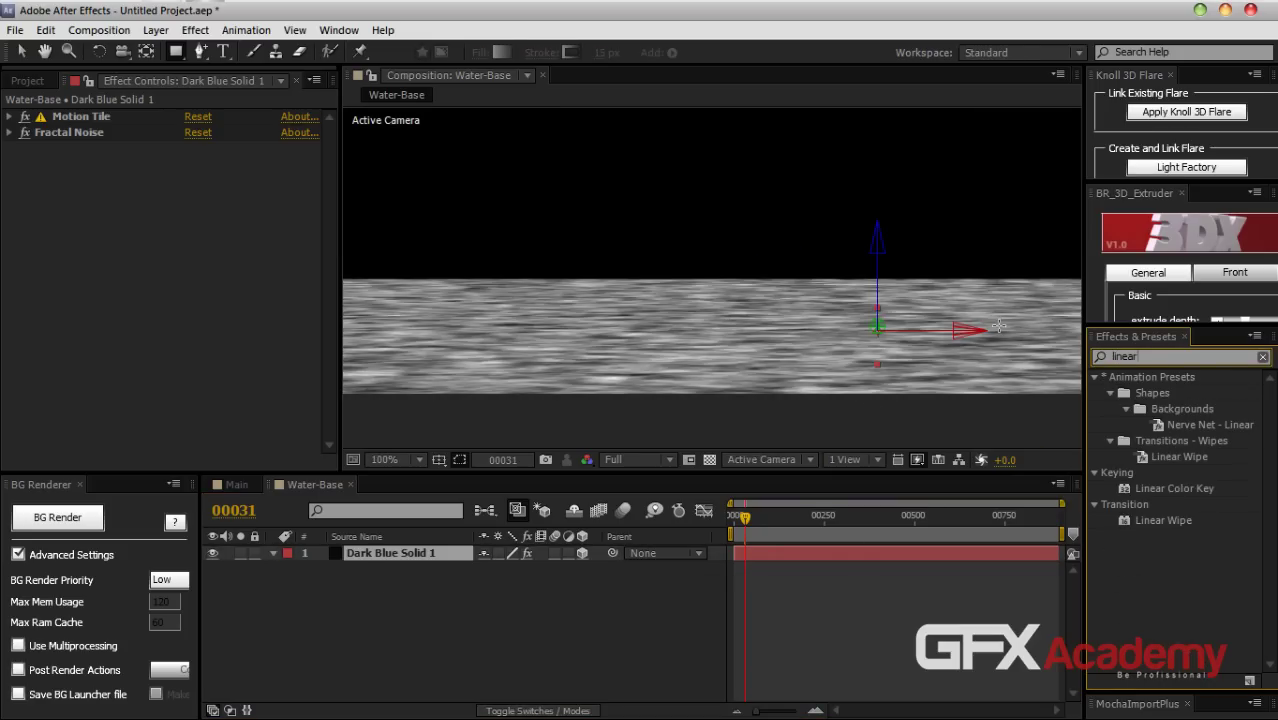
pyautogui.moveTo(1162, 520); pyautogui.dragTo(357, 559)
pyautogui.click(202, 193)
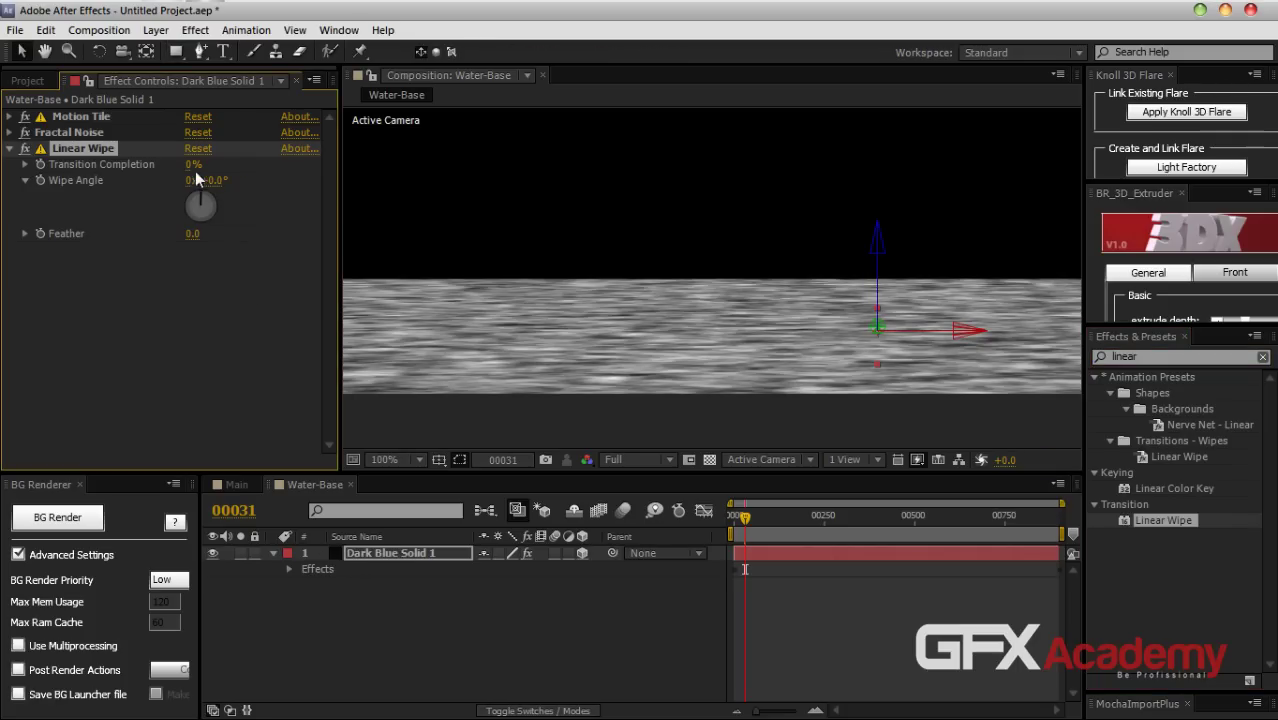
# Set the Linear Wipe's Wipe Angle to 180°
pyautogui.moveTo(192, 166); pyautogui.dragTo(180, 173)
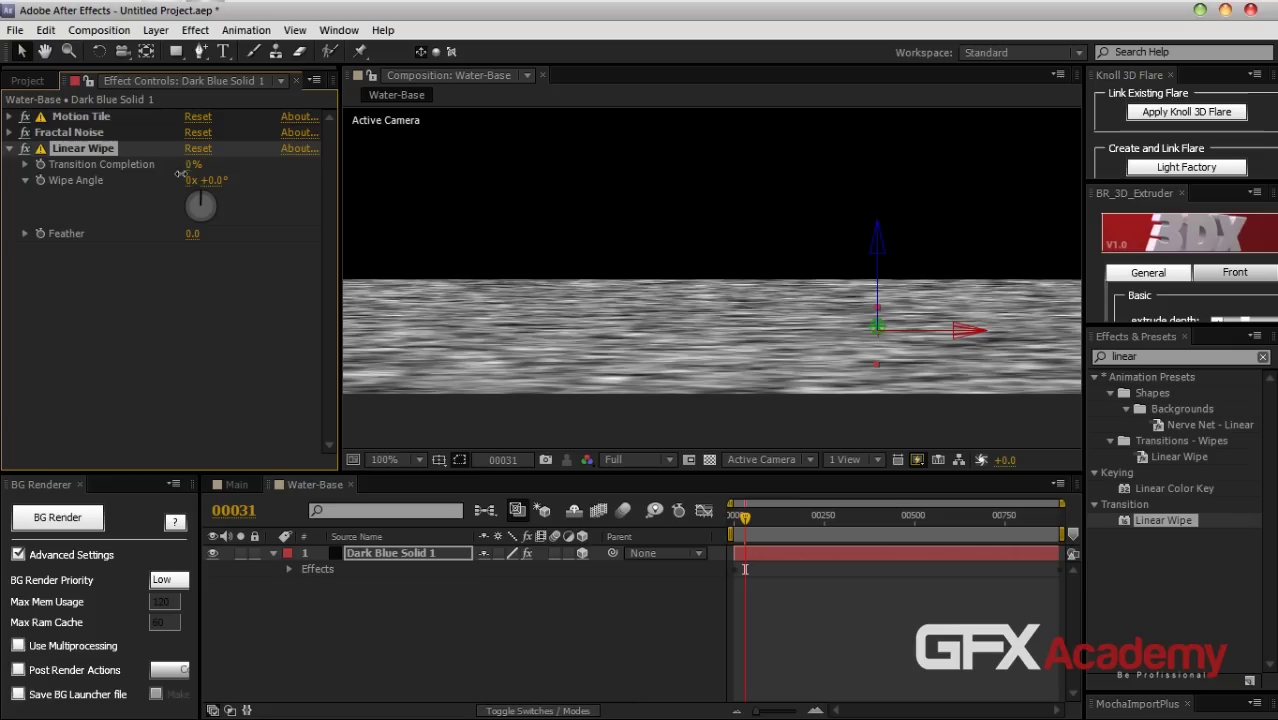
pyautogui.click(212, 180)
pyautogui.write('18')
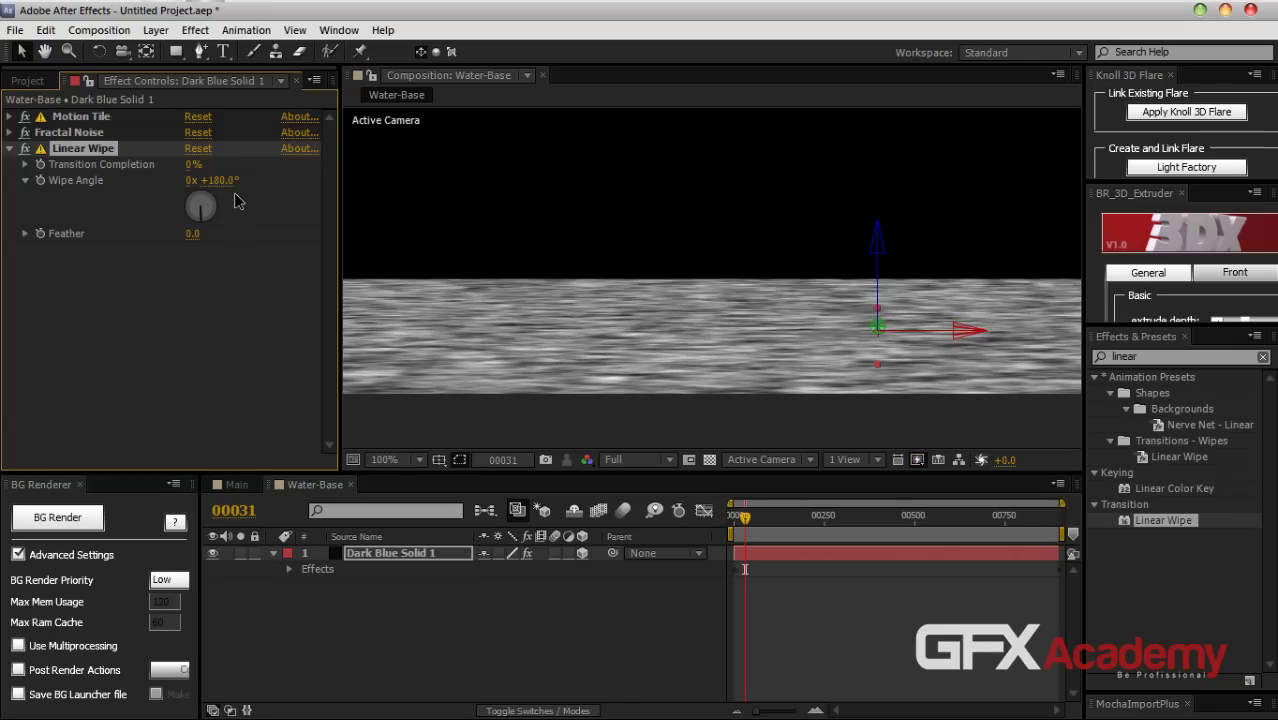
# Try Transition Completion values of 15, 10 and 5% on the Linear Wipe, settling on 1%
pyautogui.moveTo(196, 167); pyautogui.dragTo(170, 168)
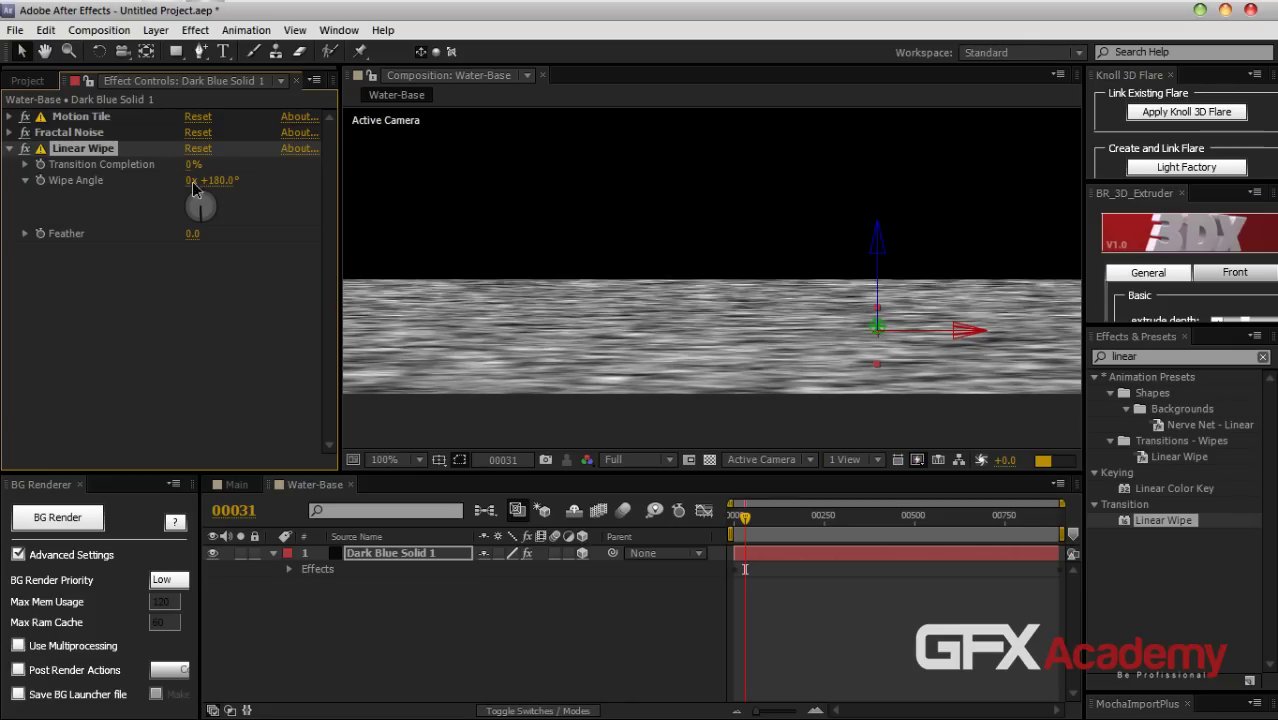
pyautogui.click(194, 164)
pyautogui.write('15')
pyautogui.press('Return')
pyautogui.click(195, 165)
pyautogui.write('10')
pyautogui.press('Return')
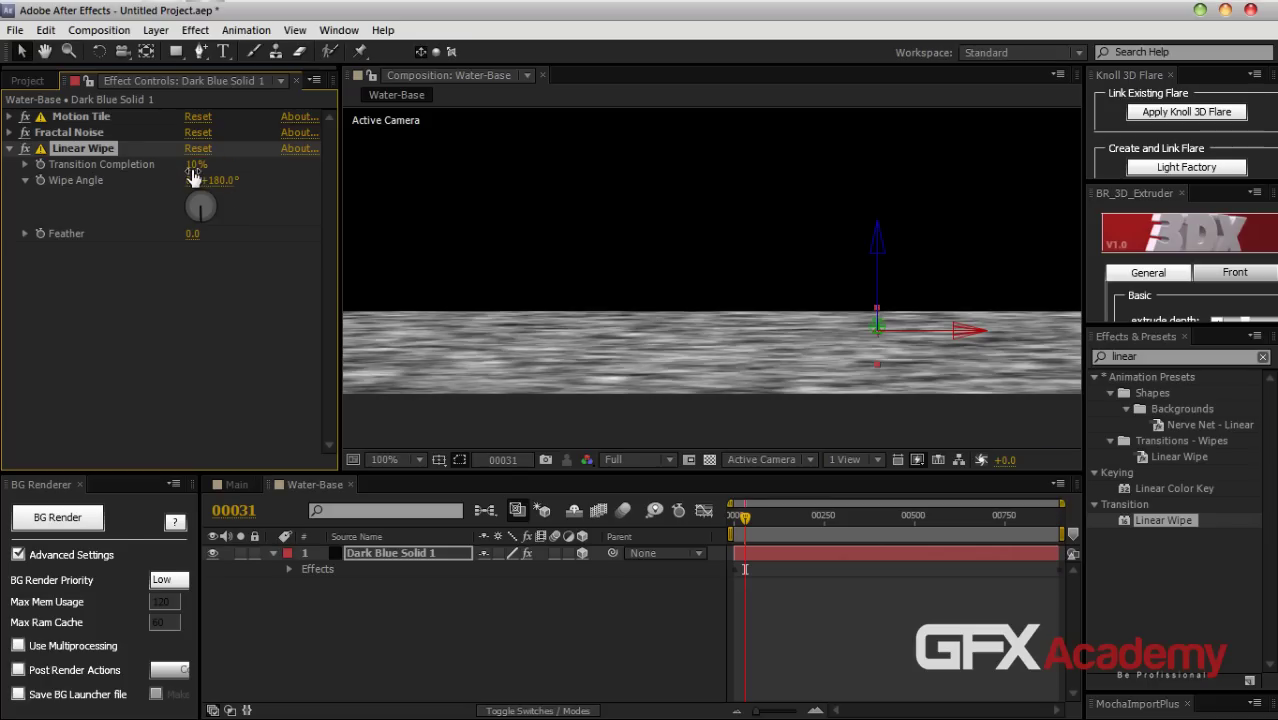
pyautogui.click(204, 168)
pyautogui.write('5')
pyautogui.press('Return')
pyautogui.click(193, 166)
pyautogui.write('1')
pyautogui.press('Return')
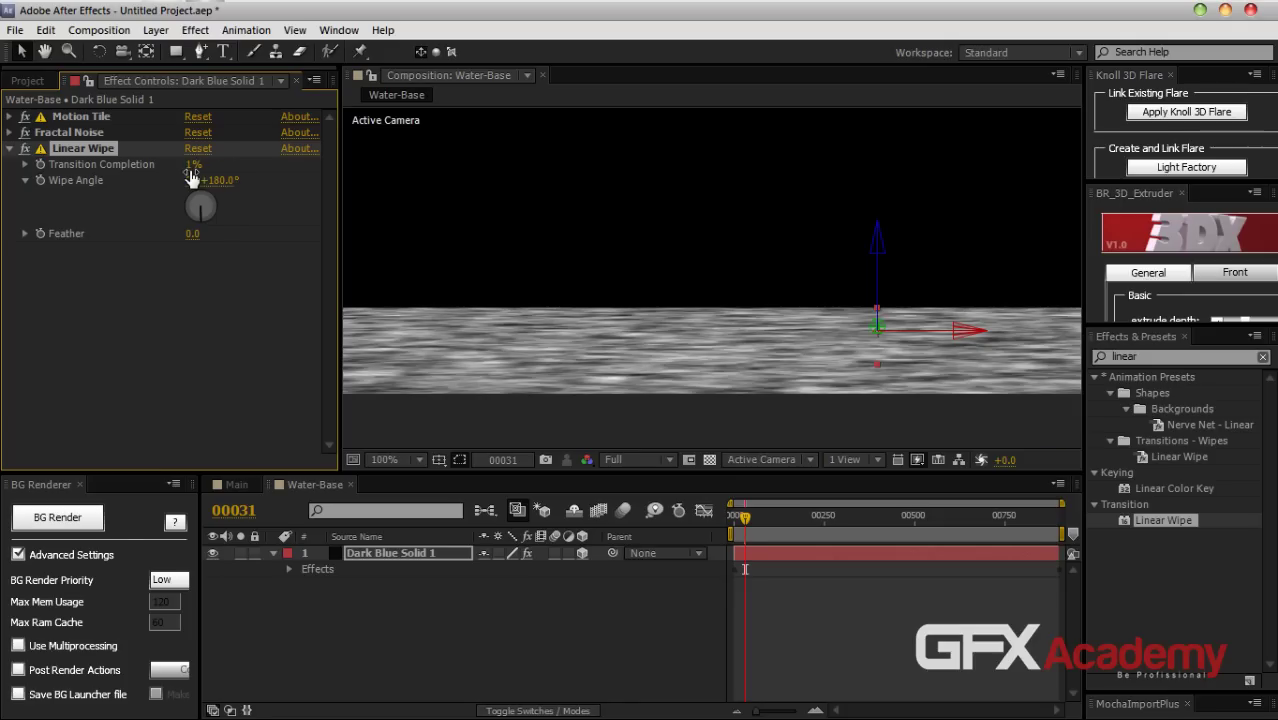
# Set the Linear Wipe's Feather to about 536 to soften the water's horizon edge
pyautogui.moveTo(192, 234); pyautogui.dragTo(688, 240)
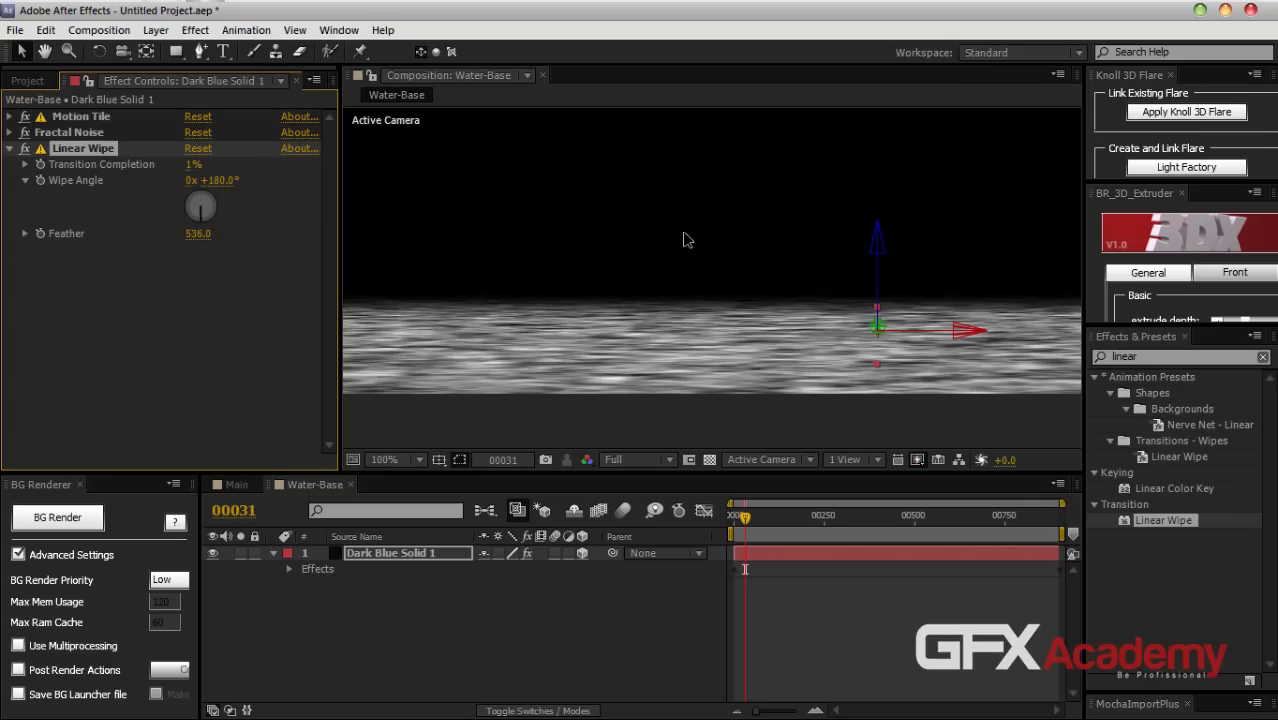
pyautogui.scroll(-2, 699, 358)
pyautogui.moveTo(676, 381); pyautogui.dragTo(639, 359)
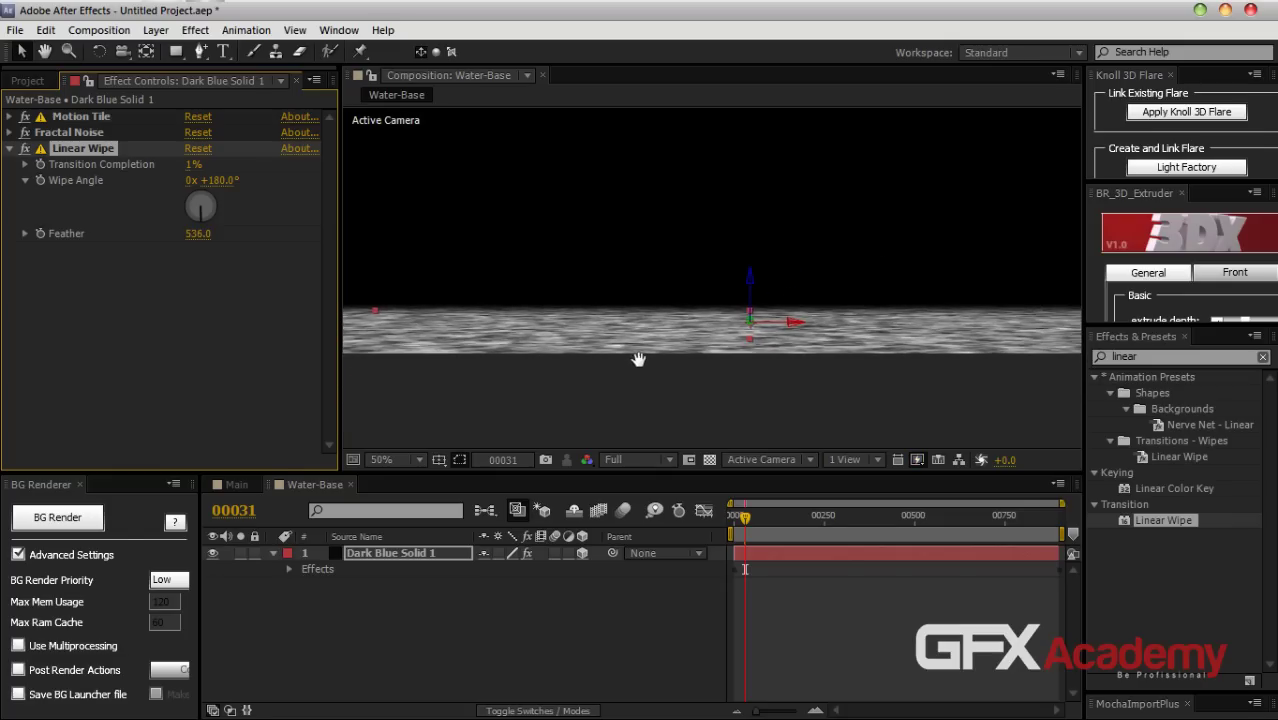
# Raise the water layer slightly along its Z axis and check the softened horizon up close
pyautogui.moveTo(748, 283); pyautogui.dragTo(745, 266)
pyautogui.moveTo(690, 357); pyautogui.dragTo(768, 427)
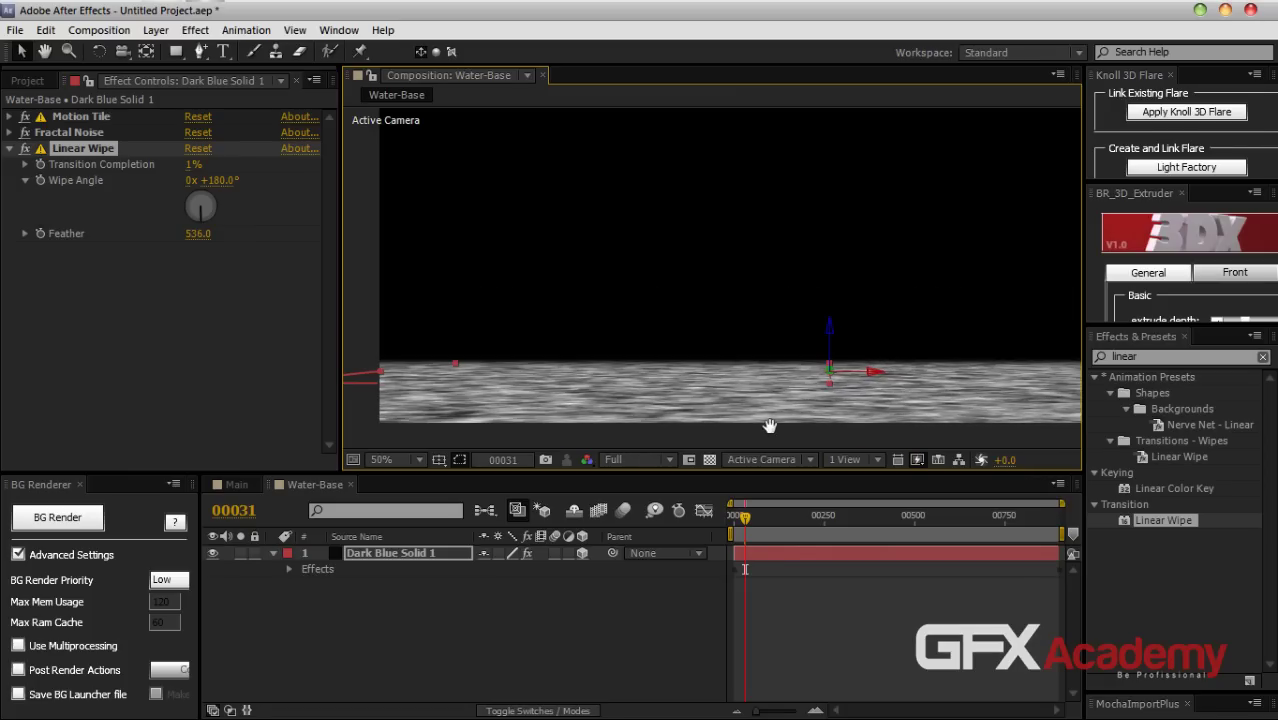
pyautogui.click(484, 610)
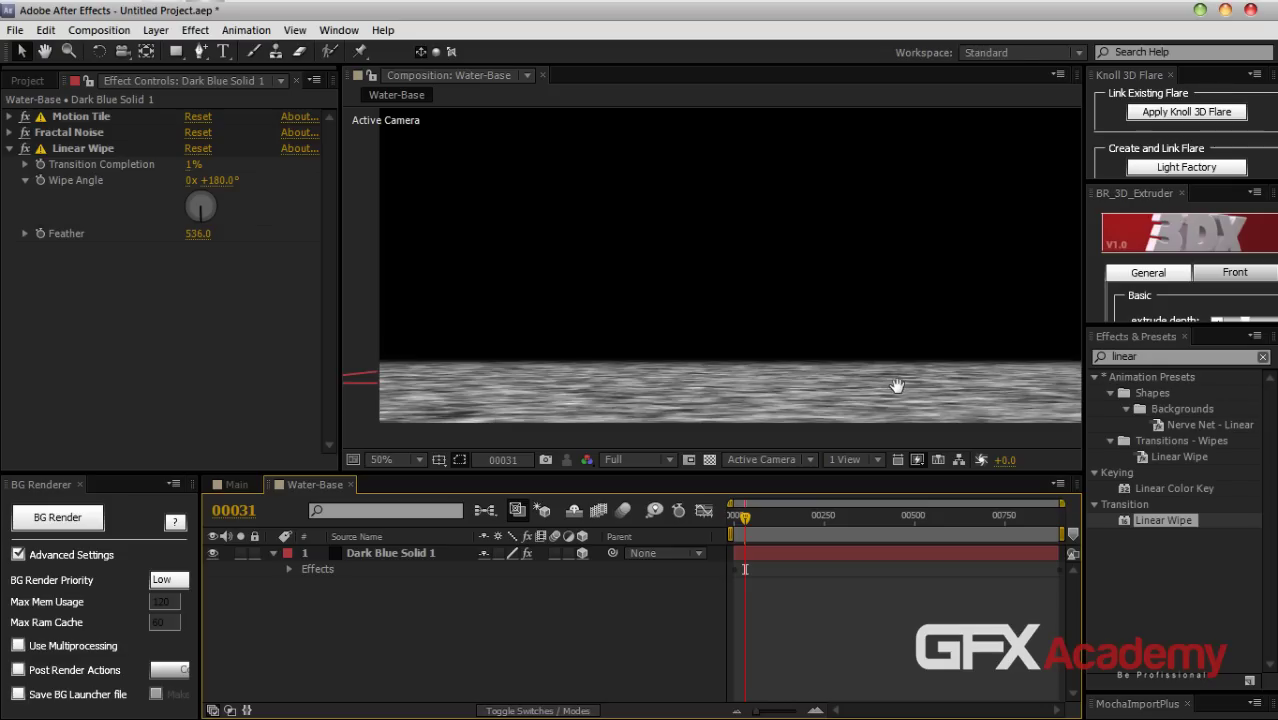
pyautogui.scroll(2, 897, 386)
pyautogui.moveTo(765, 418); pyautogui.dragTo(830, 318)
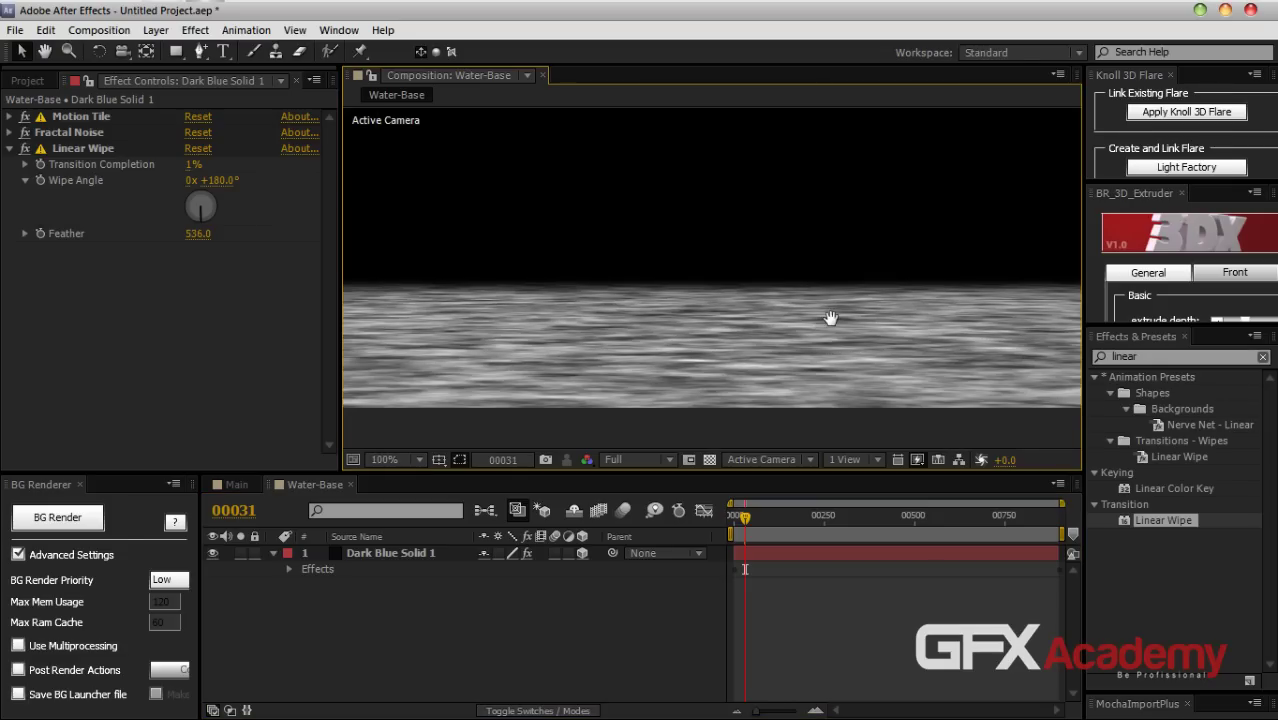
# Pre-compose Dark Blue Solid 1 as WaterDetails, moving all attributes into the new composition
pyautogui.click(273, 553)
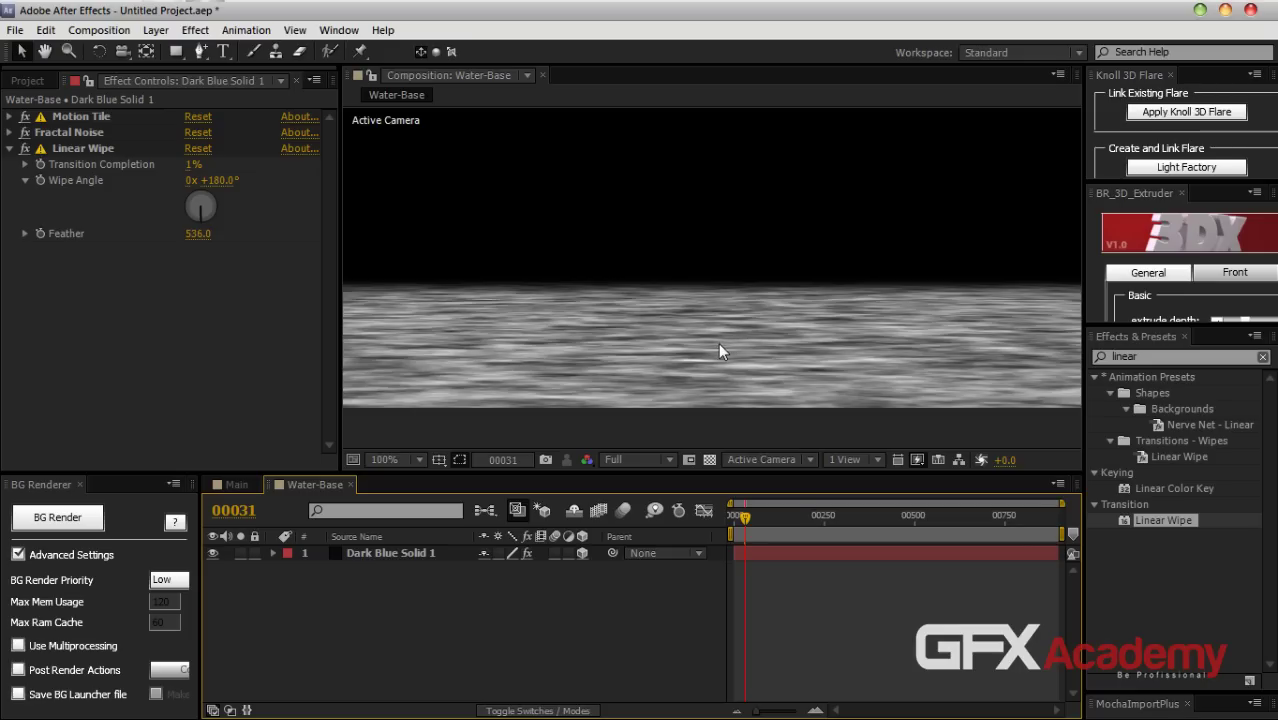
pyautogui.click(411, 556)
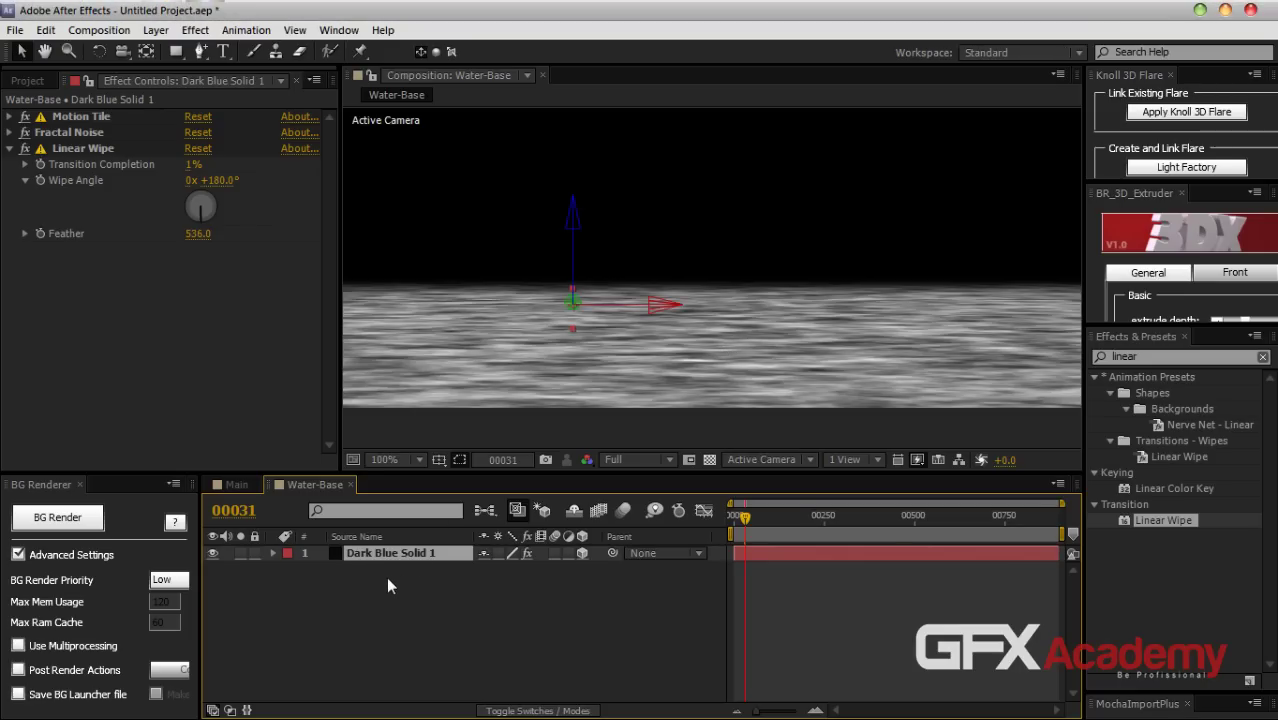
pyautogui.hotkey('ctrl', 'shift', 'c')
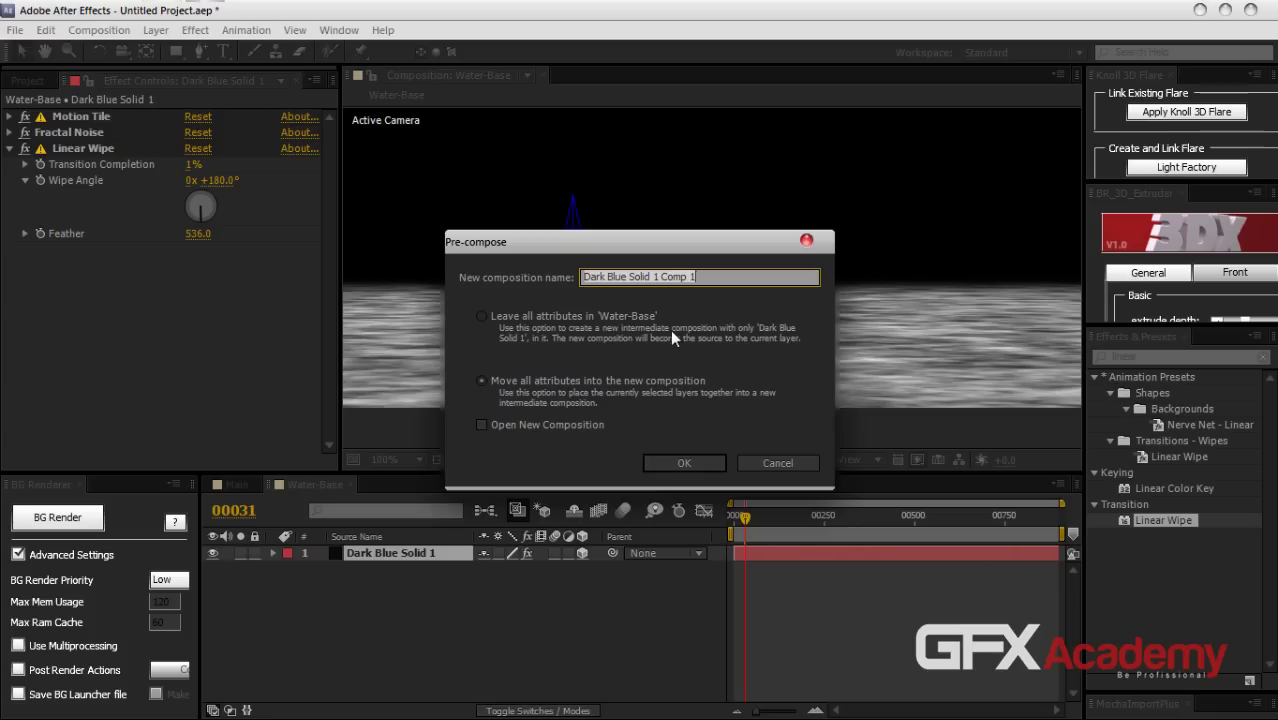
pyautogui.write('WaterMa')
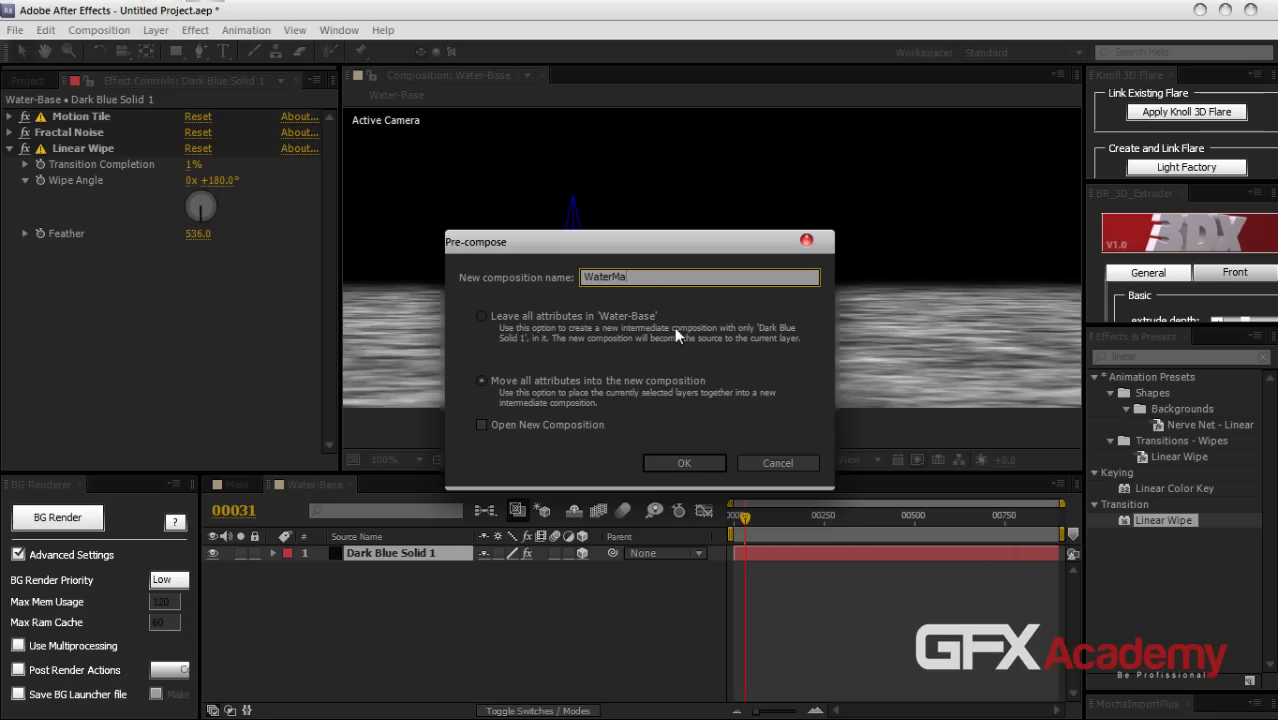
pyautogui.press('BackSpace')
pyautogui.press('BackSpace')
pyautogui.write('Details')
pyautogui.click(679, 465)
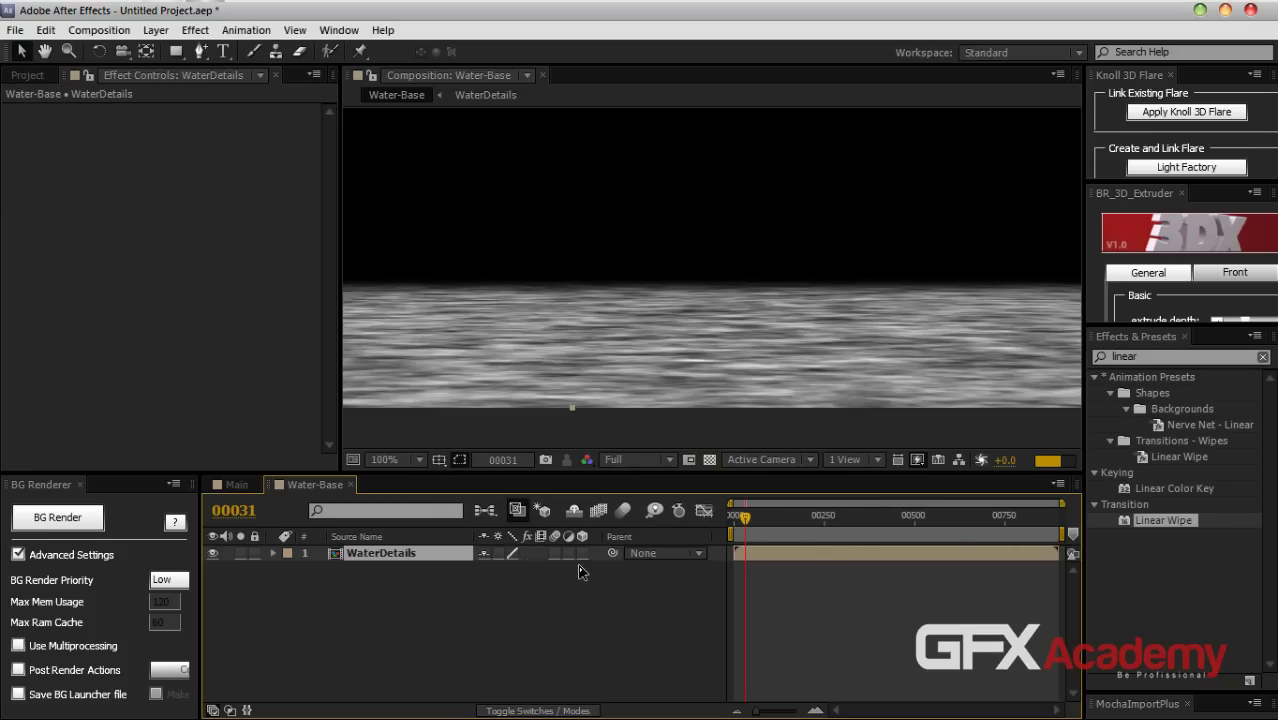
# Find the CC Glass effect and apply it to the WaterDetails layer
pyautogui.click(1148, 360)
pyautogui.write('glass')
pyautogui.moveTo(1150, 424); pyautogui.dragTo(386, 547)
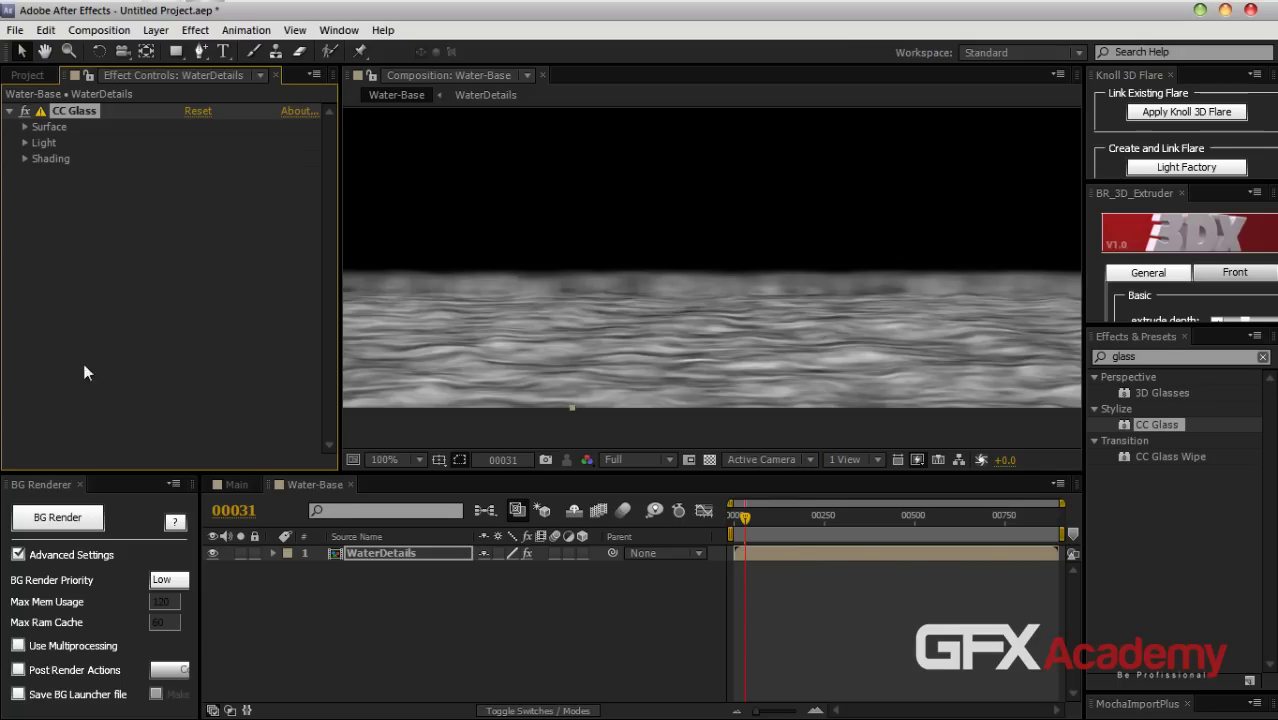
# Set the CC Glass surface Displacement to 35, Height to 50 and Softness to 30.2
pyautogui.click(25, 142)
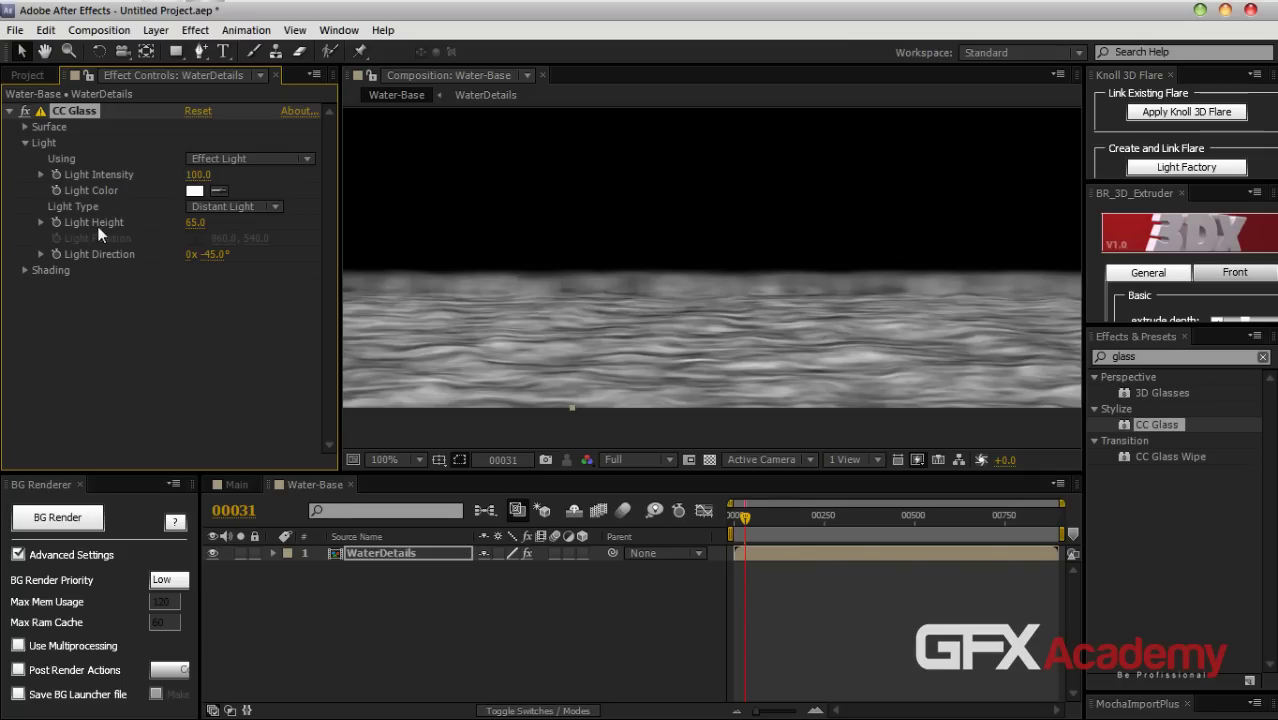
pyautogui.click(26, 143)
pyautogui.click(25, 127)
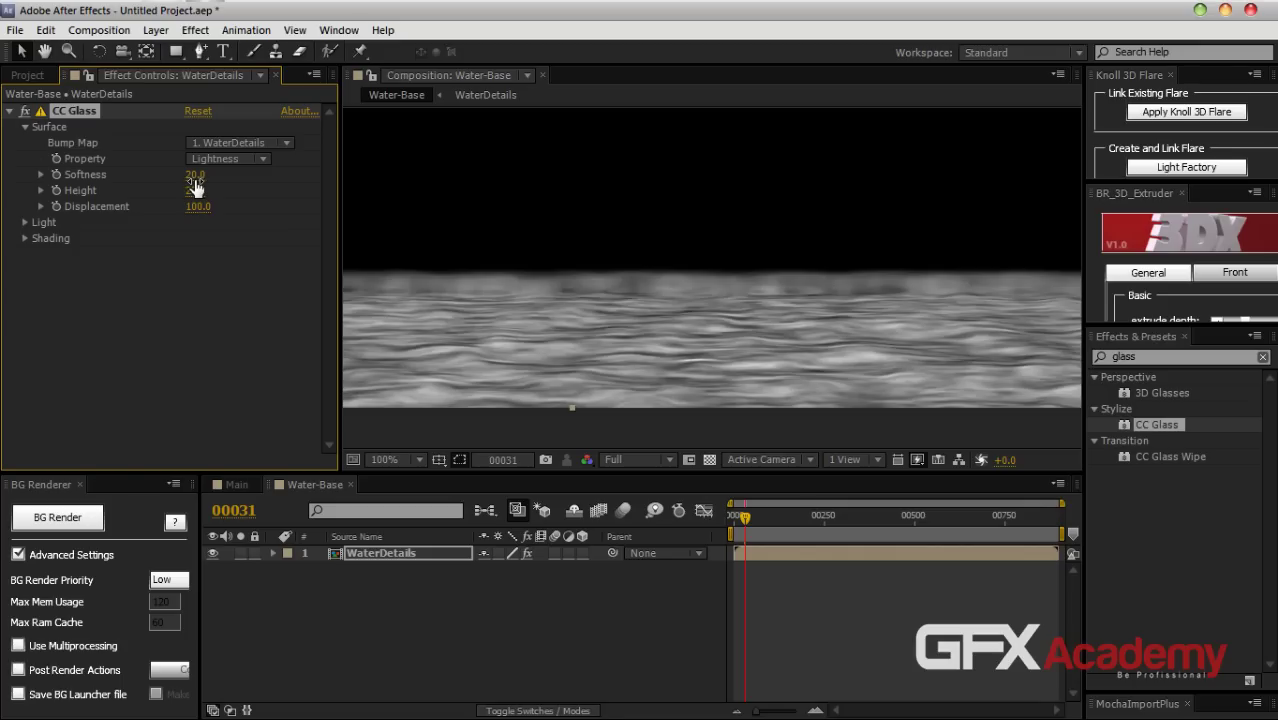
pyautogui.moveTo(196, 207); pyautogui.dragTo(130, 208)
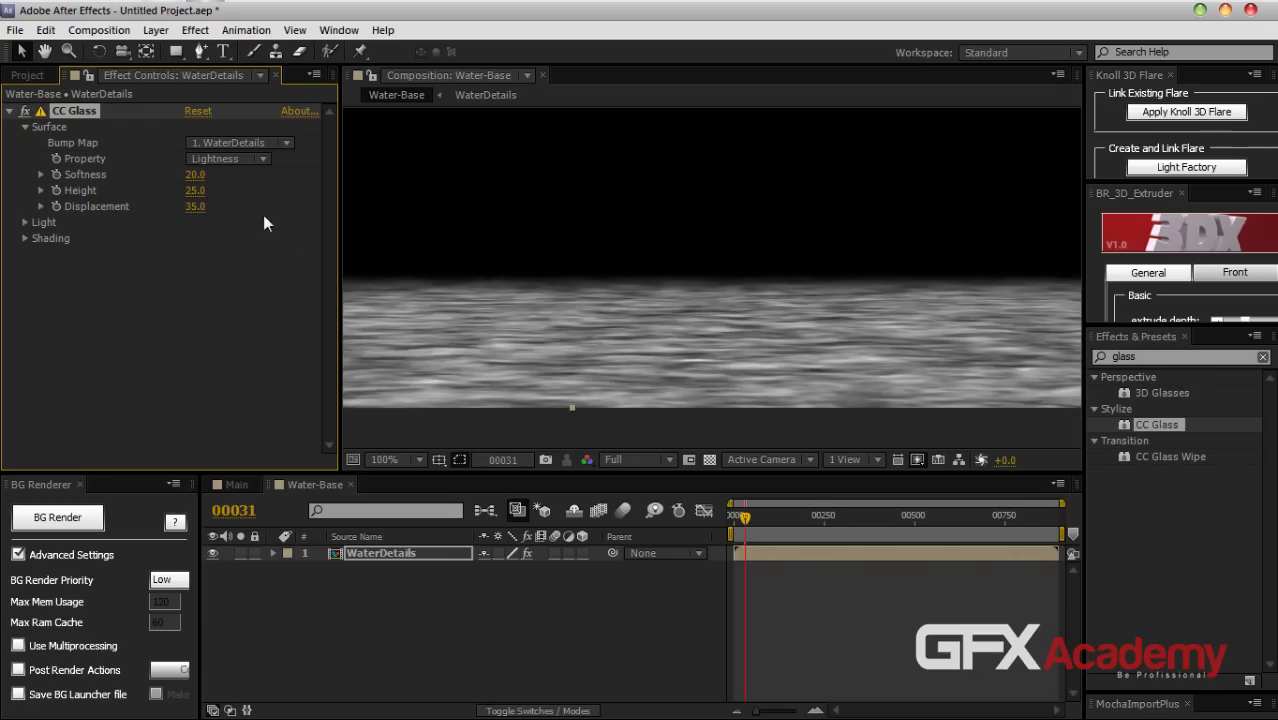
pyautogui.moveTo(192, 199); pyautogui.dragTo(226, 203)
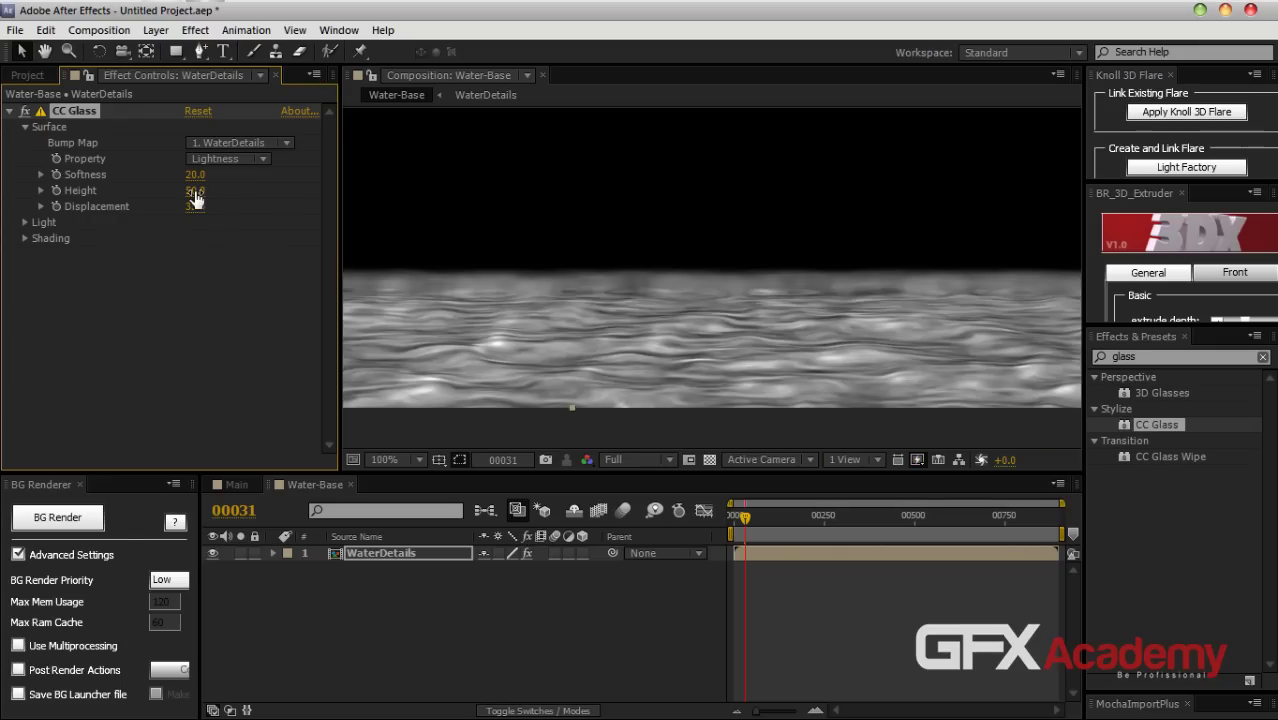
pyautogui.moveTo(194, 187); pyautogui.dragTo(312, 205)
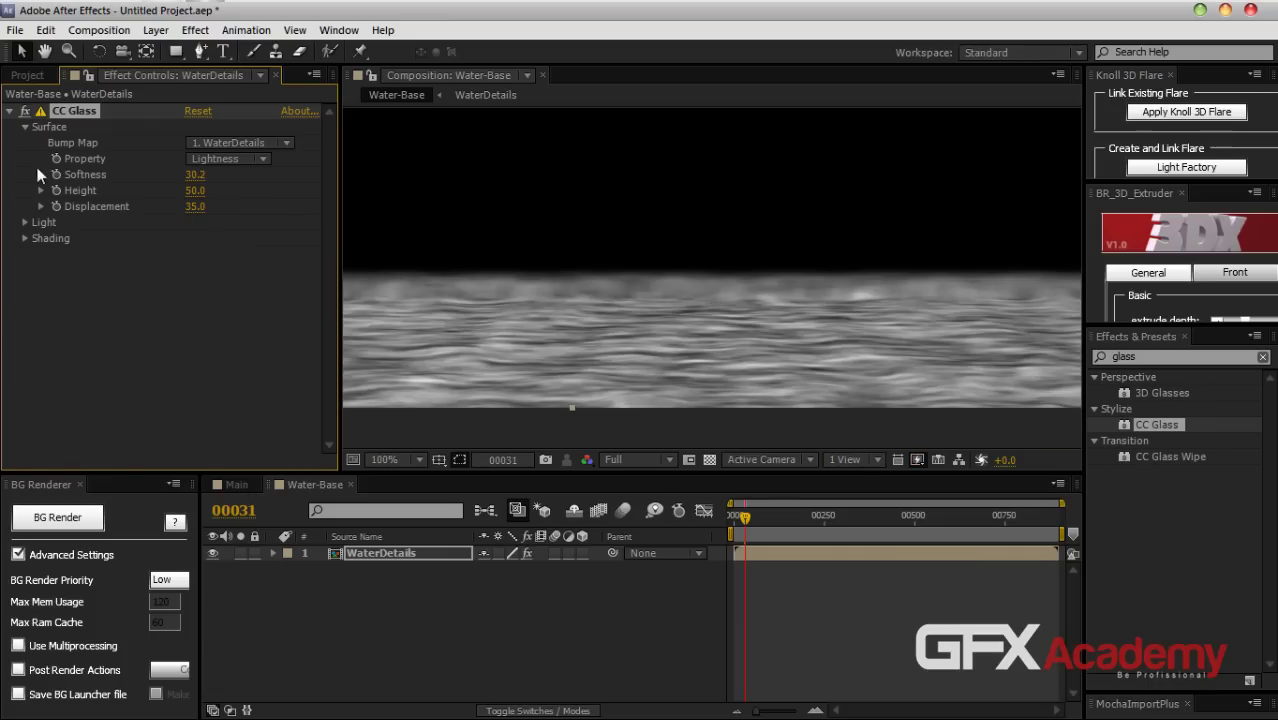
# Add the WaterDetails composition above Mountains in the Main composition and check how the water sits in the scene
pyautogui.click(27, 75)
pyautogui.click(237, 484)
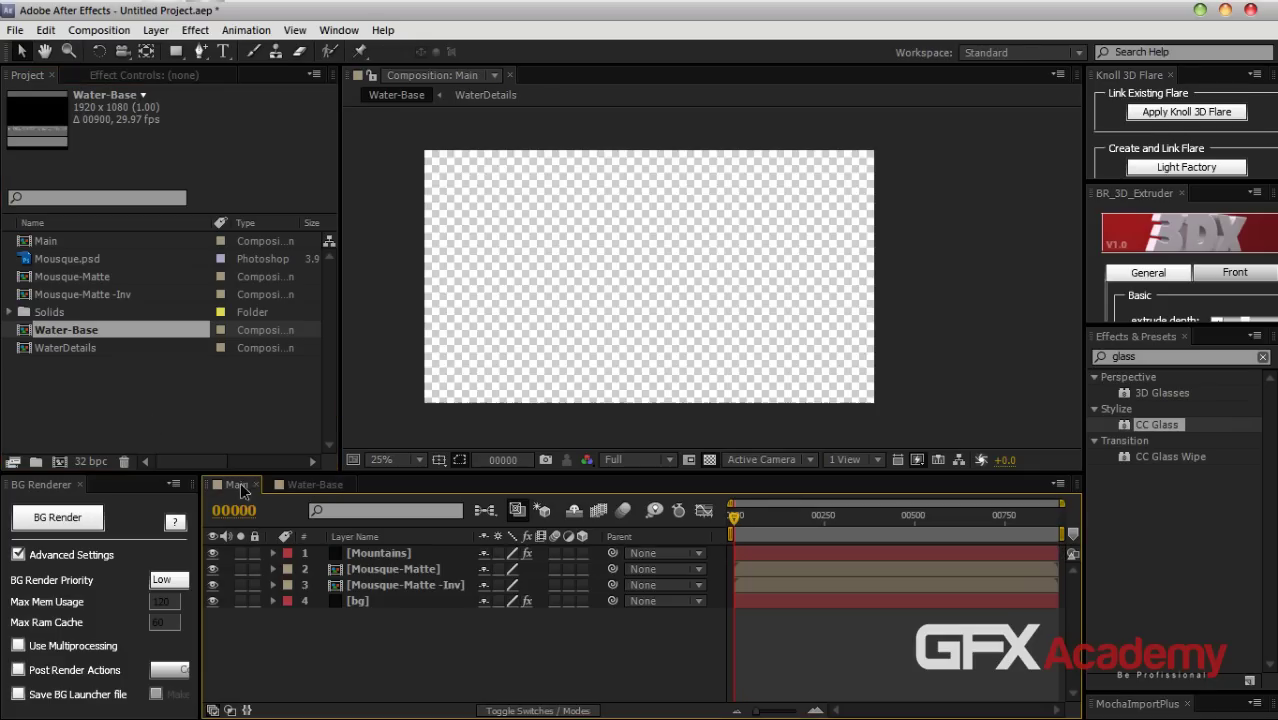
pyautogui.moveTo(84, 356); pyautogui.dragTo(353, 552)
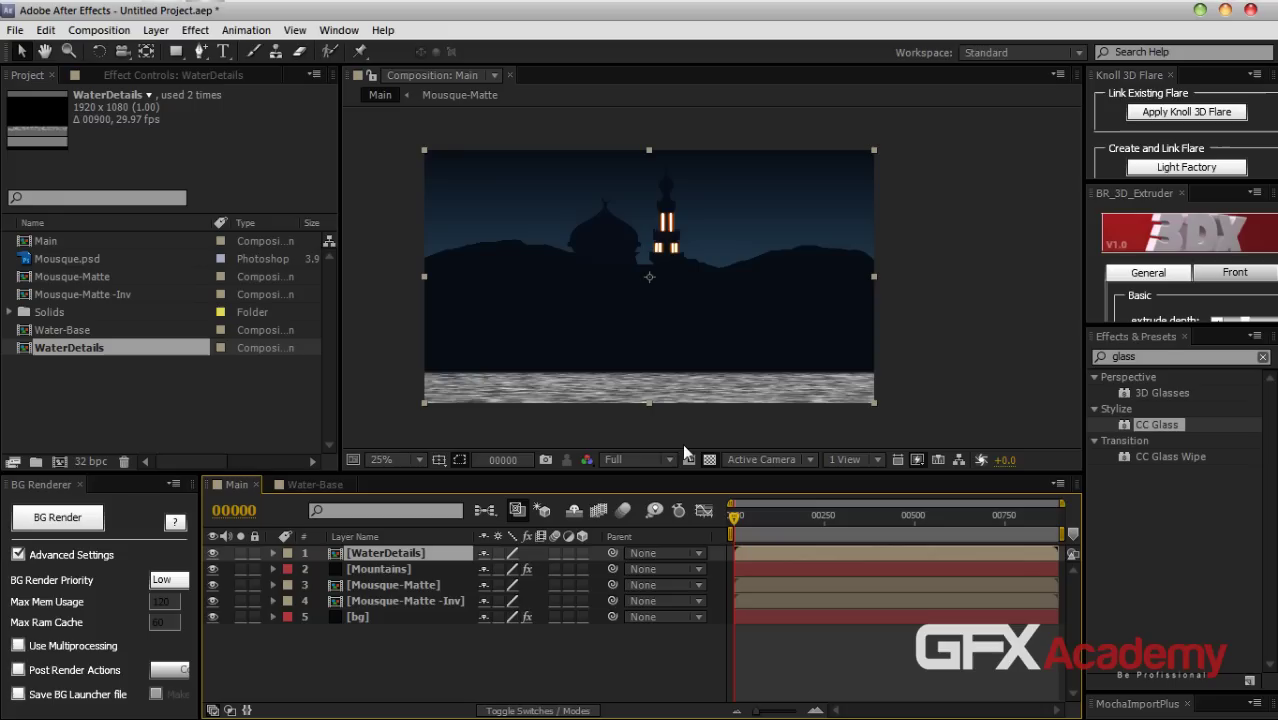
pyautogui.moveTo(688, 405); pyautogui.dragTo(690, 355)
pyautogui.press('.')
pyautogui.press(',')
# Open the WaterDetails composition from Water-Base and raise Dark Blue Solid 1 along its Z axis
pyautogui.doubleClick(350, 553)
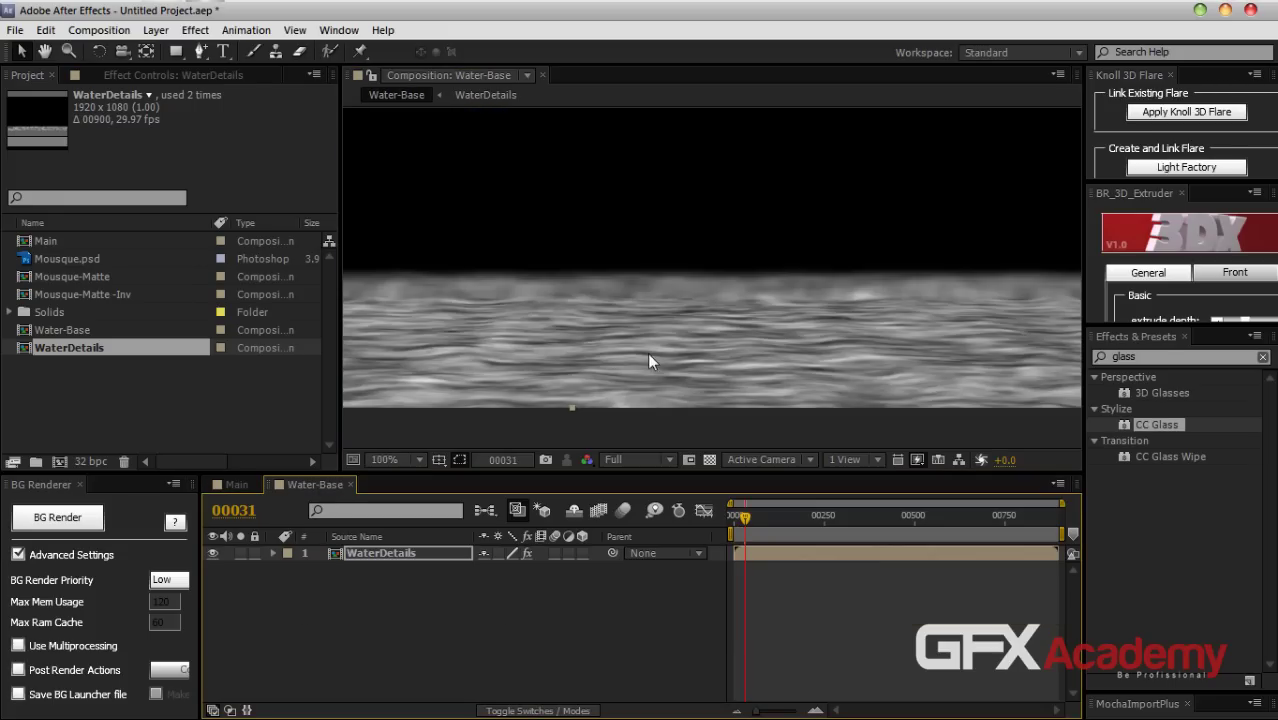
pyautogui.click(367, 558)
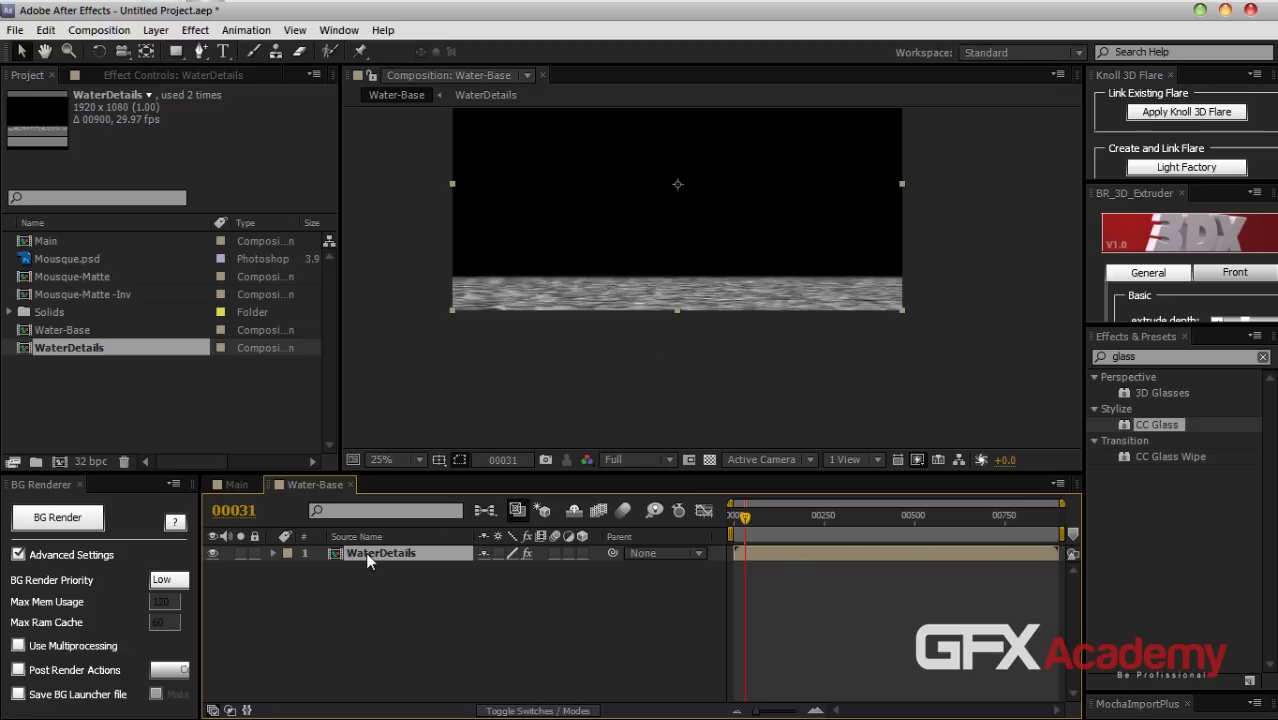
pyautogui.doubleClick(368, 552)
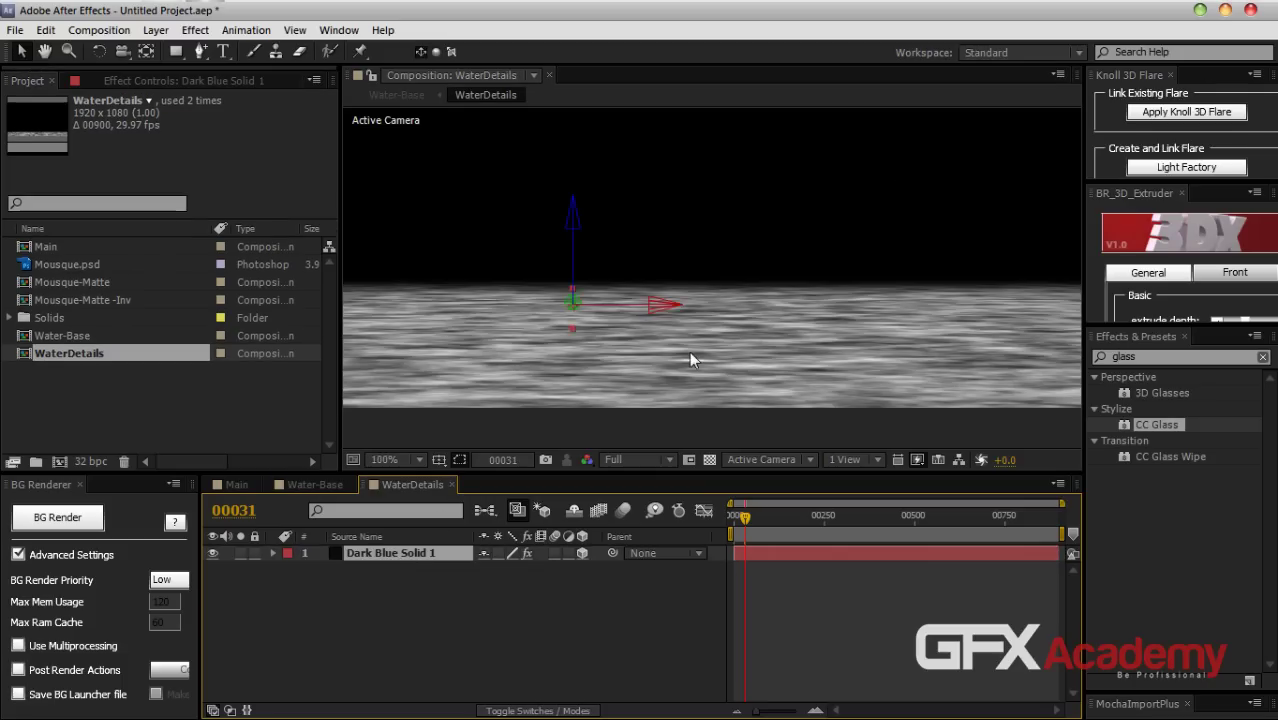
pyautogui.scroll(-2, 684, 352)
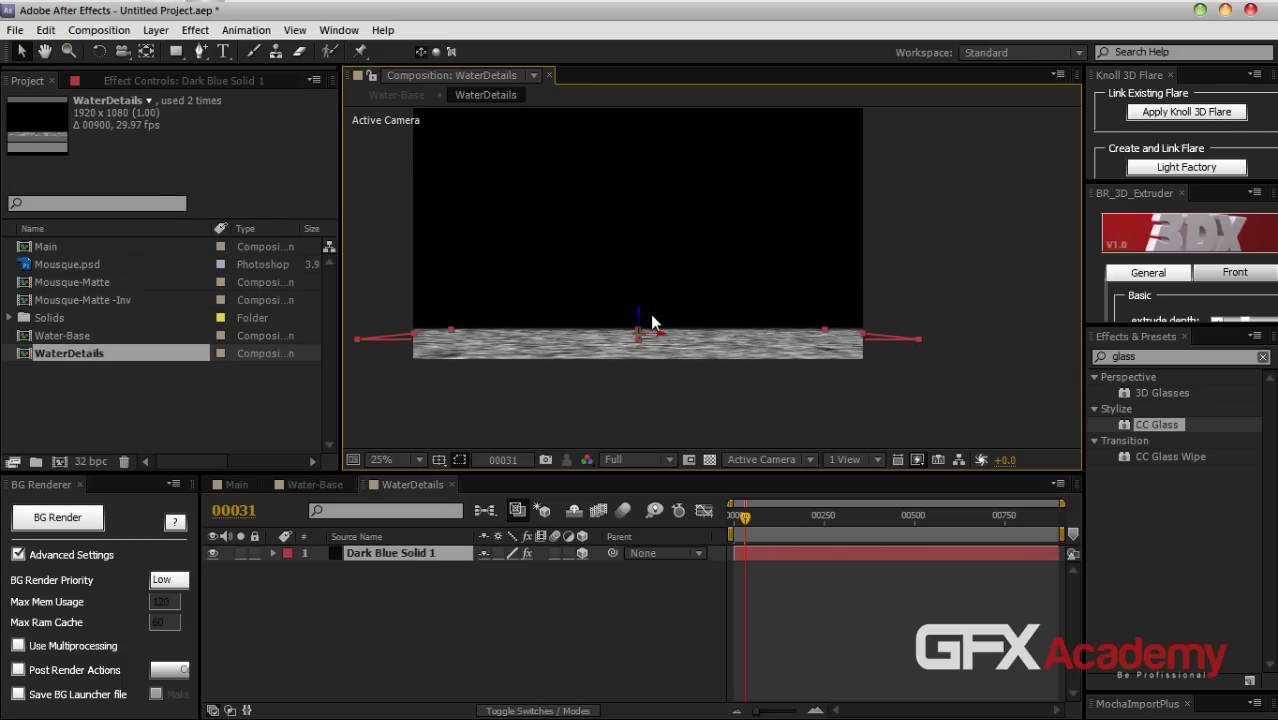
pyautogui.moveTo(638, 312); pyautogui.dragTo(634, 294)
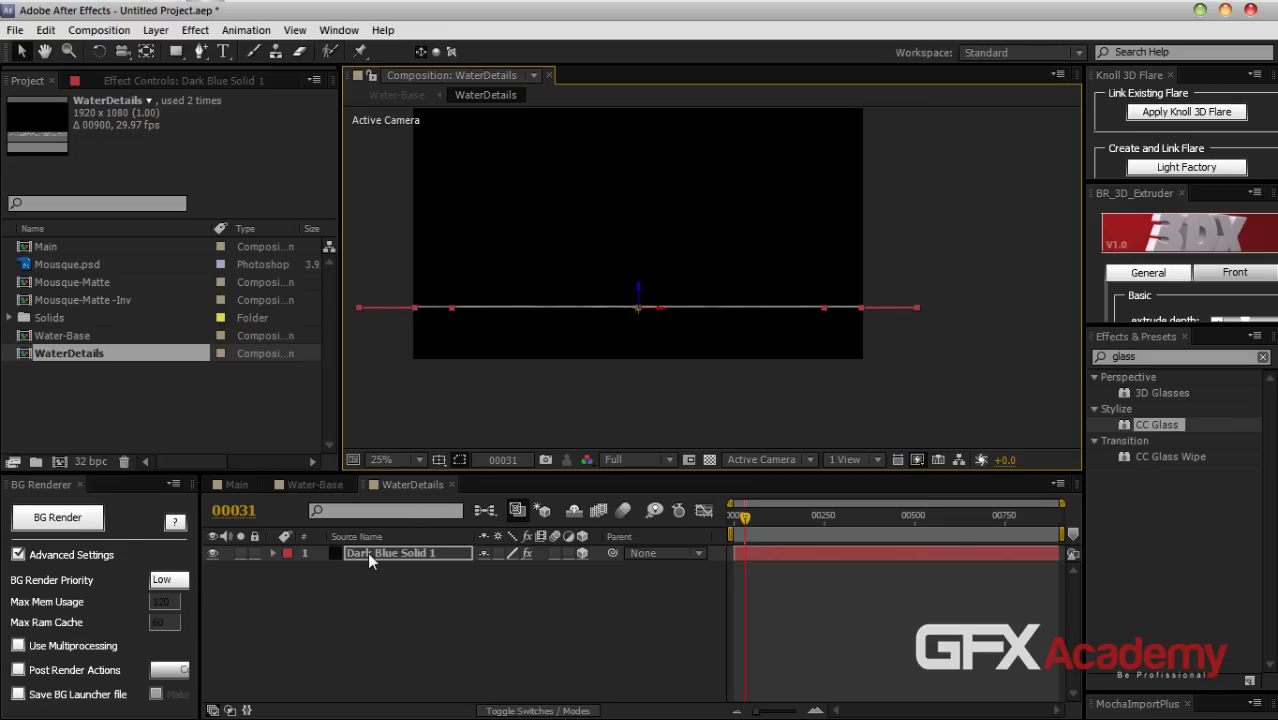
# Tilt Dark Blue Solid 1 with its X Orientation until the water fills the lower frame, and close the WaterDetails composition
pyautogui.press('r')
pyautogui.moveTo(484, 569); pyautogui.dragTo(497, 569)
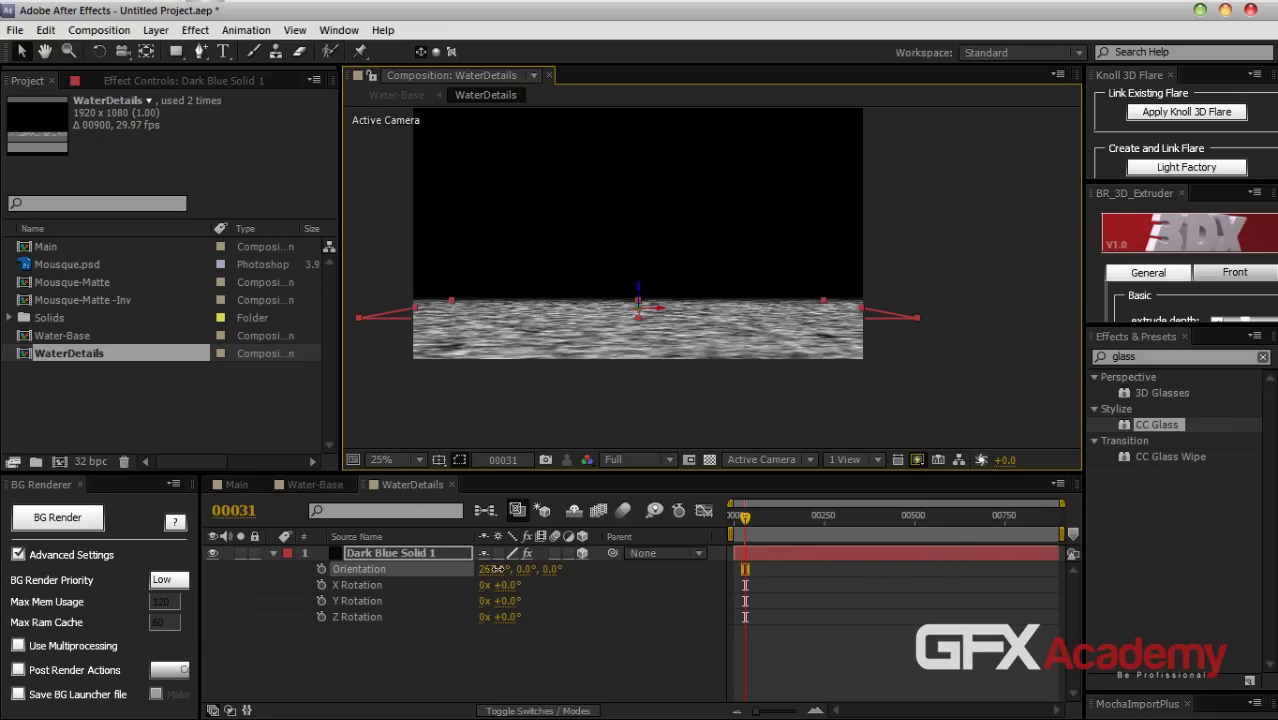
pyautogui.click(452, 484)
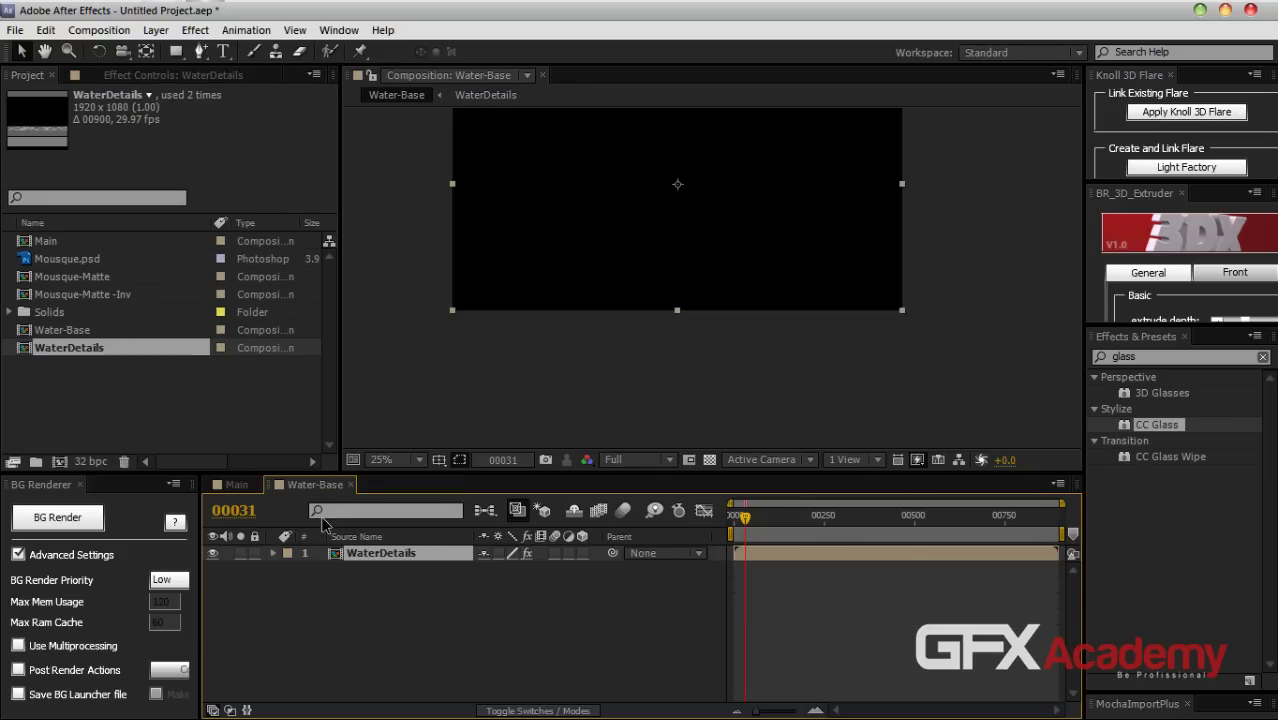
# Close the Water-Base composition and examine the water in Main and the effects on Dark Blue Solid 1 in WaterDetails
pyautogui.click(351, 484)
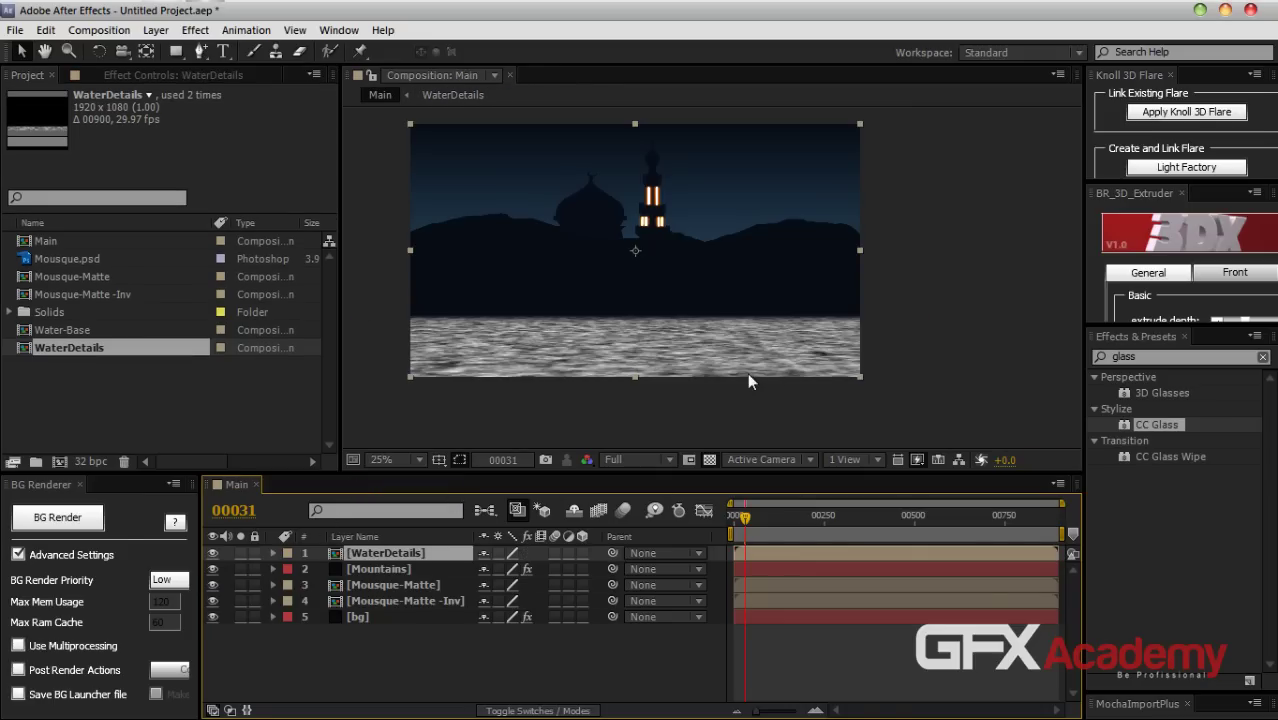
pyautogui.scroll(2, 752, 358)
pyautogui.moveTo(733, 374); pyautogui.dragTo(745, 332)
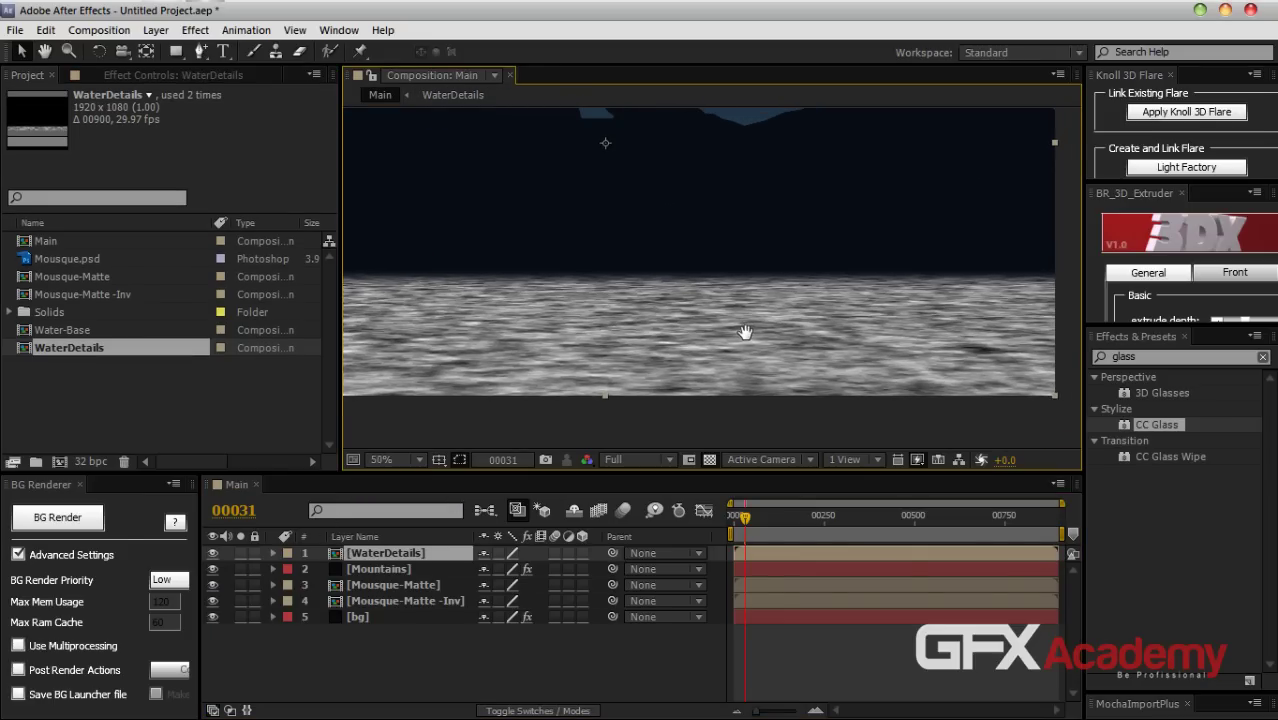
pyautogui.doubleClick(375, 553)
pyautogui.scroll(2, 590, 405)
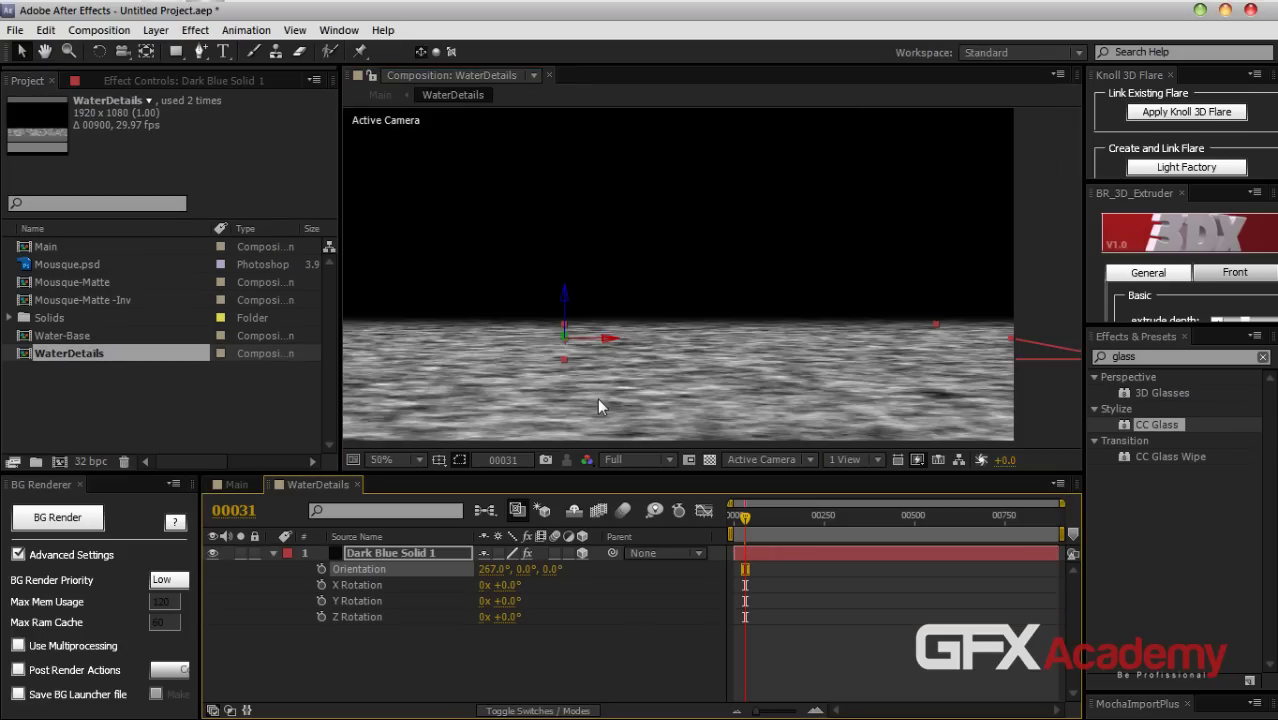
pyautogui.click(369, 554)
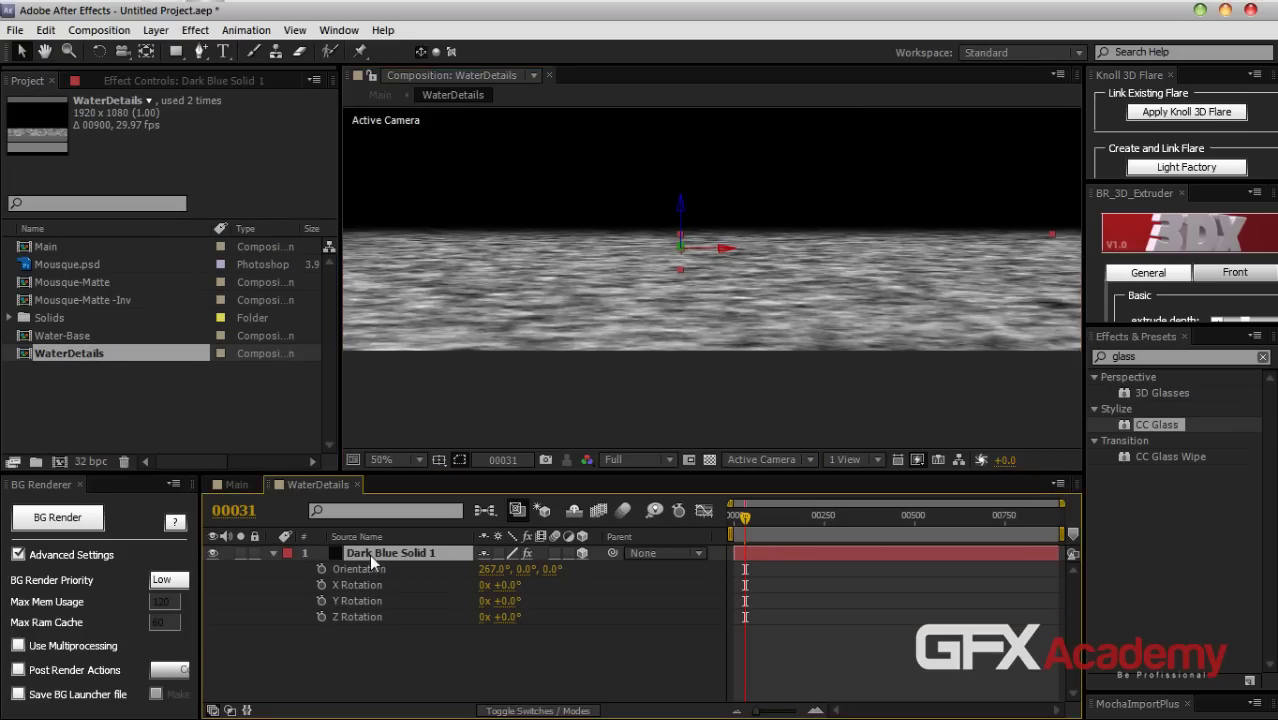
pyautogui.click(164, 81)
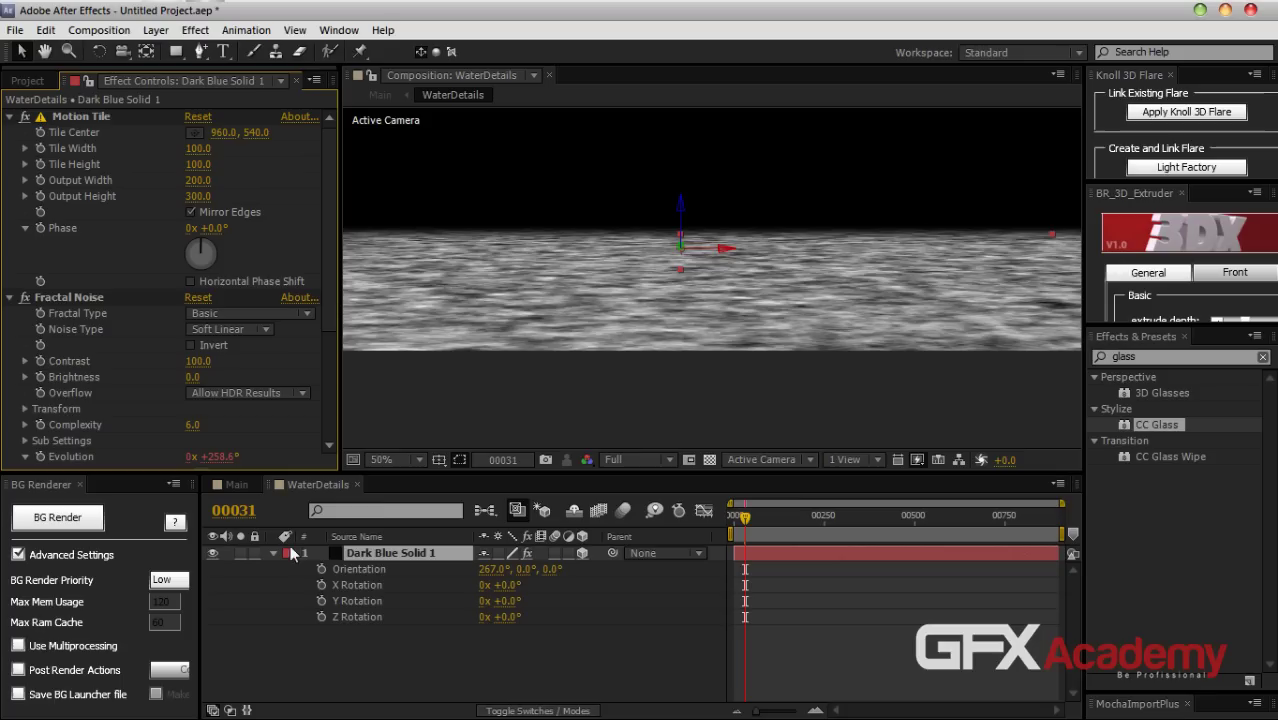
pyautogui.click(354, 484)
pyautogui.click(395, 553)
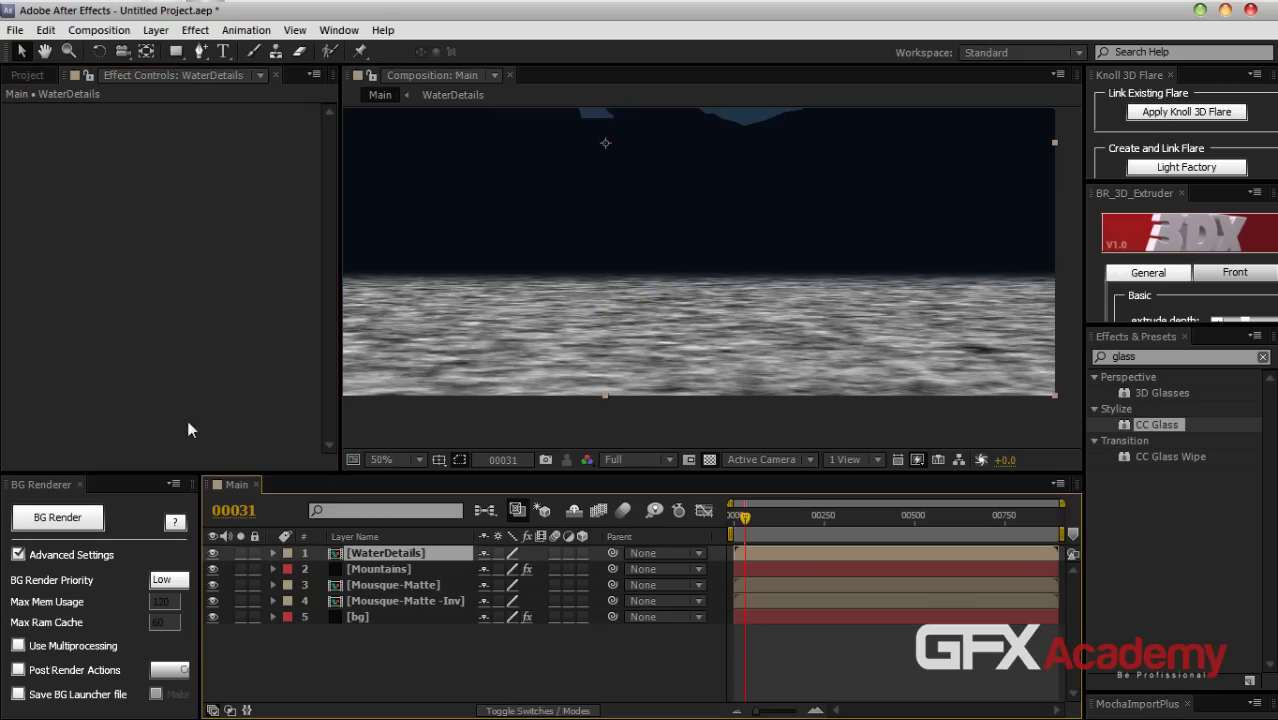
# Open the Water-Base composition, examine the effects on its WaterDetails layer, and close it again
pyautogui.click(27, 74)
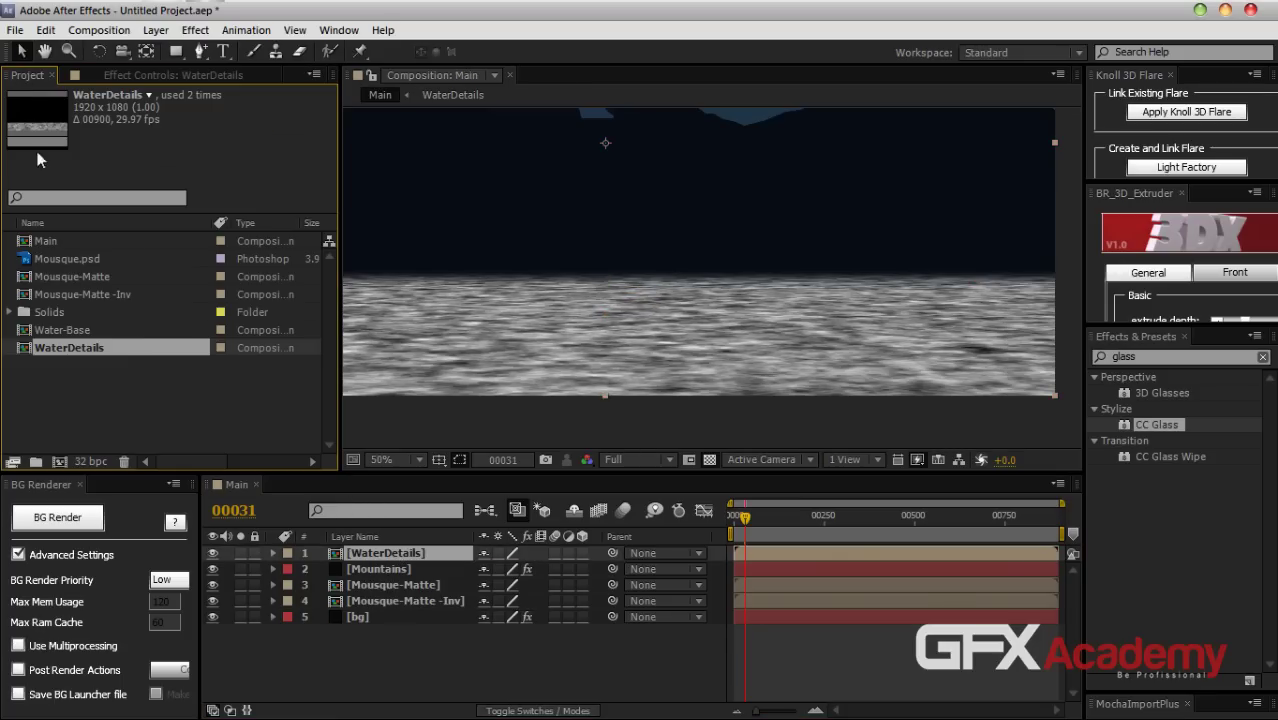
pyautogui.click(71, 330)
pyautogui.click(70, 347)
pyautogui.click(69, 330)
pyautogui.doubleClick(69, 329)
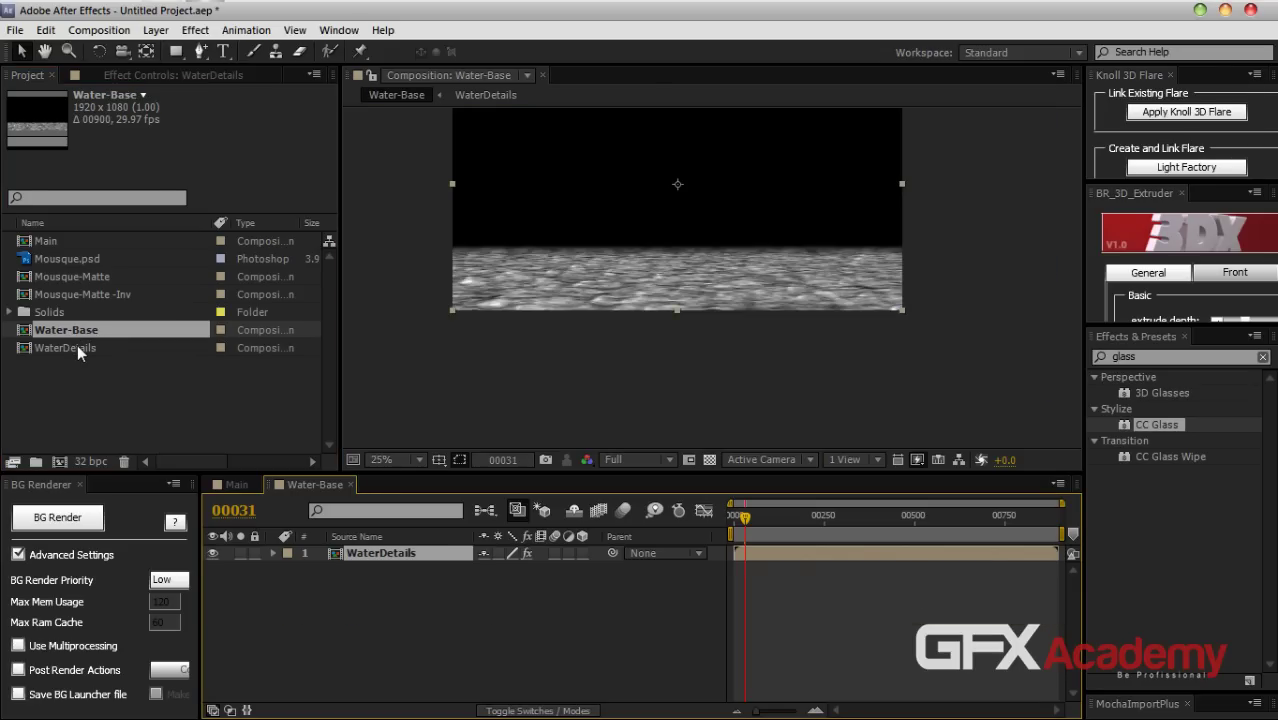
pyautogui.click(142, 78)
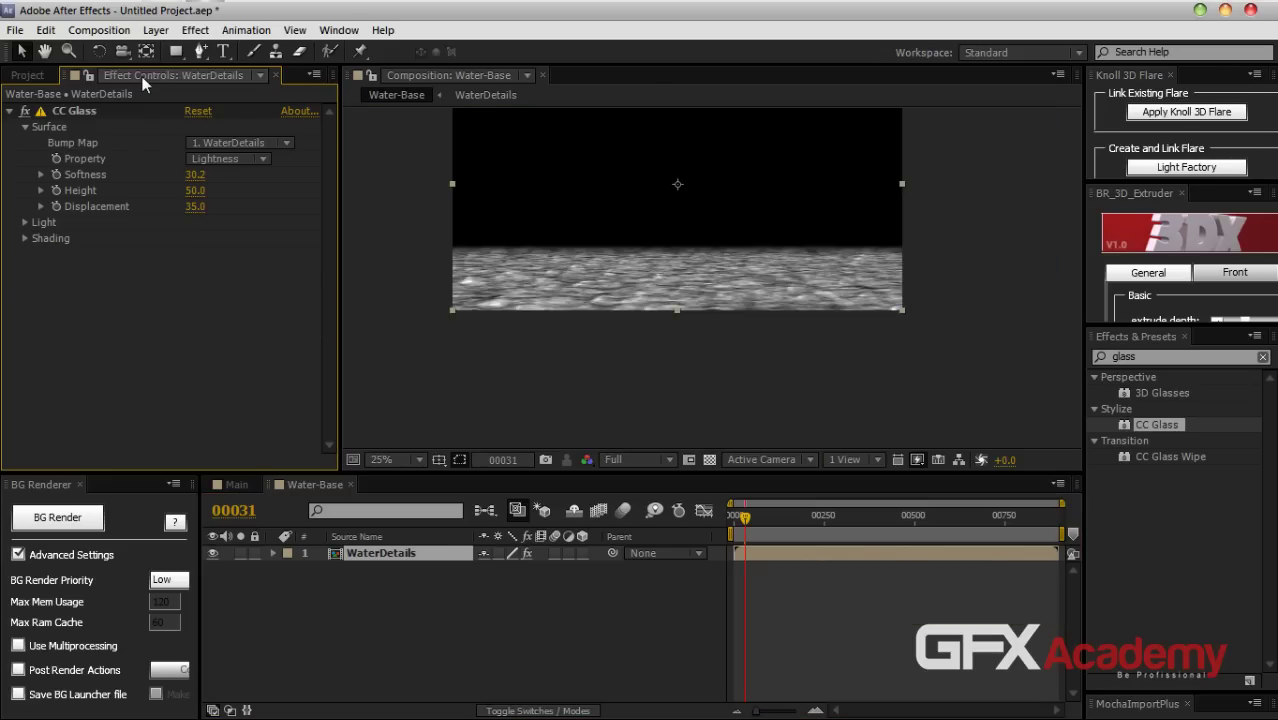
pyautogui.click(350, 484)
# Replace the WaterDetails layer in Main with the Water-Base composition above Mountains and check the water in the scene
pyautogui.click(389, 556)
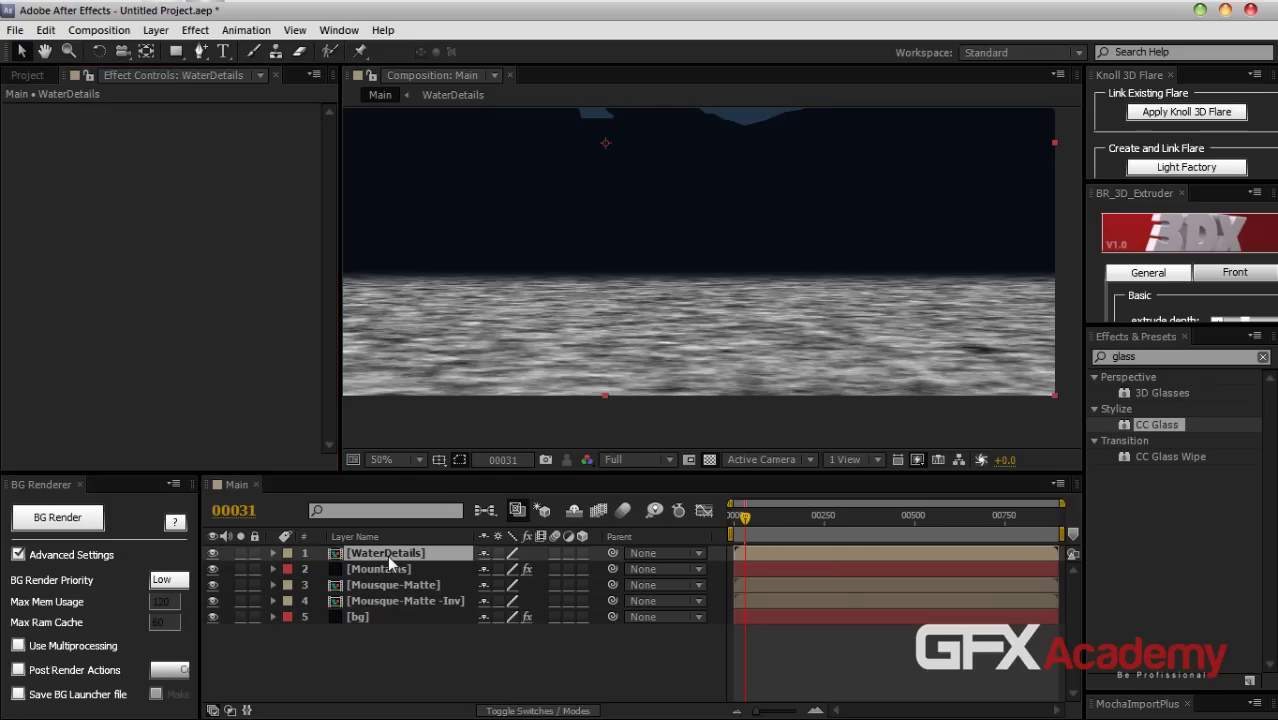
pyautogui.press('Delete')
pyautogui.click(29, 76)
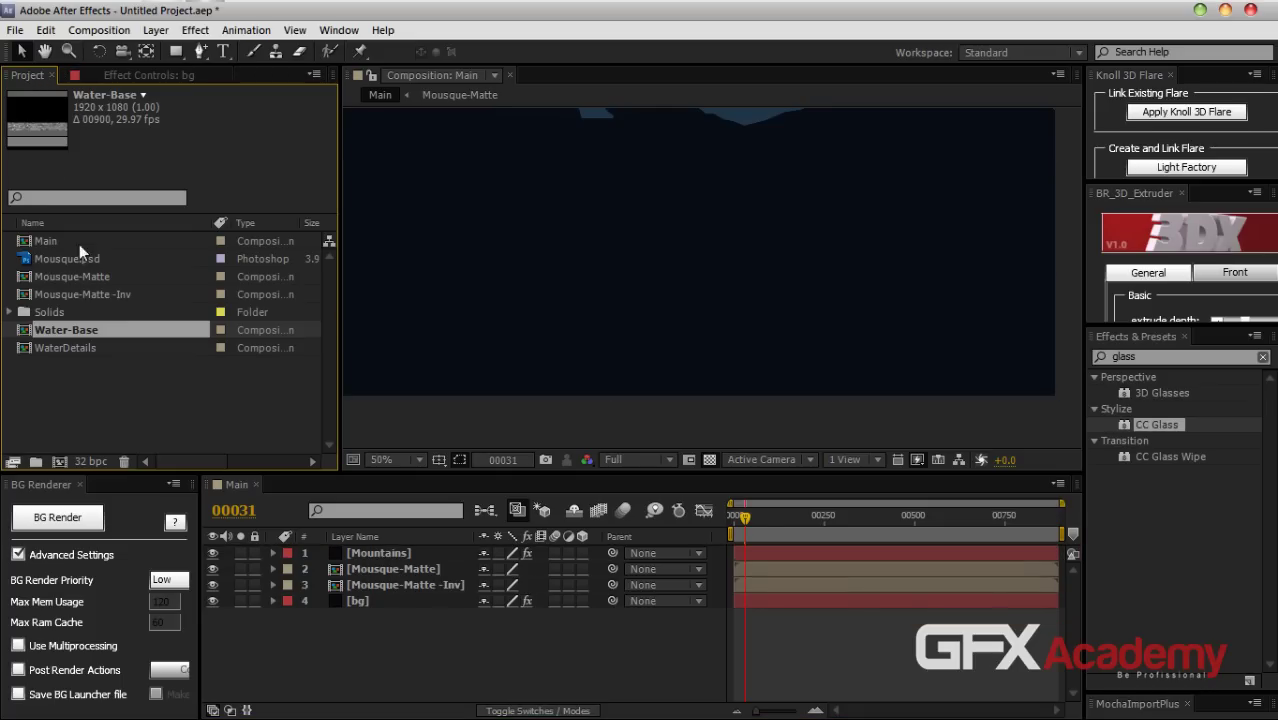
pyautogui.moveTo(66, 347); pyautogui.dragTo(342, 553)
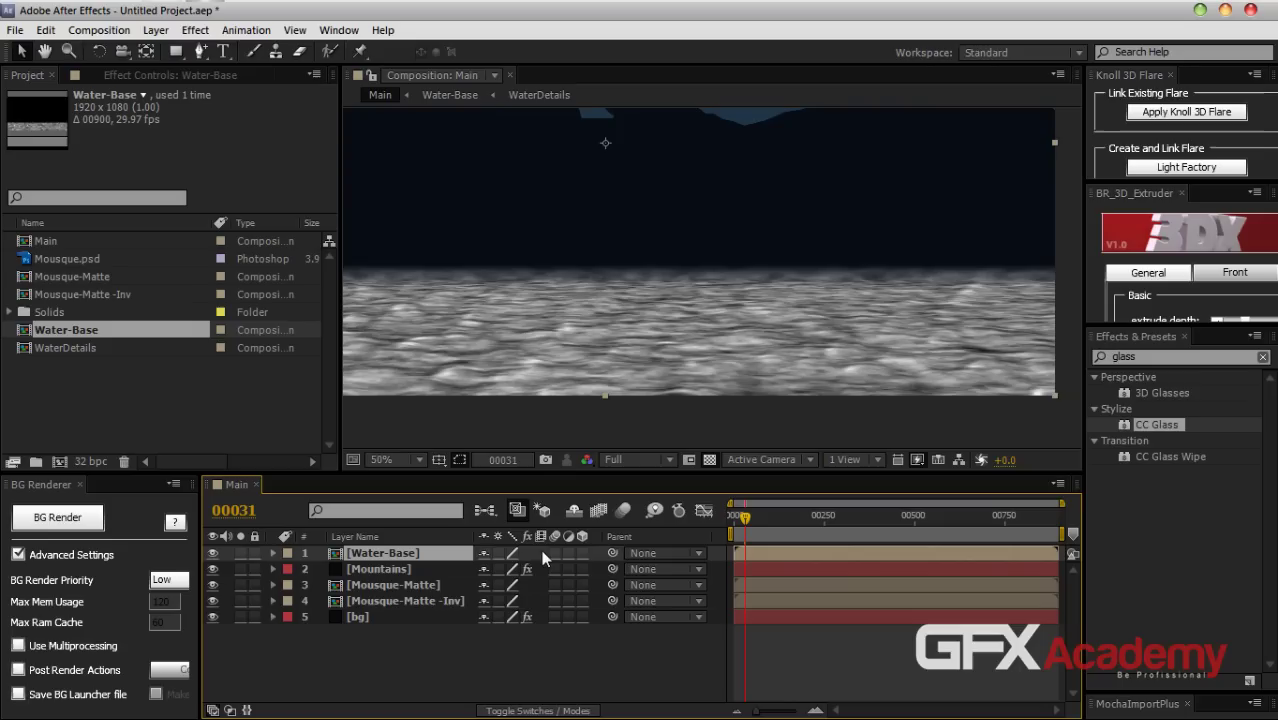
pyautogui.press(',')
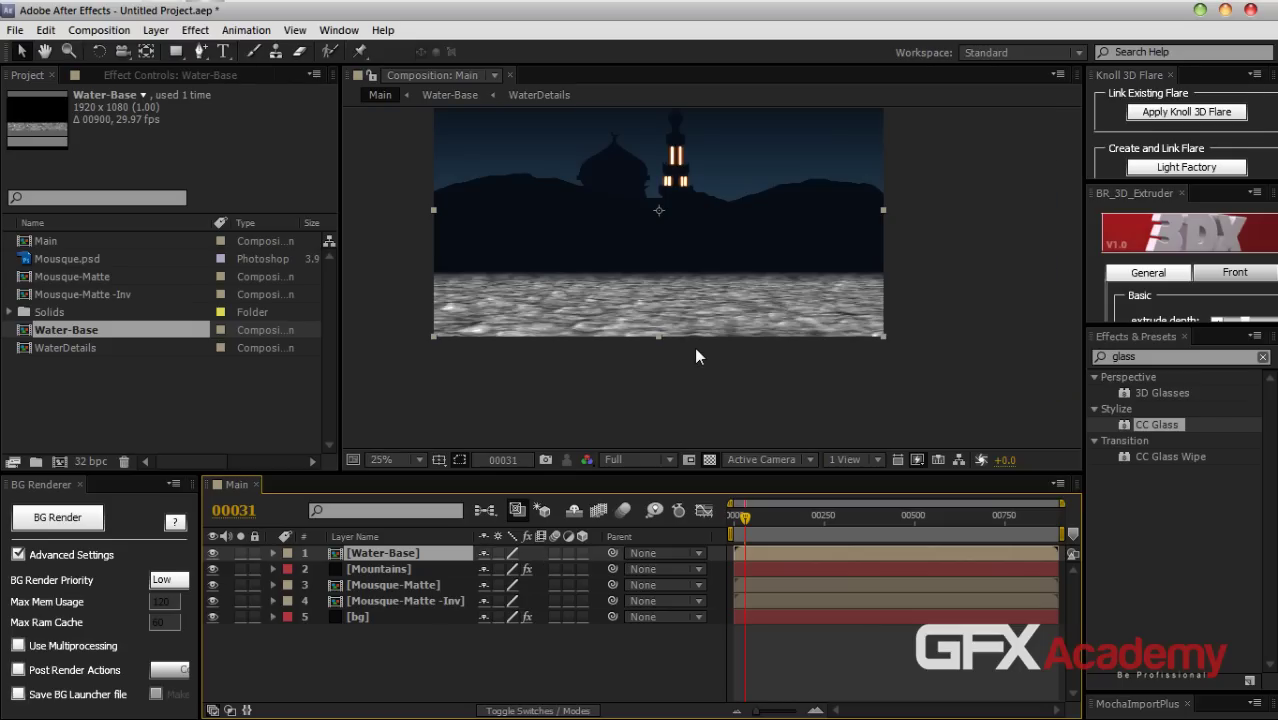
pyautogui.press('.')
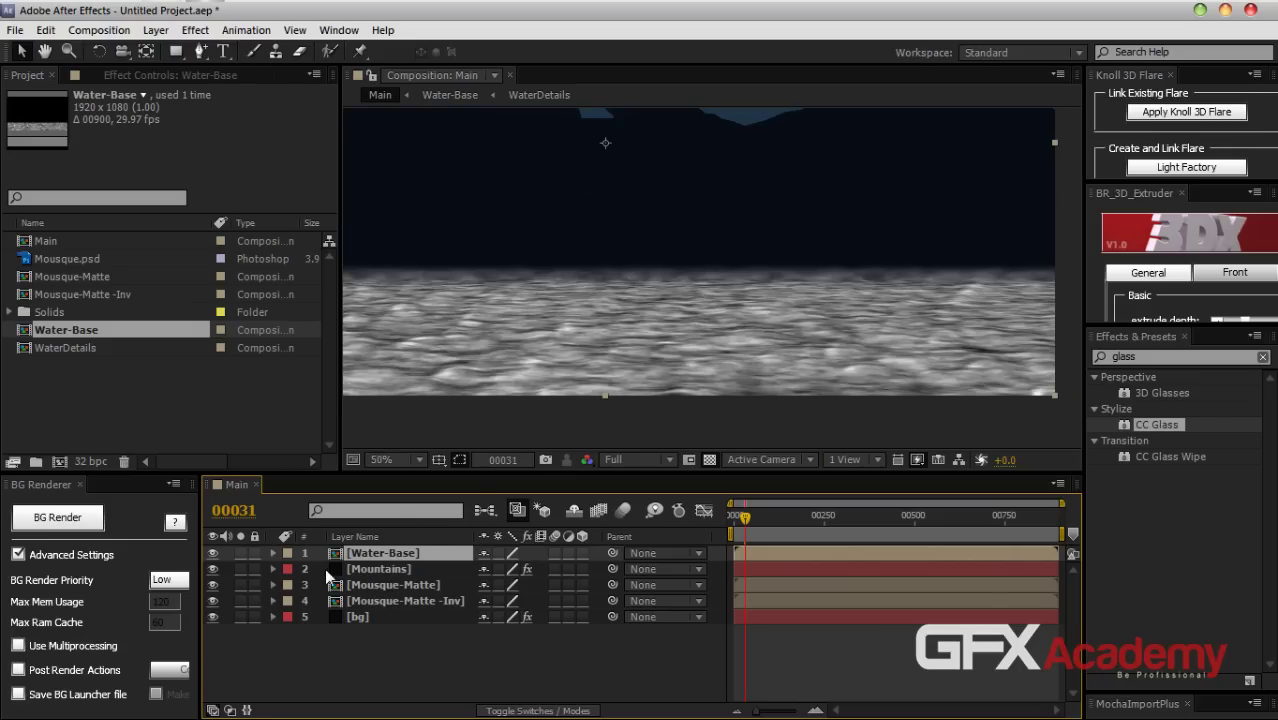
# Open WaterDetails through Water-Base and cut the Linear Wipe effect from Dark Blue Solid 1
pyautogui.doubleClick(386, 556)
pyautogui.scroll(4, 692, 333)
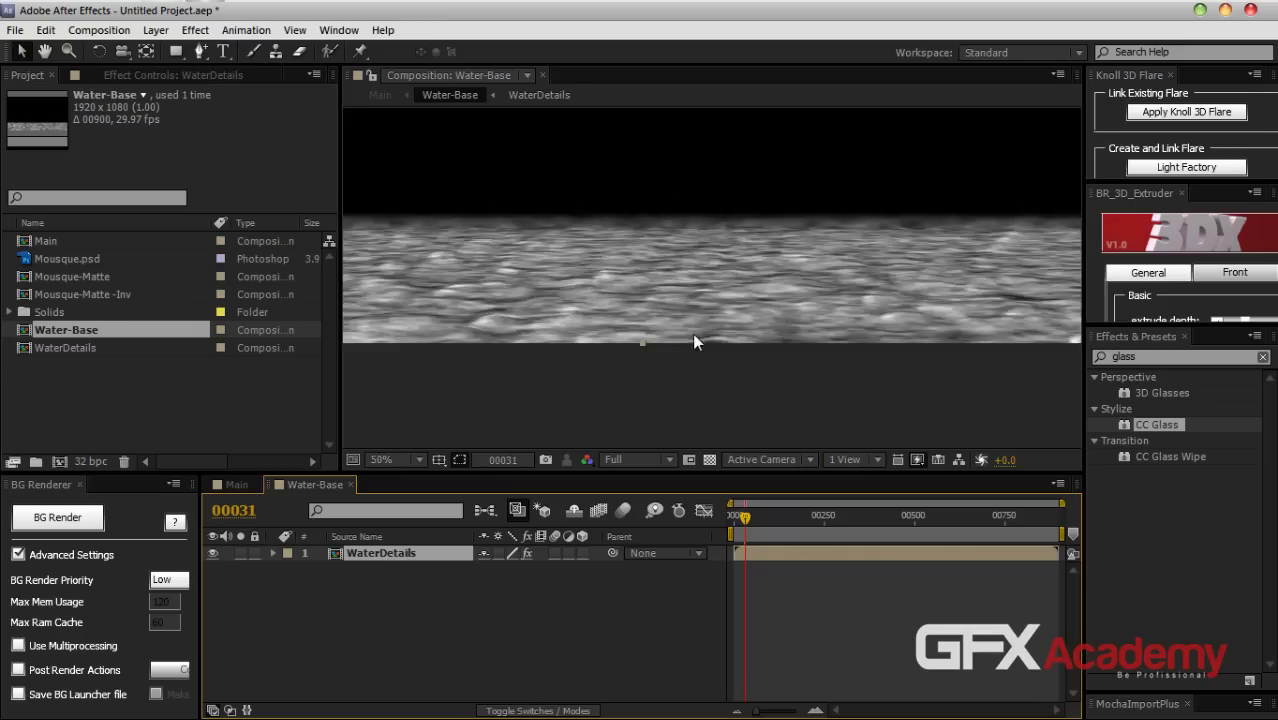
pyautogui.scroll(-2, 679, 320)
pyautogui.moveTo(657, 277); pyautogui.dragTo(611, 348)
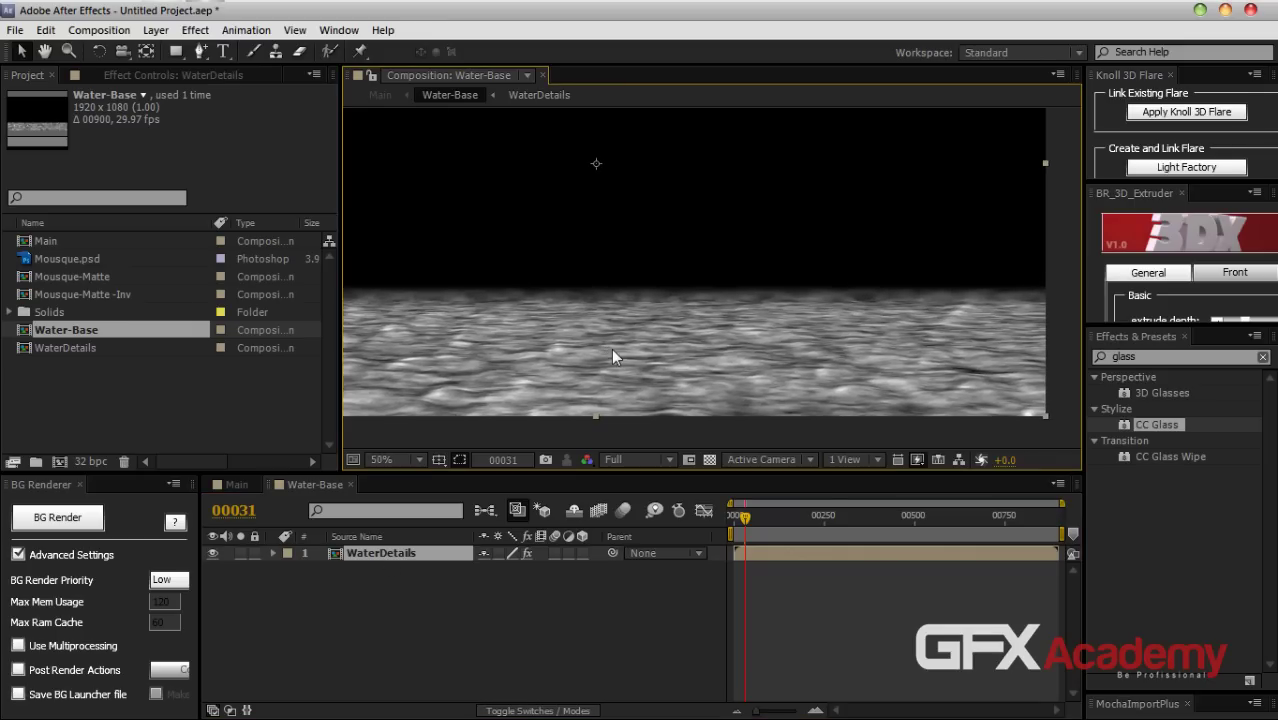
pyautogui.doubleClick(381, 555)
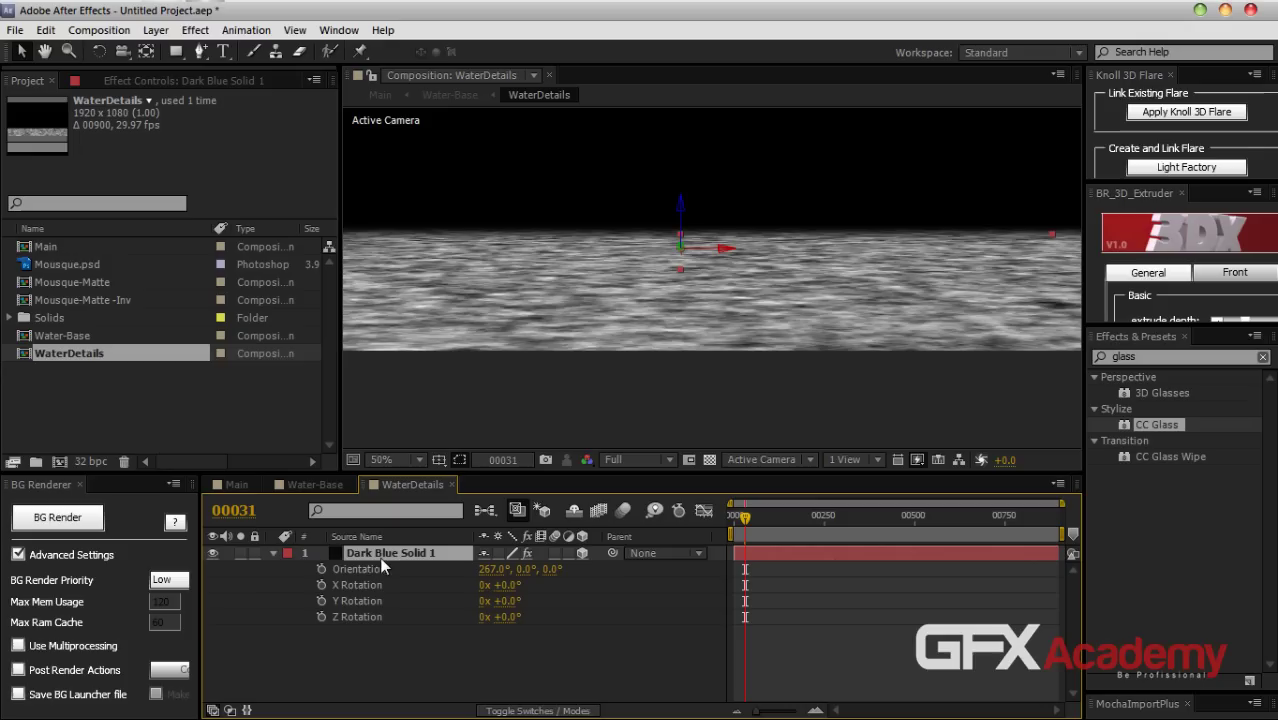
pyautogui.press('F3')
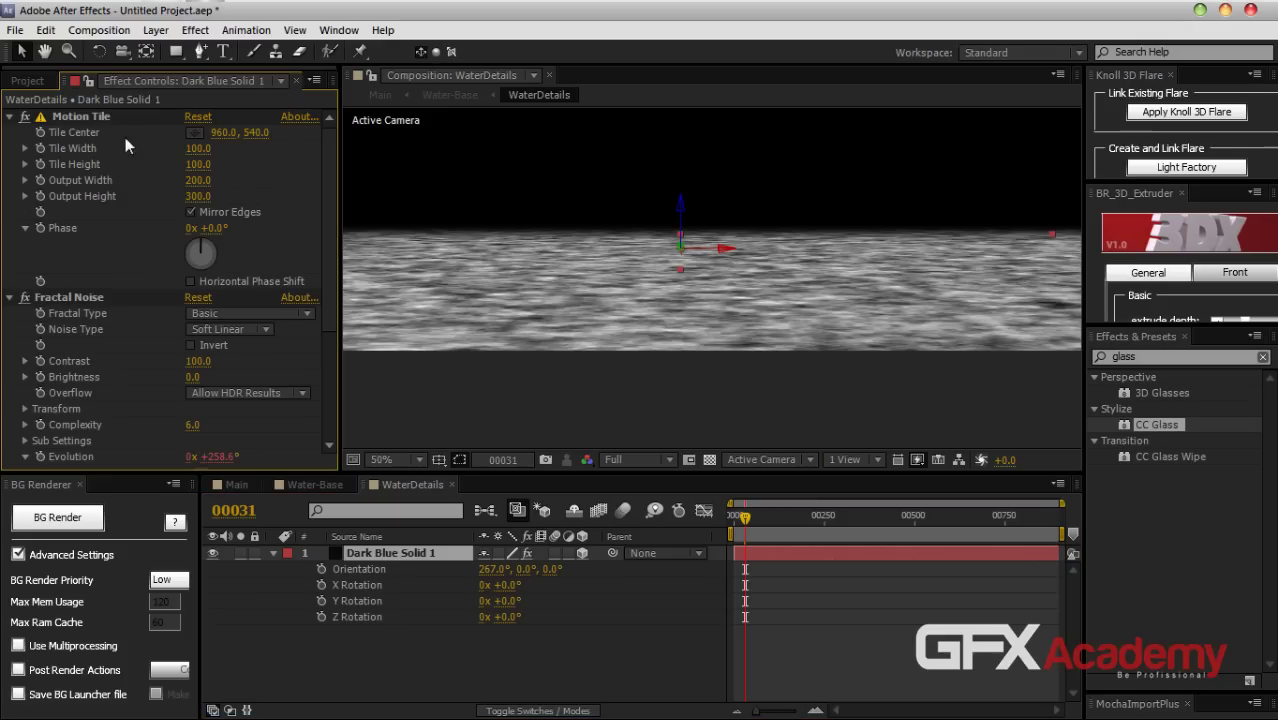
pyautogui.click(10, 297)
pyautogui.click(75, 316)
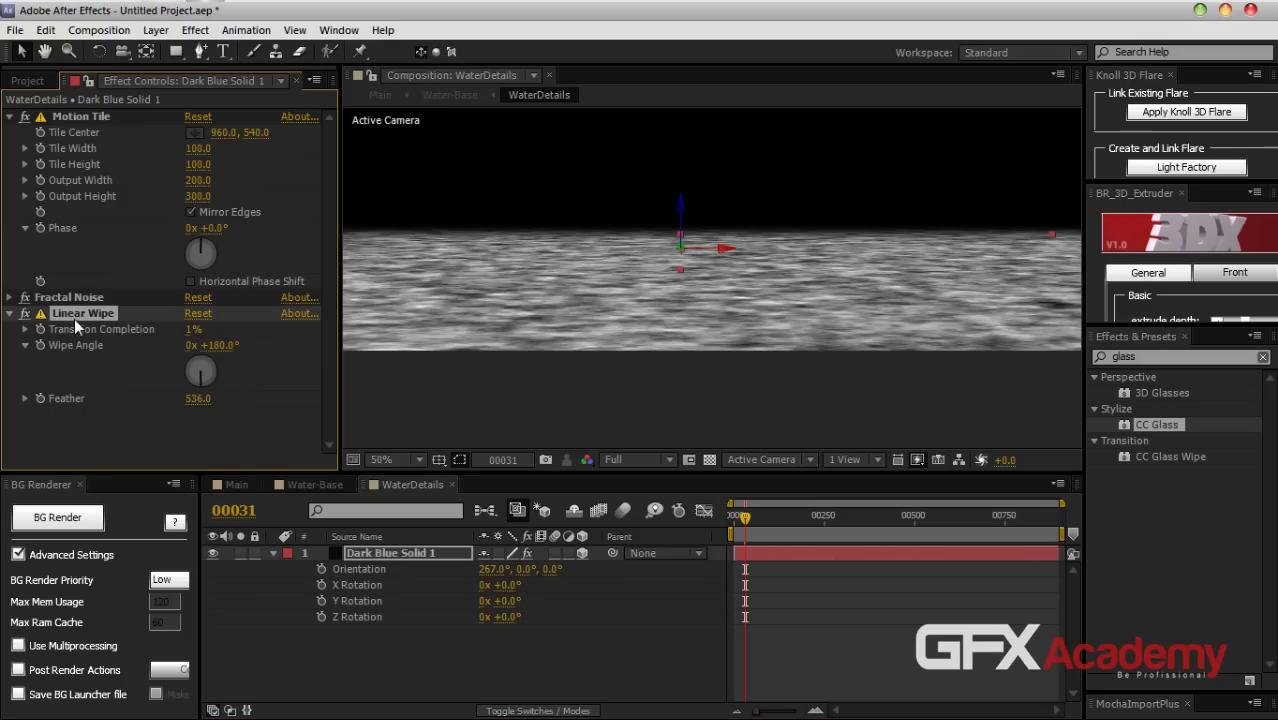
pyautogui.press('Delete')
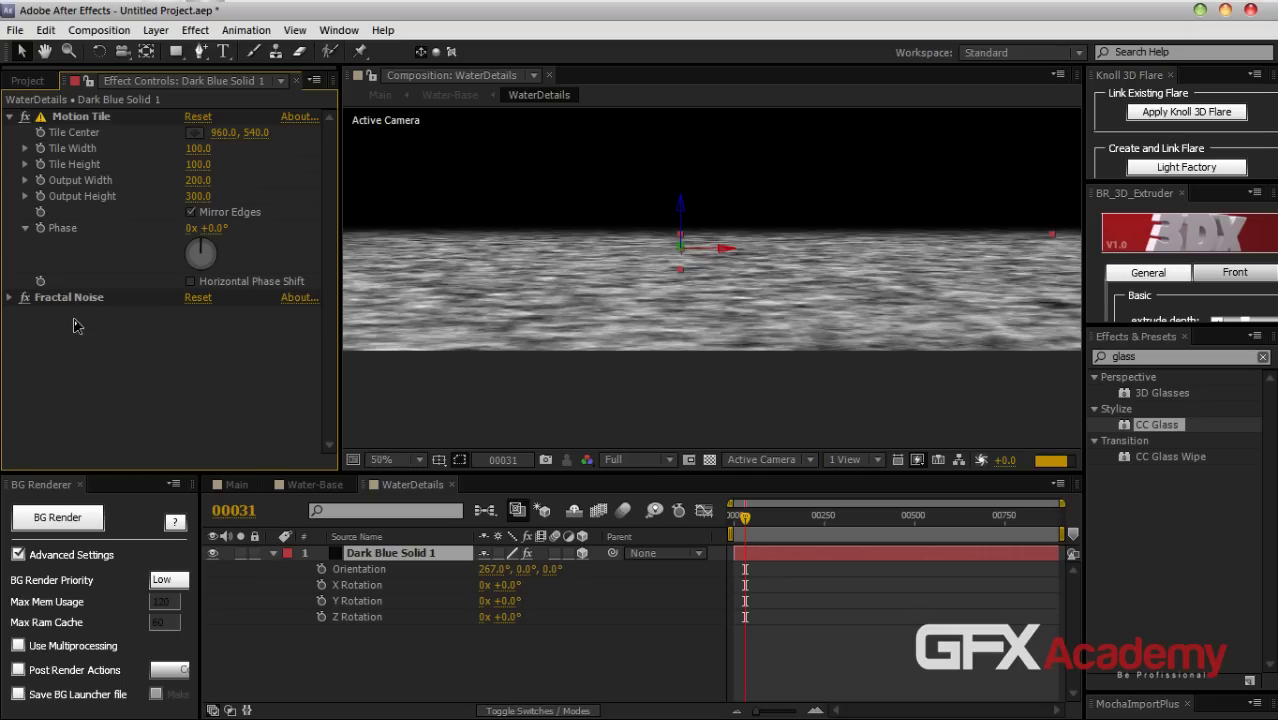
# Close WaterDetails and paste the Linear Wipe effect onto the WaterDetails layer in Water-Base, below CC Glass
pyautogui.click(451, 484)
pyautogui.click(310, 484)
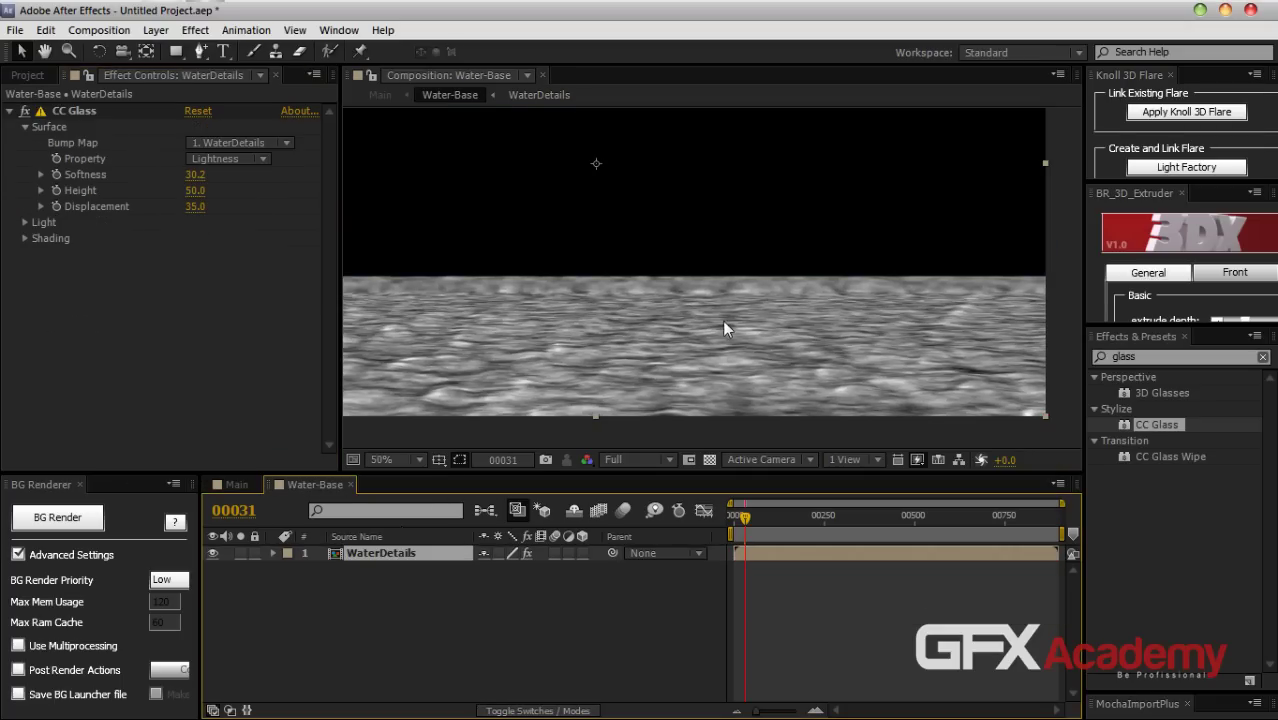
pyautogui.click(242, 430)
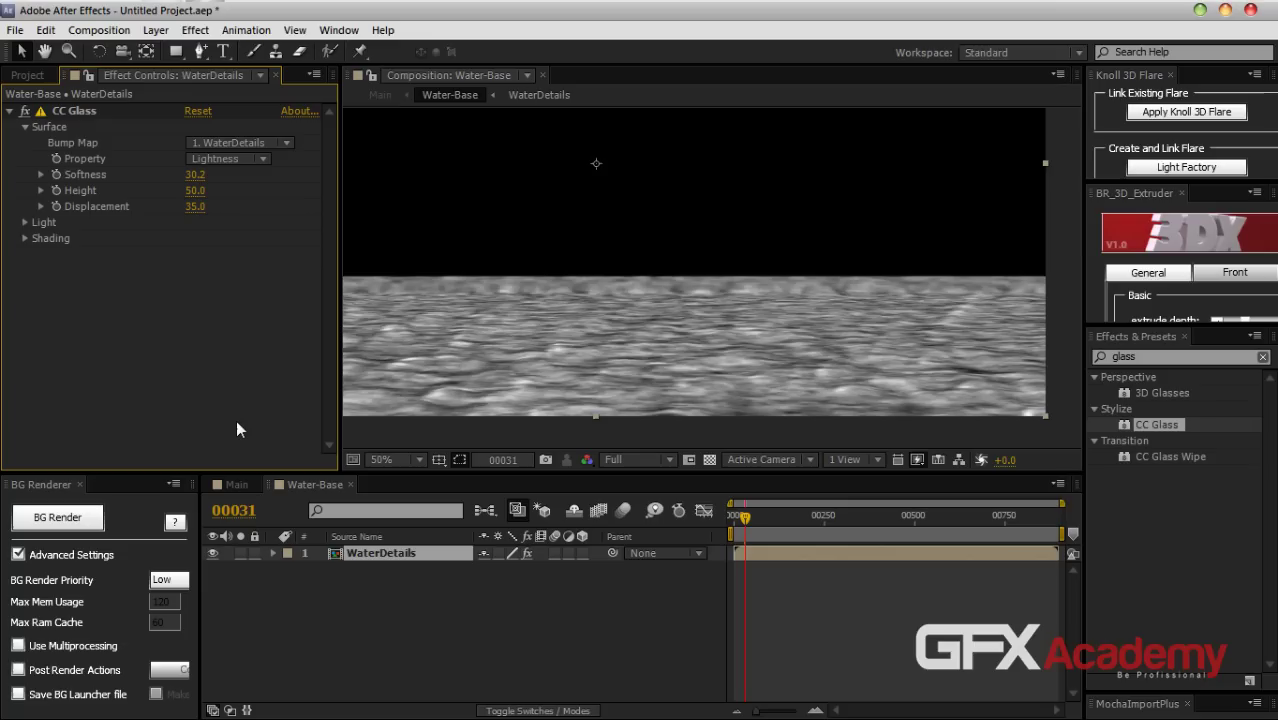
pyautogui.hotkey('ctrl', 'z')
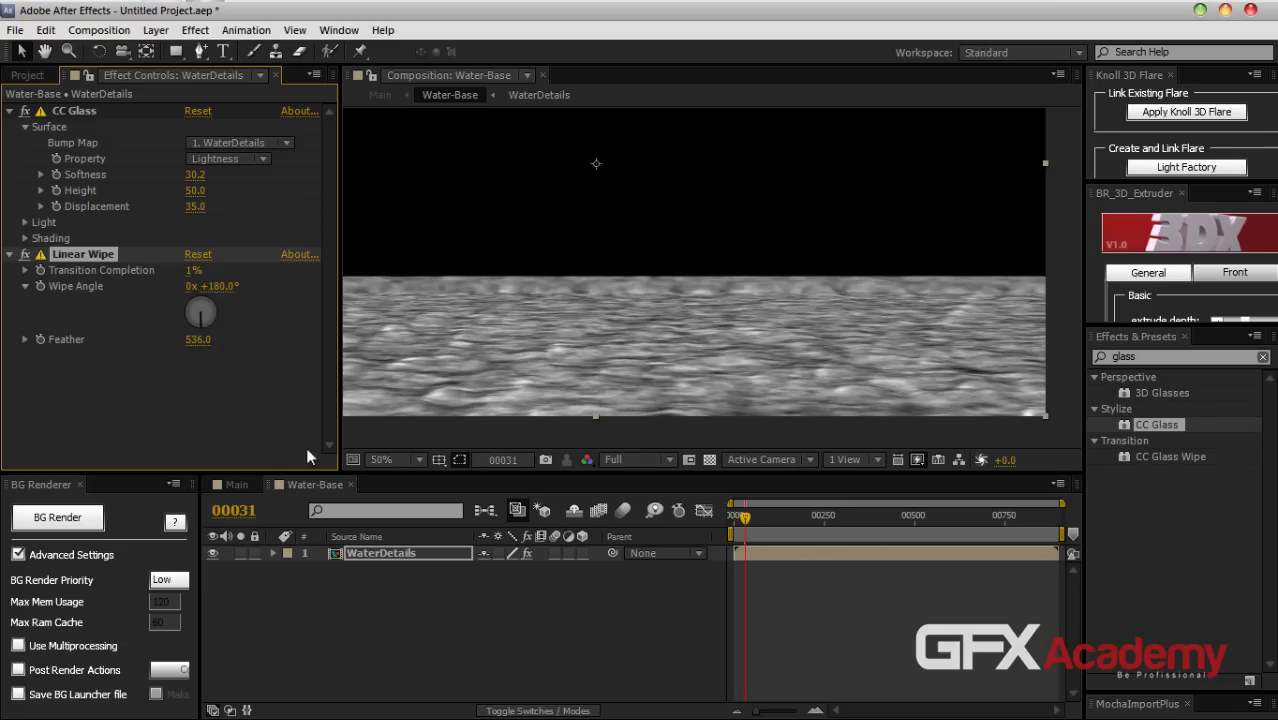
# Set the Linear Wipe's Transition Completion to 77% and its Feather to 40 to soften the water's horizon
pyautogui.moveTo(189, 277); pyautogui.dragTo(249, 271)
pyautogui.click(197, 339)
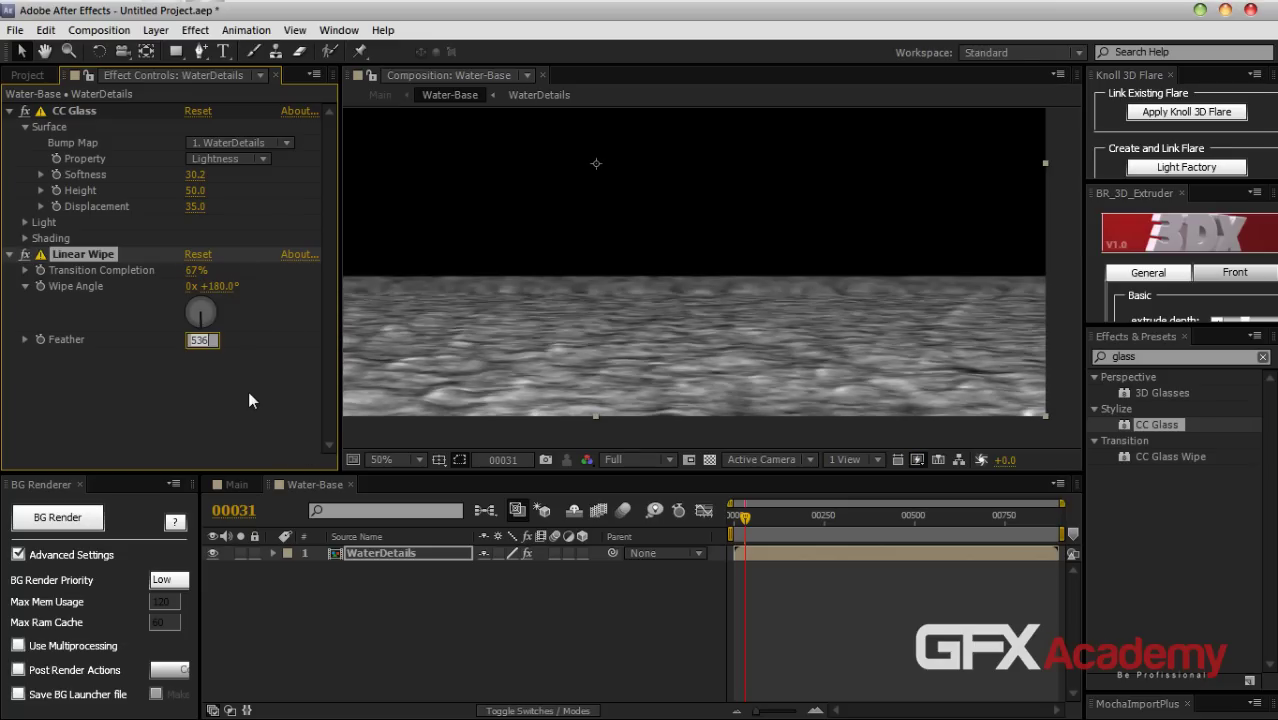
pyautogui.write('50')
pyautogui.press('Return')
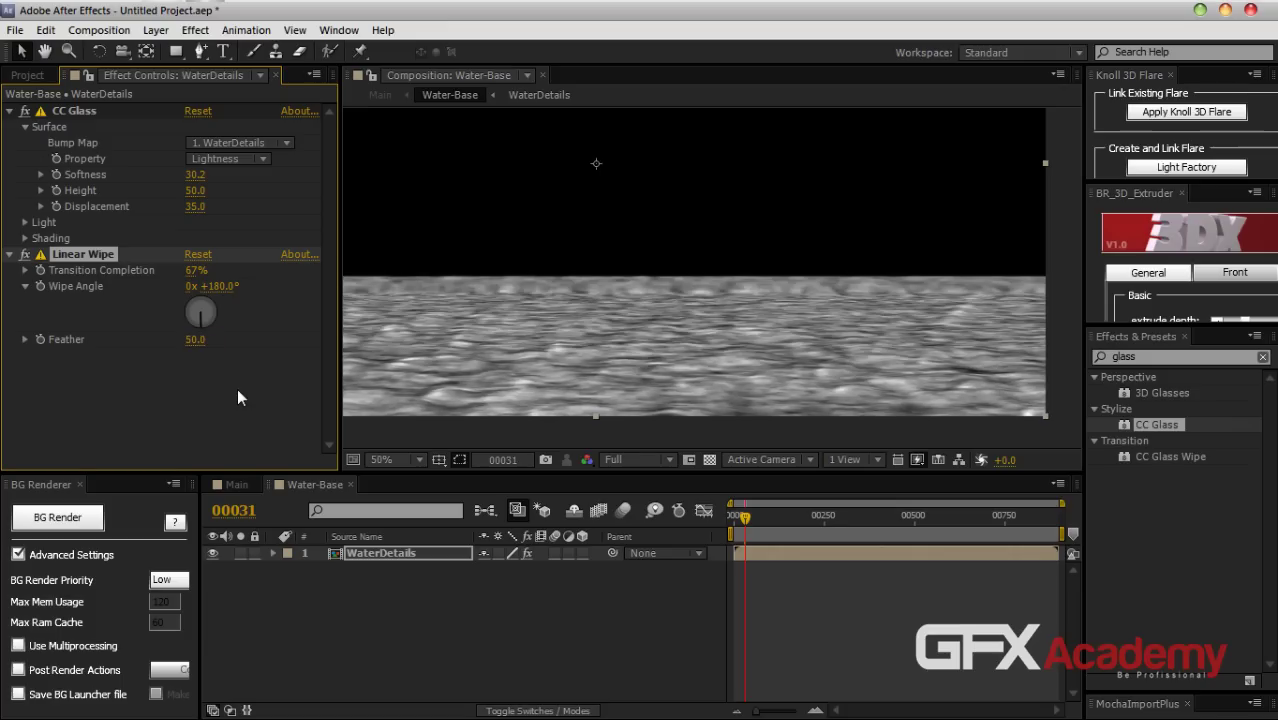
pyautogui.moveTo(196, 271); pyautogui.dragTo(243, 273)
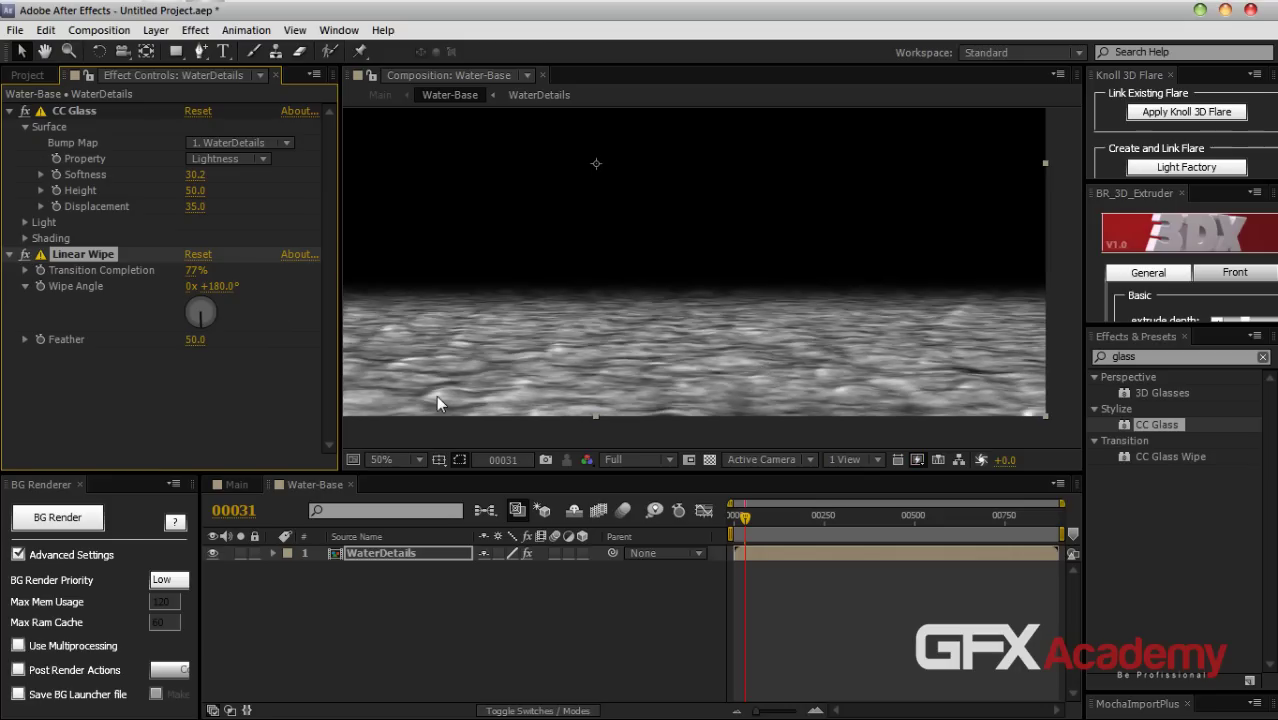
pyautogui.moveTo(193, 340)
pyautogui.mouseDown()
pyautogui.moveTo(155, 341)
pyautogui.moveTo(168, 340)
pyautogui.mouseUp()
# Check the Main composition, return to Water-Base, and try Linear Wipe above CC Glass before restoring the original order
pyautogui.click(223, 483)
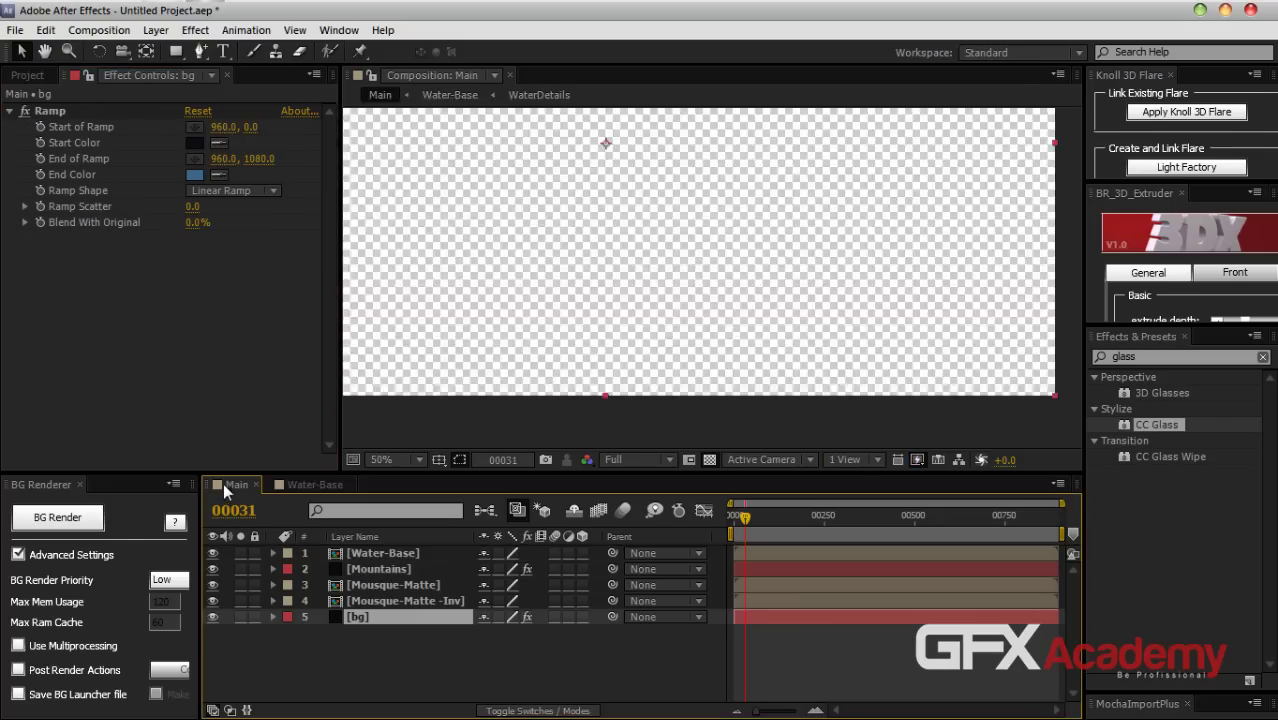
pyautogui.click(318, 485)
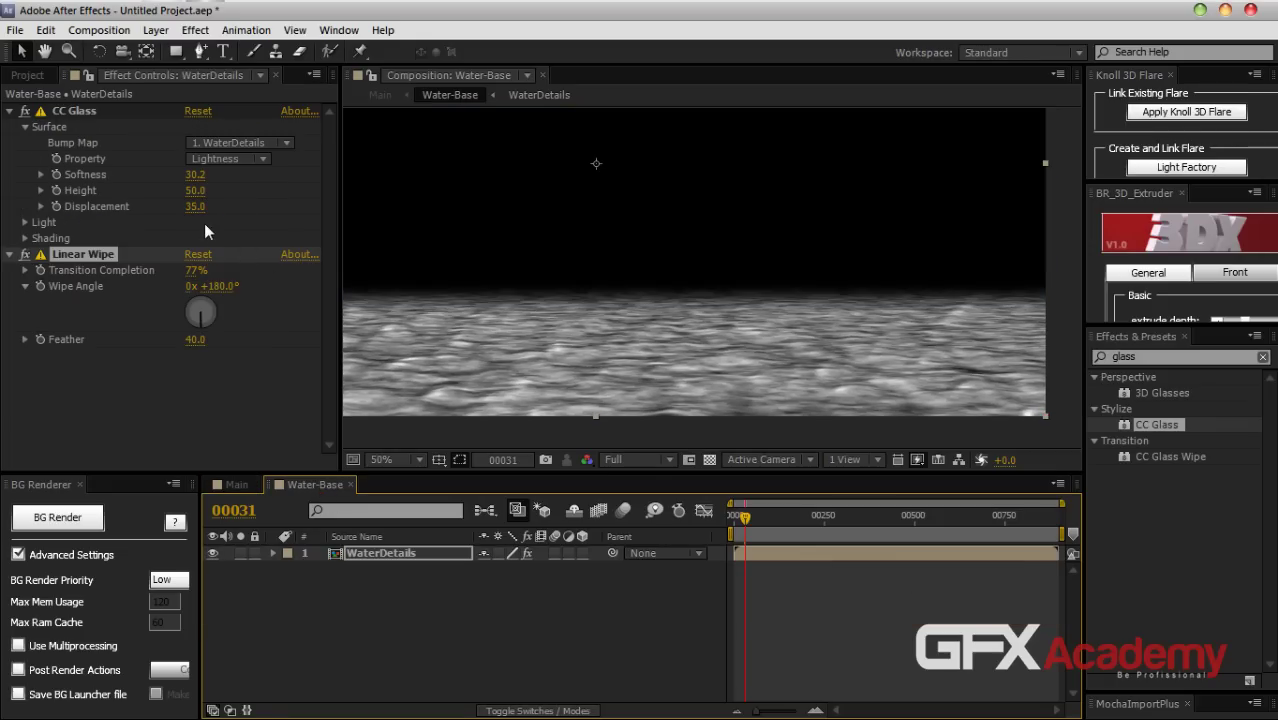
pyautogui.moveTo(73, 256); pyautogui.dragTo(77, 107)
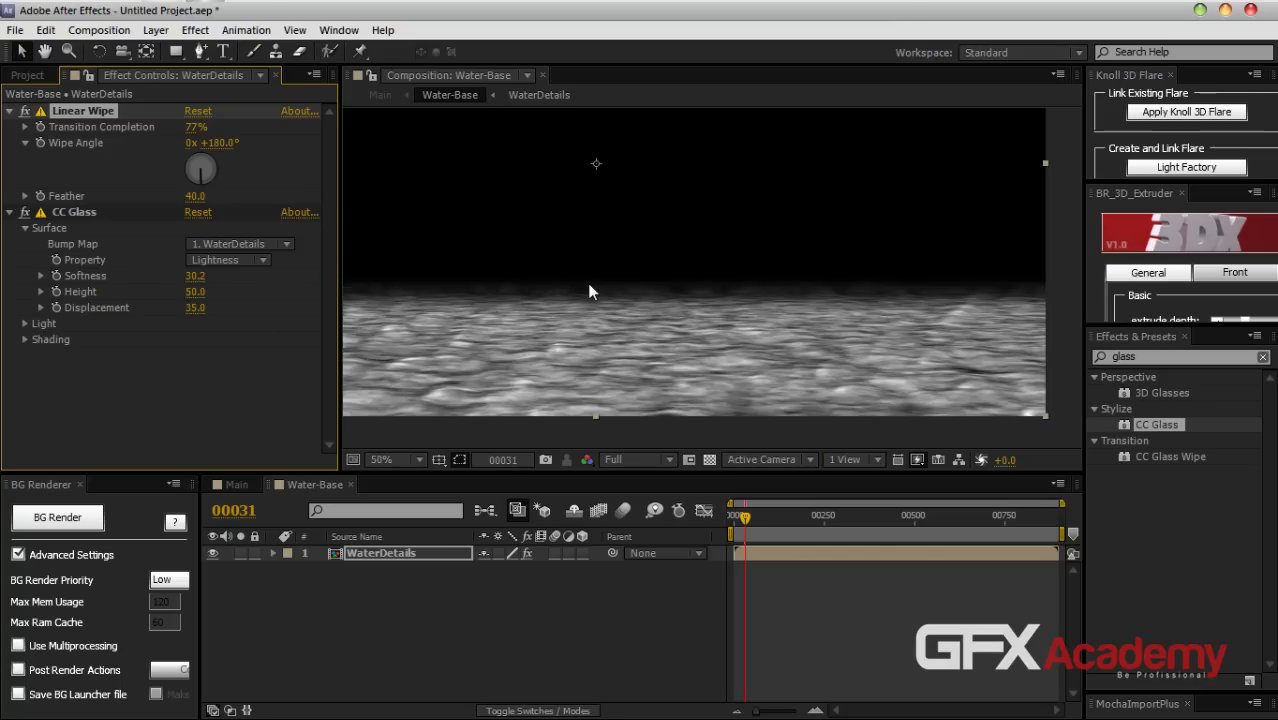
pyautogui.moveTo(69, 112); pyautogui.dragTo(90, 366)
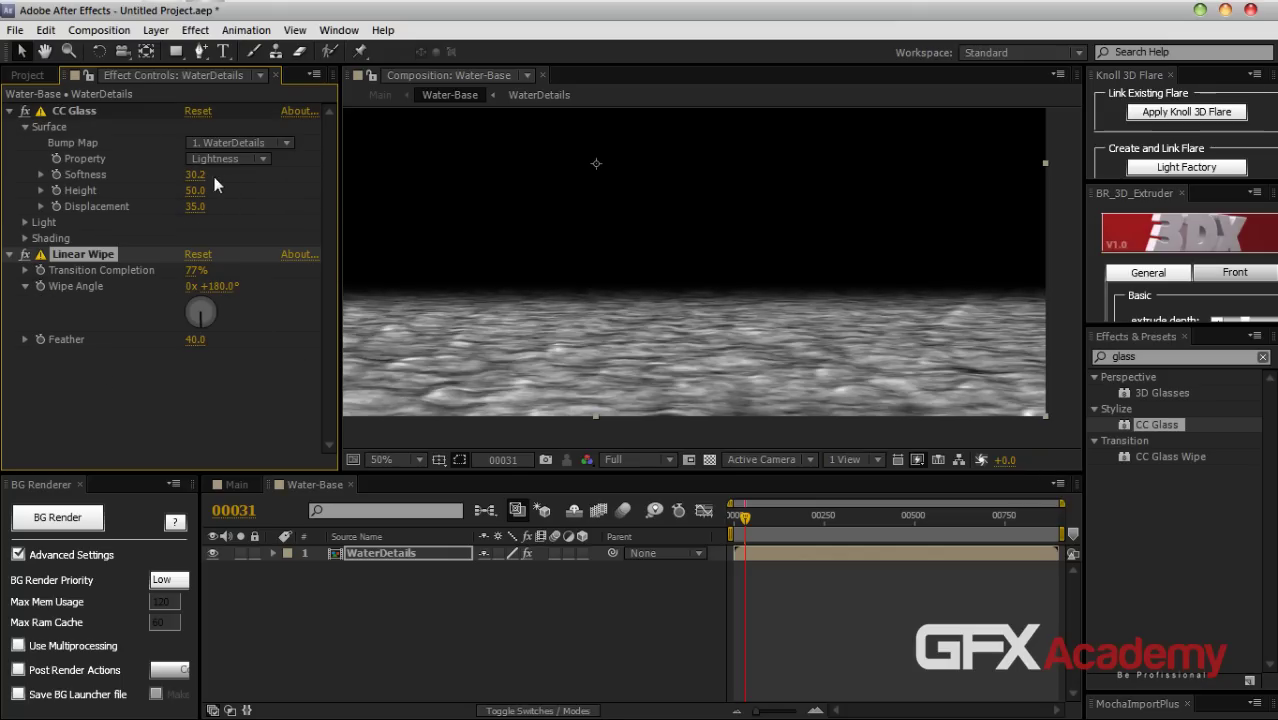
# Set the CC Glass surface on WaterDetails to Softness 32.2, Height 25 and Displacement 200, and preview the ripples
pyautogui.moveTo(193, 209); pyautogui.dragTo(842, 412)
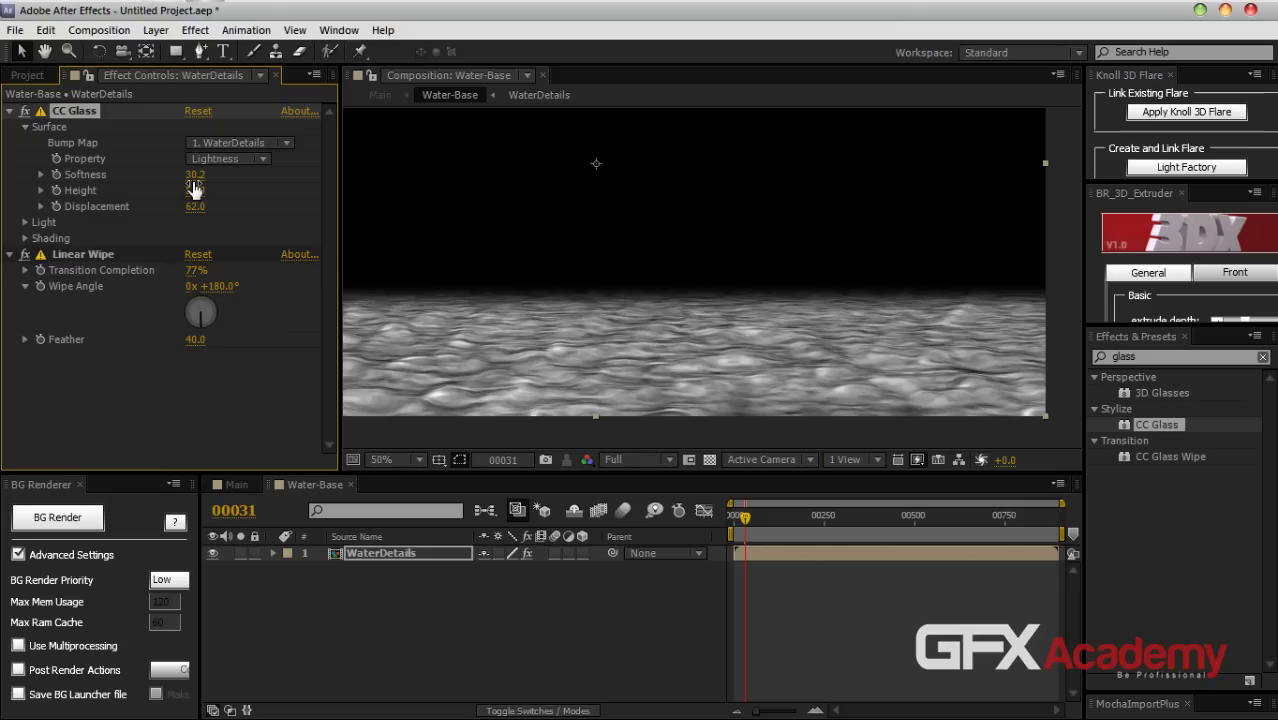
pyautogui.moveTo(192, 175); pyautogui.dragTo(320, 177)
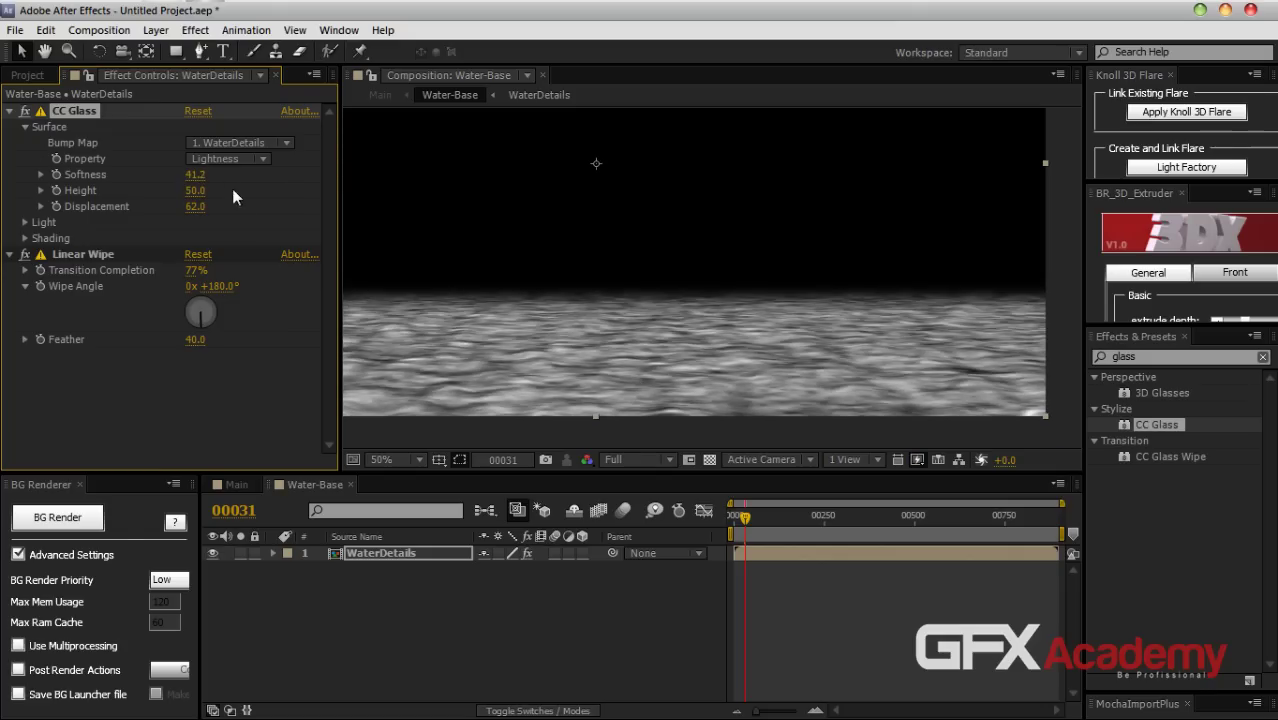
pyautogui.moveTo(195, 190); pyautogui.dragTo(319, 211)
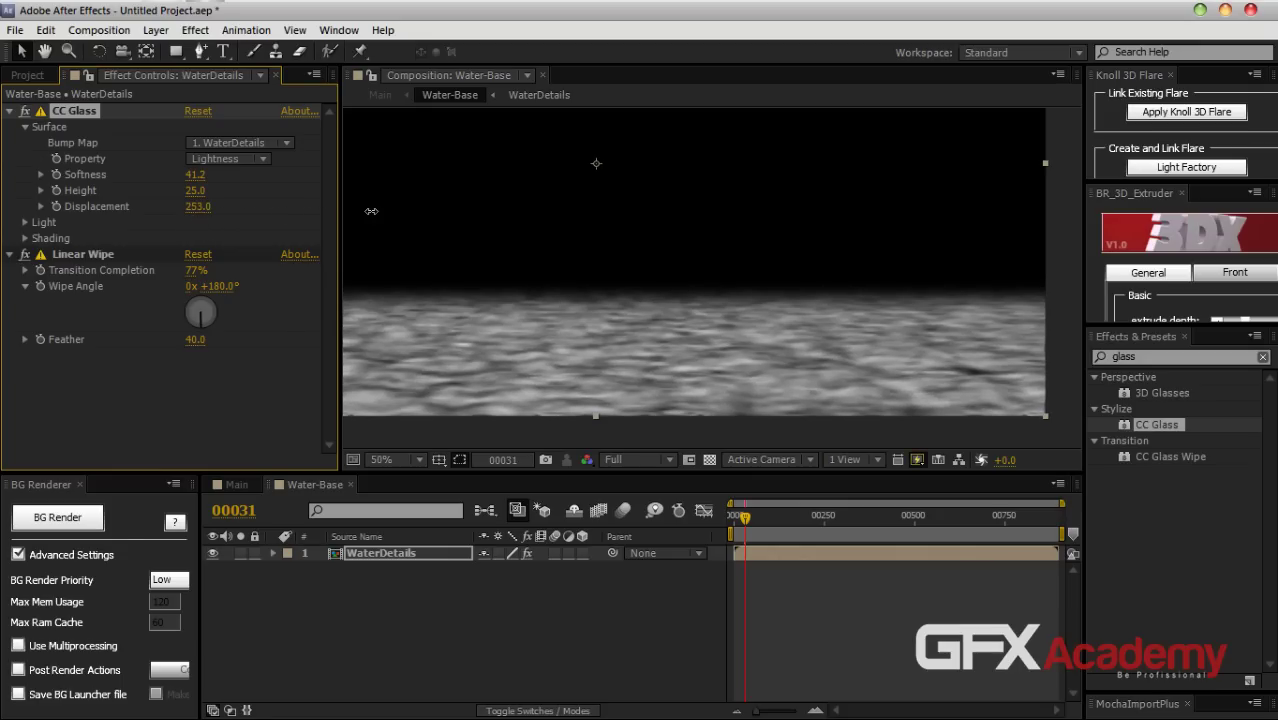
pyautogui.click(198, 206)
pyautogui.write('200')
pyautogui.press('Return')
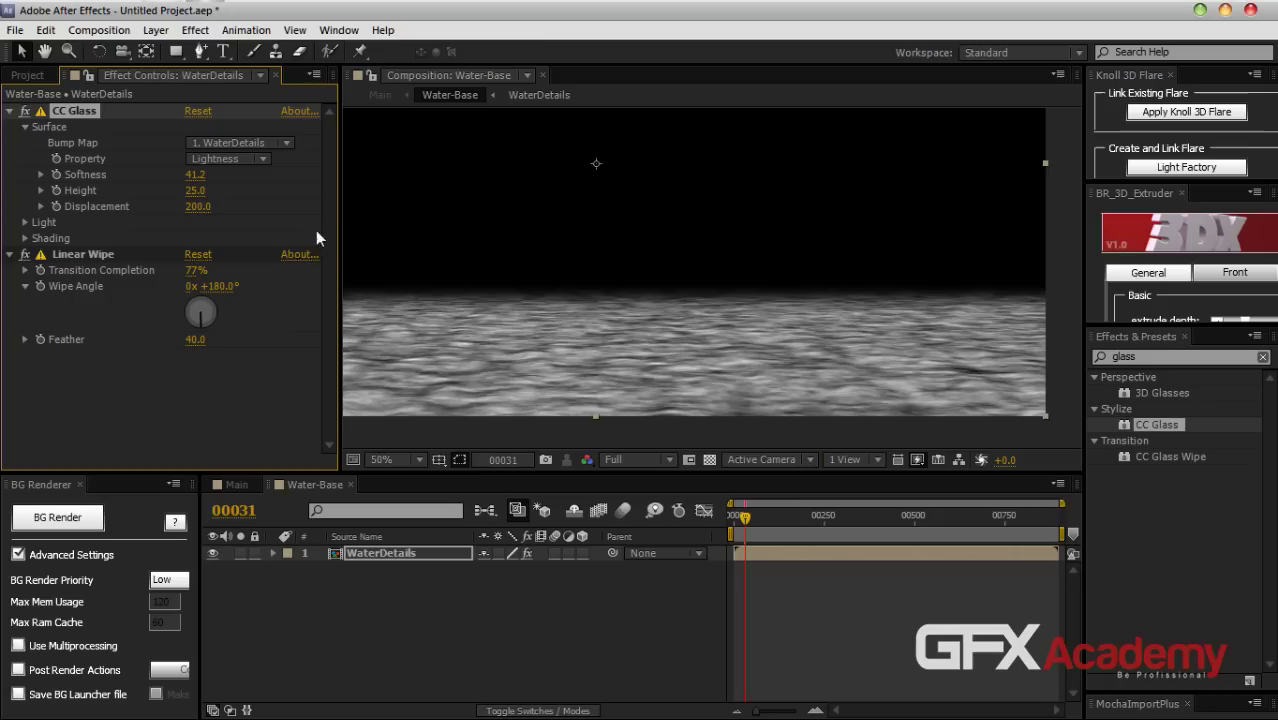
pyautogui.moveTo(198, 188); pyautogui.dragTo(124, 186)
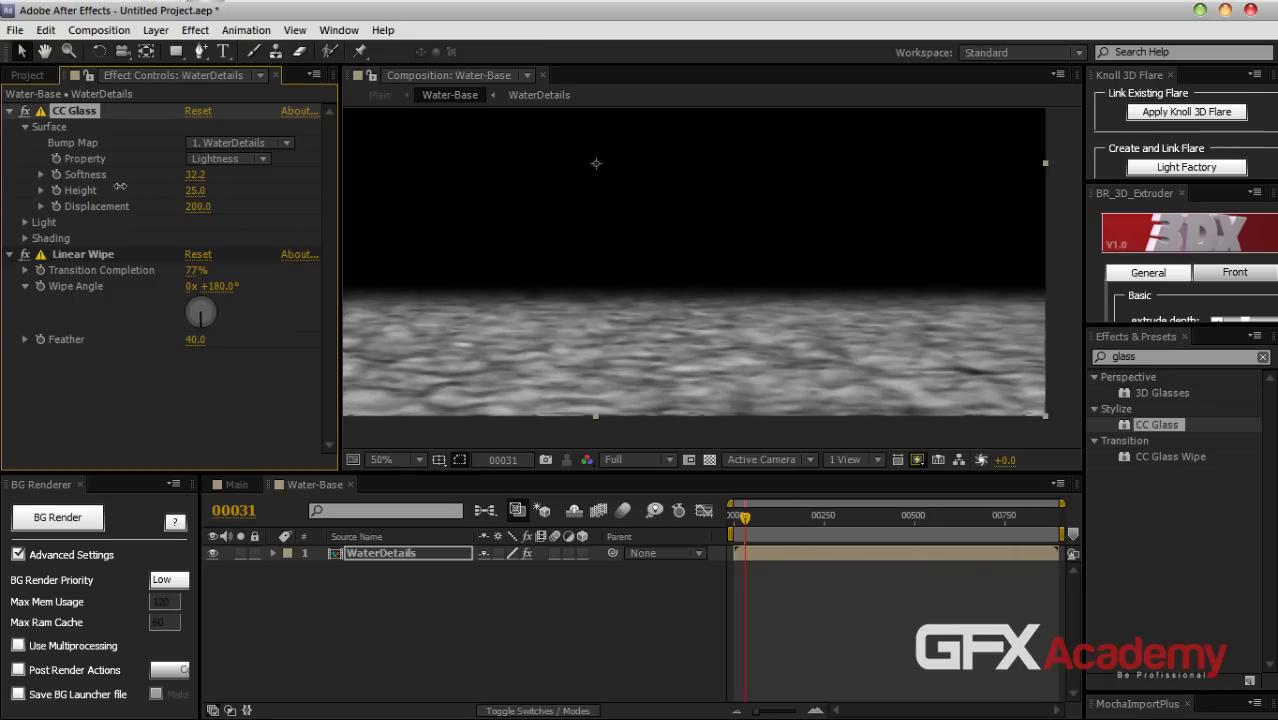
pyautogui.moveTo(751, 517); pyautogui.dragTo(747, 516)
pyautogui.press('space')
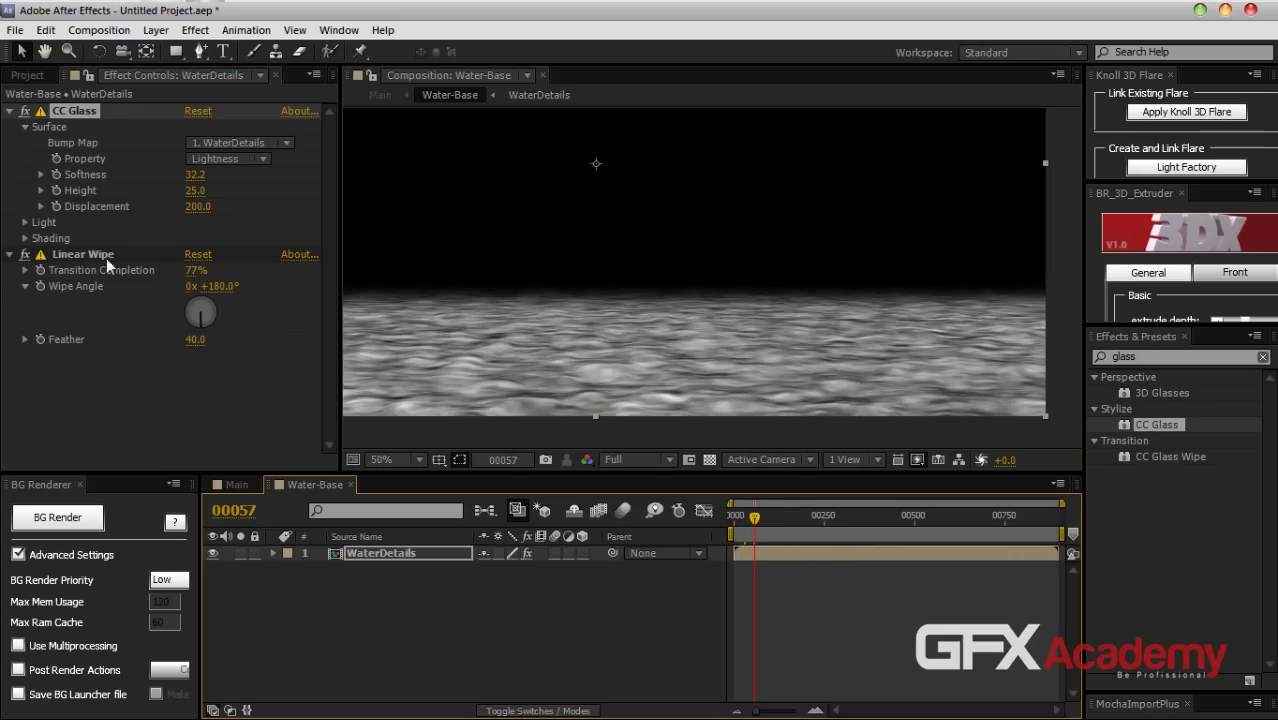
# Brighten the CC Glass shading with Diffuse 100 and Roughness 0.060, and collapse the CC Glass and Linear Wipe settings
pyautogui.click(24, 222)
pyautogui.moveTo(196, 302)
pyautogui.mouseDown()
pyautogui.moveTo(174, 310)
pyautogui.moveTo(186, 309)
pyautogui.mouseUp()
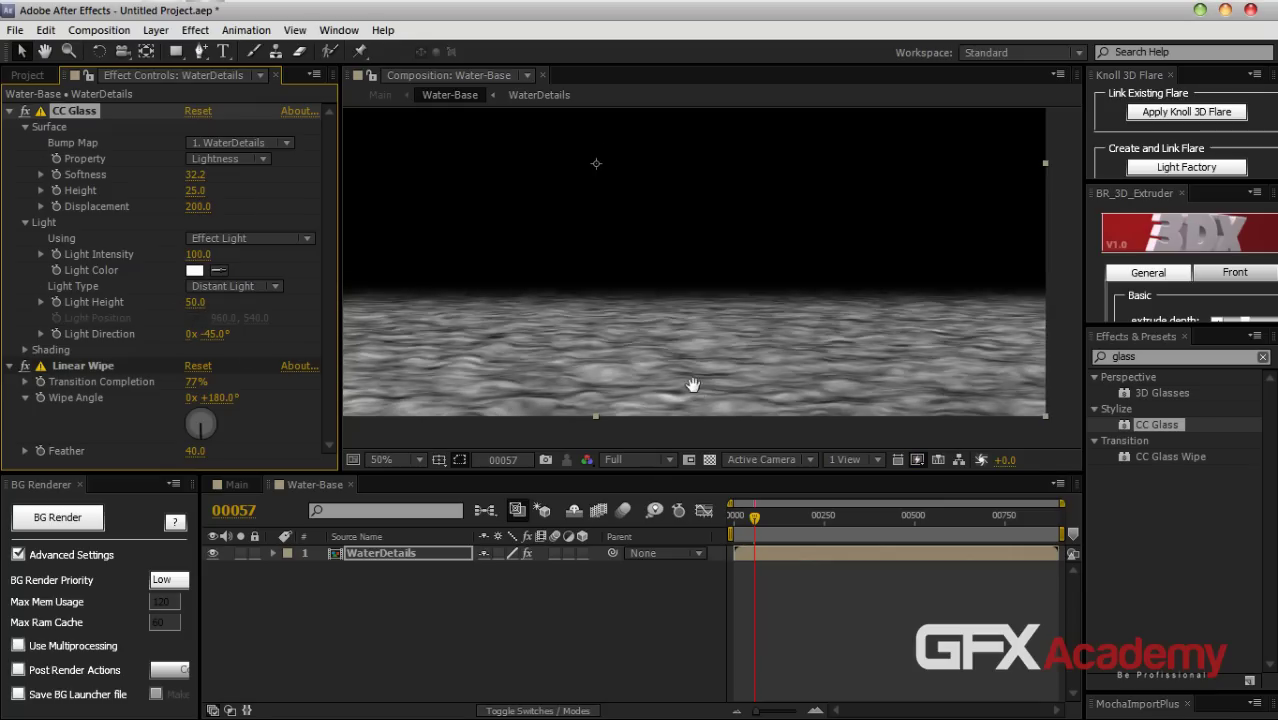
pyautogui.moveTo(690, 385); pyautogui.dragTo(713, 363)
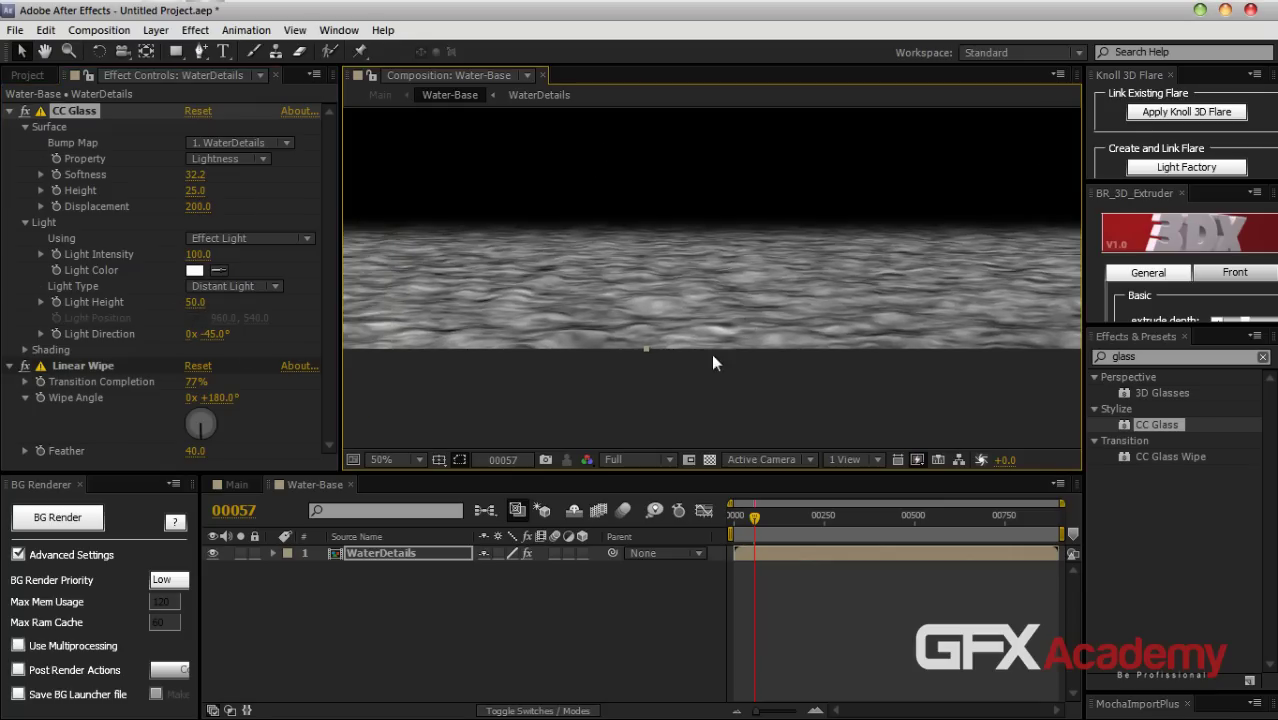
pyautogui.click(25, 350)
pyautogui.moveTo(194, 385); pyautogui.dragTo(229, 383)
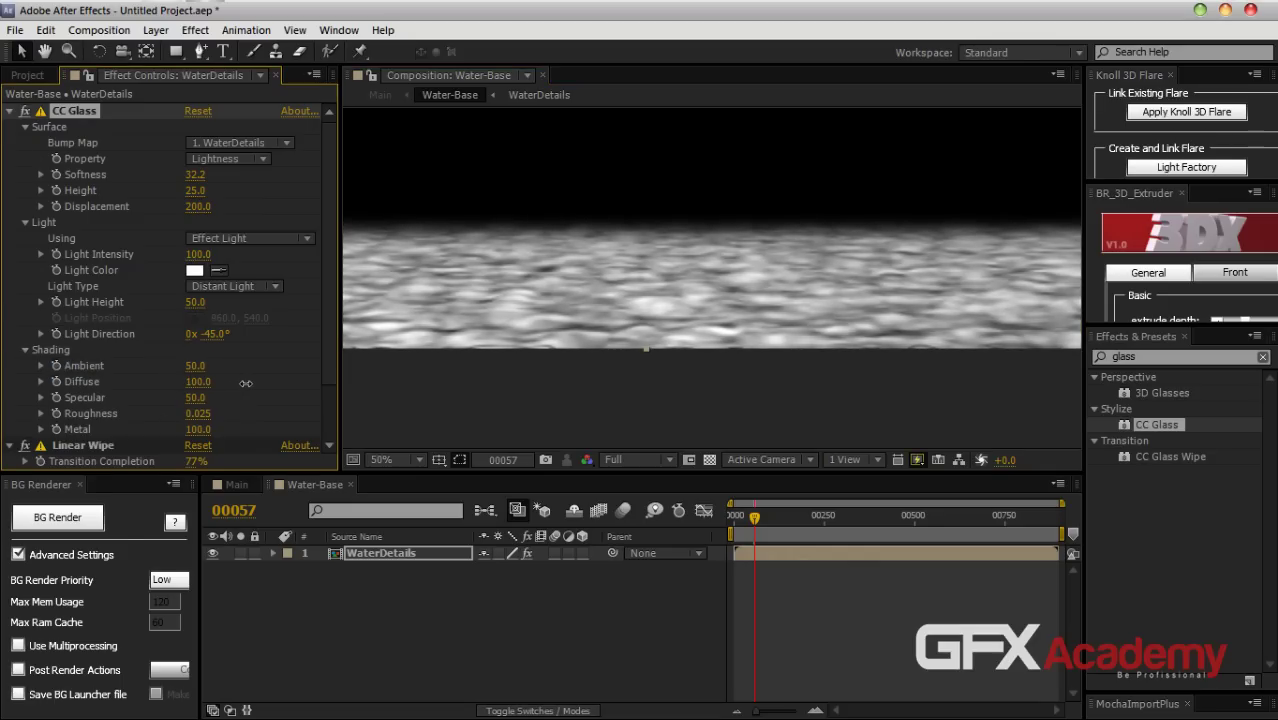
pyautogui.moveTo(759, 310); pyautogui.dragTo(764, 372)
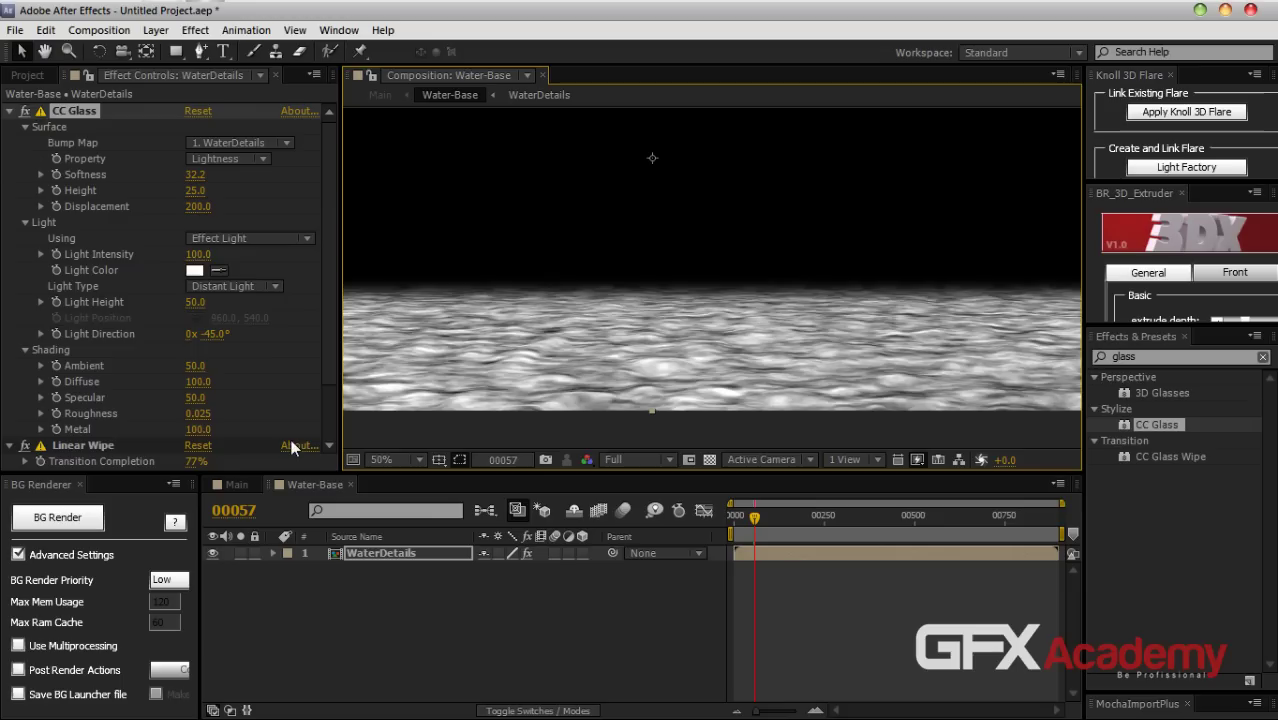
pyautogui.moveTo(195, 421); pyautogui.dragTo(270, 427)
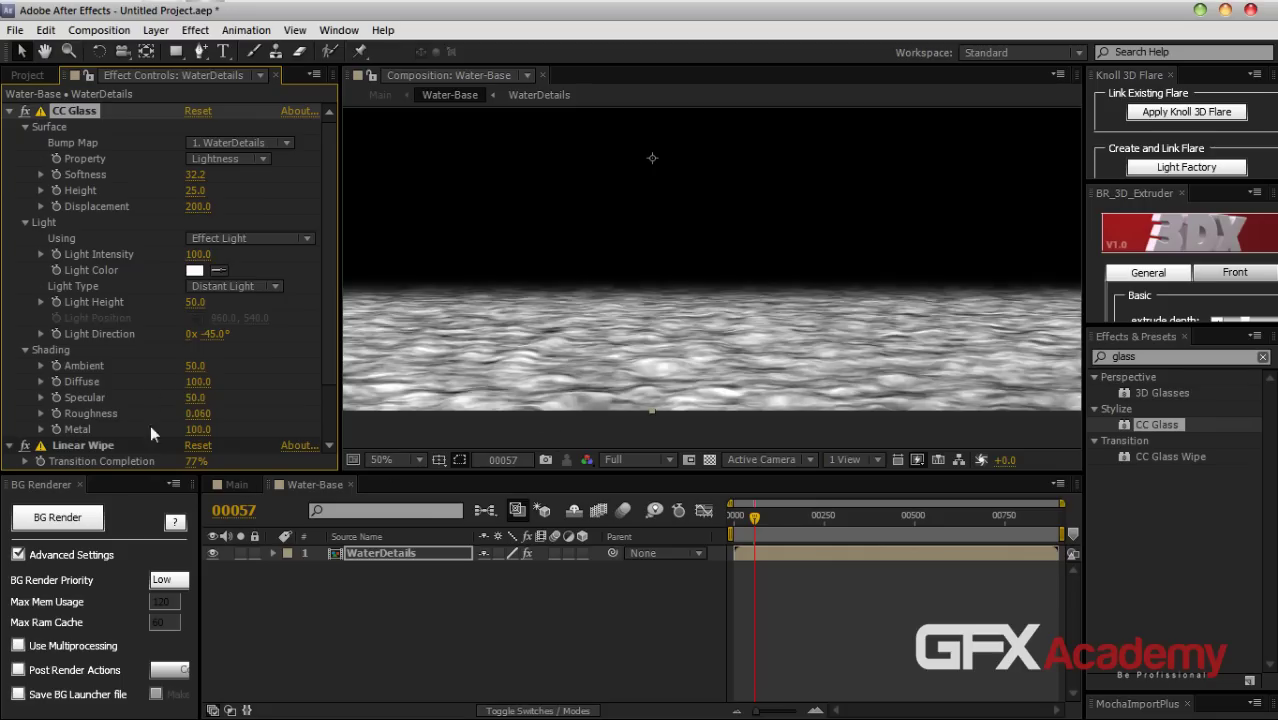
pyautogui.click(9, 111)
pyautogui.click(9, 127)
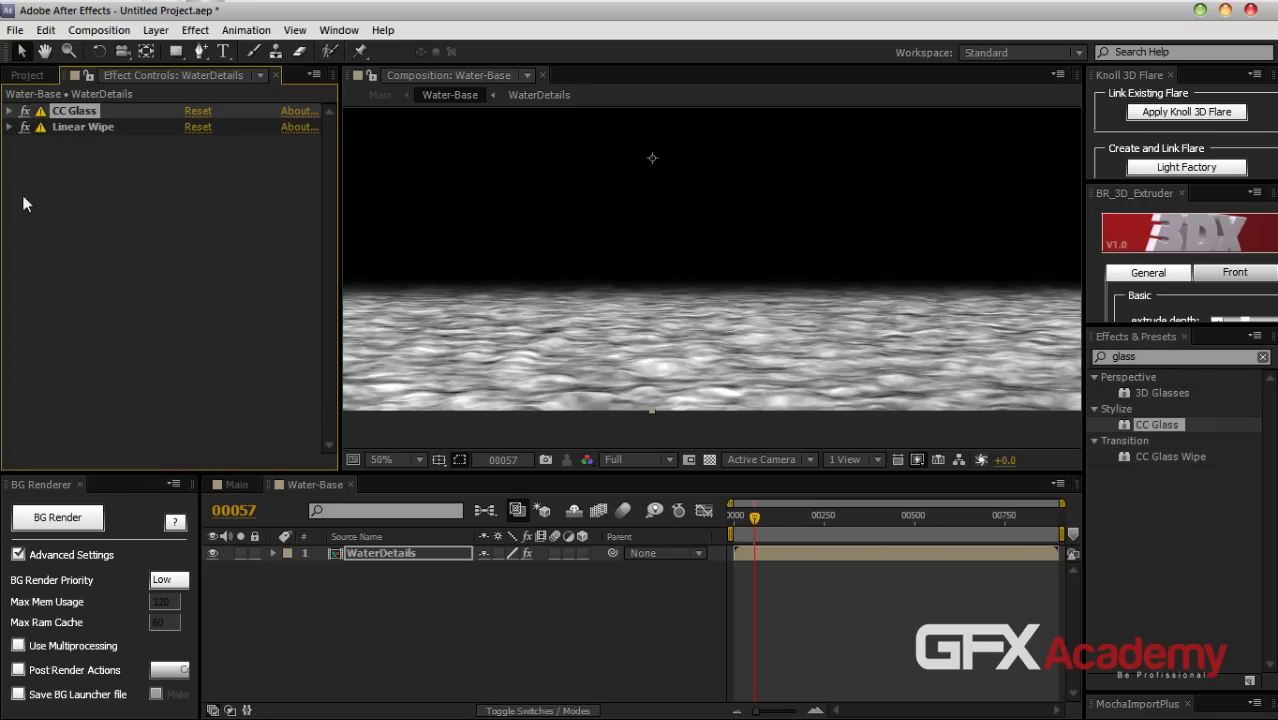
# Close Water-Base and apply the Tritone effect to the Water-Base layer in the Main composition
pyautogui.click(351, 484)
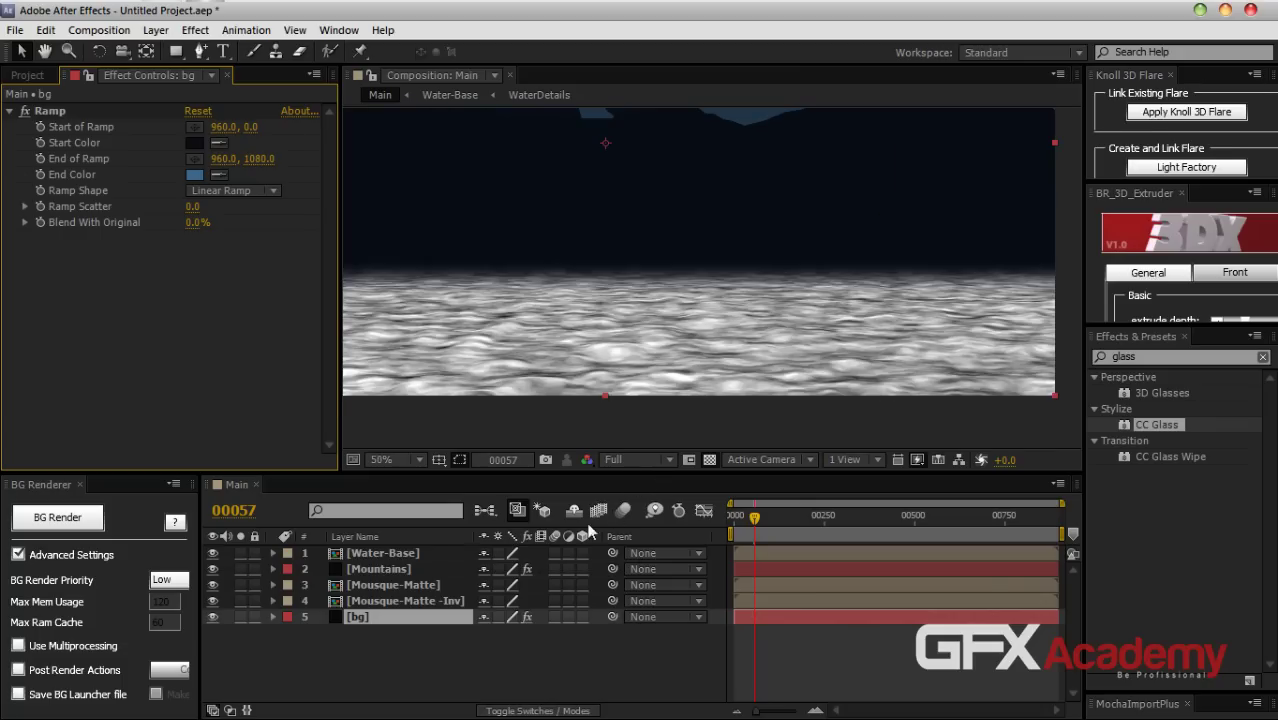
pyautogui.click(426, 552)
pyautogui.click(1145, 355)
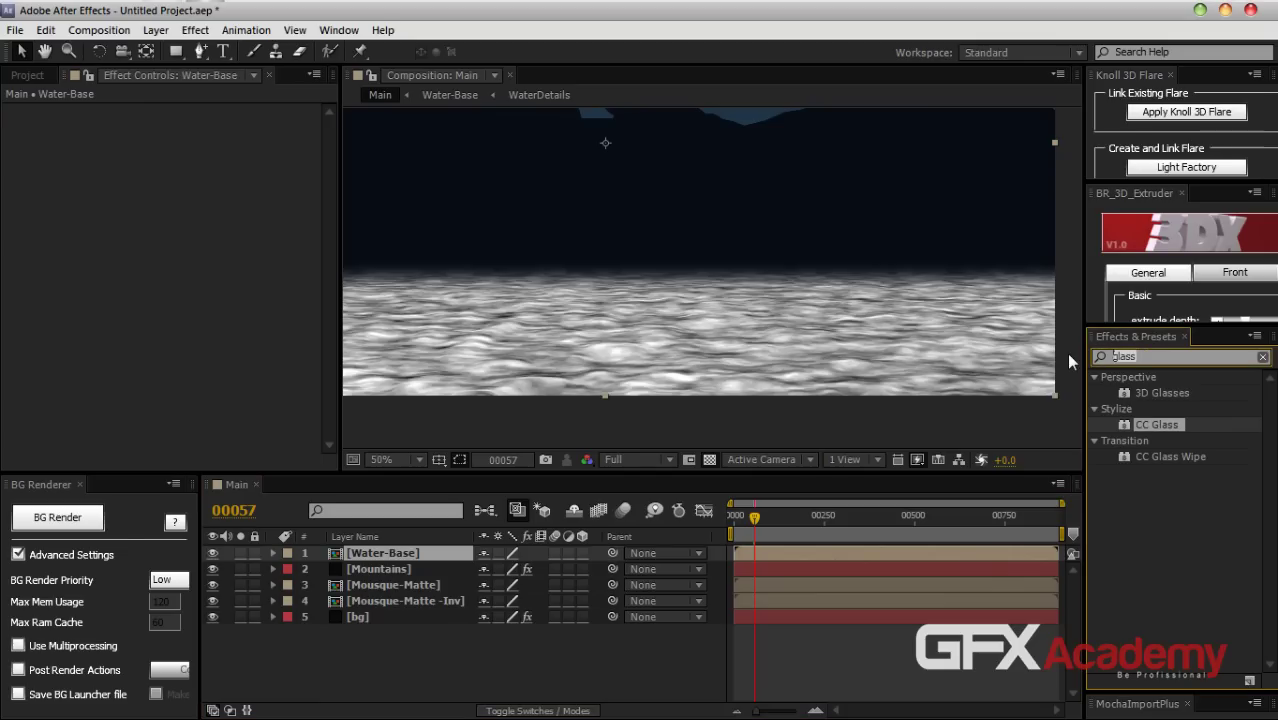
pyautogui.write('tri')
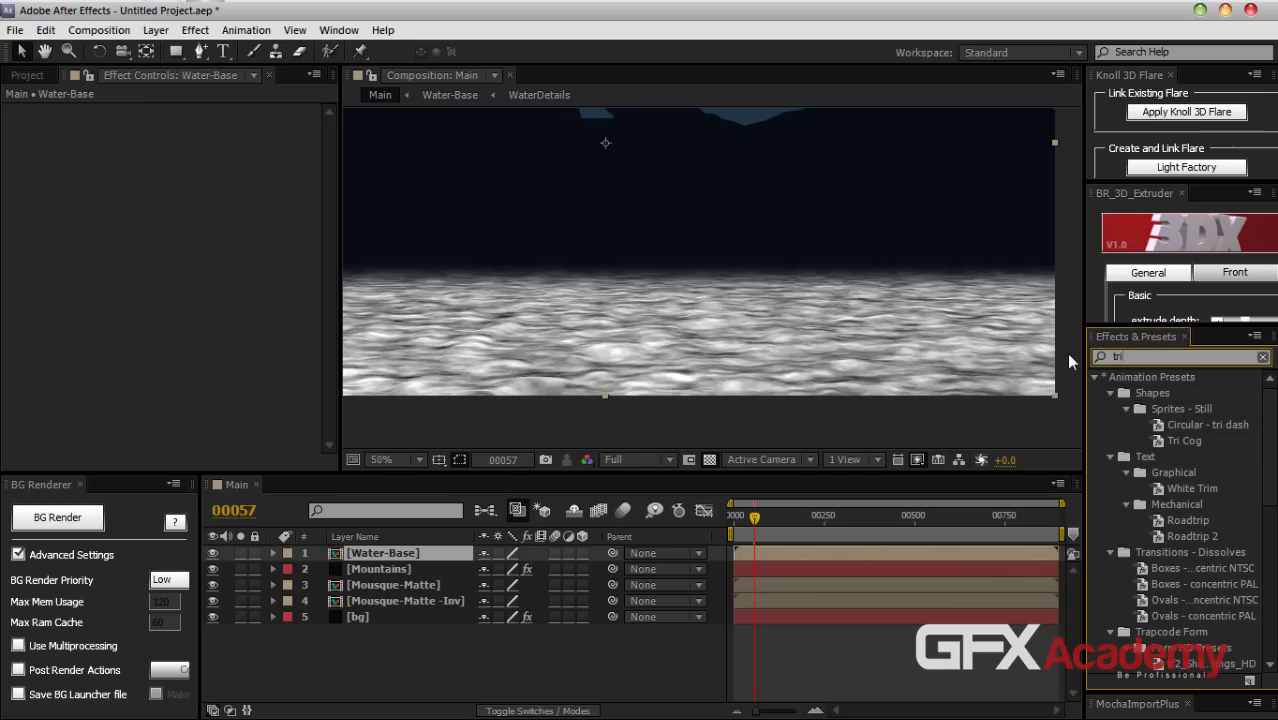
pyautogui.scroll(-8, 1245, 655)
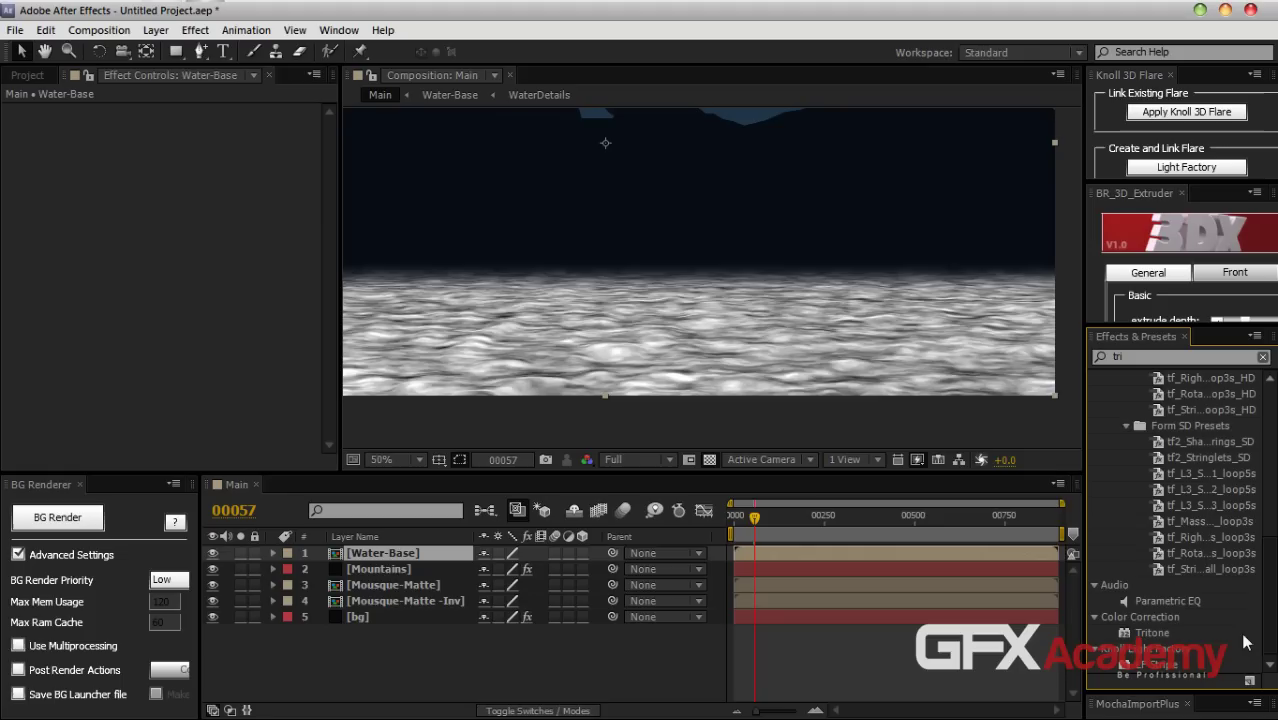
pyautogui.moveTo(1150, 633); pyautogui.dragTo(424, 554)
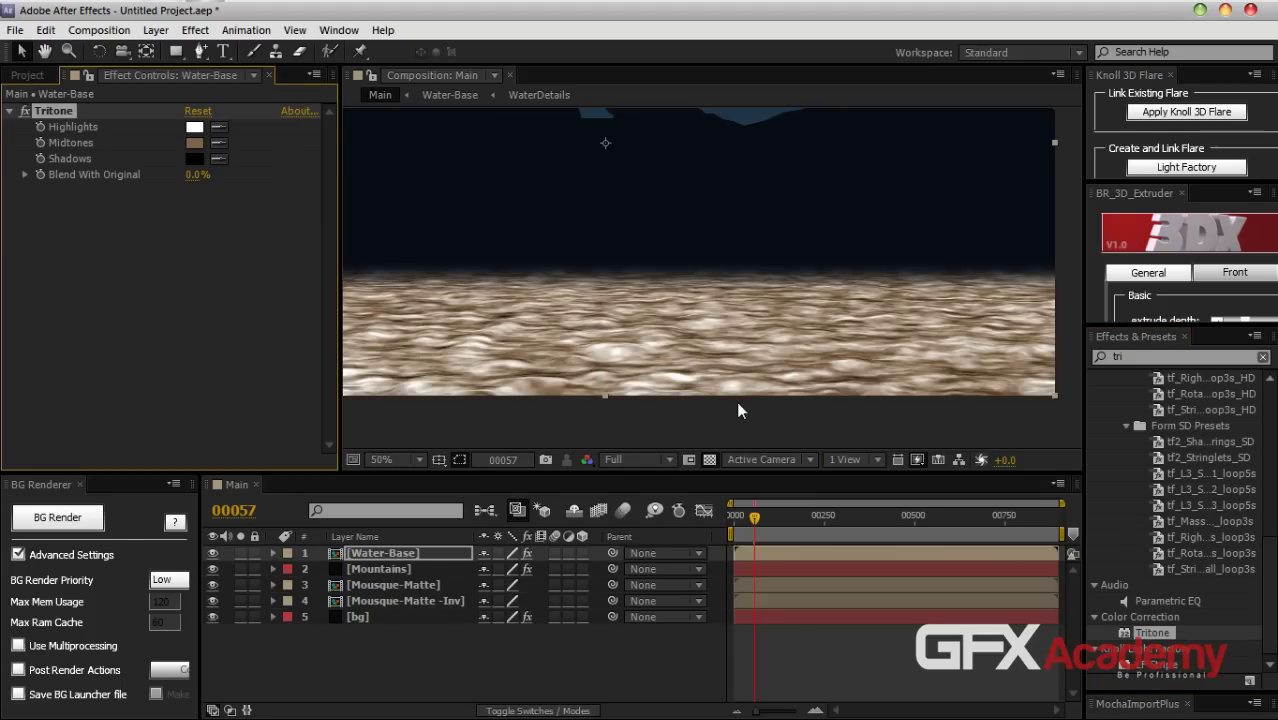
pyautogui.moveTo(798, 327); pyautogui.dragTo(938, 364)
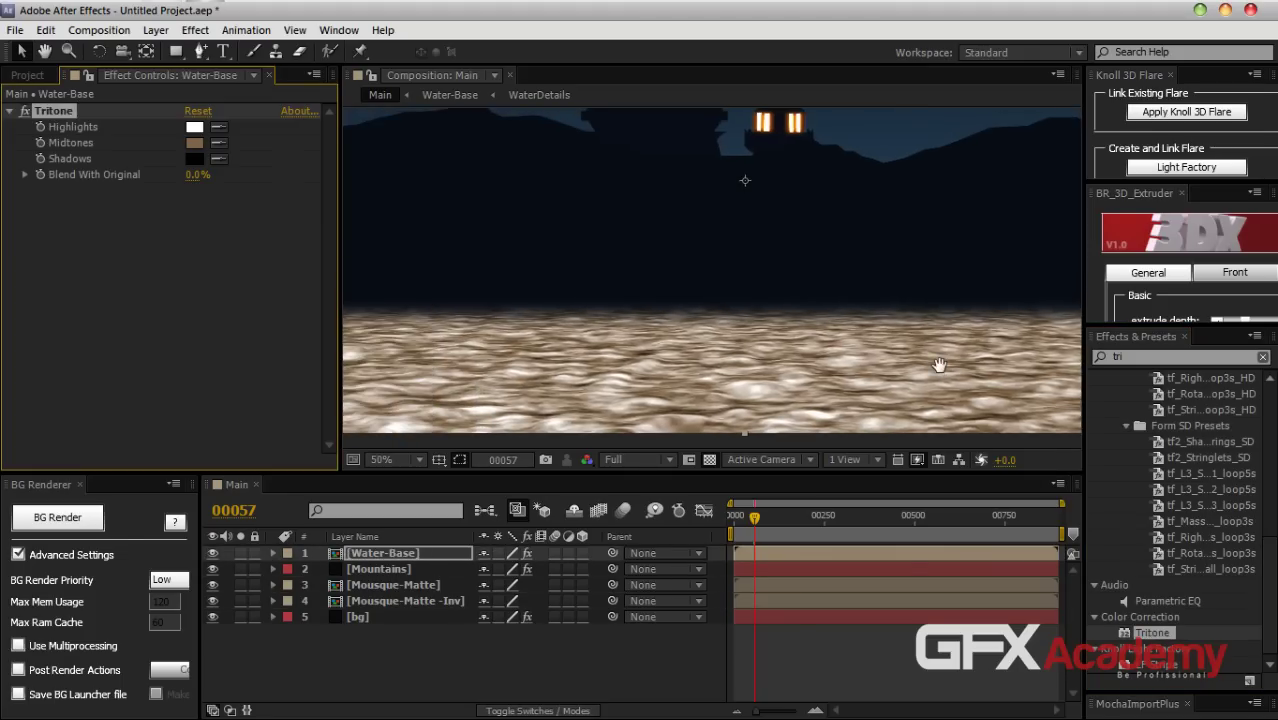
pyautogui.moveTo(736, 354); pyautogui.dragTo(664, 345)
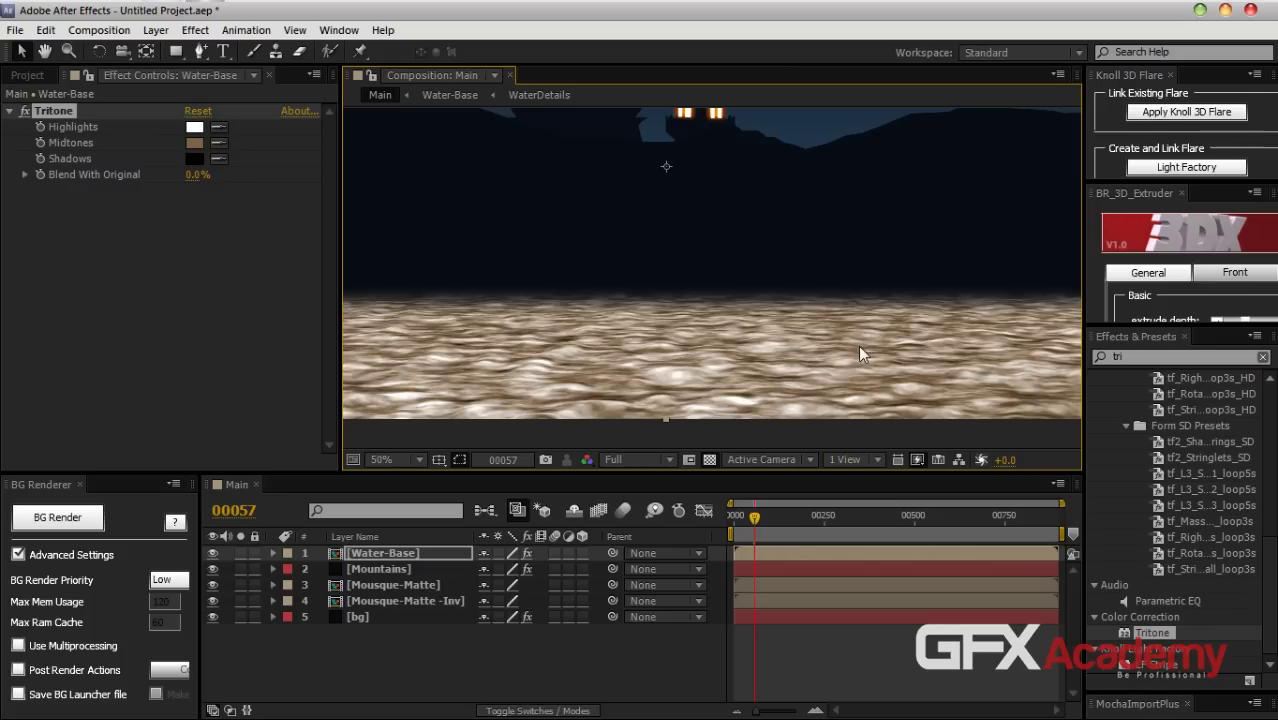
# Set Tritone's Shadows colour to a very pale blue
pyautogui.click(194, 158)
pyautogui.moveTo(290, 405)
pyautogui.mouseDown()
pyautogui.moveTo(285, 440)
pyautogui.moveTo(286, 428)
pyautogui.mouseUp()
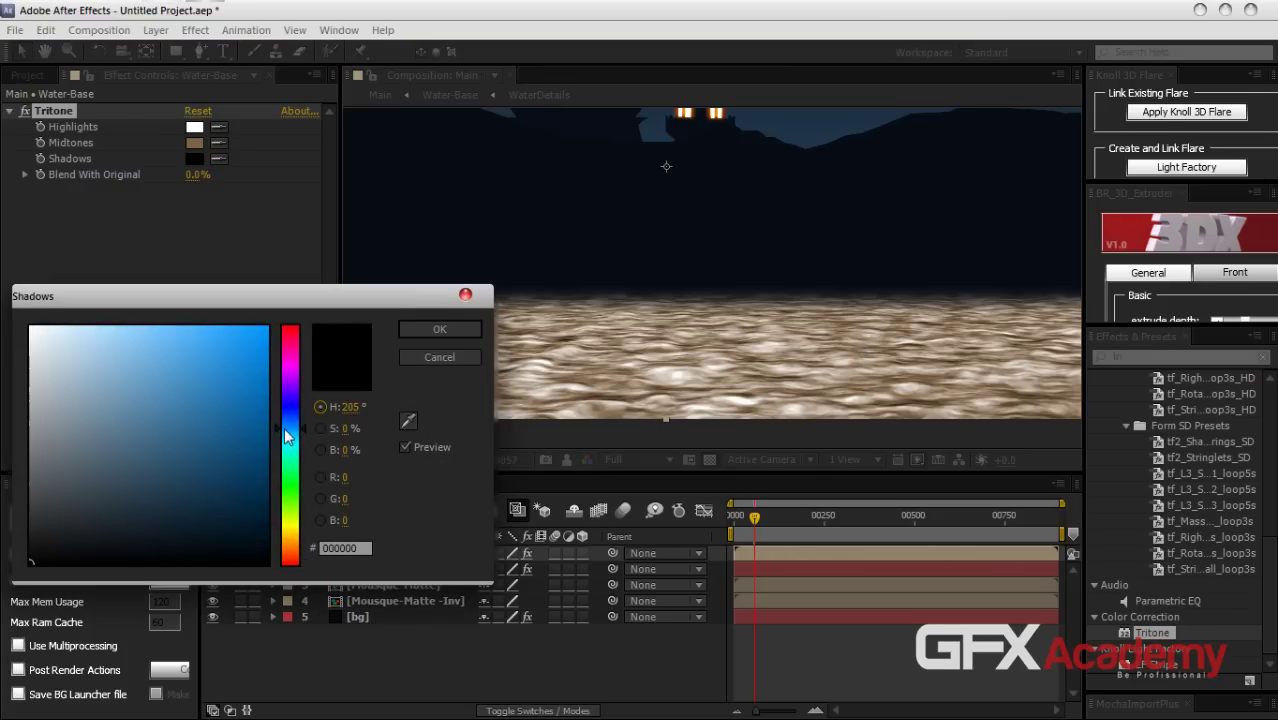
pyautogui.moveTo(67, 339); pyautogui.dragTo(67, 328)
pyautogui.click(436, 329)
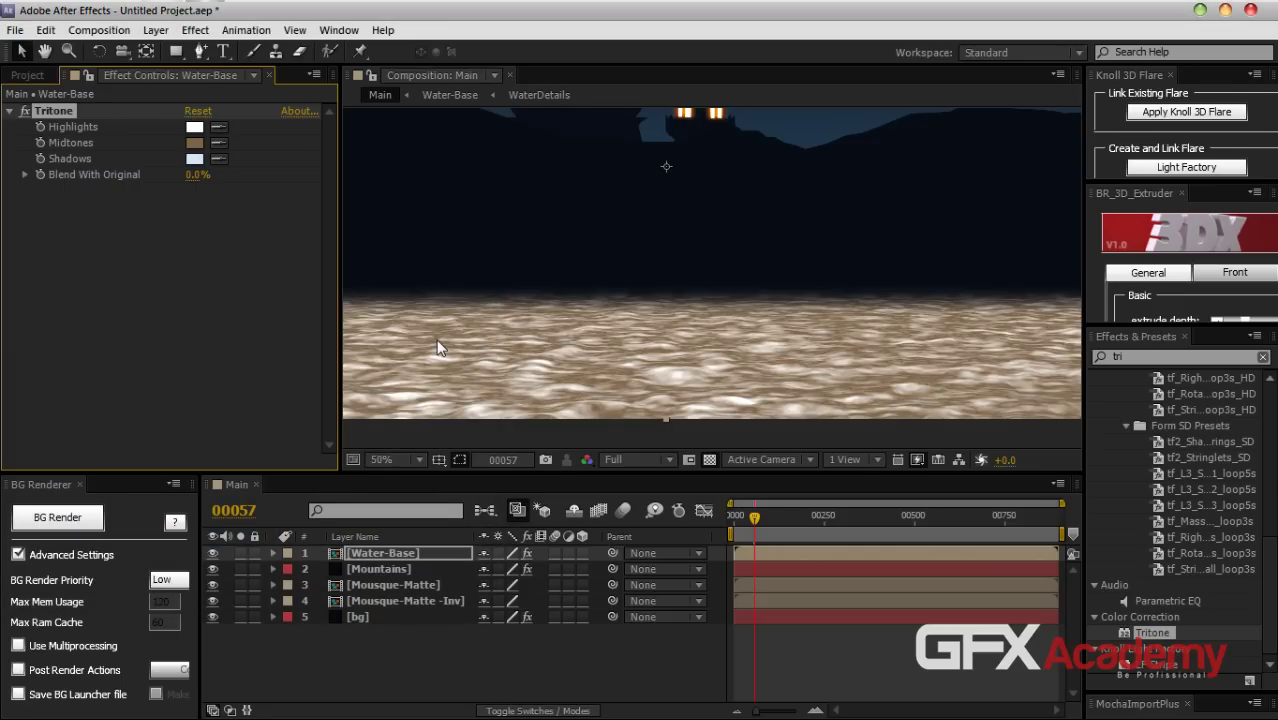
# Sample the scene's dark blue as Tritone's Midtones colour to tint the water to match the night sky
pyautogui.scroll(2, 870, 271)
pyautogui.scroll(-2, 880, 230)
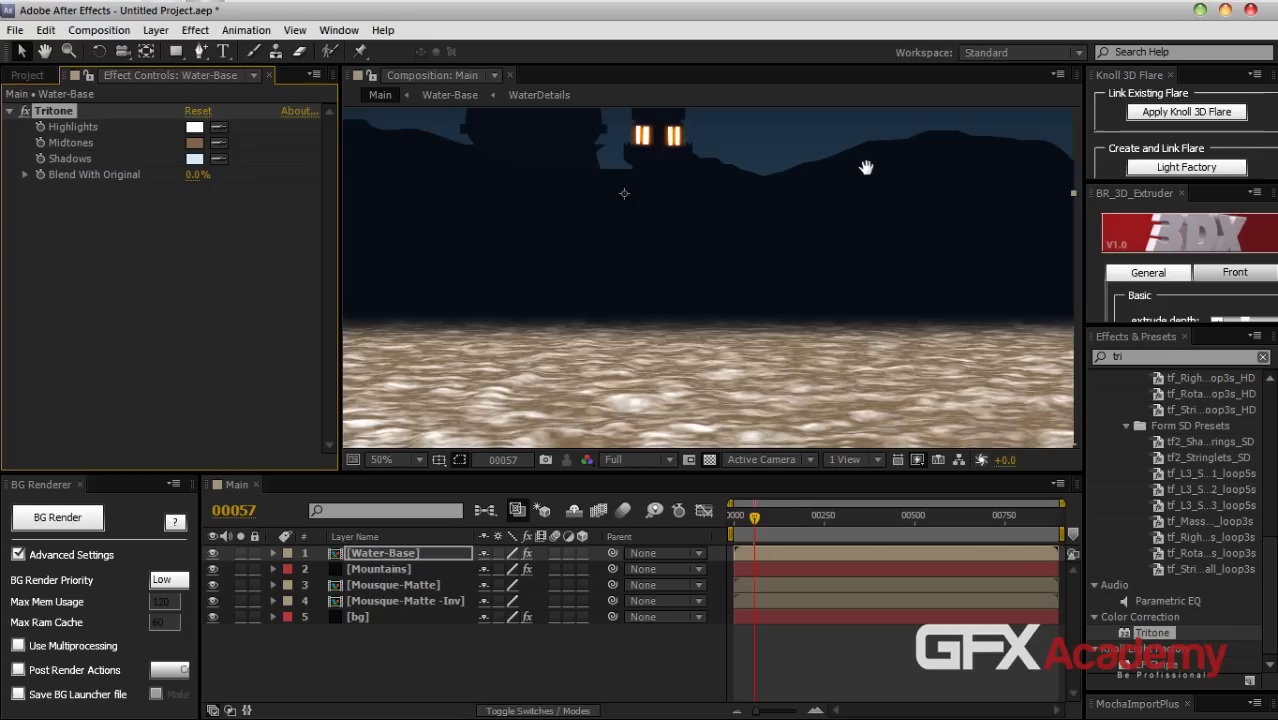
pyautogui.scroll(3, 736, 290)
pyautogui.click(218, 142)
pyautogui.click(715, 377)
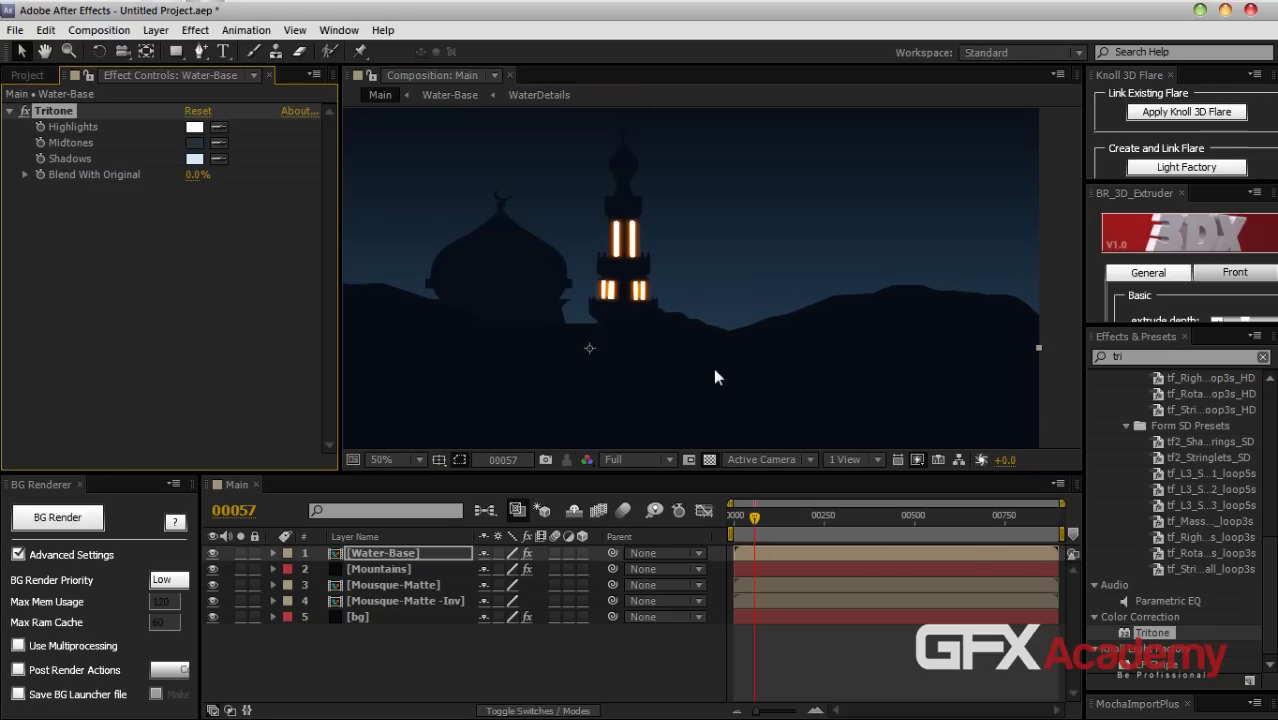
pyautogui.moveTo(699, 411); pyautogui.dragTo(747, 271)
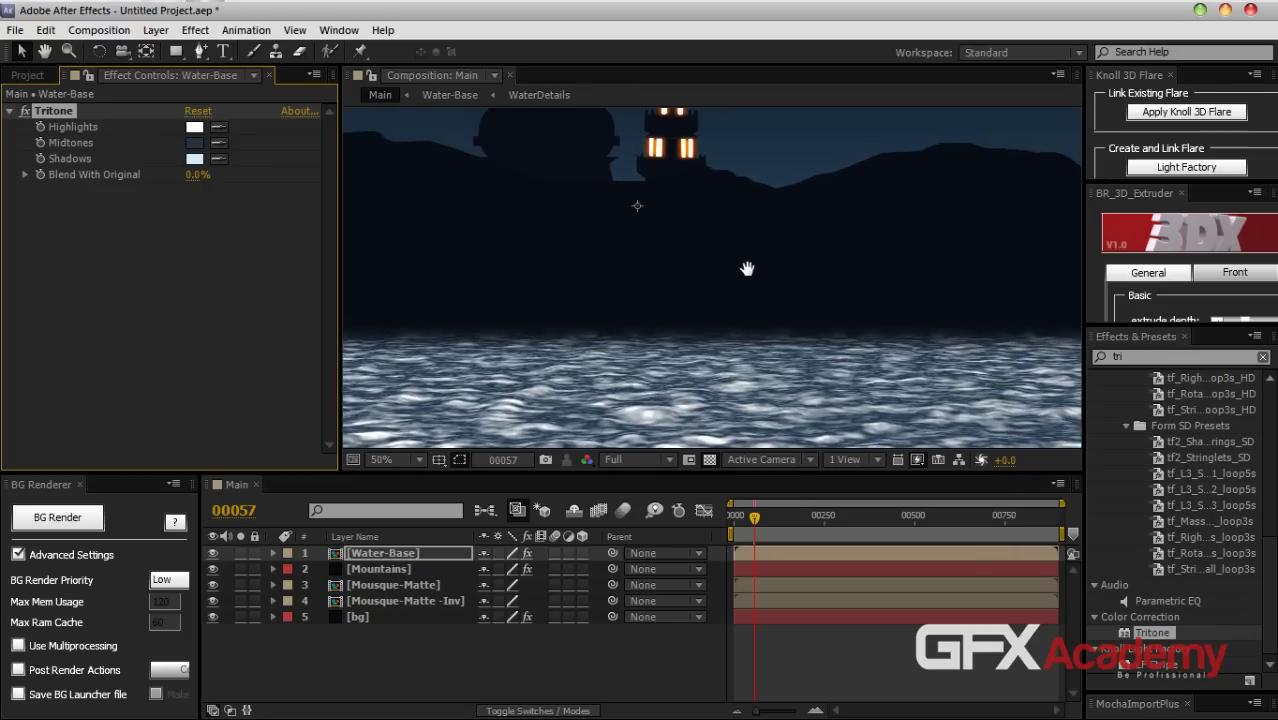
pyautogui.scroll(-1, 812, 417)
pyautogui.scroll(1, 811, 420)
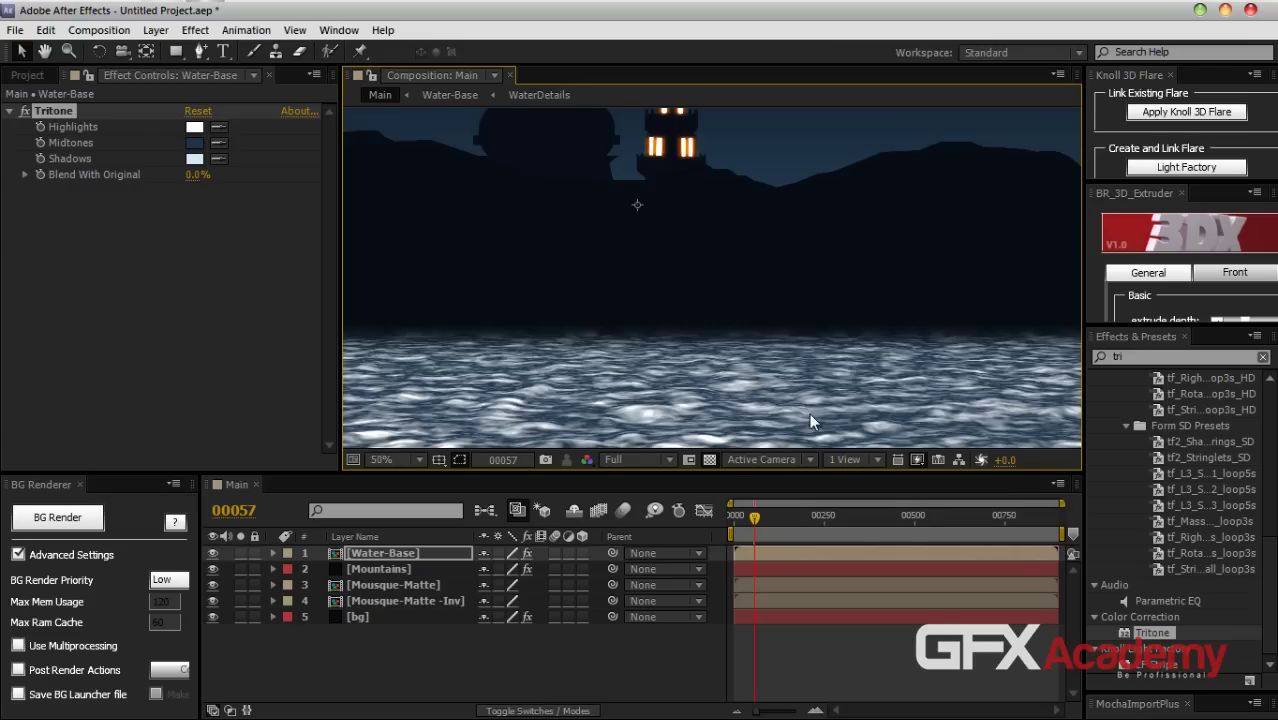
# Sample the sky's dark blue near the mountains as Tritone's Highlights colour and brighten it to 4C7BA3
pyautogui.click(195, 128)
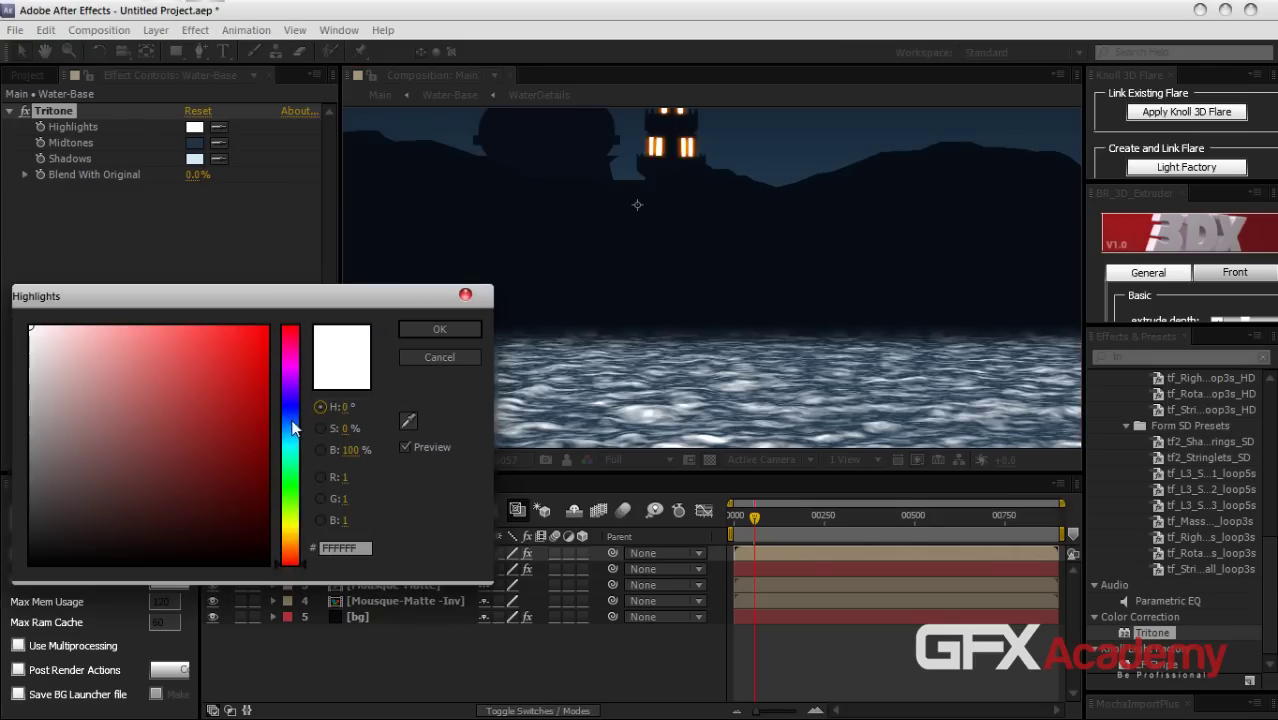
pyautogui.click(424, 354)
pyautogui.click(779, 178)
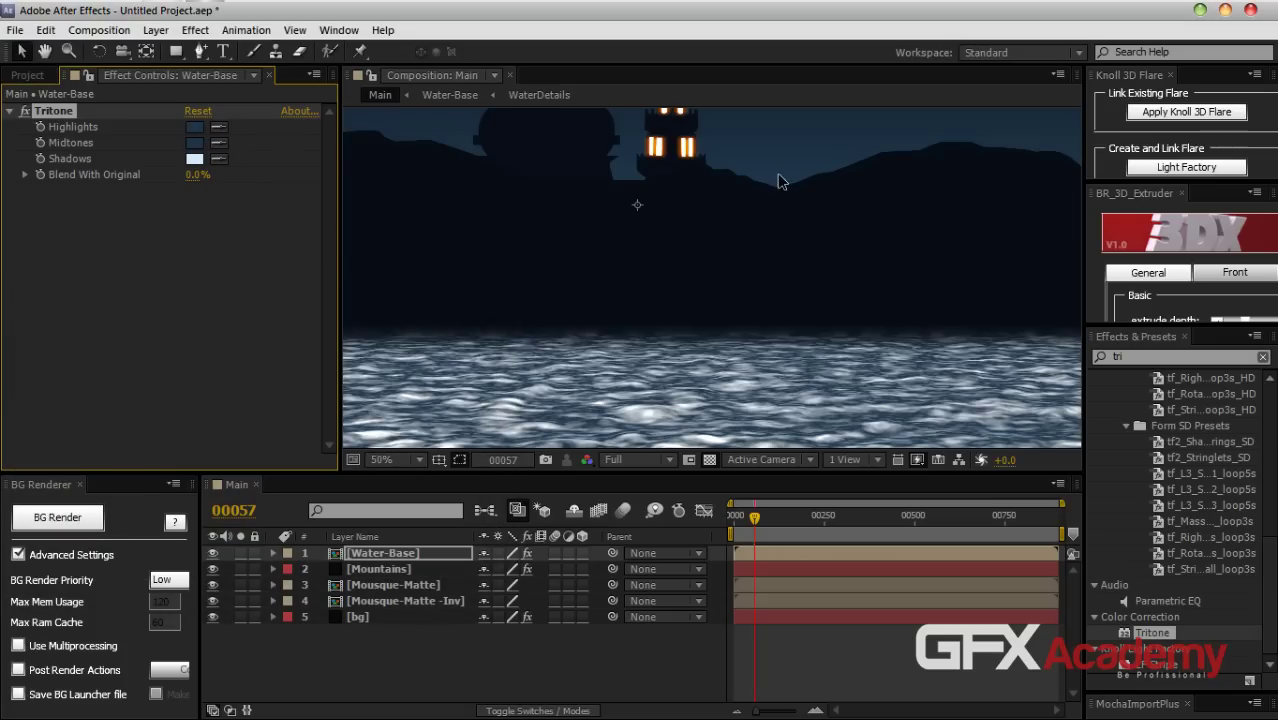
pyautogui.click(194, 127)
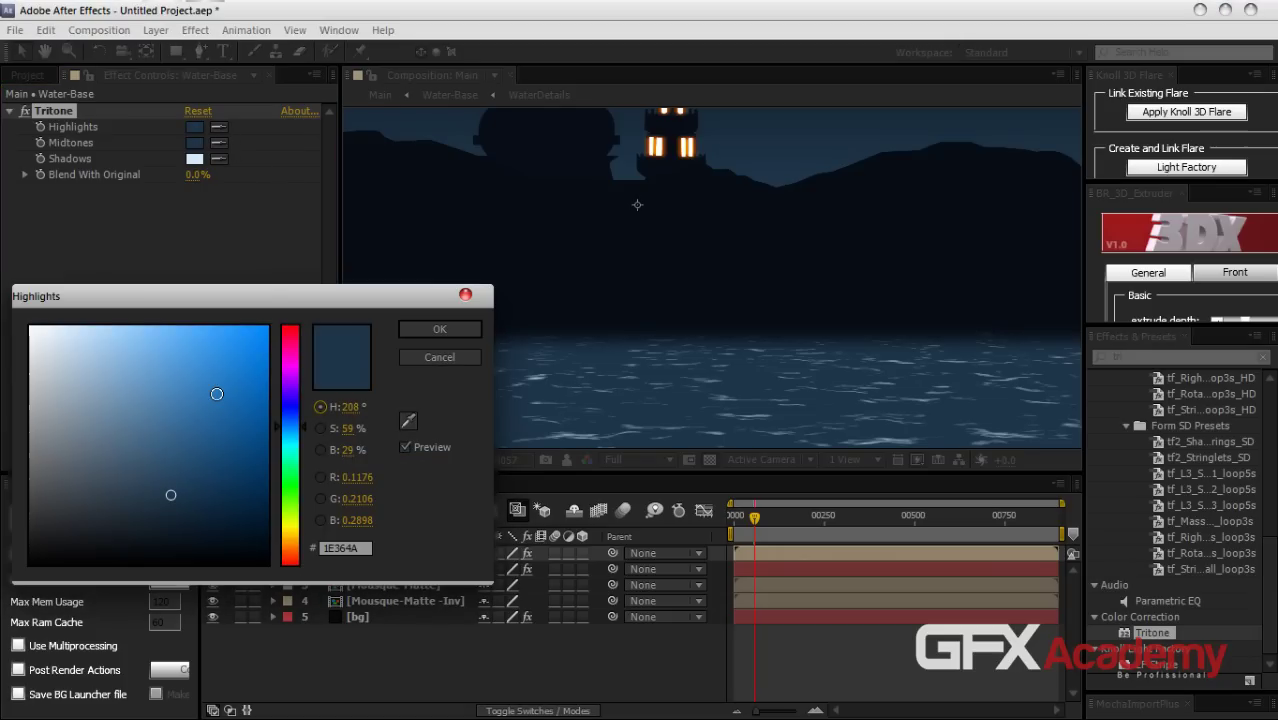
pyautogui.moveTo(165, 445)
pyautogui.mouseDown()
pyautogui.moveTo(160, 397)
pyautogui.moveTo(157, 411)
pyautogui.mouseUp()
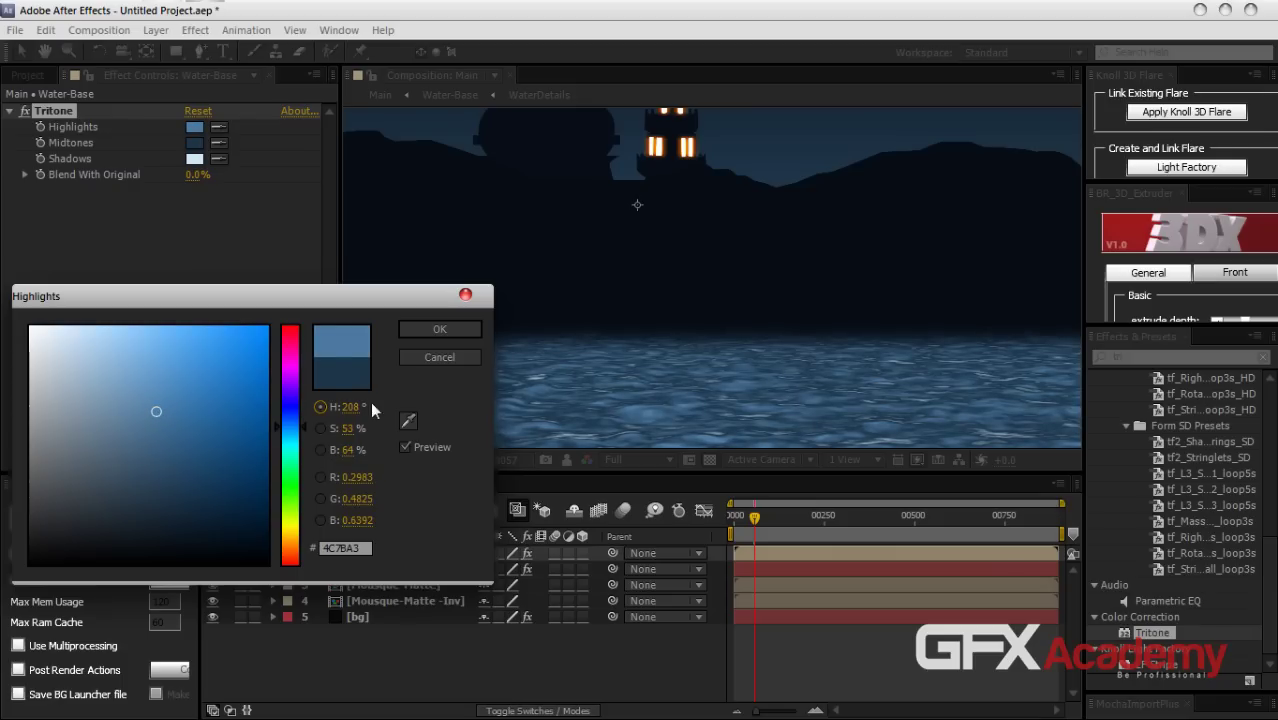
pyautogui.moveTo(345, 300); pyautogui.dragTo(294, 321)
pyautogui.click(388, 352)
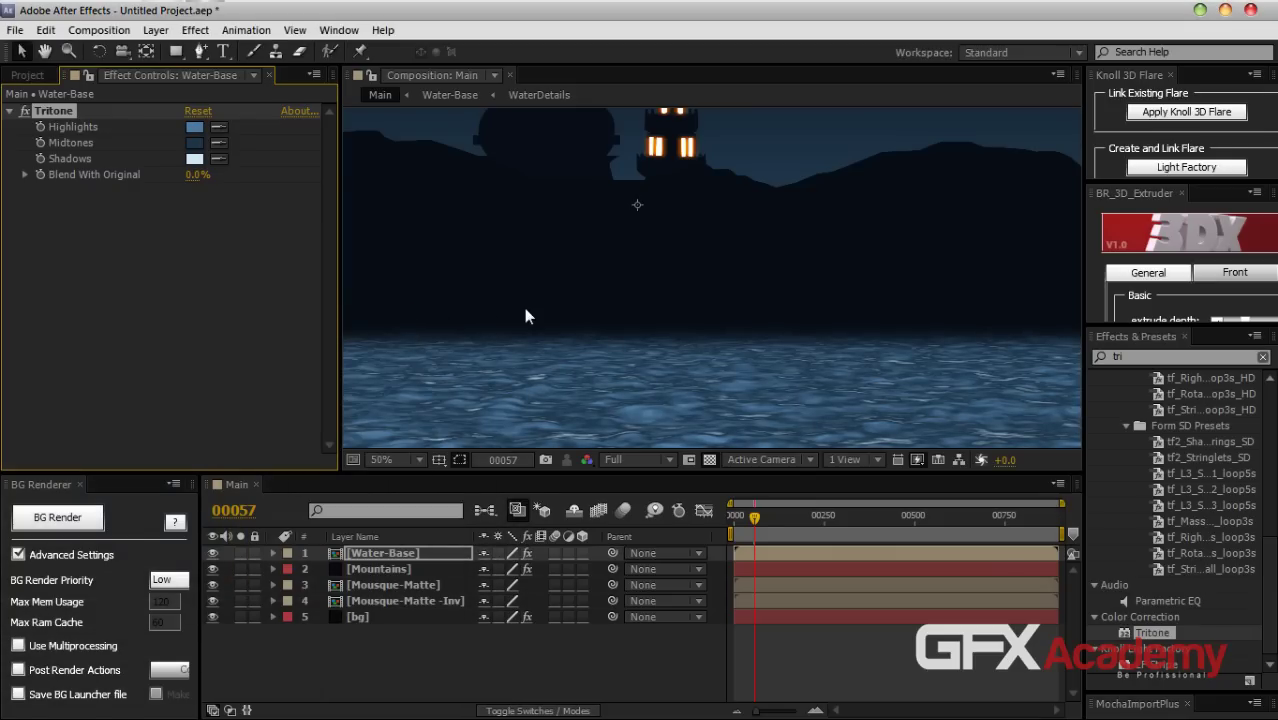
# Set Tritone's Shadows colour to white, FFFFFF
pyautogui.click(194, 158)
pyautogui.moveTo(128, 318); pyautogui.dragTo(308, 318)
pyautogui.moveTo(165, 376); pyautogui.dragTo(86, 345)
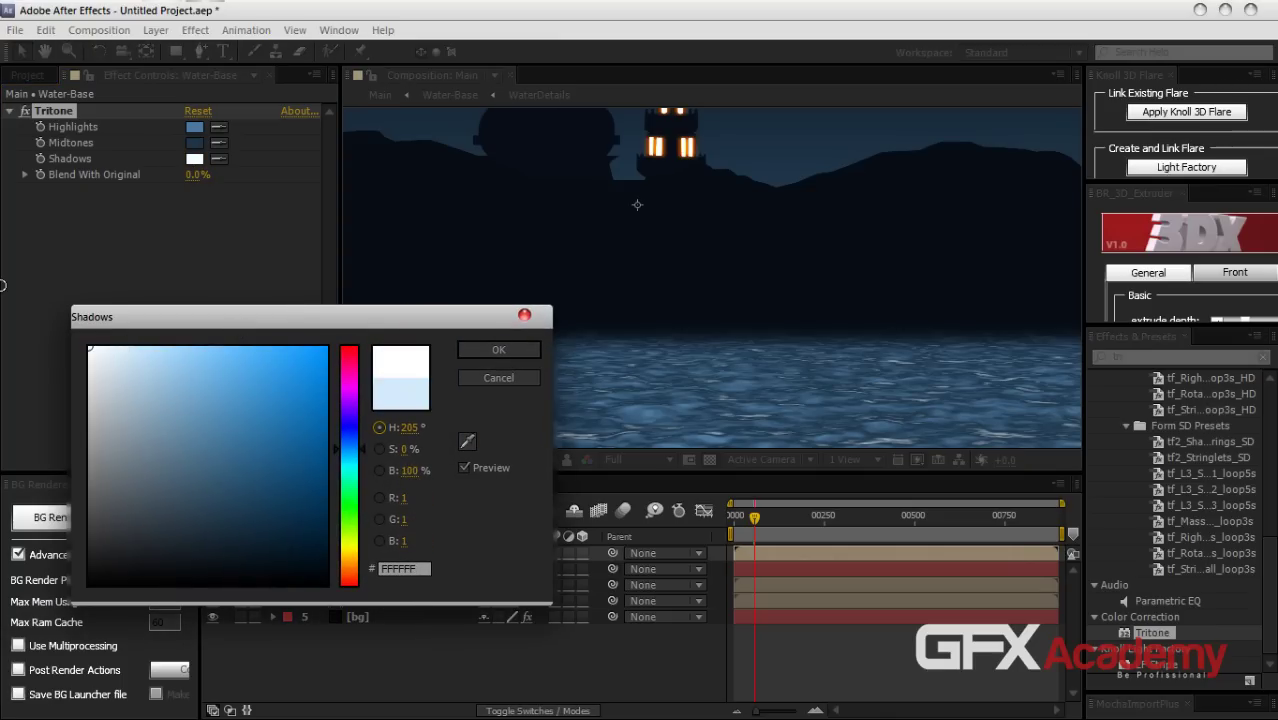
pyautogui.click(490, 352)
# Preview the Main composition from frame 0 and check the blue water in the maximized viewer
pyautogui.scroll(-2, 764, 389)
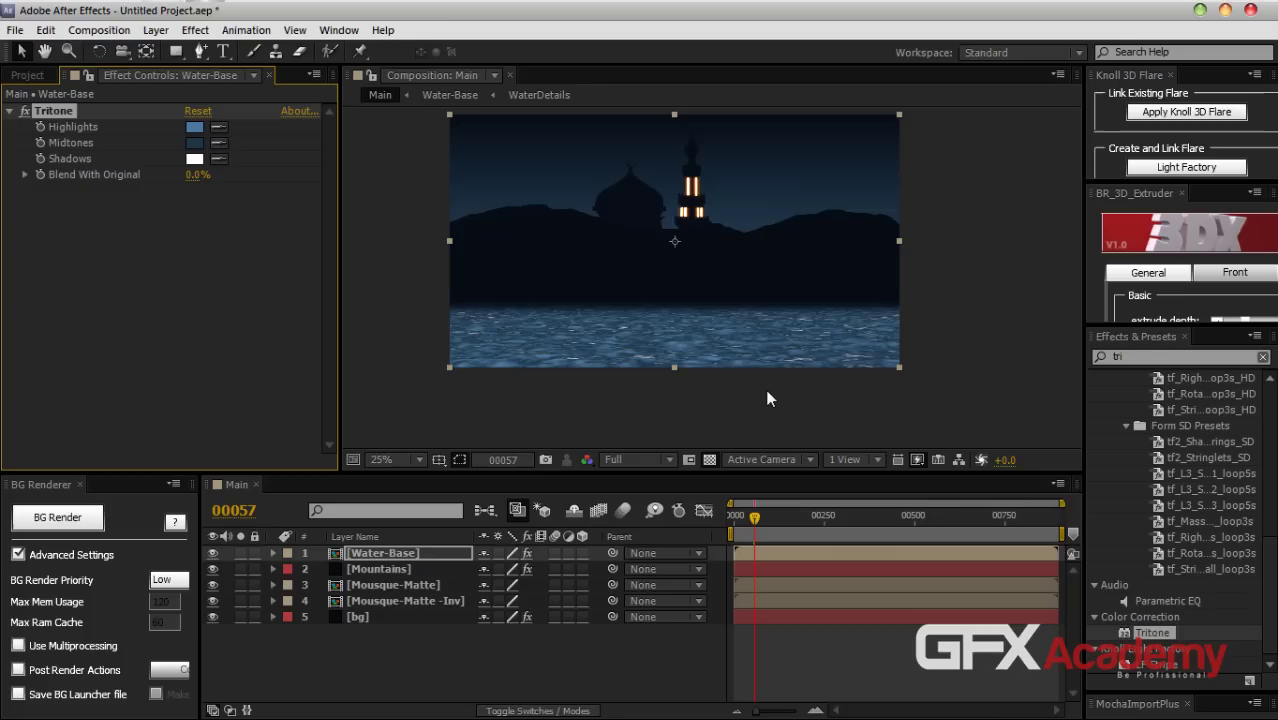
pyautogui.scroll(2, 771, 394)
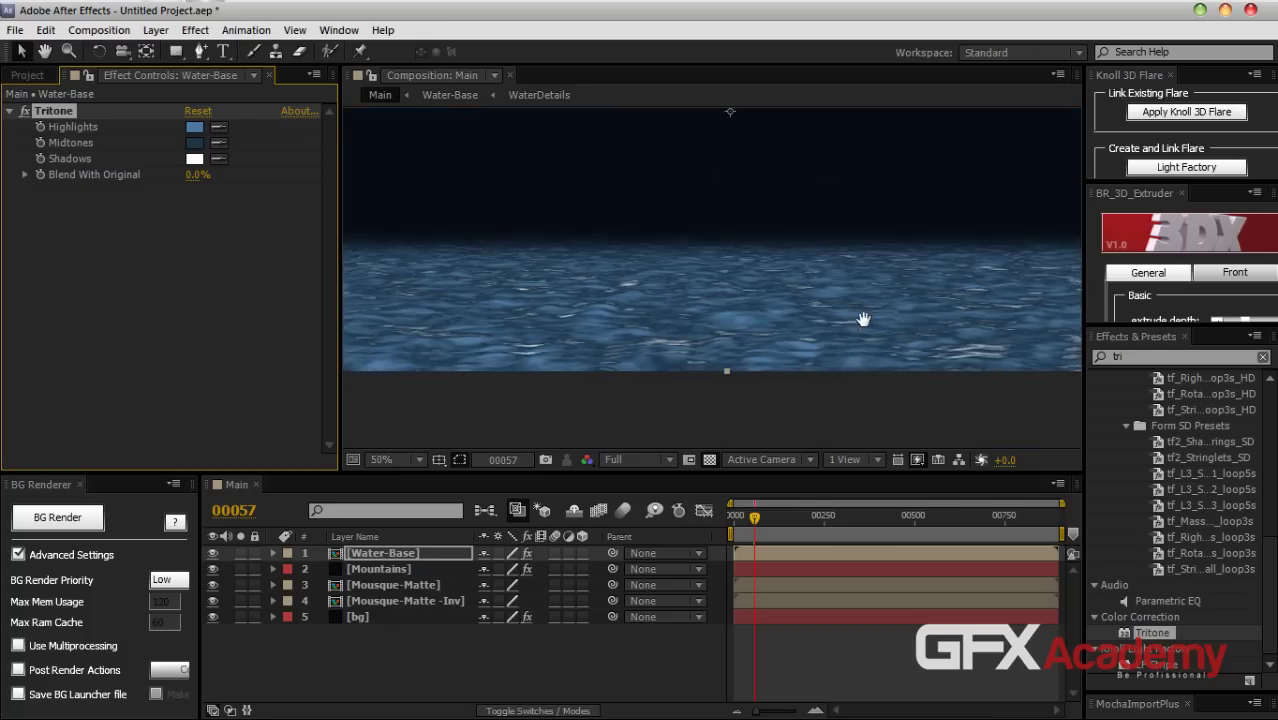
pyautogui.click(737, 521)
pyautogui.moveTo(737, 521); pyautogui.dragTo(733, 520)
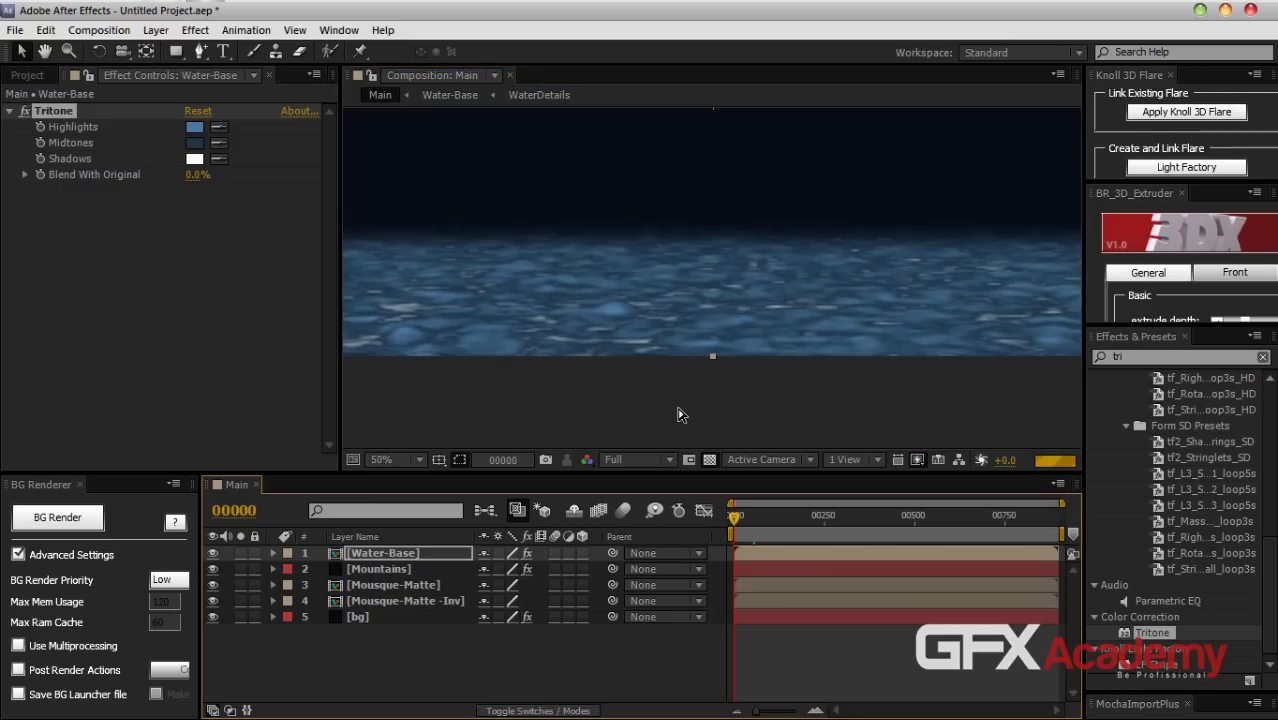
pyautogui.click(678, 415)
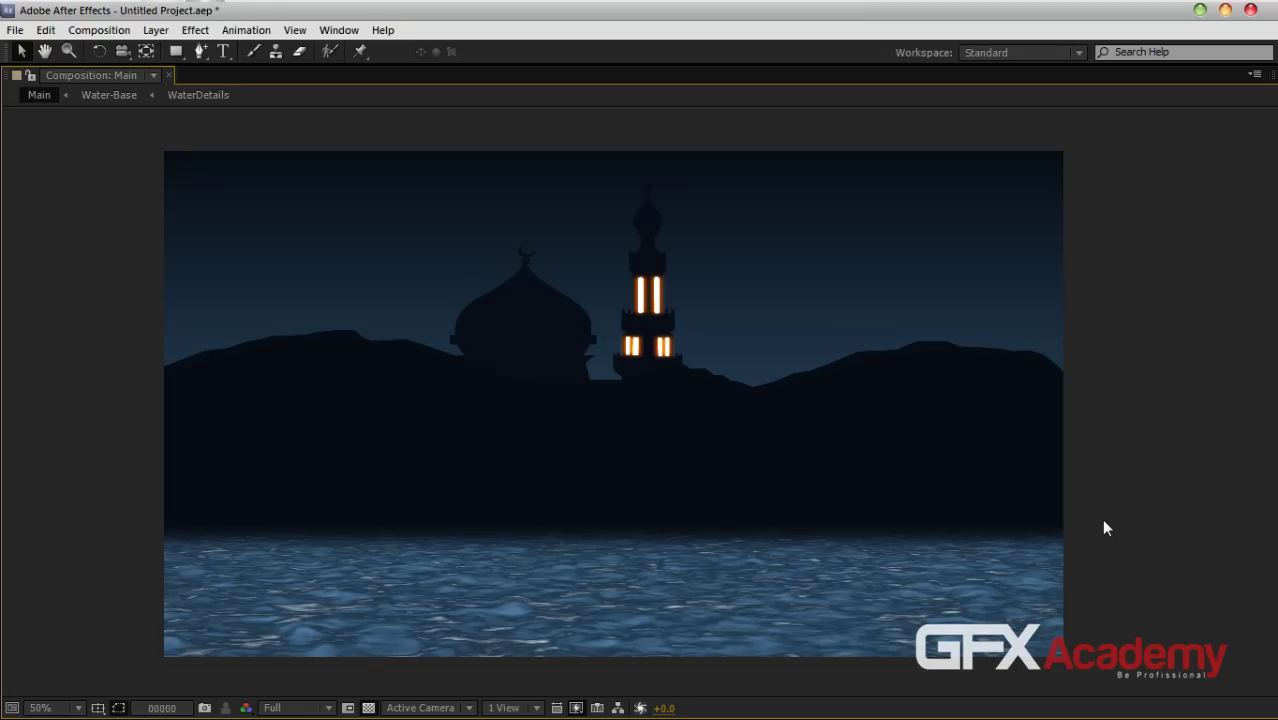
pyautogui.press('`')
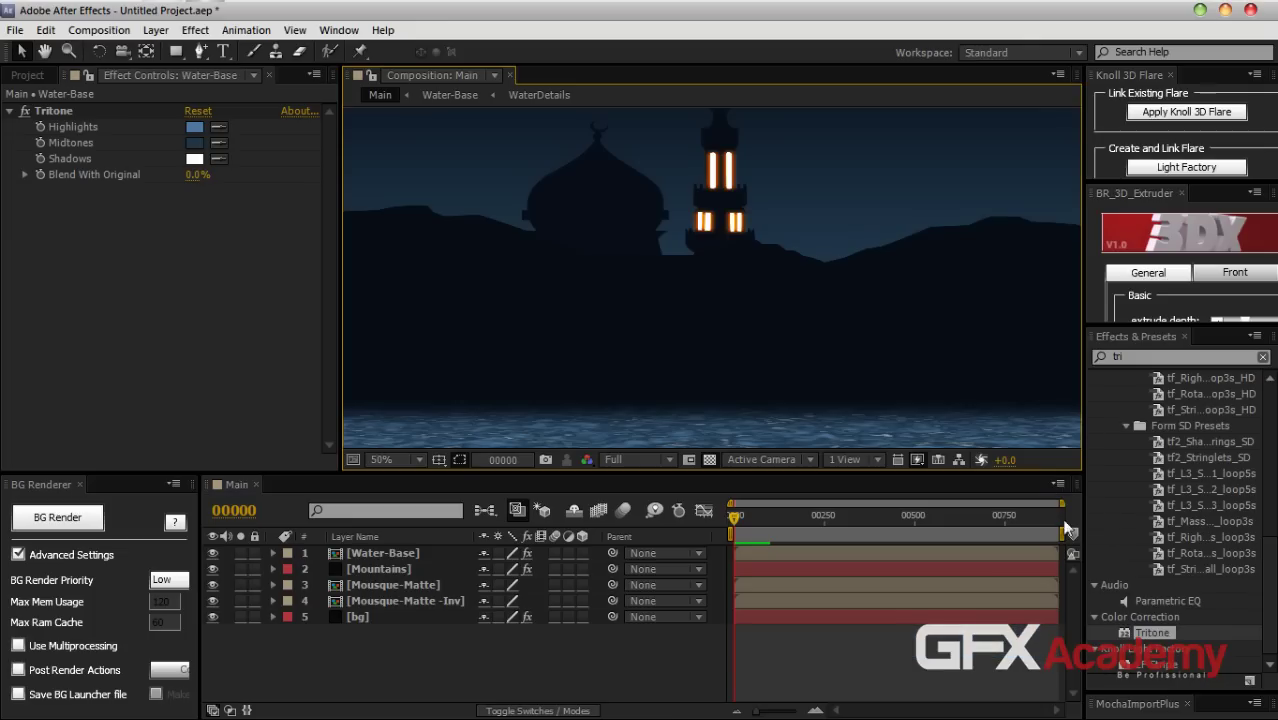
# Open the WaterDetails composition in the timeline and close its separate viewer so the Main composition stays displayed
pyautogui.moveTo(747, 357); pyautogui.dragTo(754, 258)
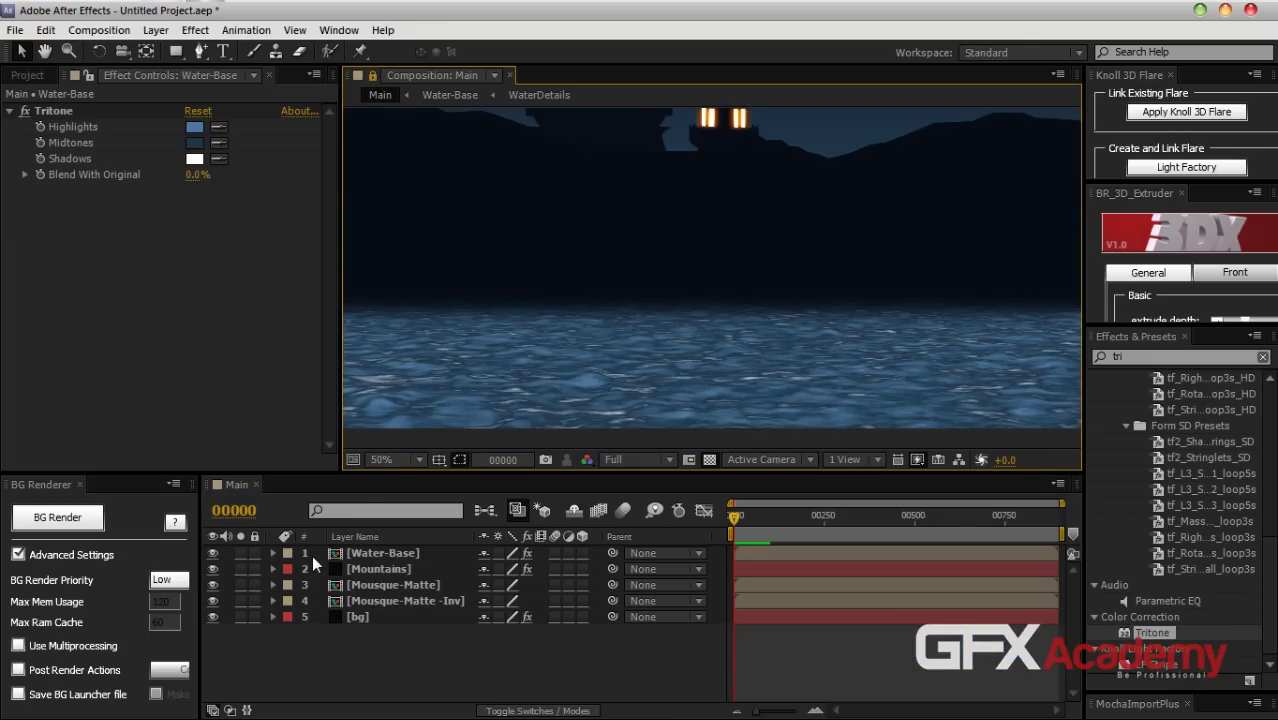
pyautogui.click(410, 558)
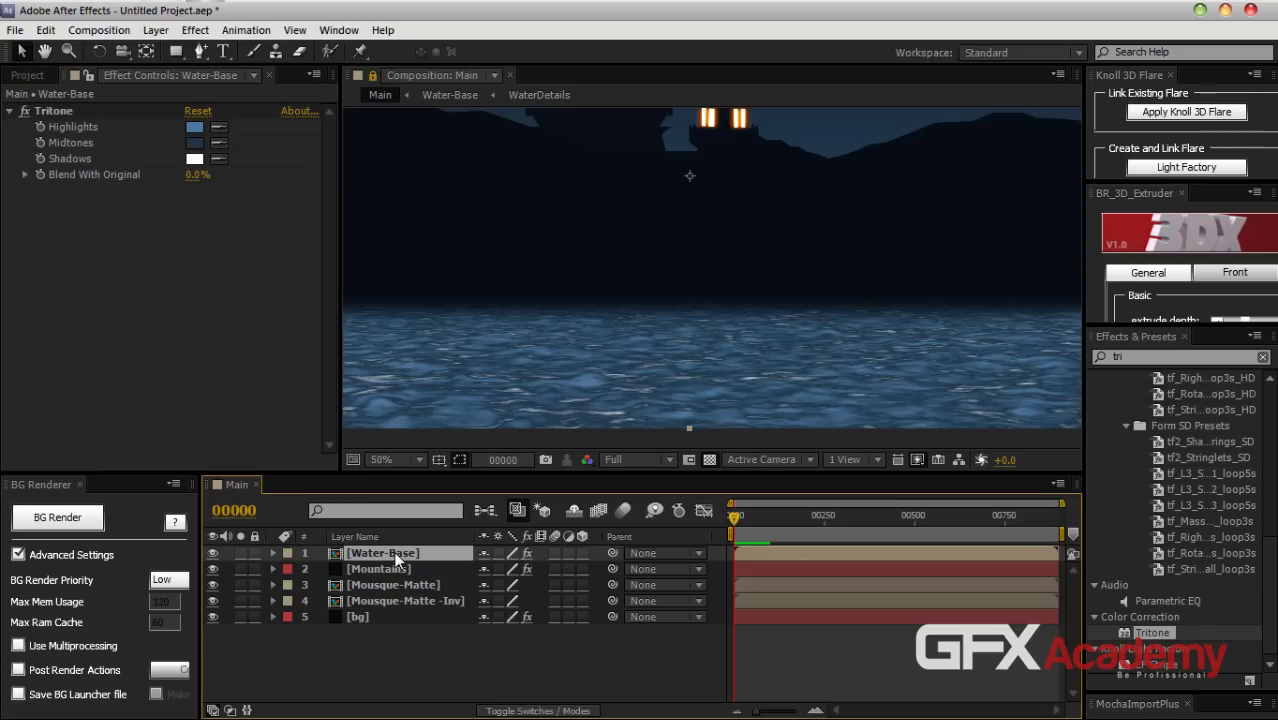
pyautogui.click(22, 75)
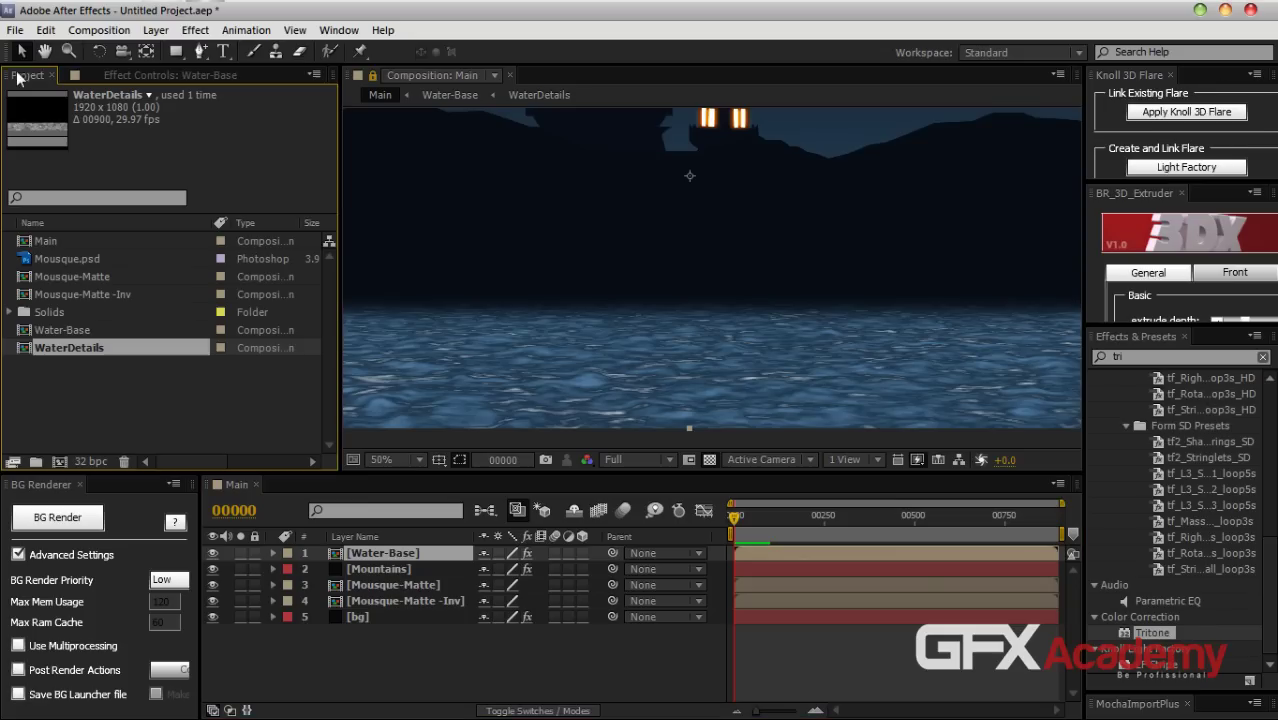
pyautogui.doubleClick(70, 349)
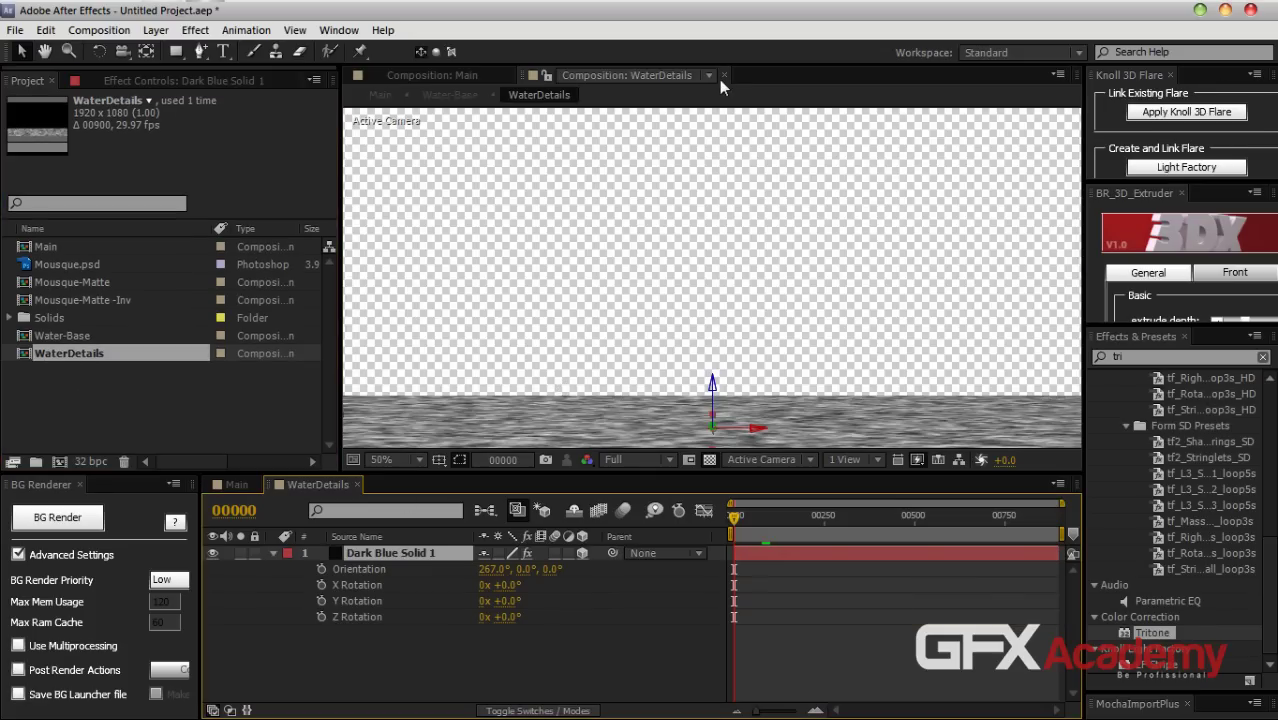
pyautogui.click(724, 76)
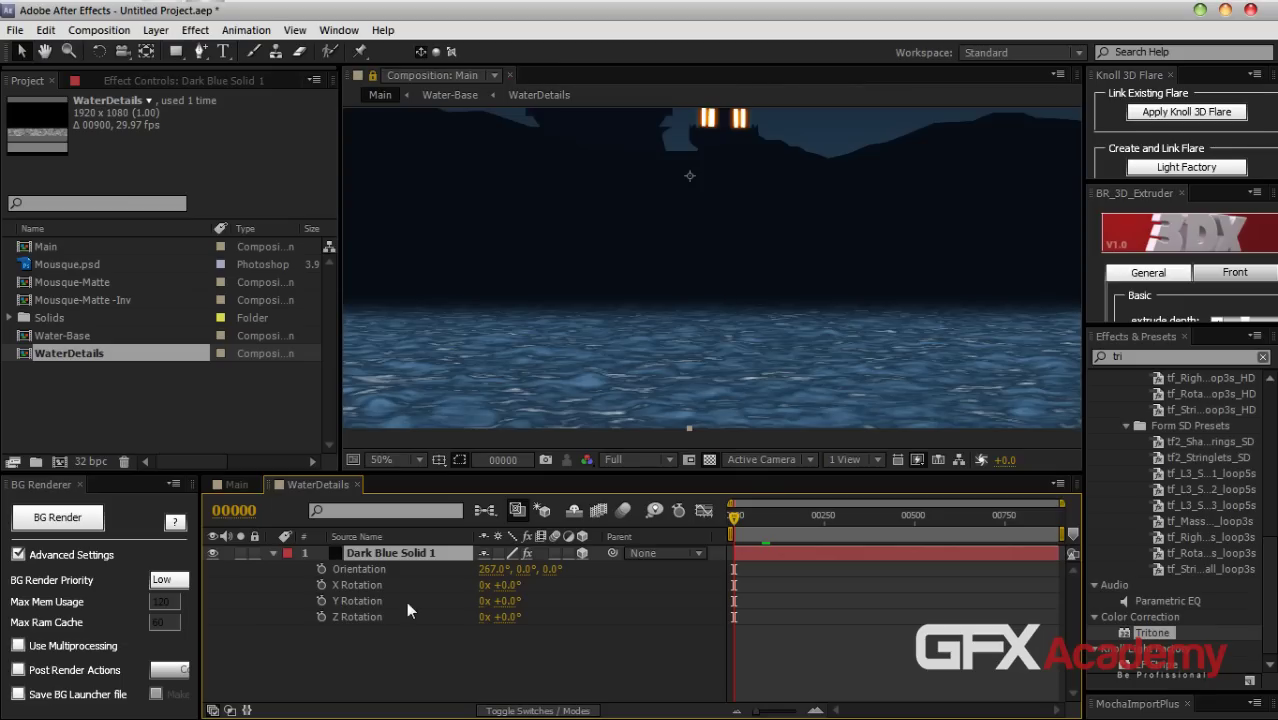
# Set the Fractal Noise complexity on the WaterDetails solid to 4
pyautogui.click(183, 80)
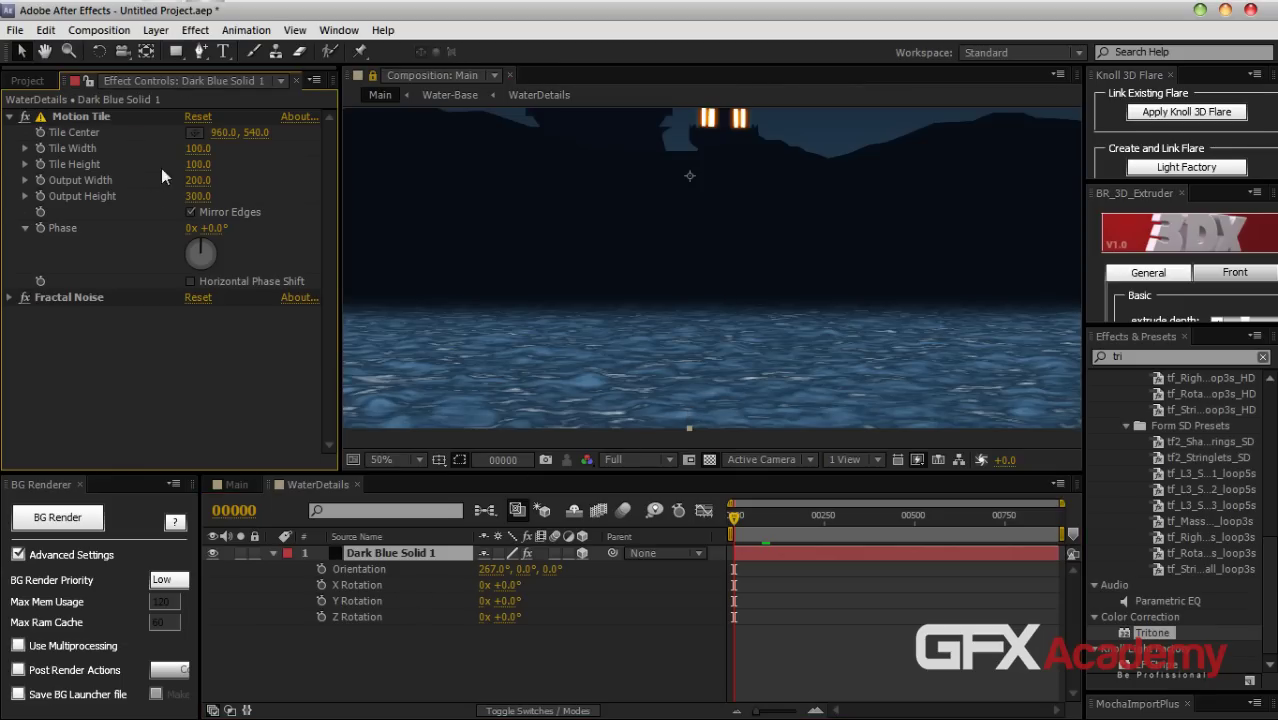
pyautogui.click(9, 297)
pyautogui.scroll(-2, 219, 345)
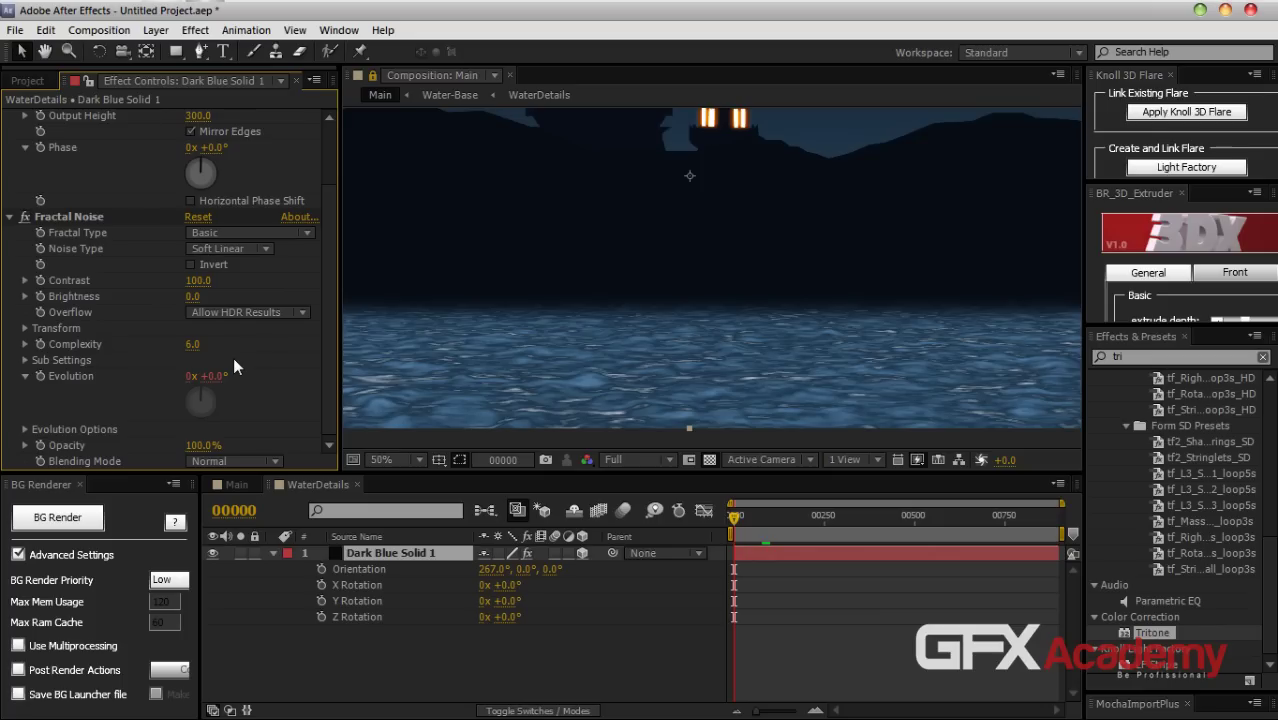
pyautogui.click(192, 344)
pyautogui.write('4')
pyautogui.press('Return')
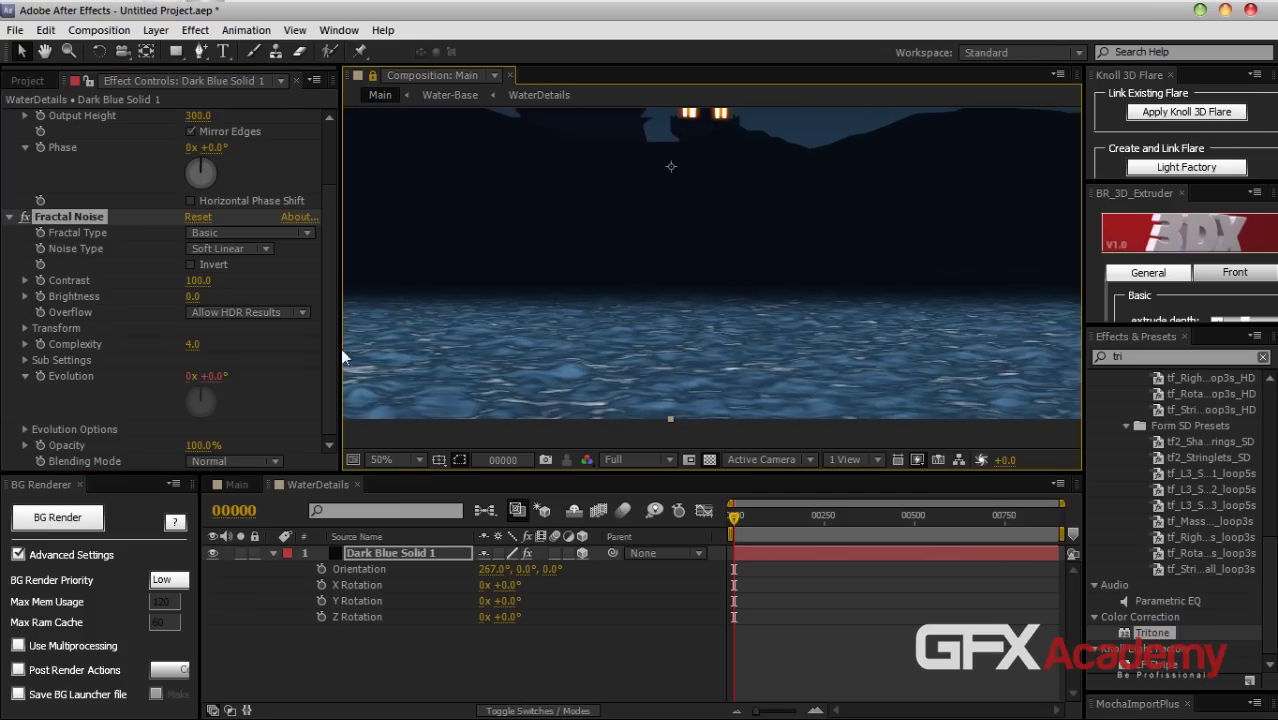
# Set the Fractal Noise scale width to 70 and the scale height to 50
pyautogui.click(25, 329)
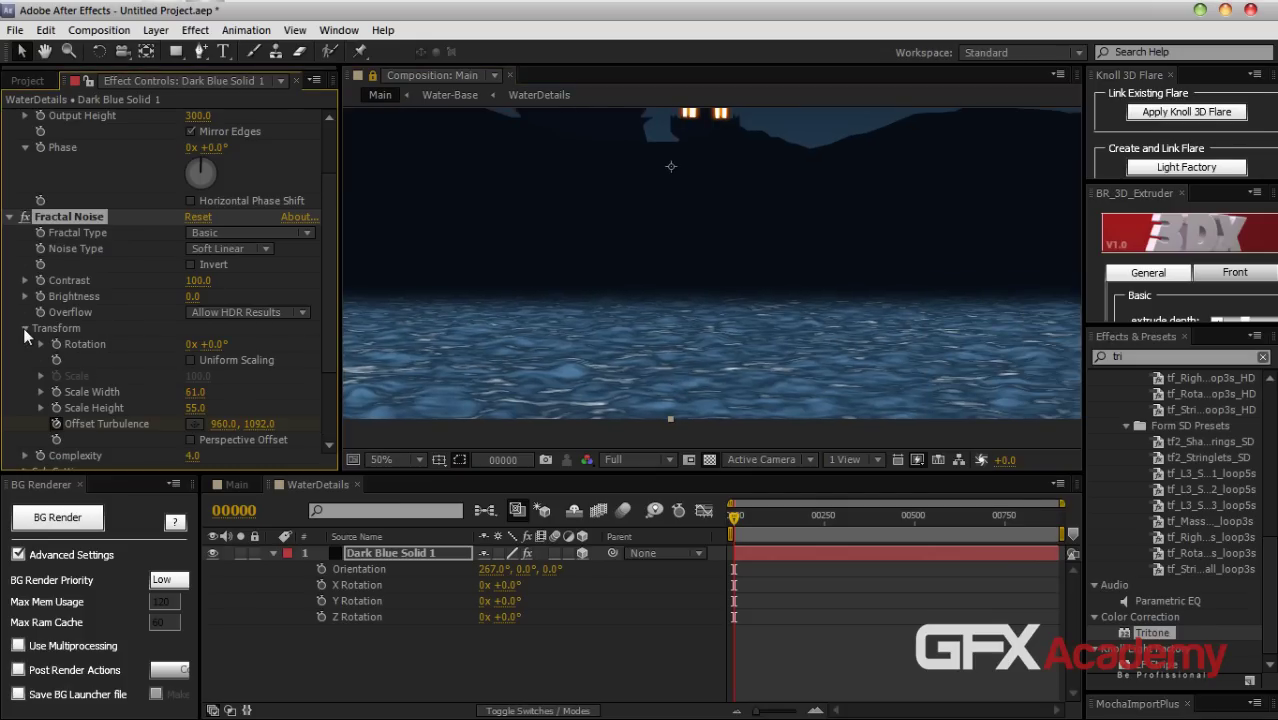
pyautogui.click(195, 393)
pyautogui.write('70')
pyautogui.press('Return')
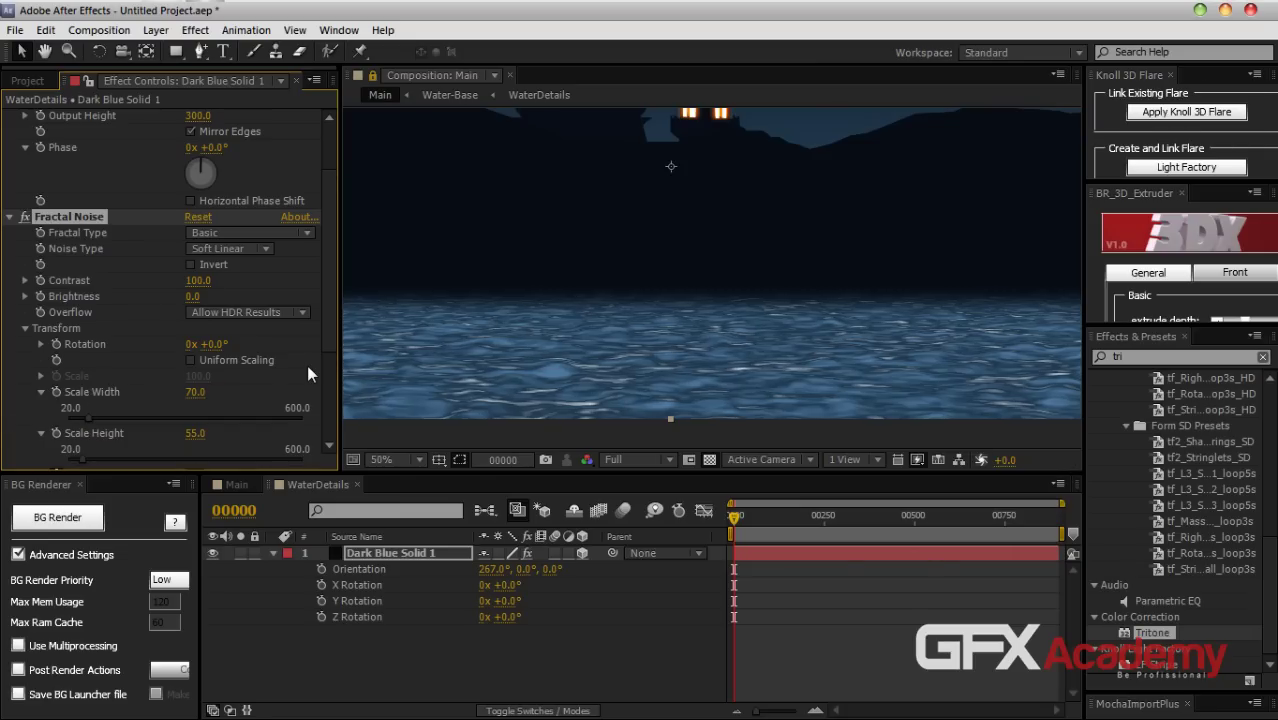
pyautogui.click(196, 433)
pyautogui.write('50')
pyautogui.press('Return')
# Try a Fractal Noise scale height of 70 for the water texture
pyautogui.moveTo(680, 372); pyautogui.dragTo(642, 363)
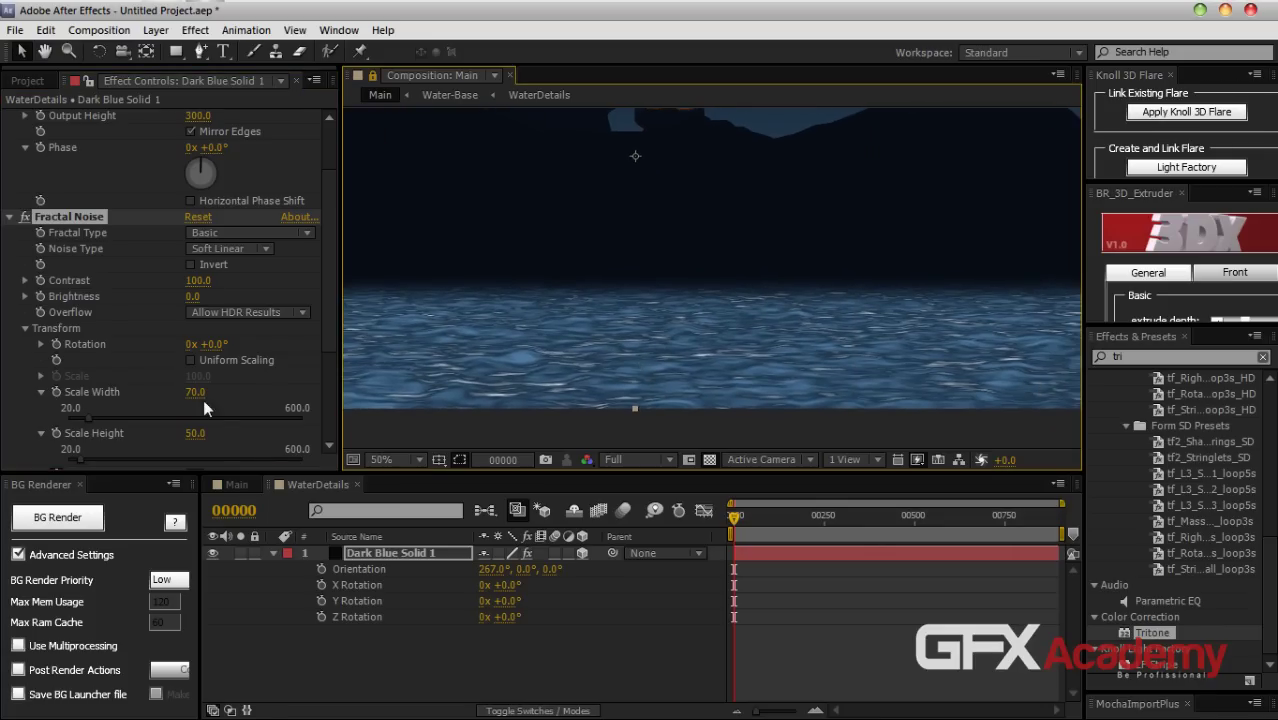
pyautogui.click(196, 436)
pyautogui.write('70')
pyautogui.press('Return')
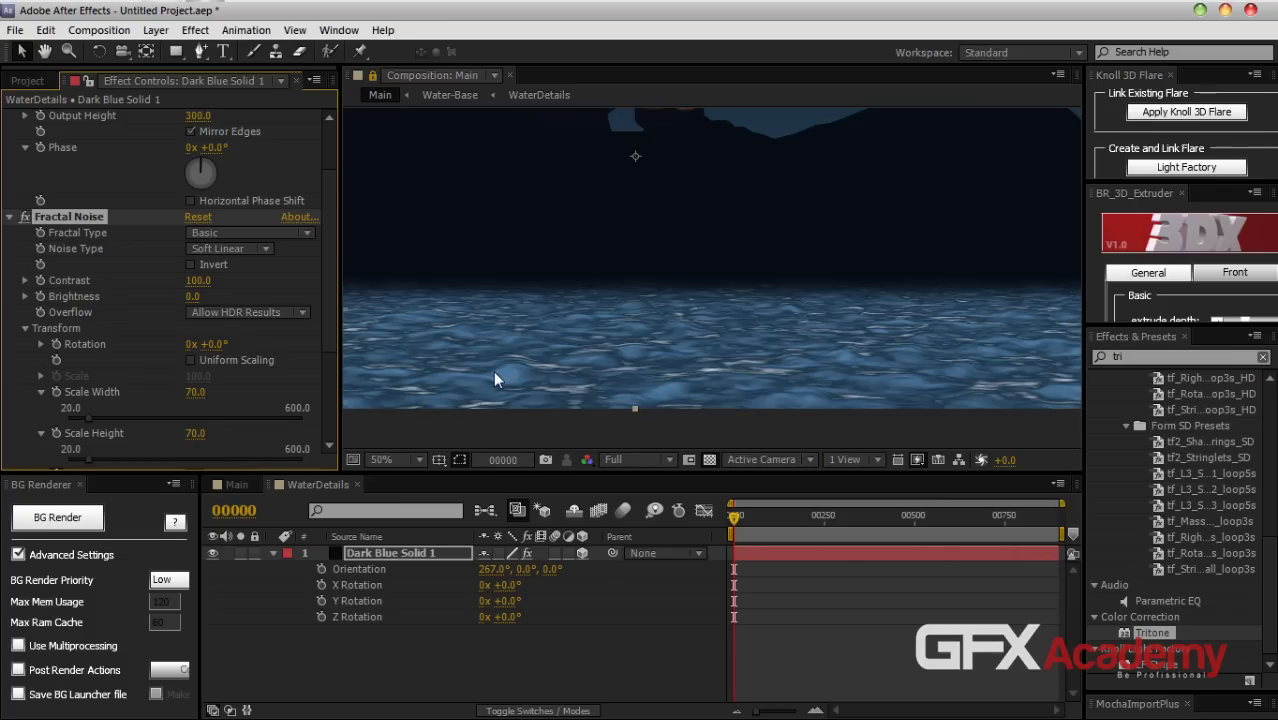
# Set the Fractal Noise scale height to 45 and the scale width to 50
pyautogui.click(205, 435)
pyautogui.write('45')
pyautogui.press('Return')
pyautogui.click(194, 392)
pyautogui.write('50')
pyautogui.press('Return')
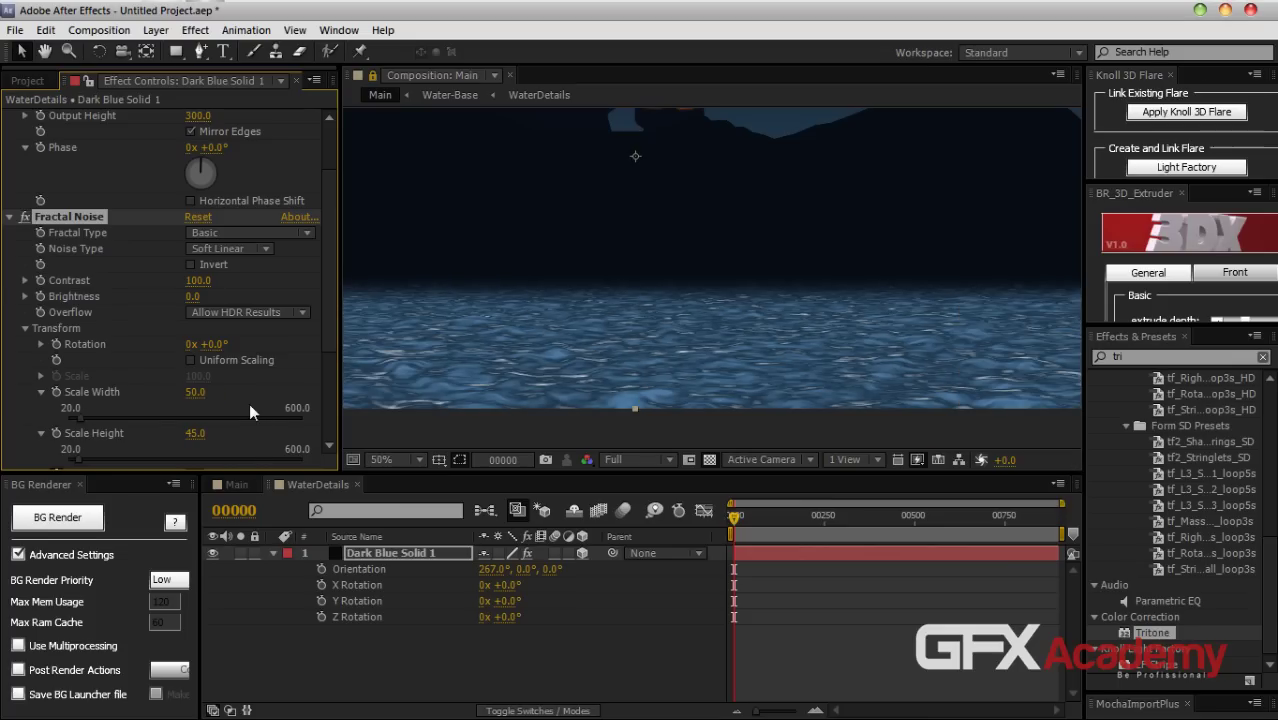
# Try a Fractal Noise scale width of 80 and check the water in the whole scene
pyautogui.click(194, 392)
pyautogui.write('80')
pyautogui.press('Return')
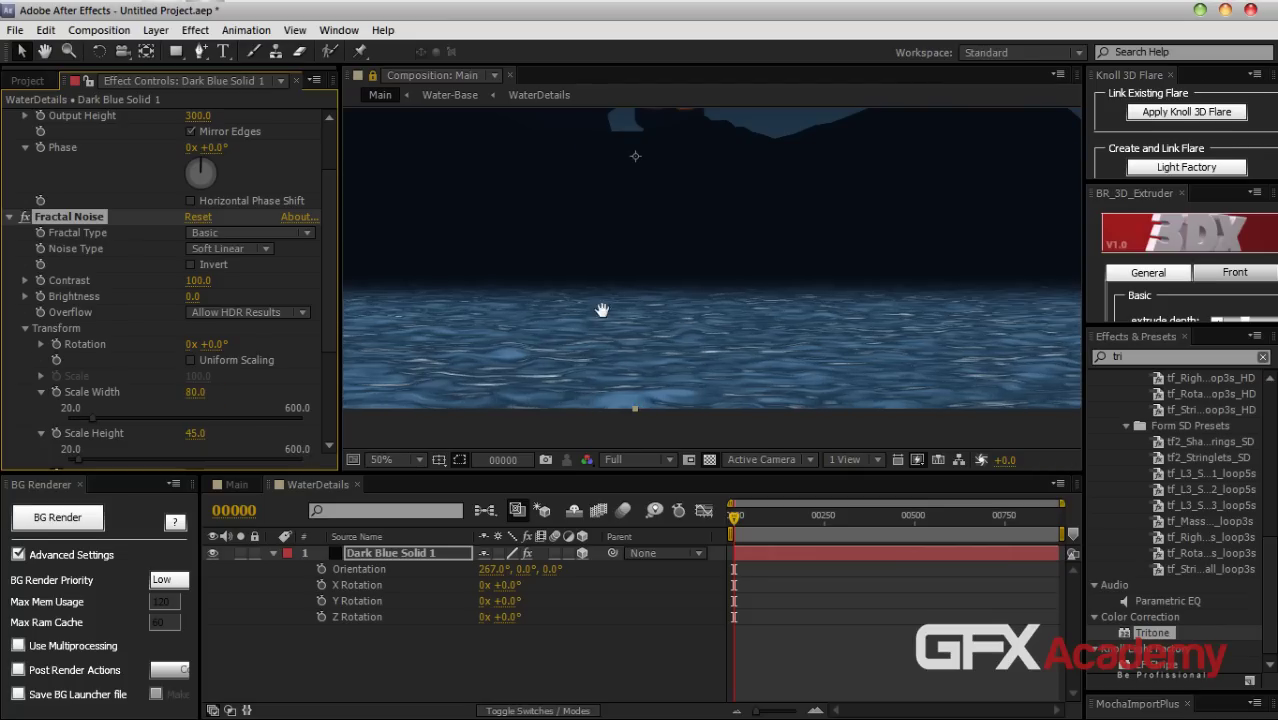
pyautogui.scroll(-1, 742, 344)
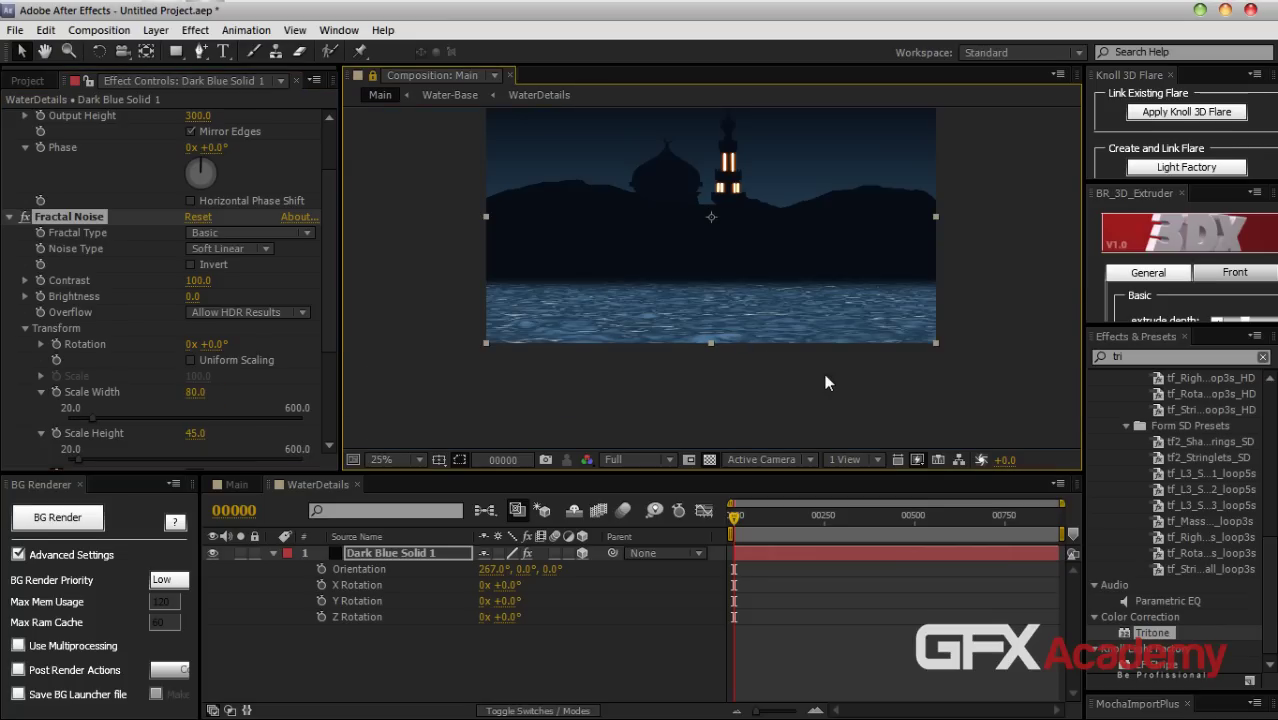
pyautogui.press('.')
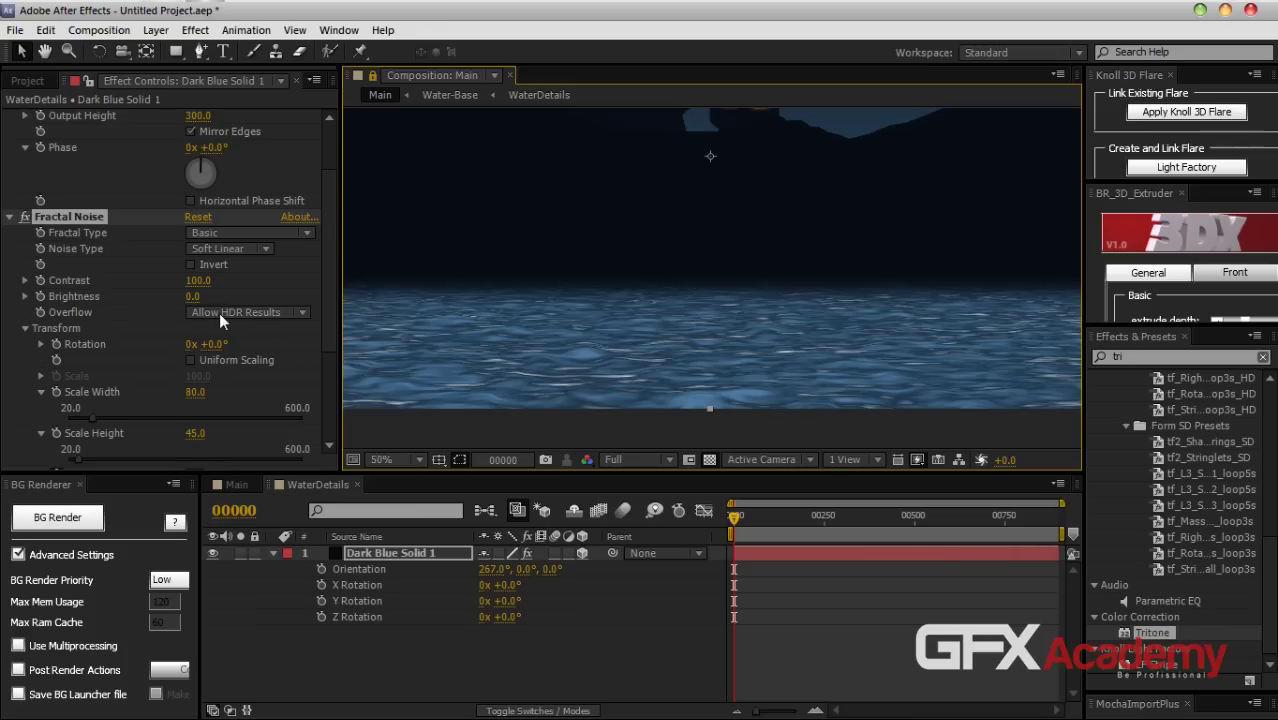
# Change the Fractal Noise type to Spline and set its scale width to 70
pyautogui.click(239, 250)
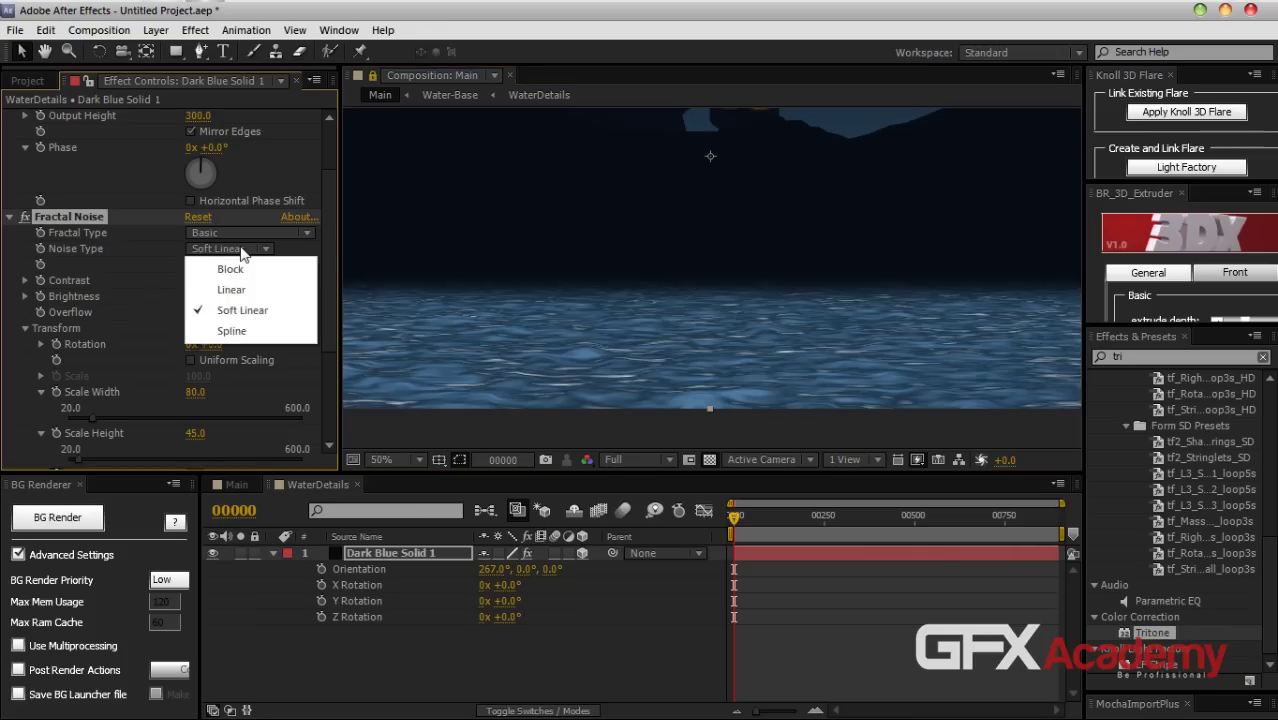
pyautogui.click(231, 330)
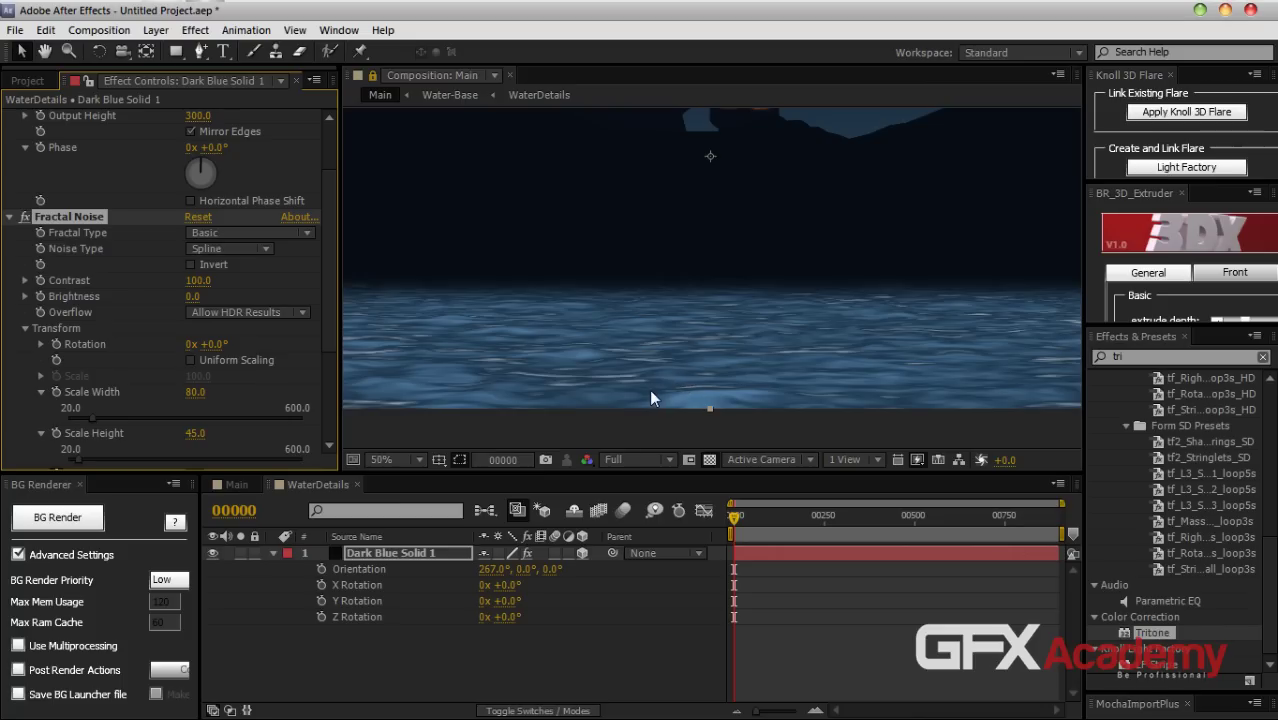
pyautogui.moveTo(530, 372); pyautogui.dragTo(568, 371)
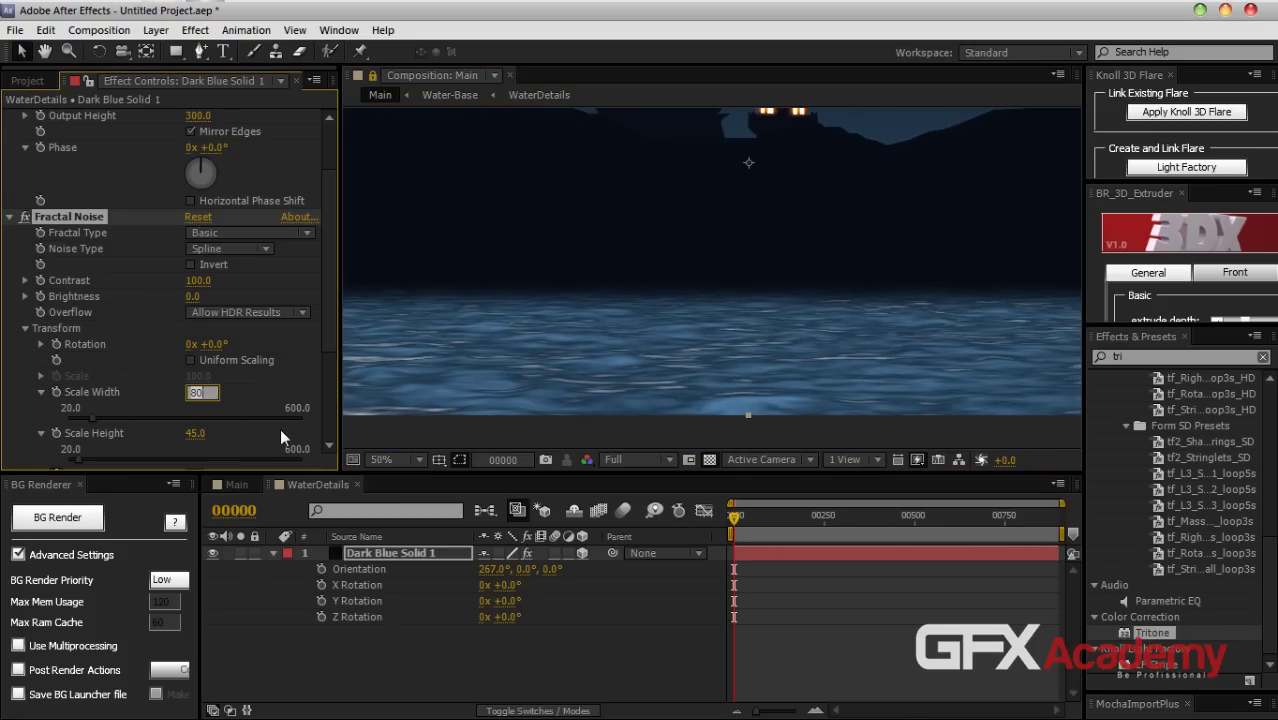
pyautogui.scroll(-2, 274, 419)
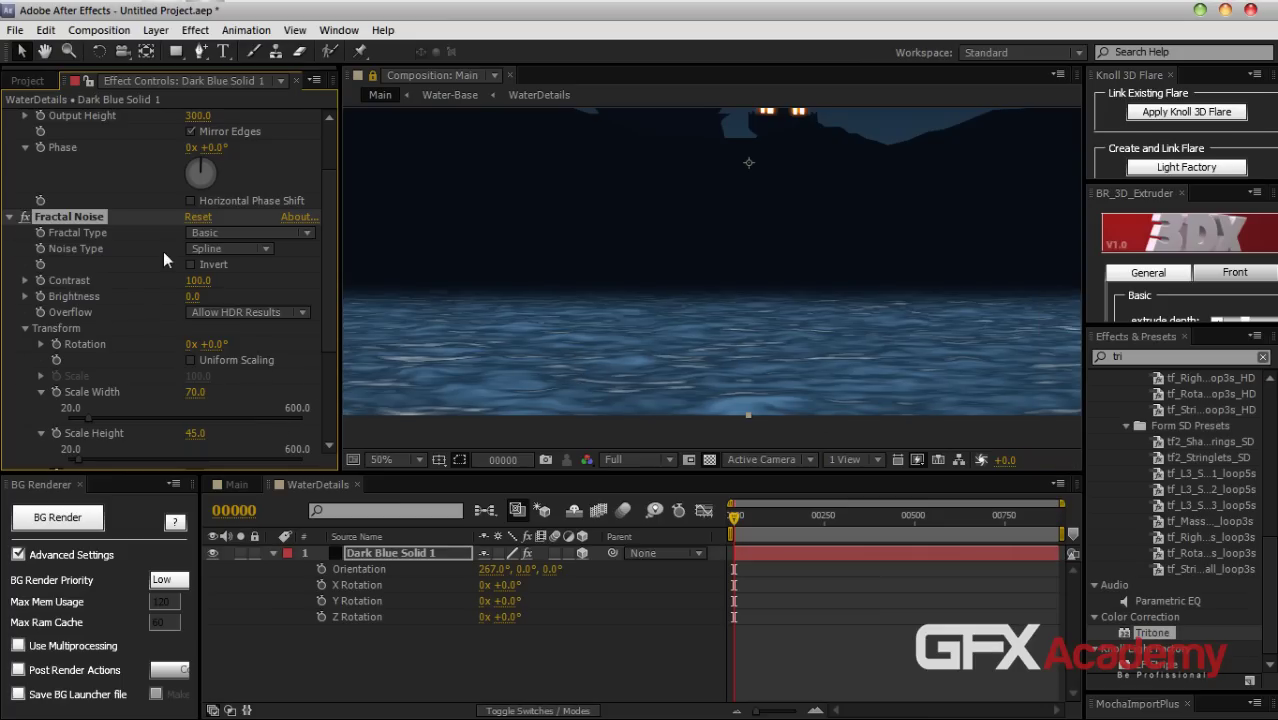
# Keep the Basic fractal type and collapse the Motion Tile and Fractal Noise settings
pyautogui.click(224, 232)
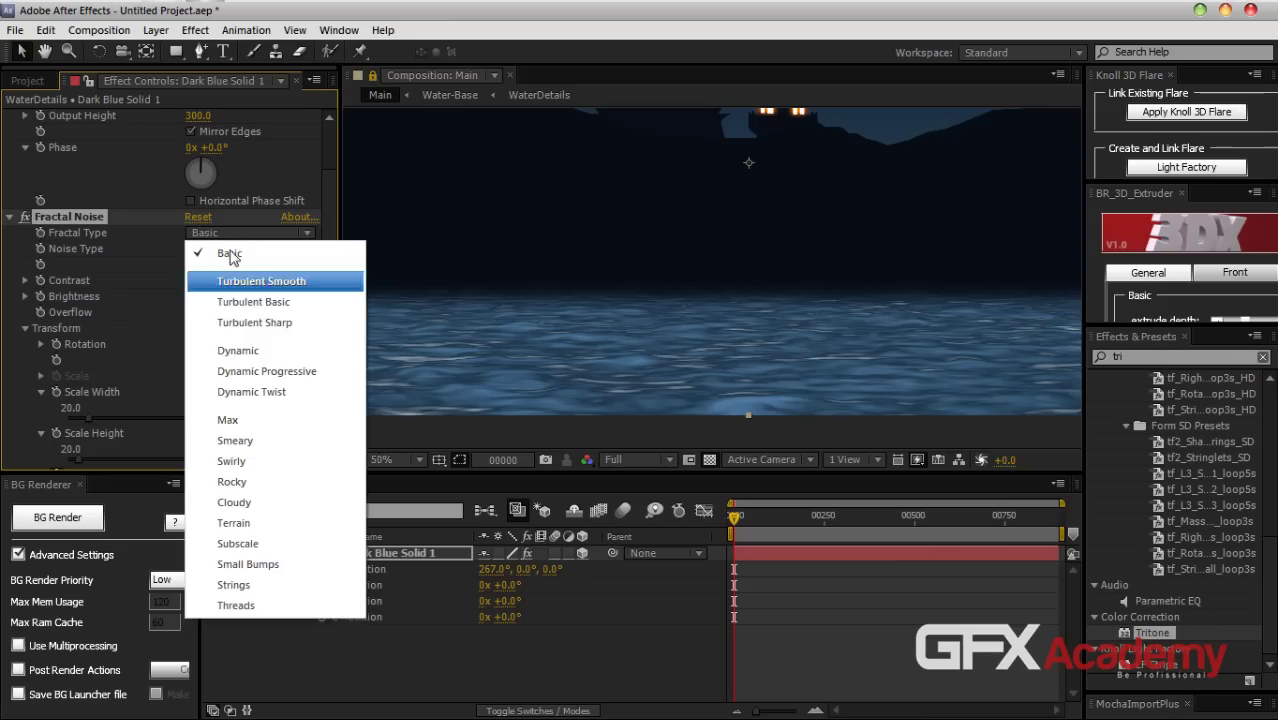
pyautogui.click(327, 186)
pyautogui.scroll(3, 327, 186)
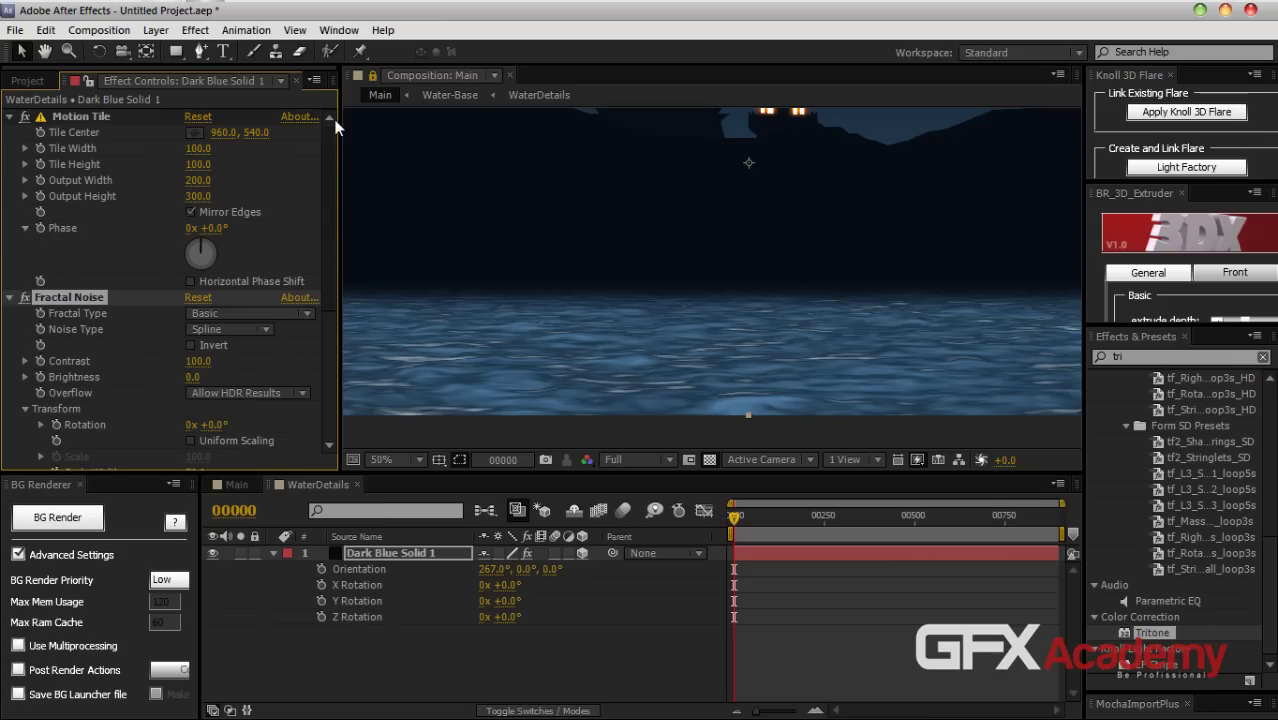
pyautogui.click(9, 116)
pyautogui.click(9, 132)
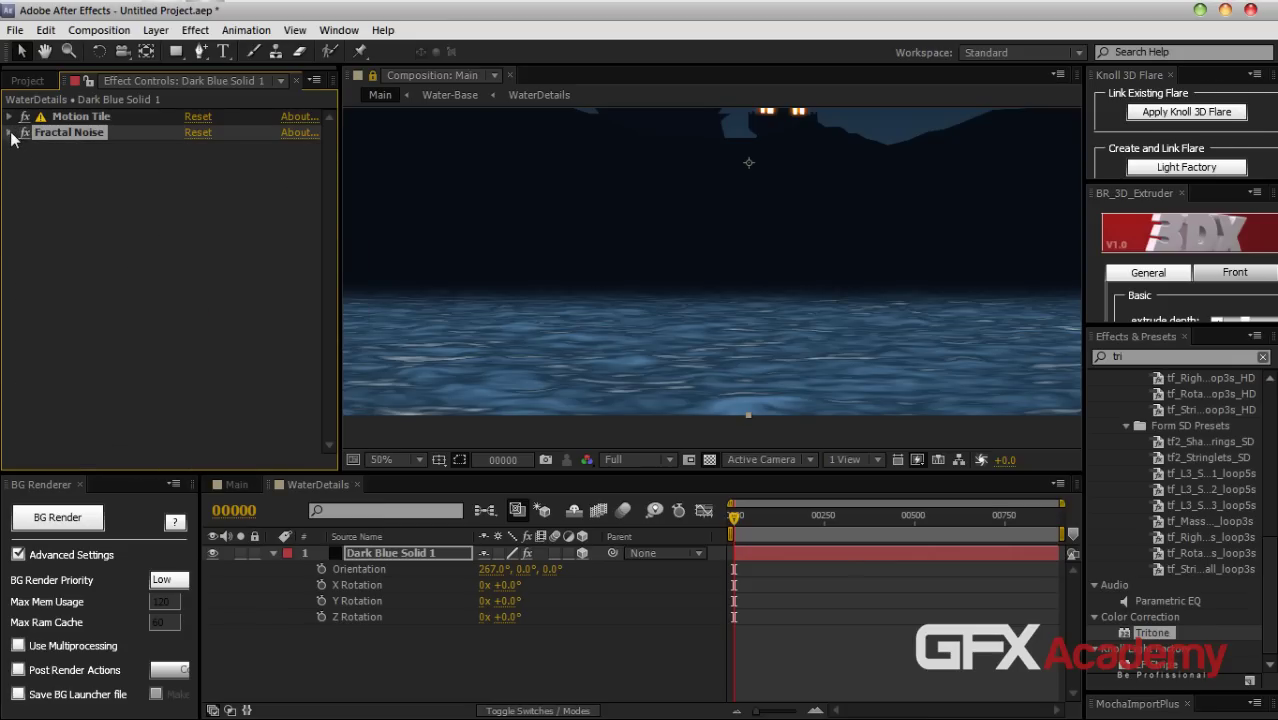
# Close the WaterDetails timeline, unlock the Main composition viewer and show the whole frame with no layer selected
pyautogui.click(357, 484)
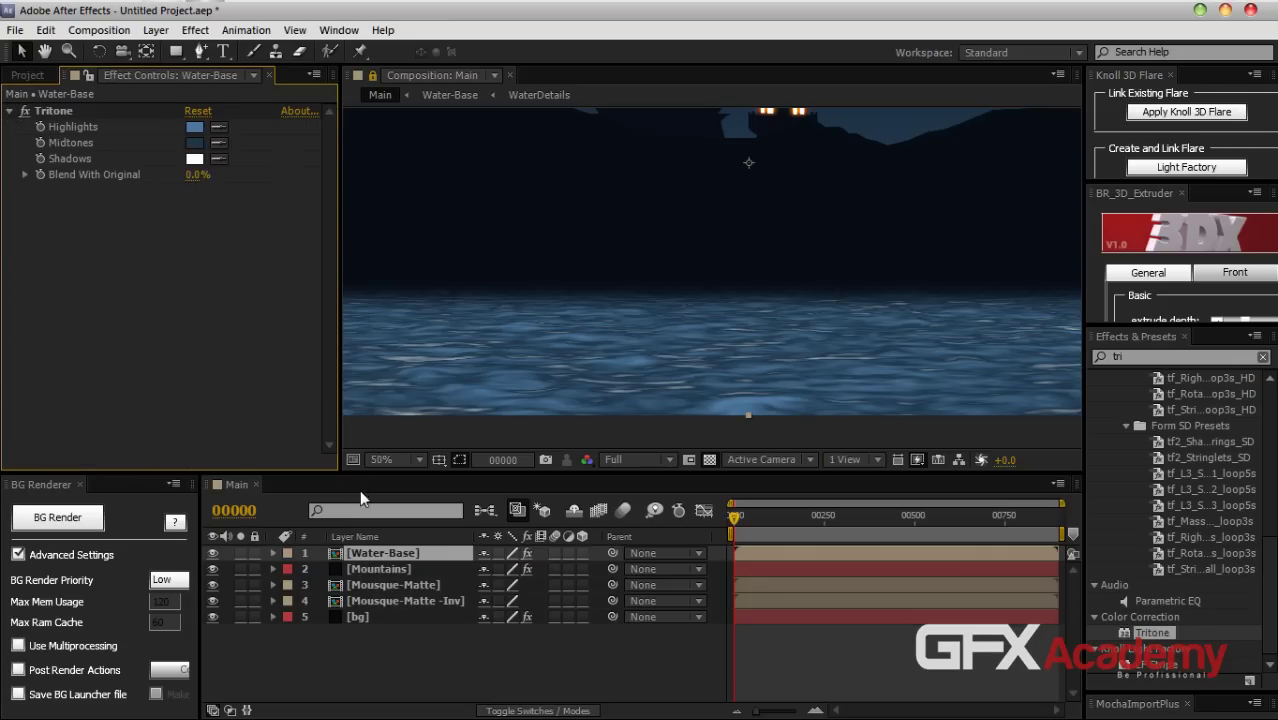
pyautogui.click(368, 79)
pyautogui.click(413, 662)
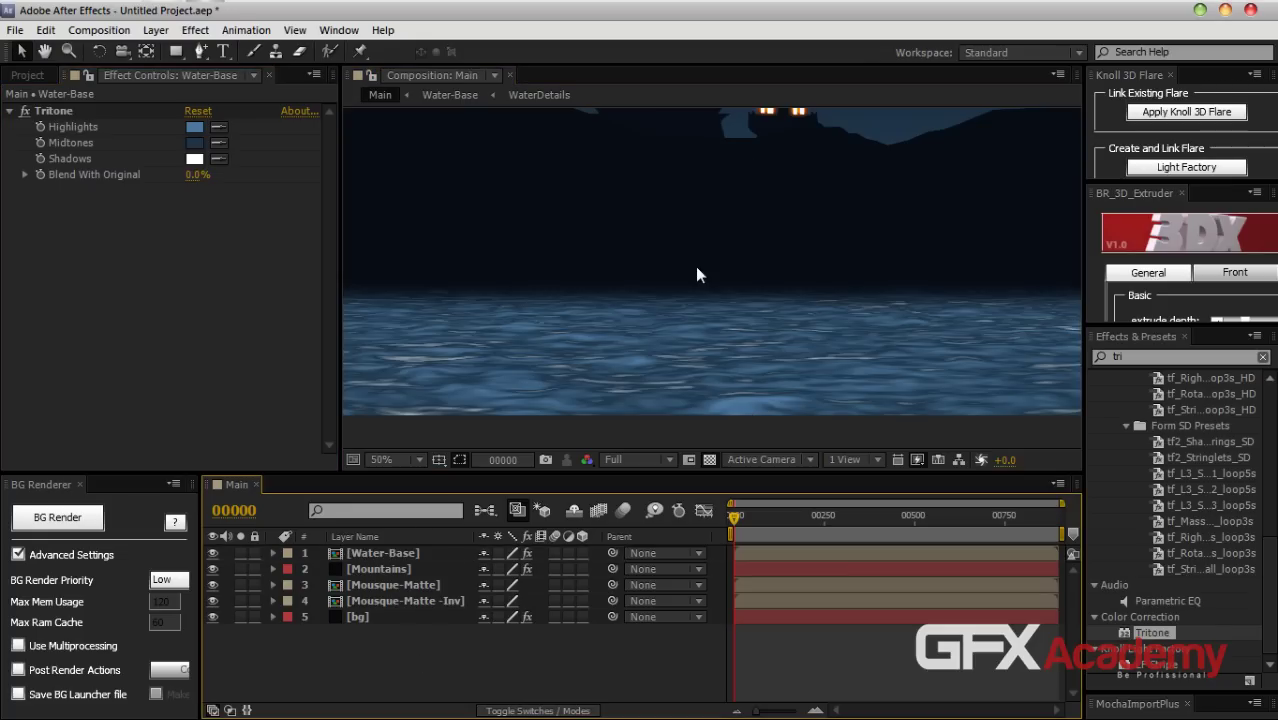
pyautogui.scroll(-2, 690, 289)
pyautogui.moveTo(690, 289); pyautogui.dragTo(652, 350)
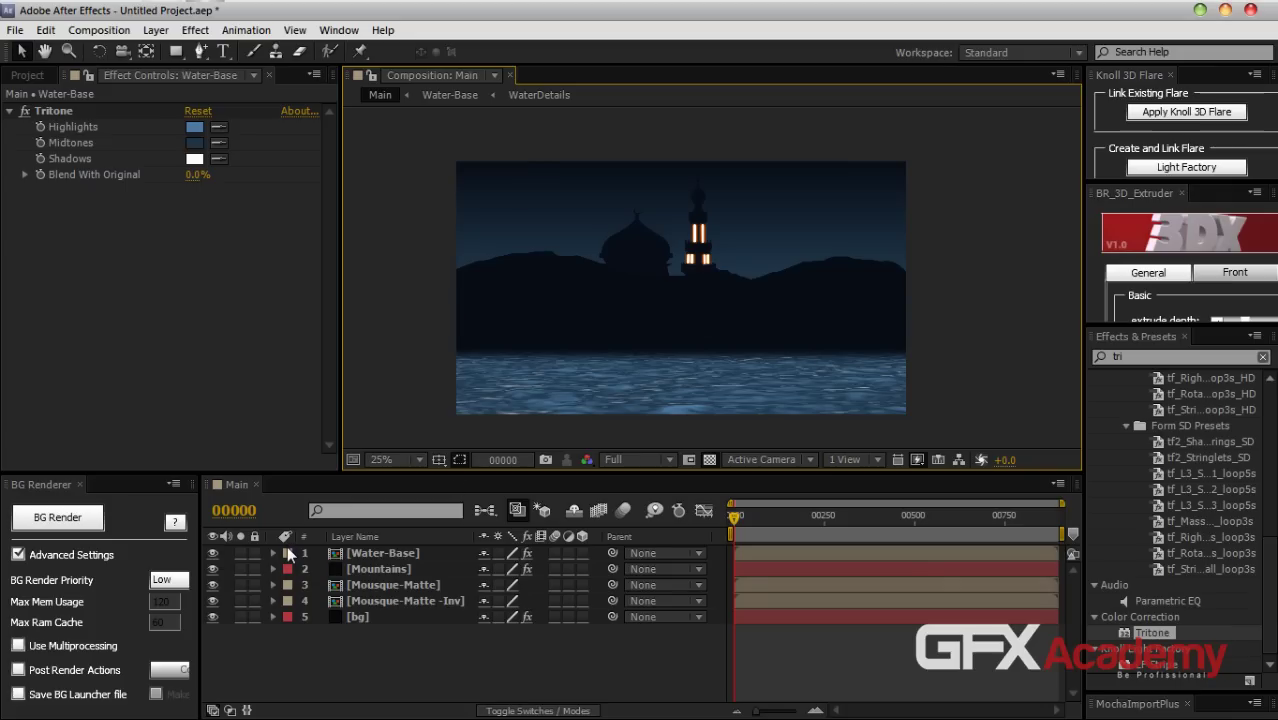
# Create a 1920 x 1080 px solid named P-Flowers in the Main composition
pyautogui.click(342, 638)
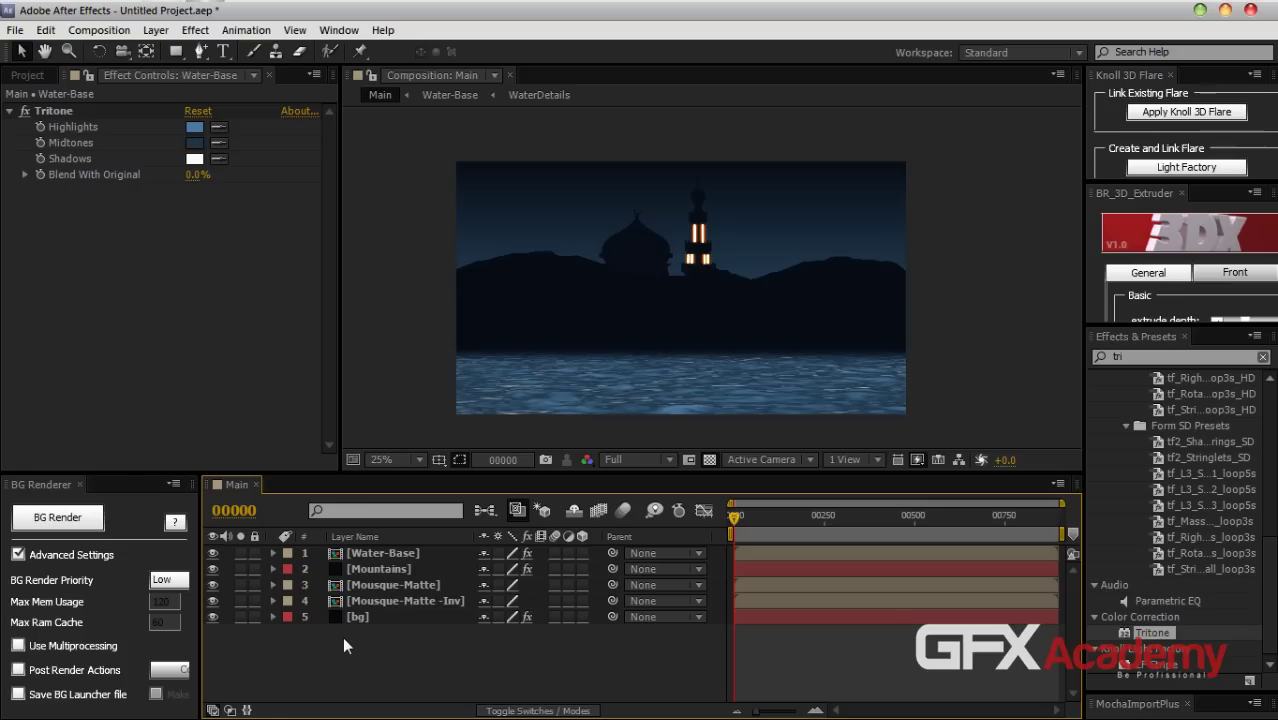
pyautogui.hotkey('ctrl', '0')
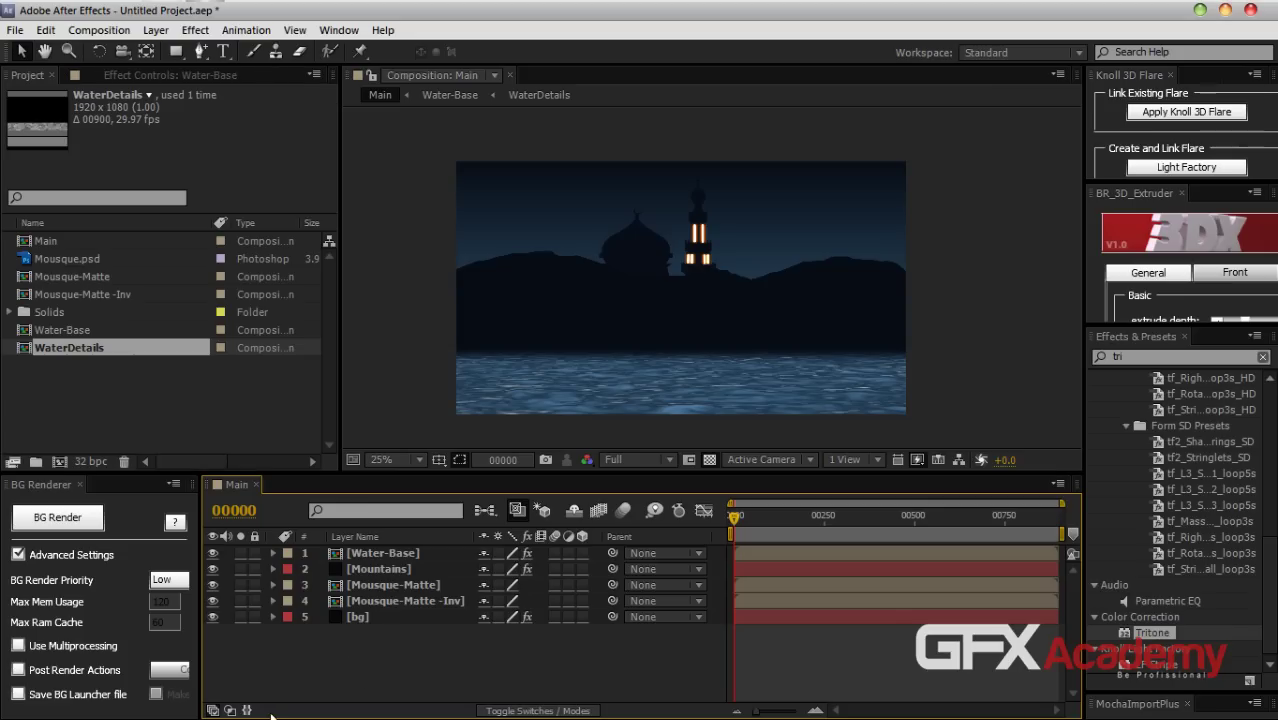
pyautogui.click(155, 30)
pyautogui.moveTo(185, 46)
pyautogui.click(485, 72)
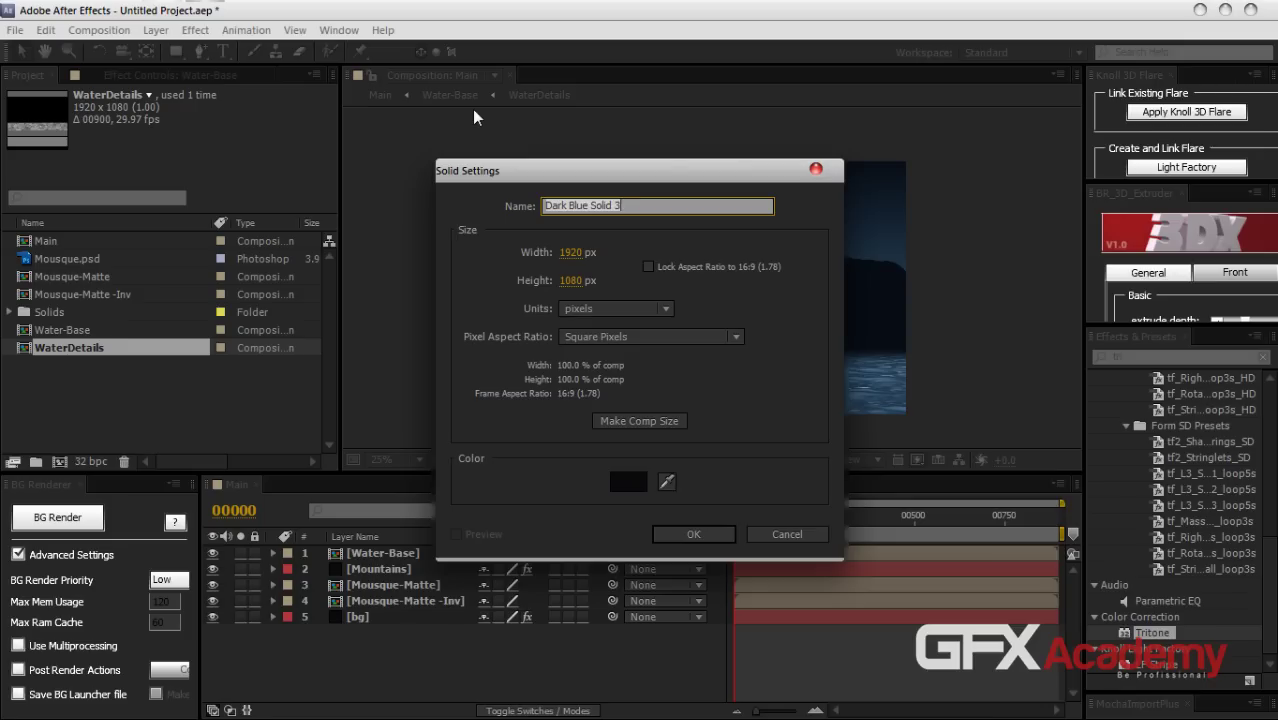
pyautogui.press('BackSpace')
pyautogui.write('P-Flowers')
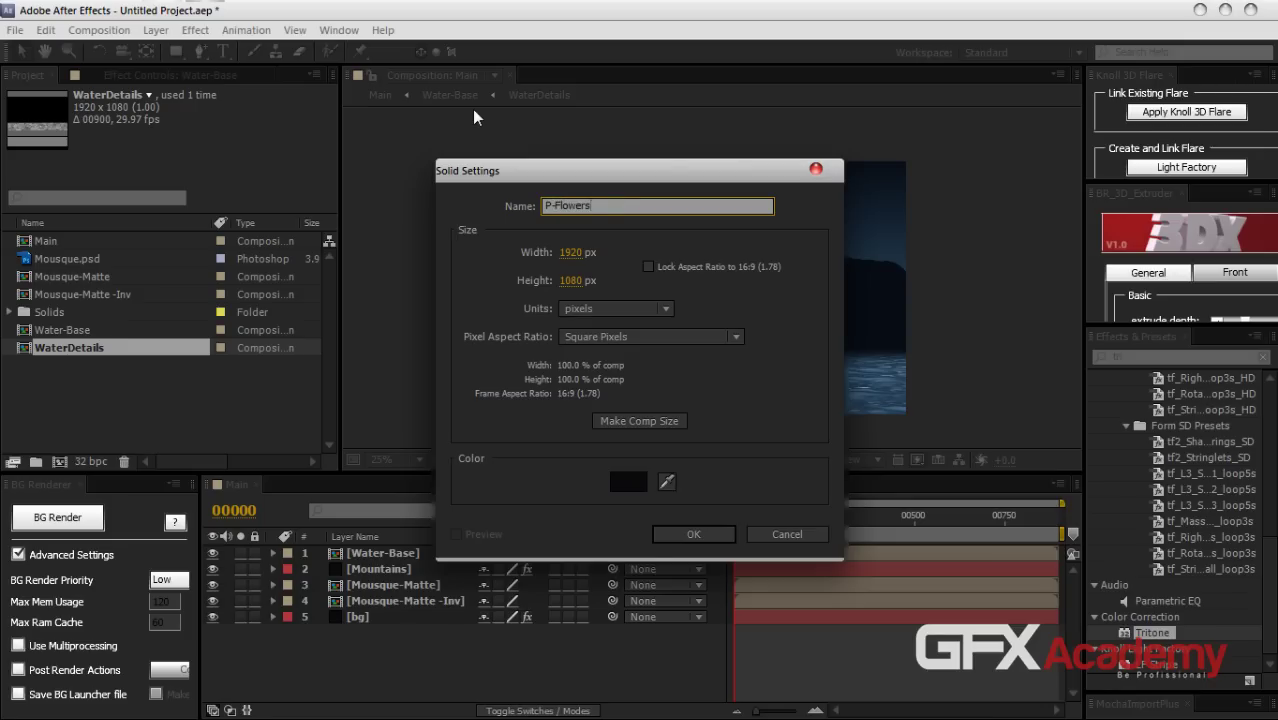
pyautogui.click(693, 534)
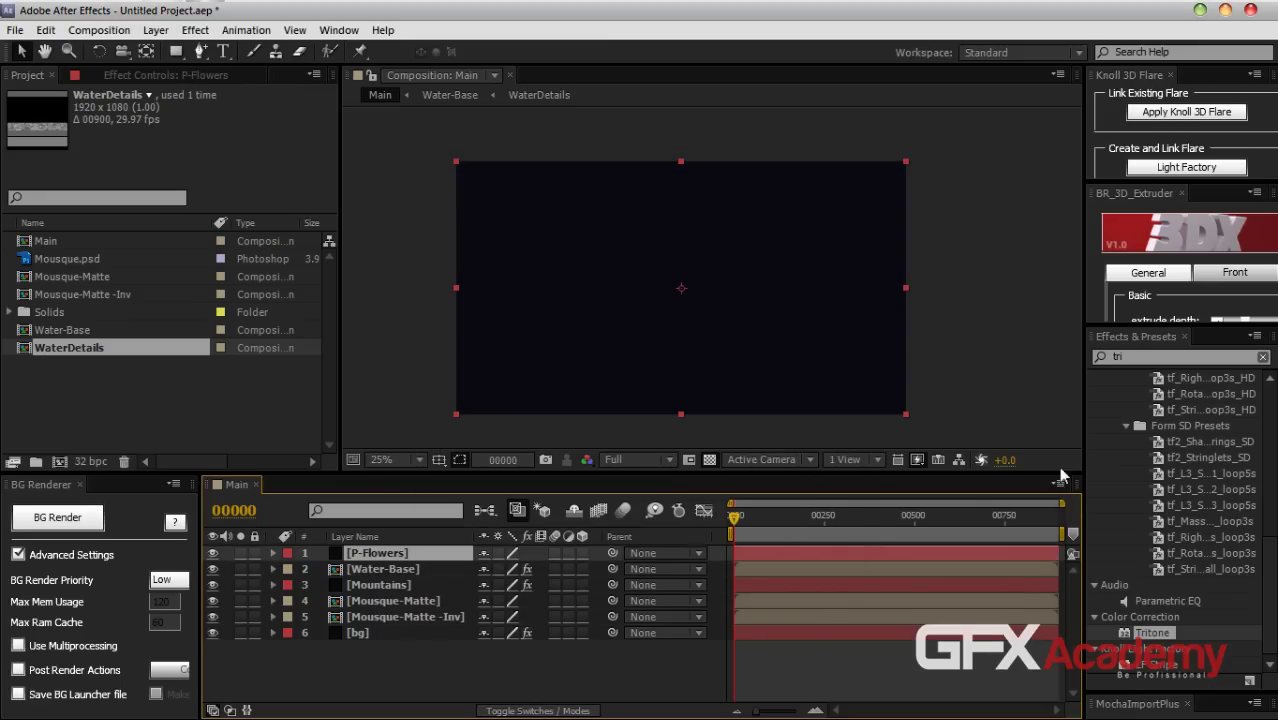
# Apply the Trapcode Particular effect to the P-Flowers layer and preview its particles at frame 49
pyautogui.click(1120, 362)
pyautogui.write('particu')
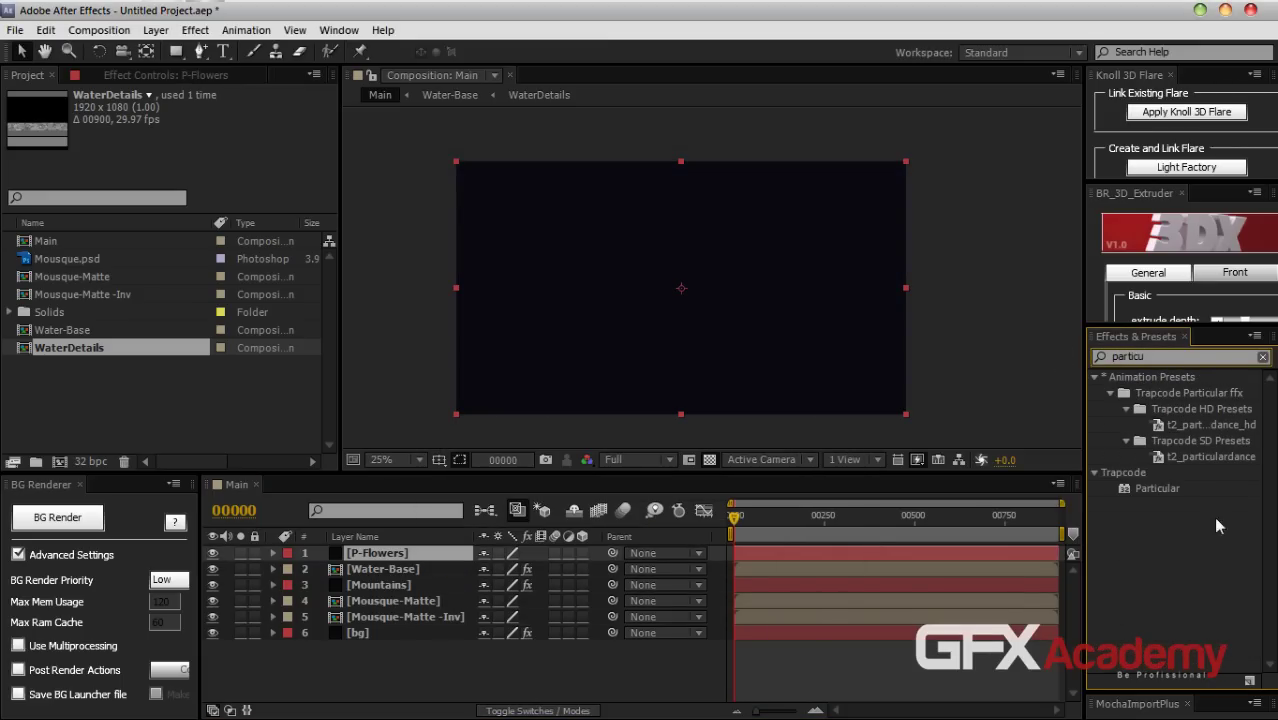
pyautogui.moveTo(1159, 490); pyautogui.dragTo(399, 553)
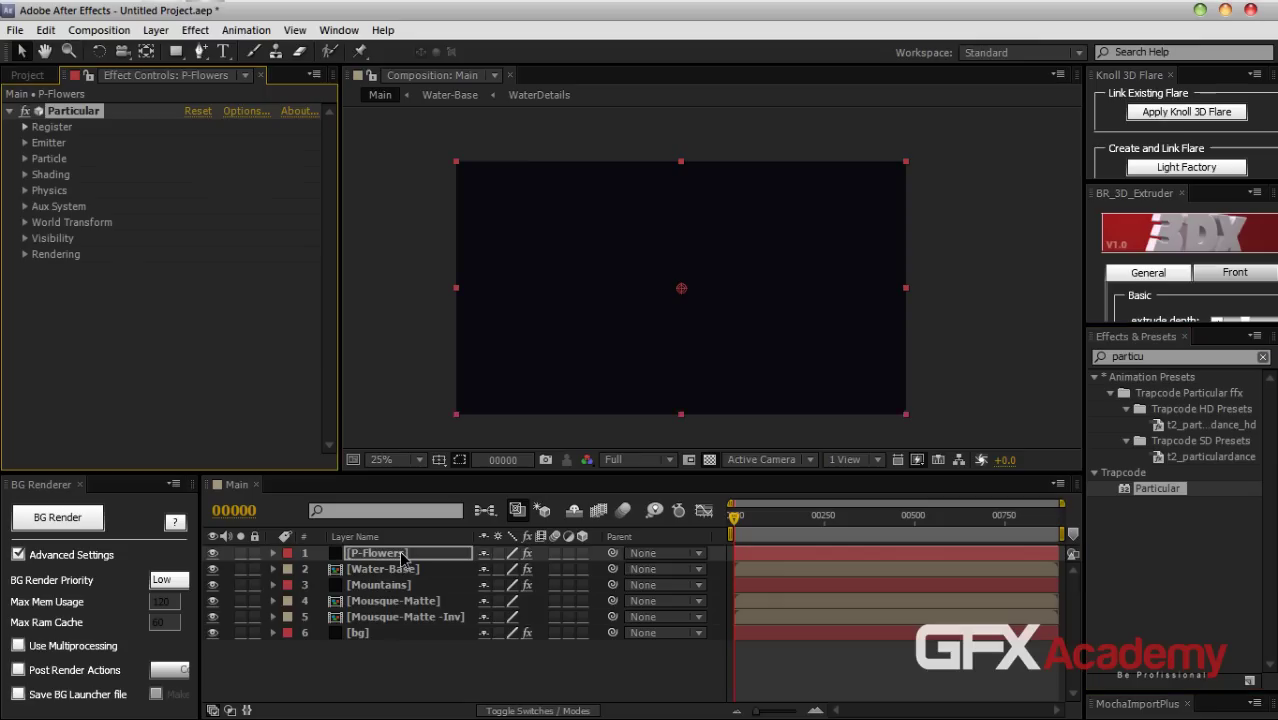
pyautogui.moveTo(735, 518); pyautogui.dragTo(752, 520)
# Switch the Water-Base layer to draft quality and move the current time to frame 26
pyautogui.click(398, 571)
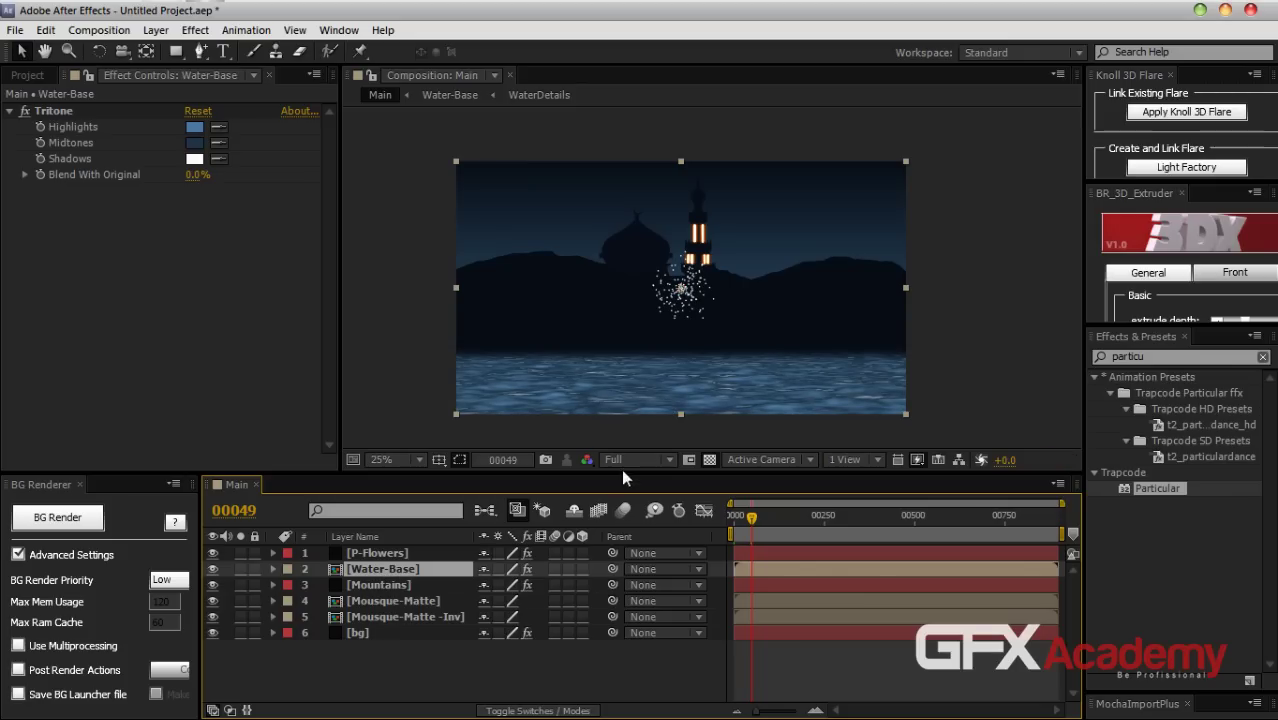
pyautogui.click(513, 569)
pyautogui.moveTo(752, 517); pyautogui.dragTo(741, 526)
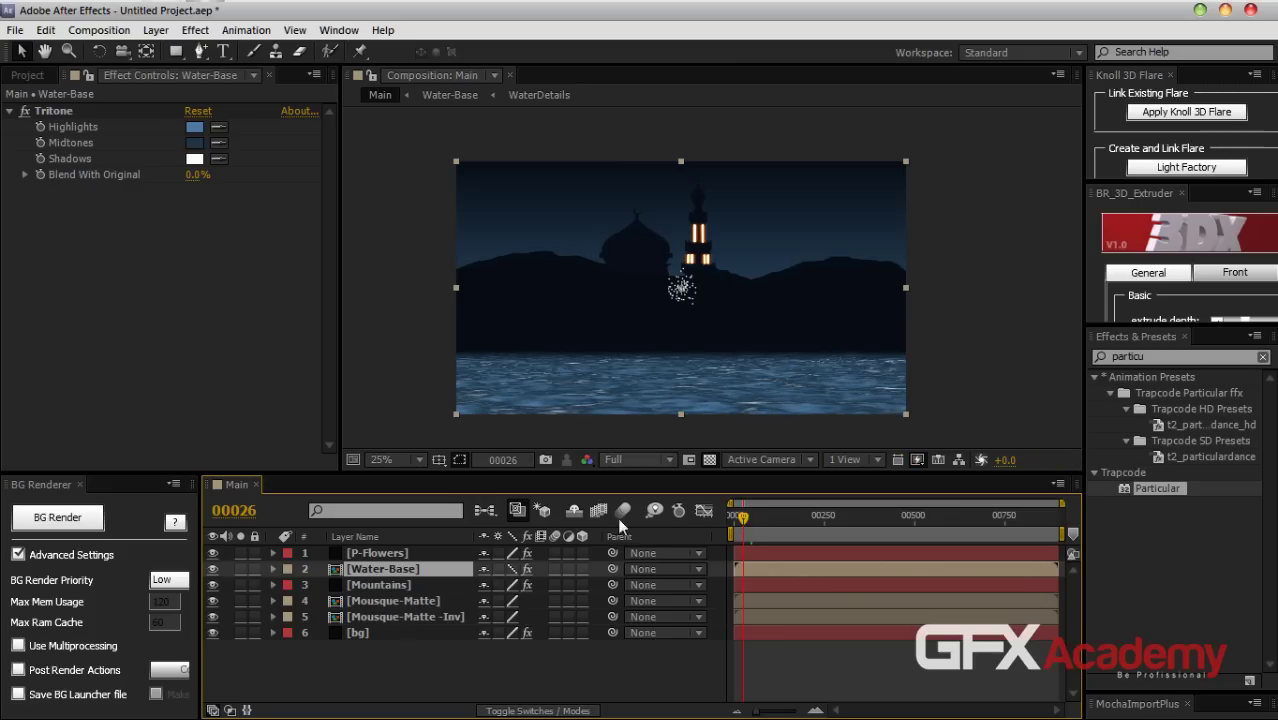
# Import Flower01.ai, Flower02.ai and Leafe.ai from the Desktop into the project as footage
pyautogui.scroll(2, 720, 305)
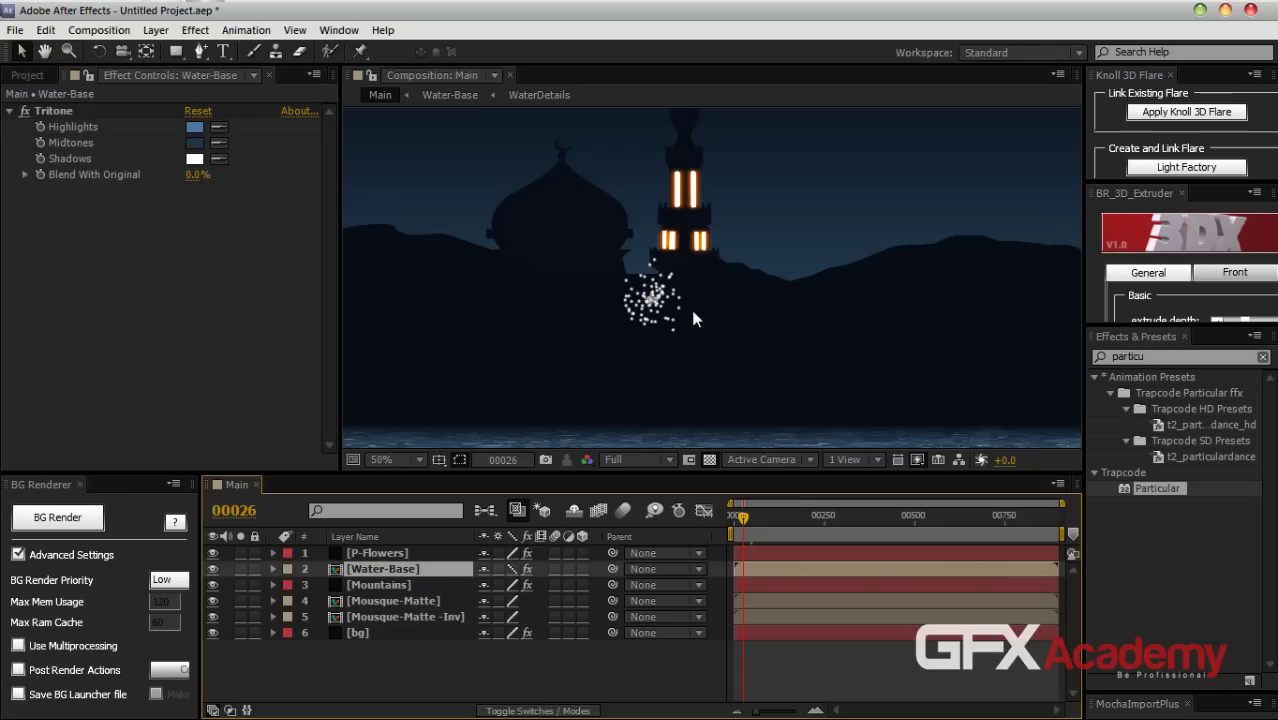
pyautogui.click(407, 553)
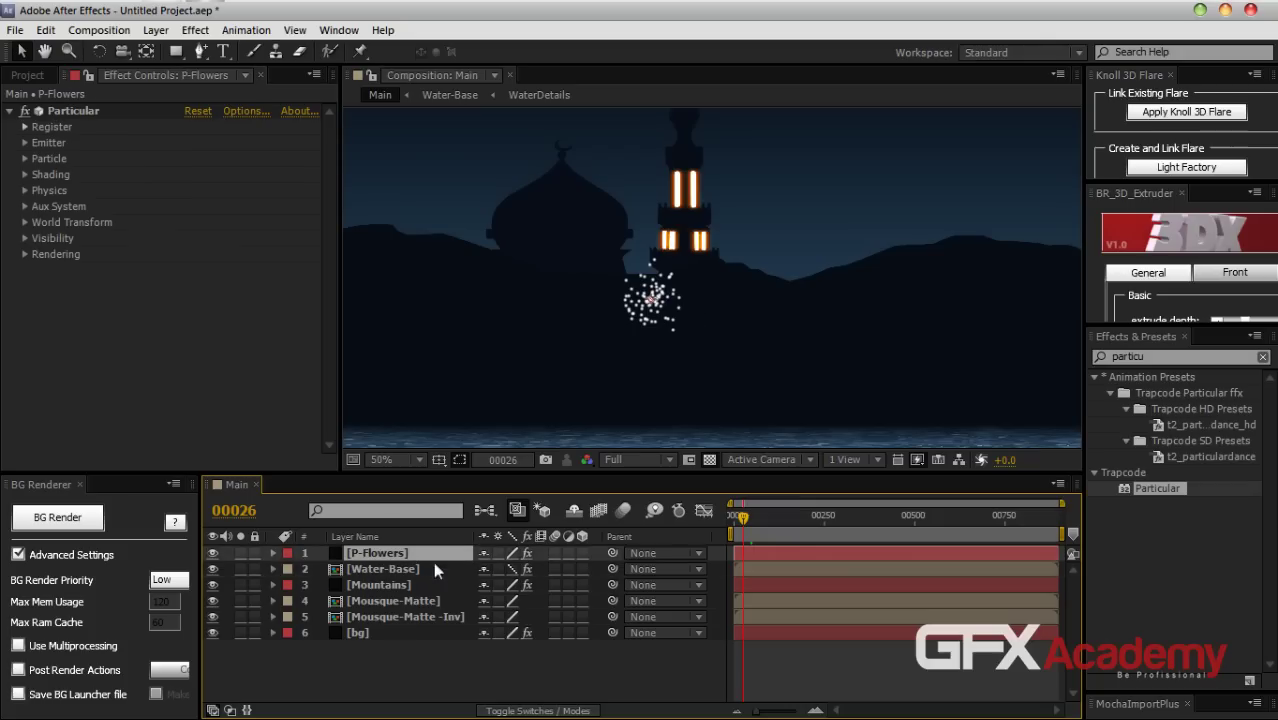
pyautogui.click(24, 76)
pyautogui.click(179, 414)
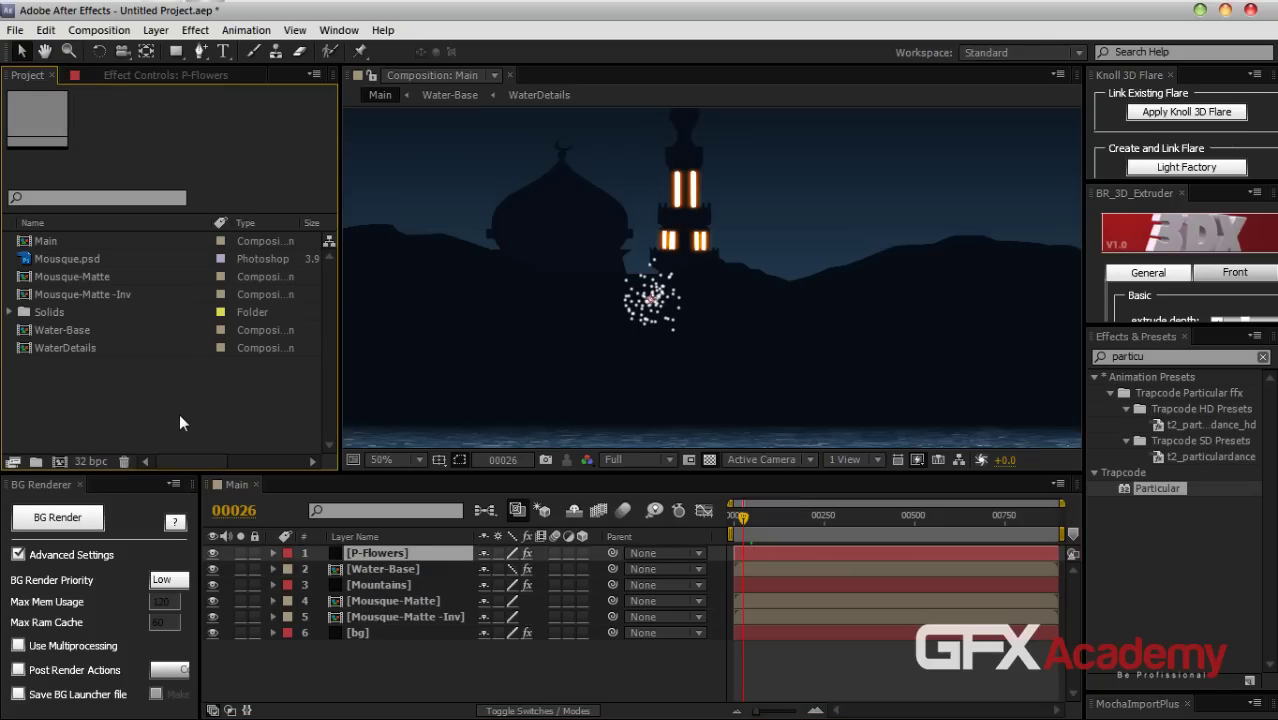
pyautogui.doubleClick(156, 396)
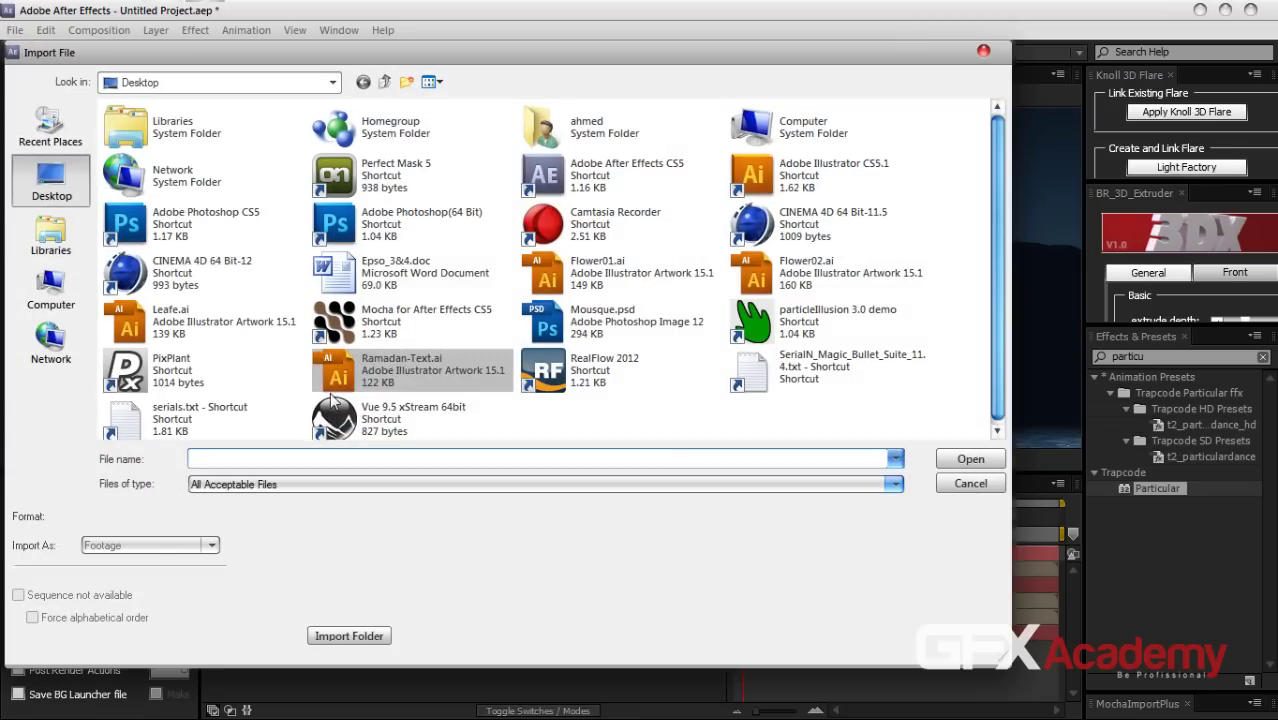
pyautogui.click(170, 322)
pyautogui.click(597, 287)
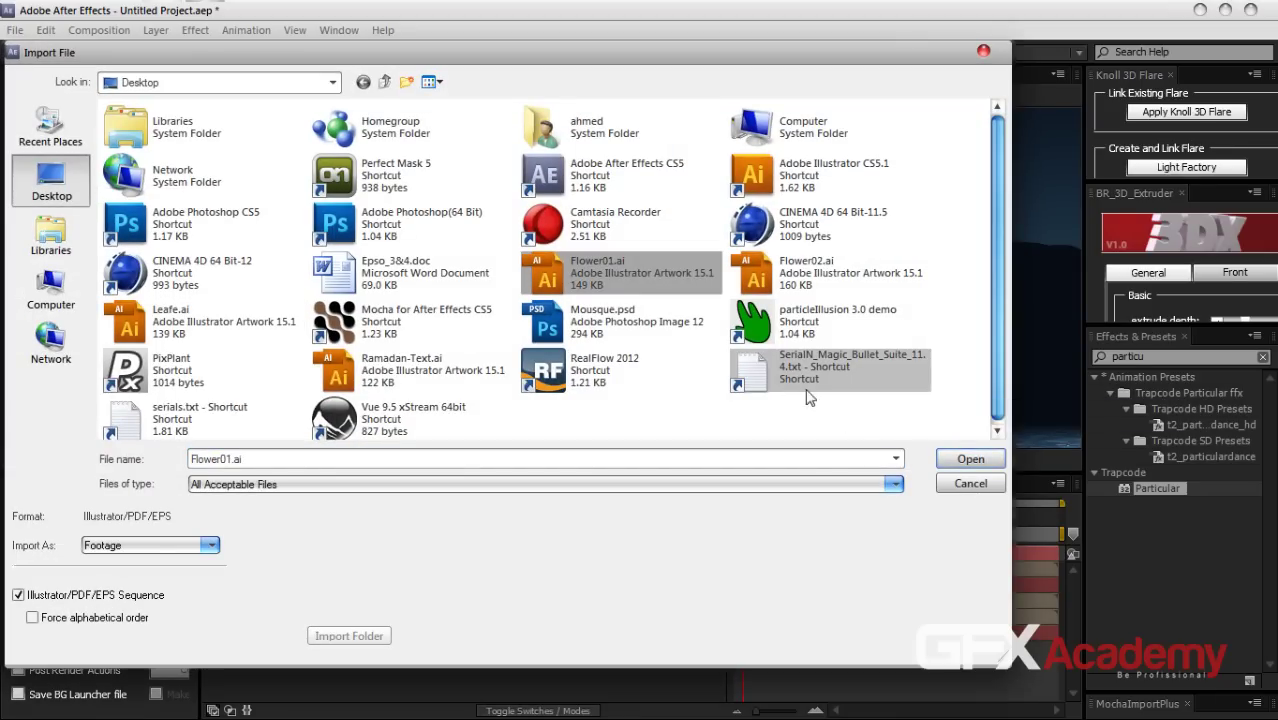
pyautogui.keyDown('ctrl'); pyautogui.click(827, 272); pyautogui.keyUp('ctrl')
pyautogui.keyDown('ctrl'); pyautogui.click(219, 320); pyautogui.keyUp('ctrl')
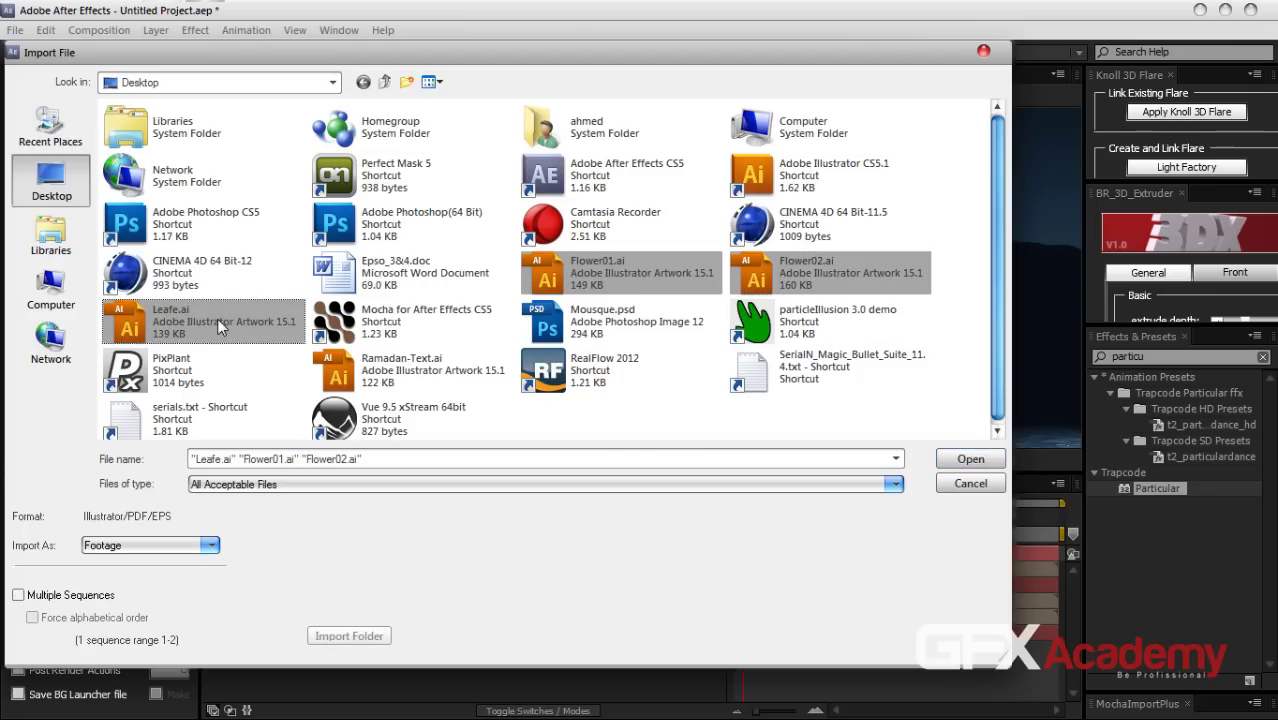
pyautogui.click(958, 463)
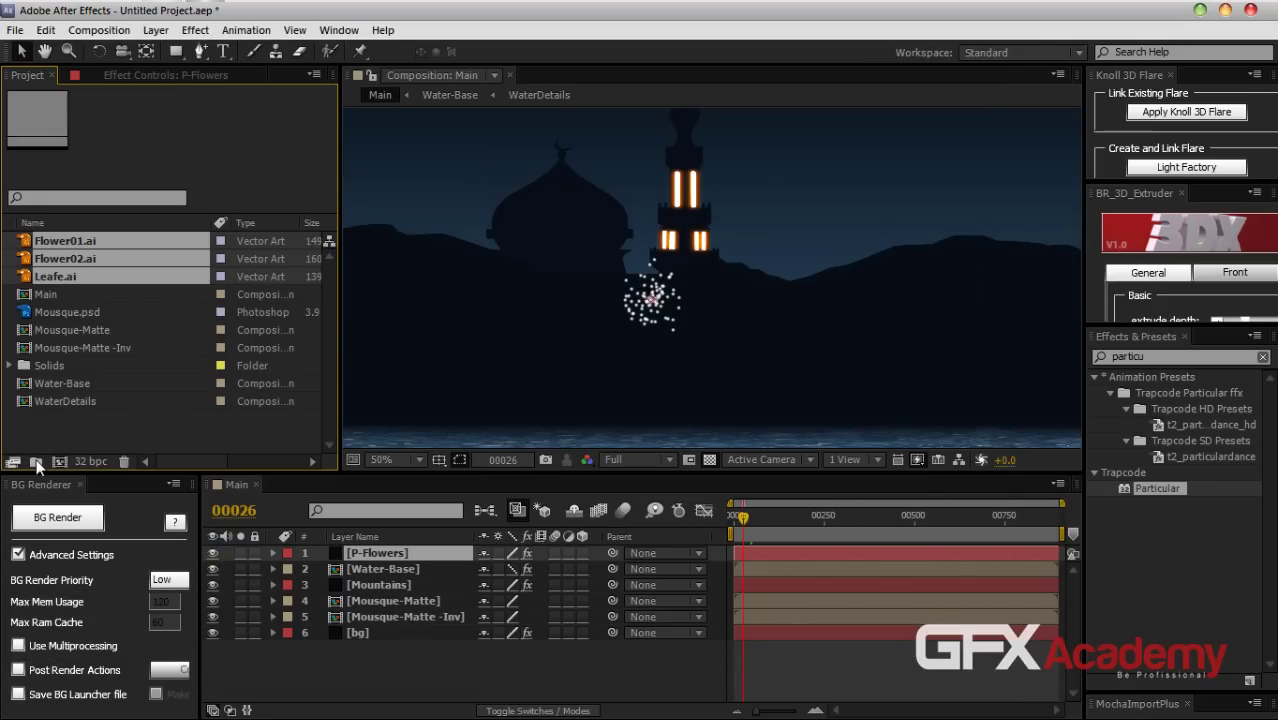
# Create a project folder named Ai and move Flower01.ai, Flower02.ai and Leafe.ai into it
pyautogui.click(35, 461)
pyautogui.write('A')
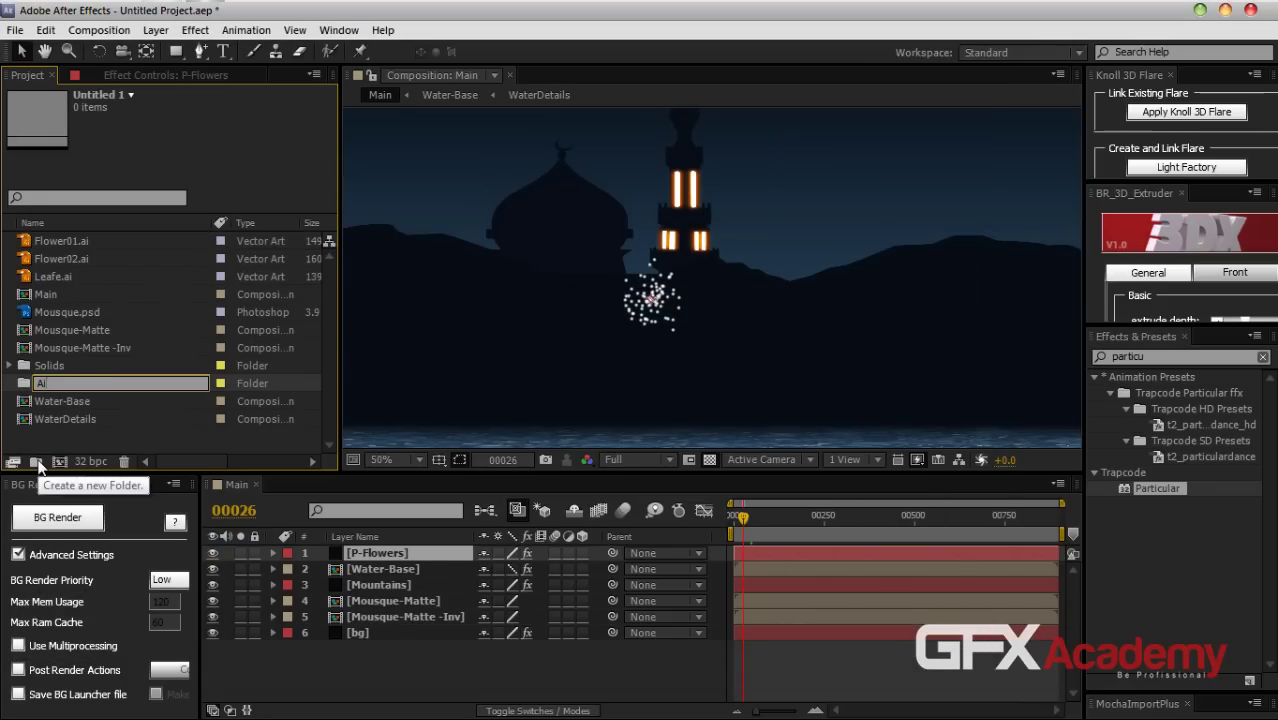
pyautogui.write('i')
pyautogui.press('Return')
pyautogui.click(70, 294)
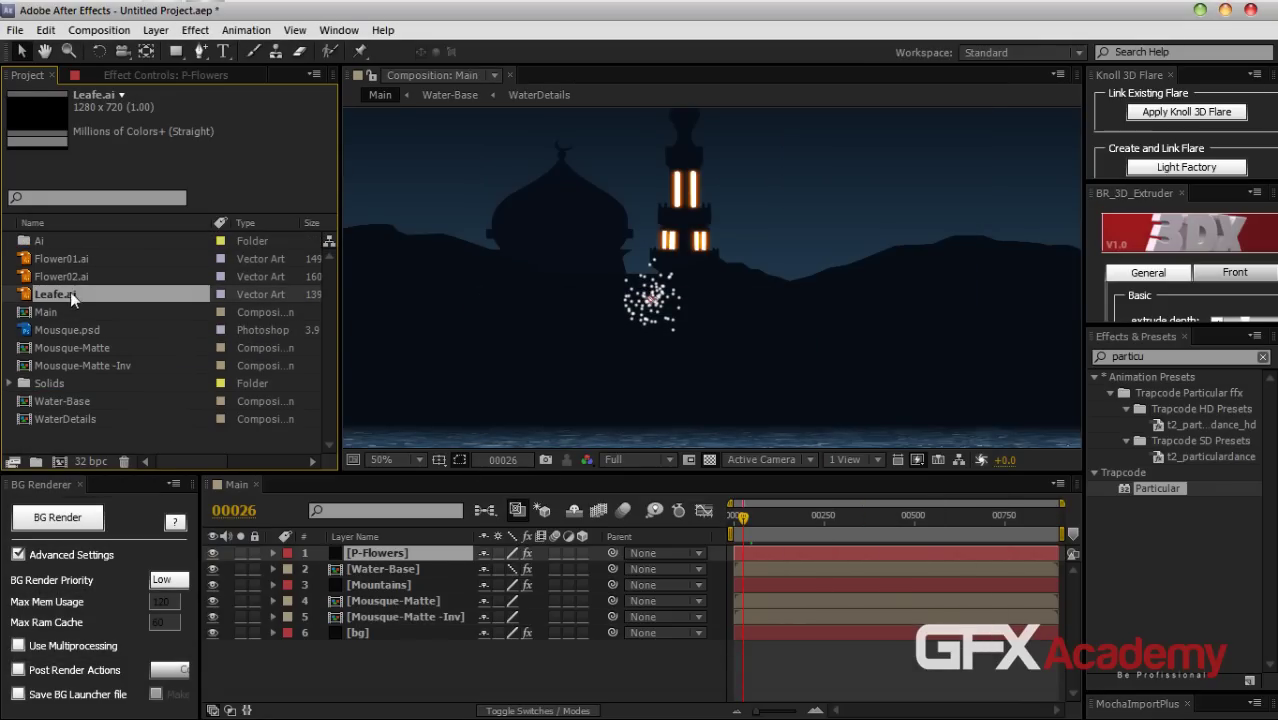
pyautogui.keyDown('shift'); pyautogui.click(48, 258); pyautogui.keyUp('shift')
pyautogui.moveTo(44, 266); pyautogui.dragTo(48, 238)
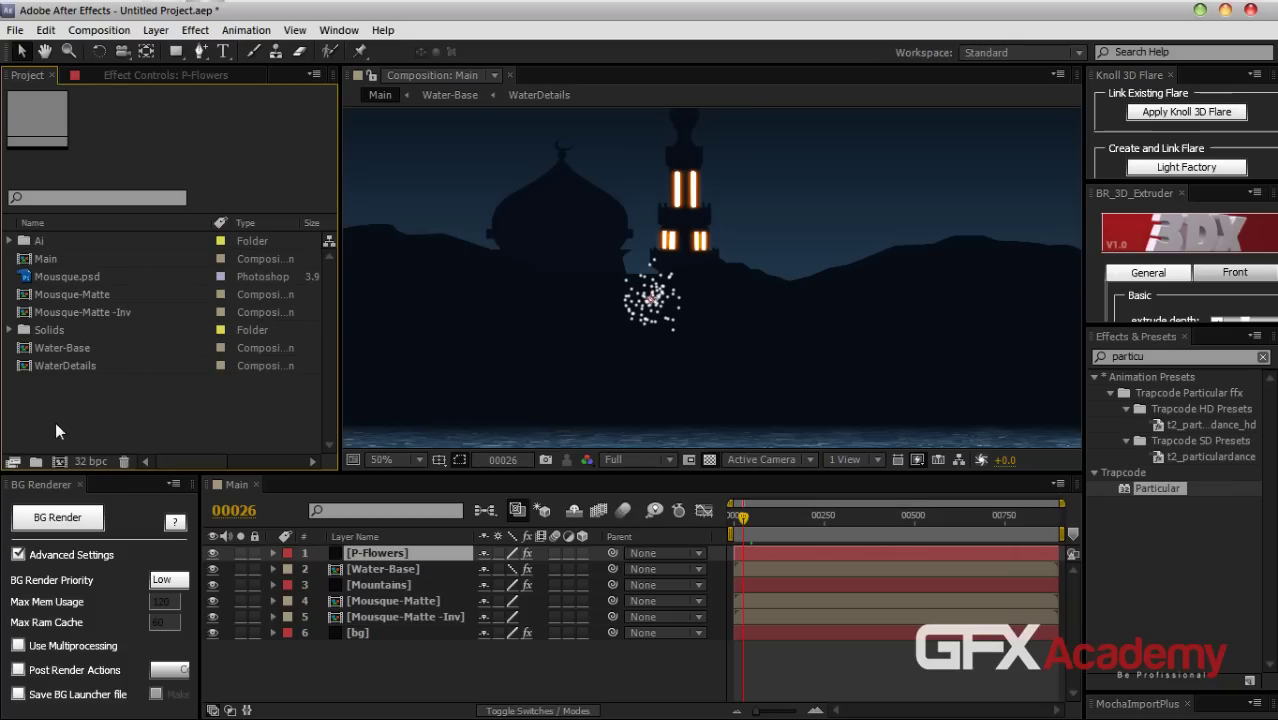
# Create a project folder named PSD and move Mousque.psd into it
pyautogui.click(36, 462)
pyautogui.write('PSD')
pyautogui.press('Return')
pyautogui.moveTo(58, 275); pyautogui.dragTo(56, 323)
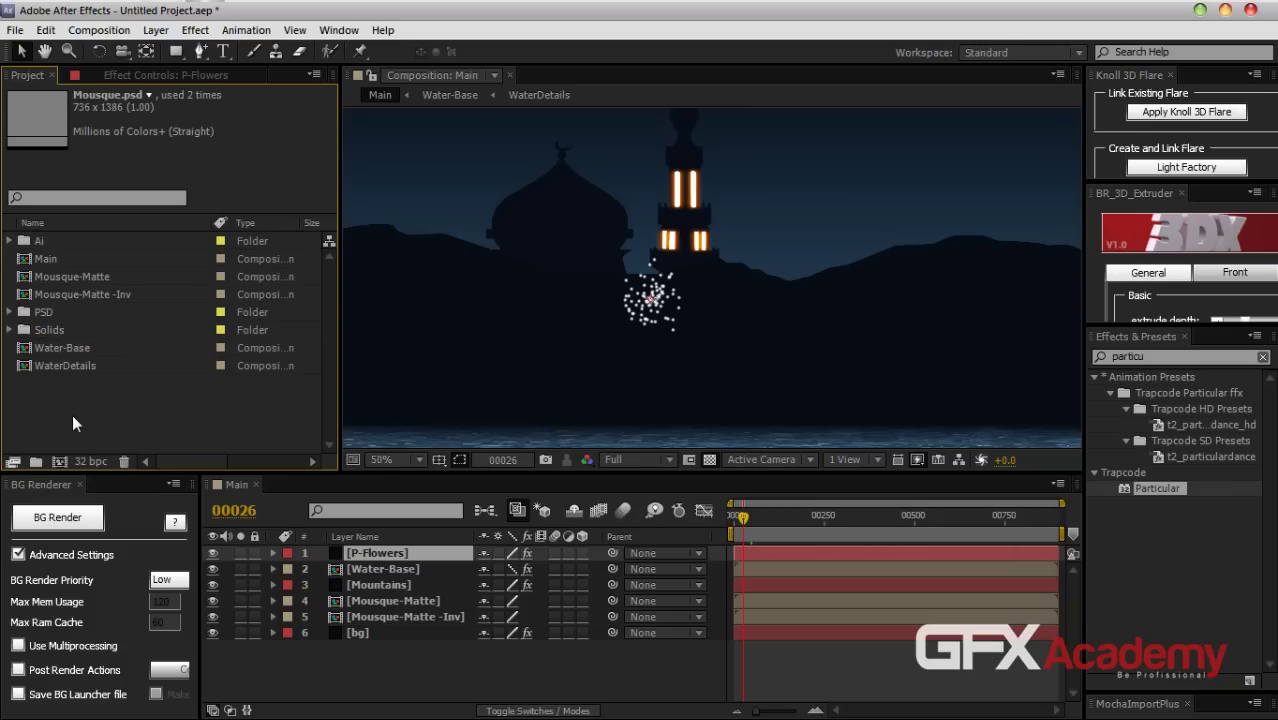
# Move Water-Base, WaterDetails, Mousque-Matte and Mousque-Matte -Inv into a new folder named Comps, and sort the project items by type
pyautogui.click(36, 462)
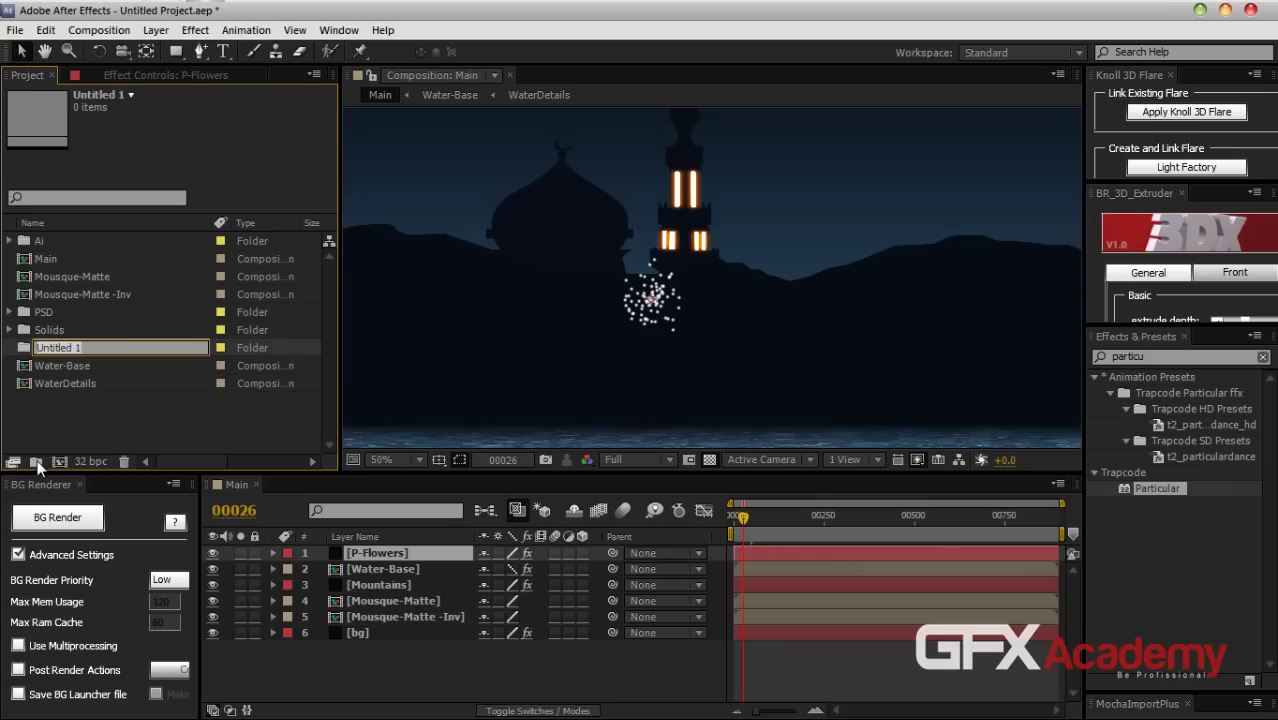
pyautogui.write('Comps')
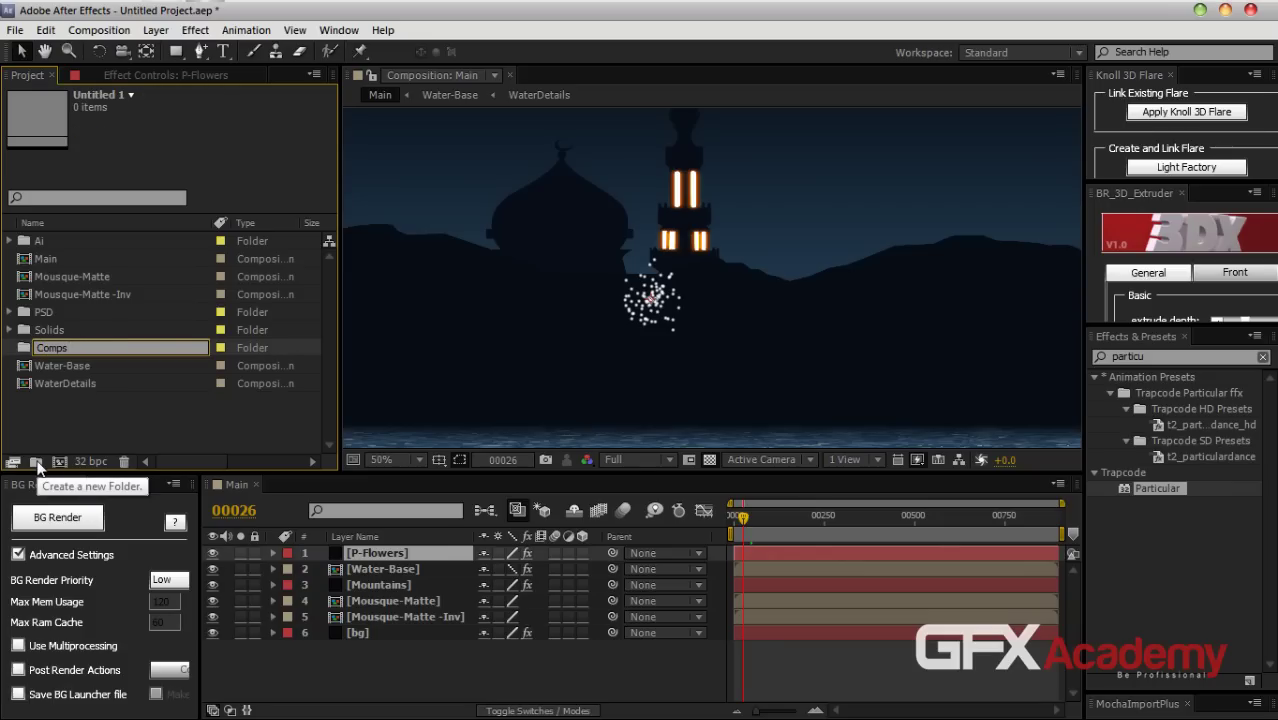
pyautogui.press('Return')
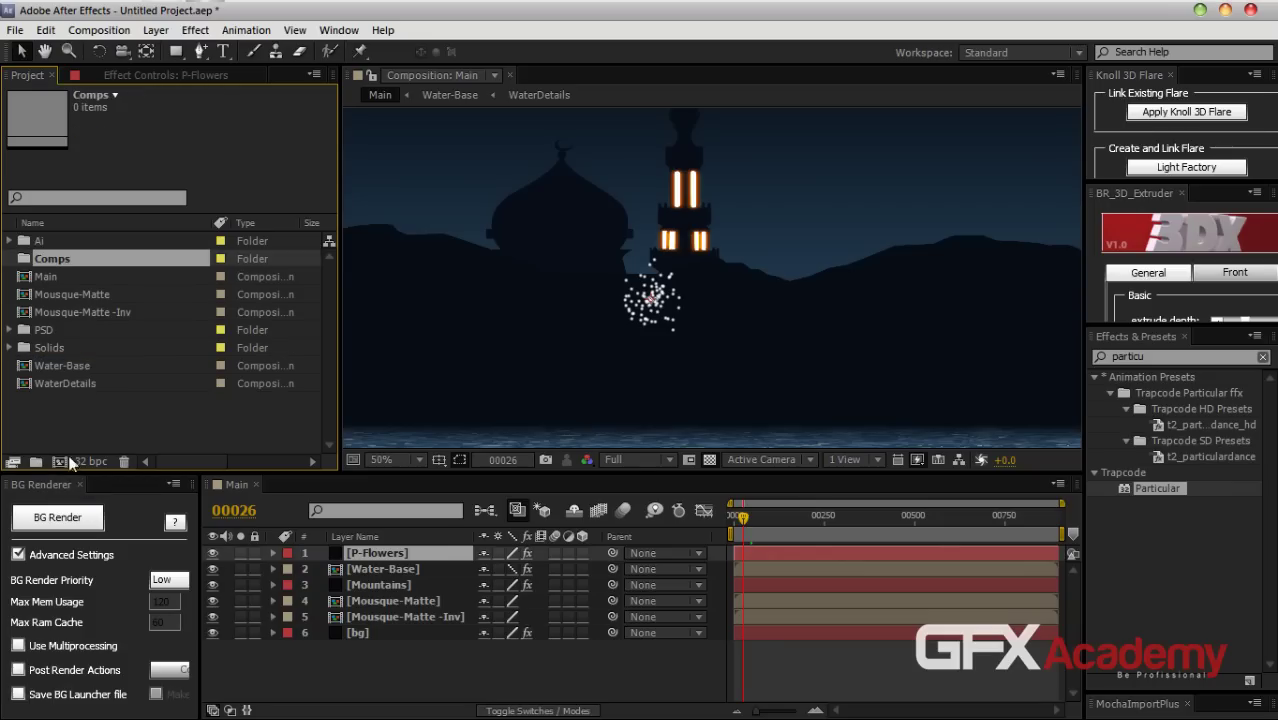
pyautogui.click(82, 385)
pyautogui.keyDown('shift'); pyautogui.click(88, 366); pyautogui.keyUp('shift')
pyautogui.keyDown('ctrl'); pyautogui.click(91, 310); pyautogui.keyUp('ctrl')
pyautogui.keyDown('ctrl'); pyautogui.click(72, 294); pyautogui.keyUp('ctrl')
pyautogui.moveTo(72, 294); pyautogui.dragTo(44, 375)
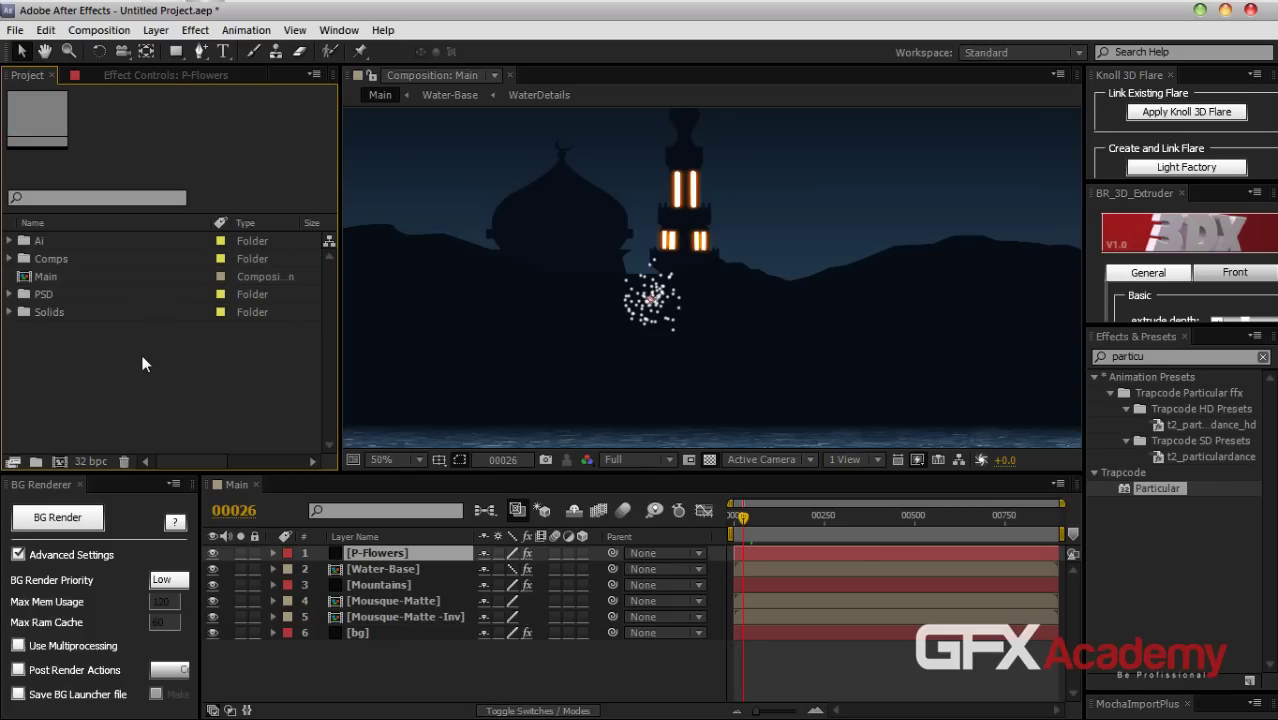
pyautogui.click(259, 223)
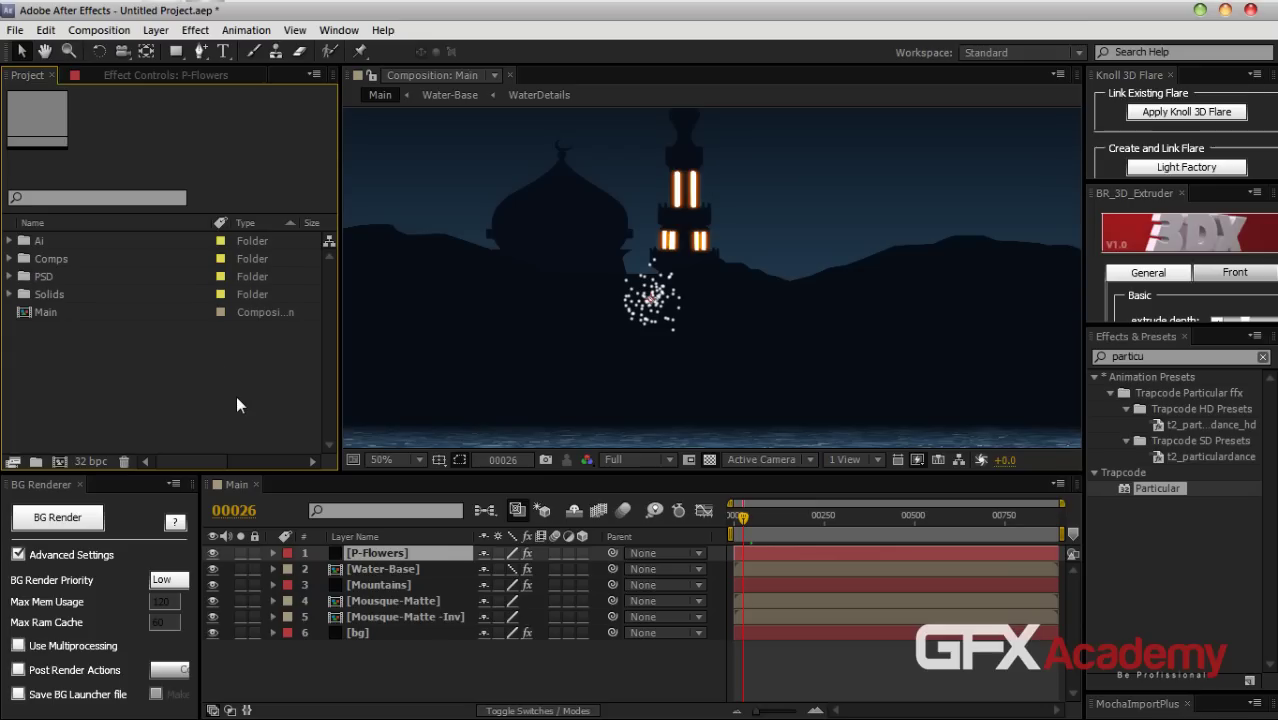
# Examine the imported flower and leaf artwork in the Ai folder, then return to the whole Main composition frame
pyautogui.click(9, 241)
pyautogui.doubleClick(88, 259)
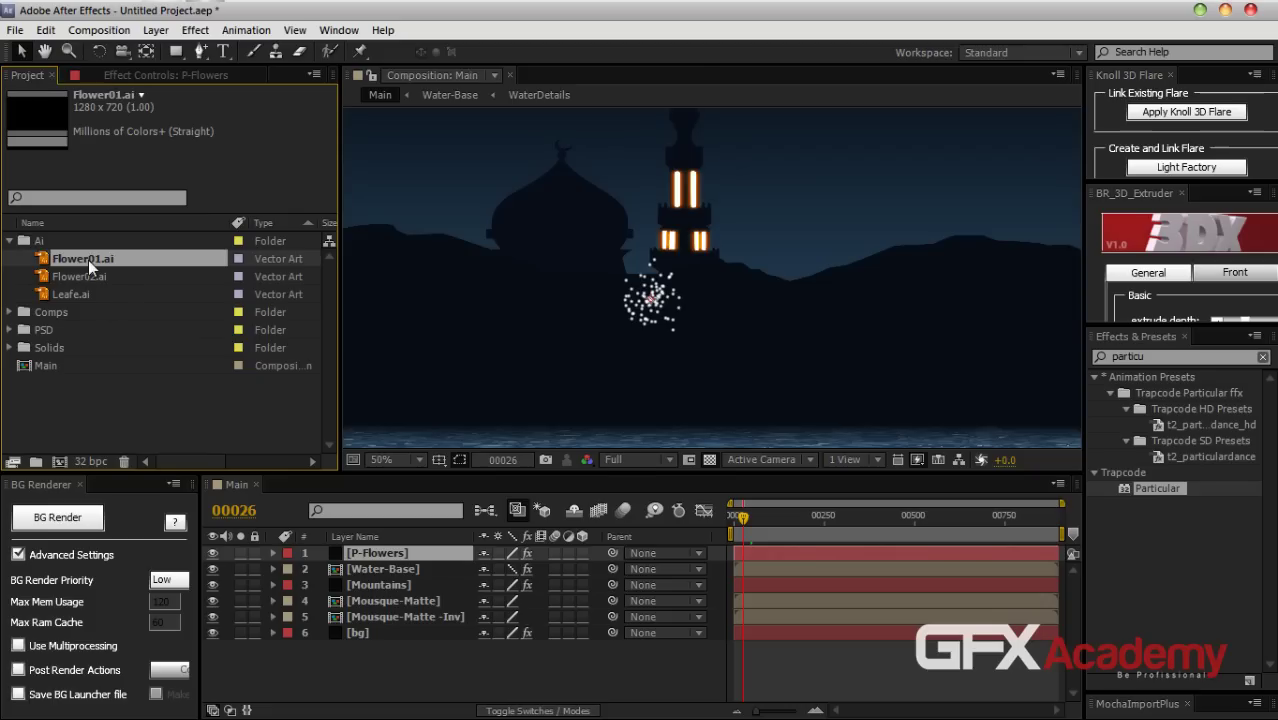
pyautogui.doubleClick(86, 275)
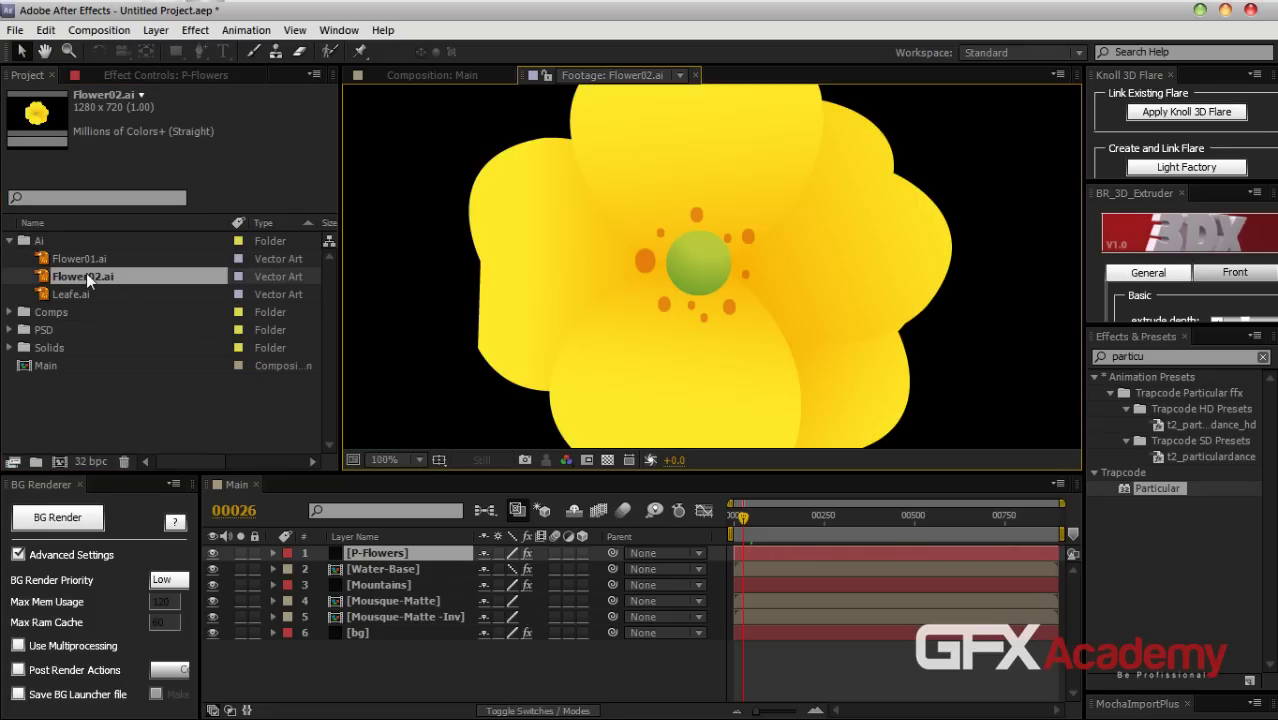
pyautogui.doubleClick(86, 295)
pyautogui.doubleClick(81, 277)
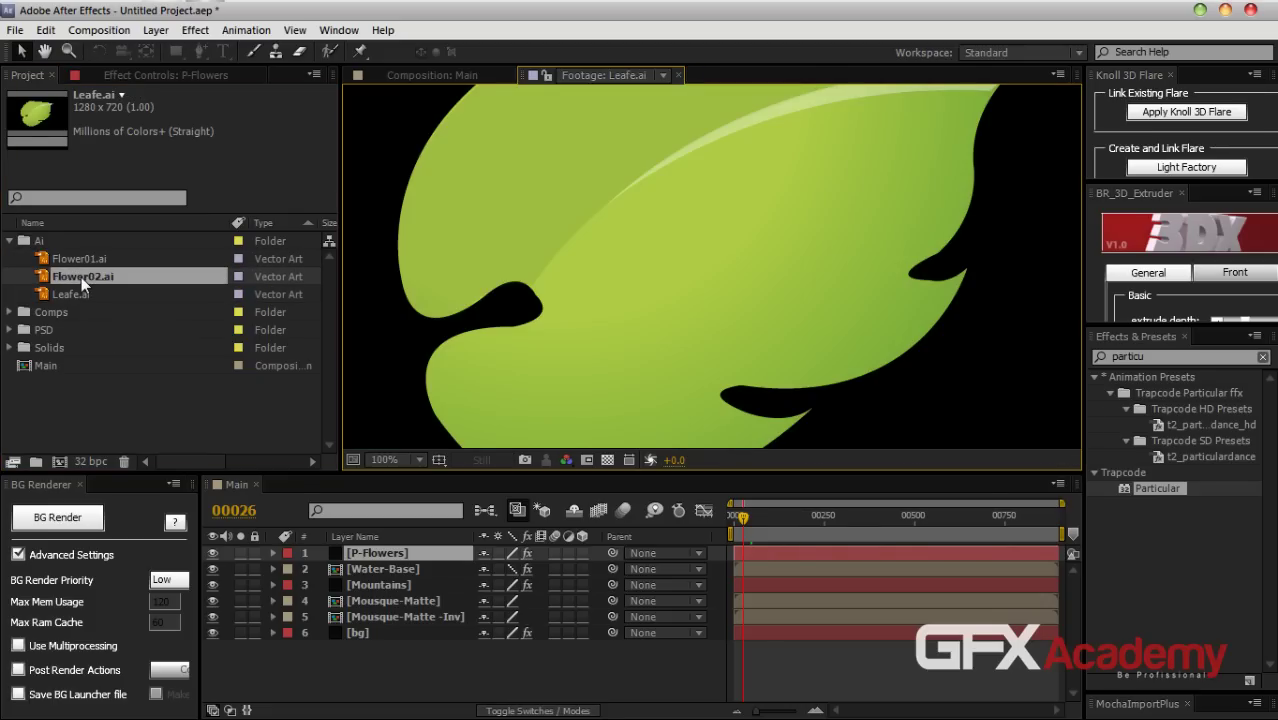
pyautogui.scroll(-2, 756, 322)
pyautogui.scroll(2, 749, 321)
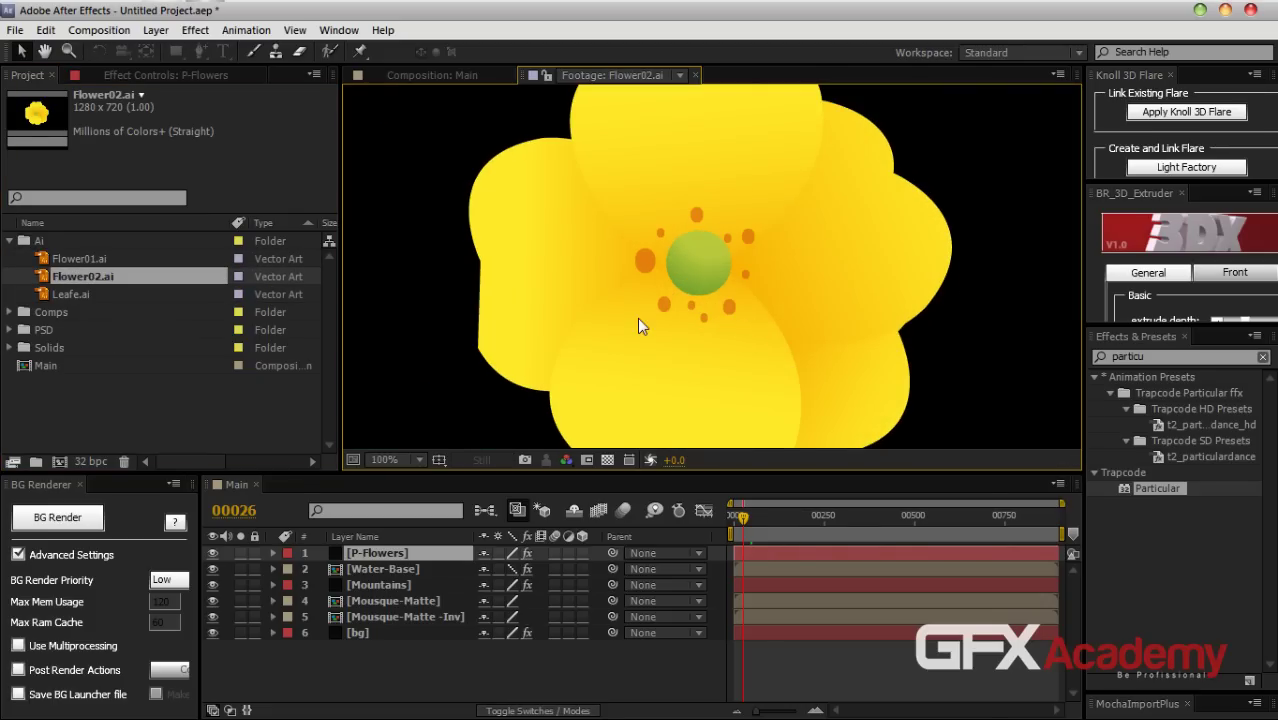
pyautogui.click(696, 75)
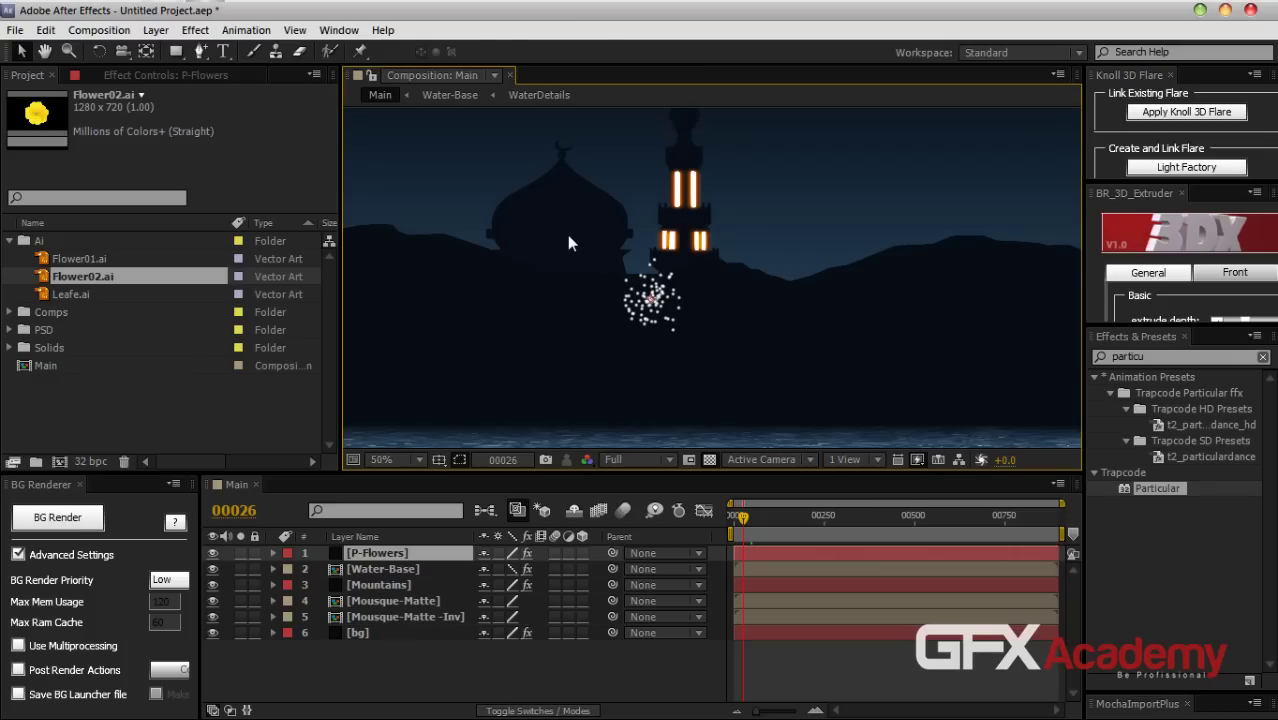
pyautogui.click(70, 259)
pyautogui.click(70, 292)
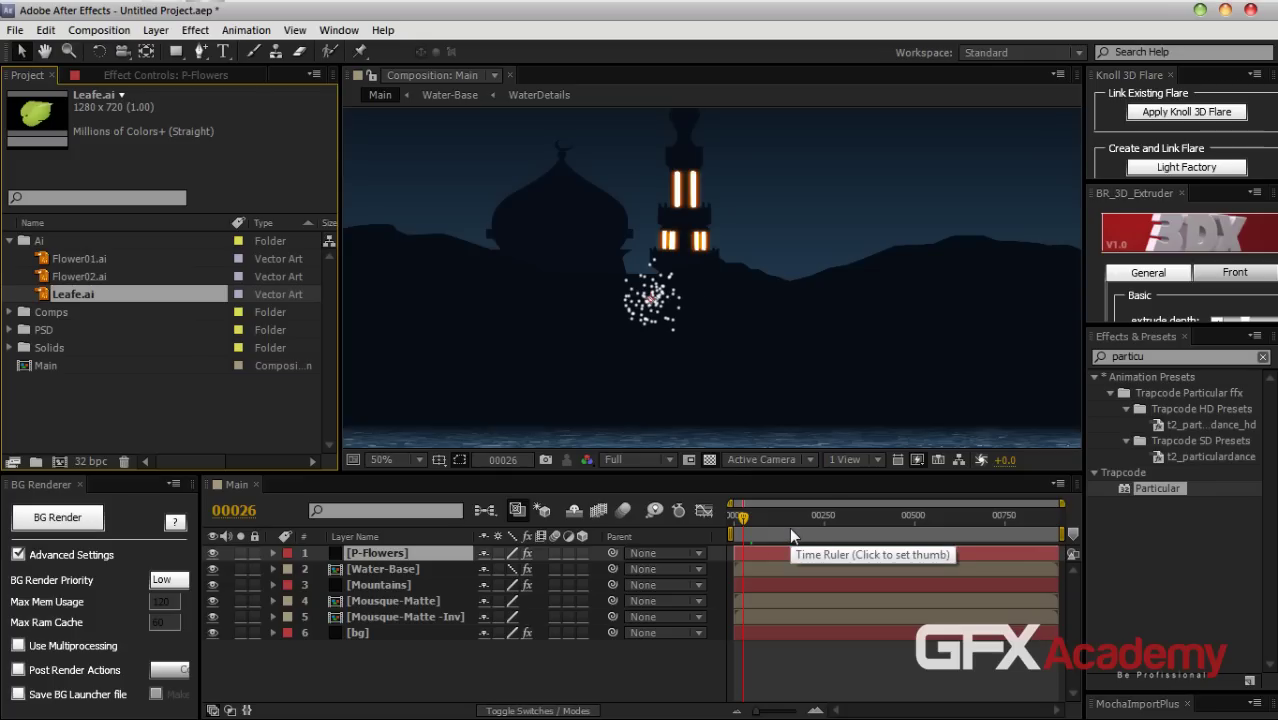
pyautogui.scroll(-2, 731, 398)
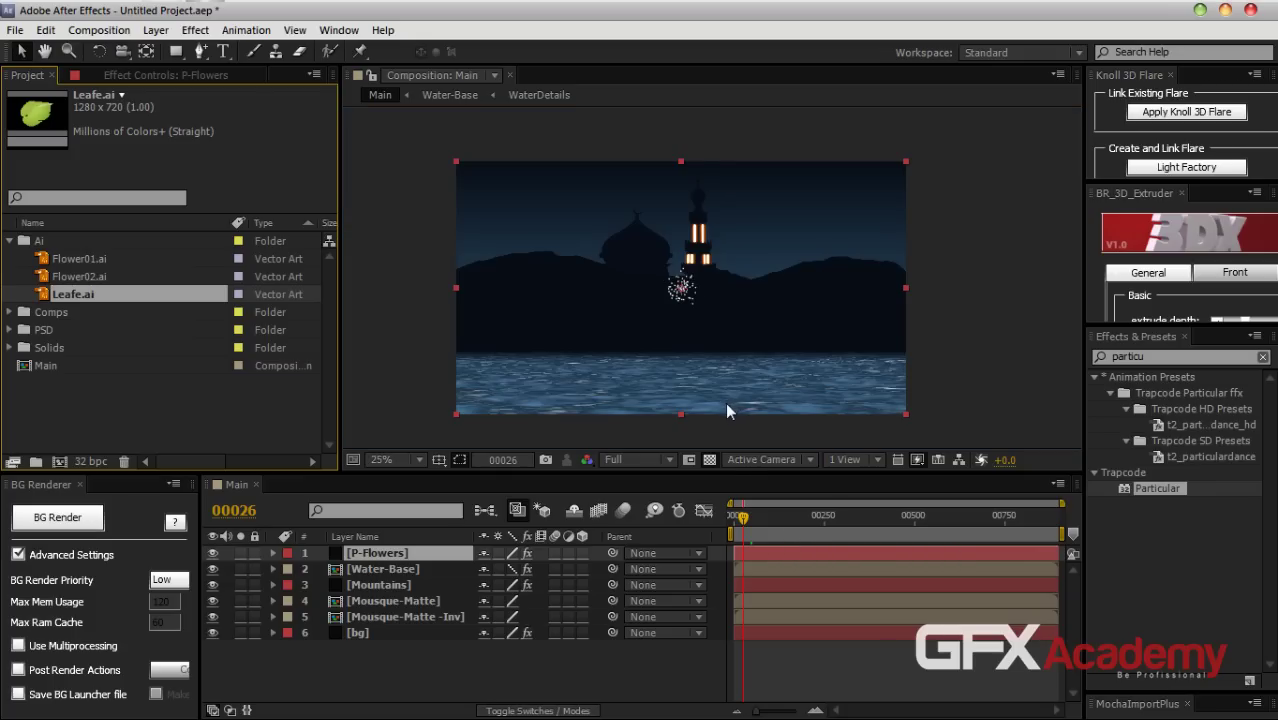
# Create a 200 x 200 px composition named Flowers
pyautogui.click(99, 30)
pyautogui.click(130, 51)
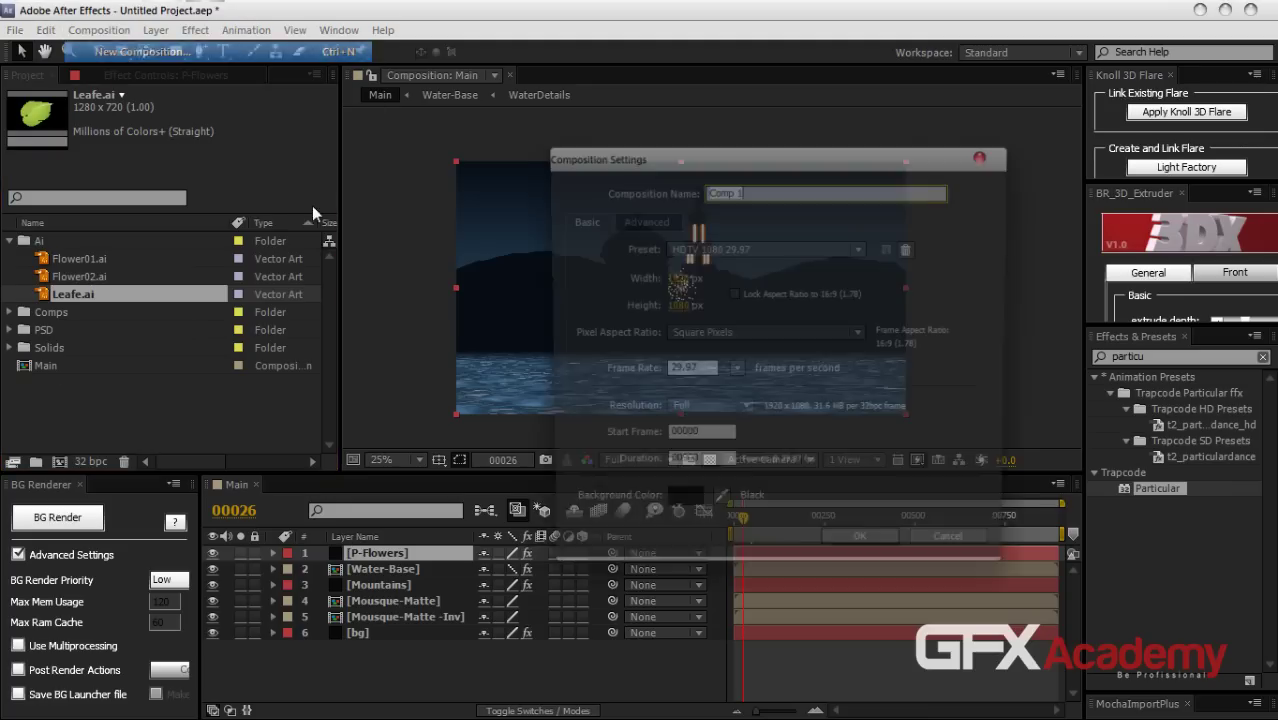
pyautogui.click(678, 280)
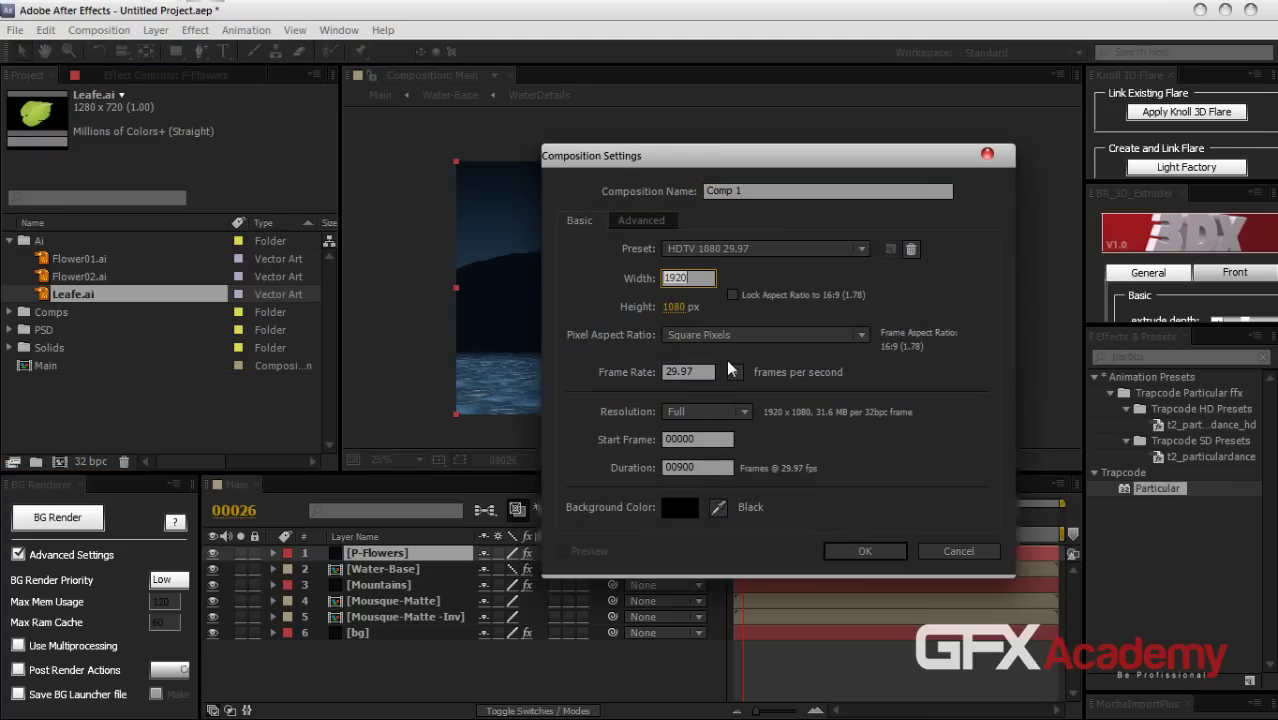
pyautogui.write('200')
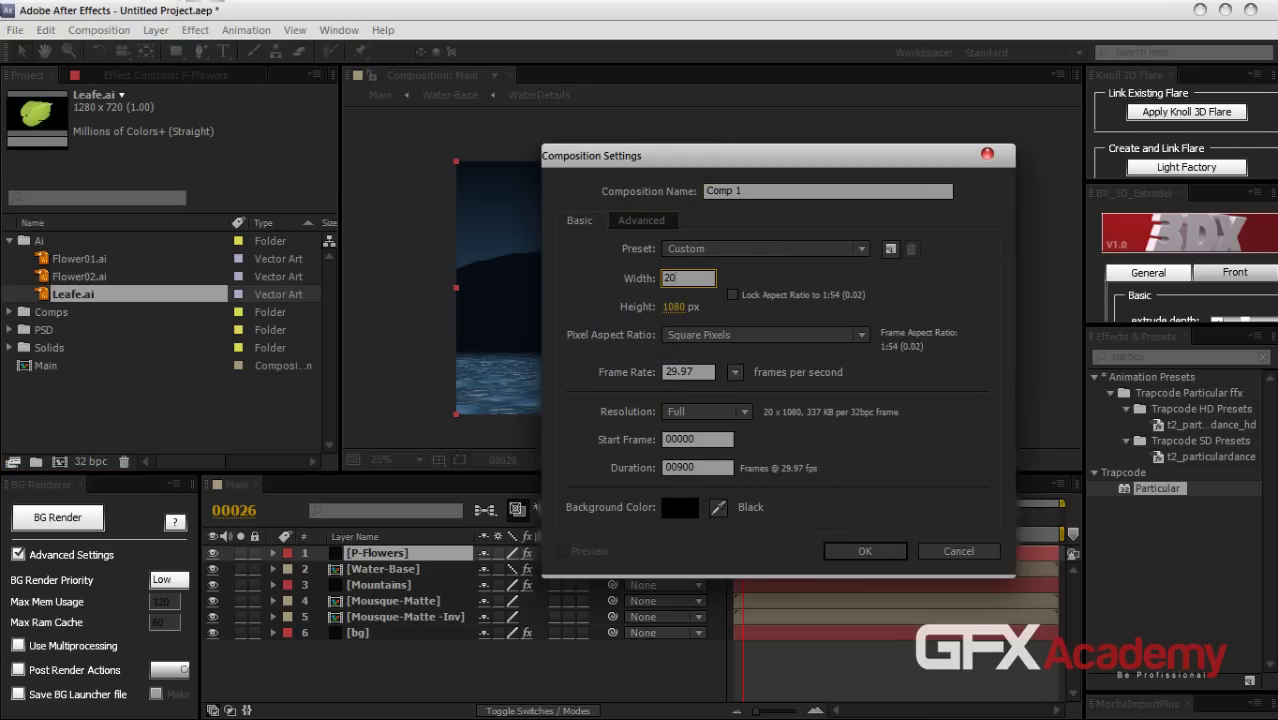
pyautogui.press('Tab')
pyautogui.write('200')
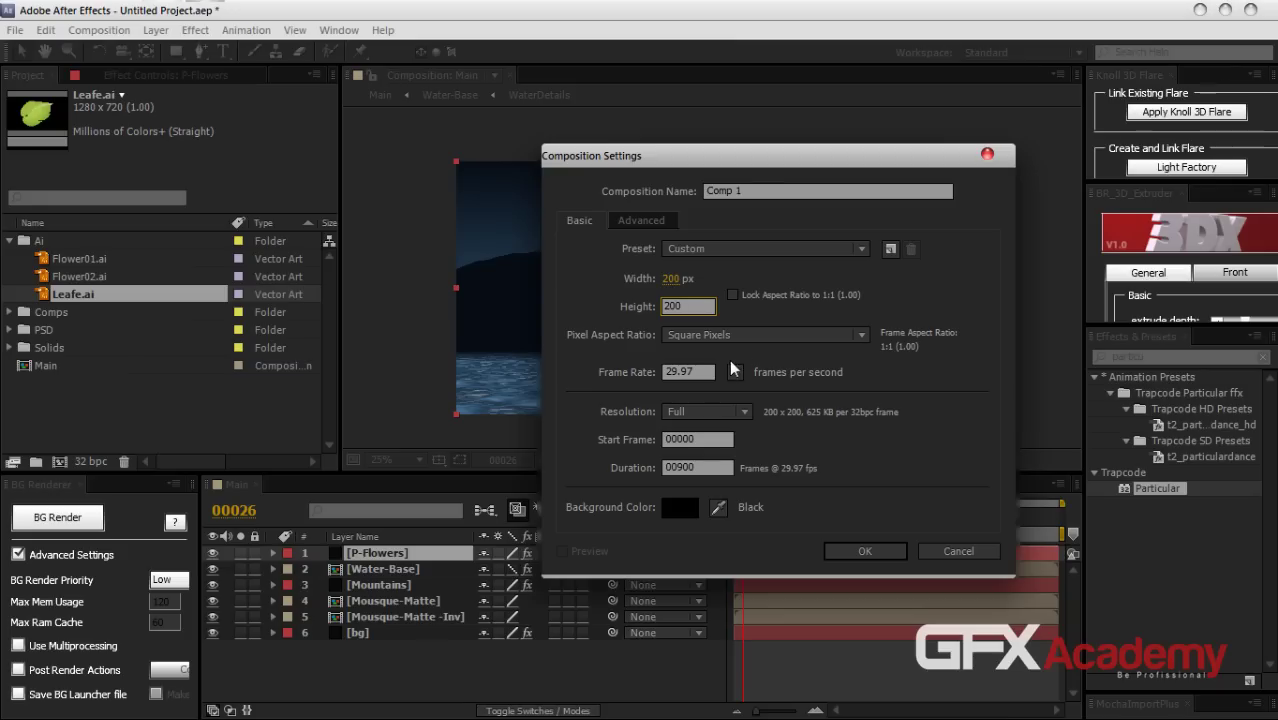
pyautogui.moveTo(752, 194); pyautogui.dragTo(690, 202)
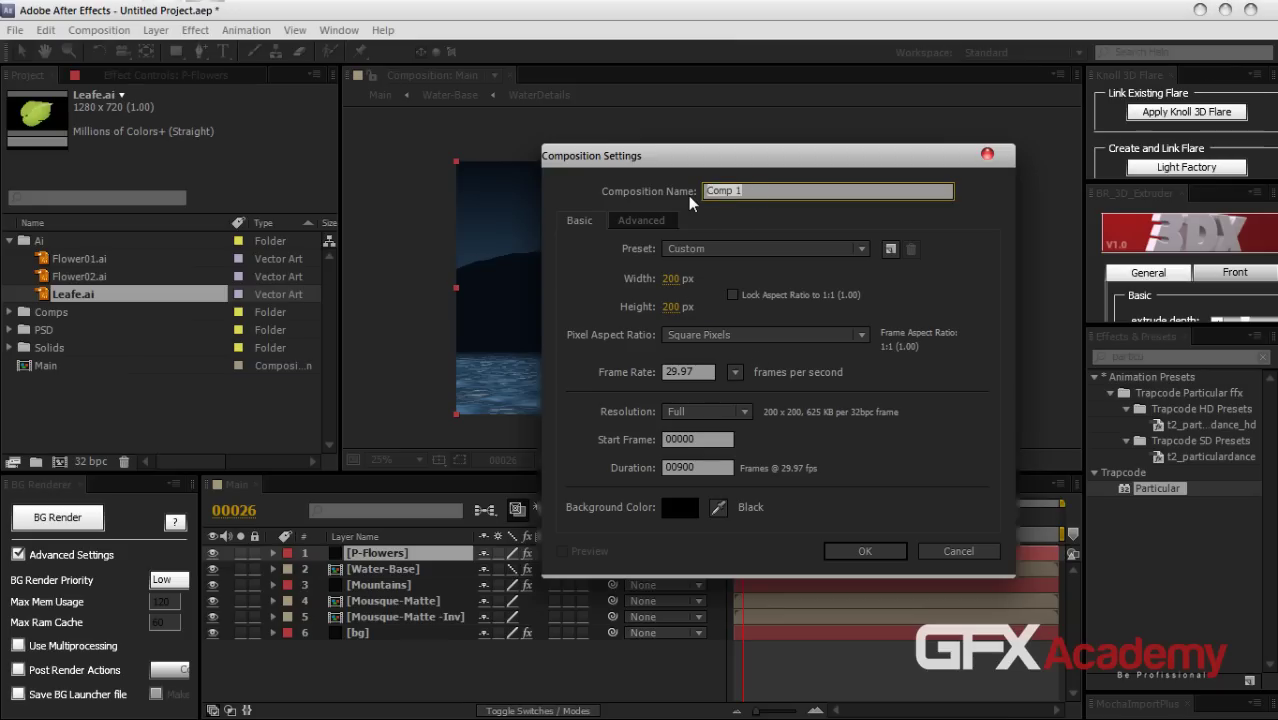
pyautogui.write('F')
pyautogui.write('wers')
pyautogui.press('Return')
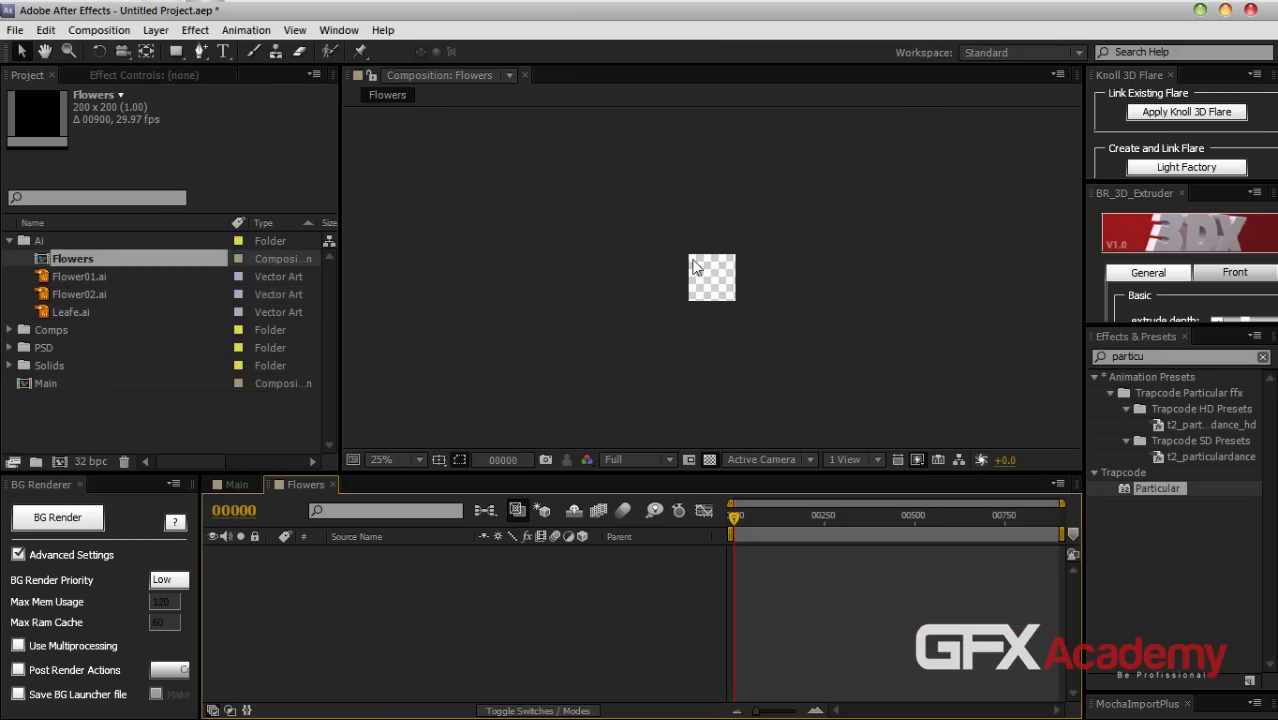
# Add Flower01.ai, Flower02.ai and Leafe.ai as layers to the Flowers composition
pyautogui.press('.')
pyautogui.press('.')
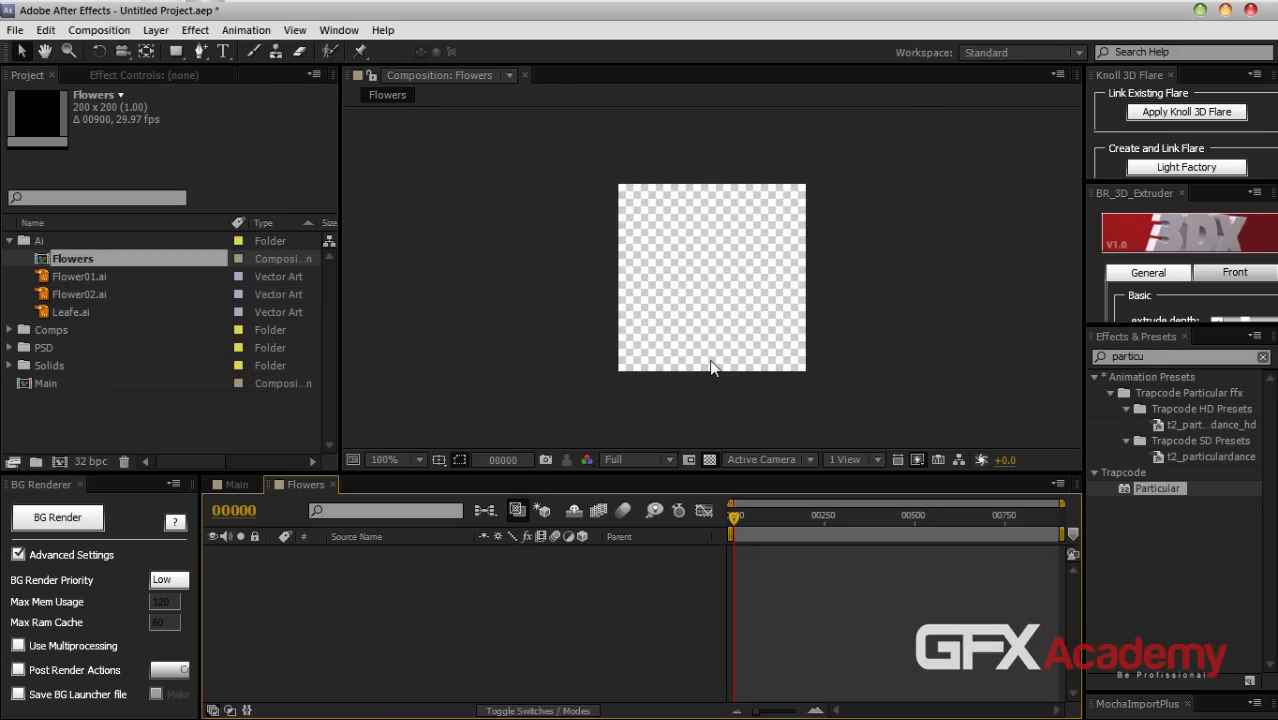
pyautogui.click(93, 277)
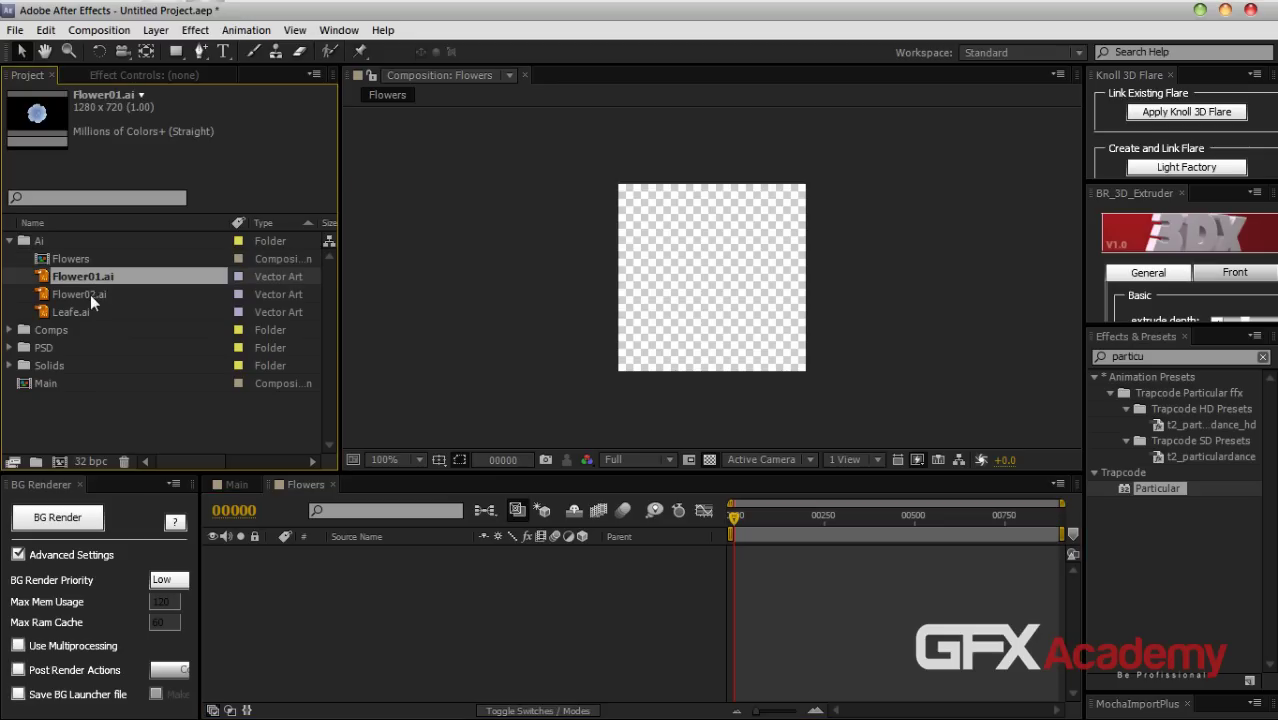
pyautogui.keyDown('shift'); pyautogui.click(90, 294); pyautogui.keyUp('shift')
pyautogui.keyDown('shift'); pyautogui.click(78, 313); pyautogui.keyUp('shift')
pyautogui.moveTo(78, 313); pyautogui.dragTo(325, 643)
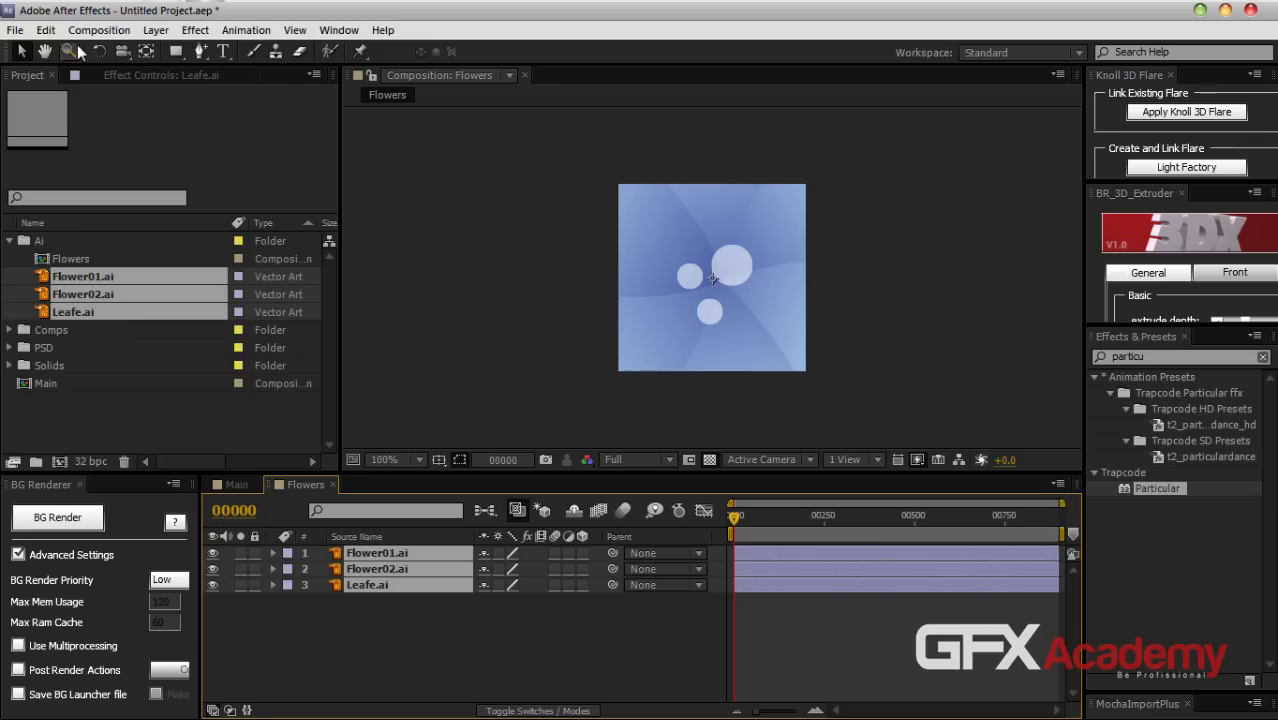
# Set the Flowers composition's duration to 30 frames in its composition settings
pyautogui.click(99, 30)
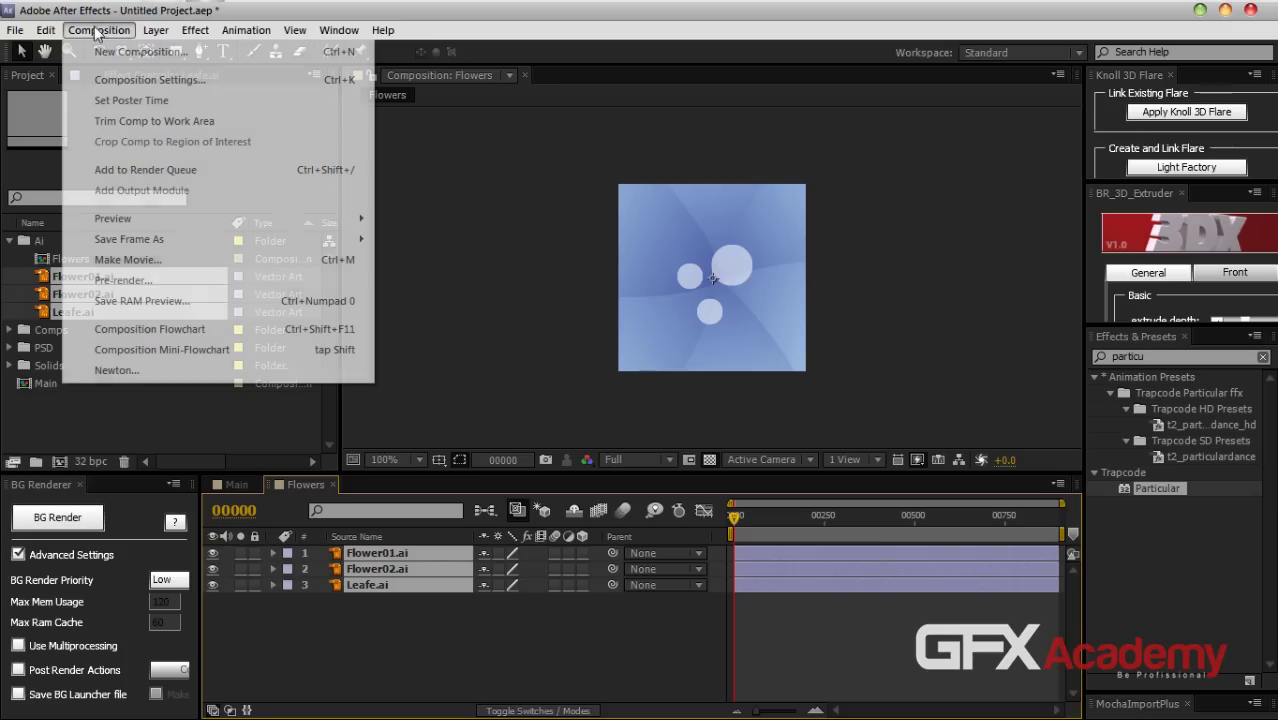
pyautogui.click(117, 79)
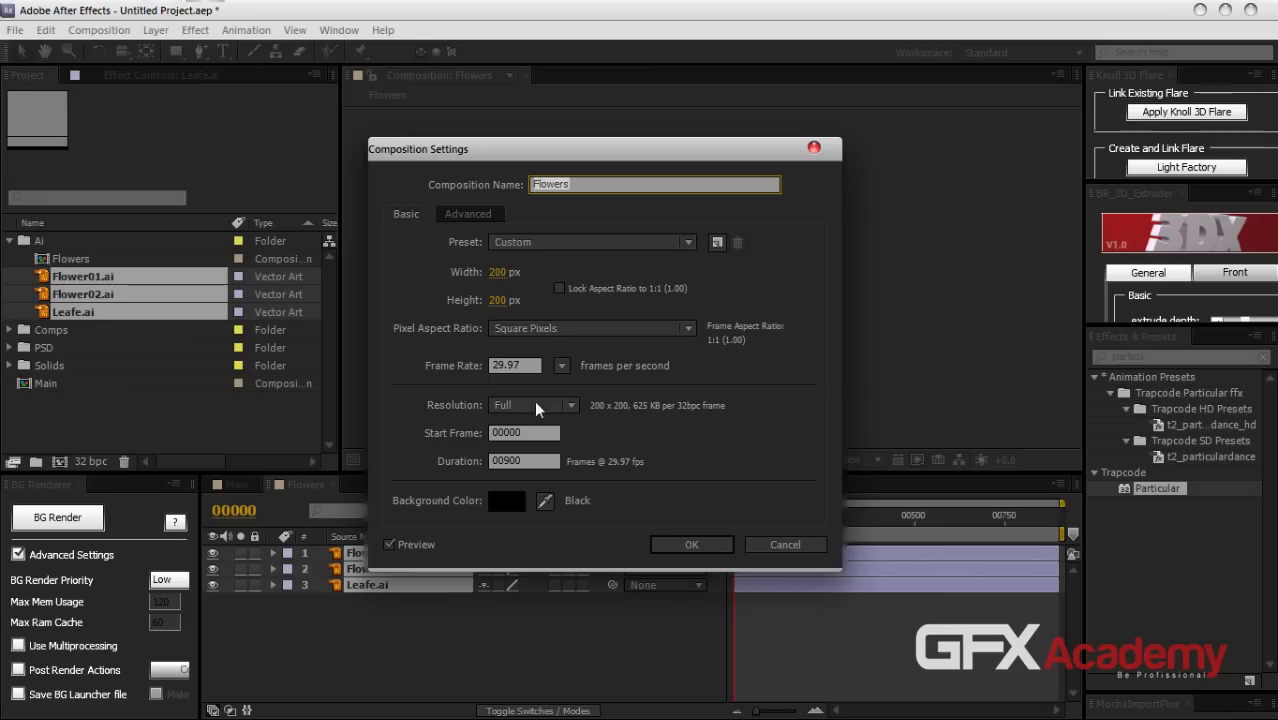
pyautogui.click(493, 461)
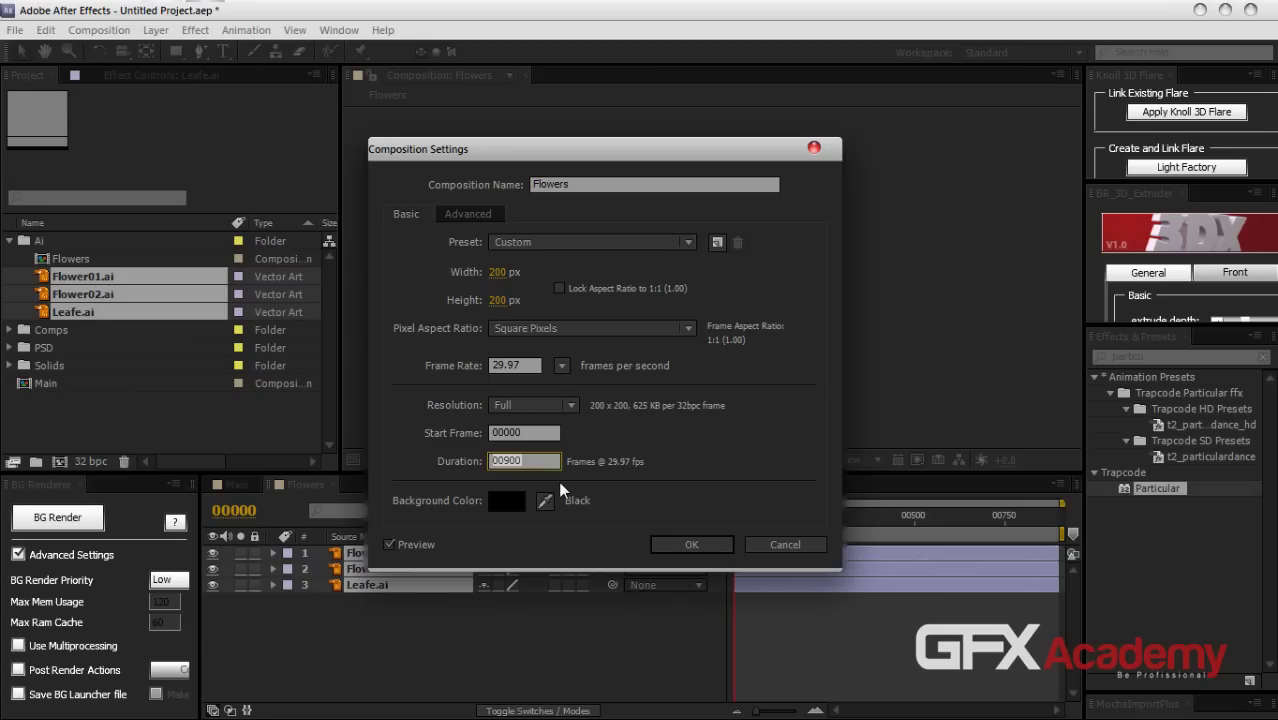
pyautogui.press('Delete')
pyautogui.press('Delete')
pyautogui.press('Delete')
pyautogui.press('Delete')
pyautogui.press('Delete')
pyautogui.write('30')
pyautogui.doubleClick(521, 457)
pyautogui.click(674, 540)
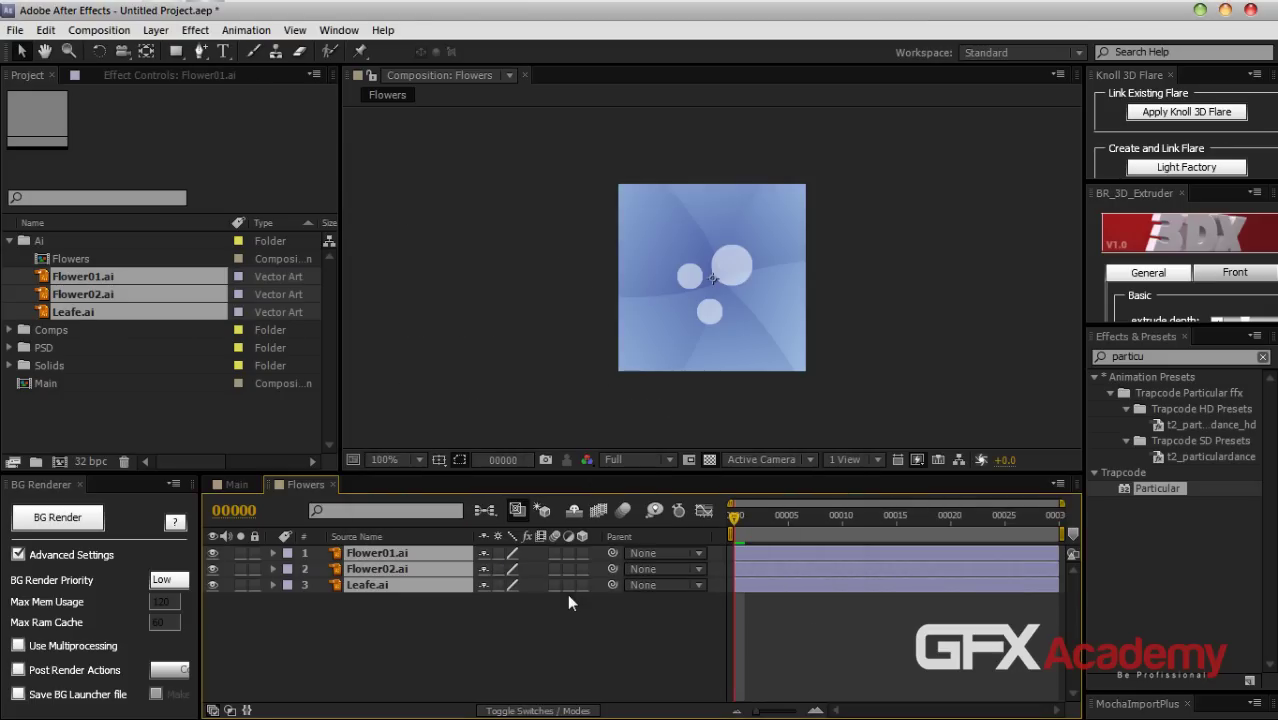
# Select the Flower01.ai, Flower02.ai and Leafe.ai layers and fit them to the Flowers composition's frame
pyautogui.moveTo(431, 611); pyautogui.dragTo(368, 555)
pyautogui.scroll(-4, 534, 319)
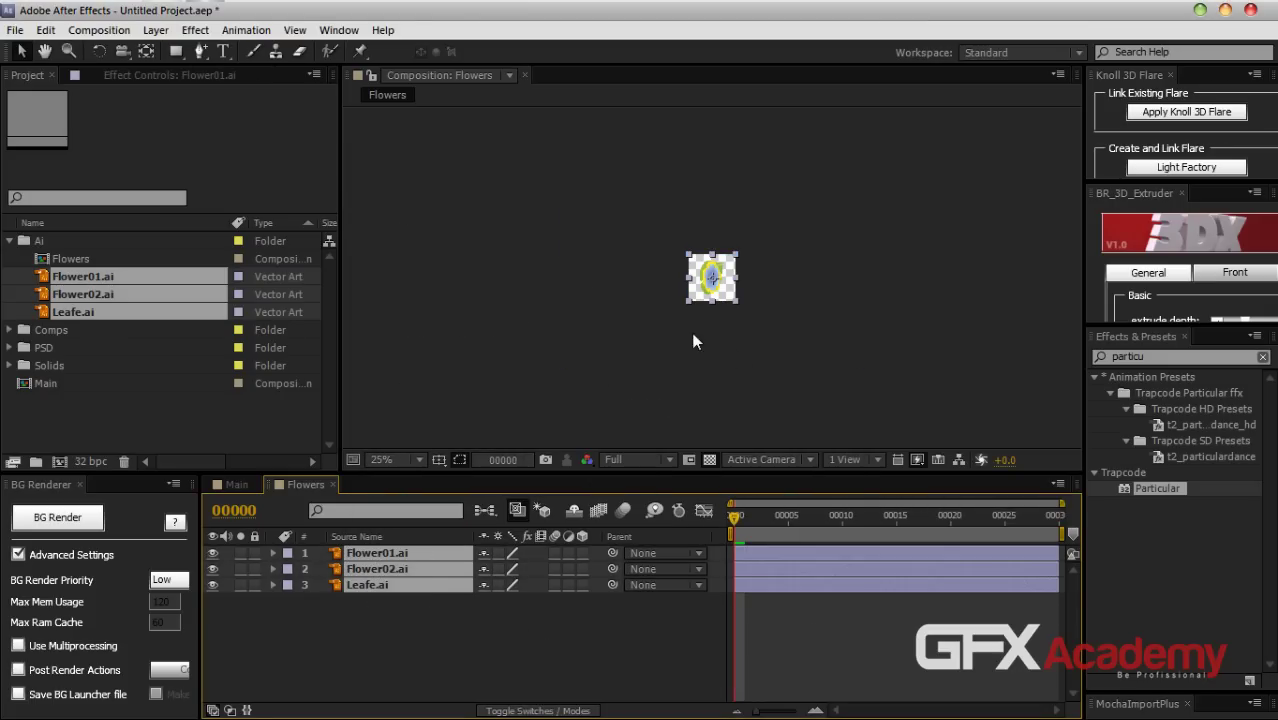
pyautogui.scroll(4, 698, 338)
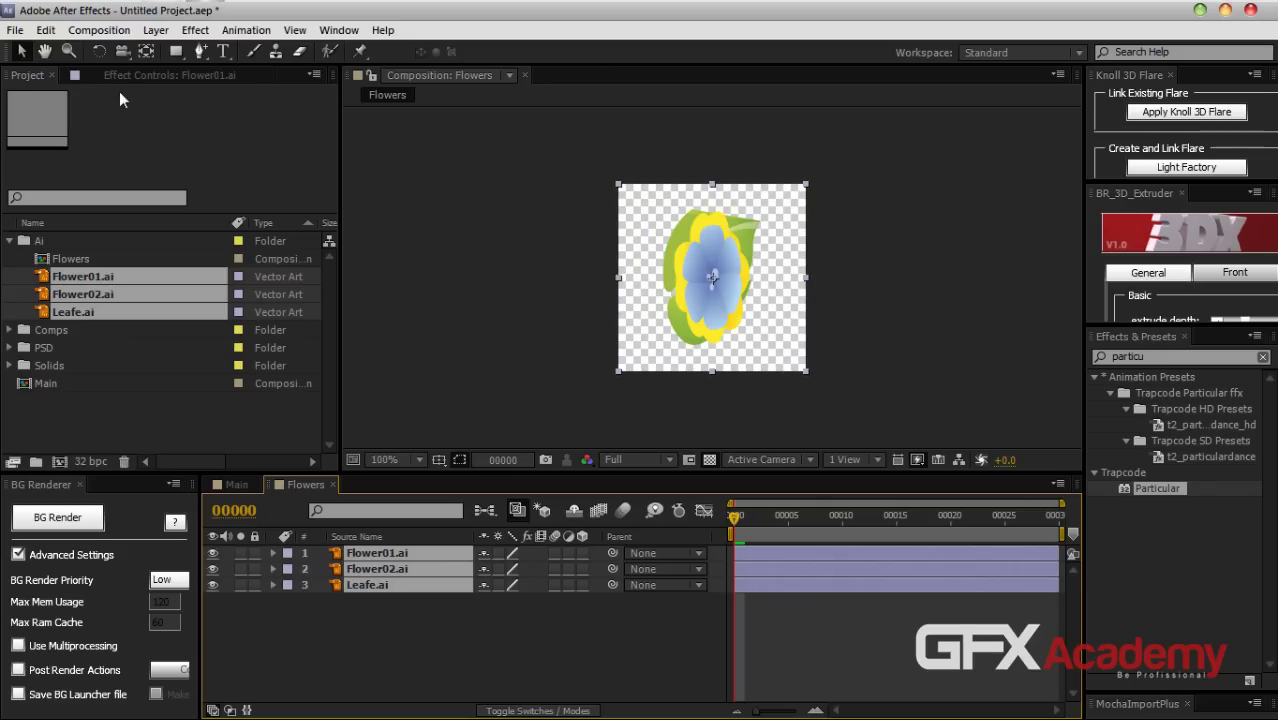
pyautogui.press('F3')
pyautogui.hotkey('ctrl', '0')
pyautogui.click(101, 411)
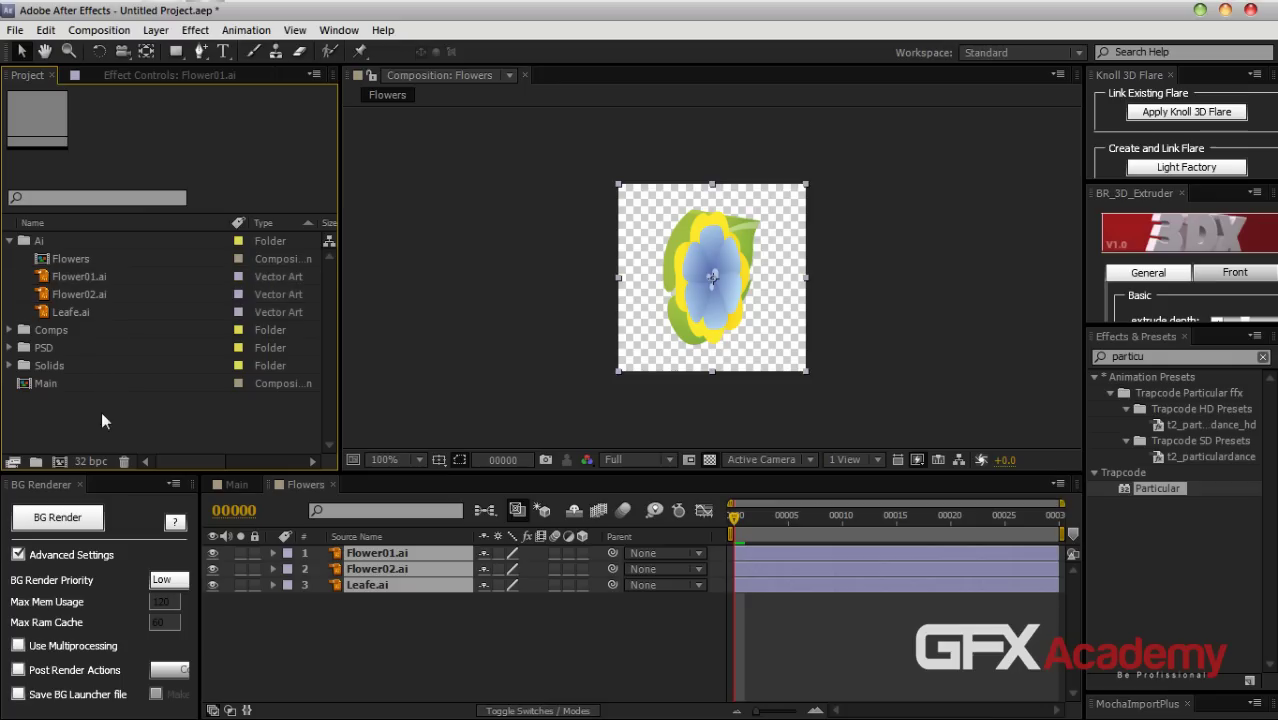
pyautogui.click(103, 281)
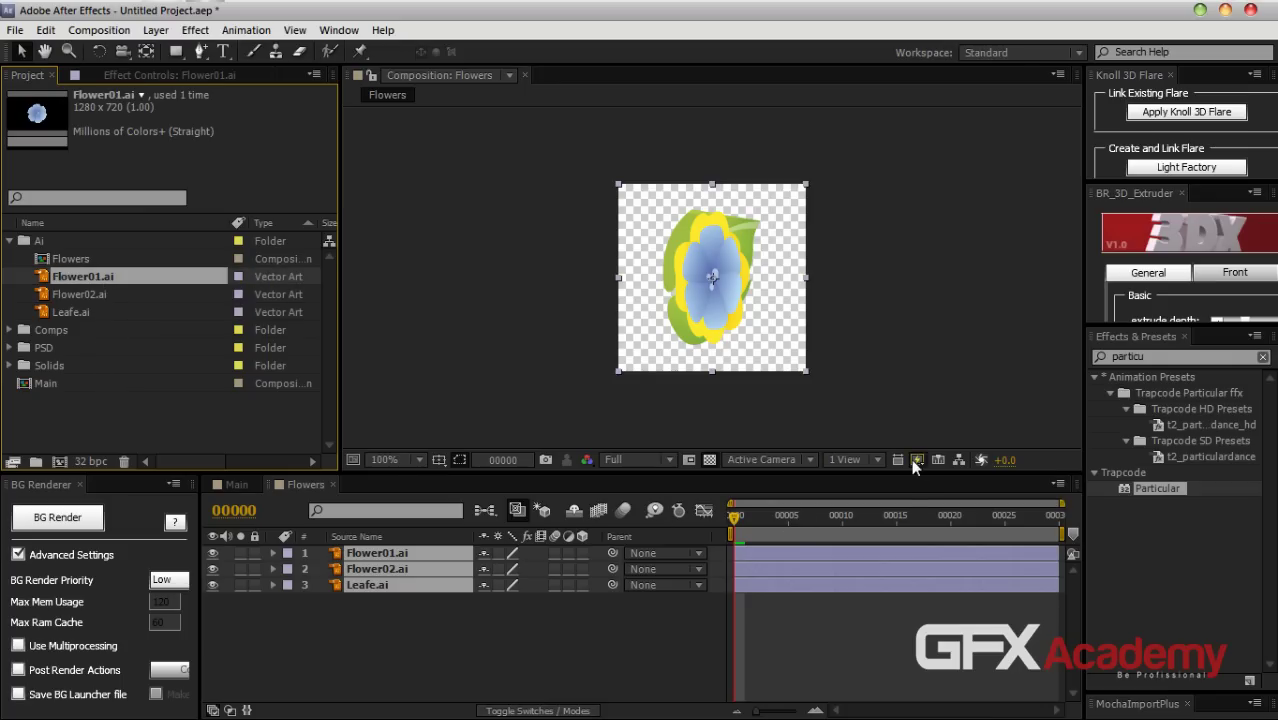
pyautogui.click(414, 633)
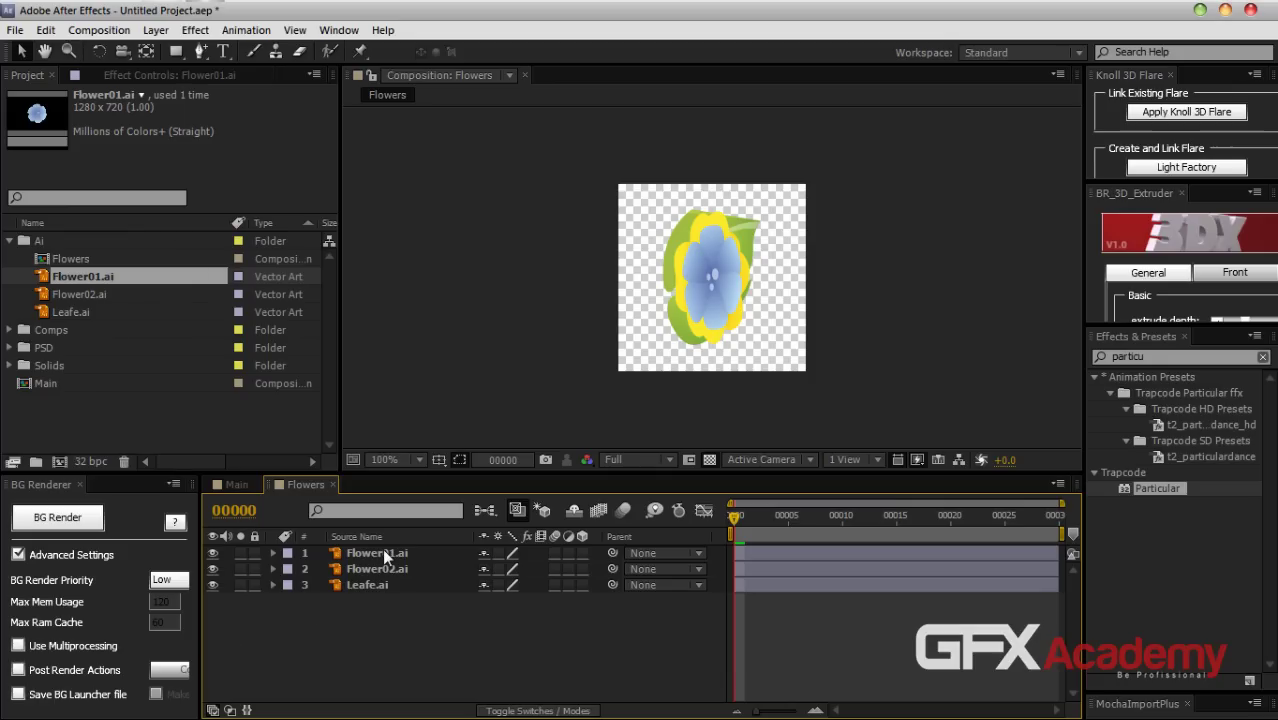
pyautogui.click(381, 587)
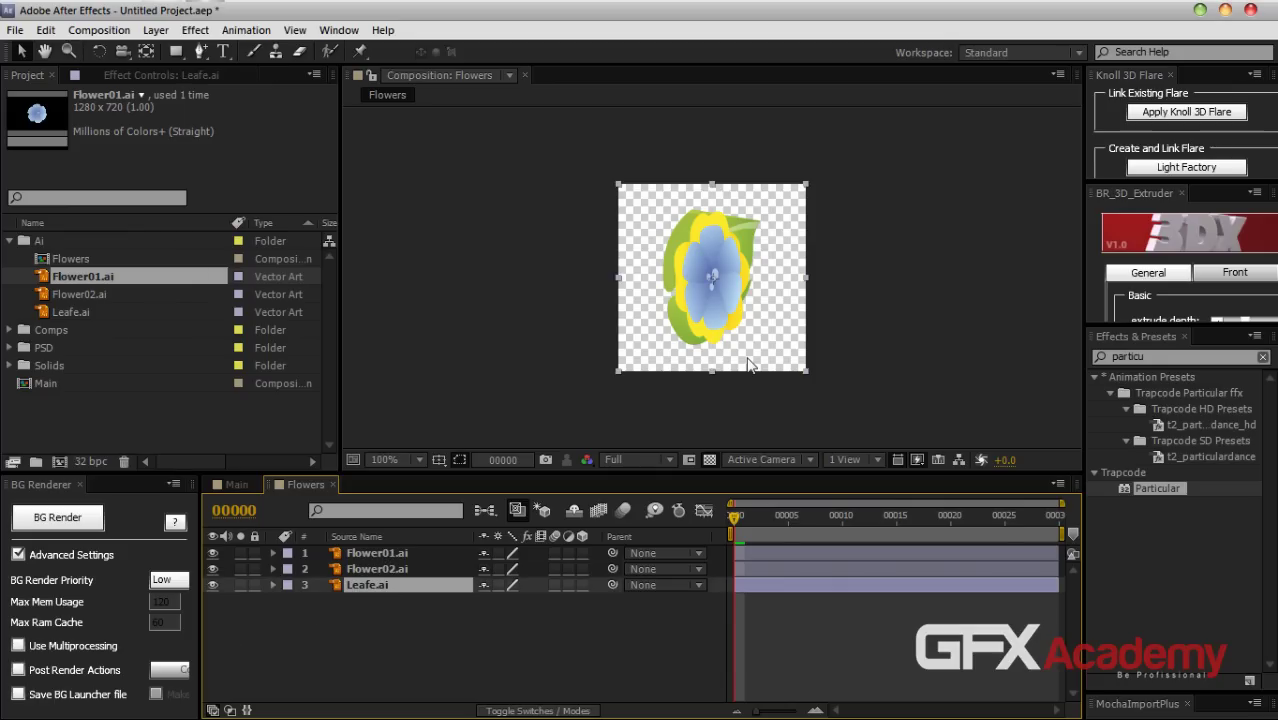
pyautogui.click(468, 634)
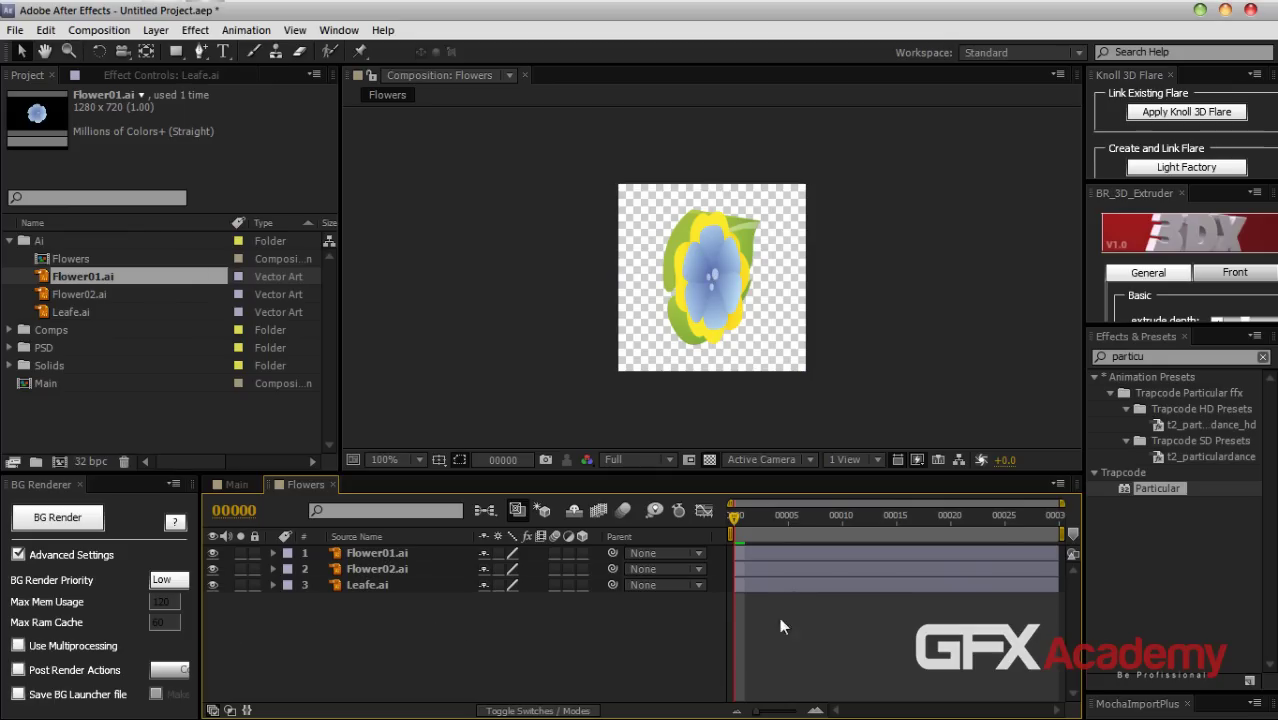
# Trim the Flower01.ai layer so that it ends exactly at frame 10
pyautogui.moveTo(735, 527); pyautogui.dragTo(688, 523)
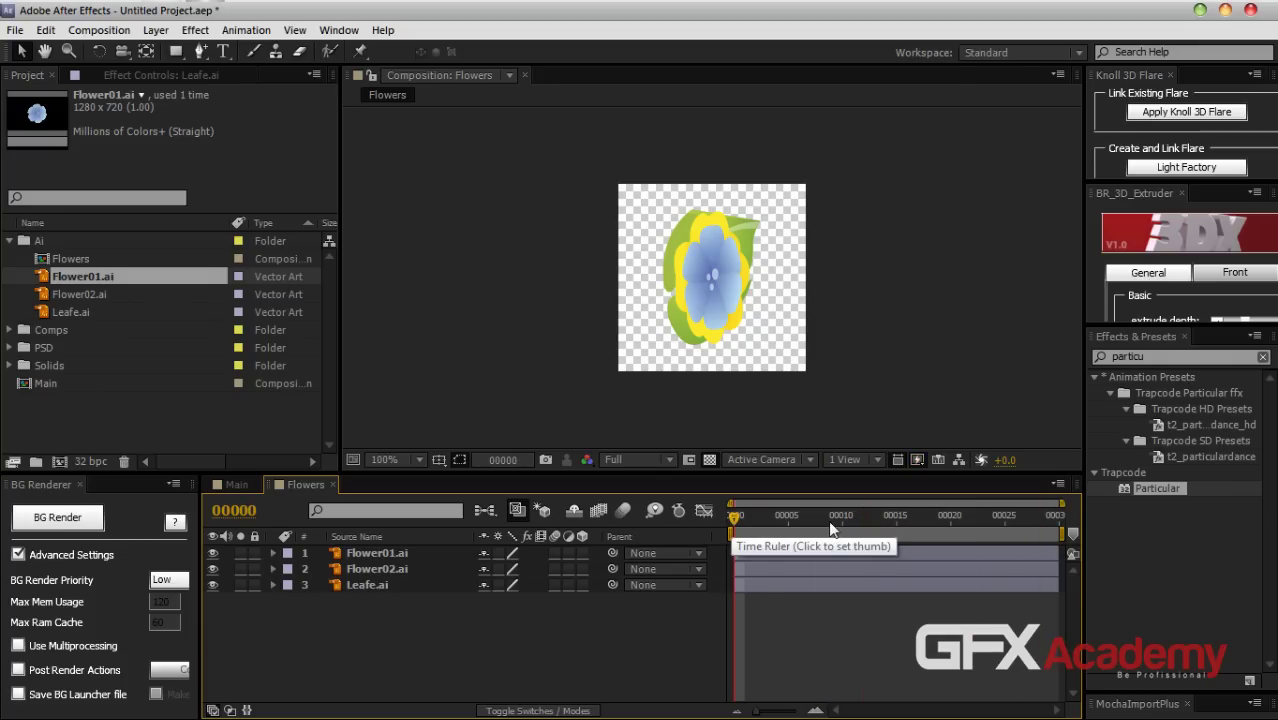
pyautogui.click(491, 461)
pyautogui.write('10')
pyautogui.press('Return')
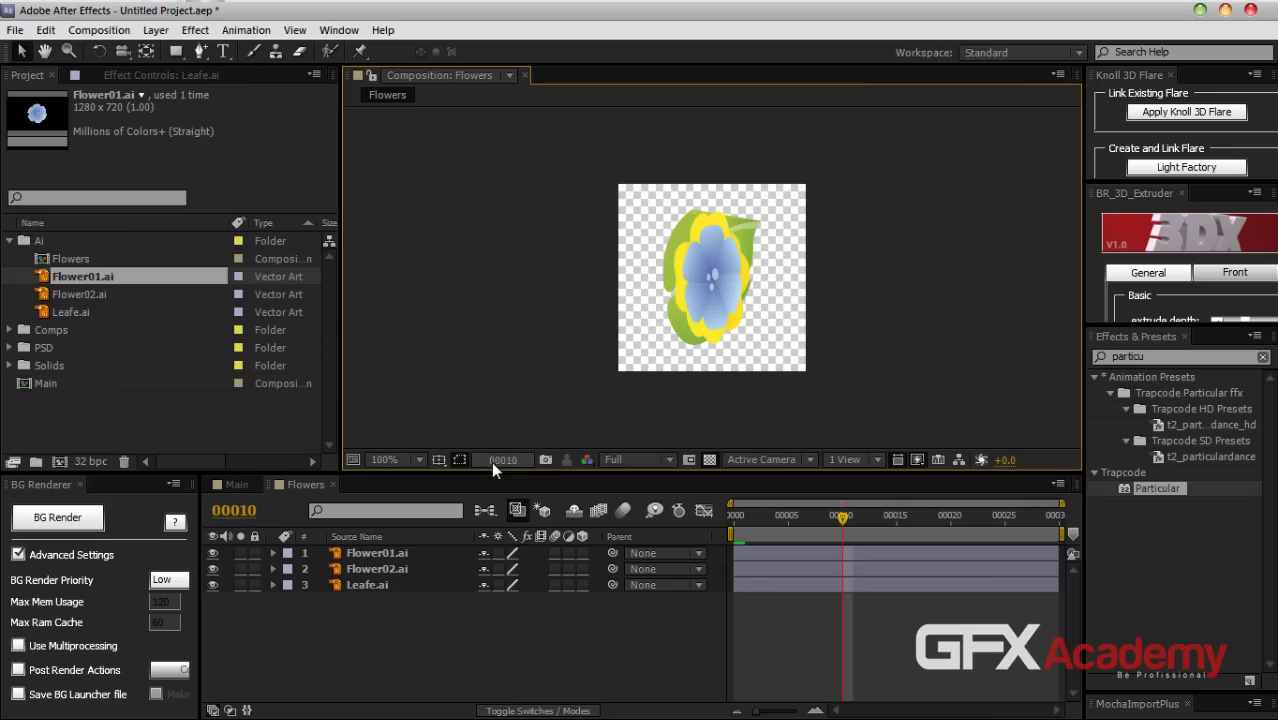
pyautogui.click(396, 554)
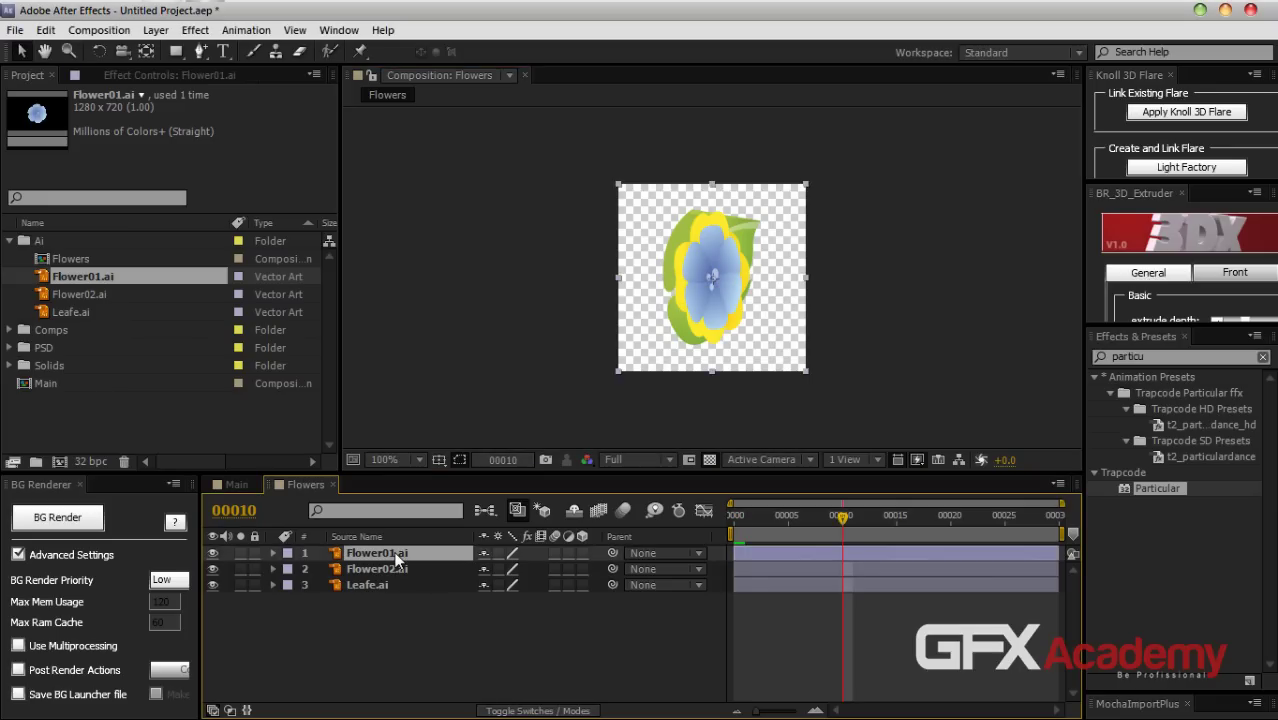
pyautogui.hotkey('alt', ']')
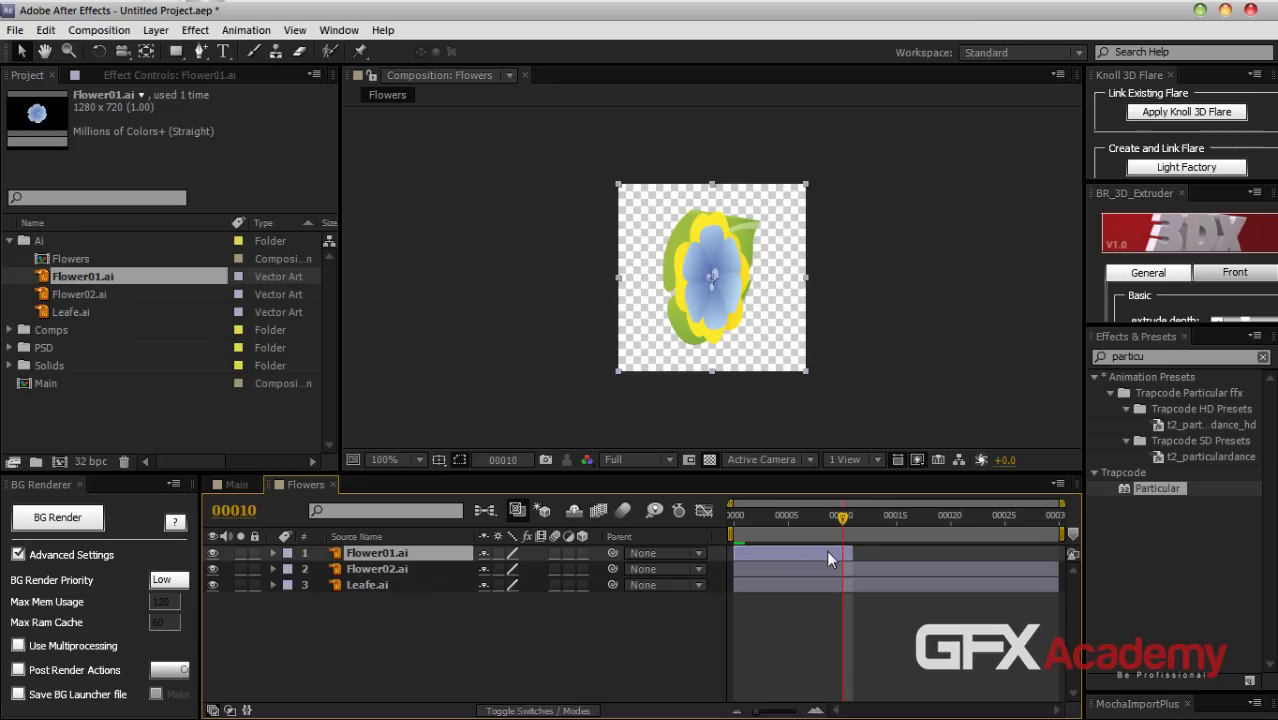
pyautogui.moveTo(763, 711); pyautogui.dragTo(820, 711)
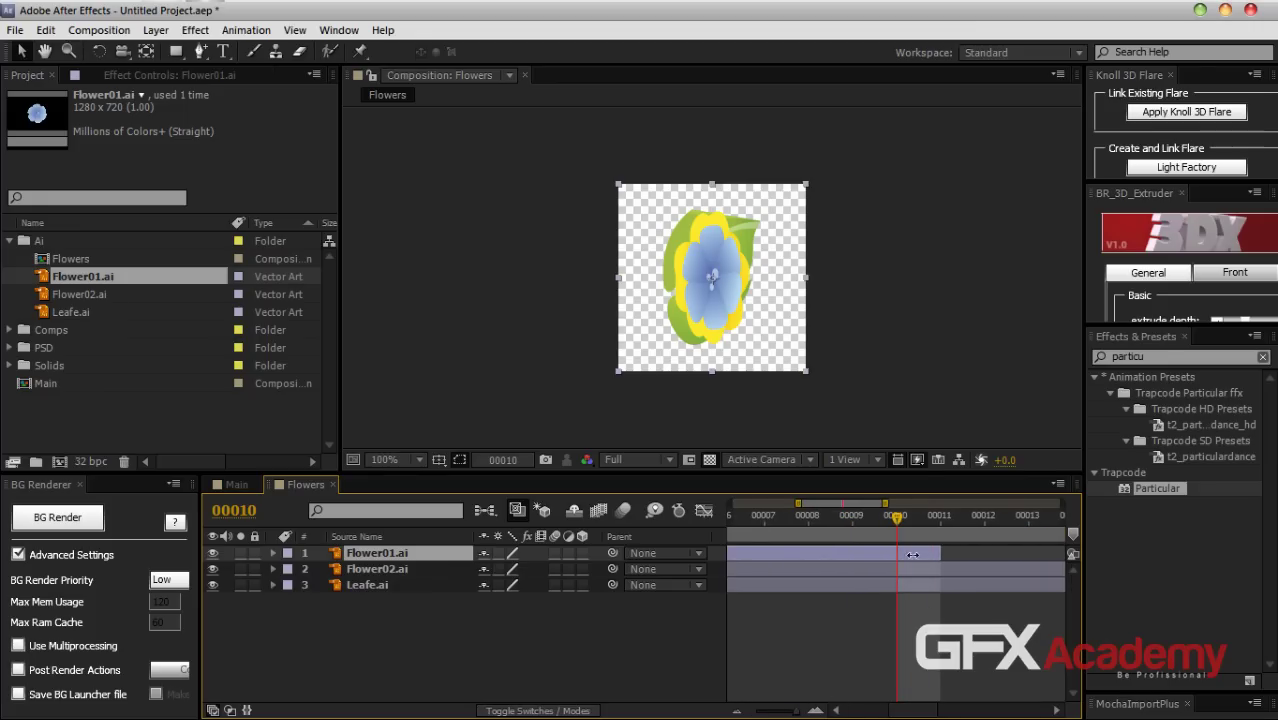
pyautogui.moveTo(936, 554); pyautogui.dragTo(897, 554)
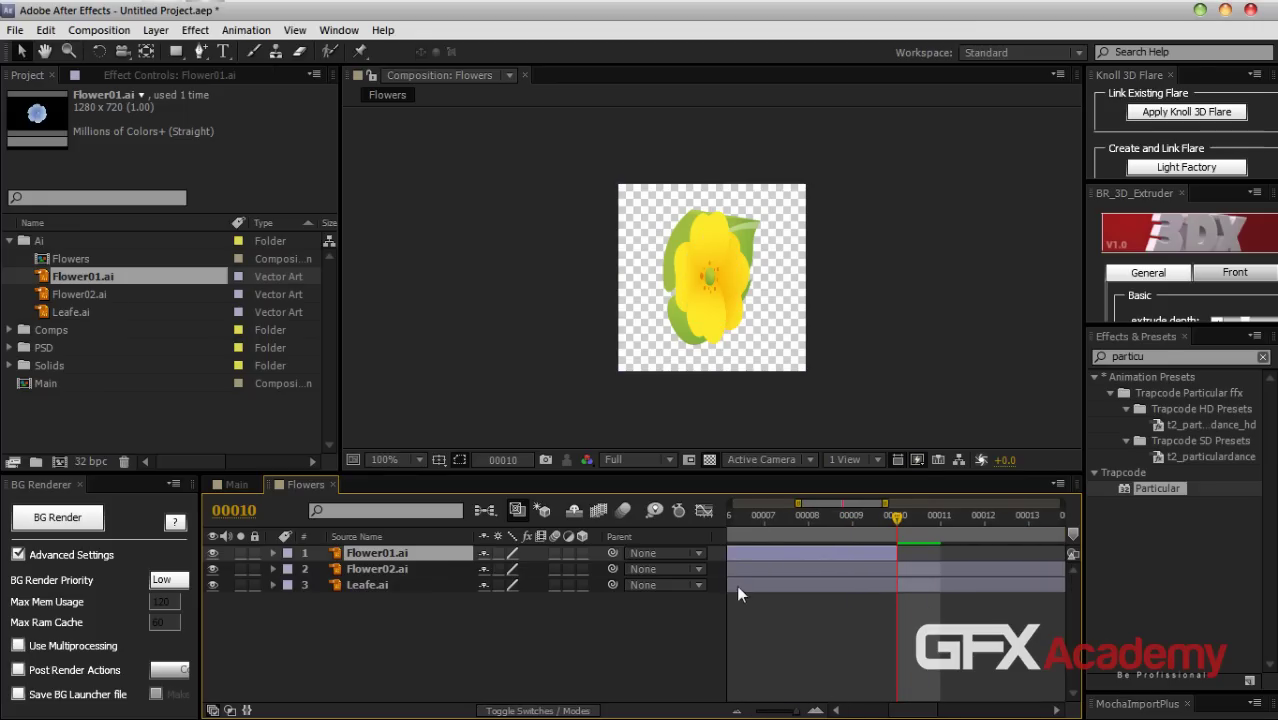
# Trim the Flower02.ai layer so that it starts at frame 10 and ends at frame 20
pyautogui.click(352, 568)
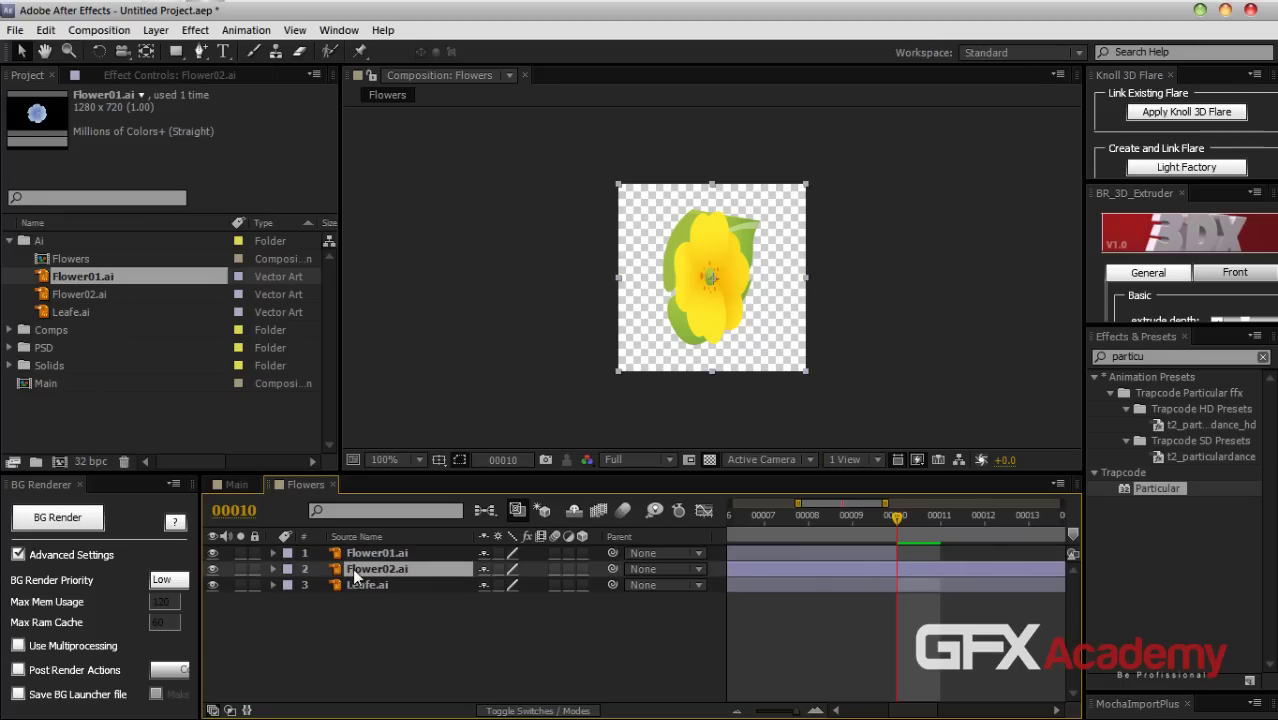
pyautogui.hotkey('alt', '[')
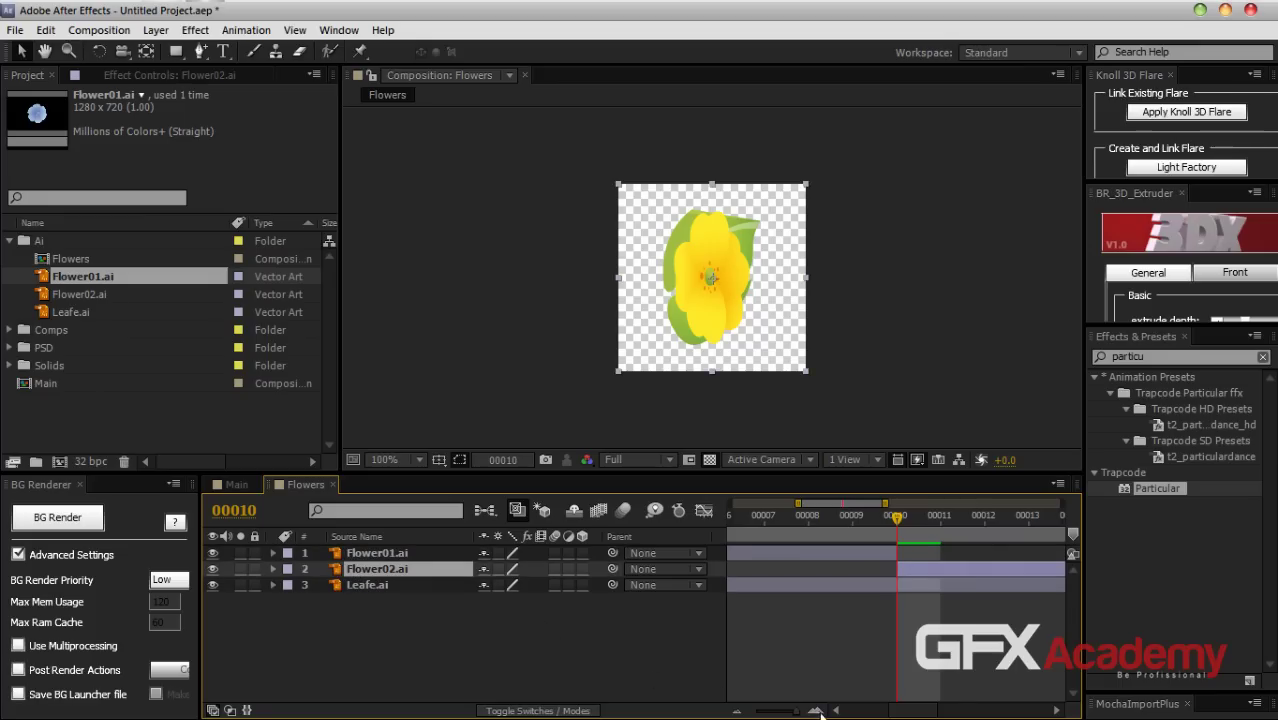
pyautogui.click(488, 459)
pyautogui.write('20')
pyautogui.press('Return')
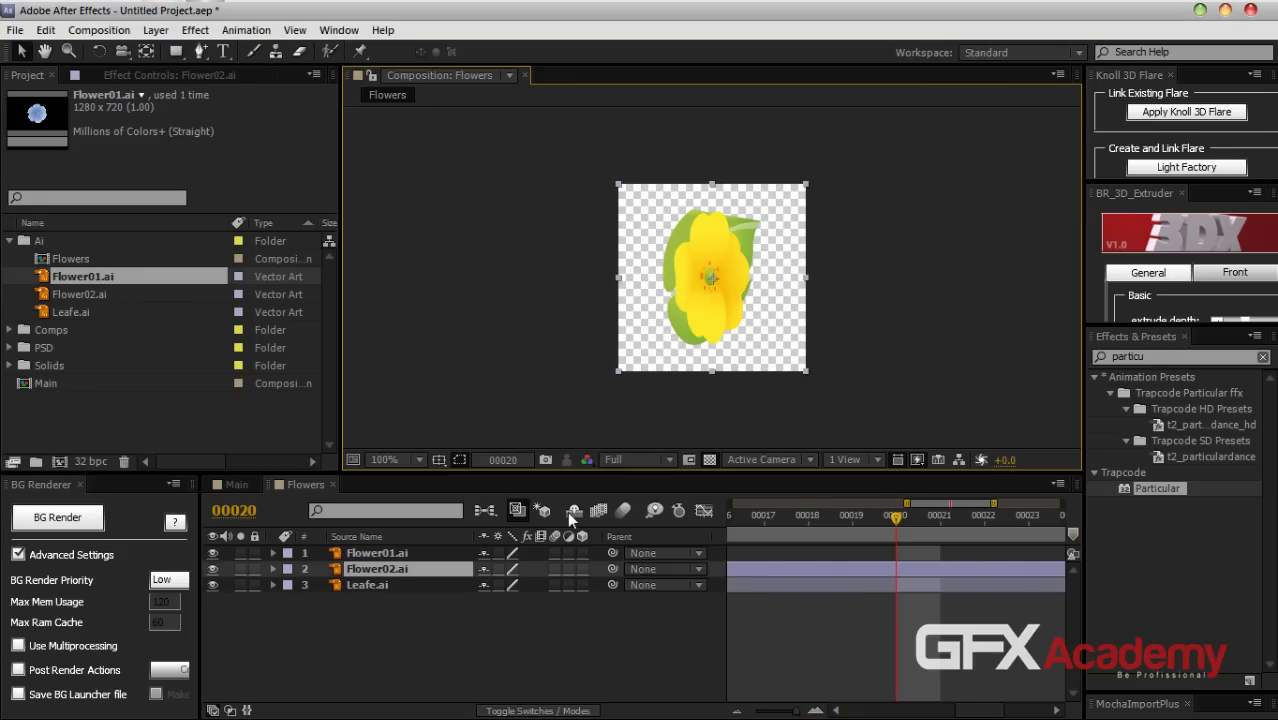
pyautogui.click(889, 572)
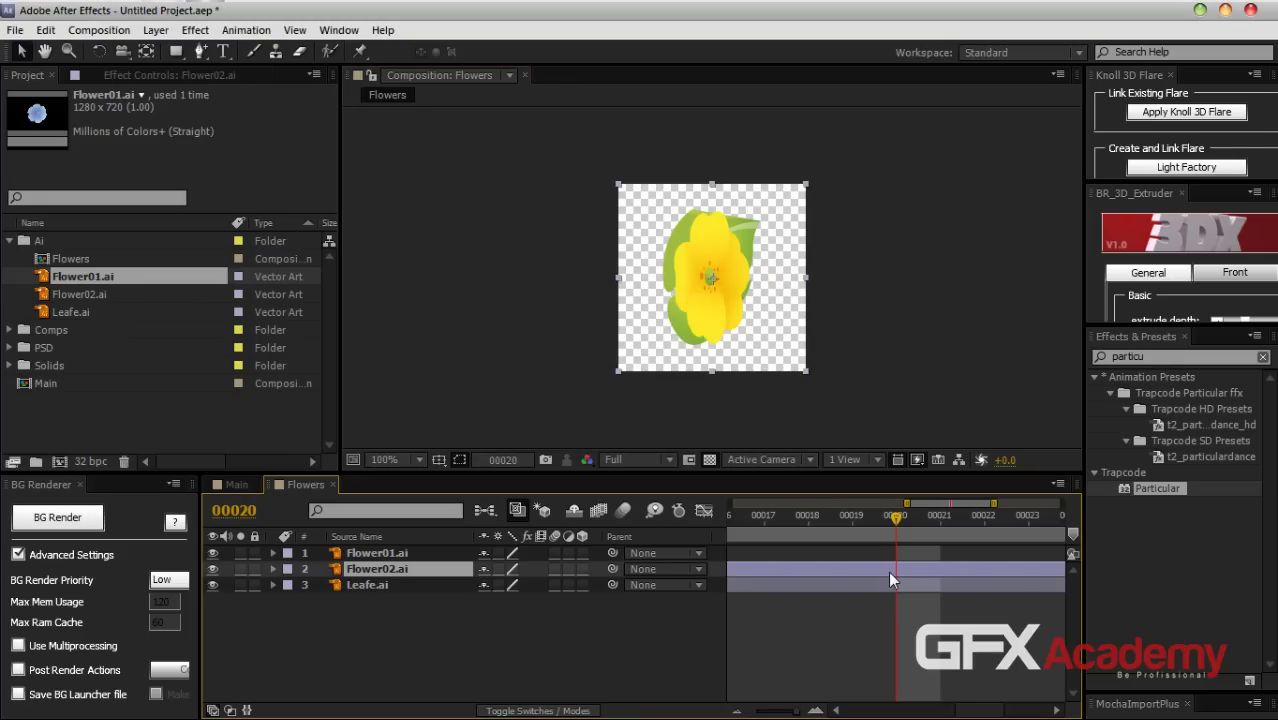
pyautogui.hotkey('alt', ']')
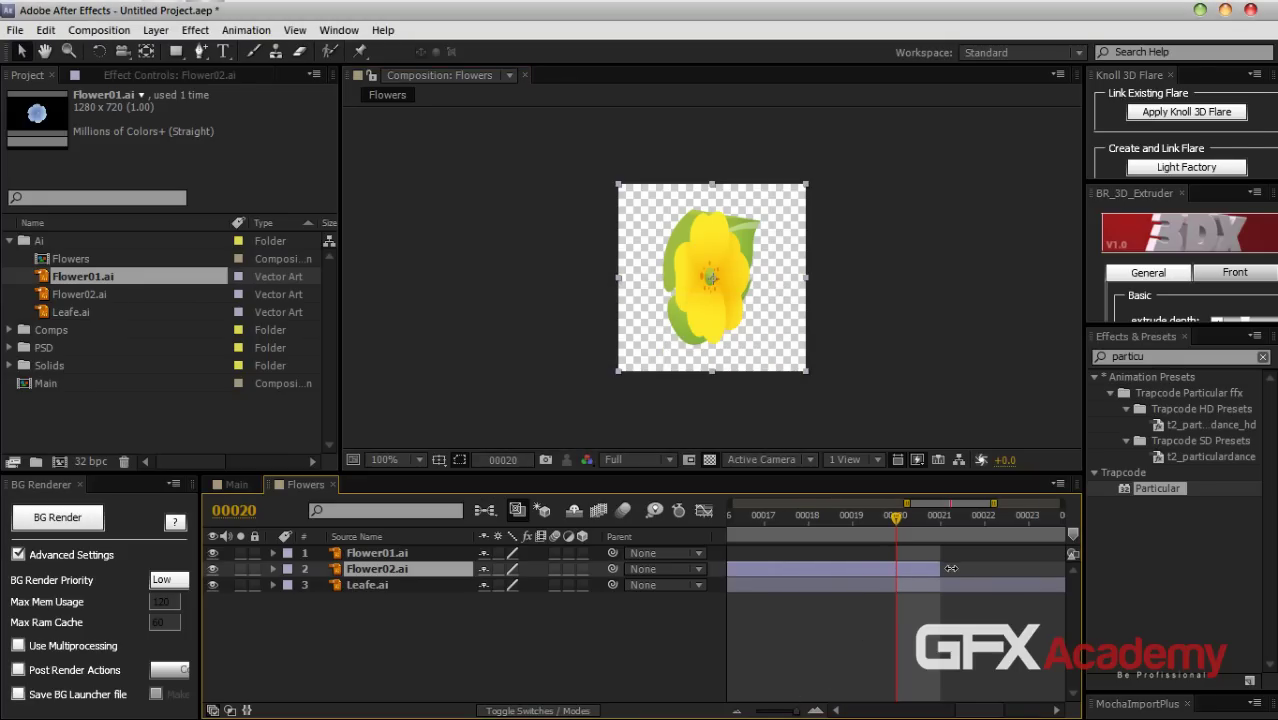
pyautogui.moveTo(940, 567); pyautogui.dragTo(896, 568)
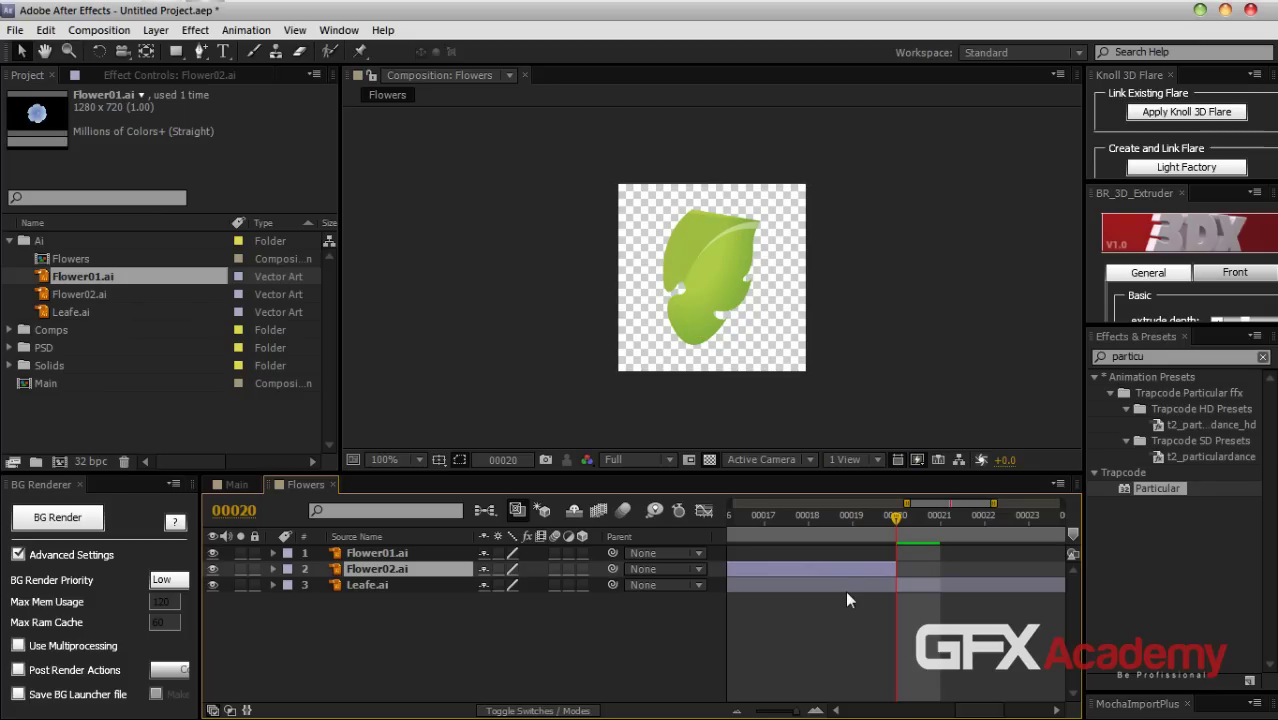
# Trim the Leafe.ai layer so that it starts at frame 20 and ends at frame 29
pyautogui.click(391, 588)
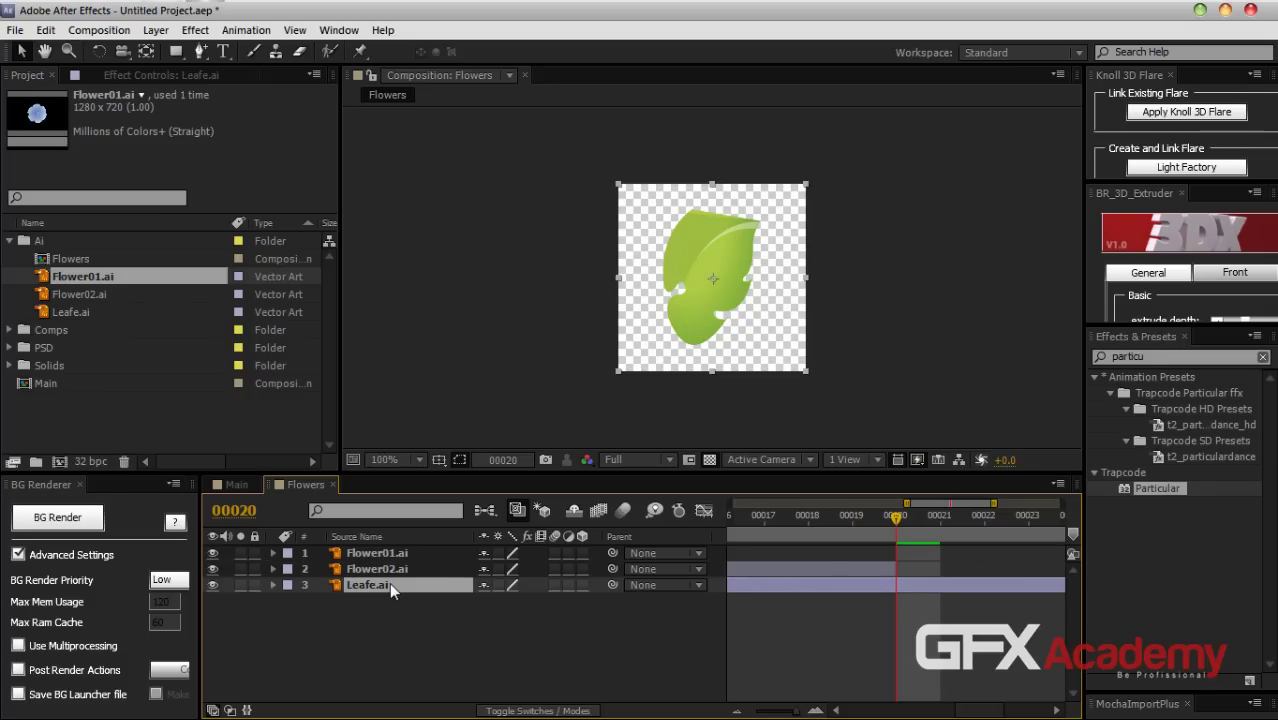
pyautogui.hotkey('alt', '[')
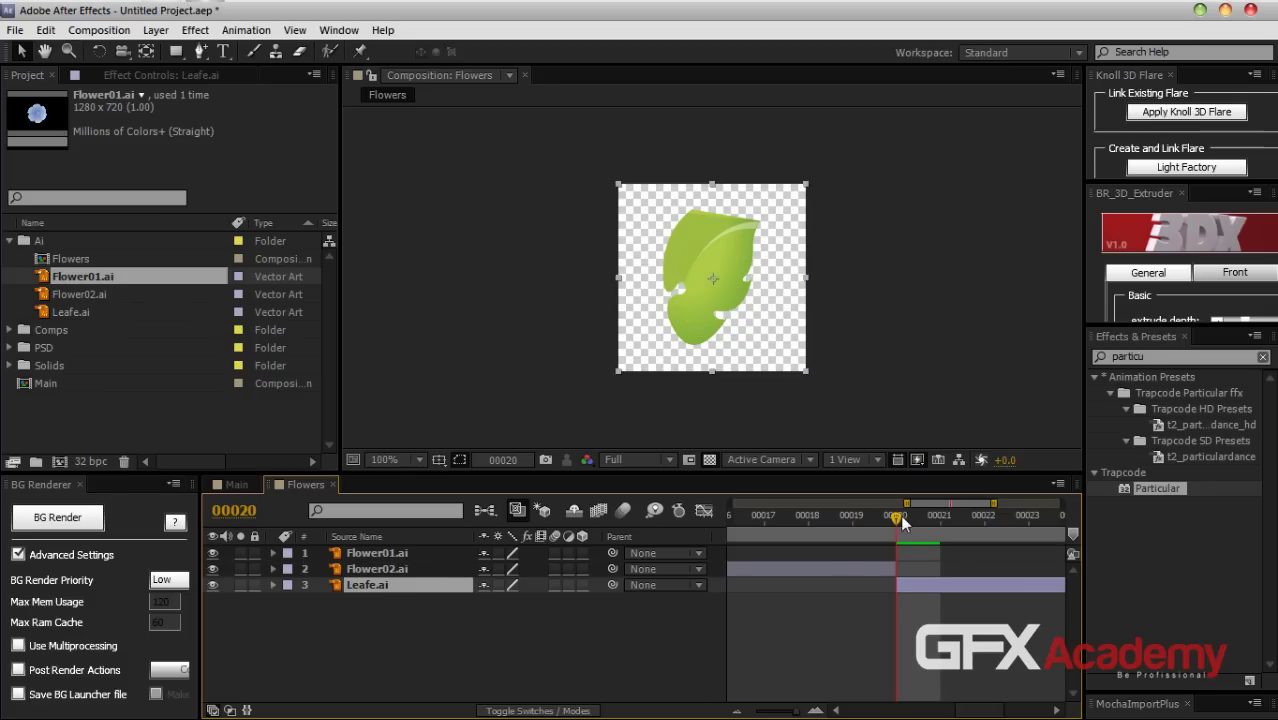
pyautogui.moveTo(796, 712); pyautogui.dragTo(755, 712)
pyautogui.moveTo(950, 517); pyautogui.dragTo(1050, 522)
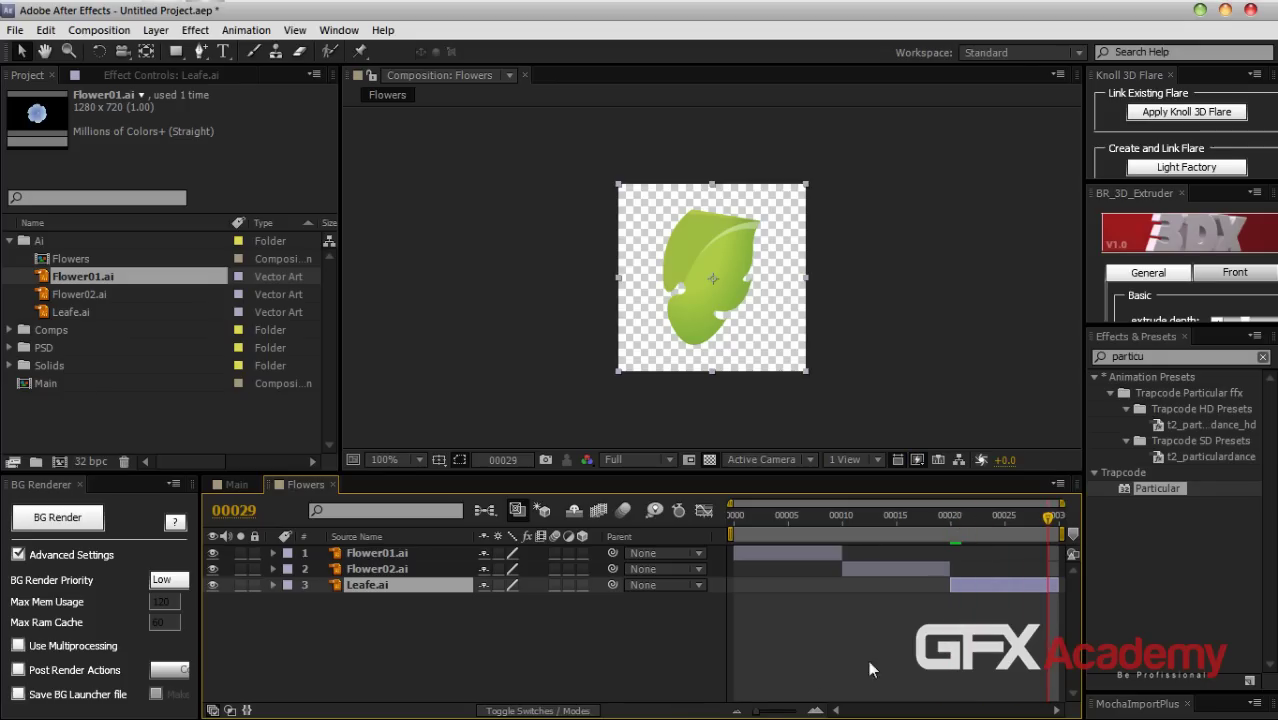
pyautogui.moveTo(758, 713); pyautogui.dragTo(810, 713)
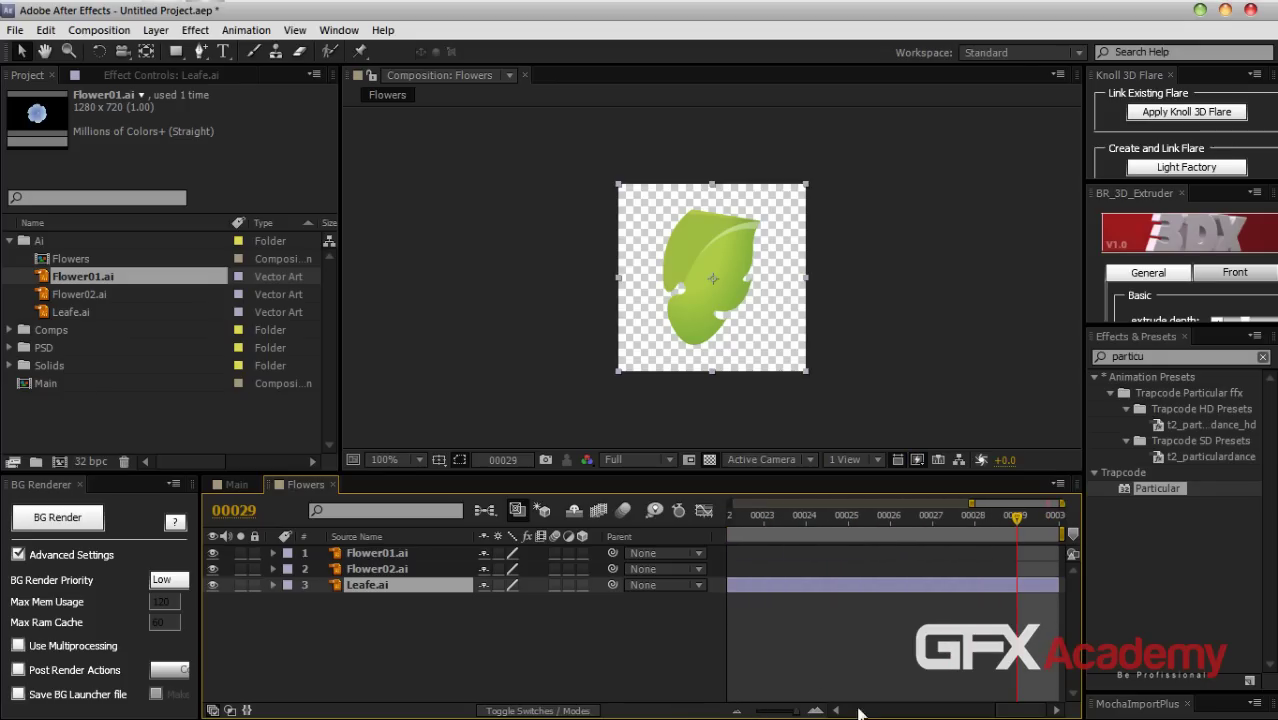
pyautogui.moveTo(1054, 585); pyautogui.dragTo(1017, 586)
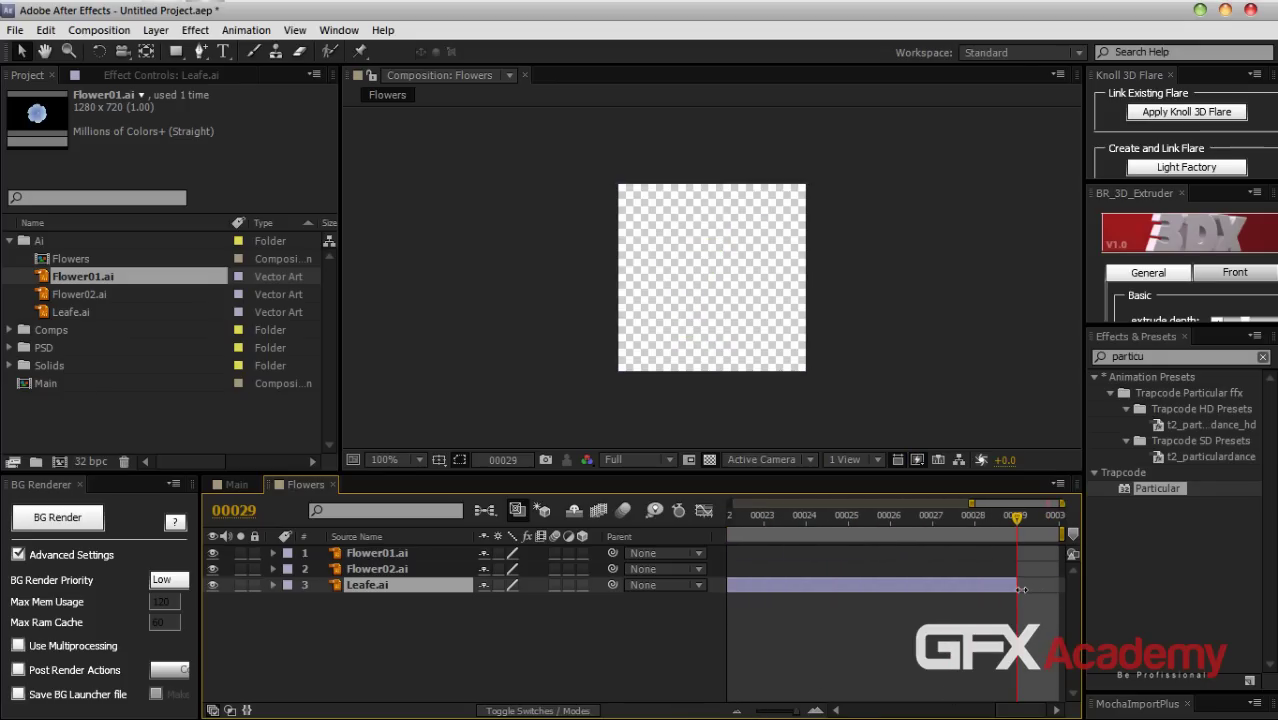
# End the work area at frame 29, trim the Flowers composition to it, and return to frame 0
pyautogui.rightClick(976, 534)
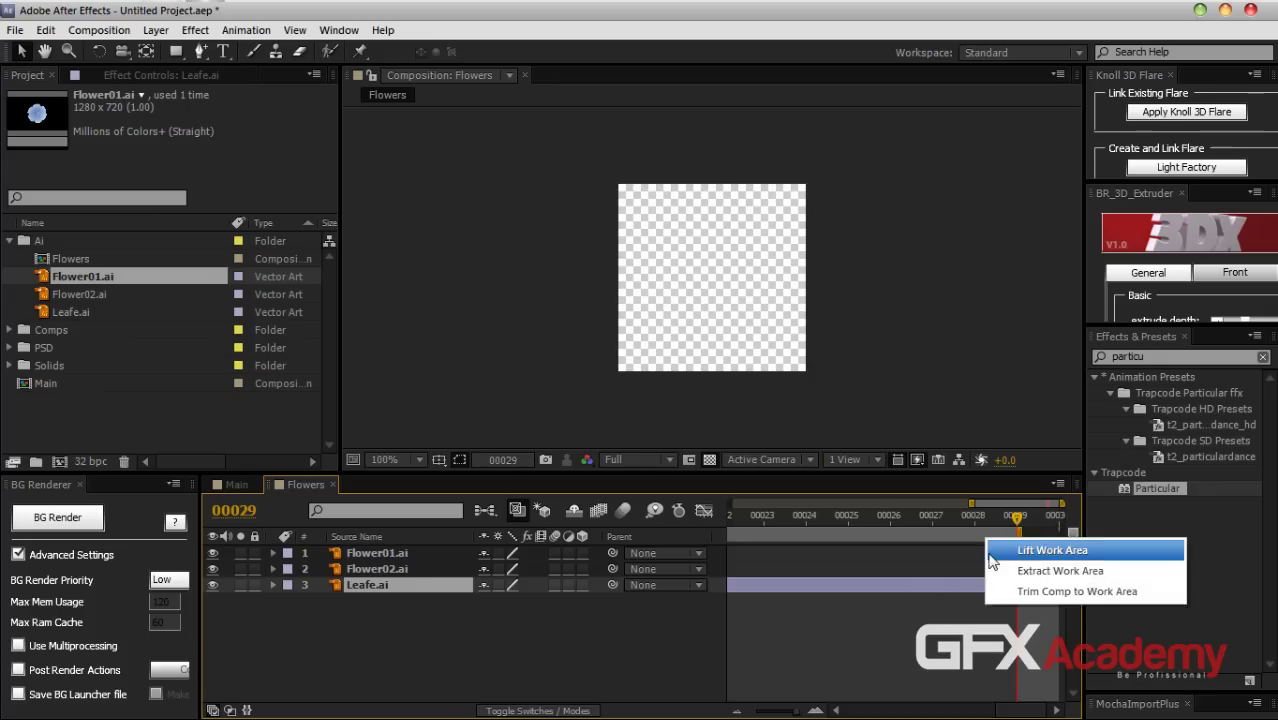
pyautogui.click(1070, 590)
pyautogui.moveTo(796, 713); pyautogui.dragTo(714, 716)
pyautogui.moveTo(740, 516)
pyautogui.mouseDown()
pyautogui.moveTo(1055, 518)
pyautogui.moveTo(733, 520)
pyautogui.mouseUp()
pyautogui.click(450, 644)
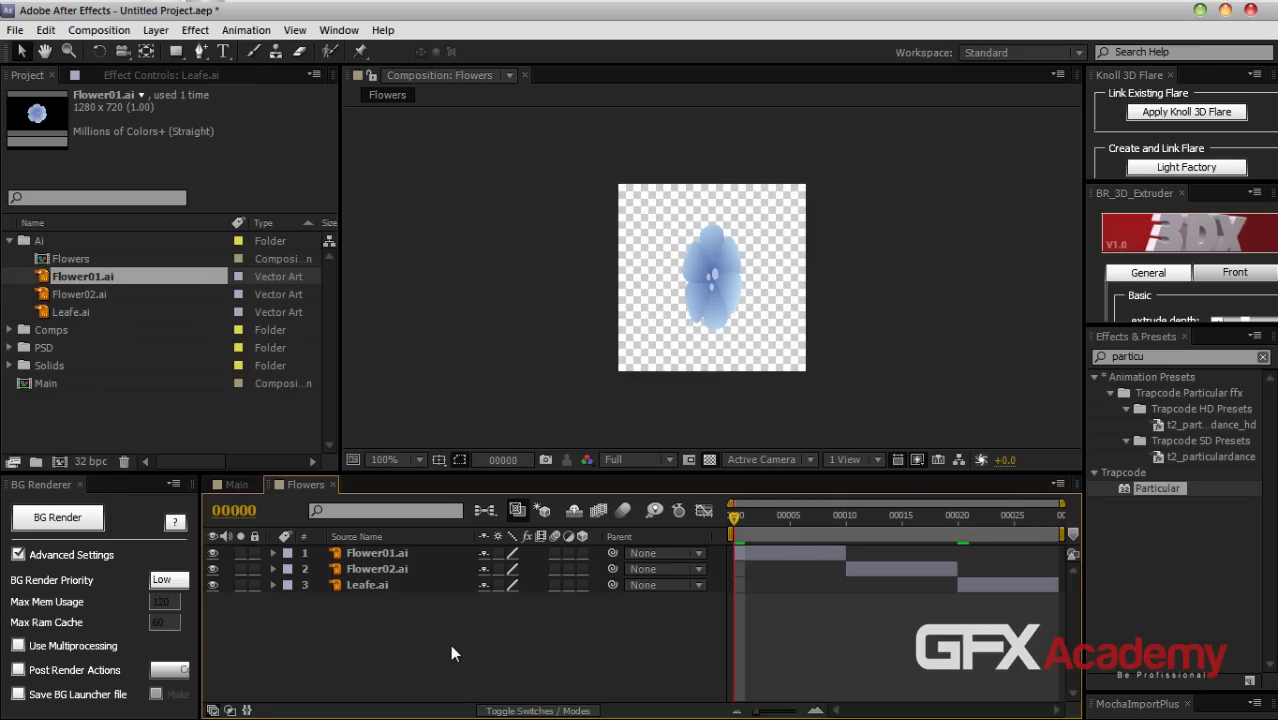
# Make the Flower01.ai, Flower02.ai and Leafe.ai layers 3D layers
pyautogui.click(412, 556)
pyautogui.moveTo(418, 626); pyautogui.dragTo(363, 554)
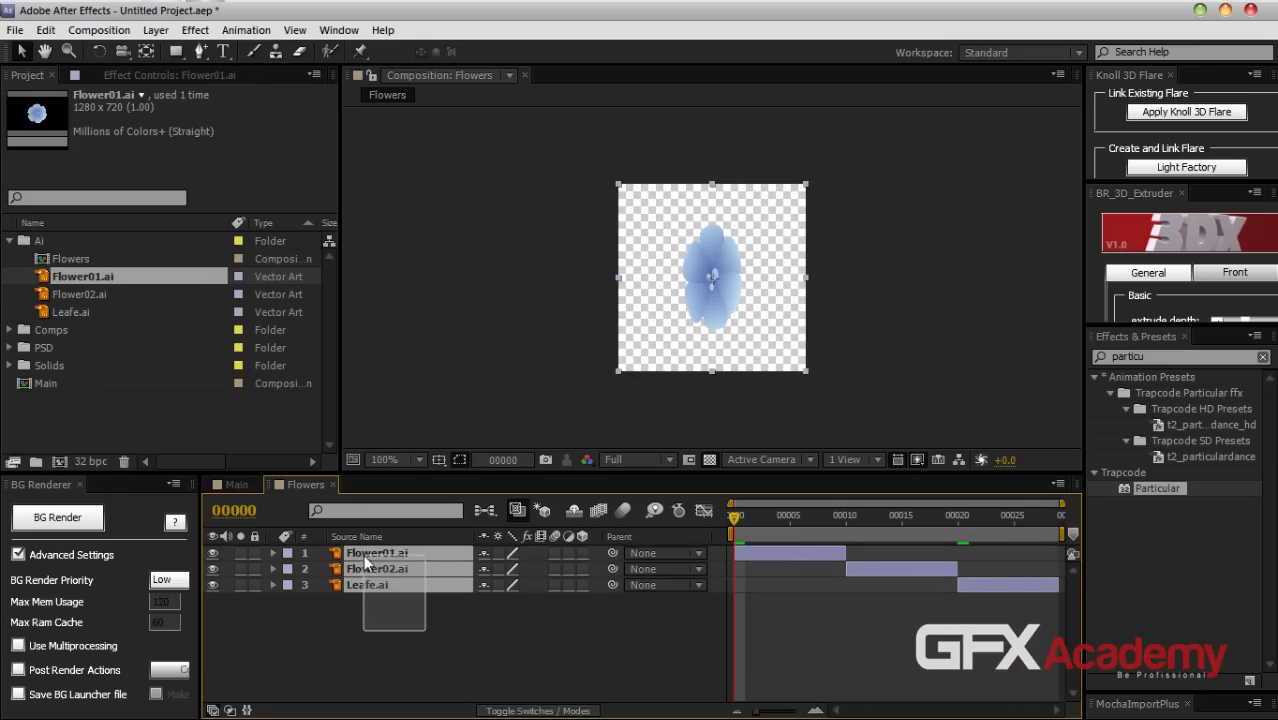
pyautogui.click(582, 553)
pyautogui.click(528, 633)
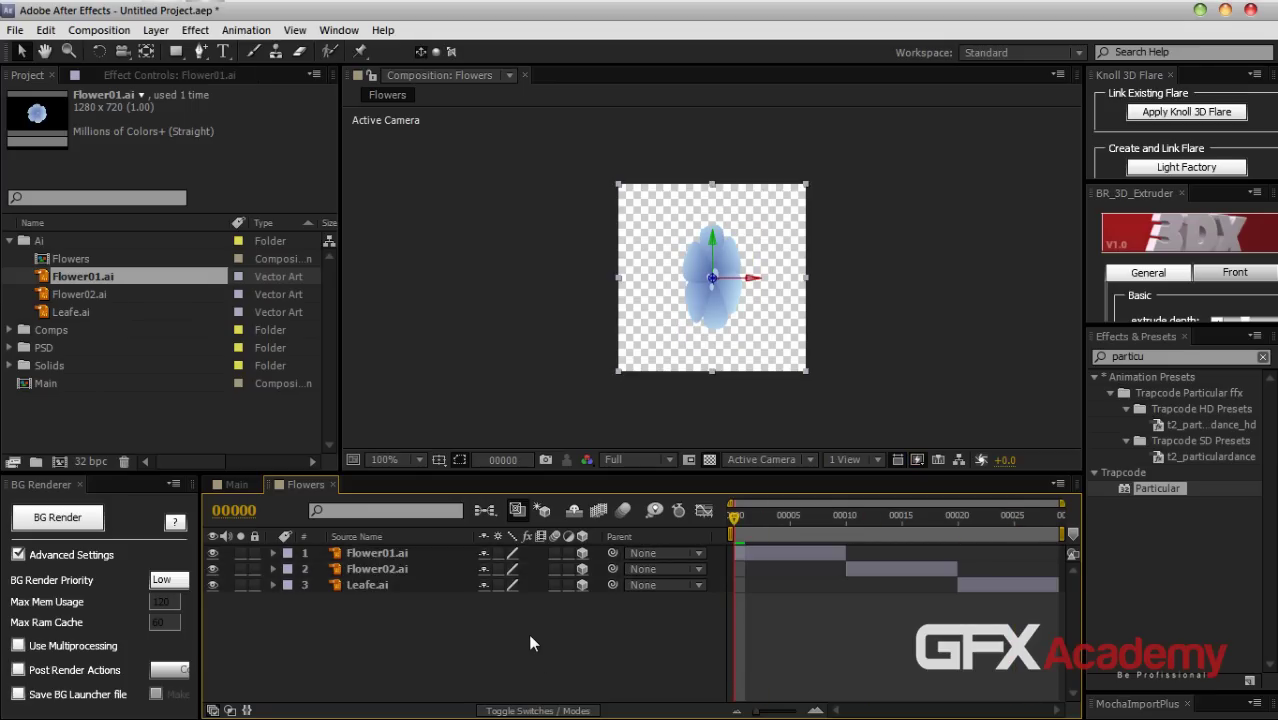
# Reveal the Flower01.ai layer's rotation properties and set X, Y and Z Rotation keyframes at frame 0
pyautogui.click(386, 554)
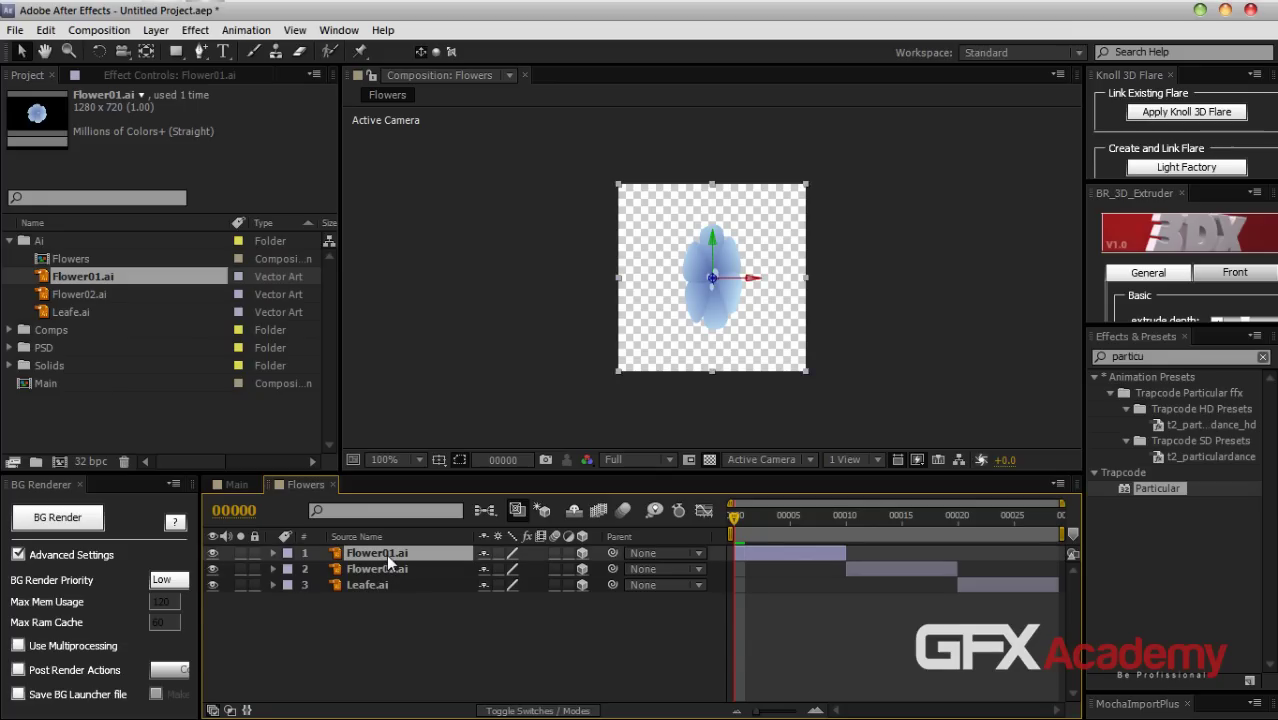
pyautogui.press('r')
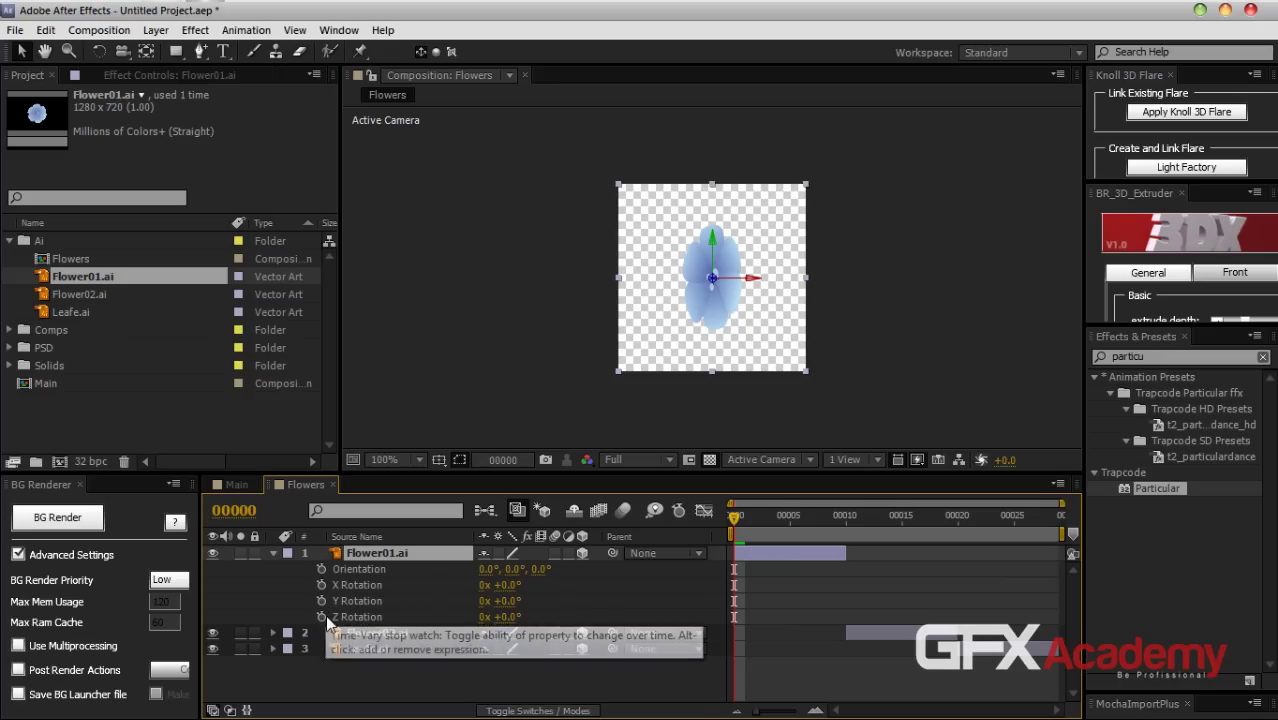
pyautogui.hotkey('alt', 'shift', 'r')
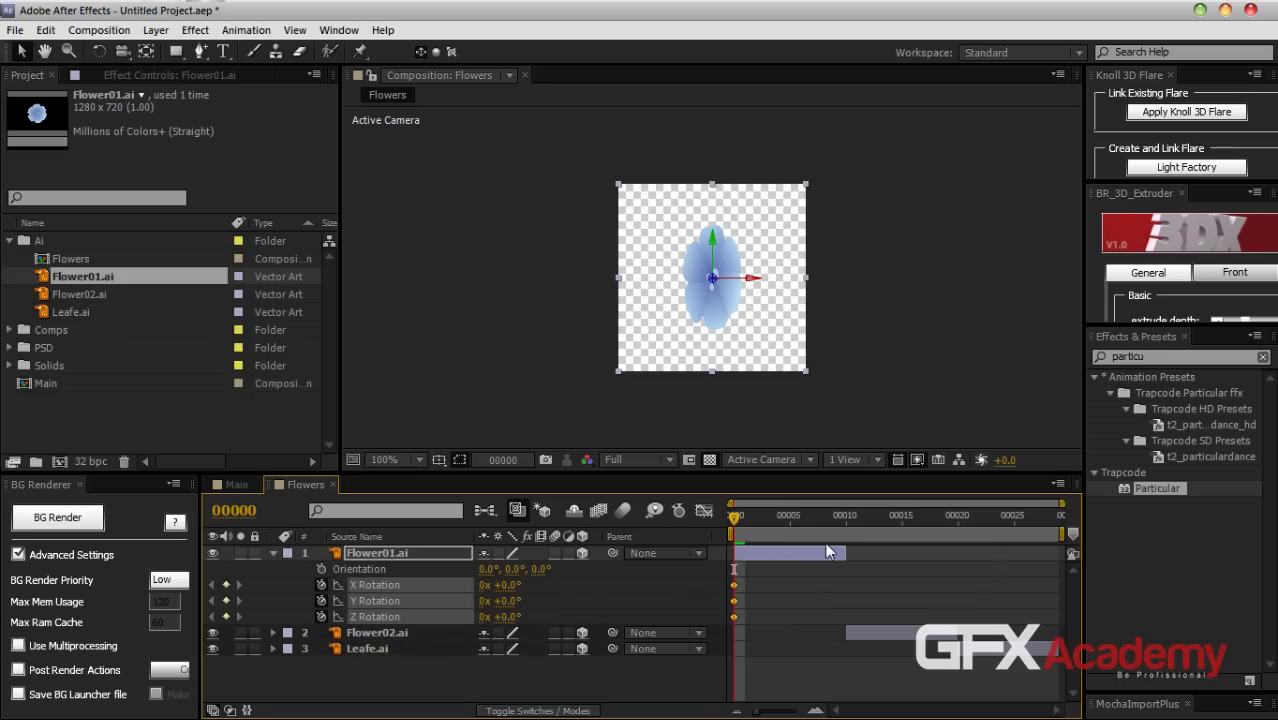
# At frame 2, rotate the Flower01.ai layer to an orientation of about 342°, 21°, 34.5° and set an Orientation keyframe
pyautogui.click(752, 517)
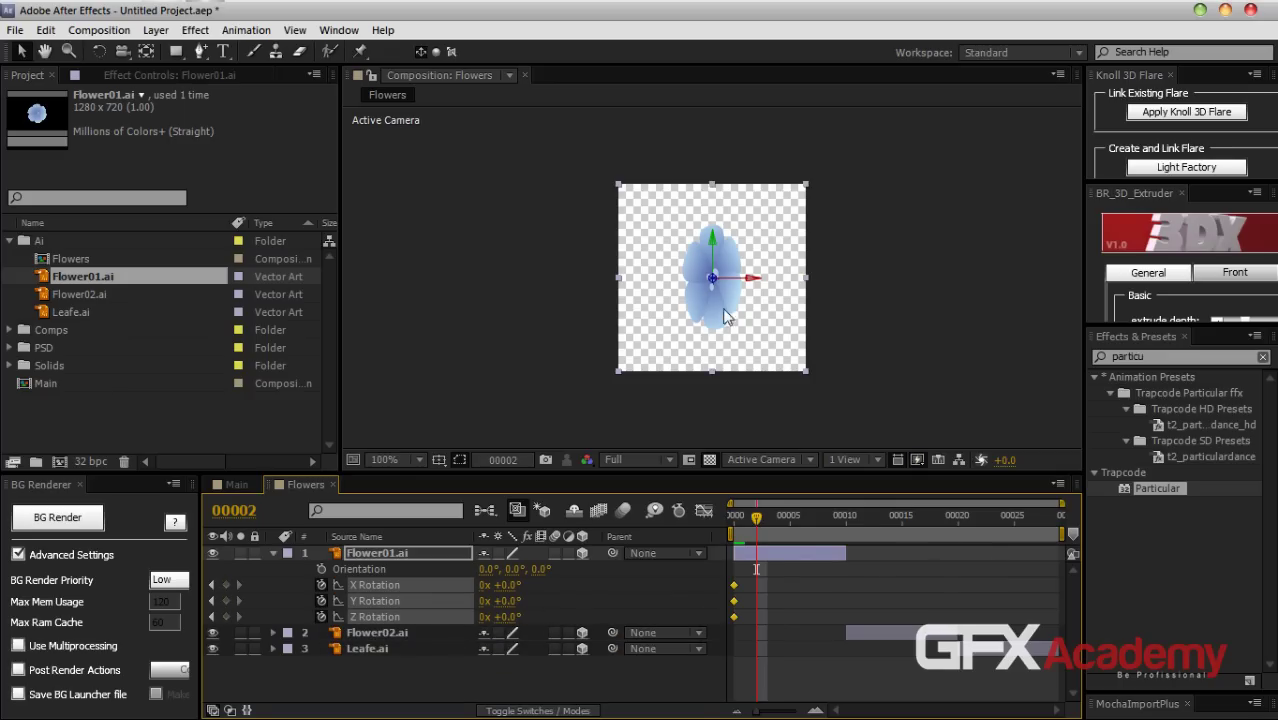
pyautogui.click(99, 52)
pyautogui.moveTo(711, 276); pyautogui.dragTo(719, 337)
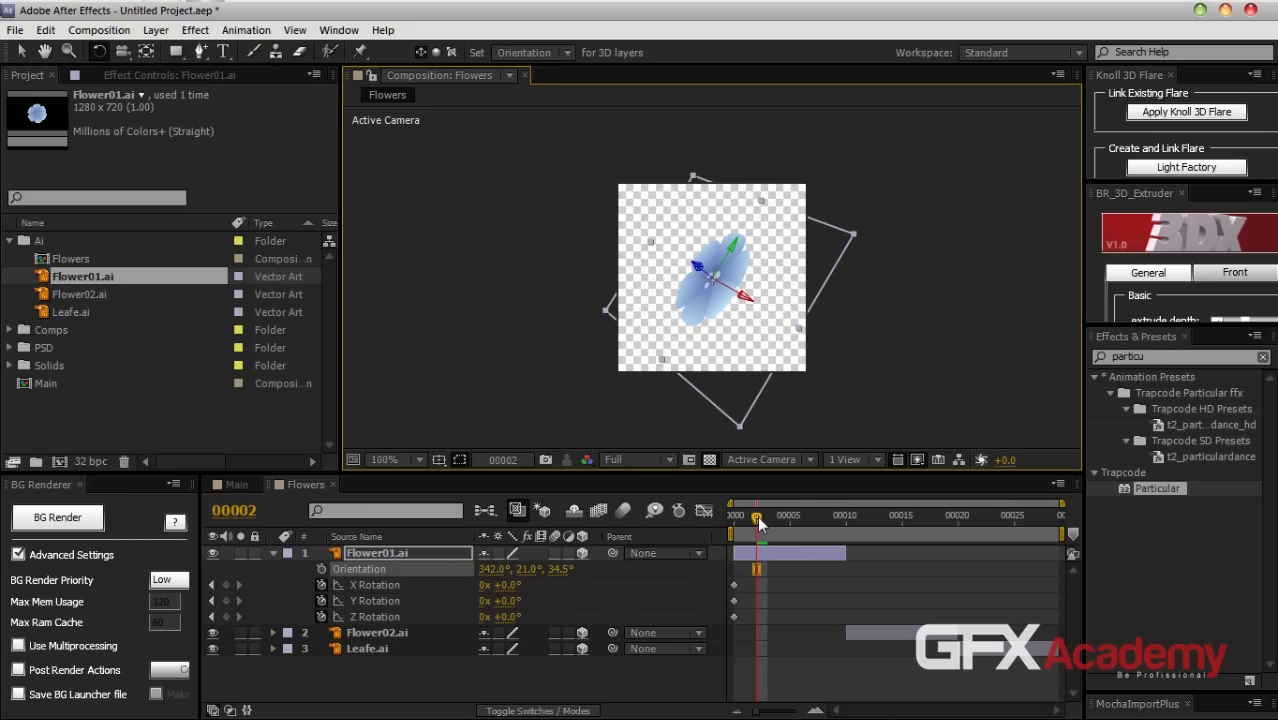
pyautogui.click(321, 568)
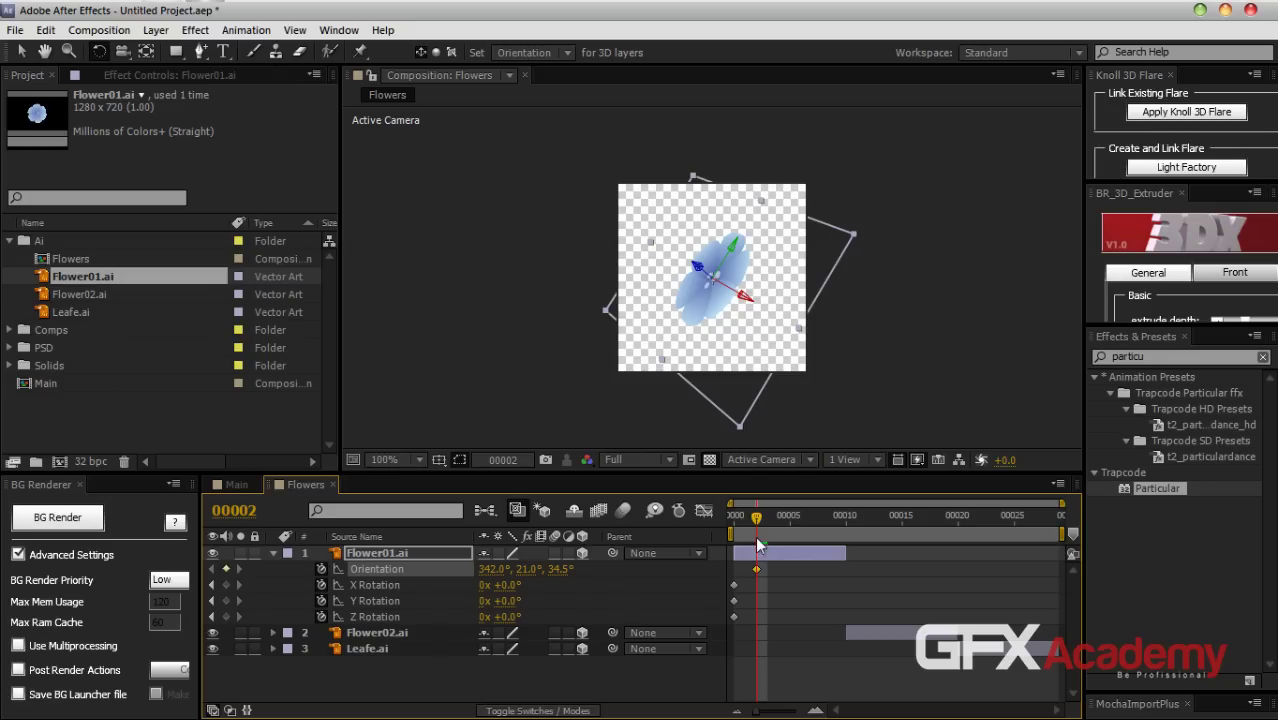
# Reset Flower01.ai's Orientation at frame 0 and move its frame 2 Orientation keyframe to frame 4
pyautogui.moveTo(757, 518); pyautogui.dragTo(734, 518)
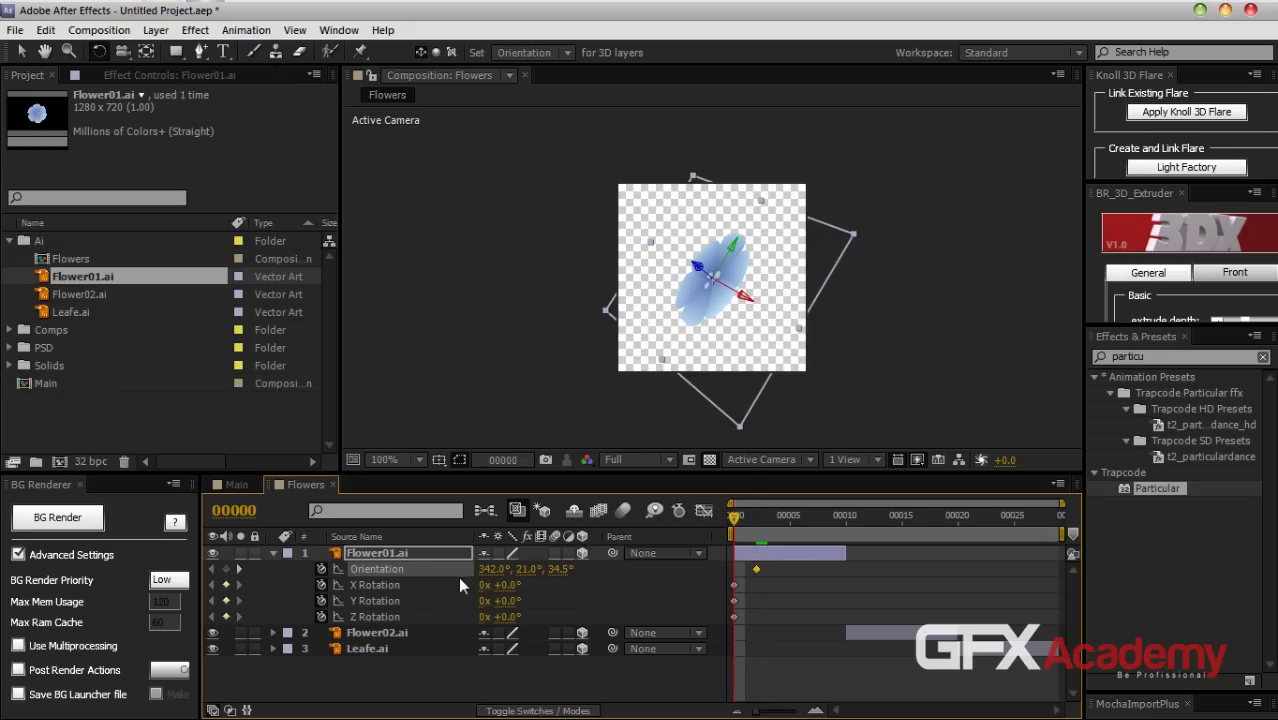
pyautogui.rightClick(411, 567)
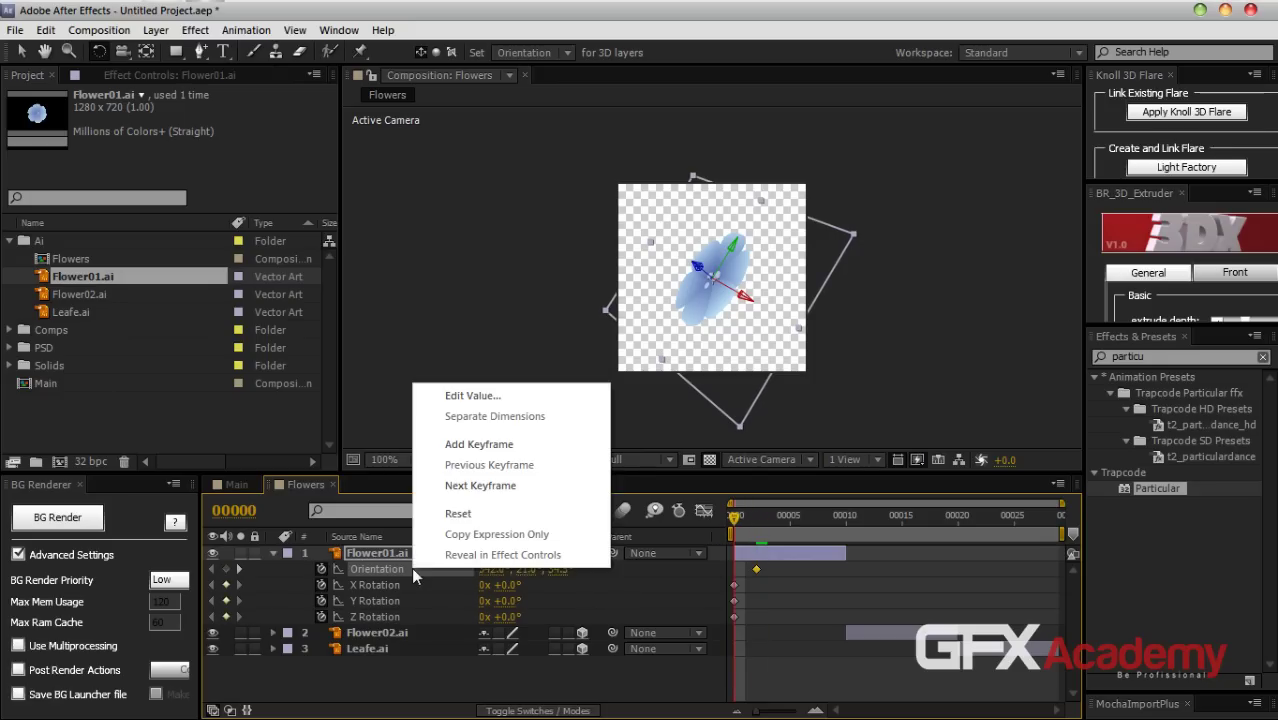
pyautogui.click(478, 514)
pyautogui.moveTo(734, 516); pyautogui.dragTo(778, 520)
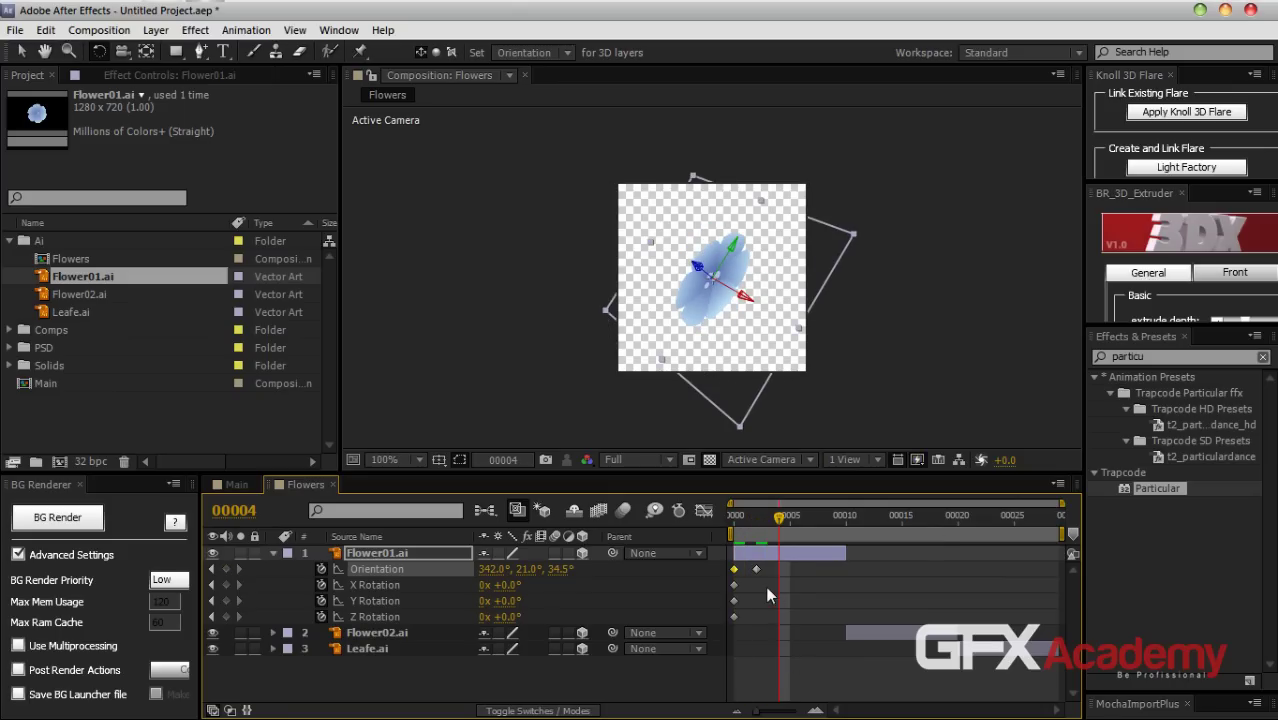
pyautogui.moveTo(757, 569); pyautogui.dragTo(779, 569)
# At frame 9, set the Flower01.ai layer's Orientation to 27°, 54°, 104.5°
pyautogui.moveTo(781, 522); pyautogui.dragTo(846, 527)
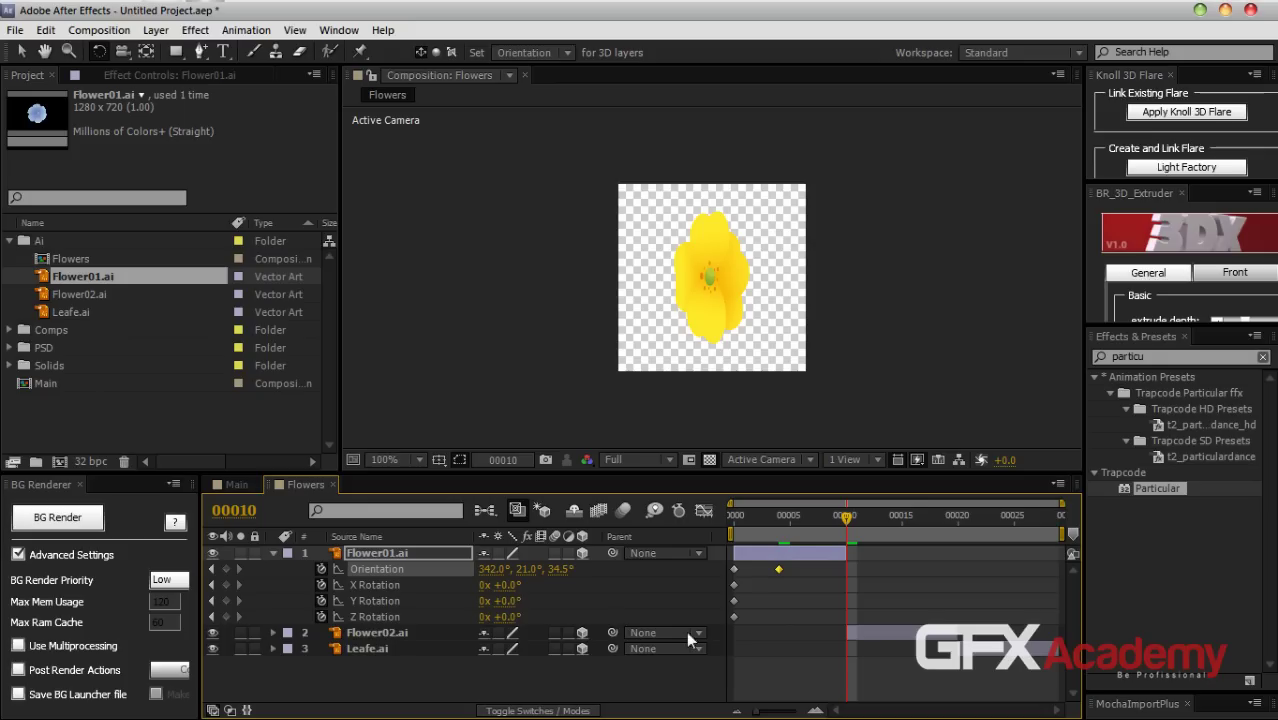
pyautogui.moveTo(845, 528); pyautogui.dragTo(838, 527)
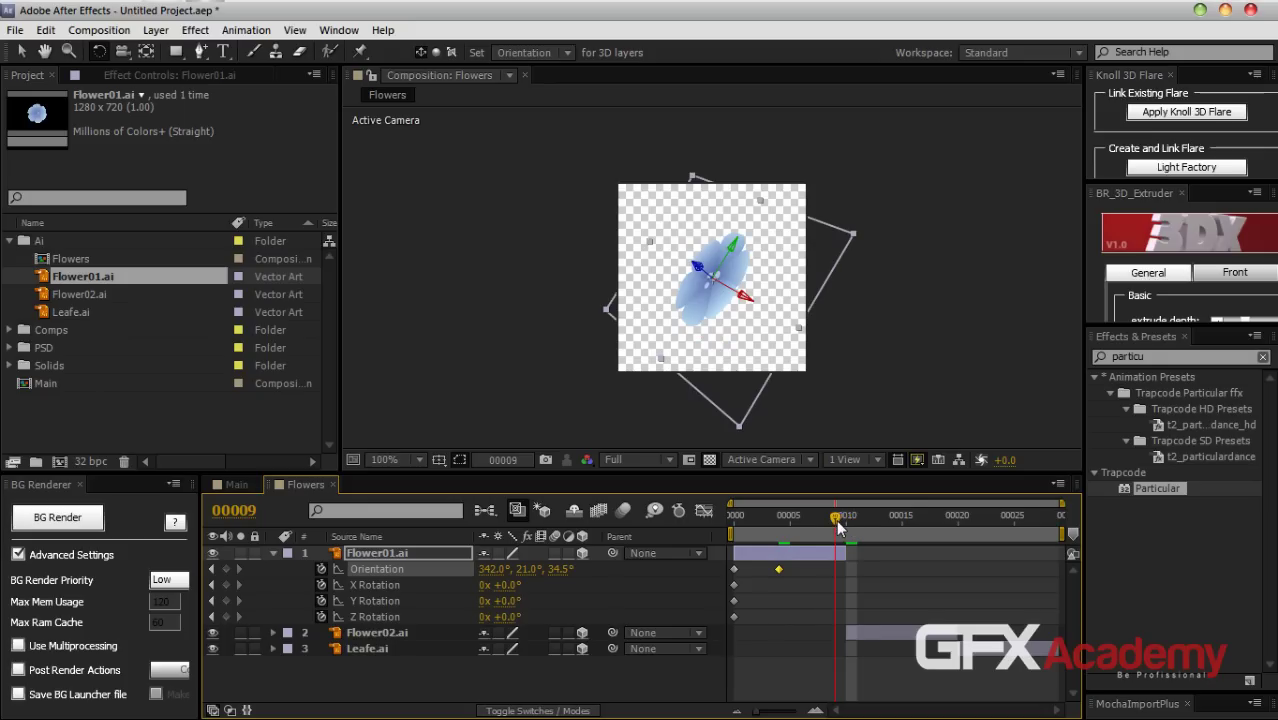
pyautogui.moveTo(564, 569); pyautogui.dragTo(538, 580)
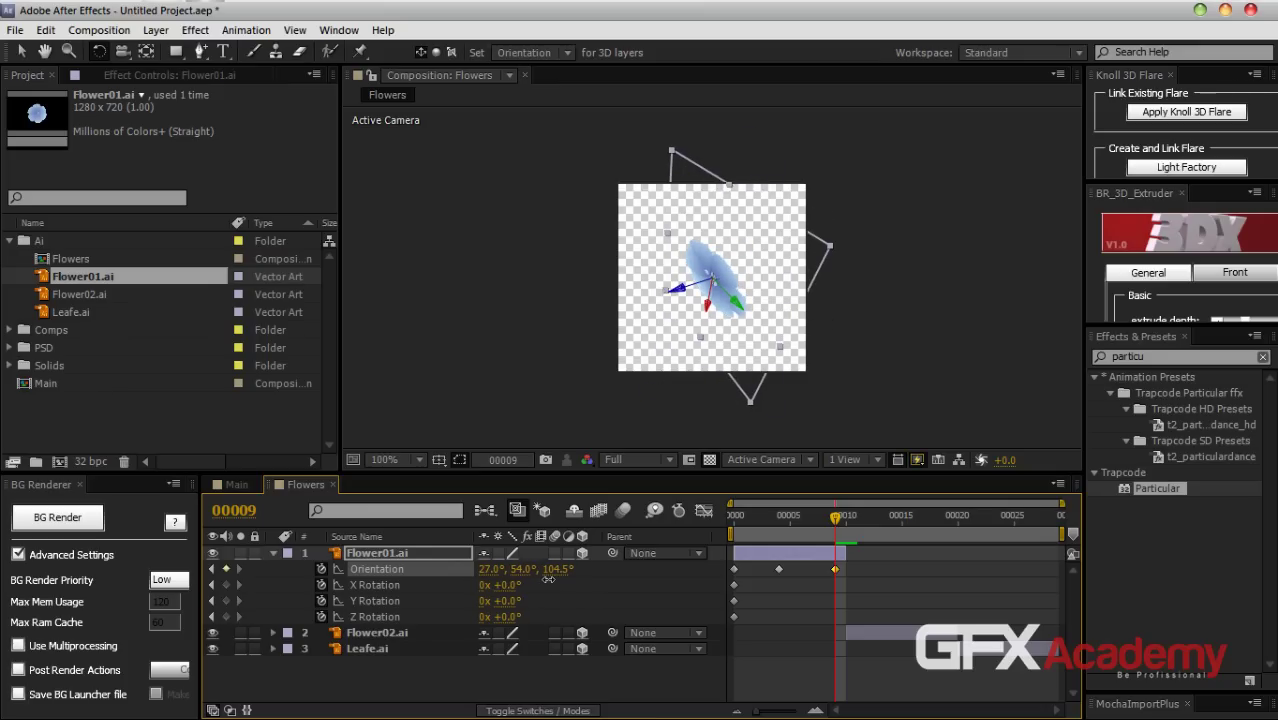
# Return to frame 0 and delete Flower01.ai's X, Y and Z Rotation keyframes
pyautogui.click(737, 520)
pyautogui.moveTo(740, 528)
pyautogui.mouseDown()
pyautogui.moveTo(836, 524)
pyautogui.moveTo(735, 531)
pyautogui.mouseUp()
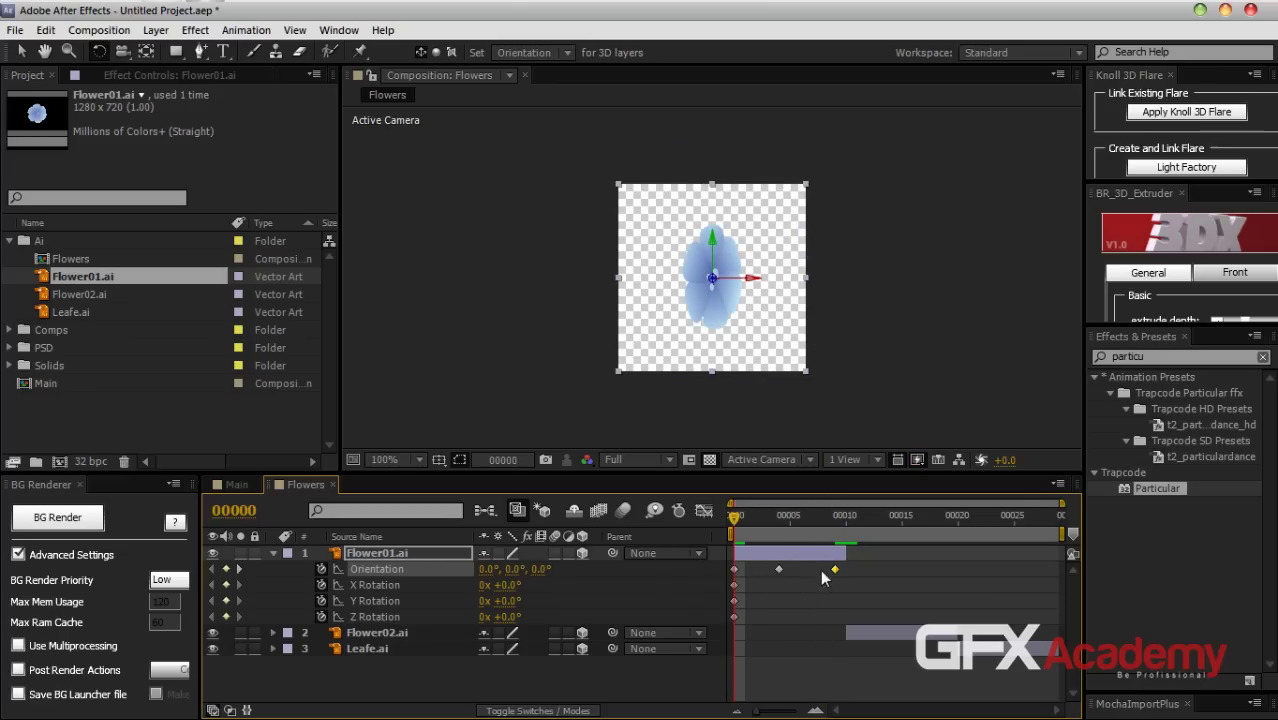
pyautogui.moveTo(743, 585); pyautogui.dragTo(729, 616)
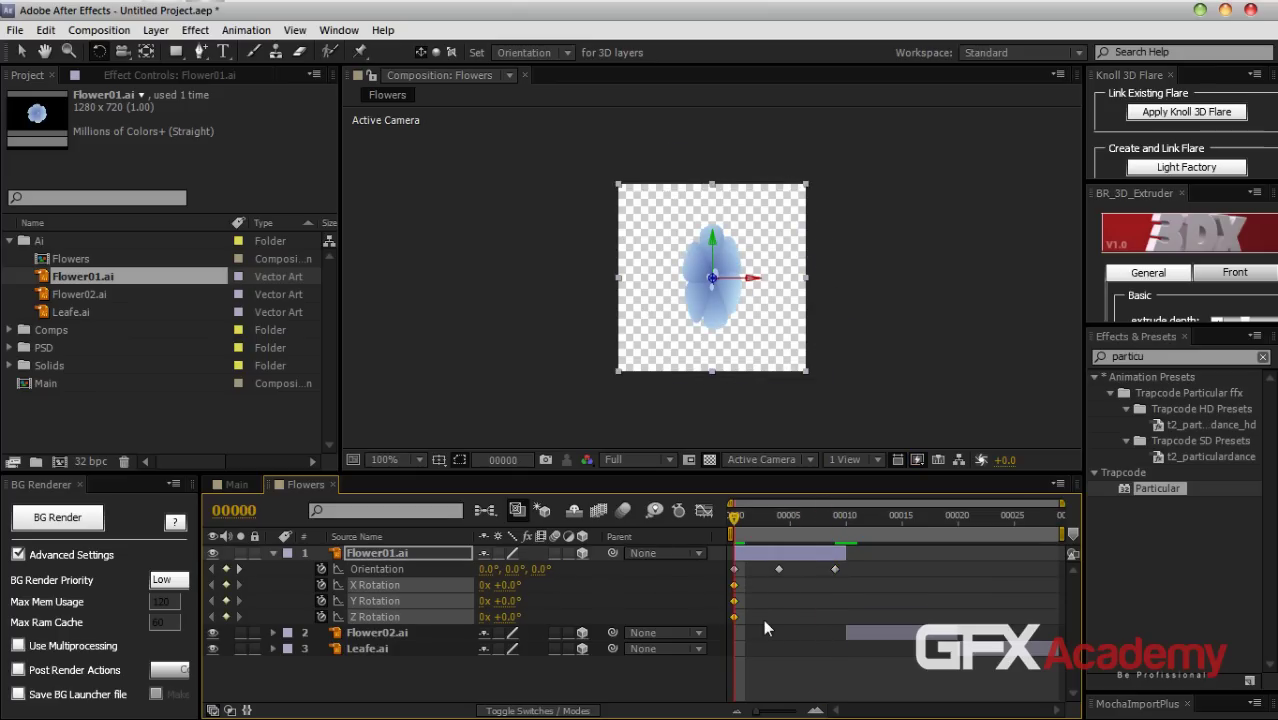
pyautogui.hotkey('ctrl', 'alt', 'h')
# Copy Flower01.ai's three Orientation keyframes and paste them into the Flower02.ai layer's Orientation at frame 10
pyautogui.moveTo(852, 565); pyautogui.dragTo(730, 571)
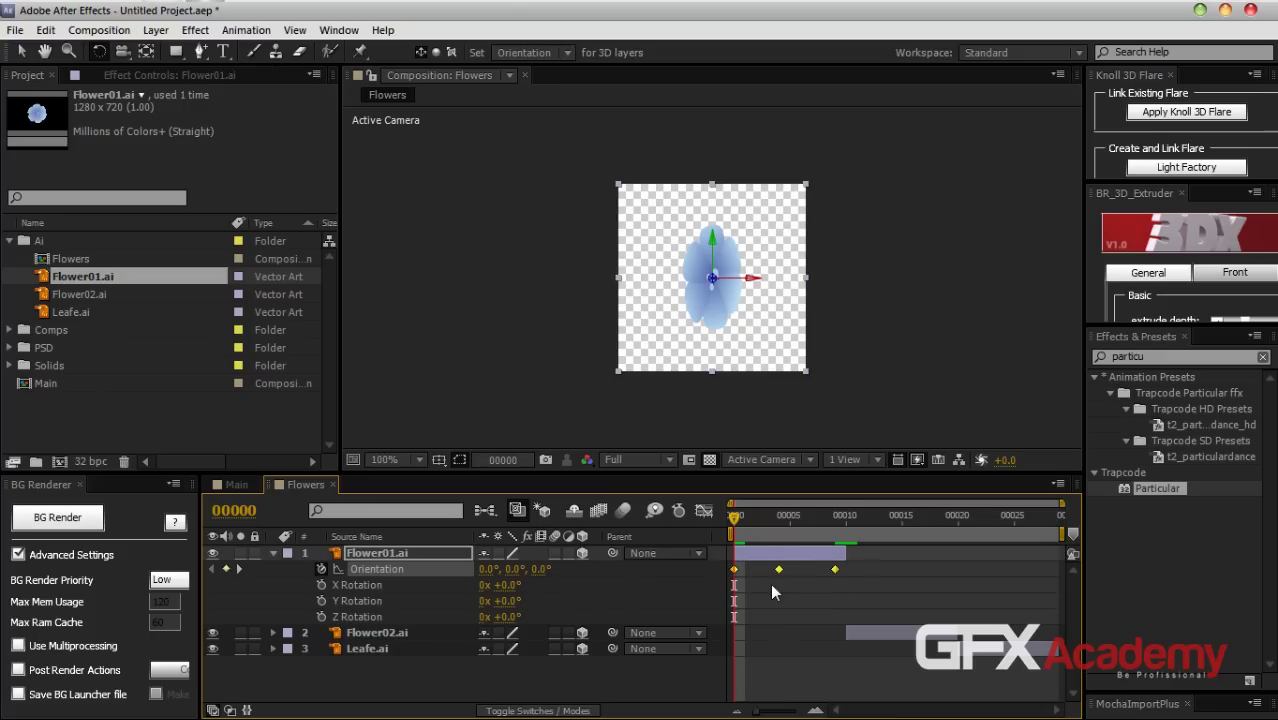
pyautogui.click(396, 637)
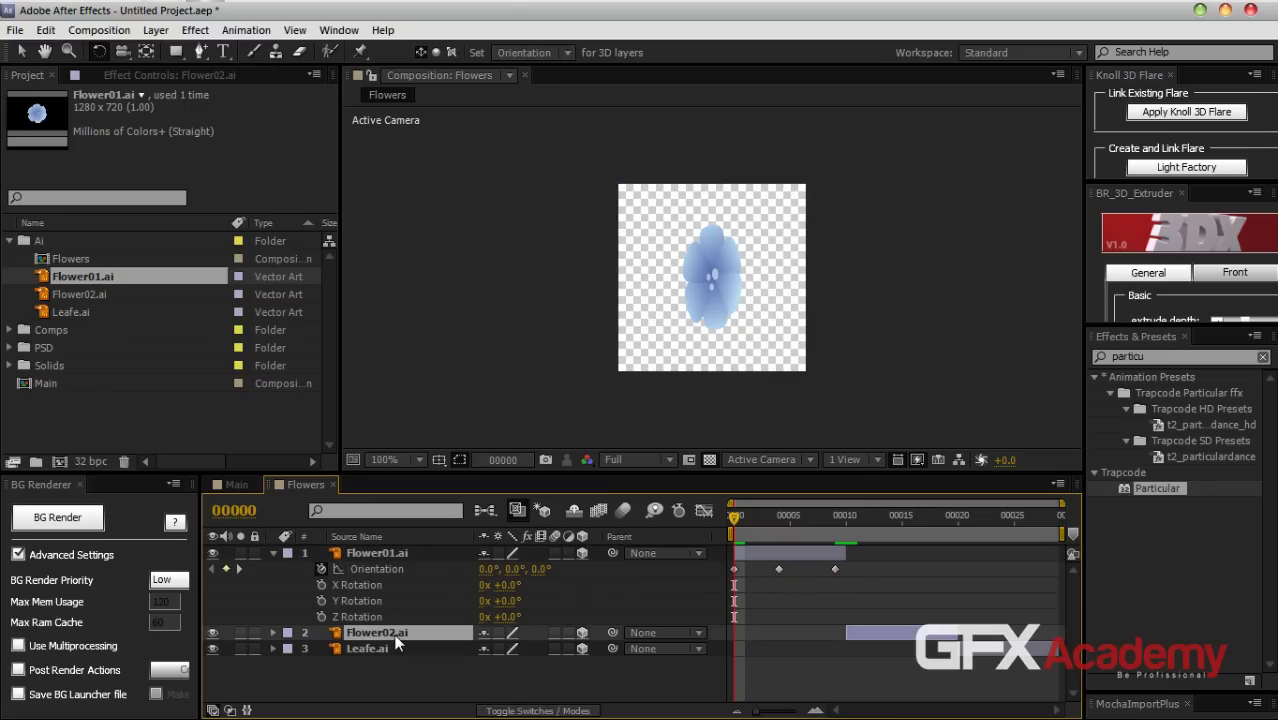
pyautogui.press('r')
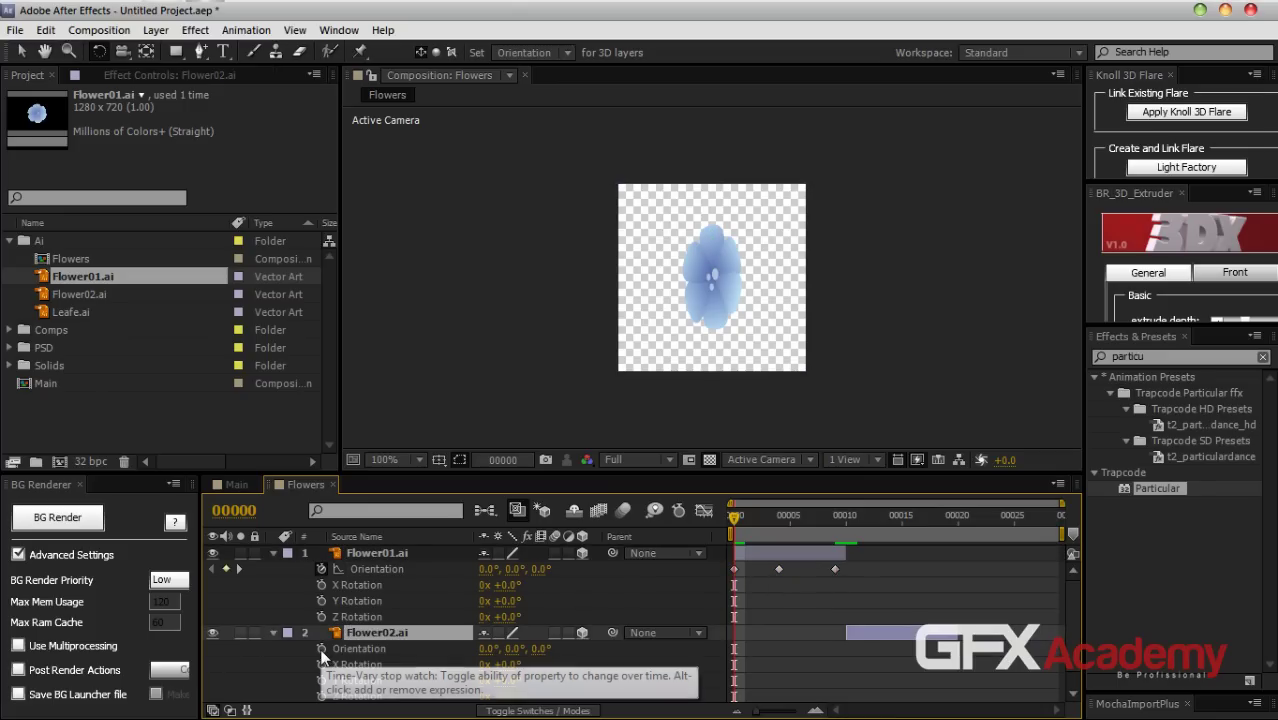
pyautogui.moveTo(743, 515); pyautogui.dragTo(850, 532)
pyautogui.click(372, 648)
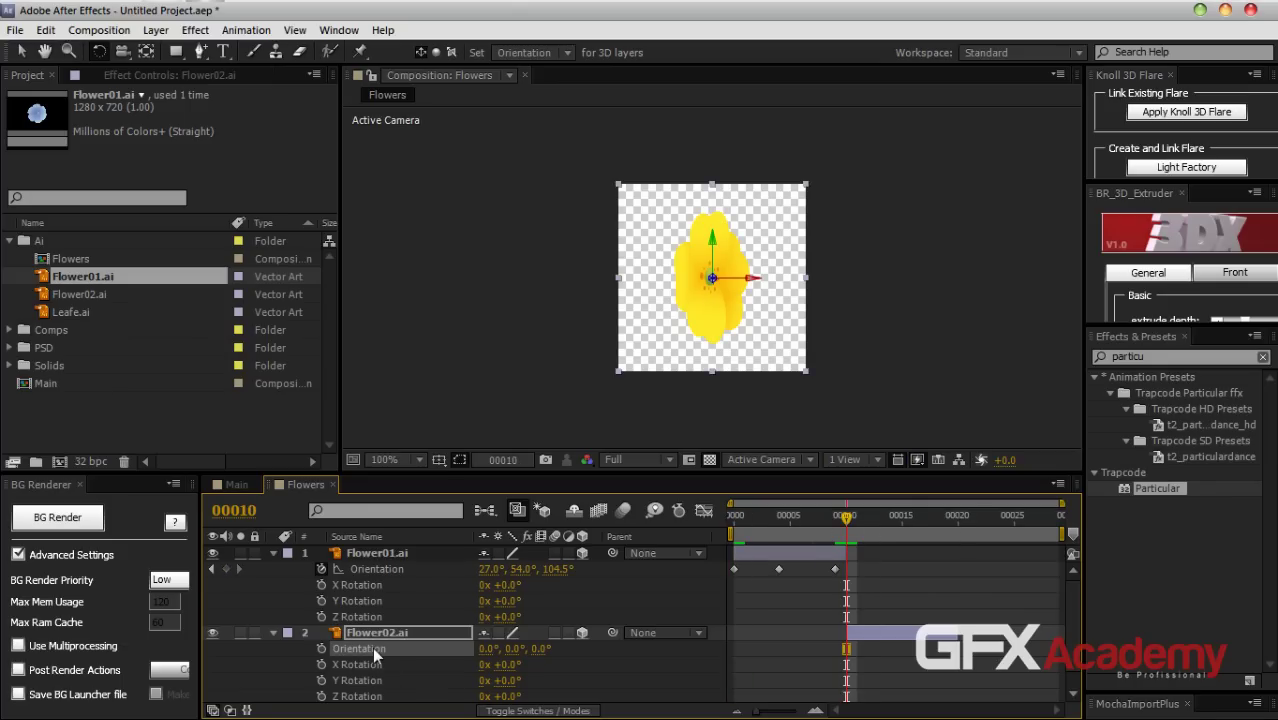
pyautogui.hotkey('ctrl', 'v')
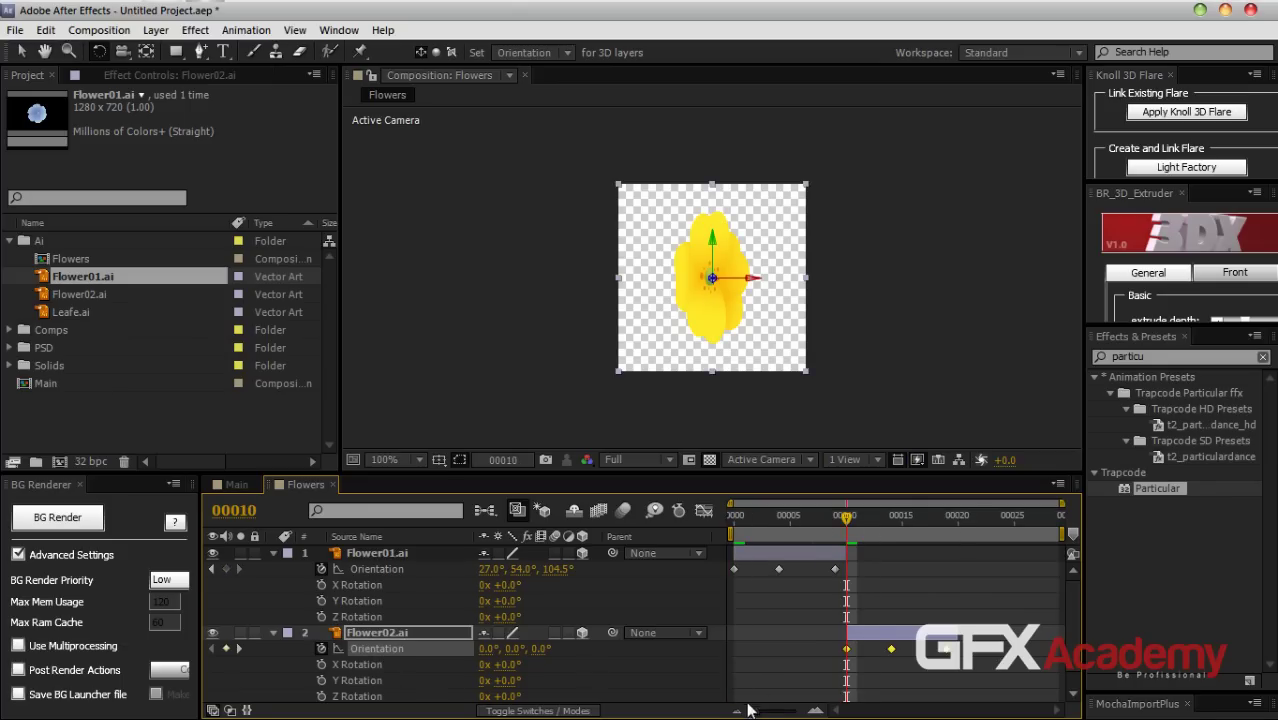
pyautogui.moveTo(757, 712)
pyautogui.mouseDown()
pyautogui.moveTo(775, 712)
pyautogui.moveTo(757, 712)
pyautogui.mouseUp()
# Paste the Orientation keyframes onto the Leafe.ai layer at frame 20, return to frame 0 and collapse the layer properties
pyautogui.click(273, 553)
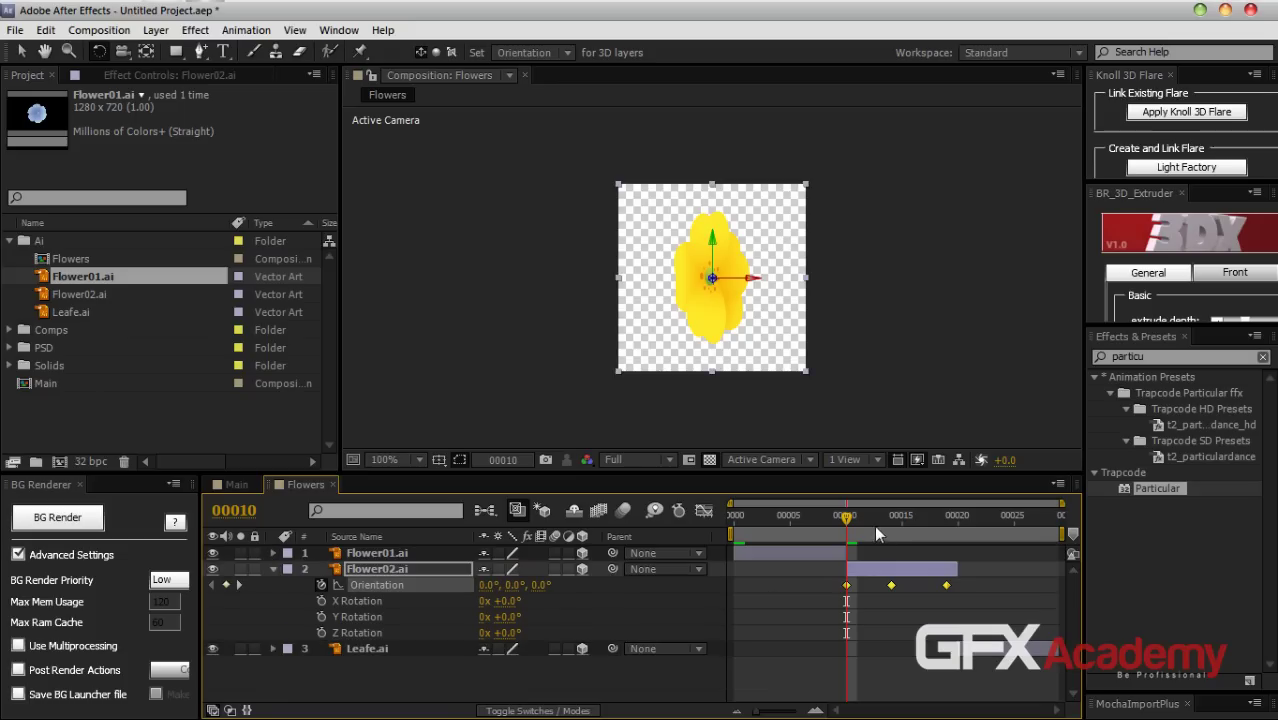
pyautogui.moveTo(848, 524); pyautogui.dragTo(958, 524)
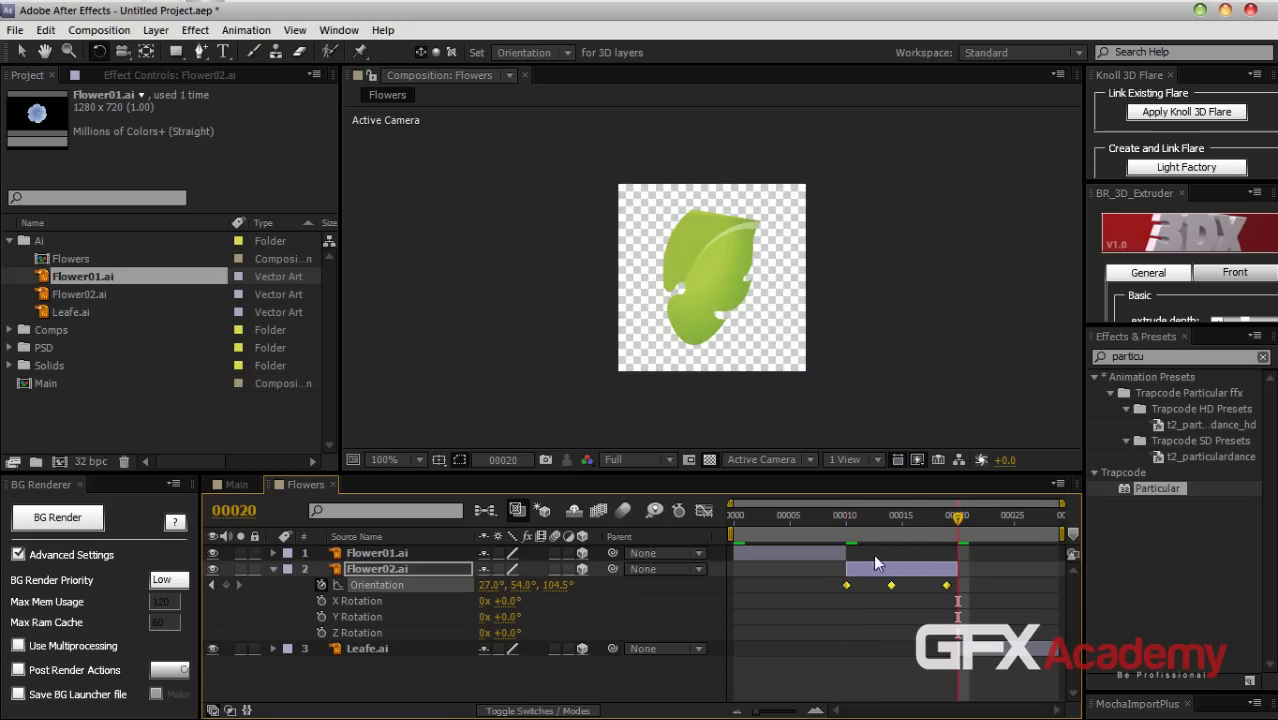
pyautogui.click(378, 649)
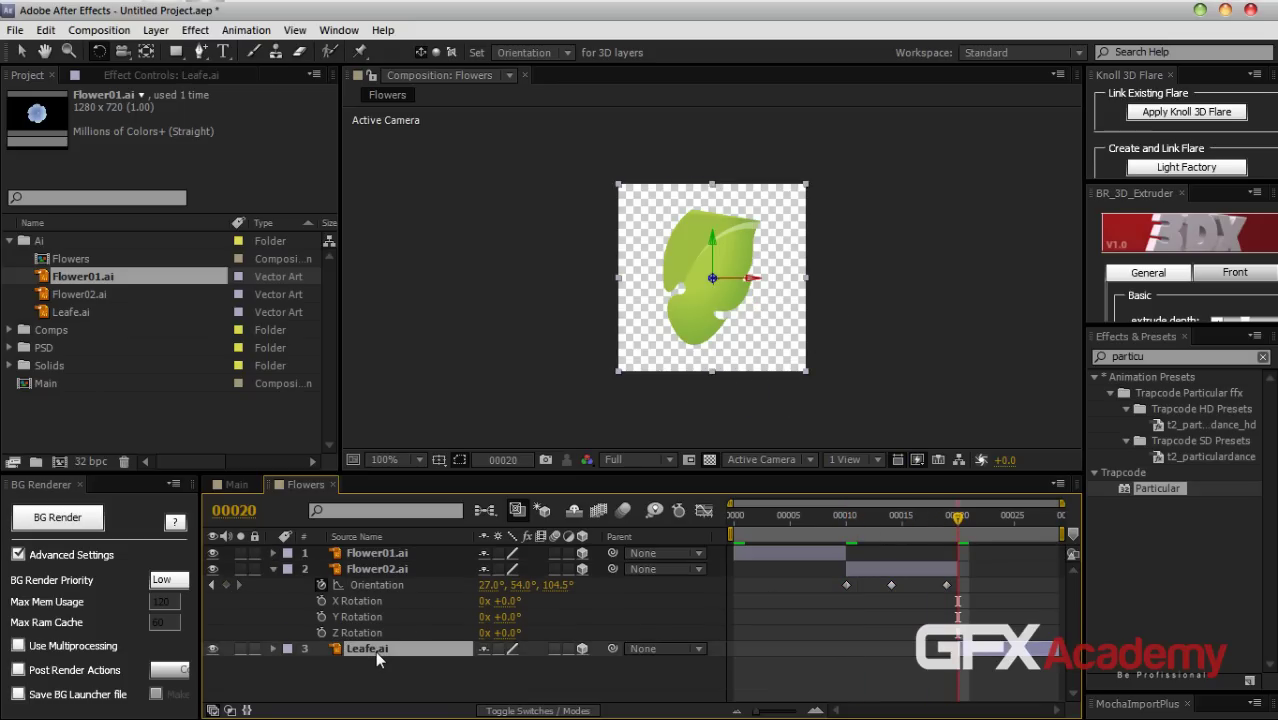
pyautogui.press('Return')
pyautogui.moveTo(958, 518); pyautogui.dragTo(735, 540)
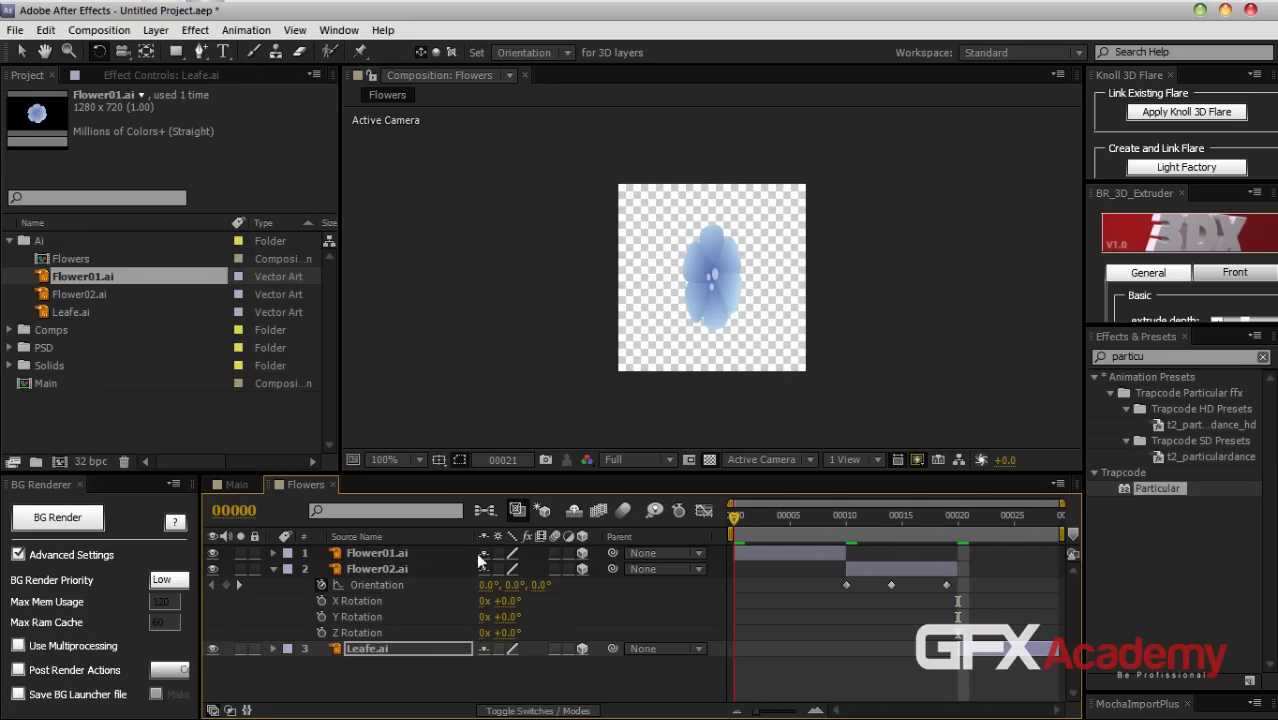
pyautogui.click(272, 568)
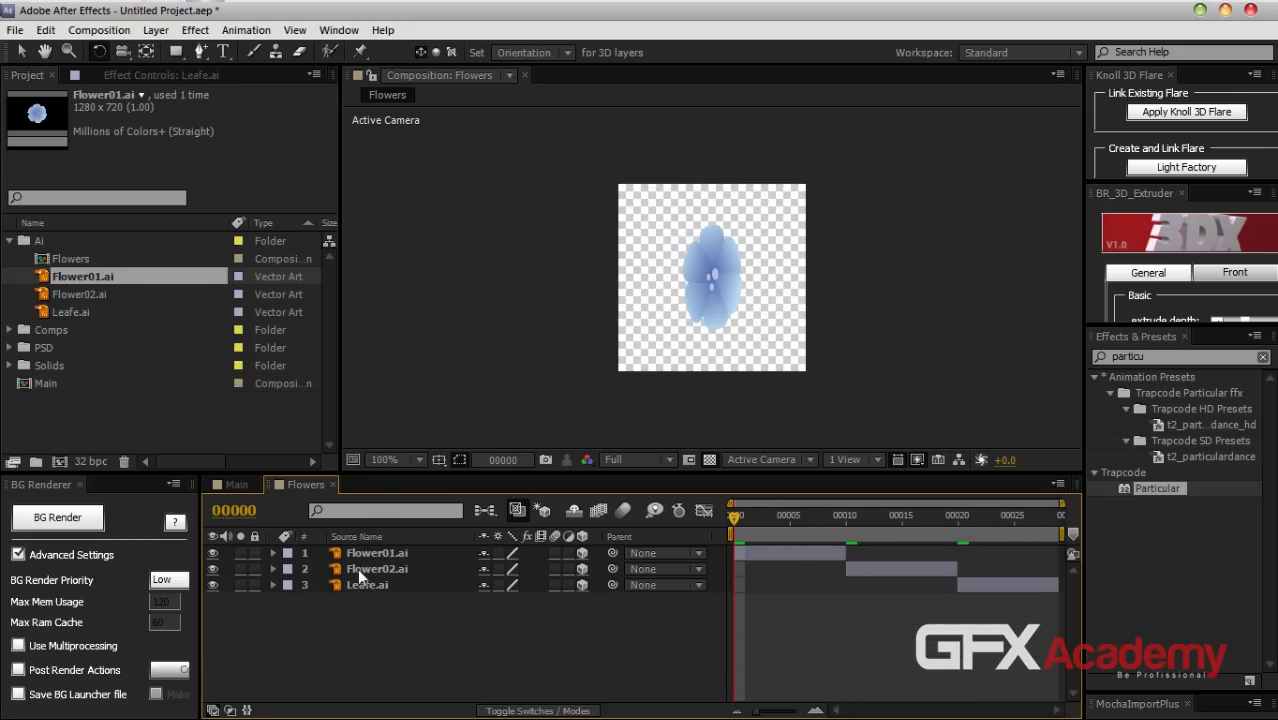
# Close the Flowers timeline, add the Flowers composition to Main as the lowest layer and hide it
pyautogui.click(340, 484)
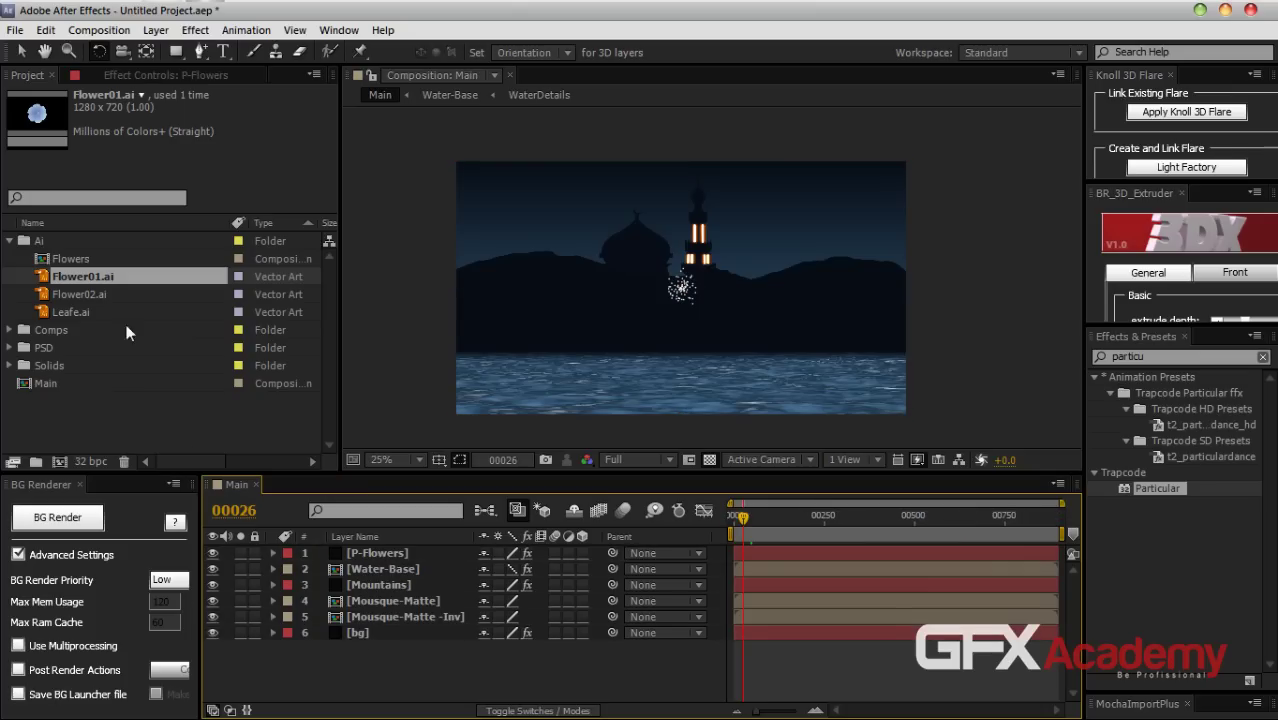
pyautogui.click(80, 258)
pyautogui.click(472, 653)
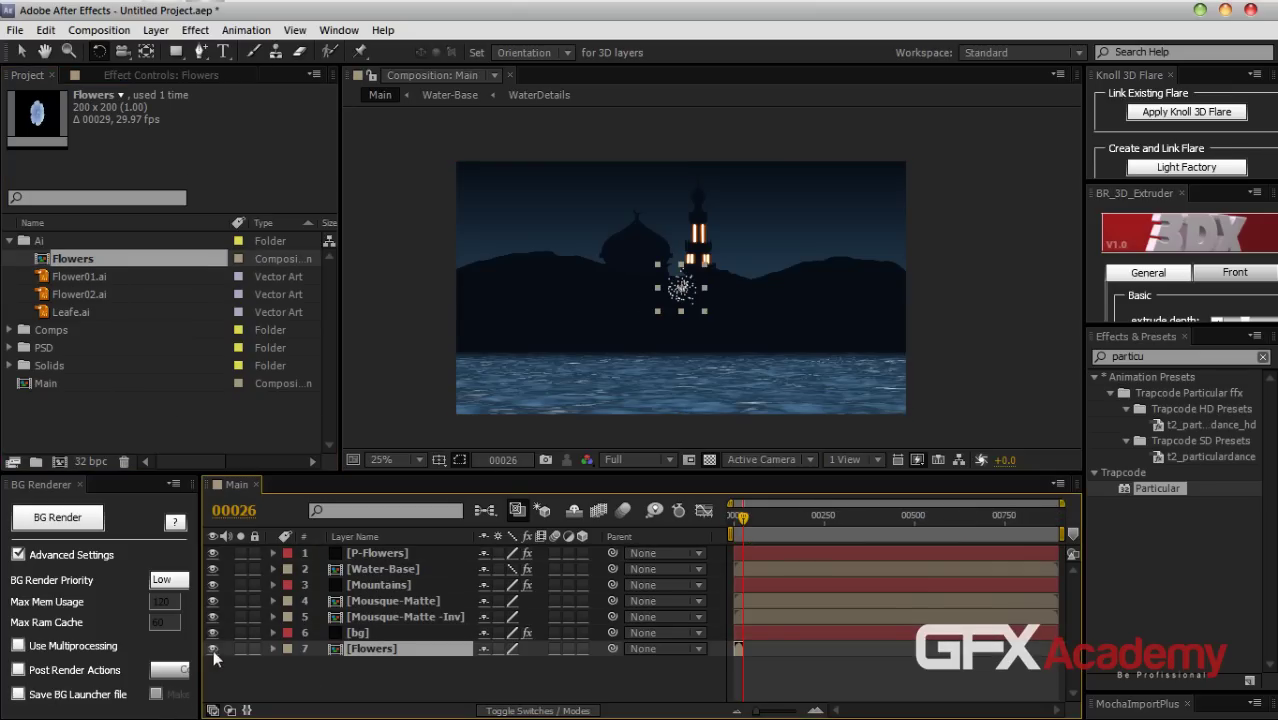
# Go to frame 86 in Main and set the P-Flowers layer's Particular particle type to Sprite
pyautogui.click(383, 552)
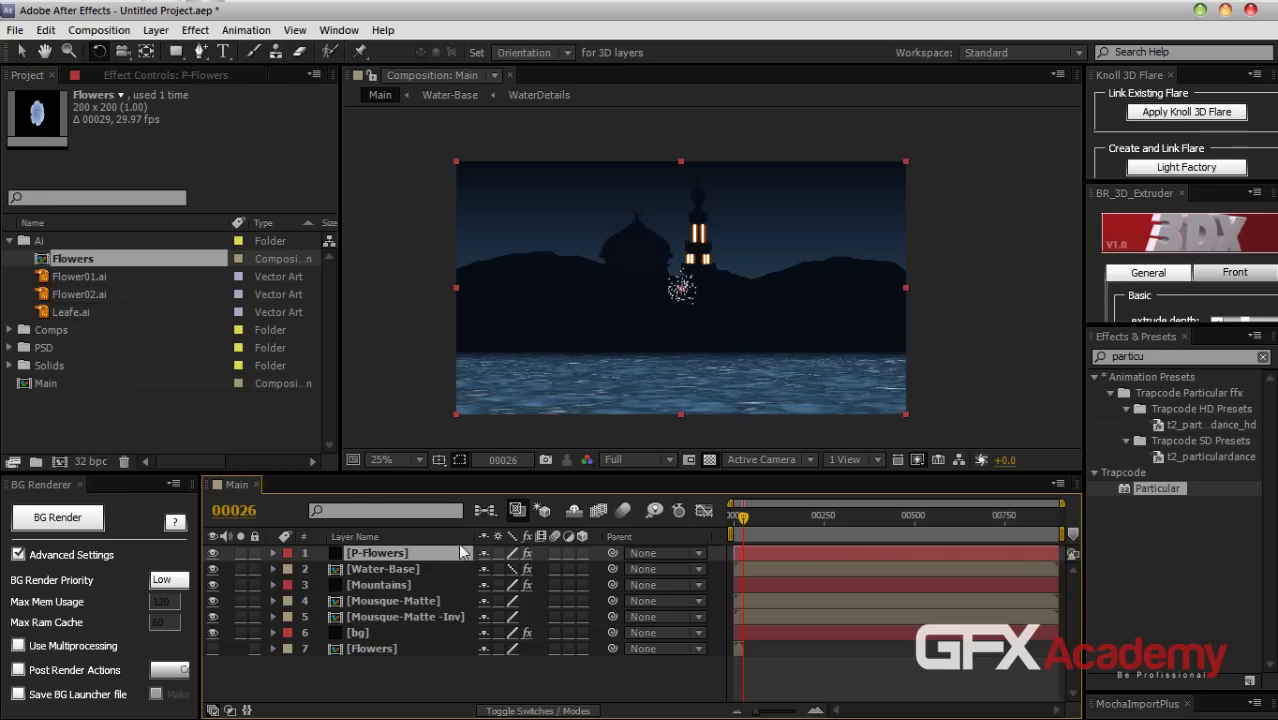
pyautogui.moveTo(745, 527); pyautogui.dragTo(767, 527)
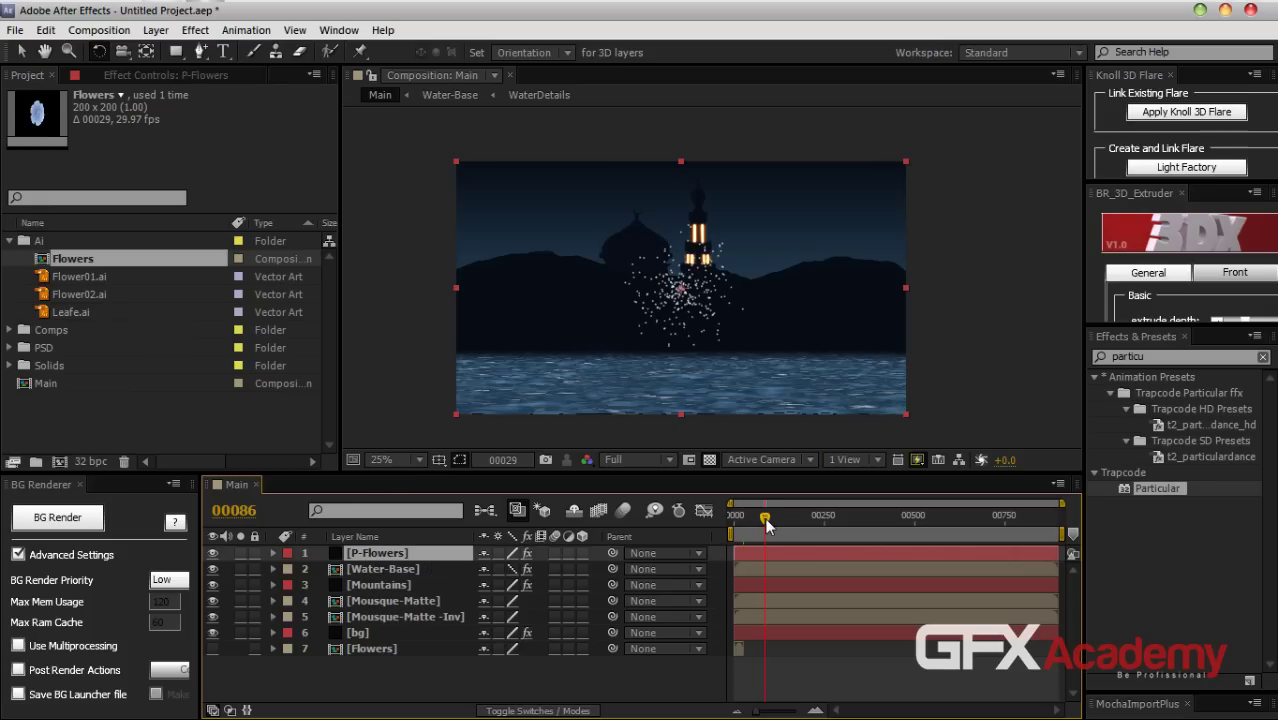
pyautogui.click(150, 76)
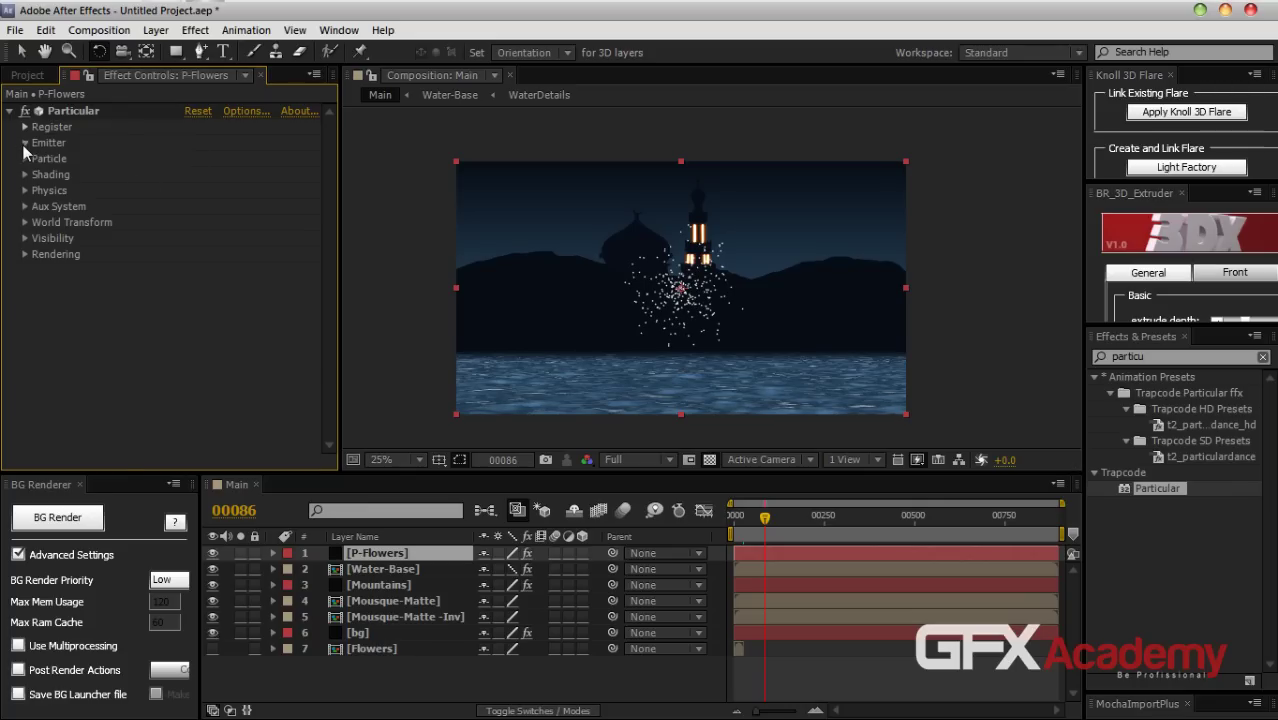
pyautogui.click(25, 142)
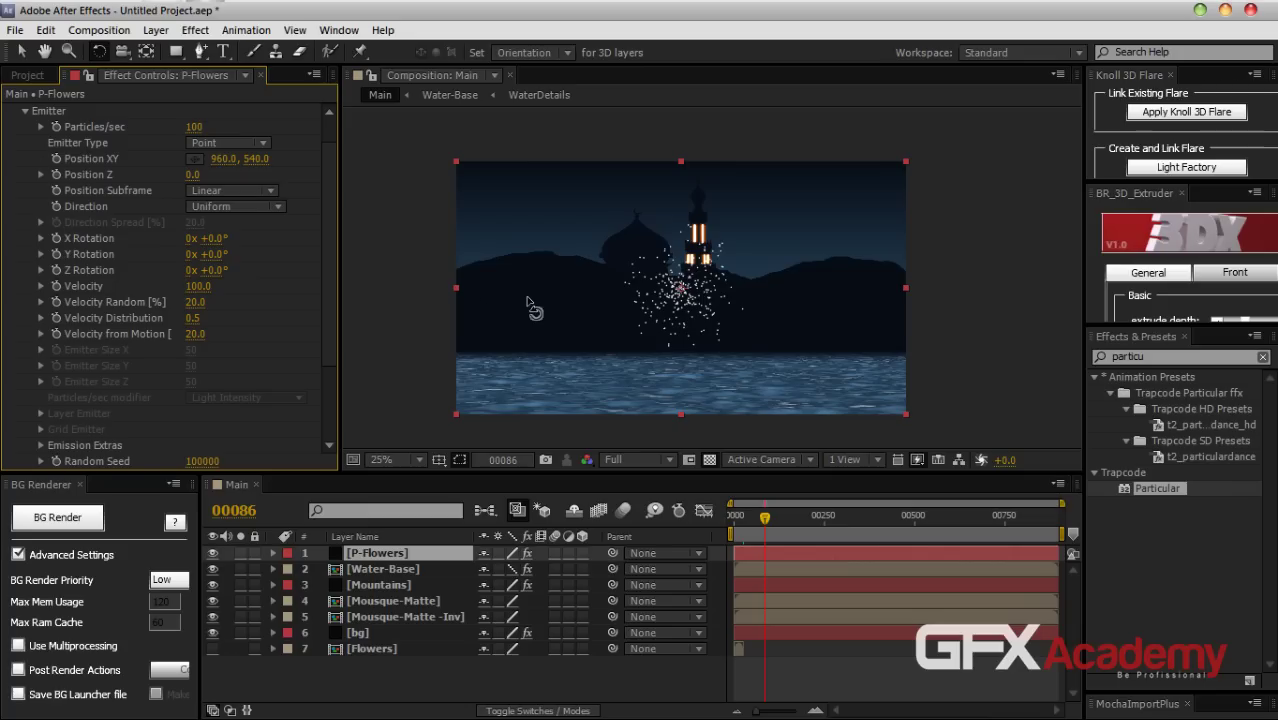
pyautogui.scroll(-3, 295, 320)
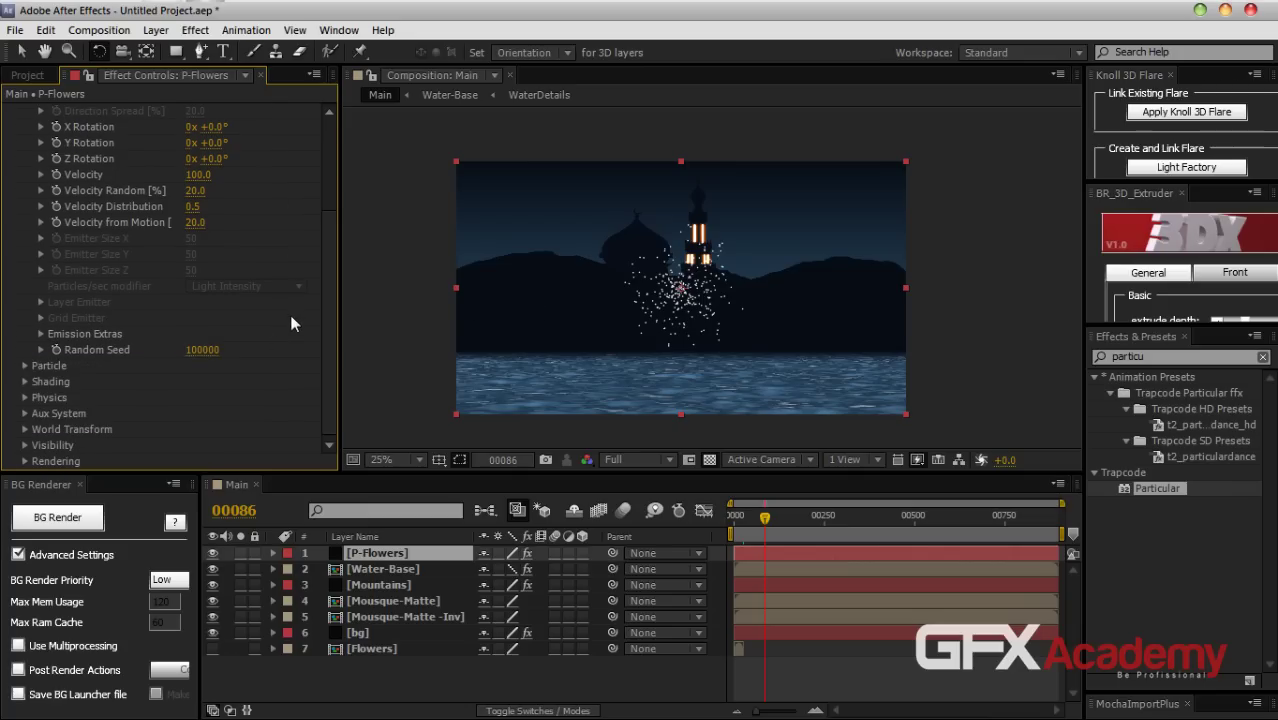
pyautogui.click(24, 365)
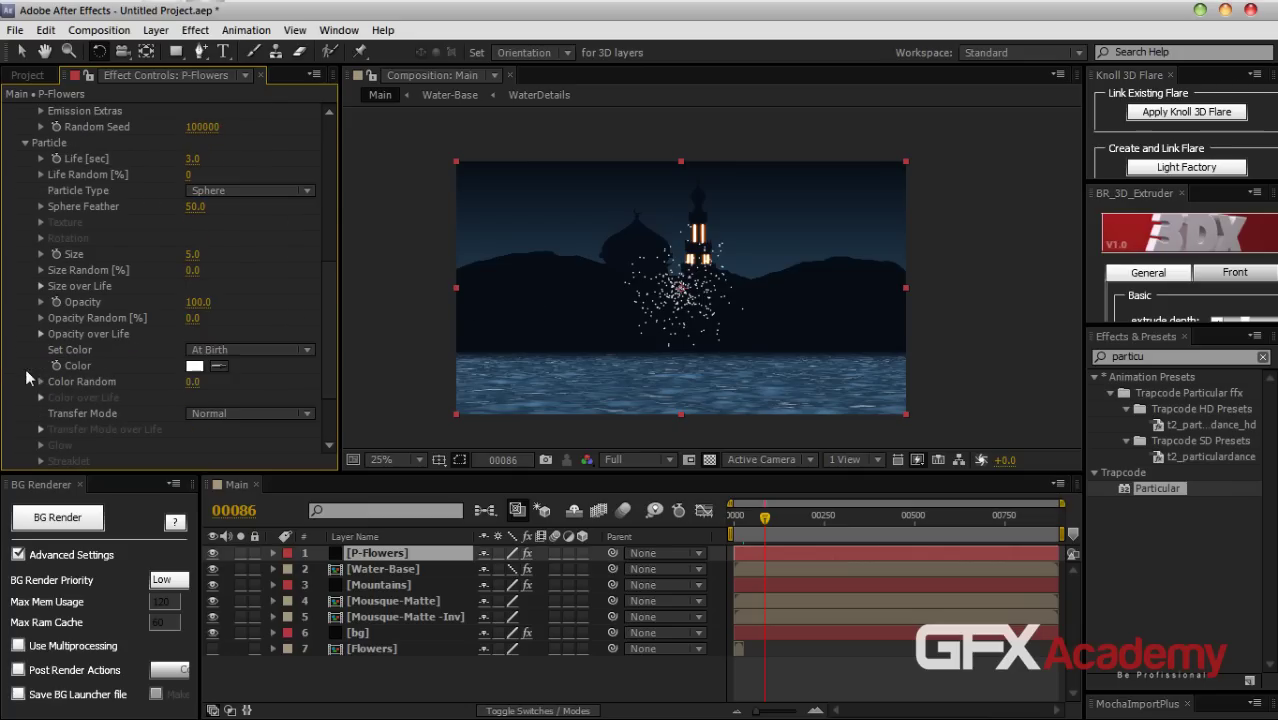
pyautogui.click(215, 190)
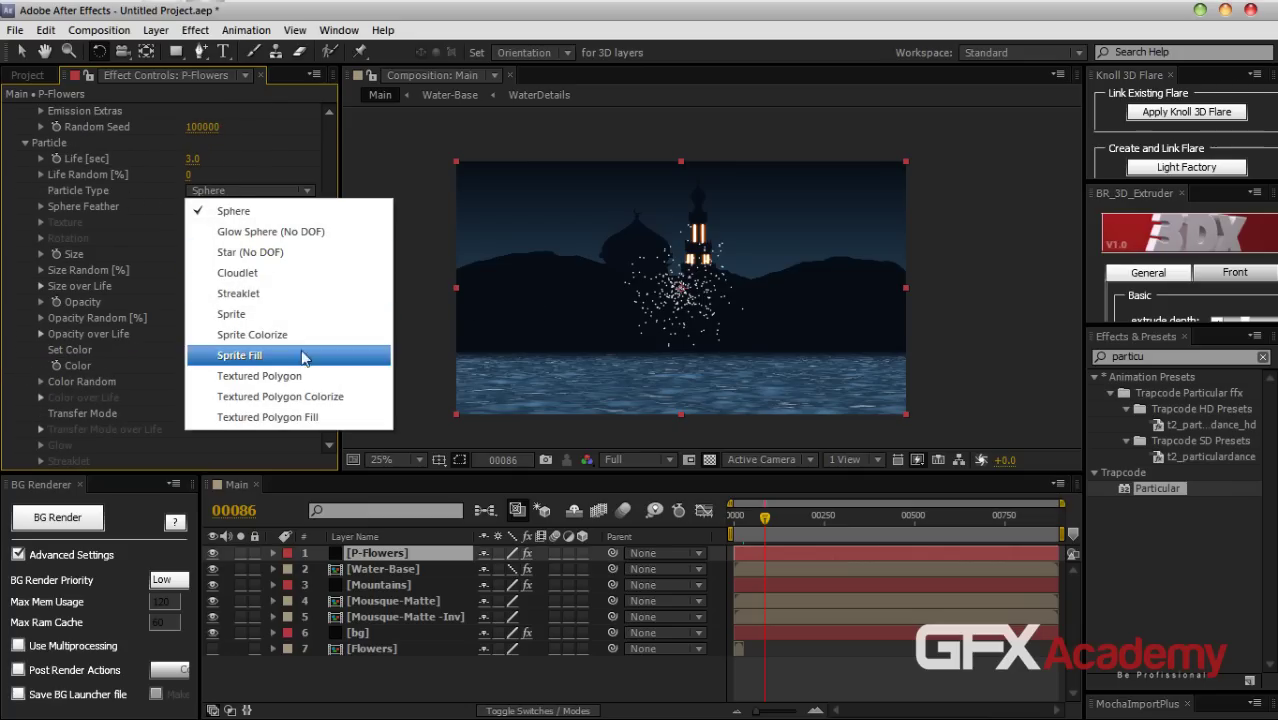
pyautogui.click(268, 314)
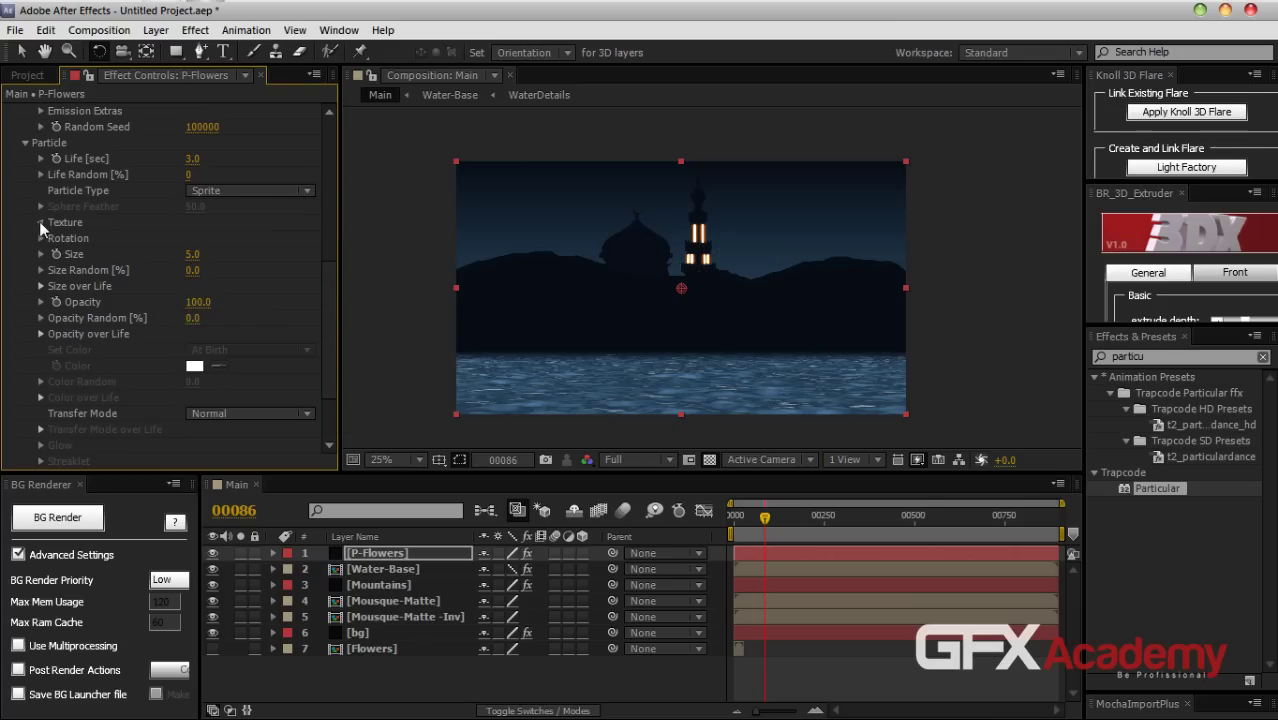
# Use the Flowers layer as the Particular sprite texture with time sampling set to Split Clip - Loop
pyautogui.click(40, 222)
pyautogui.click(231, 240)
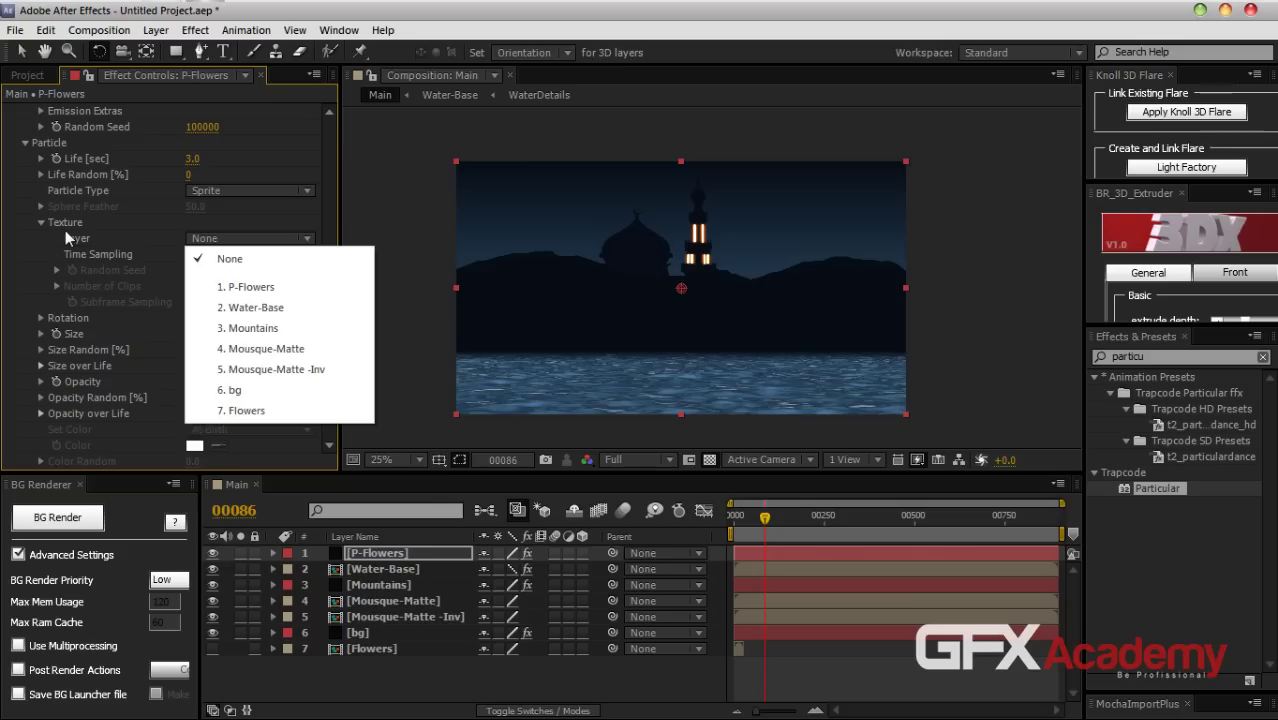
pyautogui.click(312, 421)
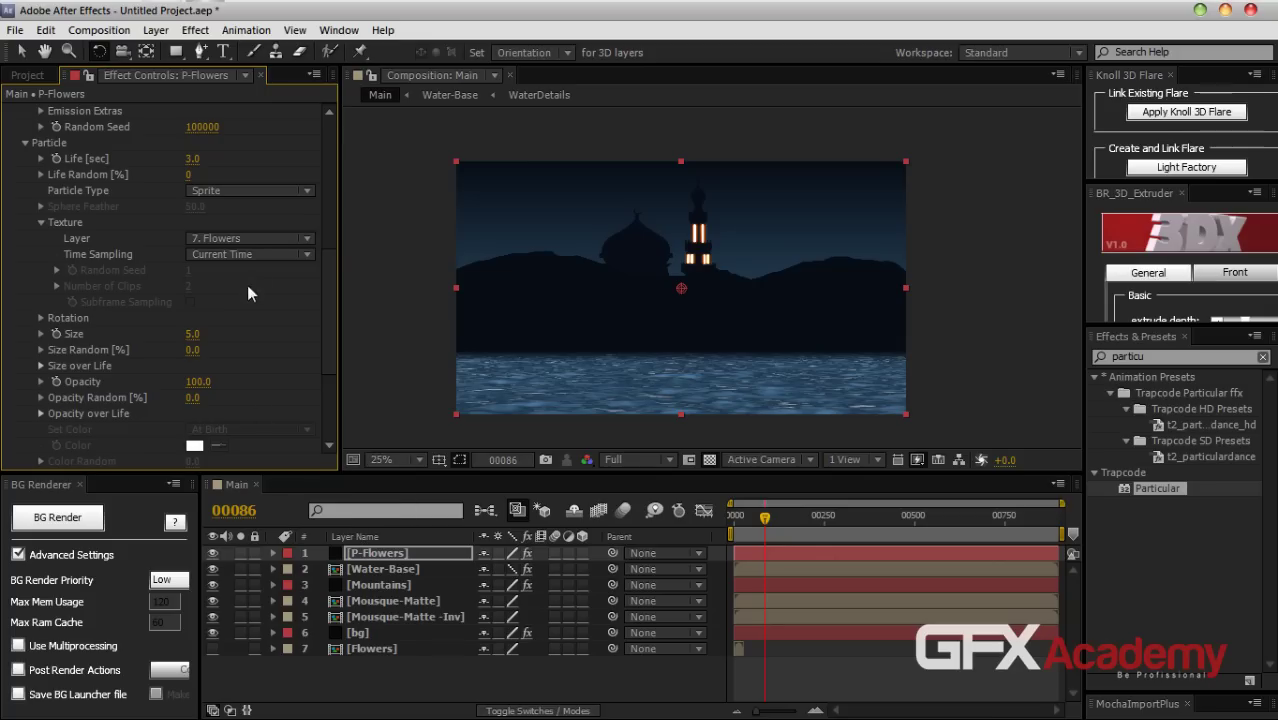
pyautogui.click(253, 256)
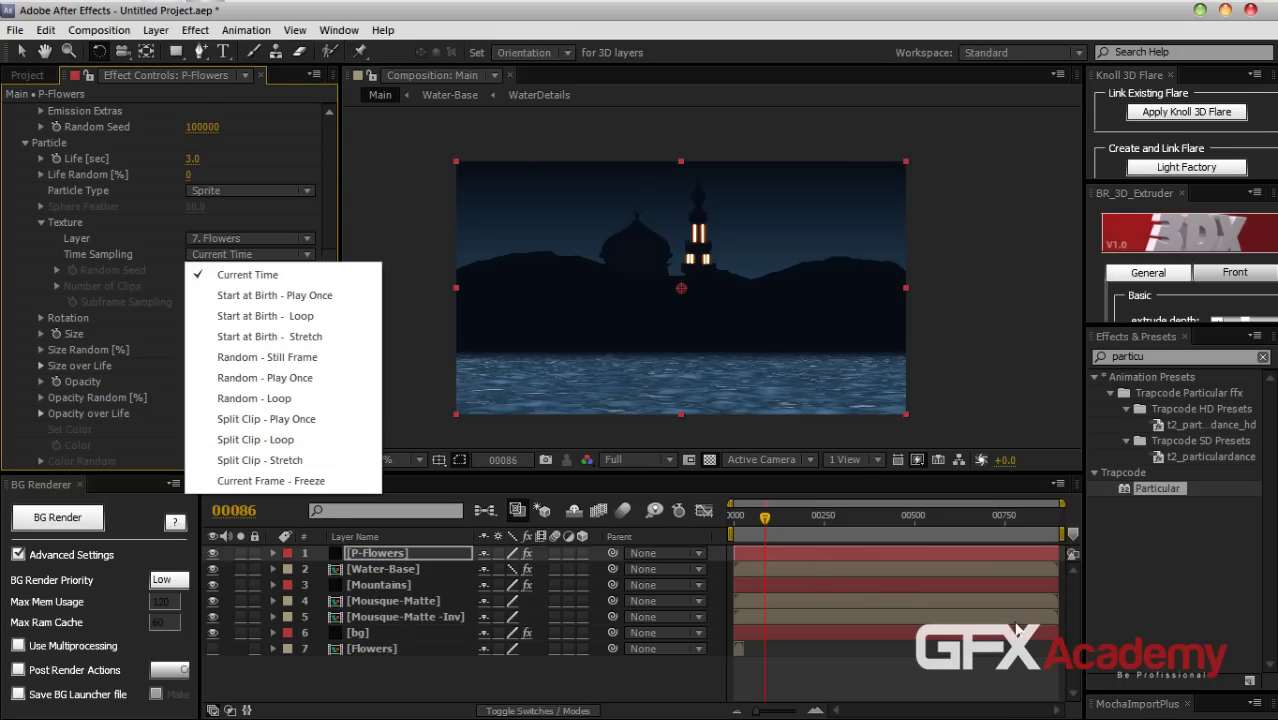
pyautogui.click(295, 441)
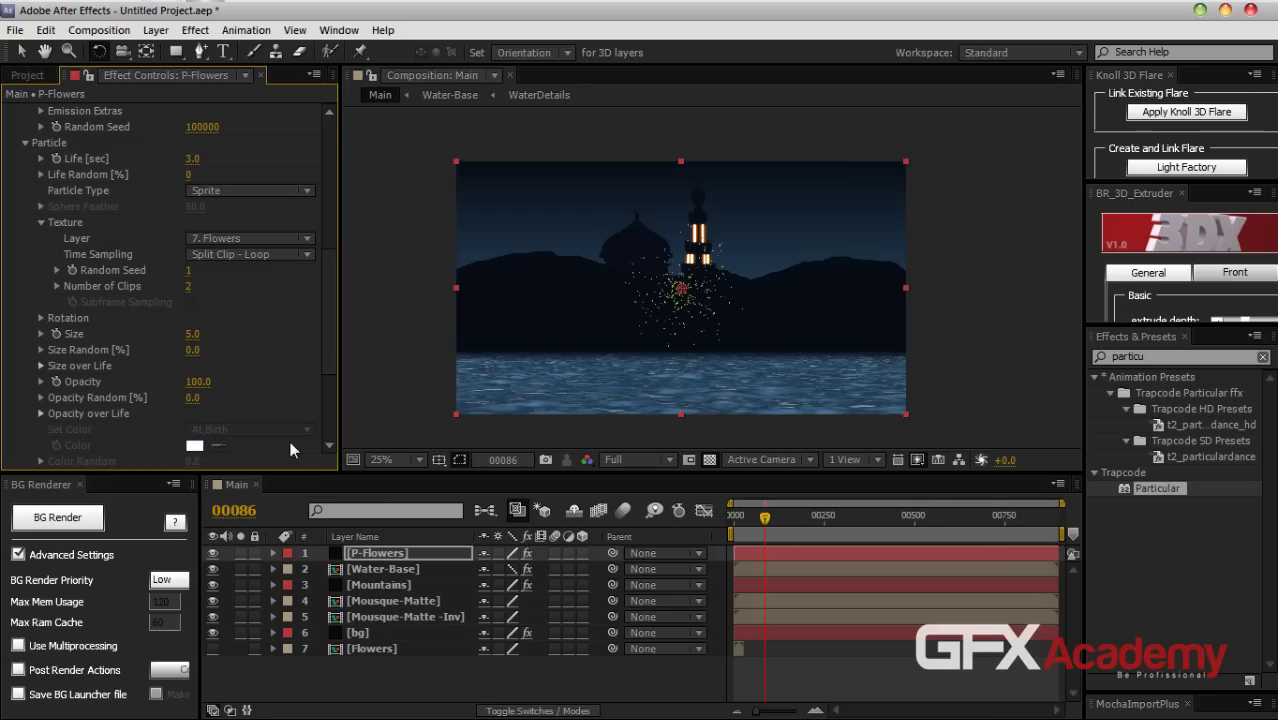
# Set the Particular texture's number of clips to 3 and the particle size to 24, checking the flowers at frame 127
pyautogui.click(185, 287)
pyautogui.write('3')
pyautogui.press('Return')
pyautogui.moveTo(192, 336); pyautogui.dragTo(209, 335)
pyautogui.scroll(4, 770, 368)
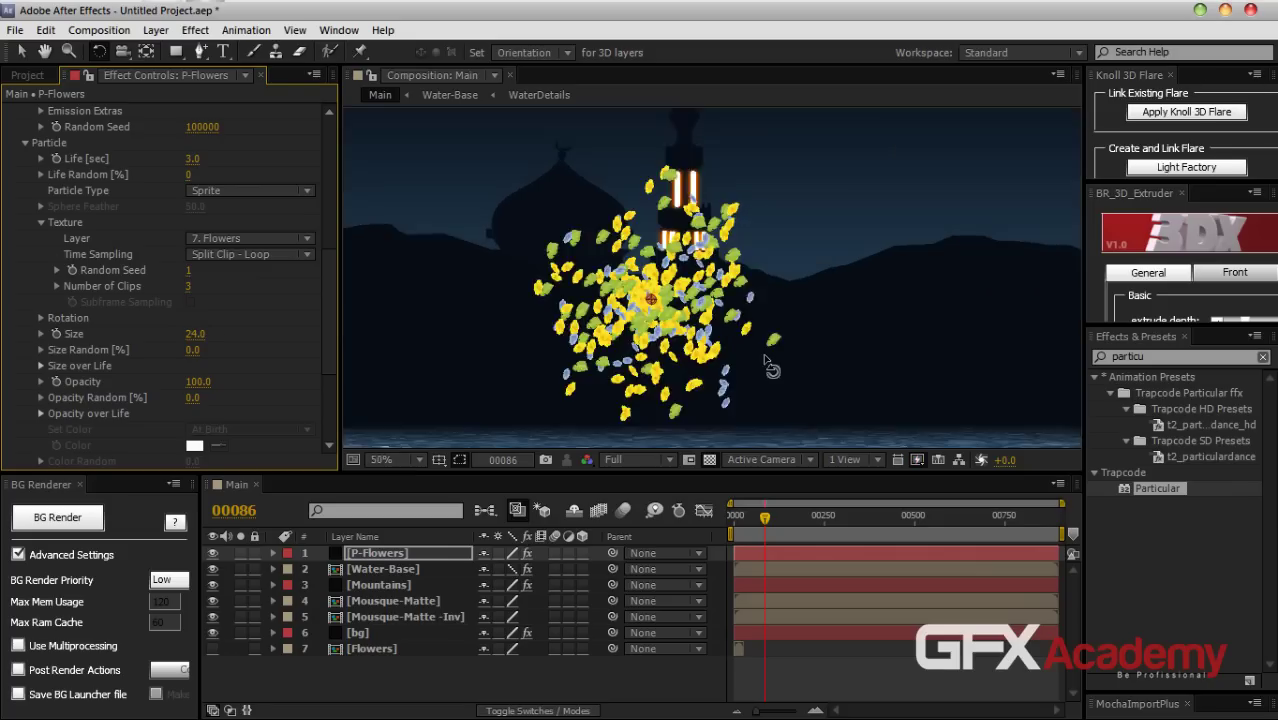
pyautogui.moveTo(765, 517)
pyautogui.mouseDown()
pyautogui.moveTo(736, 519)
pyautogui.moveTo(779, 527)
pyautogui.mouseUp()
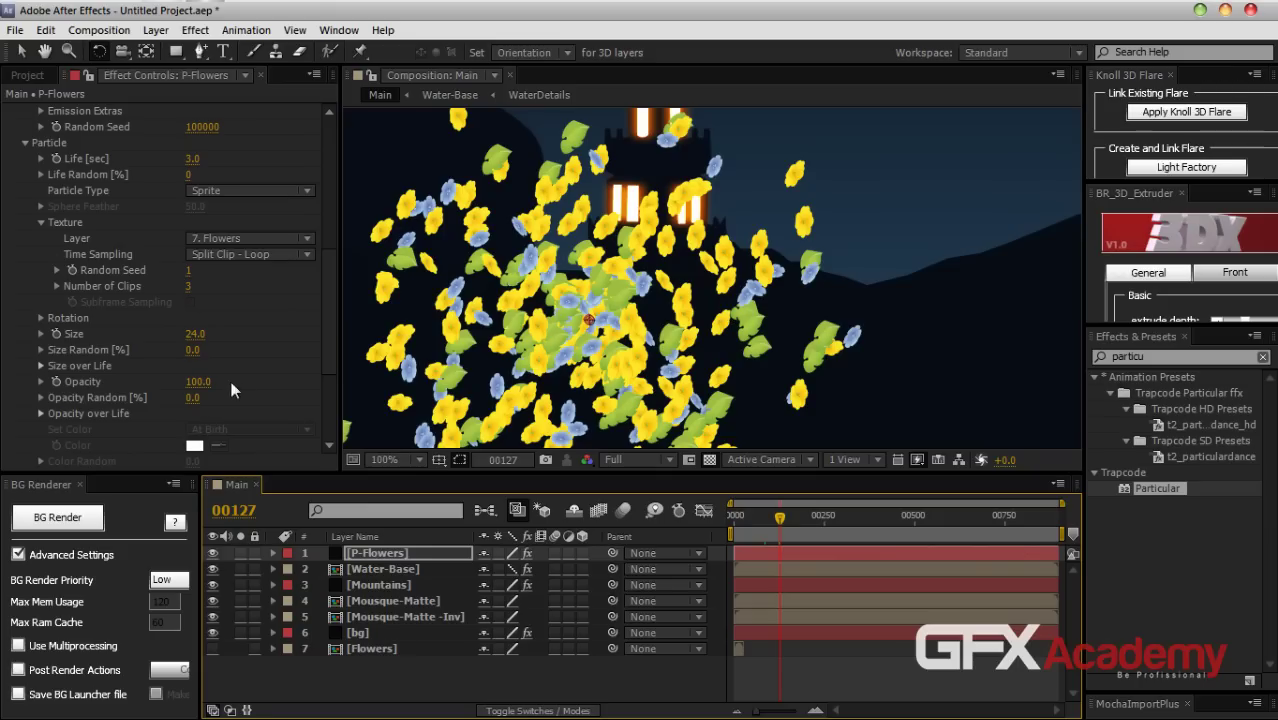
# Set the particles' size randomness to 56% and their size to 20
pyautogui.moveTo(192, 350); pyautogui.dragTo(245, 355)
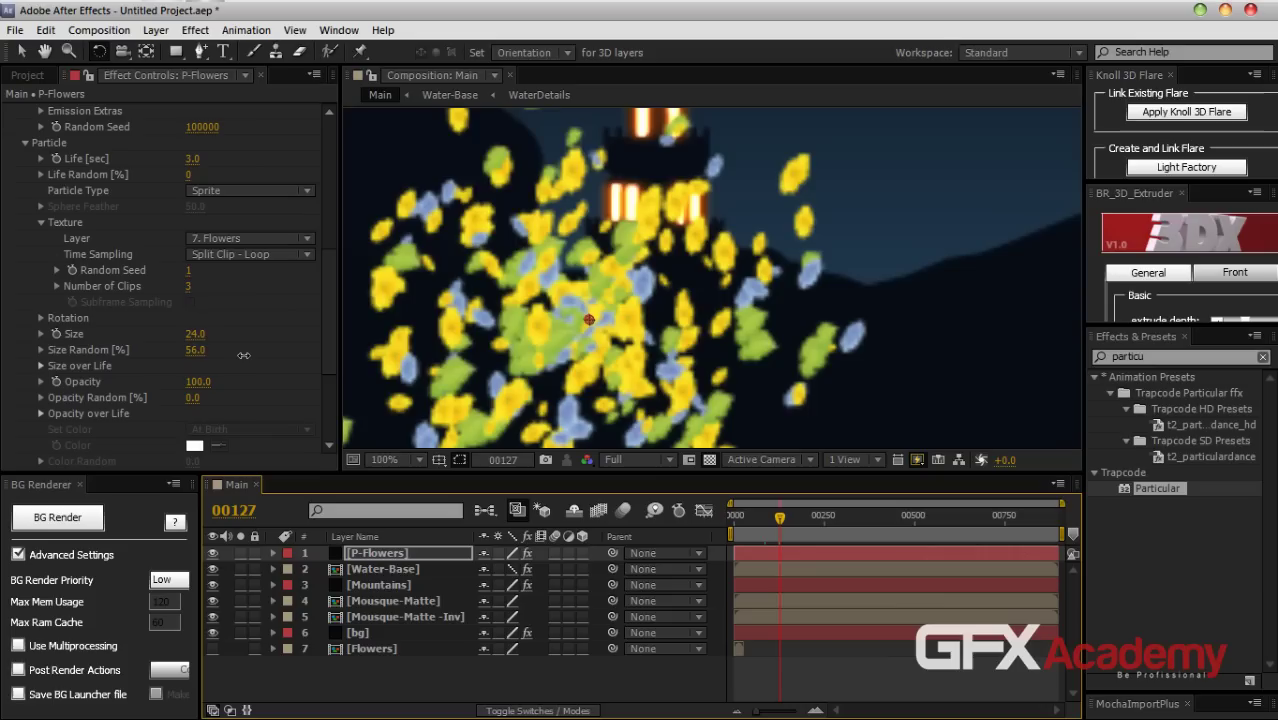
pyautogui.click(195, 334)
pyautogui.write('20')
pyautogui.press('Return')
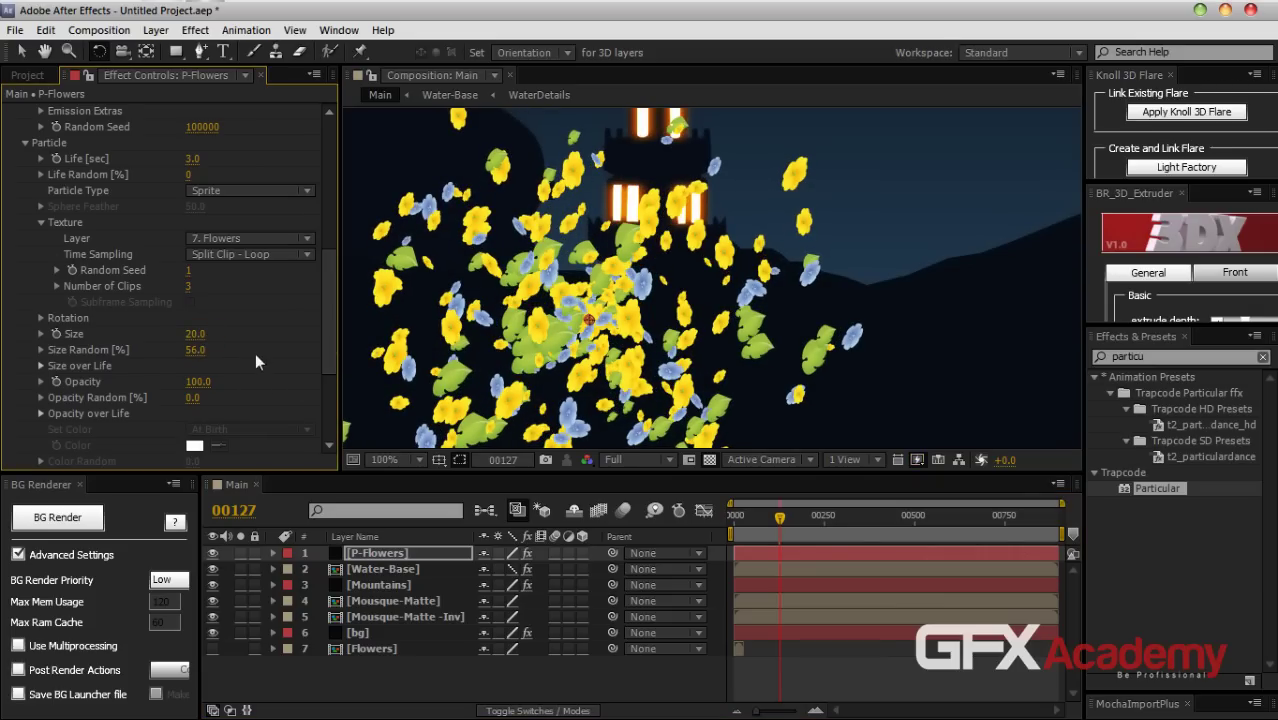
# Set the particle life to 2 seconds and return to frame 0
pyautogui.scroll(2, 325, 363)
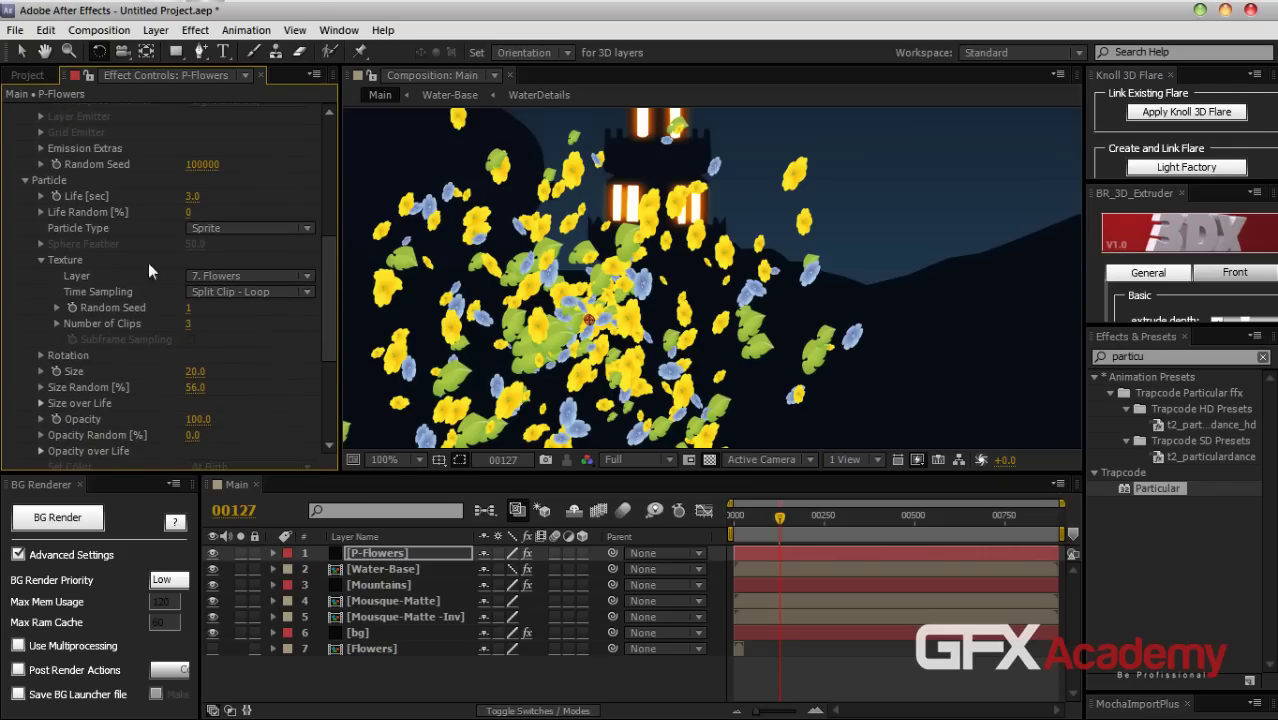
pyautogui.click(192, 196)
pyautogui.write('2')
pyautogui.press('Return')
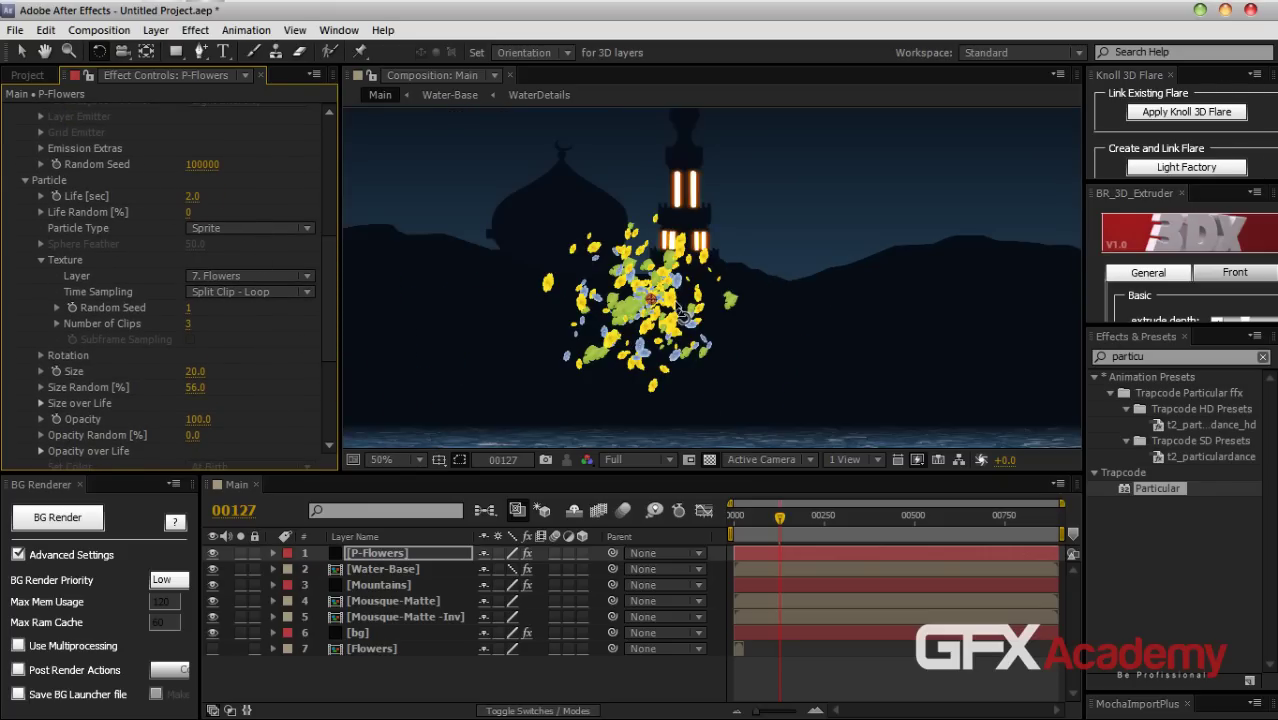
pyautogui.moveTo(791, 524); pyautogui.dragTo(710, 521)
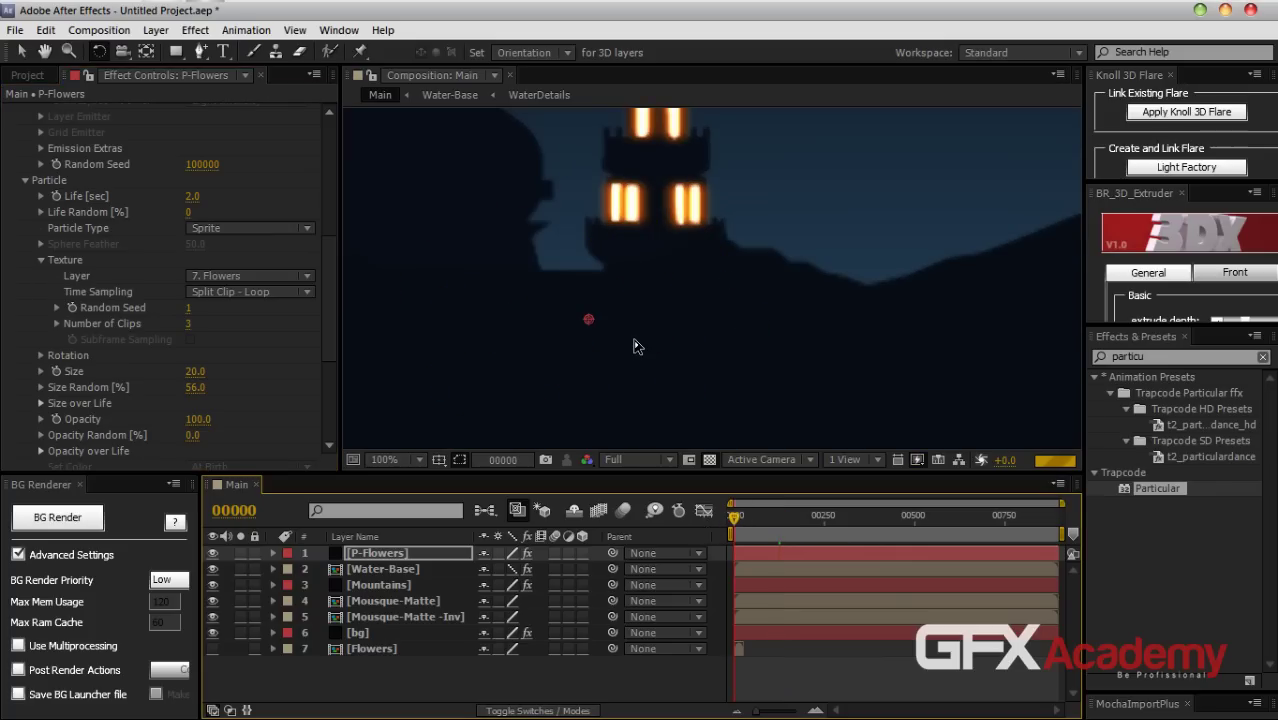
pyautogui.press(',')
pyautogui.press(',')
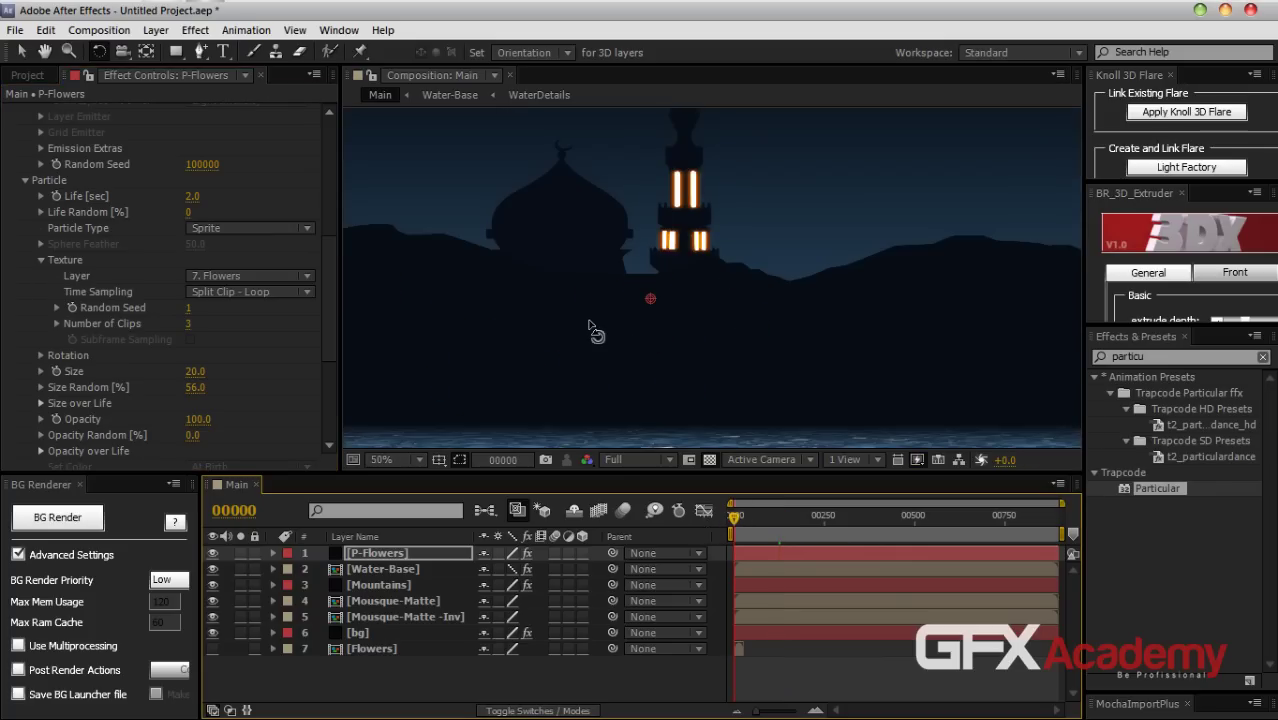
pyautogui.press(',')
pyautogui.press(',')
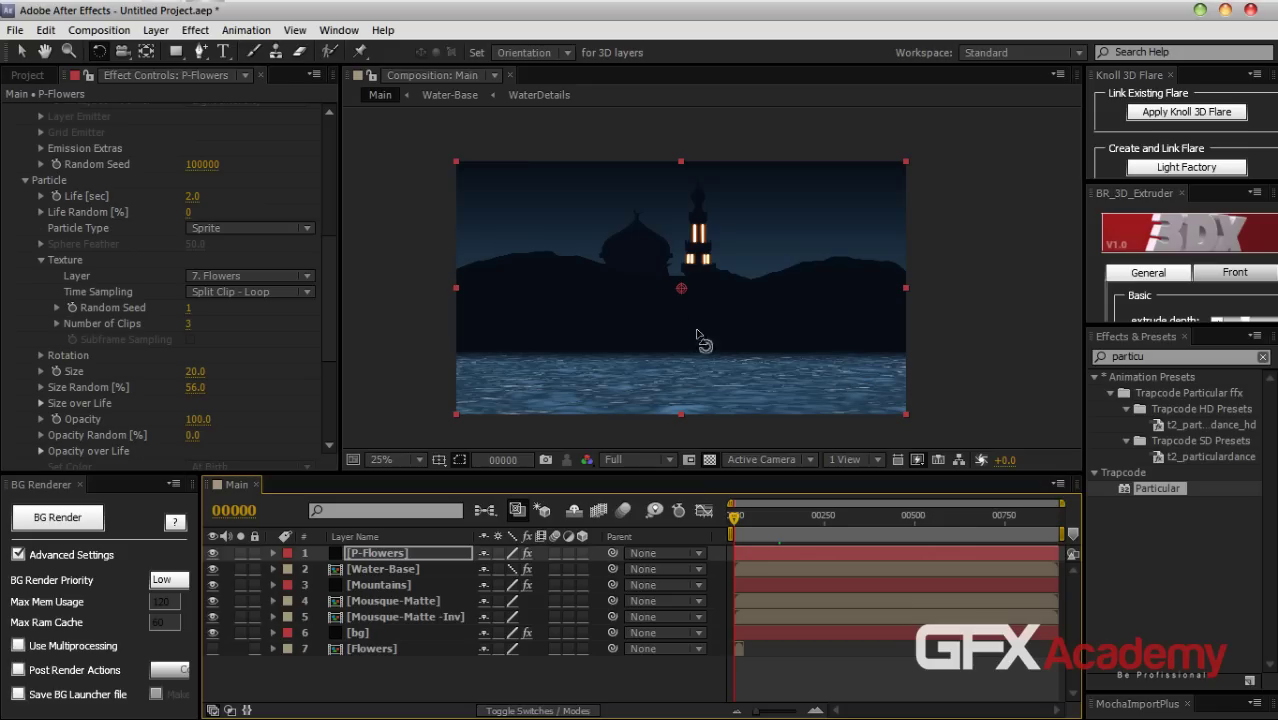
# Create a Point light named Emitter with 100% intensity in the Main composition
pyautogui.click(403, 695)
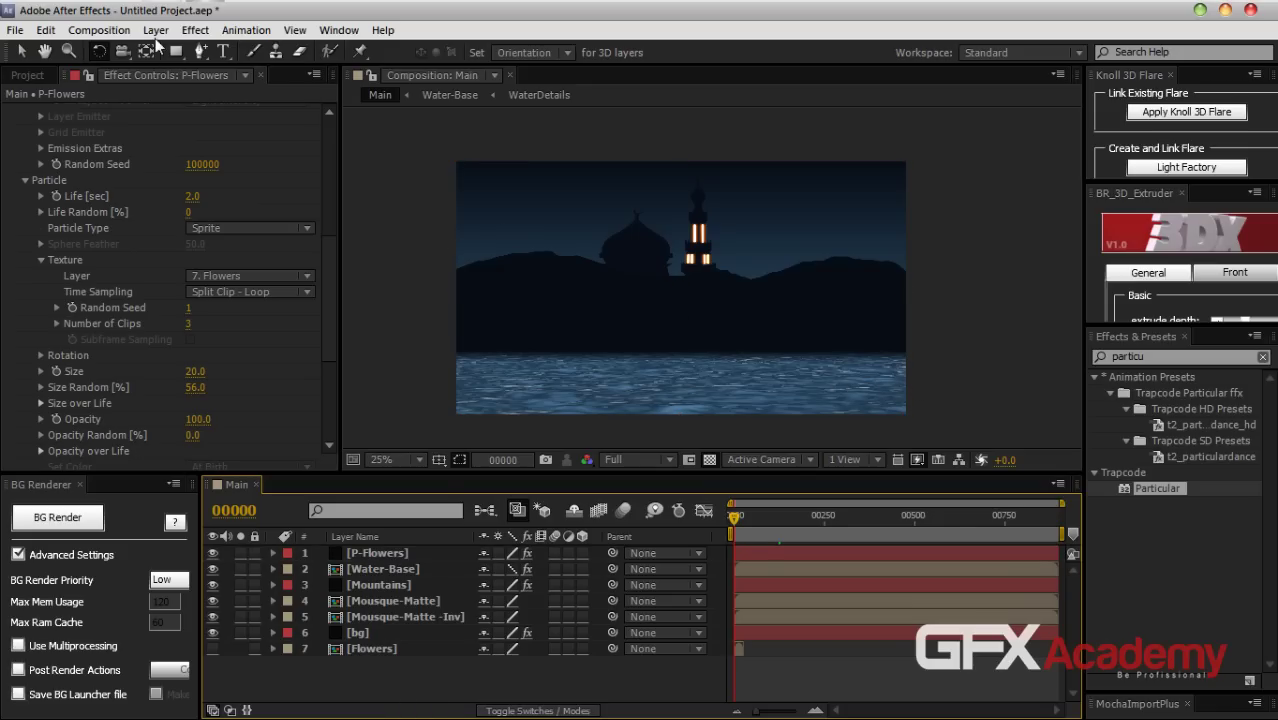
pyautogui.click(156, 31)
pyautogui.moveTo(176, 58)
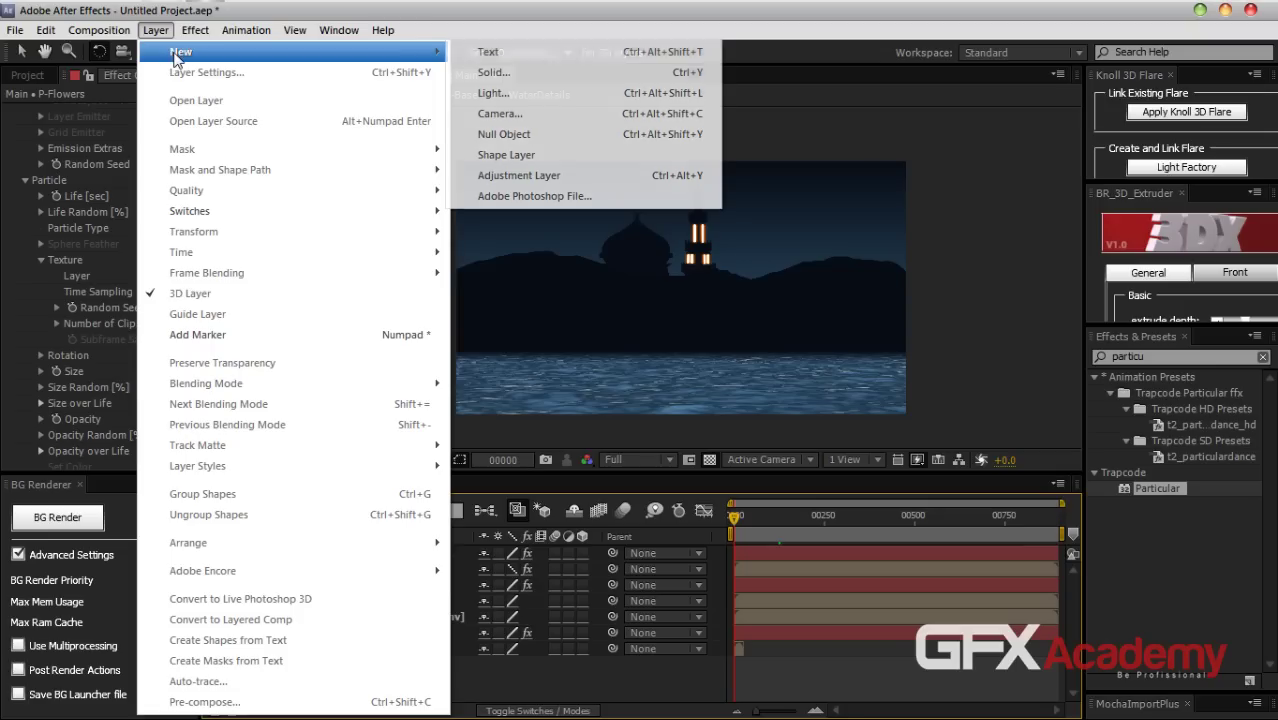
pyautogui.click(493, 93)
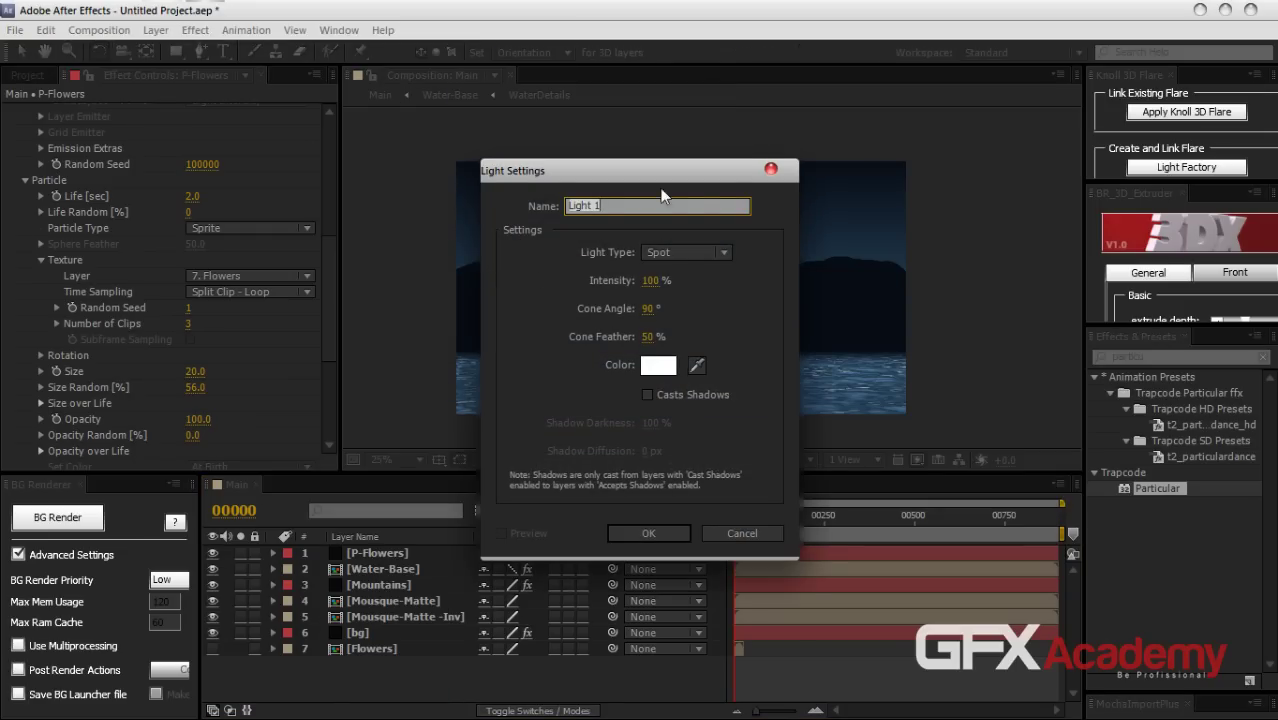
pyautogui.moveTo(652, 171); pyautogui.dragTo(371, 131)
pyautogui.click(405, 212)
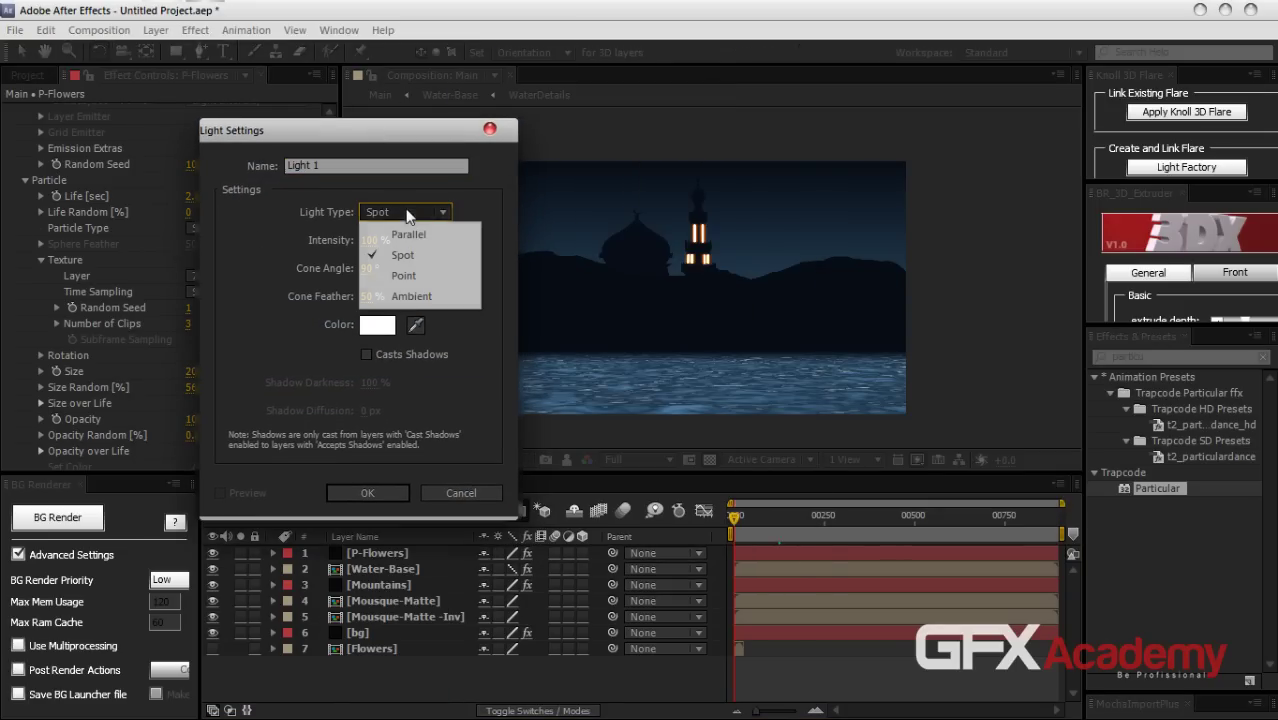
pyautogui.click(404, 275)
pyautogui.write('Emitter')
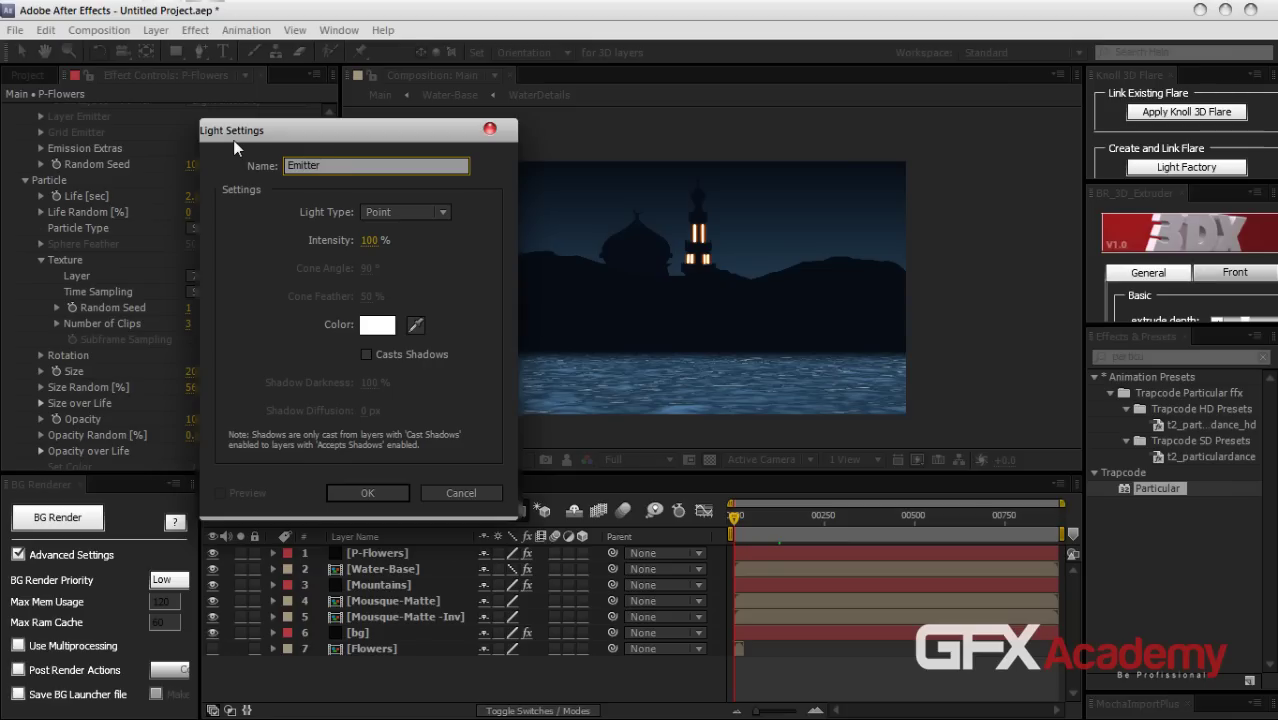
pyautogui.click(372, 492)
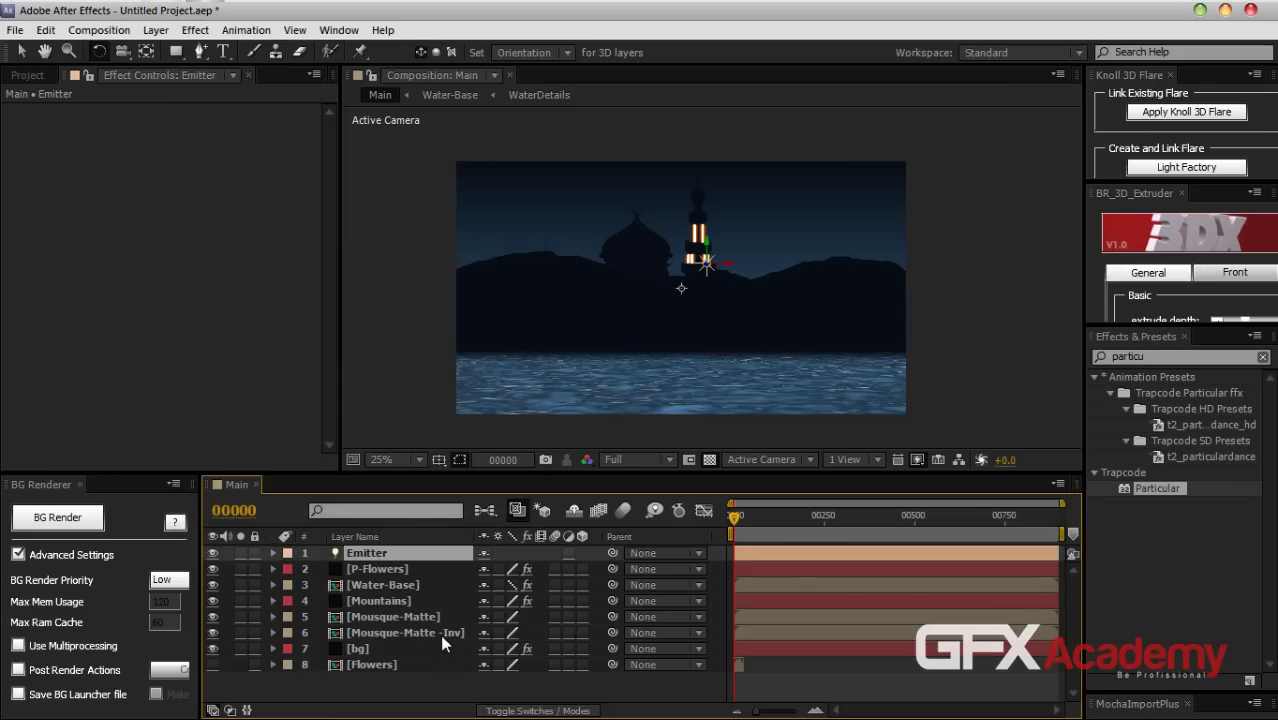
# Check the required light emitter name in the Particular options of the P-Flowers layer
pyautogui.click(411, 570)
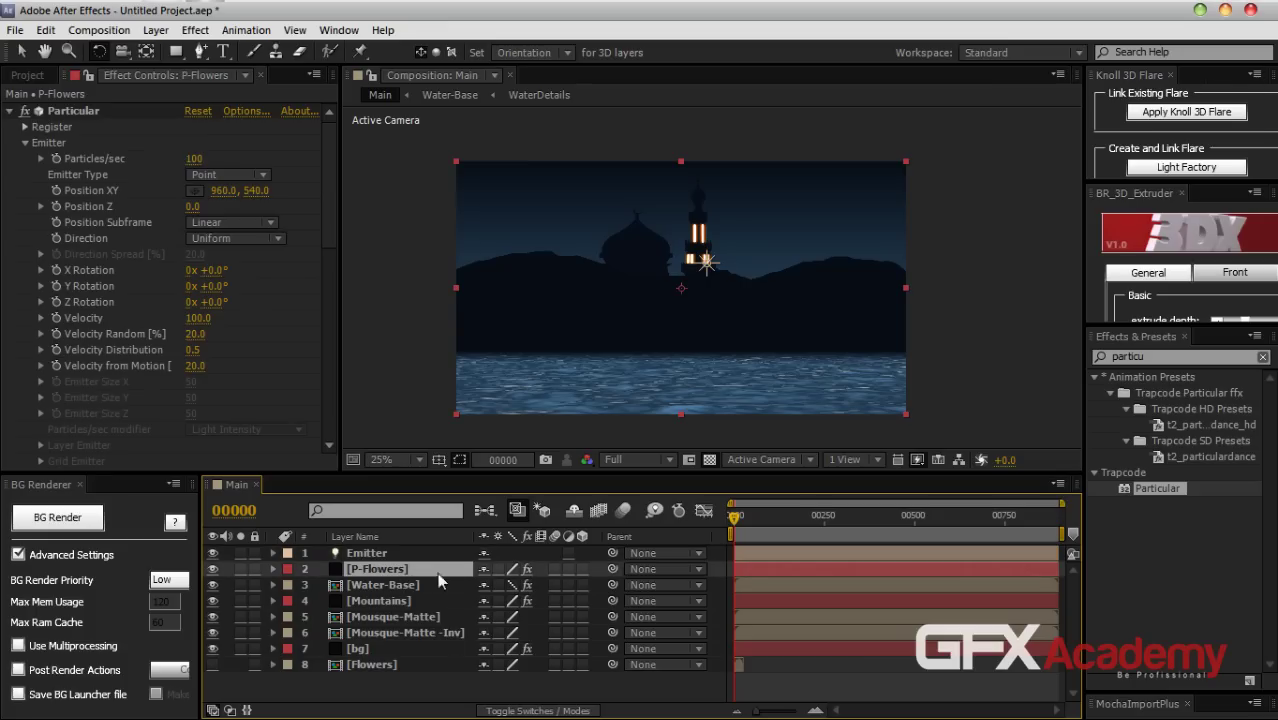
pyautogui.click(243, 114)
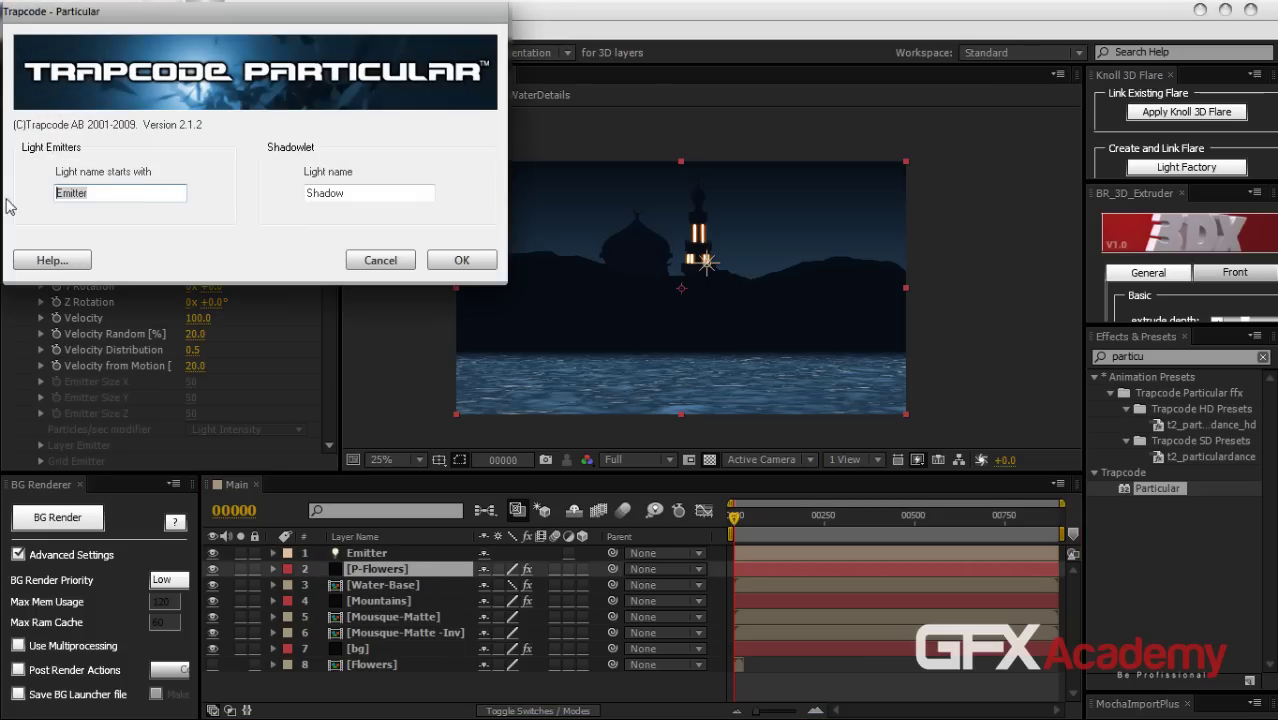
pyautogui.click(383, 261)
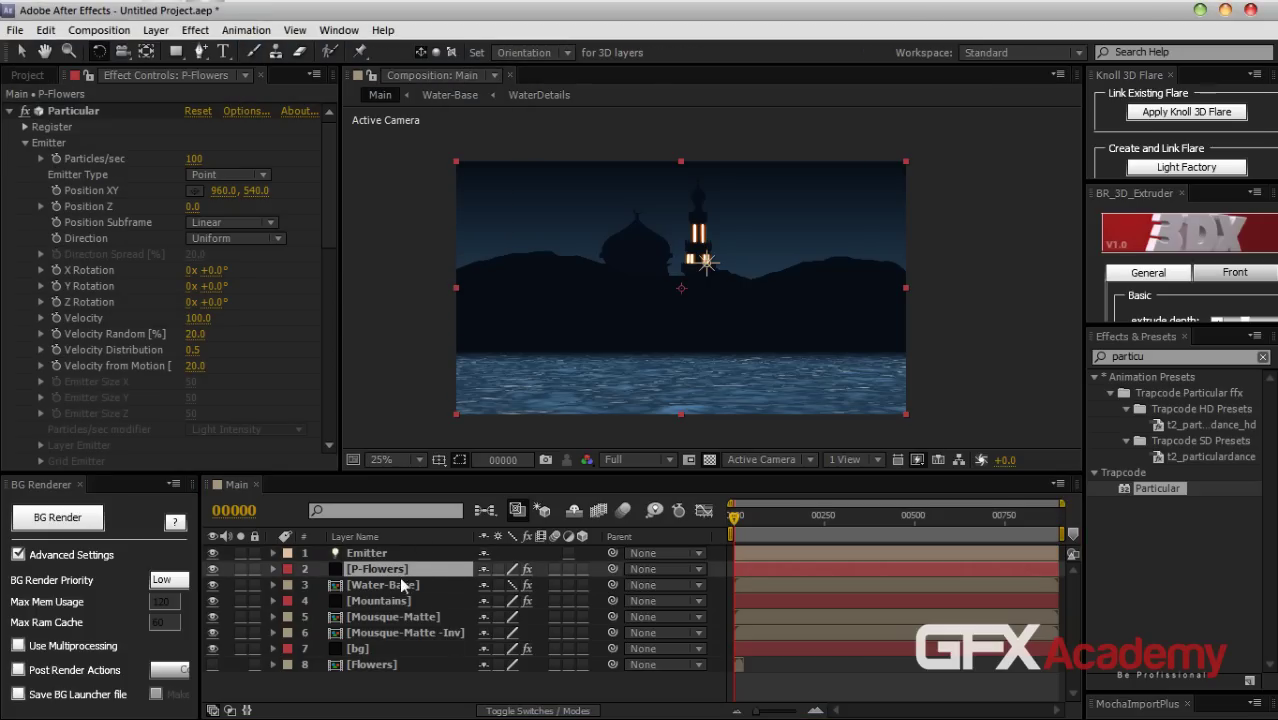
# Set the P-Flowers emitter type to Light(s), preview the particles around frame 67 and return to frame 0
pyautogui.click(213, 175)
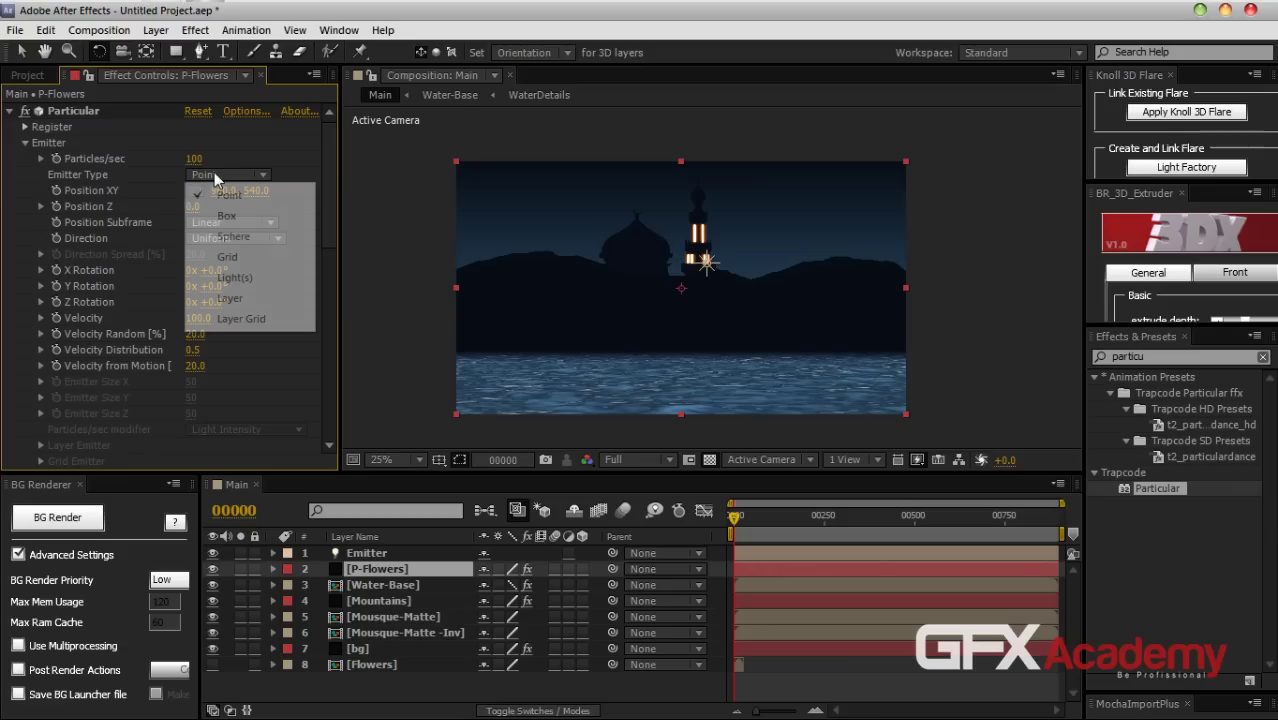
pyautogui.click(240, 278)
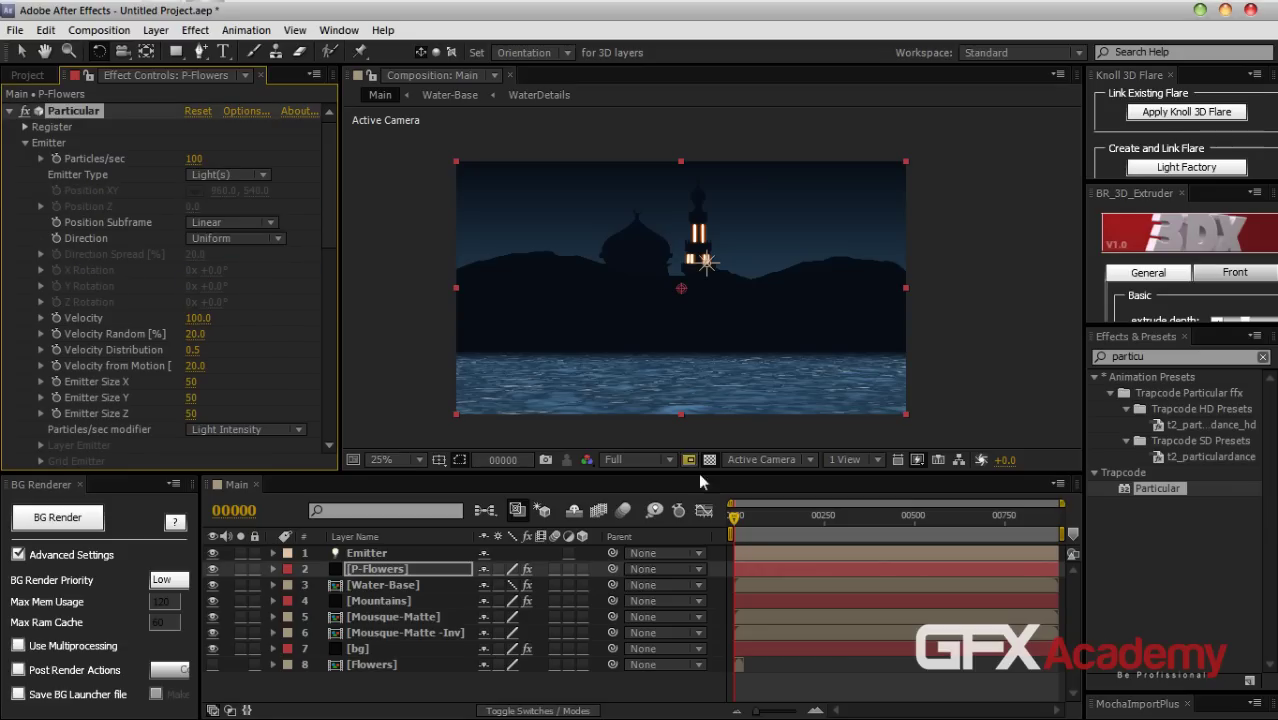
pyautogui.moveTo(735, 514); pyautogui.dragTo(758, 514)
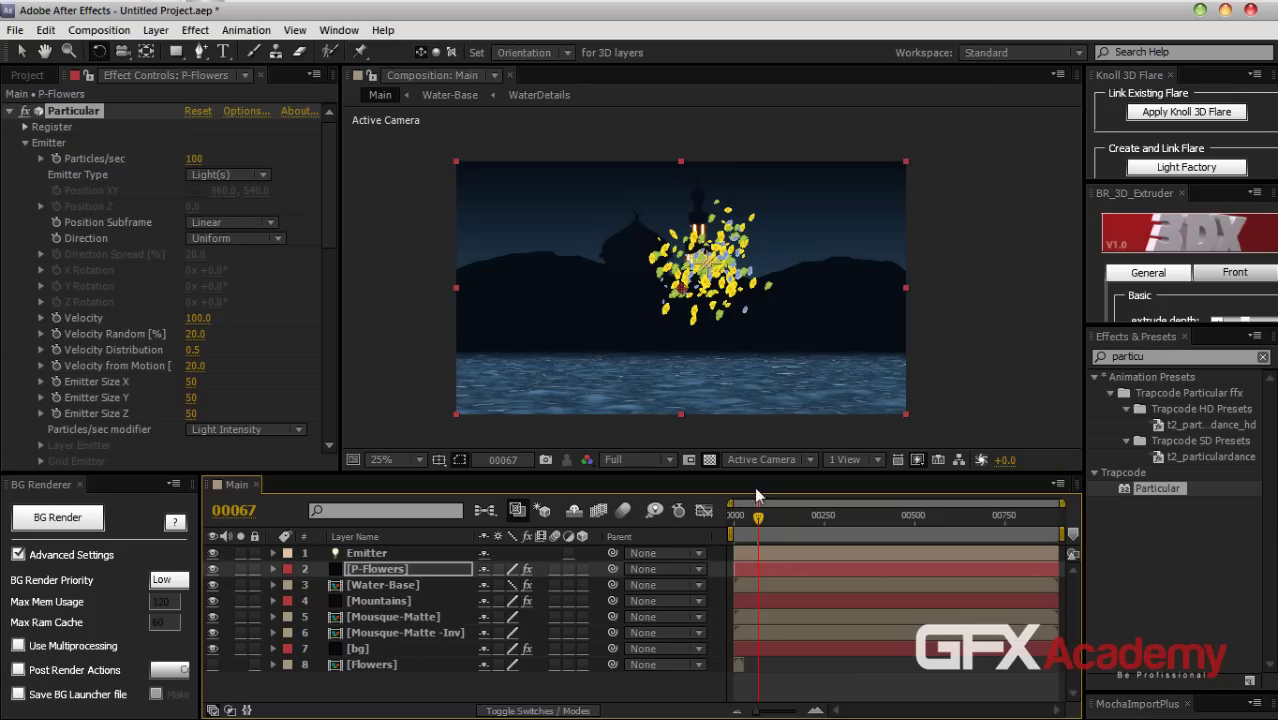
pyautogui.moveTo(751, 518); pyautogui.dragTo(746, 521)
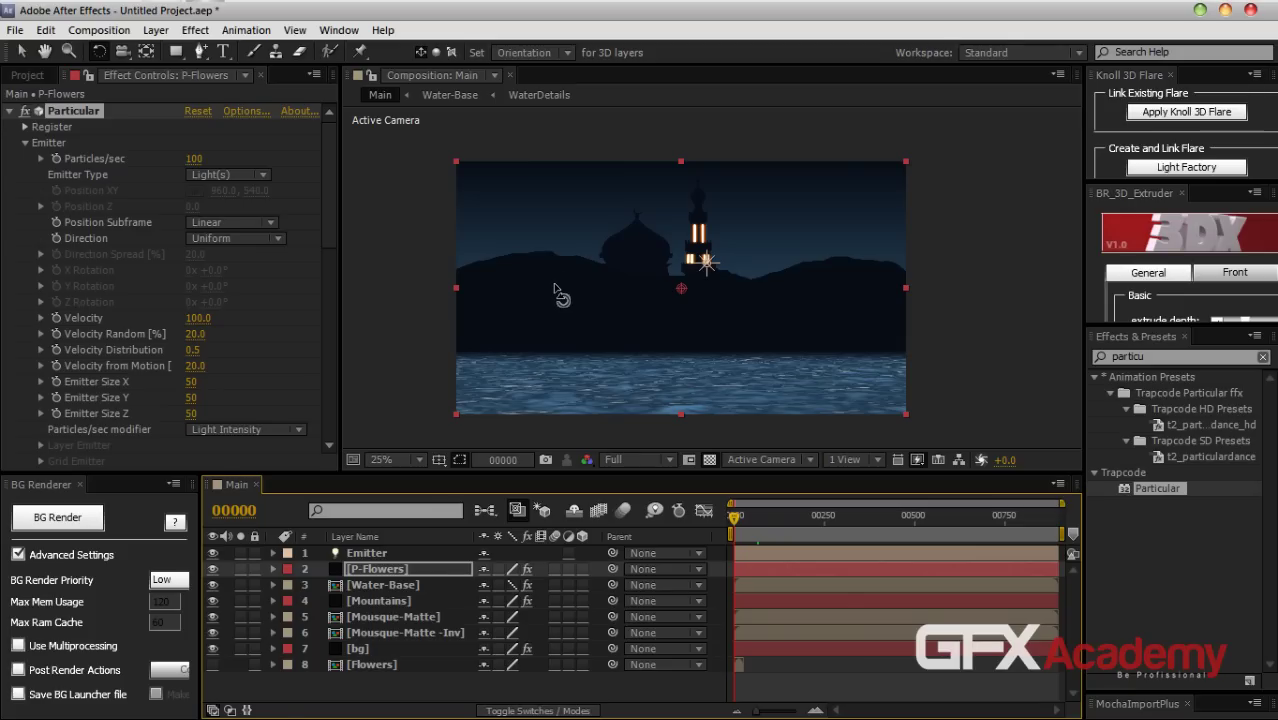
# Create a dark blue 1920 × 1080 px solid in Main, keeping the default settings
pyautogui.click(428, 577)
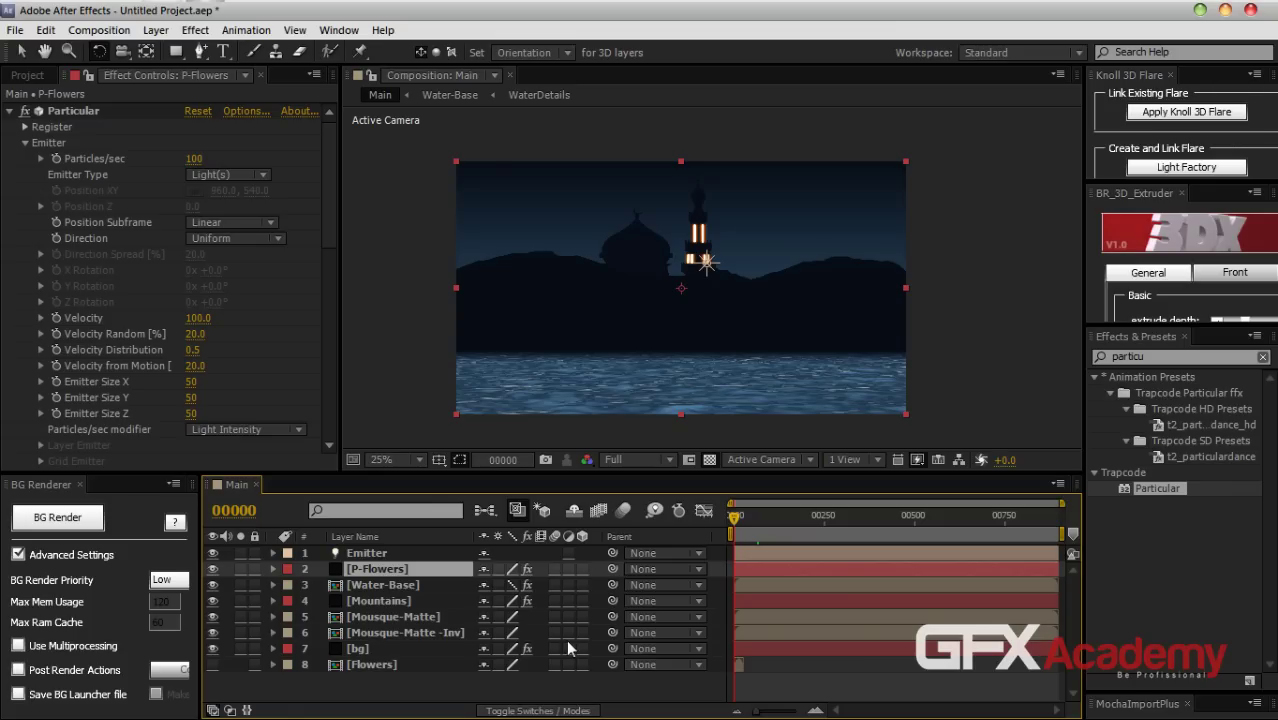
pyautogui.click(155, 30)
pyautogui.moveTo(186, 52)
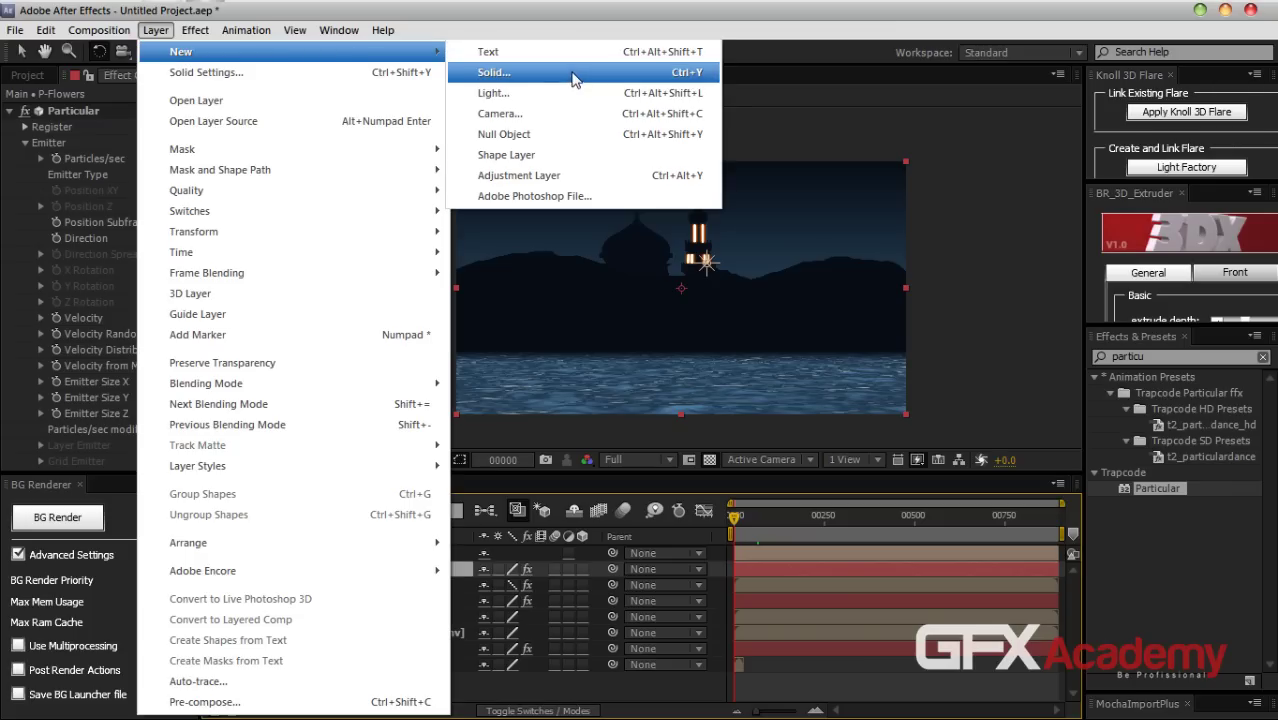
pyautogui.click(572, 74)
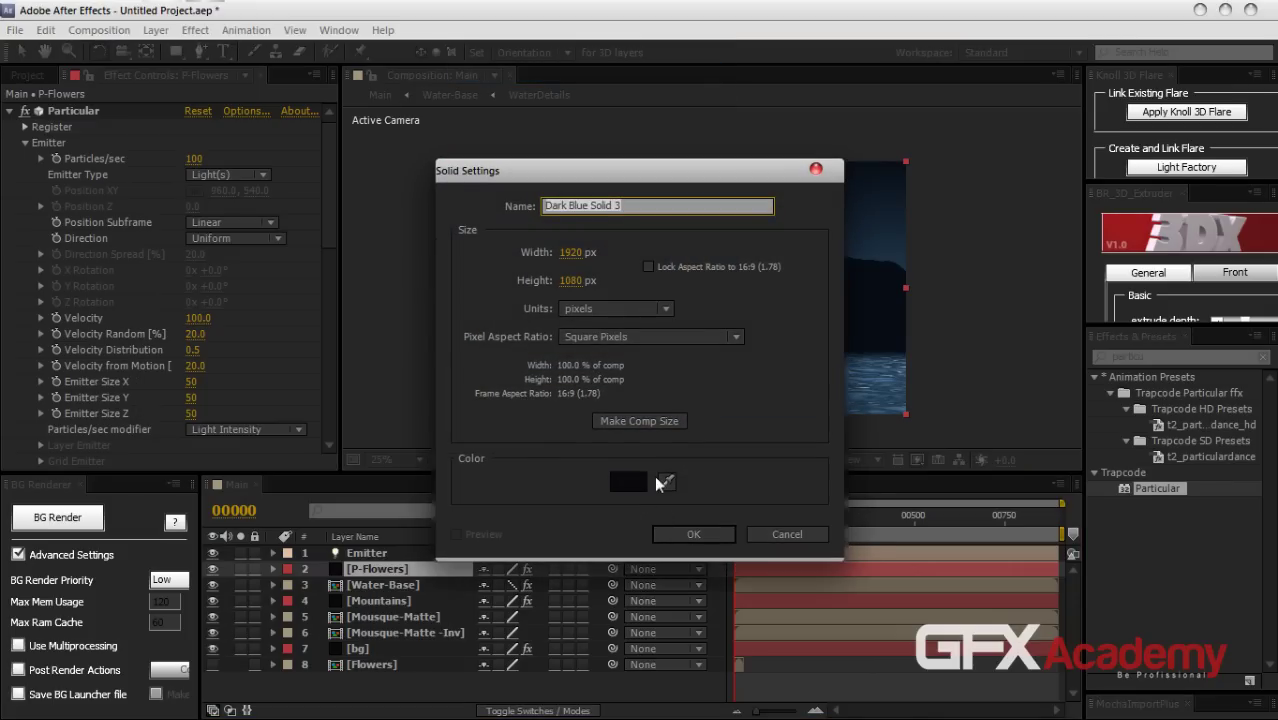
pyautogui.click(676, 535)
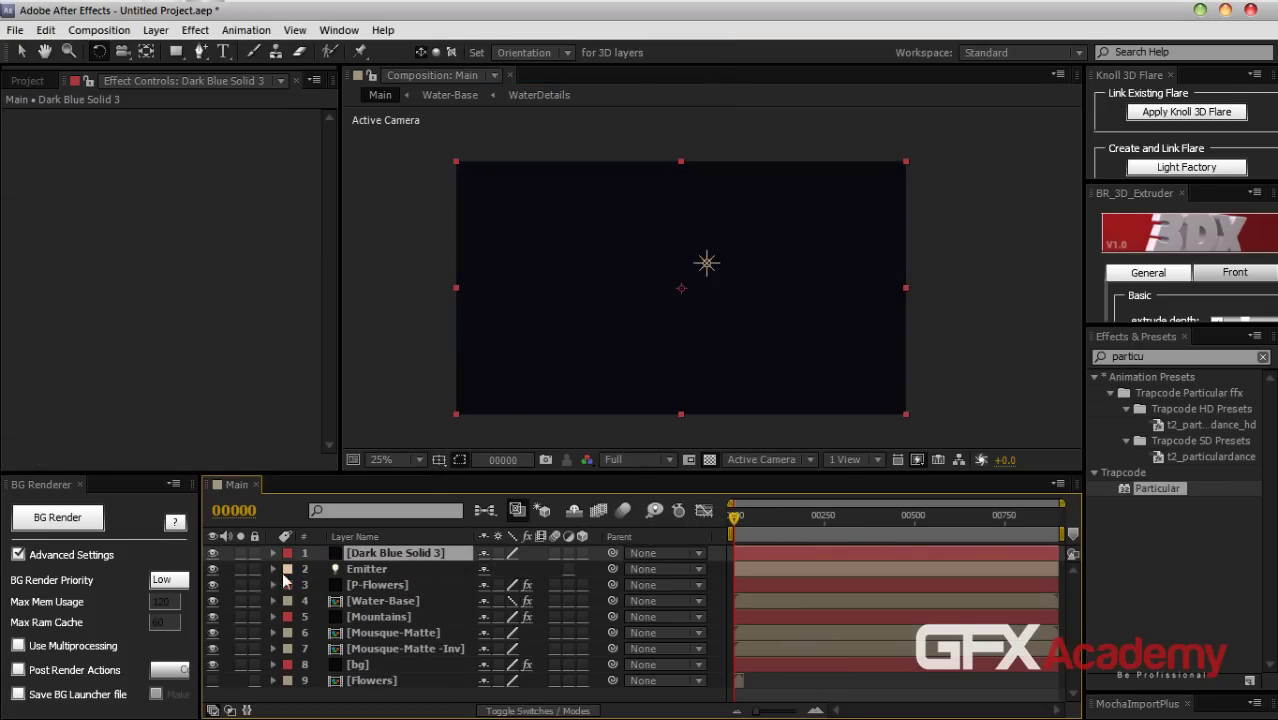
# Draw an open four-point RotoBezier wave path on the new solid, from its lower right side to beyond its left edge
pyautogui.click(200, 55)
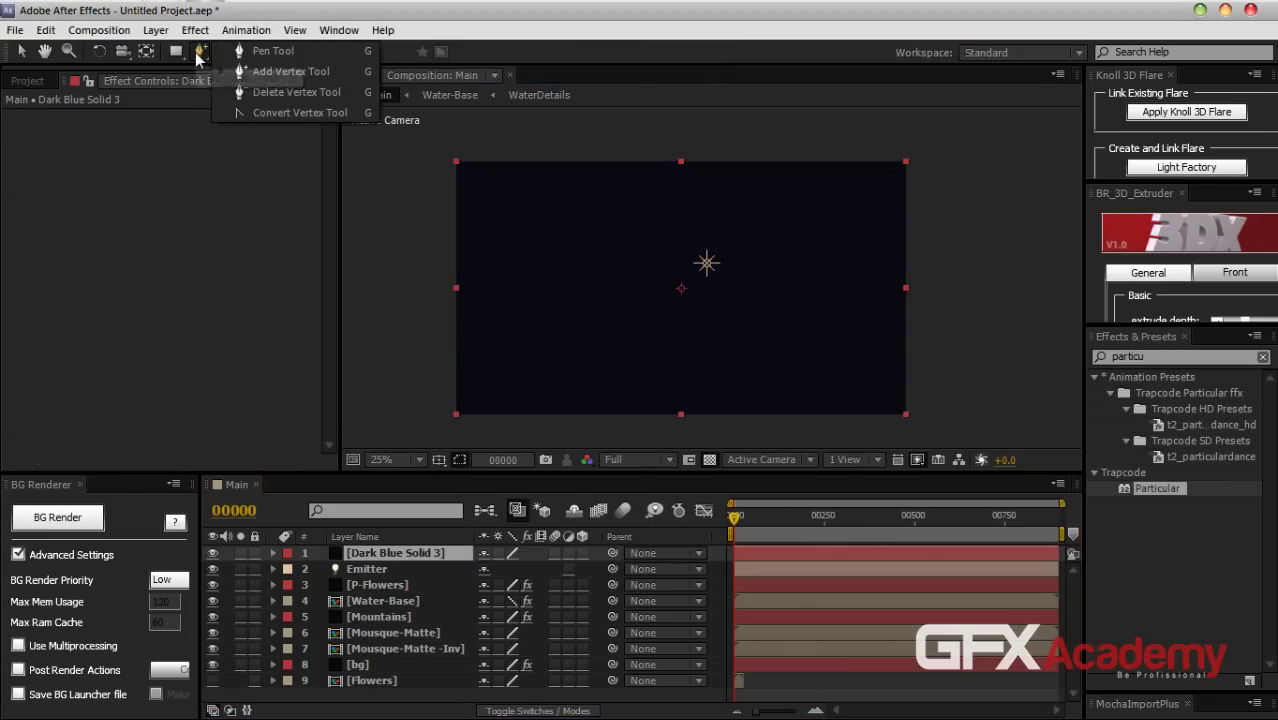
pyautogui.click(248, 58)
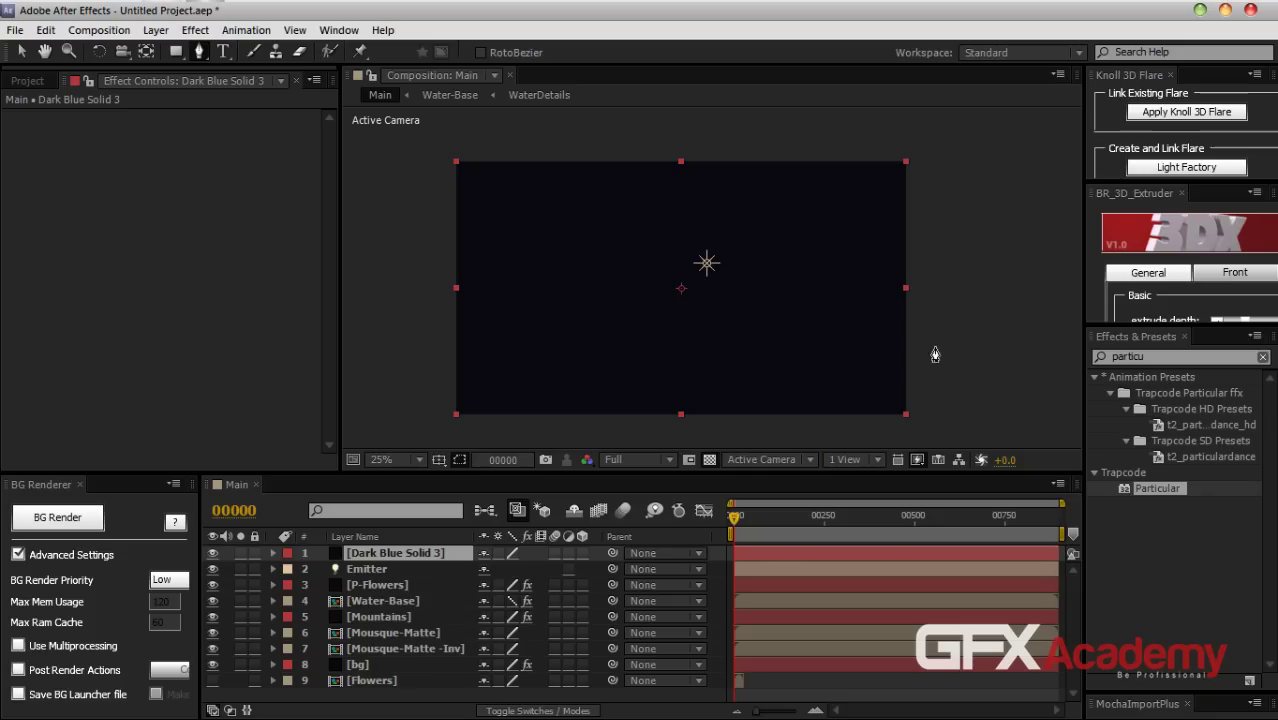
pyautogui.click(481, 53)
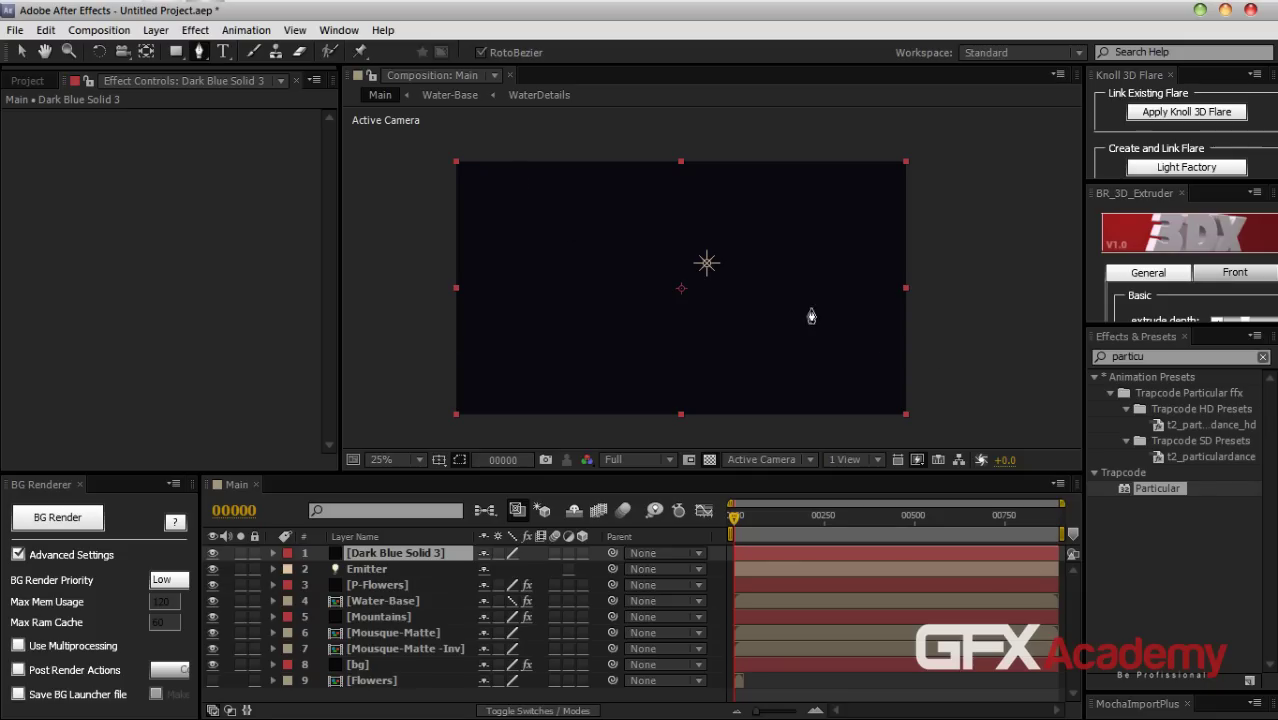
pyautogui.click(898, 354)
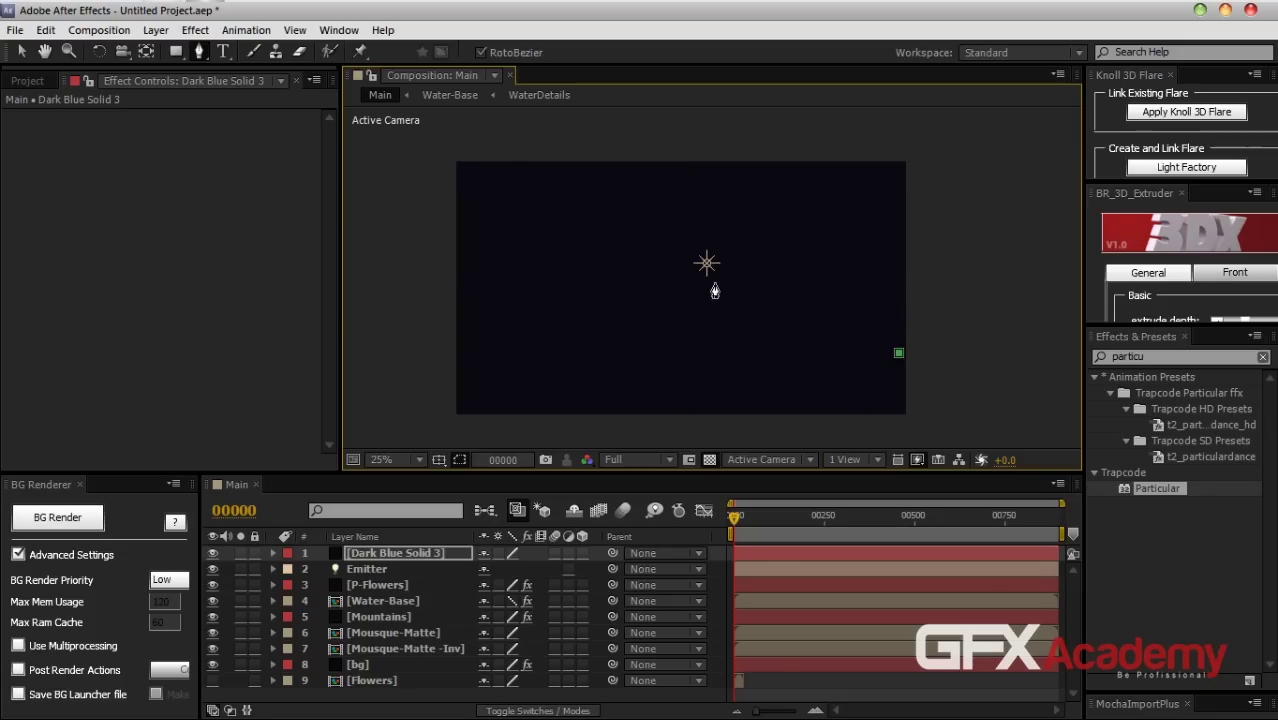
pyautogui.click(692, 271)
pyautogui.click(541, 352)
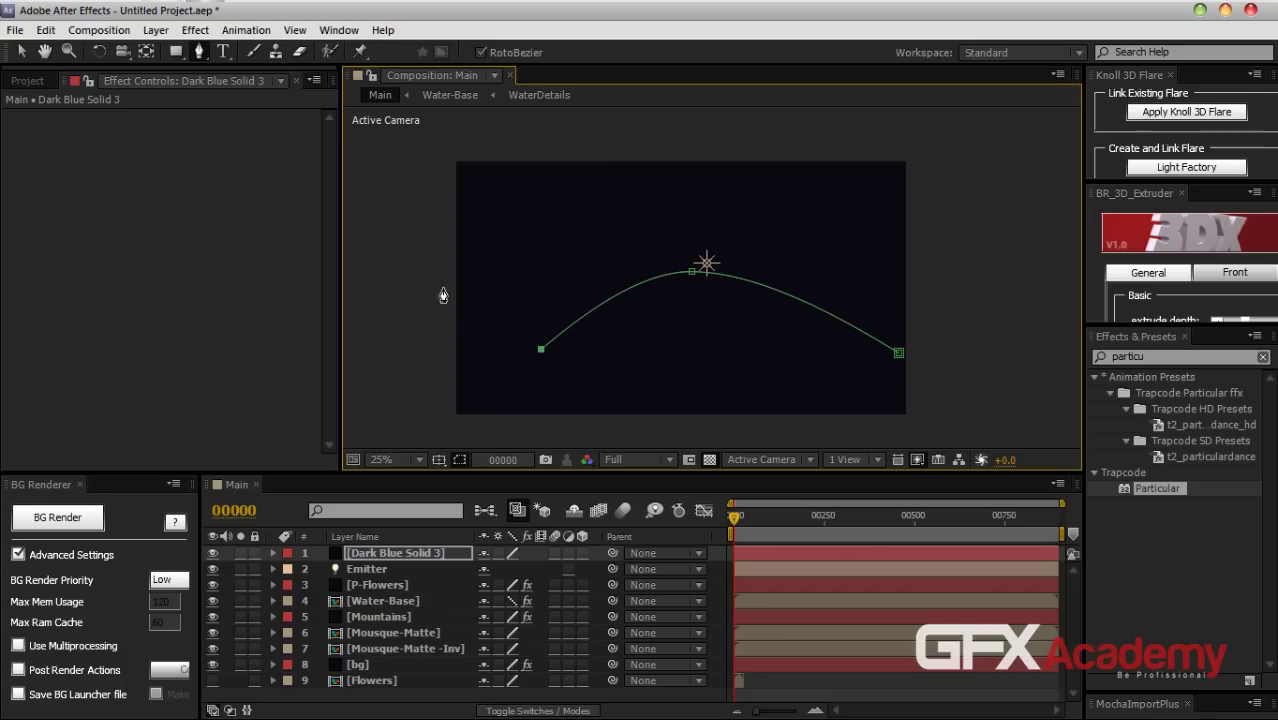
pyautogui.click(369, 247)
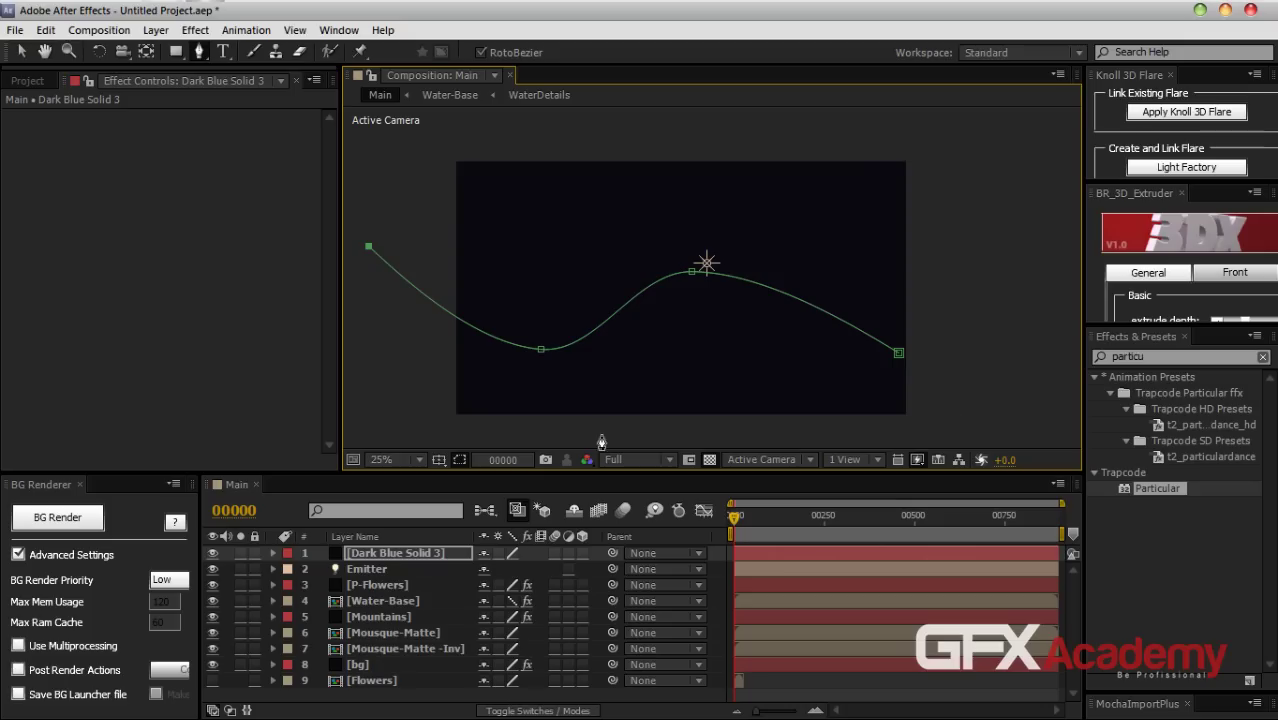
# Make the dark blue solid a 3D layer and set its Orientation to 0°, 31°, 0°
pyautogui.click(581, 553)
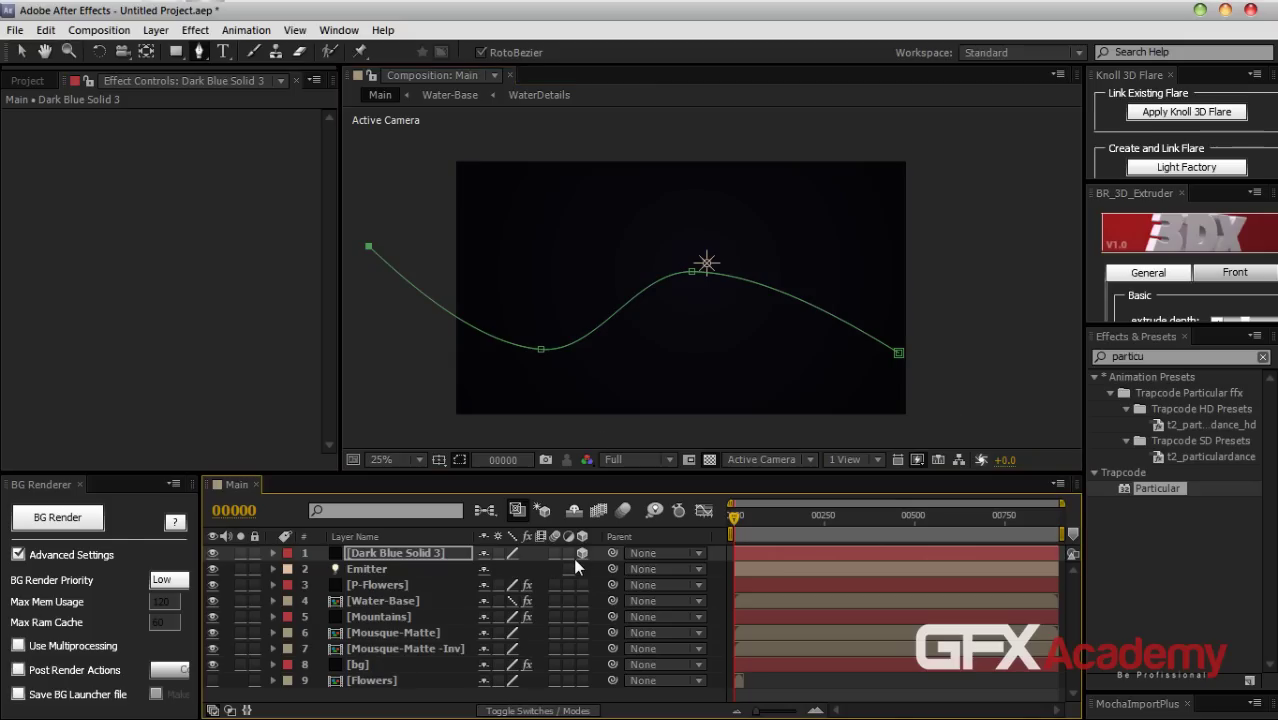
pyautogui.press('r')
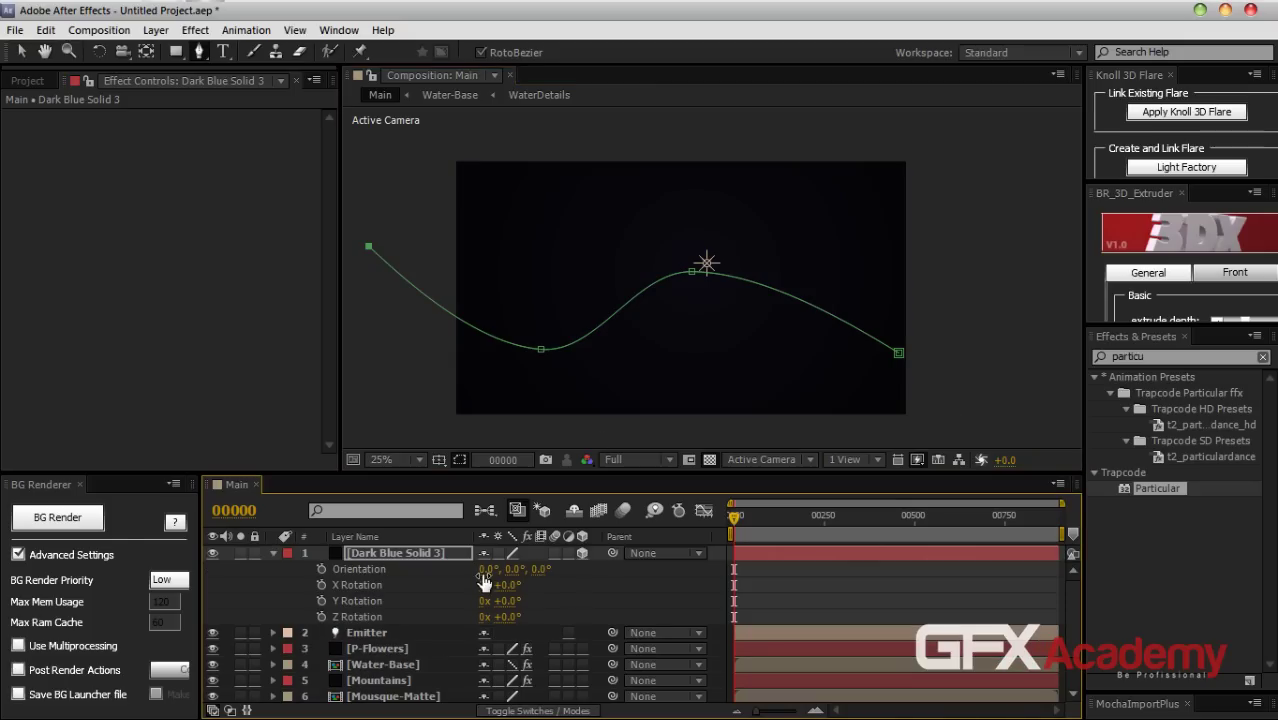
pyautogui.moveTo(508, 582); pyautogui.dragTo(541, 569)
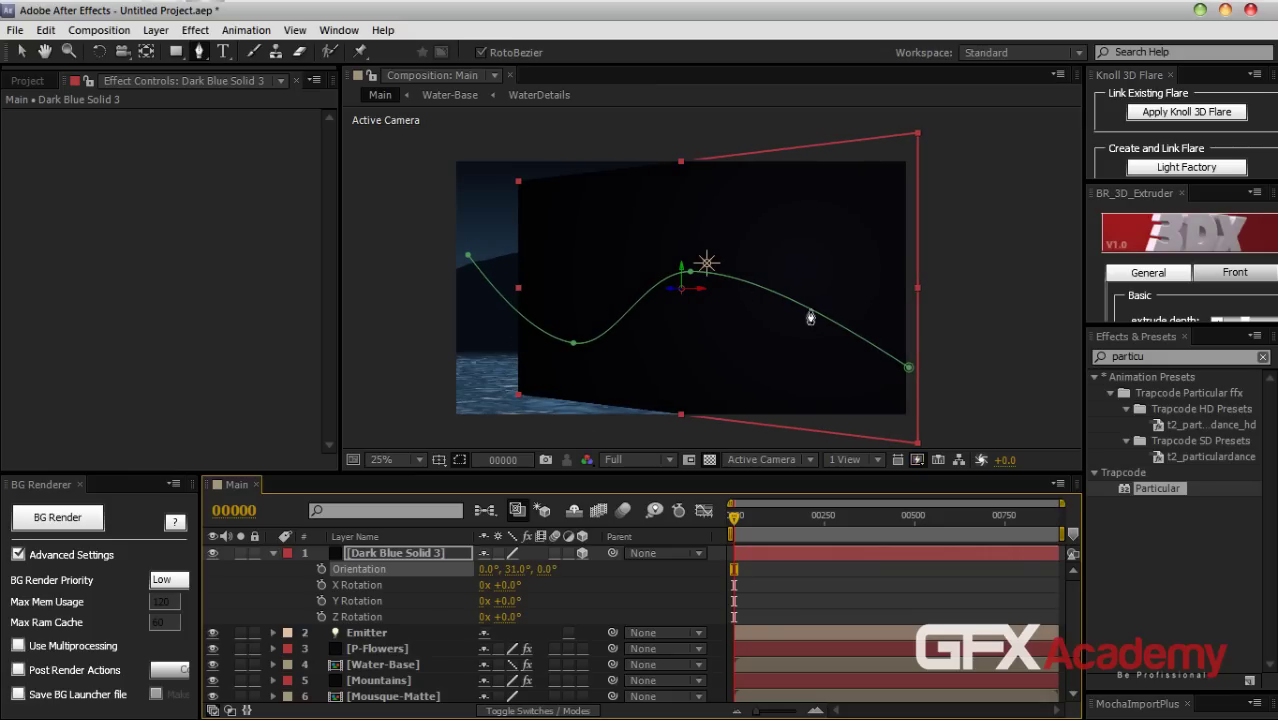
# Copy the dark blue solid's Mask Path into the Emitter light's Position as motion keyframes and preview the motion around frame 52
pyautogui.click(371, 555)
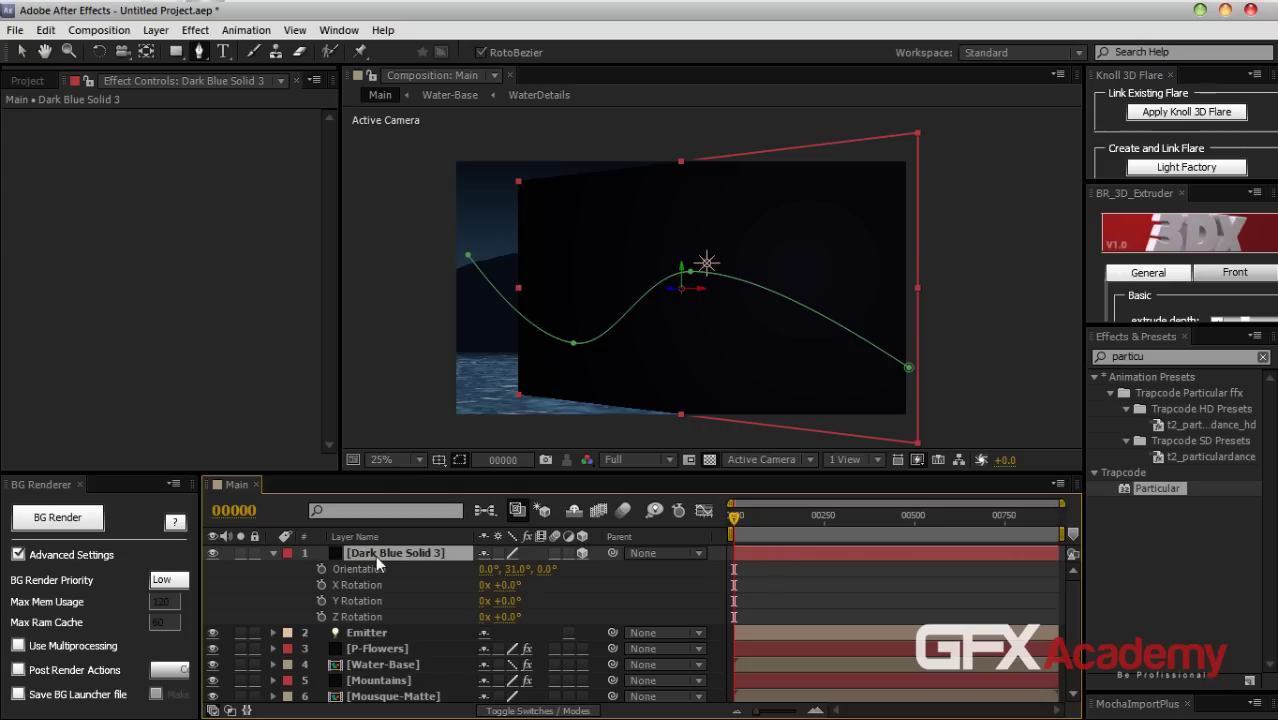
pyautogui.press('m')
pyautogui.click(371, 568)
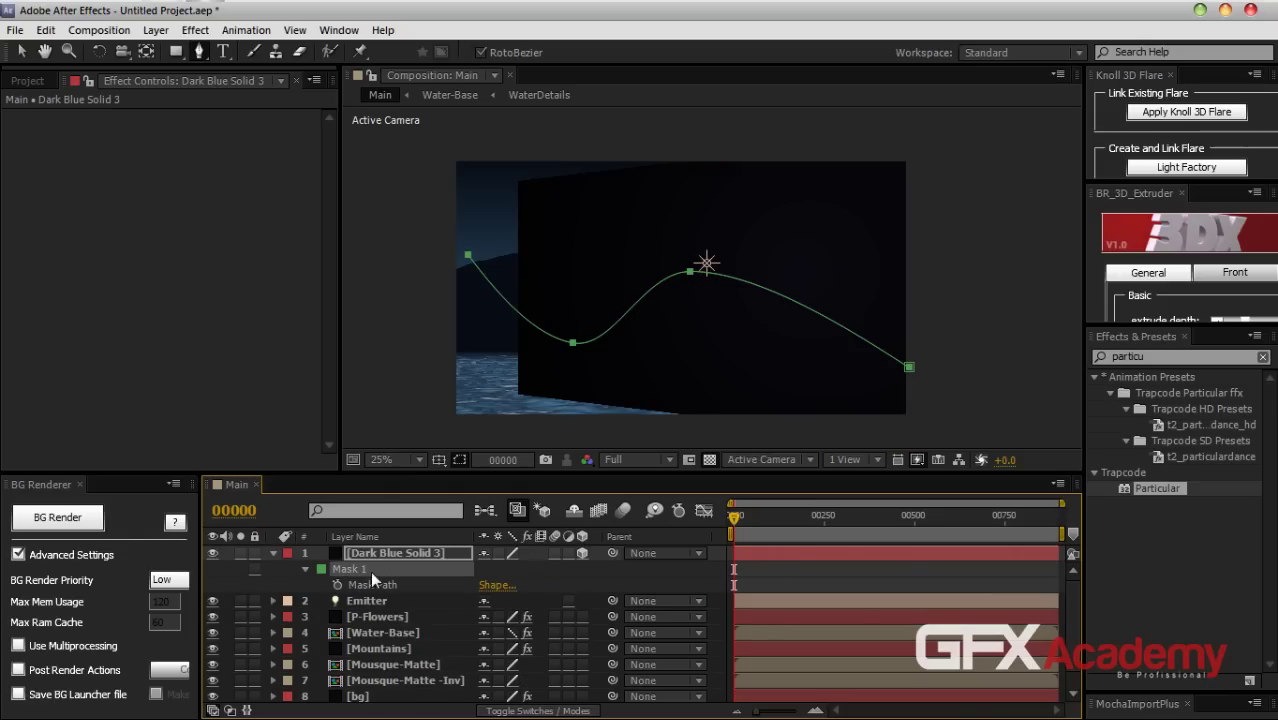
pyautogui.click(355, 588)
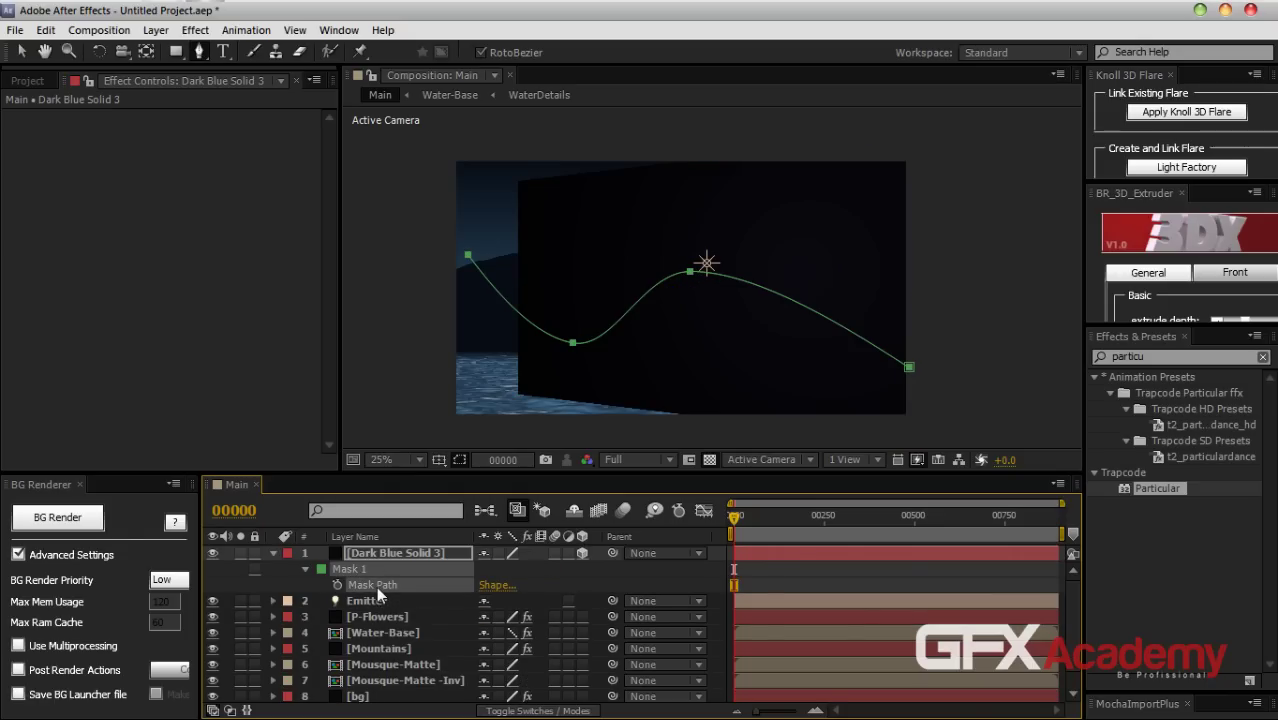
pyautogui.click(370, 601)
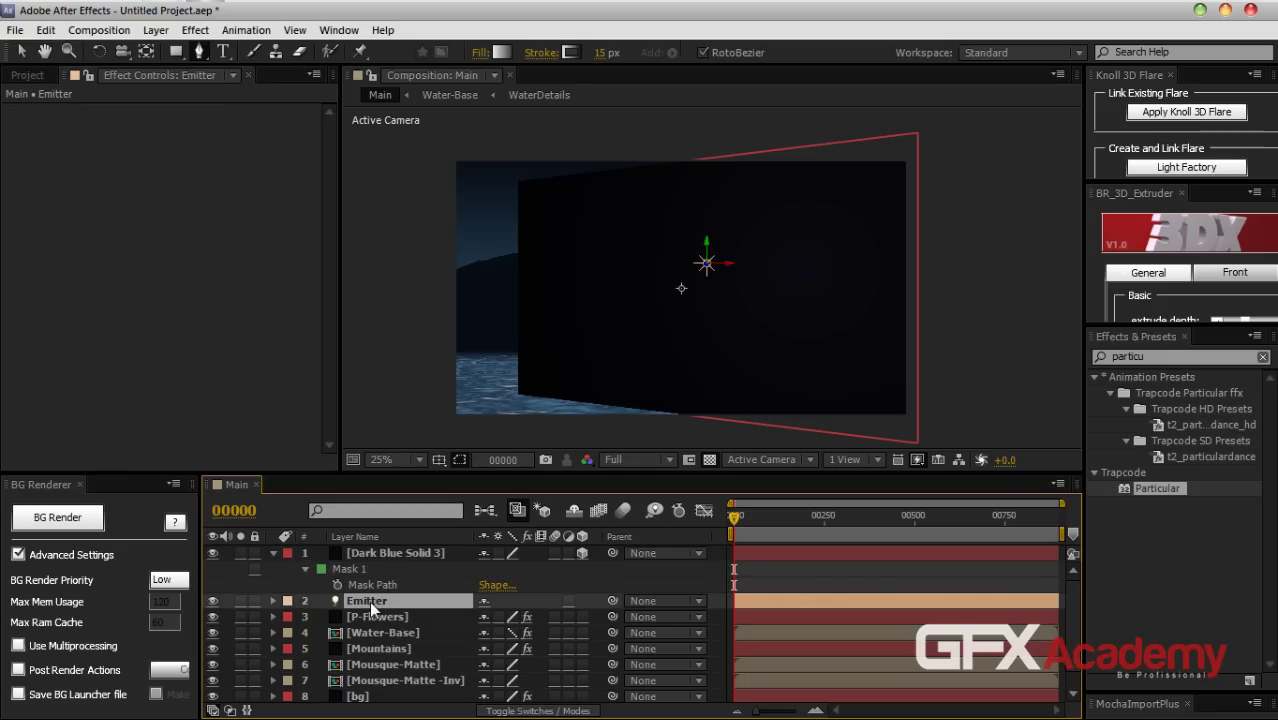
pyautogui.press('p')
pyautogui.click(367, 616)
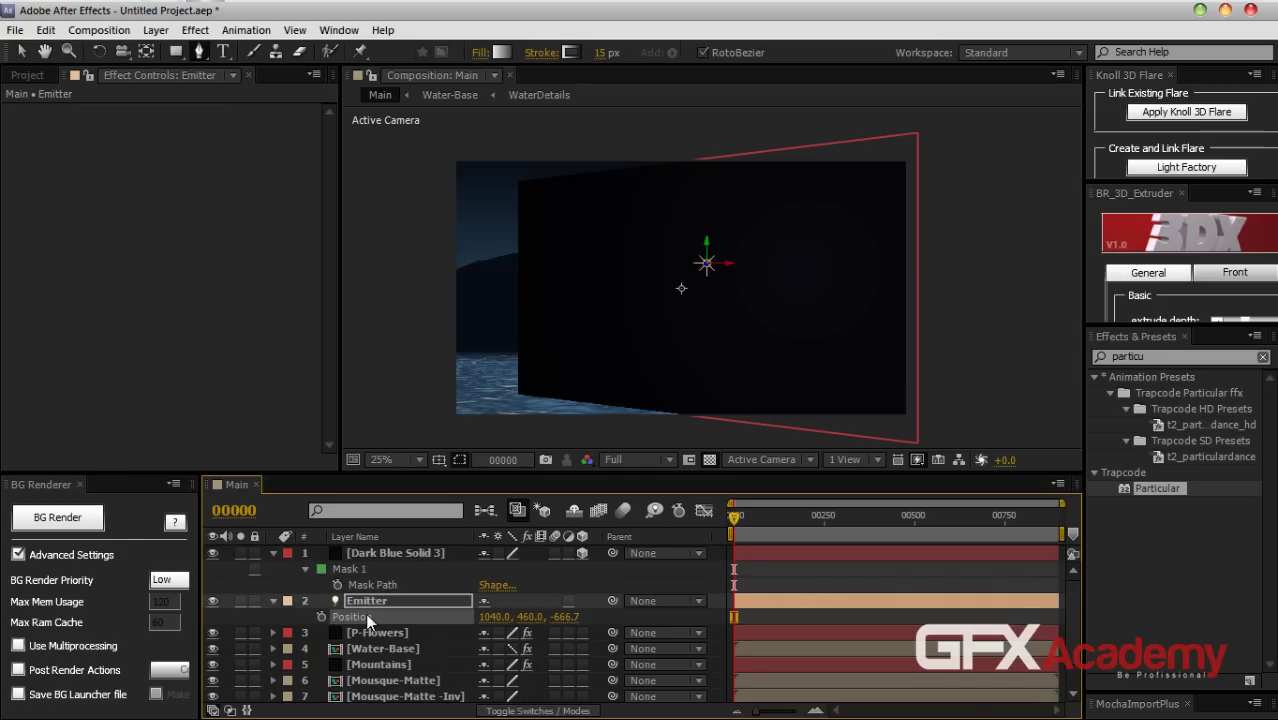
pyautogui.hotkey('ctrl', 'v')
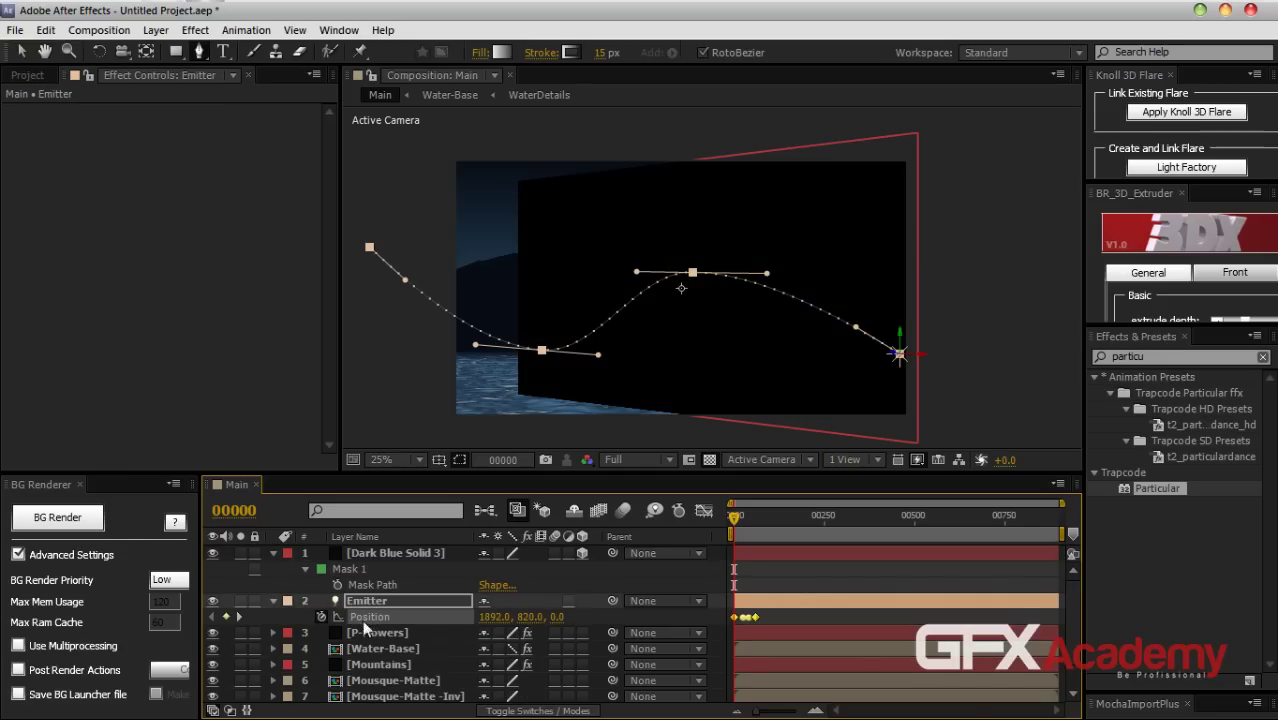
pyautogui.moveTo(735, 516)
pyautogui.mouseDown()
pyautogui.moveTo(756, 520)
pyautogui.moveTo(728, 527)
pyautogui.mouseUp()
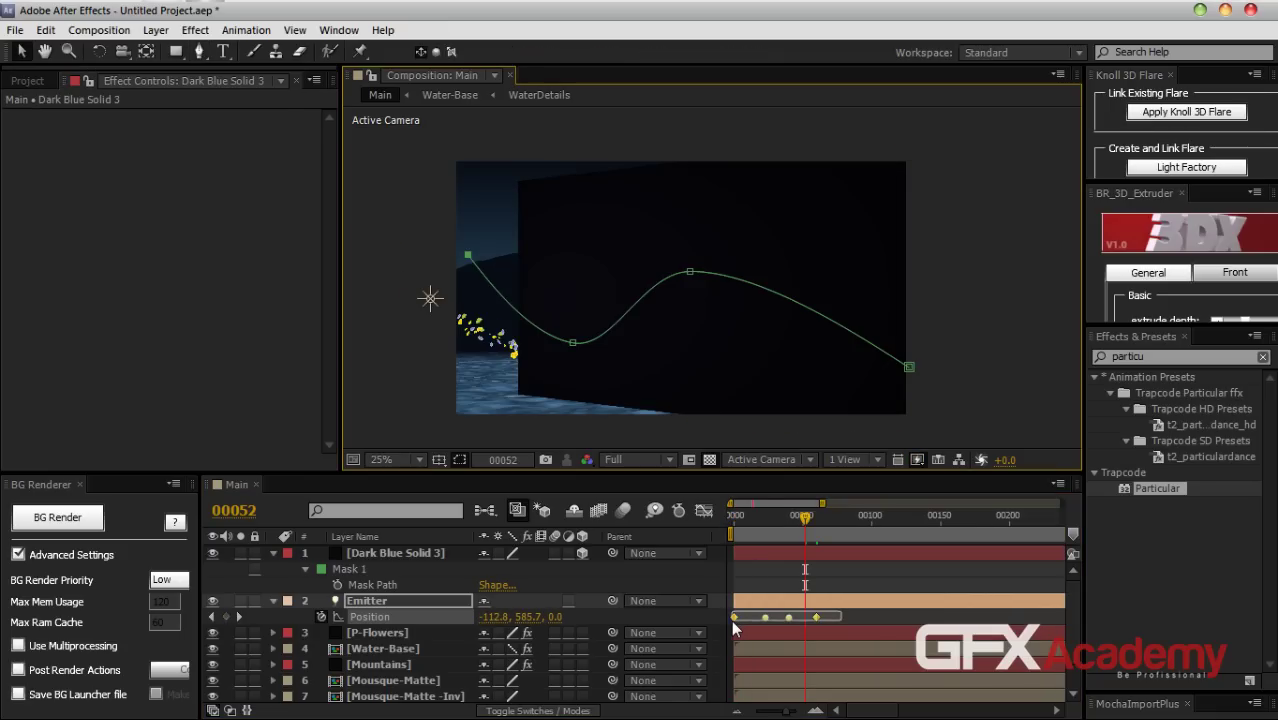
# Time-reverse the Emitter's Position keyframes and preview the reversed motion up to frame 58
pyautogui.click(733, 618)
pyautogui.rightClick(733, 618)
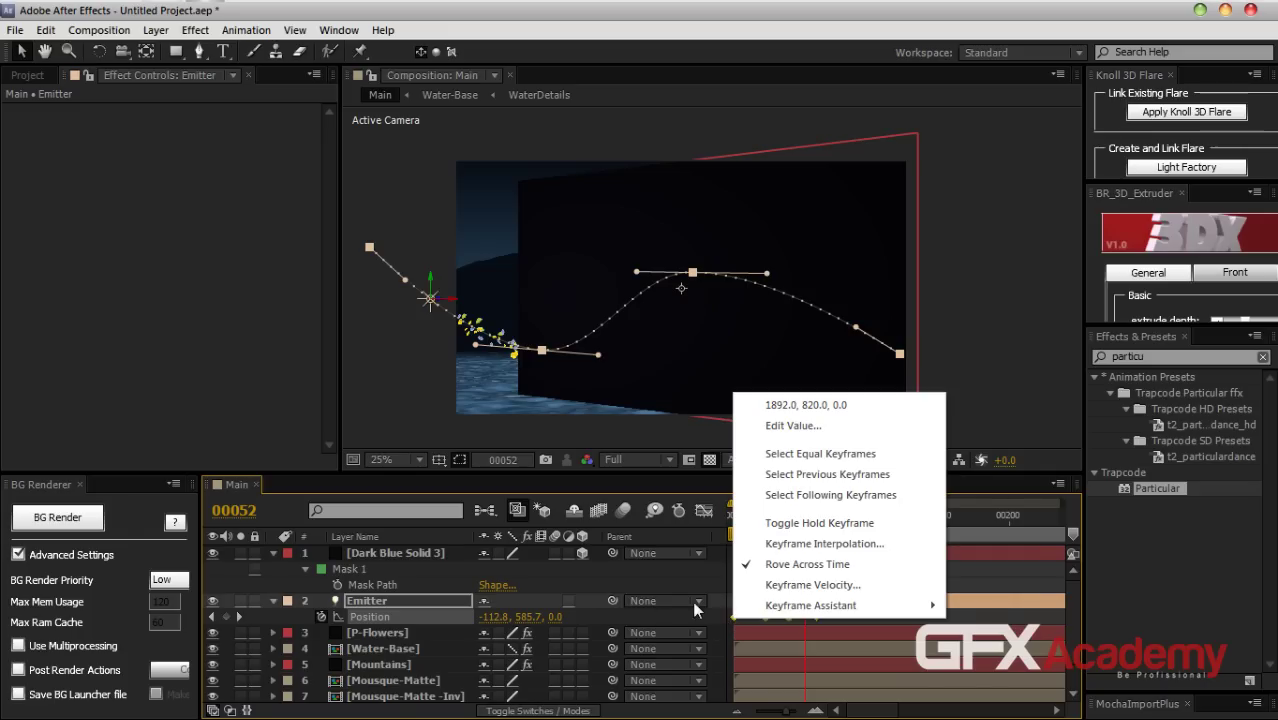
pyautogui.moveTo(750, 609)
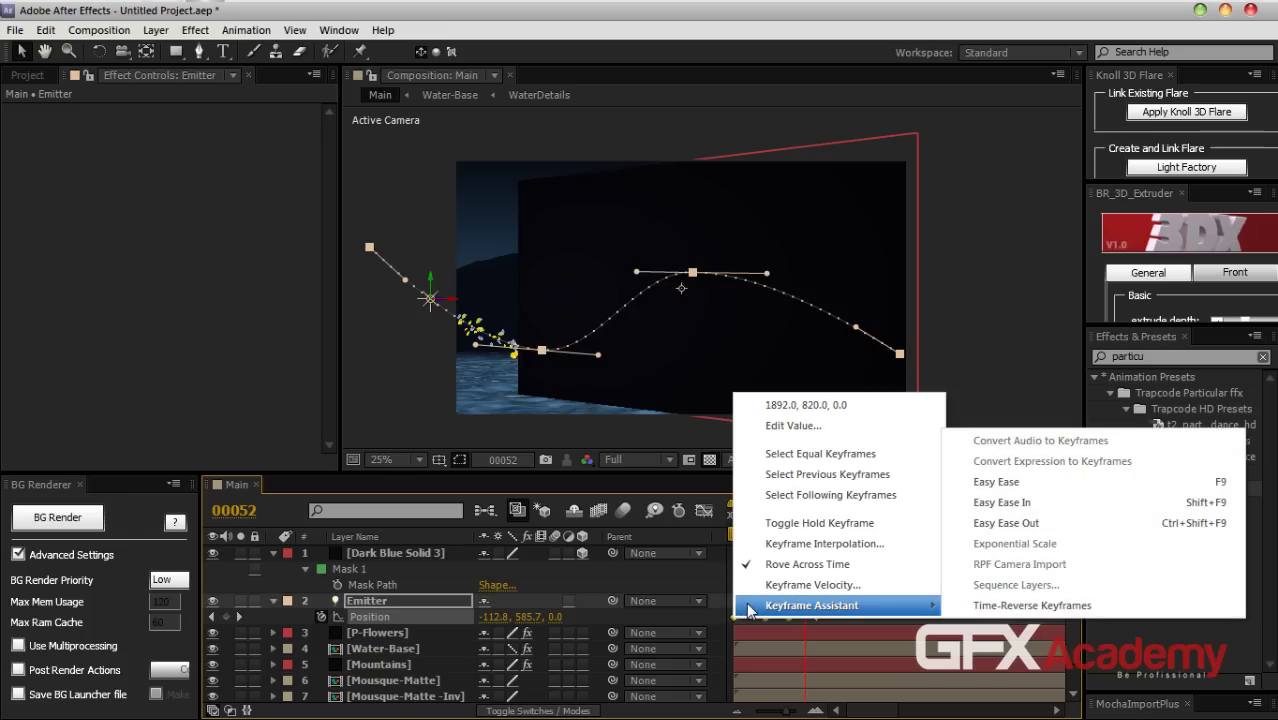
pyautogui.click(1008, 605)
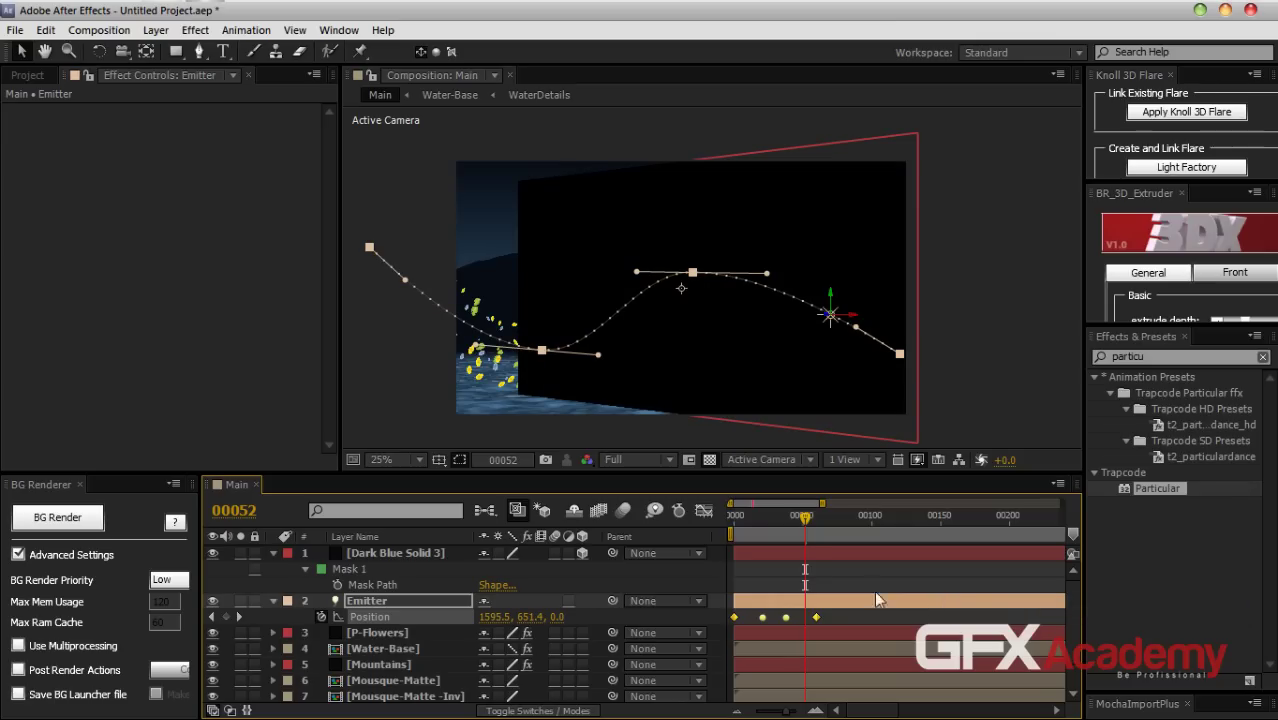
pyautogui.moveTo(740, 531); pyautogui.dragTo(813, 532)
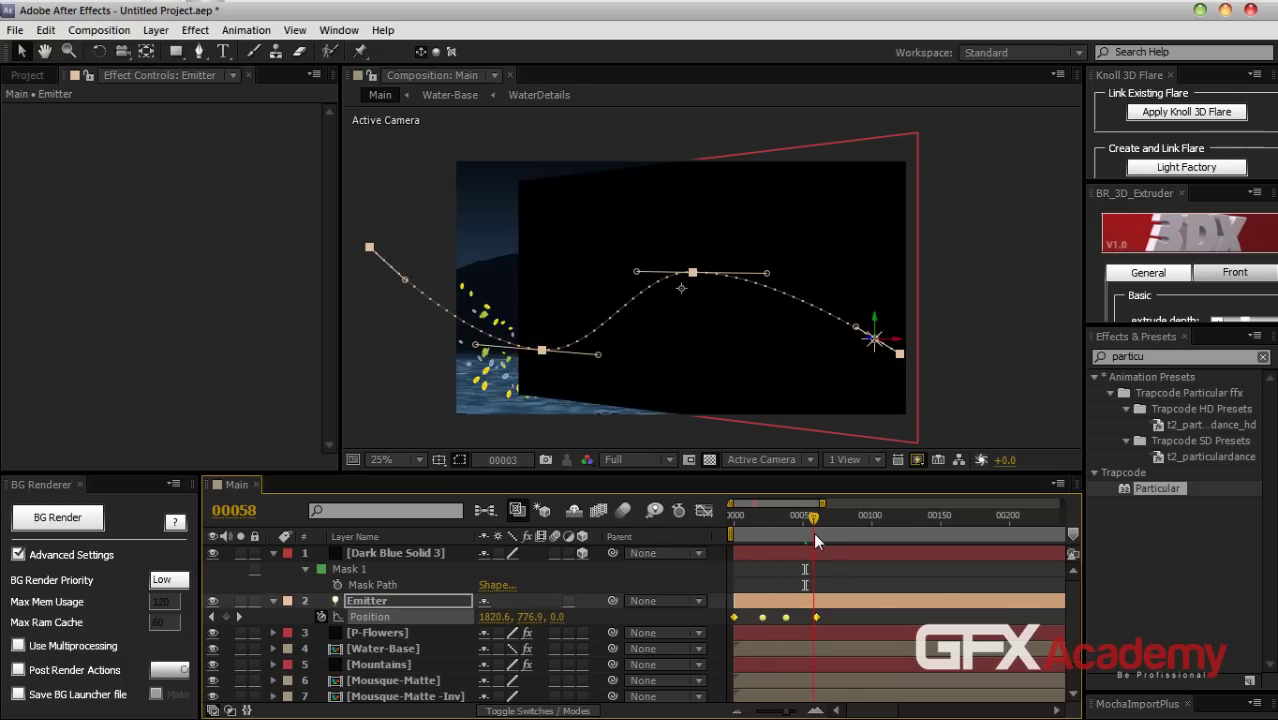
# Delete the dark blue solid holding the path and preview the flower trail back to frame 12
pyautogui.click(385, 556)
pyautogui.press('Delete')
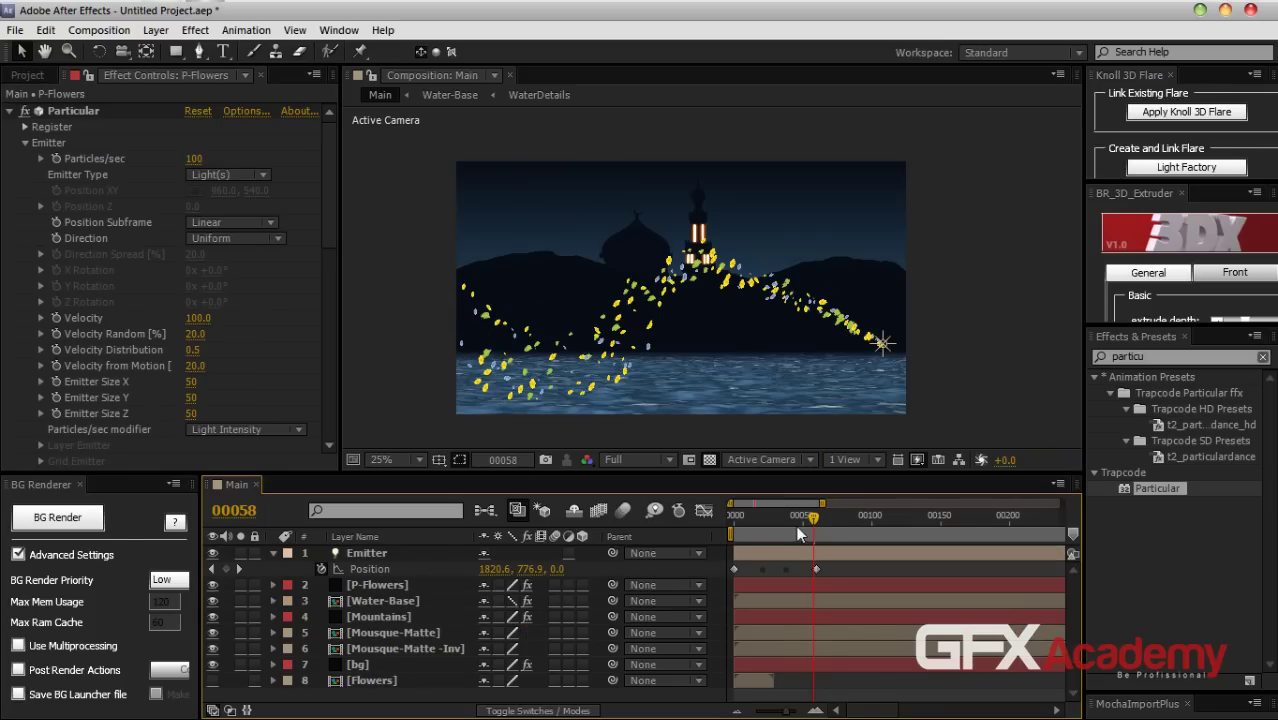
pyautogui.moveTo(792, 520); pyautogui.dragTo(743, 533)
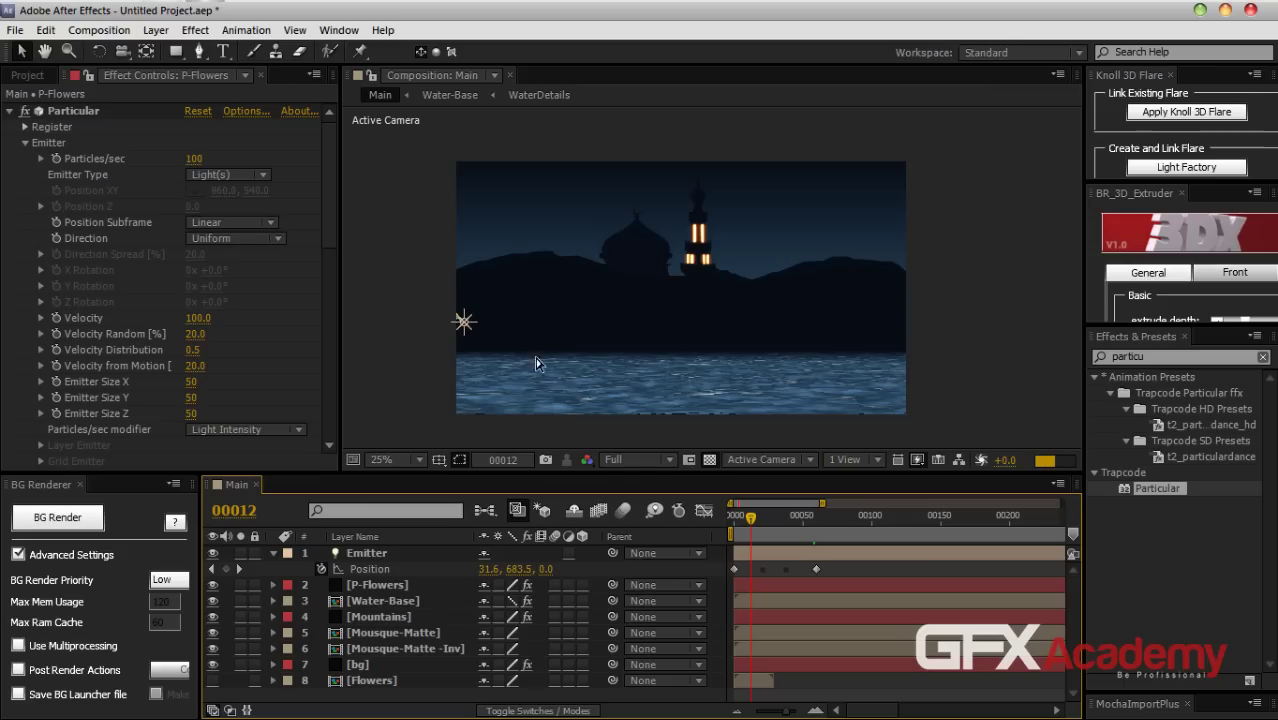
# Show source names in the layer list, select the Emitter light and collapse its properties
pyautogui.click(356, 536)
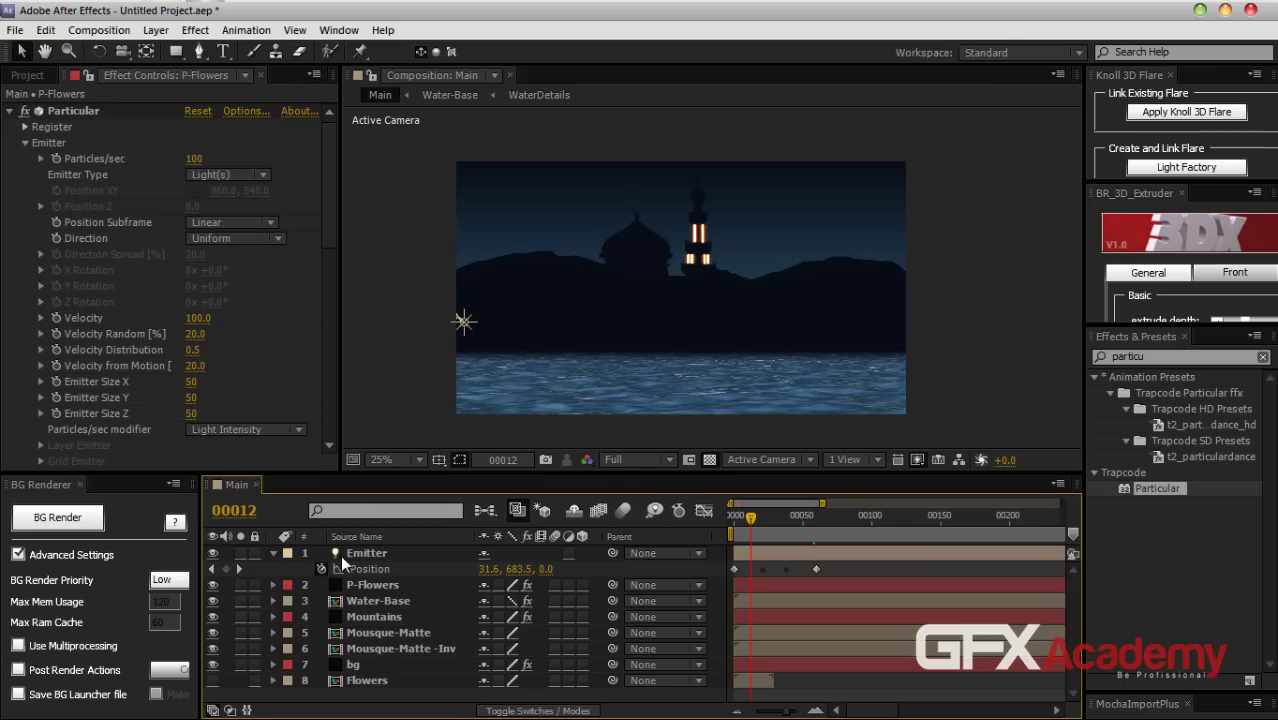
pyautogui.click(400, 556)
pyautogui.click(275, 551)
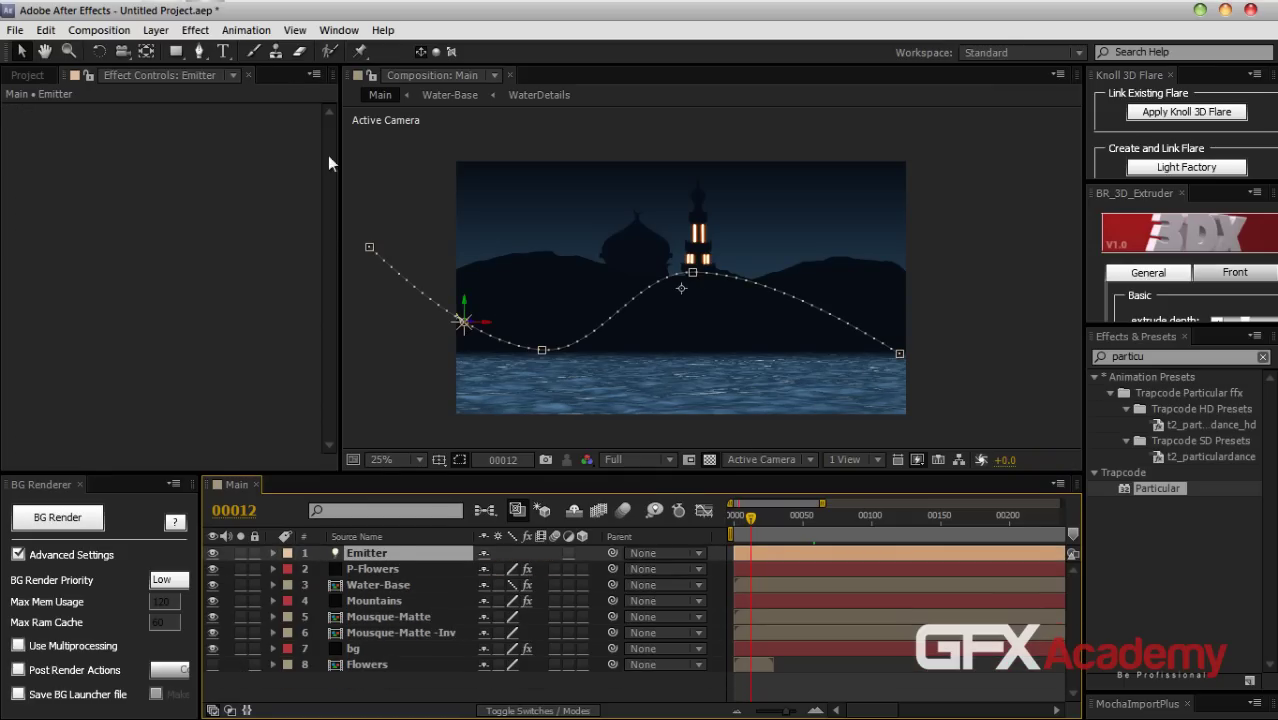
pyautogui.click(155, 30)
pyautogui.moveTo(419, 62)
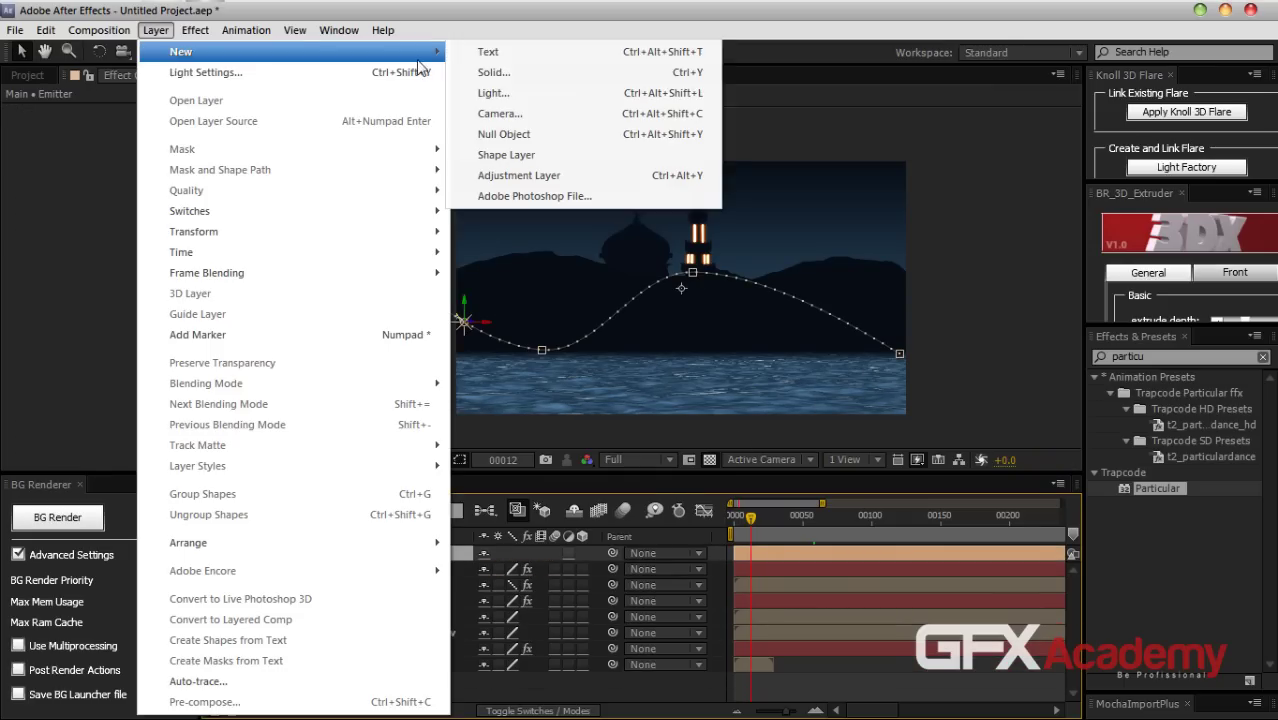
pyautogui.click(490, 74)
pyautogui.click(697, 531)
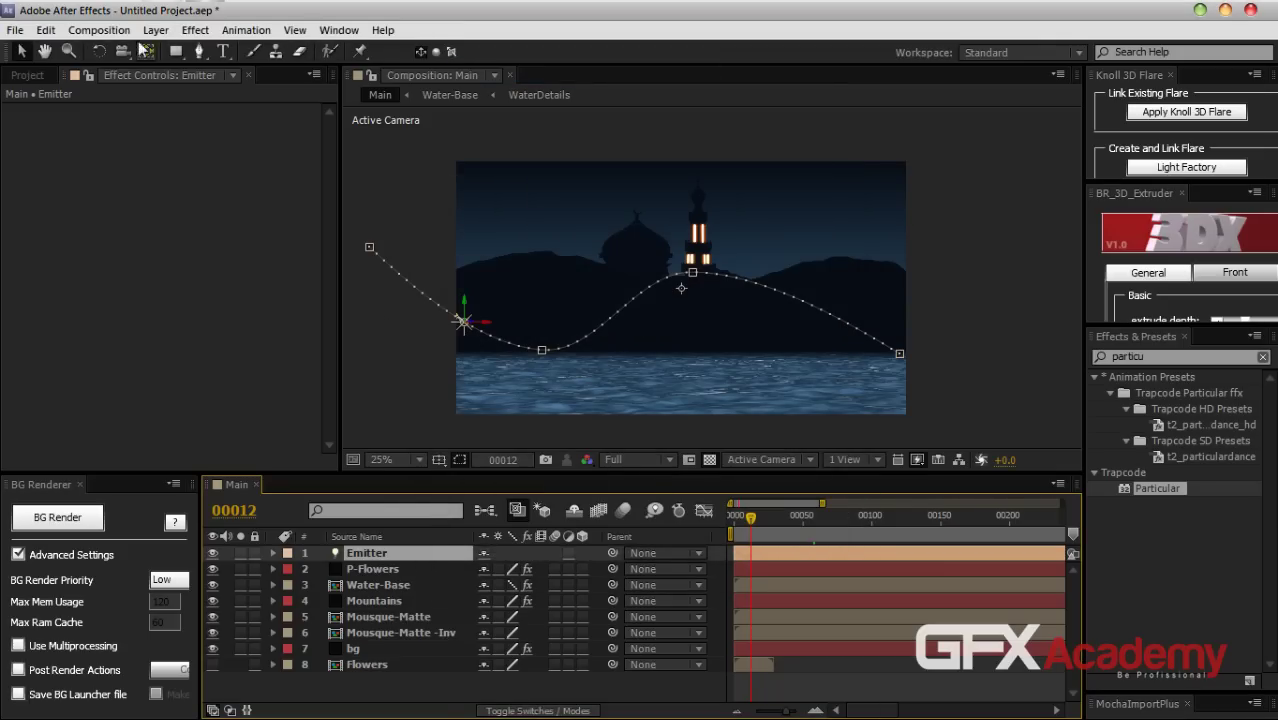
# Add a null object as a 3D layer, return to frame 0 and parent the Emitter light to the null
pyautogui.click(155, 30)
pyautogui.moveTo(200, 51)
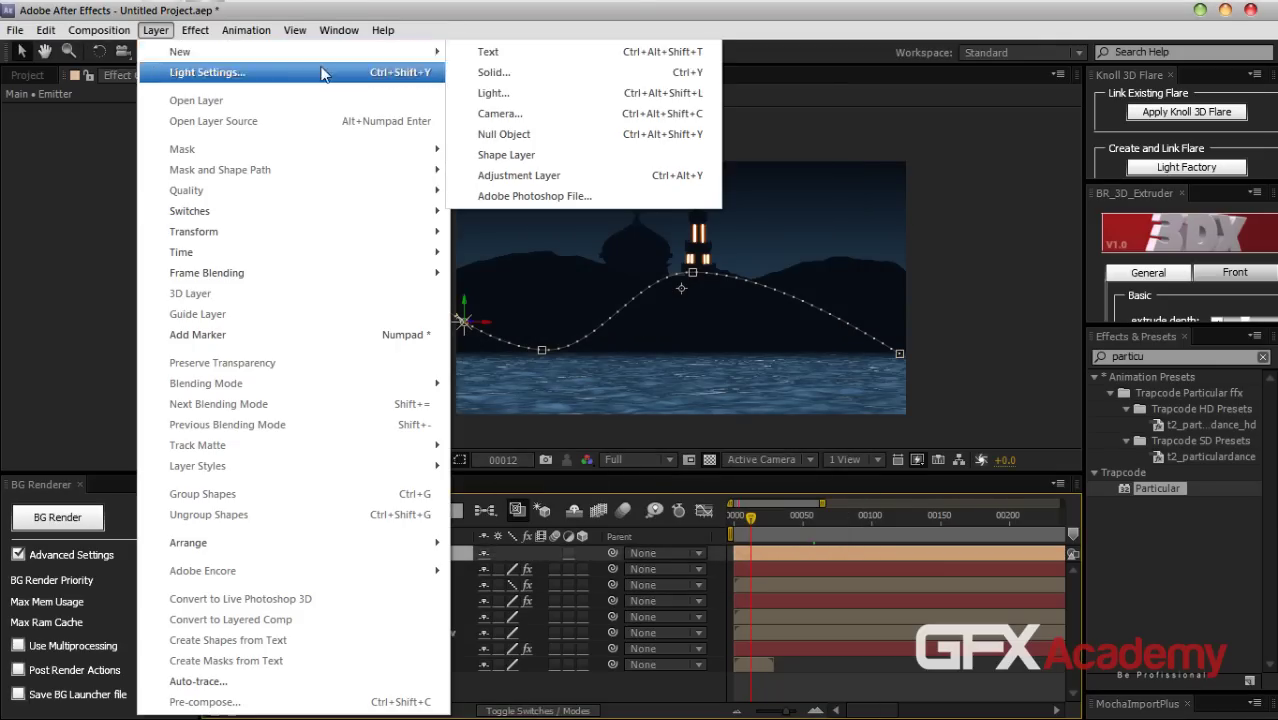
pyautogui.click(505, 134)
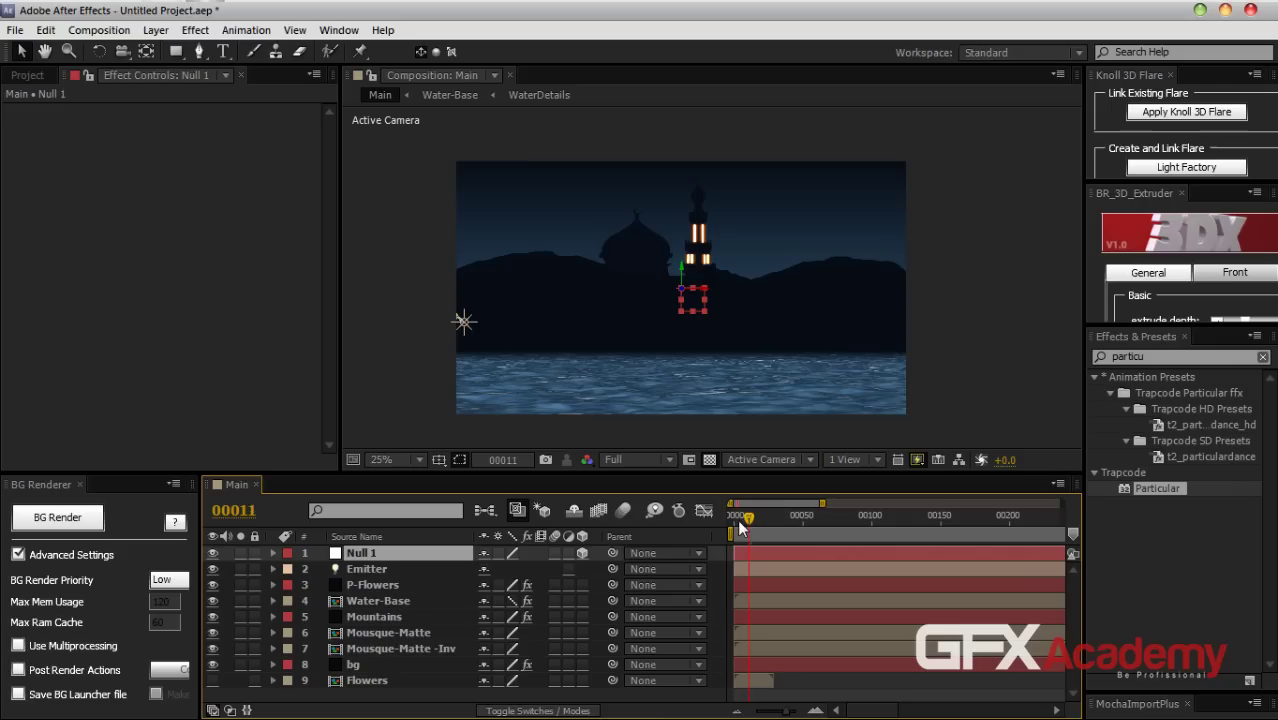
pyautogui.moveTo(753, 520); pyautogui.dragTo(735, 518)
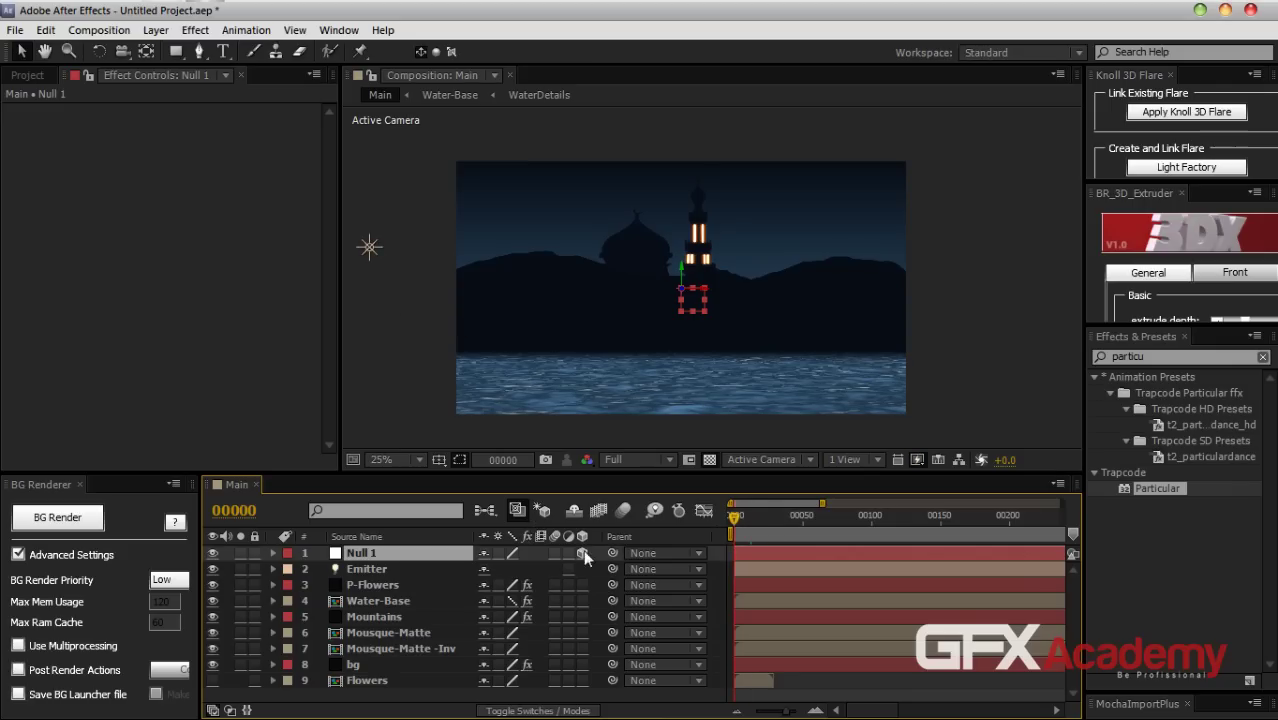
pyautogui.moveTo(611, 567); pyautogui.dragTo(373, 551)
# Rename the null object as LightRotator
pyautogui.press('Return')
pyautogui.write('LightR')
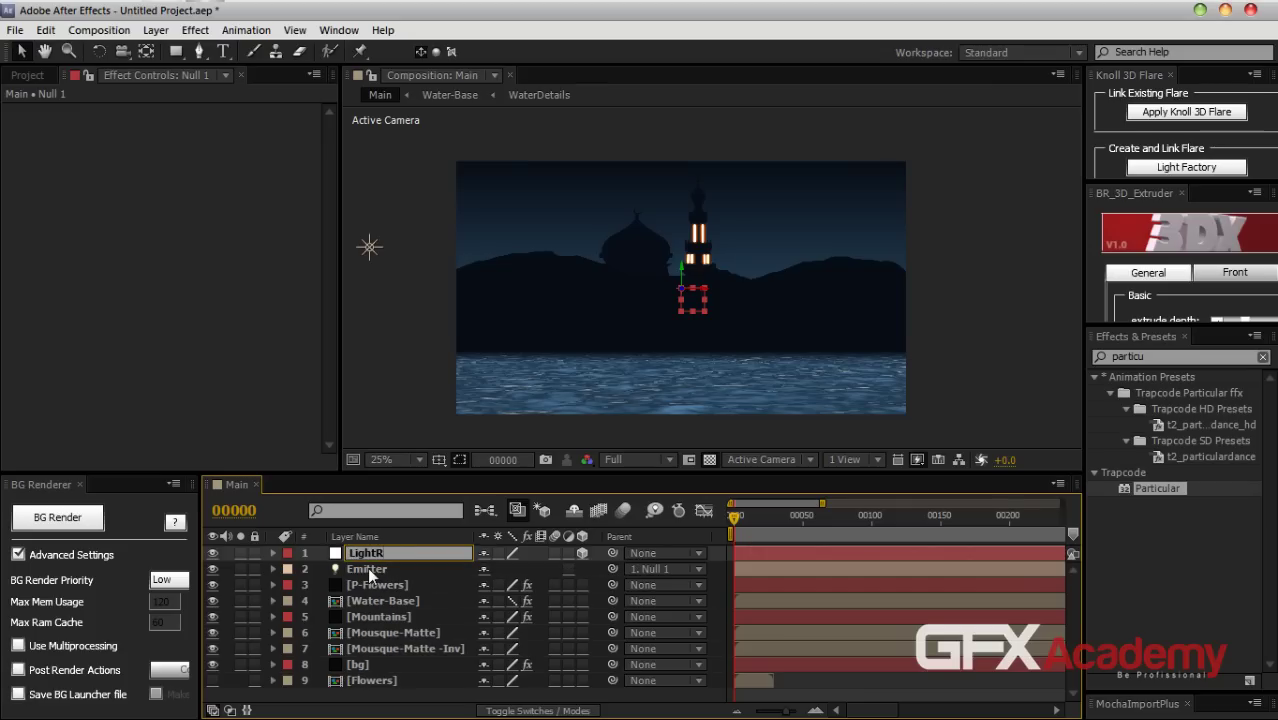
pyautogui.write('otator')
pyautogui.press('Return')
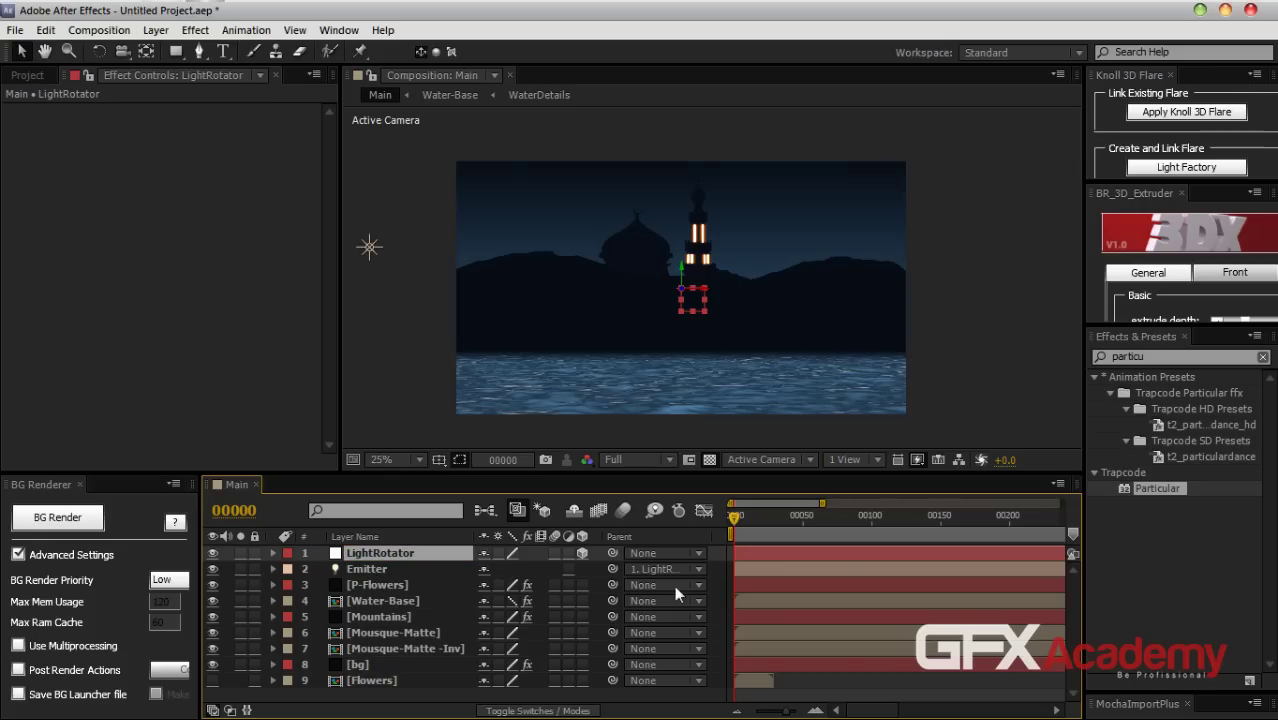
# Set LightRotator's Y Rotation to 31° and preview the flower trail up to frame 47
pyautogui.press('r')
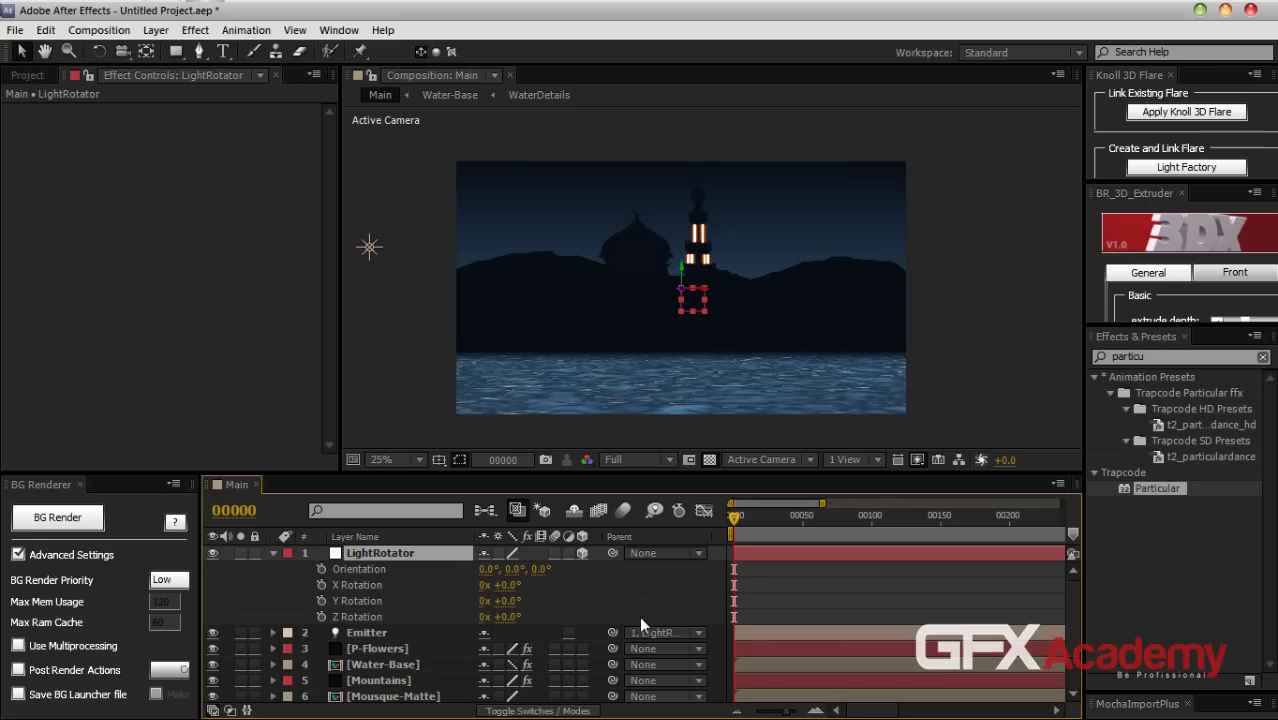
pyautogui.moveTo(506, 601); pyautogui.dragTo(544, 602)
pyautogui.click(799, 598)
pyautogui.moveTo(734, 519); pyautogui.dragTo(797, 530)
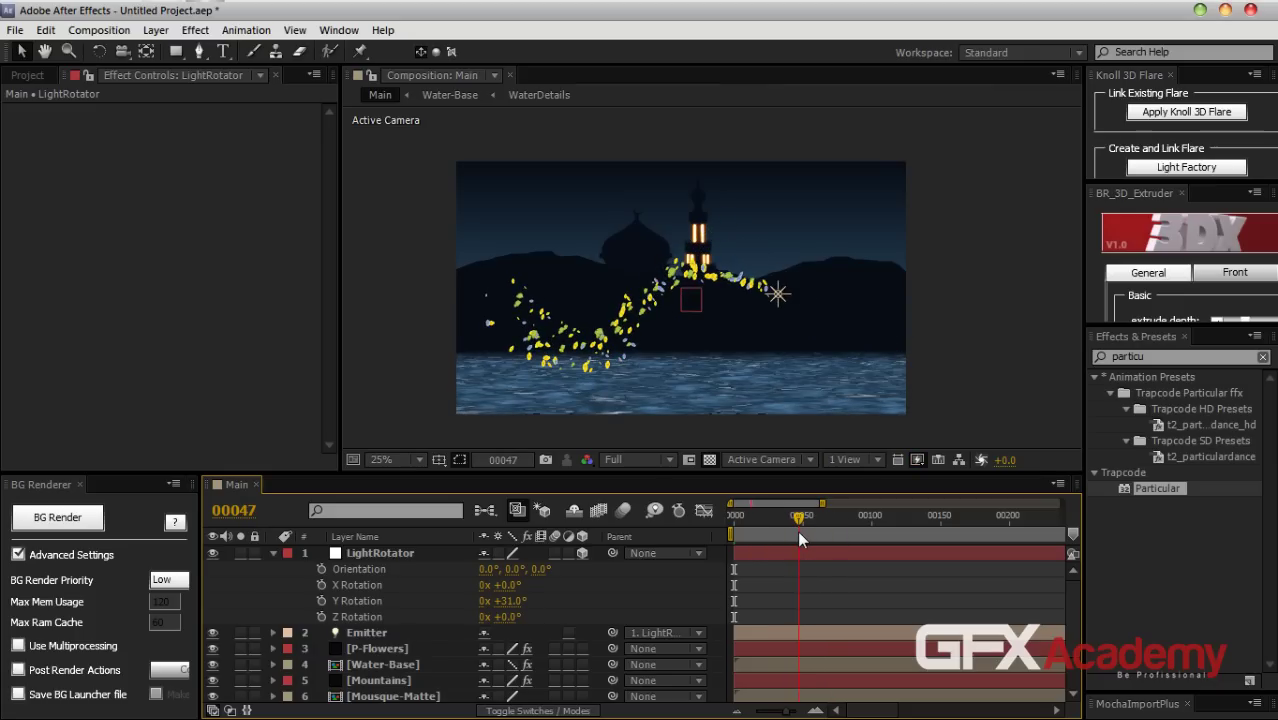
# Move the right end point of the Emitter's motion path beyond the frame's right edge and preview frame 42
pyautogui.click(408, 633)
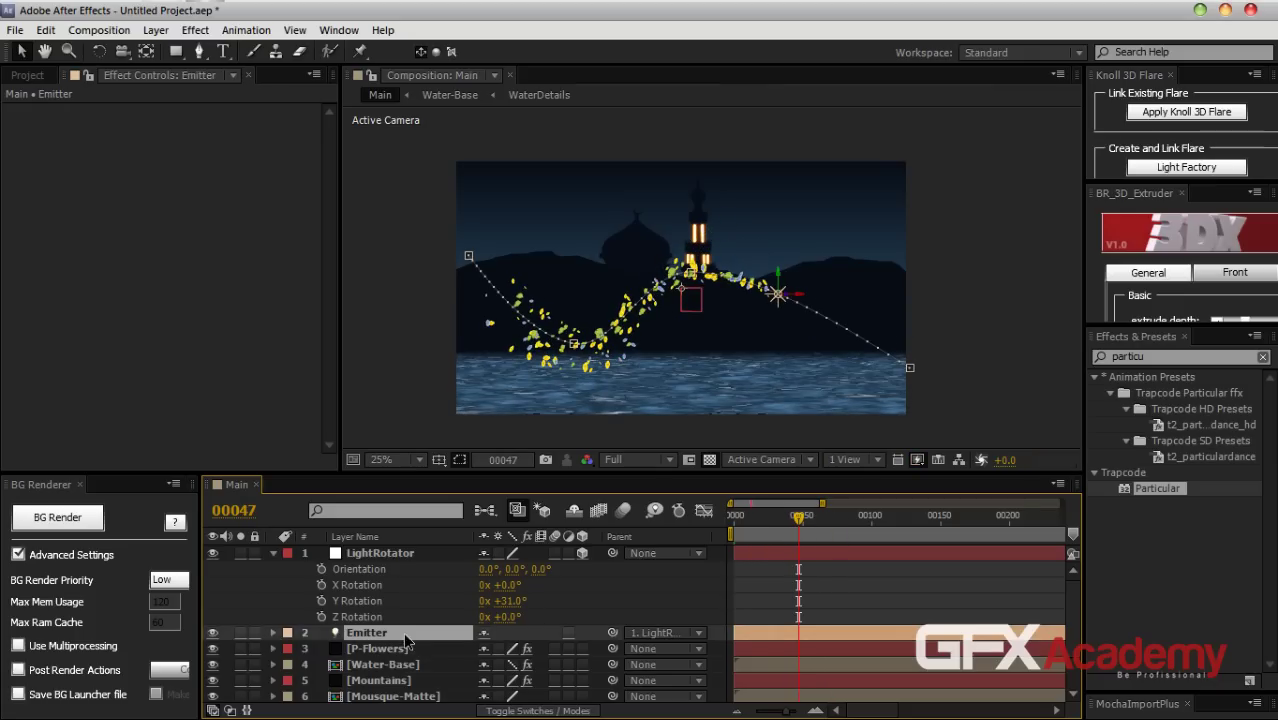
pyautogui.click(909, 367)
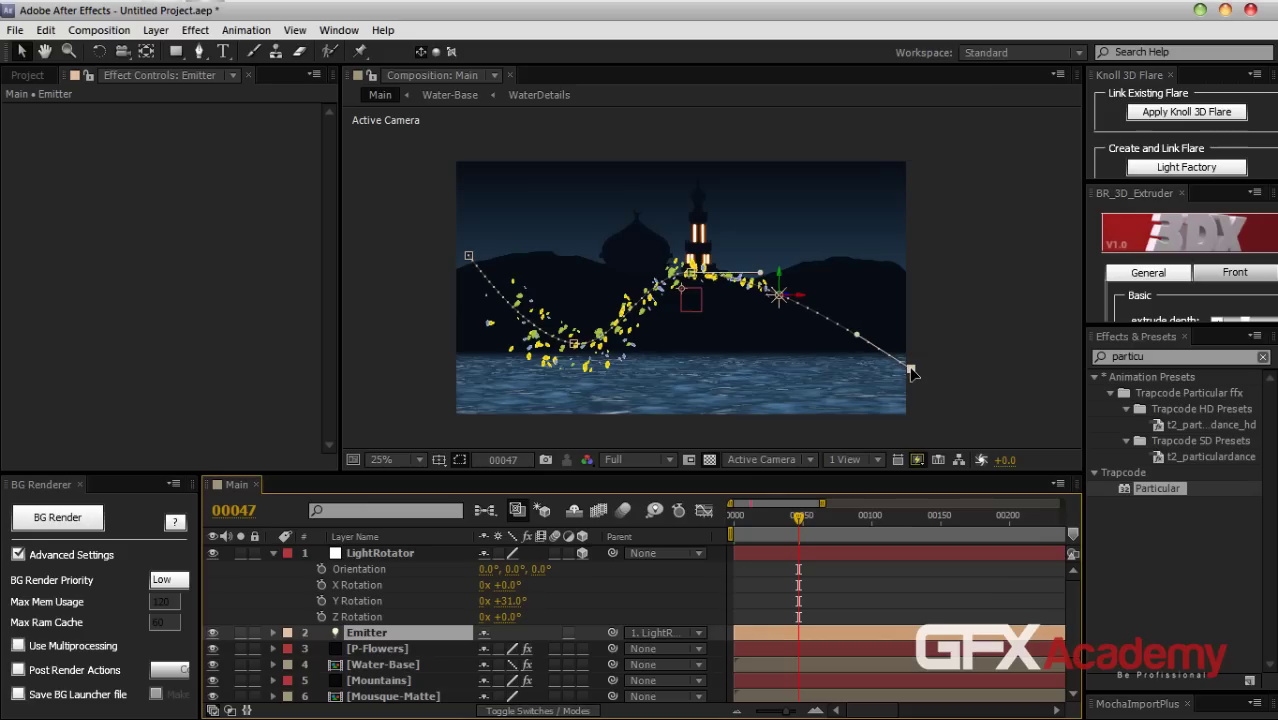
pyautogui.moveTo(909, 367); pyautogui.dragTo(997, 405)
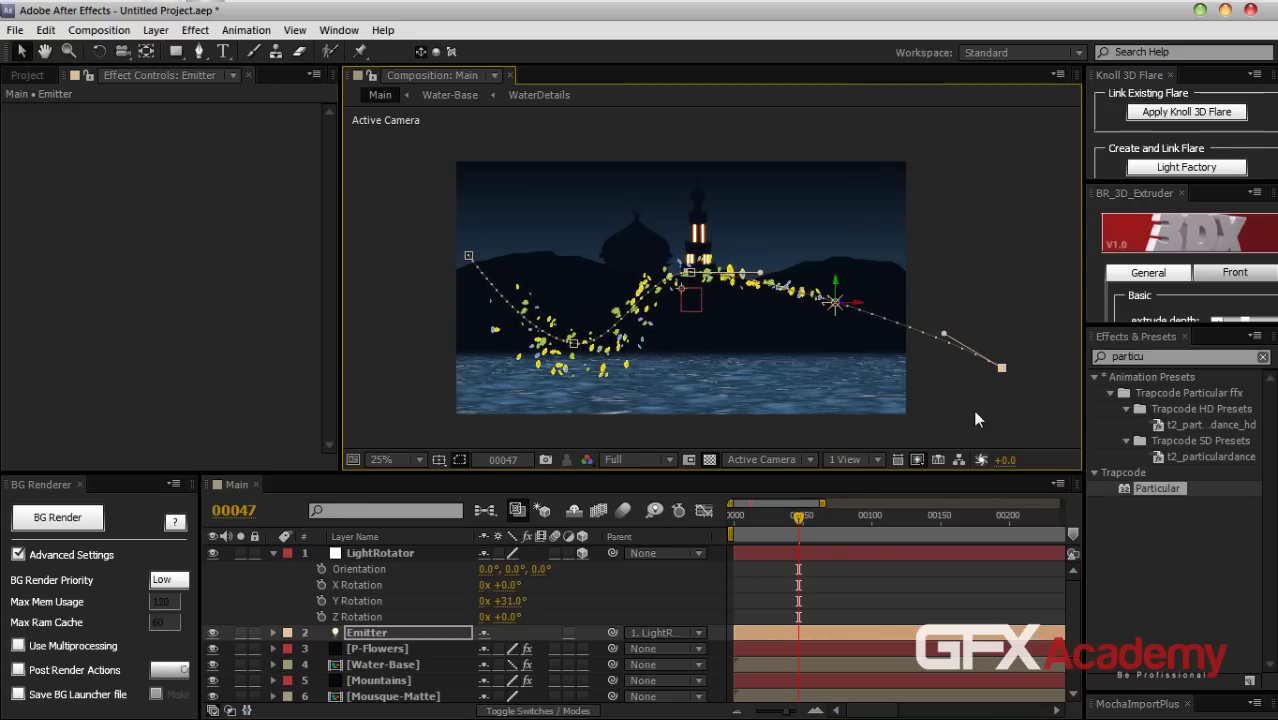
pyautogui.click(972, 409)
pyautogui.moveTo(801, 525)
pyautogui.mouseDown()
pyautogui.moveTo(726, 525)
pyautogui.moveTo(860, 531)
pyautogui.moveTo(790, 530)
pyautogui.mouseUp()
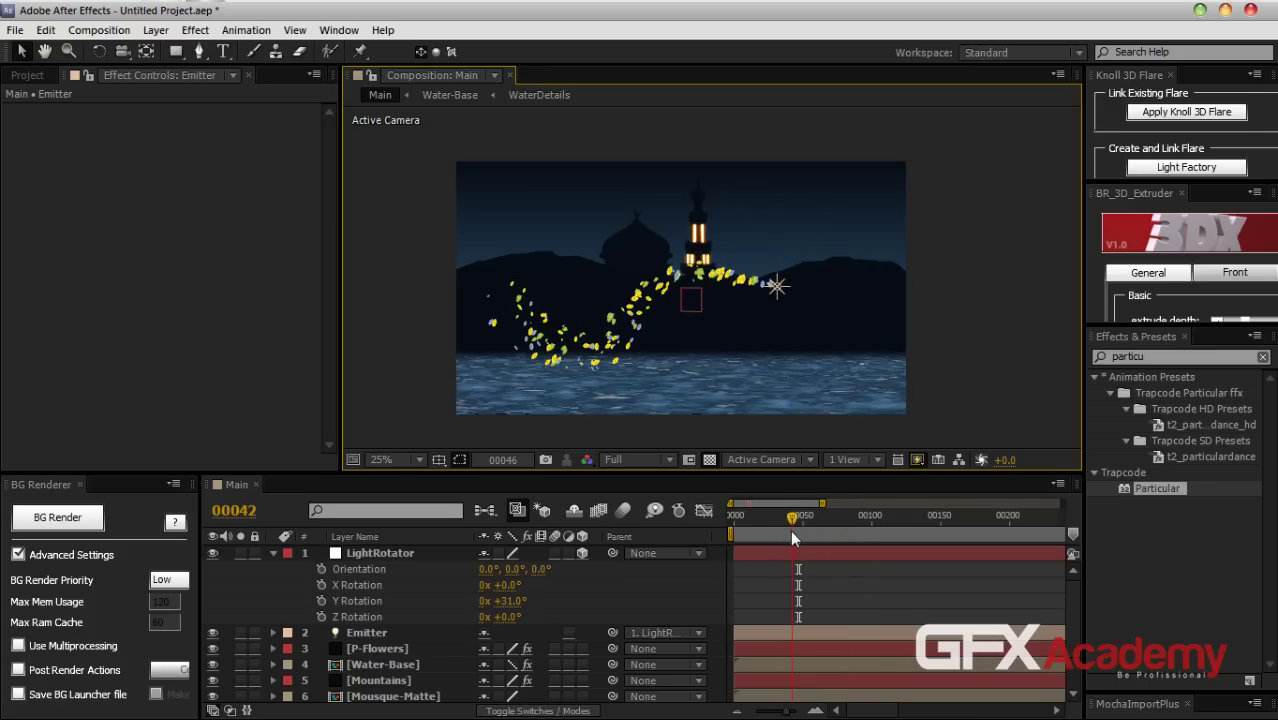
# Try Particle Life values of 2.2, 2.5 and 3 seconds on P-Flowers and preview frame 45
pyautogui.click(379, 650)
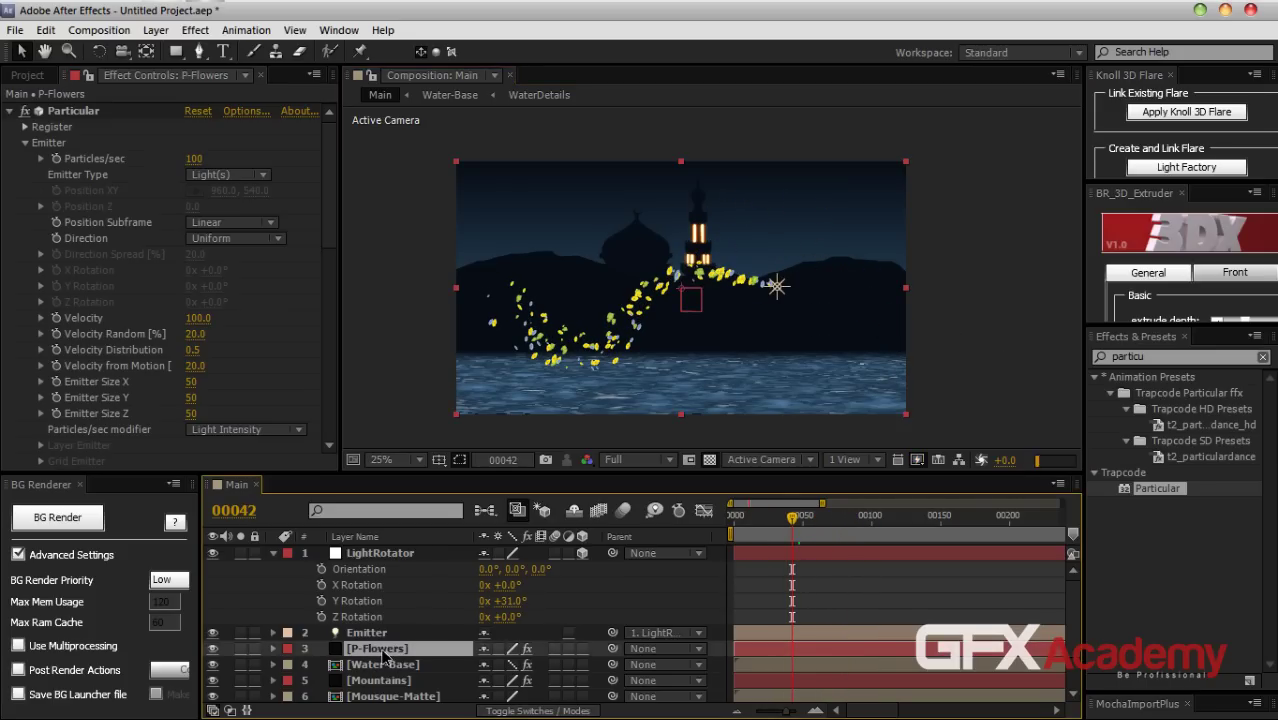
pyautogui.moveTo(326, 232); pyautogui.dragTo(322, 311)
pyautogui.click(198, 294)
pyautogui.write('2.2')
pyautogui.press('Return')
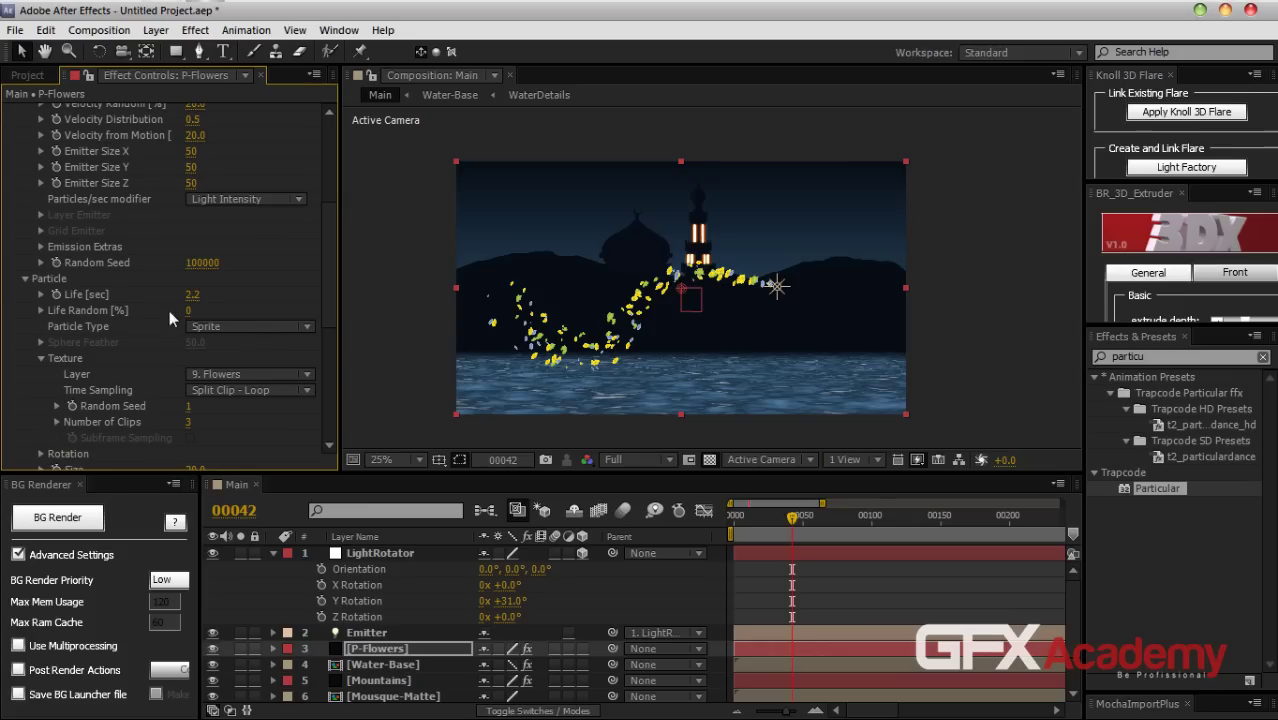
pyautogui.write('2.5')
pyautogui.press('Return')
pyautogui.click(192, 295)
pyautogui.write('3')
pyautogui.press('Return')
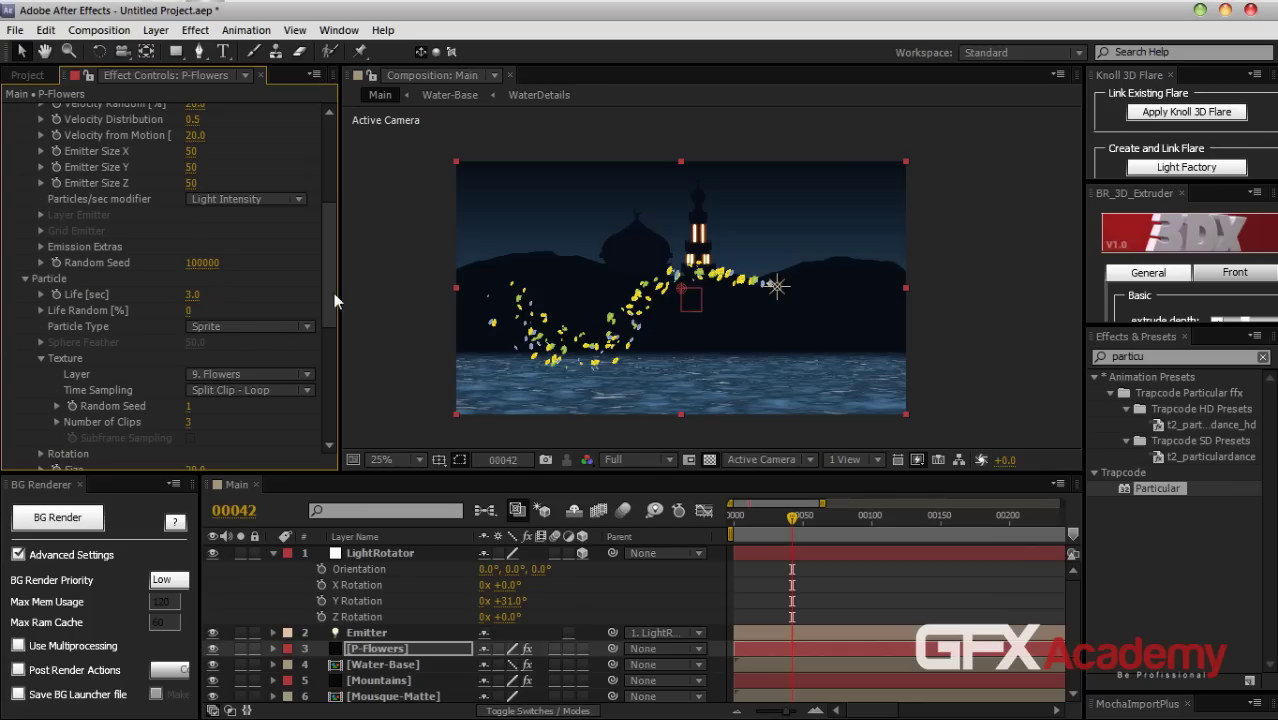
pyautogui.moveTo(789, 524)
pyautogui.mouseDown()
pyautogui.moveTo(742, 521)
pyautogui.moveTo(797, 526)
pyautogui.mouseUp()
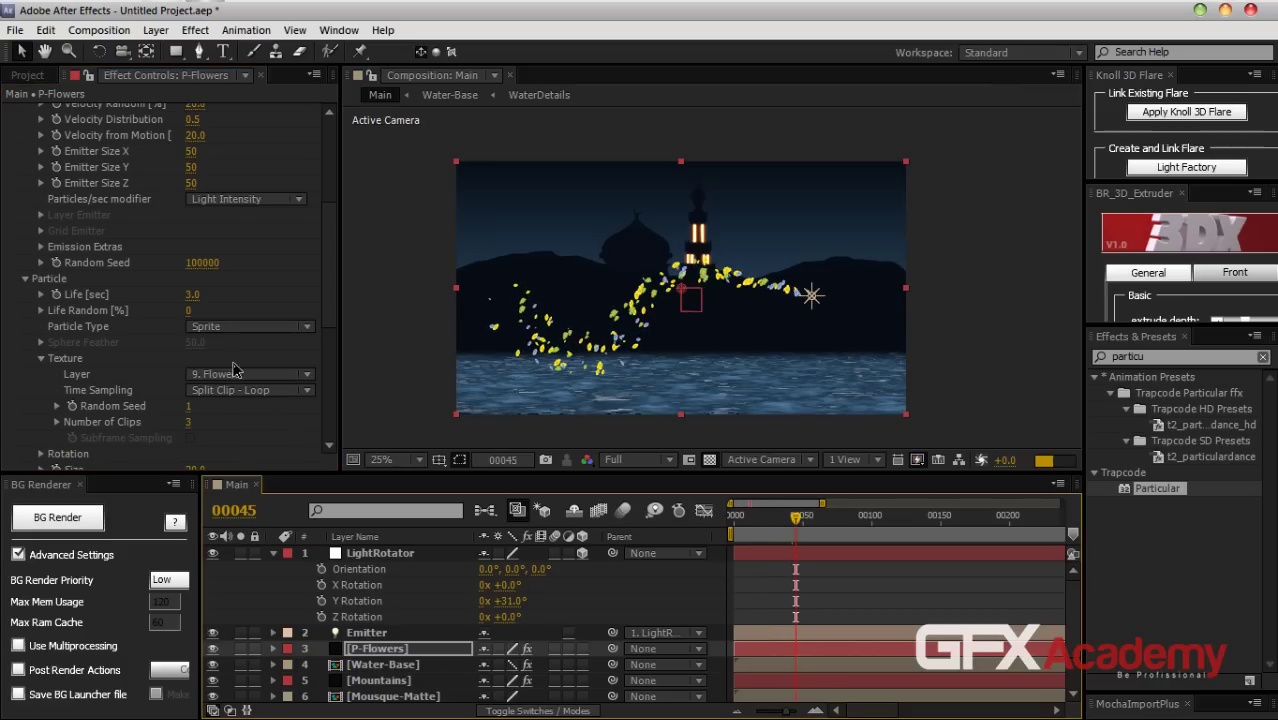
# Set the P-Flowers Particle Life to 10 seconds and return to the Emitter settings
pyautogui.click(190, 295)
pyautogui.write('10')
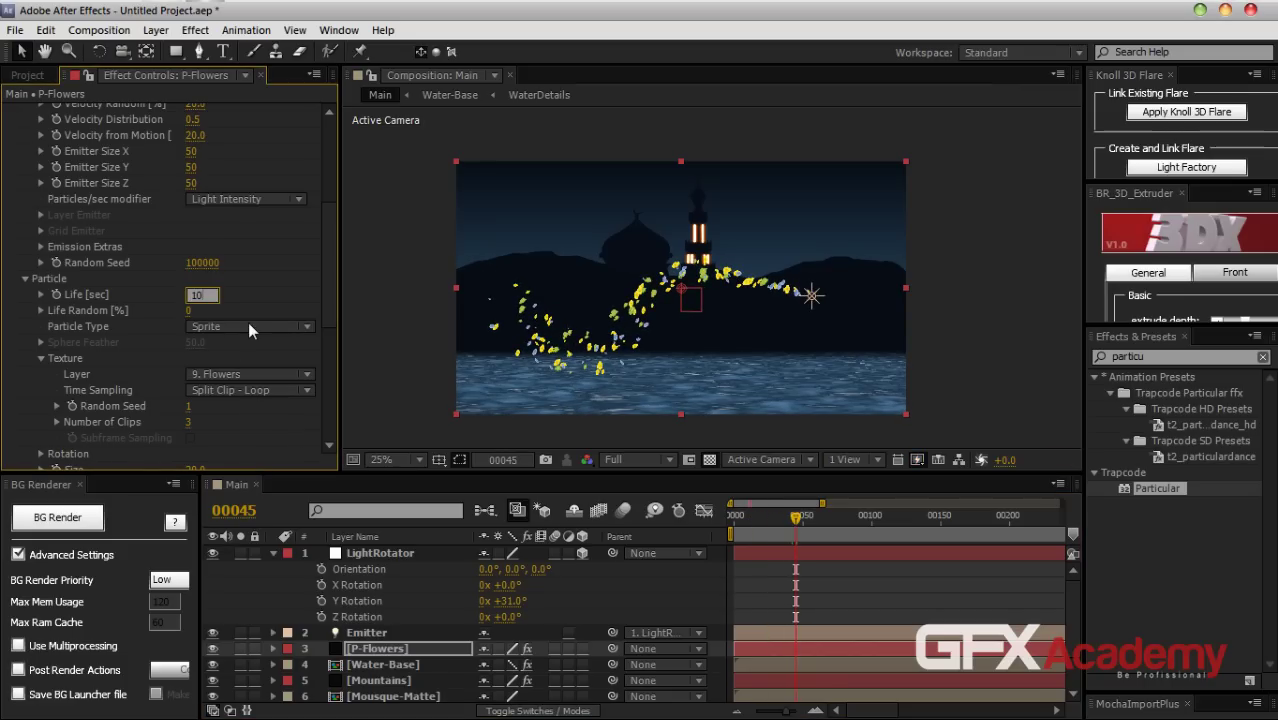
pyautogui.press('Return')
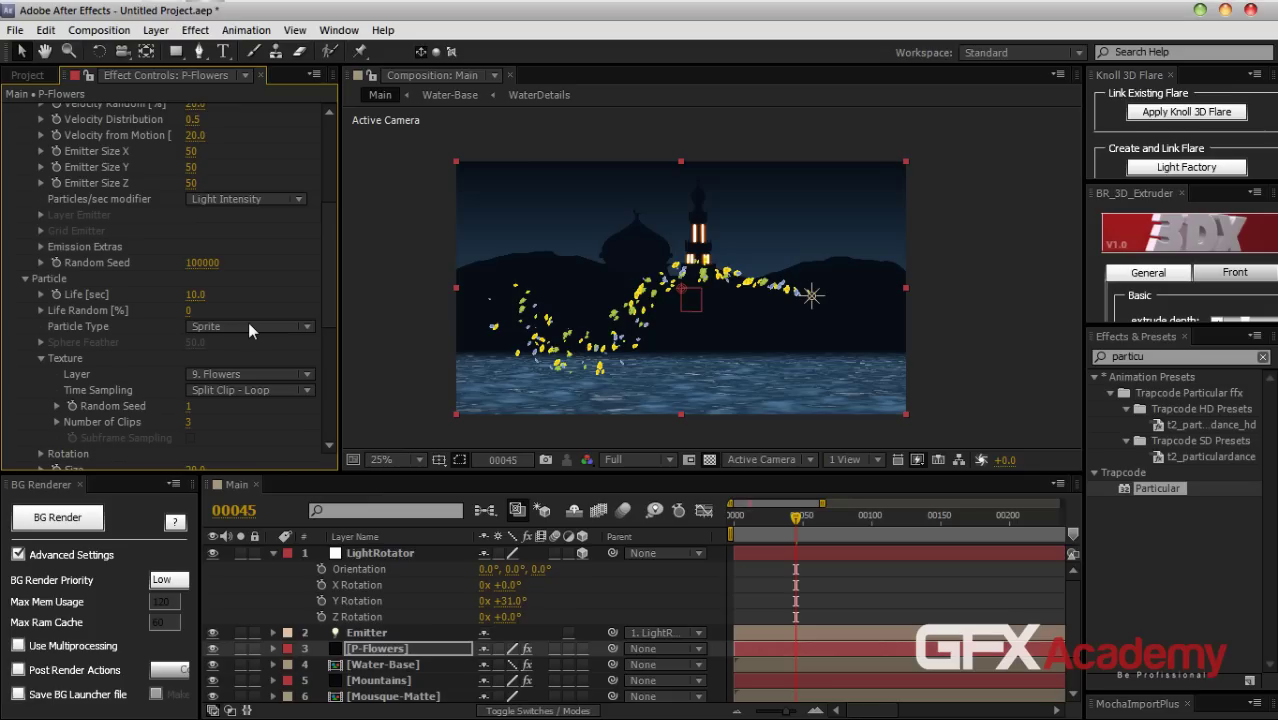
pyautogui.moveTo(333, 300); pyautogui.dragTo(323, 227)
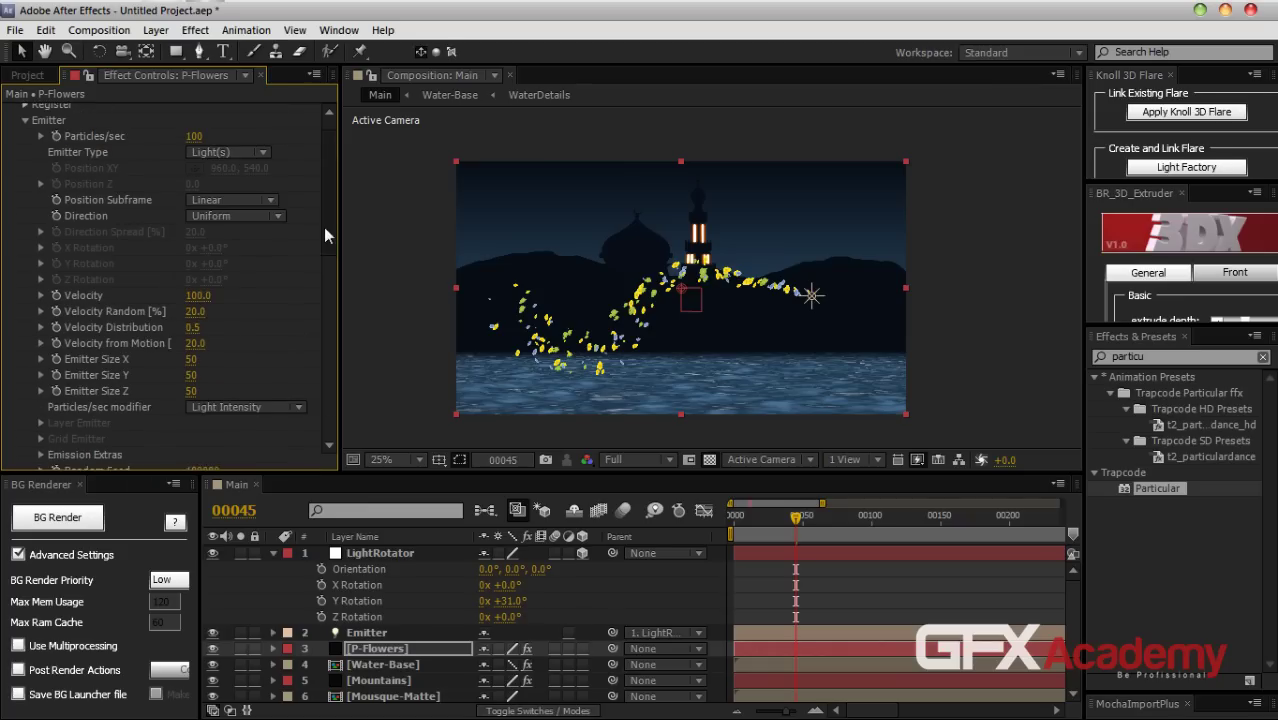
# Set the P-Flowers emission to 150 Particles/sec and preview the flower trail at frame 62
pyautogui.click(195, 141)
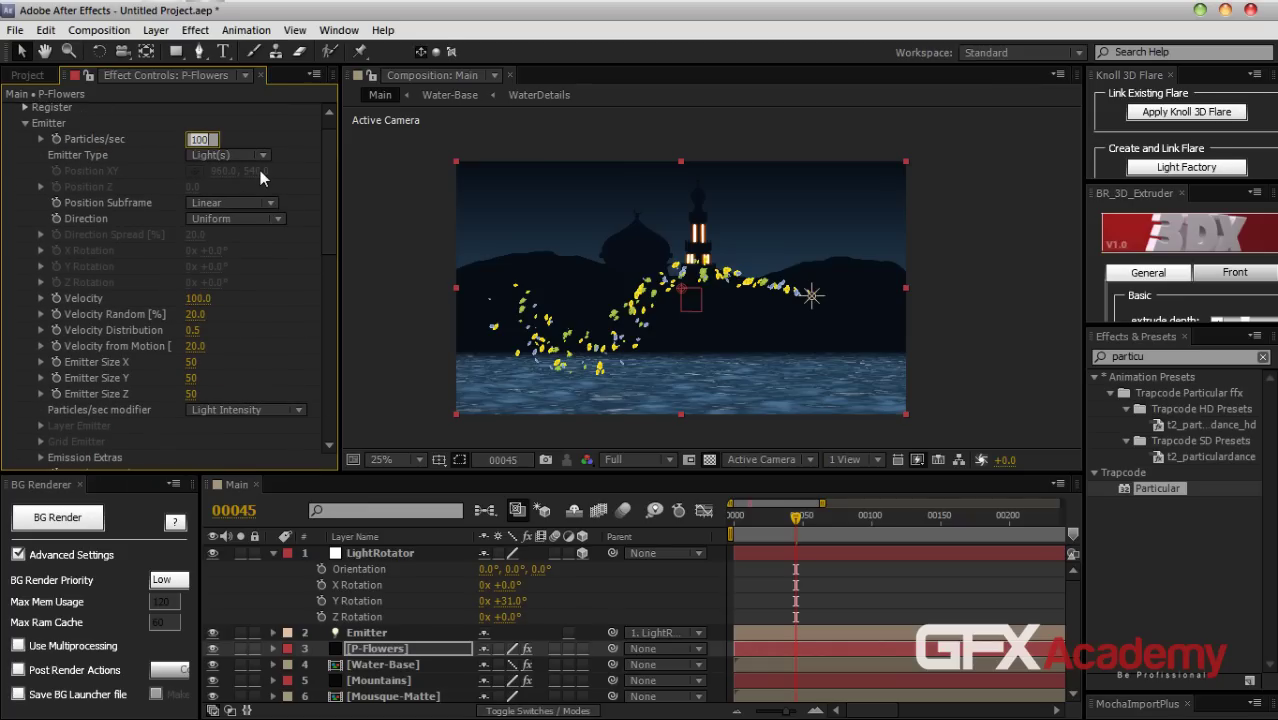
pyautogui.write('150')
pyautogui.press('Return')
pyautogui.moveTo(797, 521); pyautogui.dragTo(819, 551)
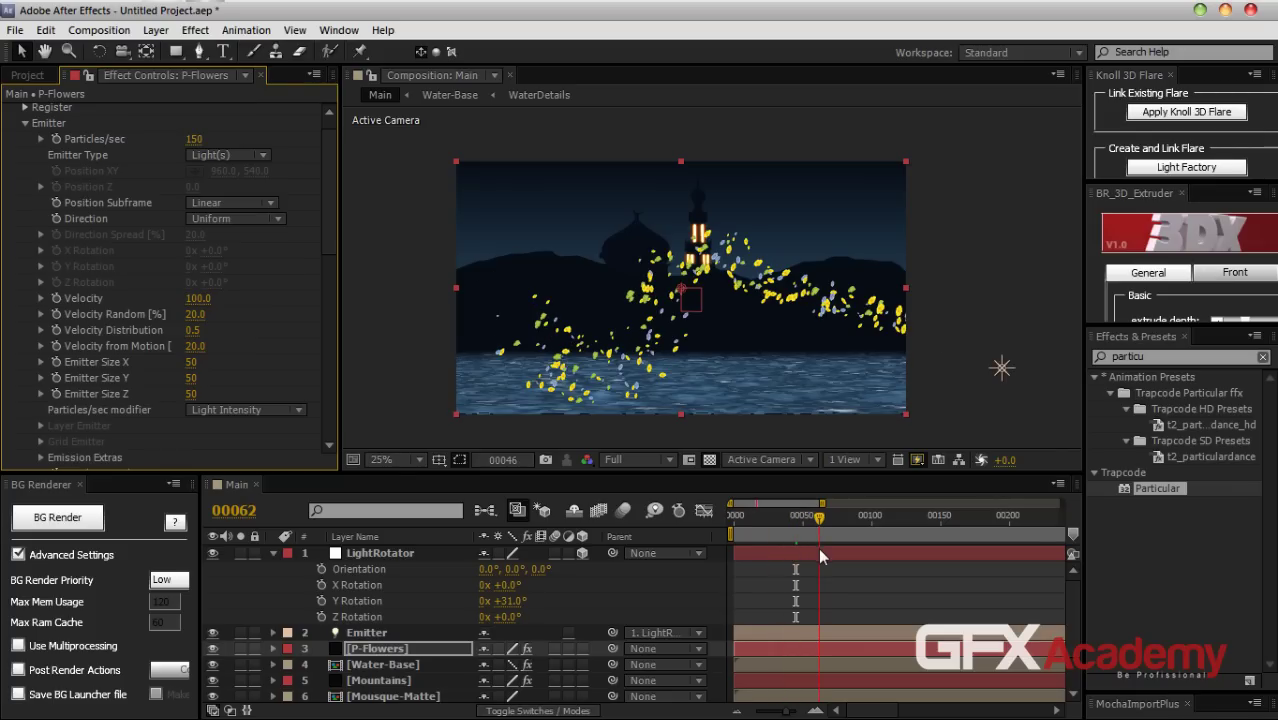
# Set the P-Flowers Particle Life to 2 seconds
pyautogui.scroll(-5, 328, 275)
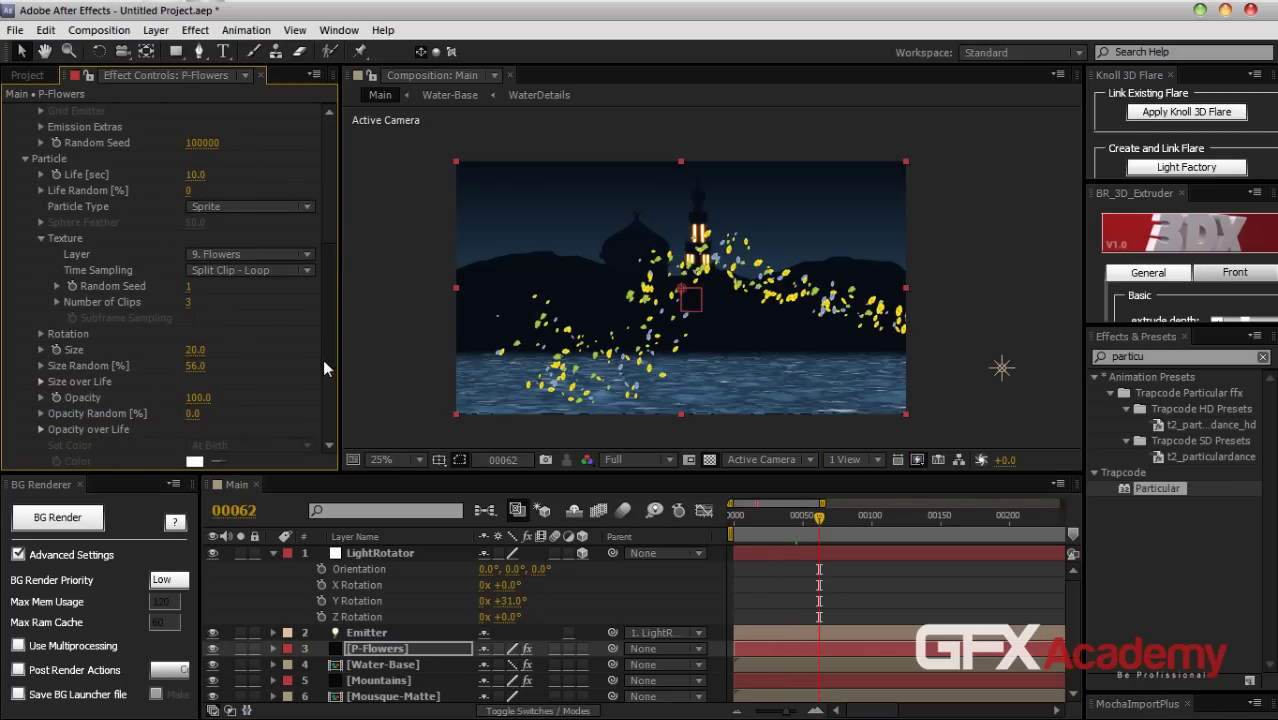
pyautogui.click(203, 177)
pyautogui.write('2')
pyautogui.press('Return')
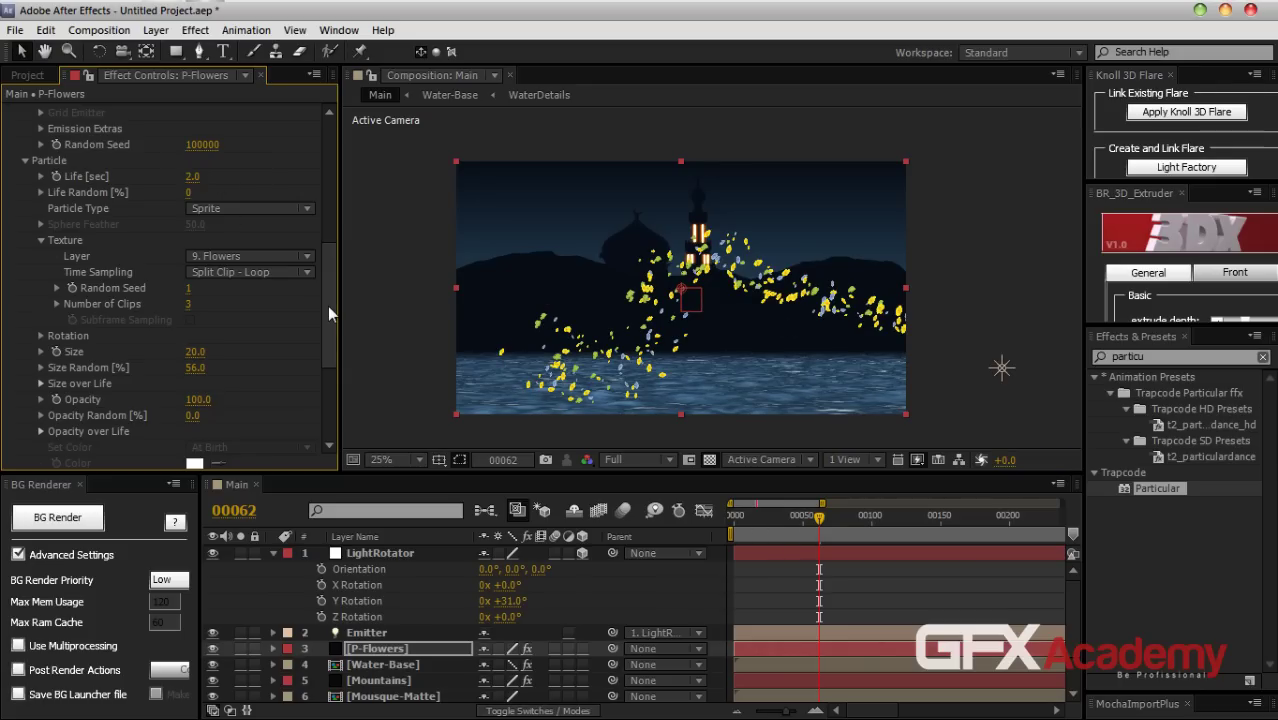
# Set the emitter's Velocity to 50, Velocity from Motion to -4, and both Velocity Random and Velocity Distribution to 0
pyautogui.moveTo(327, 306); pyautogui.dragTo(325, 221)
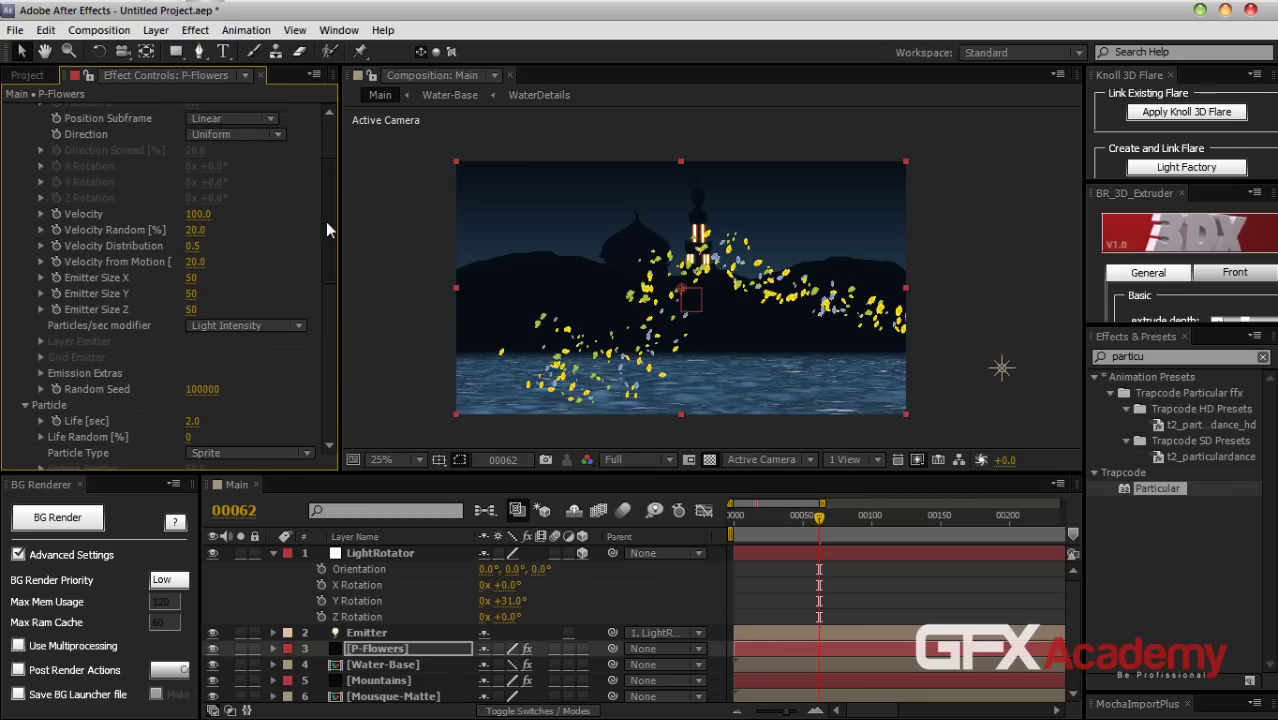
pyautogui.click(205, 215)
pyautogui.write('10')
pyautogui.press('Return')
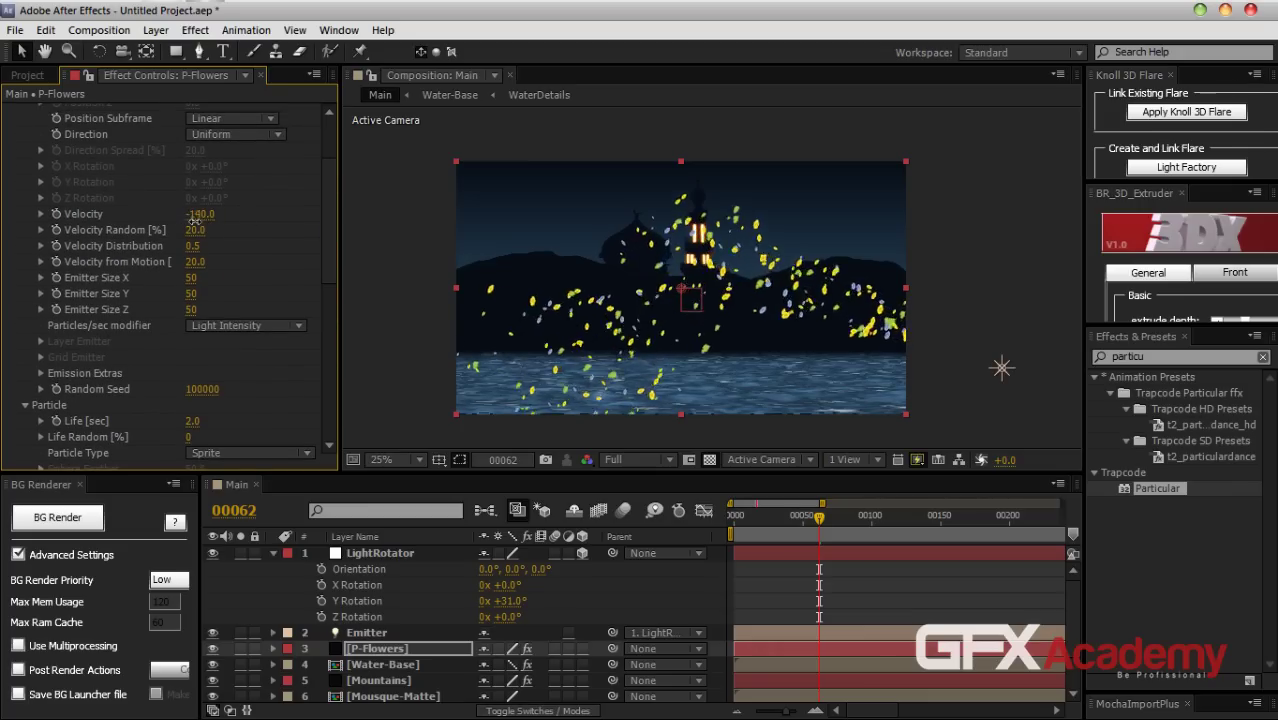
pyautogui.moveTo(205, 224); pyautogui.dragTo(211, 226)
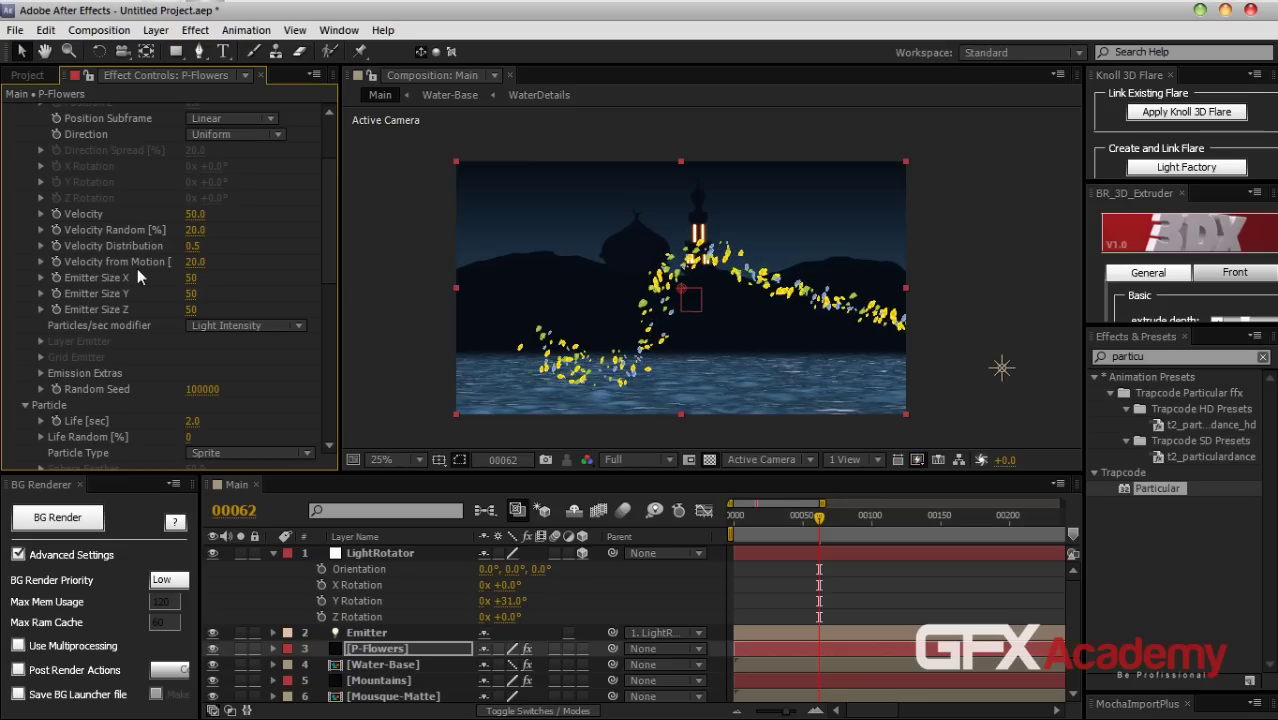
pyautogui.moveTo(200, 266); pyautogui.dragTo(182, 268)
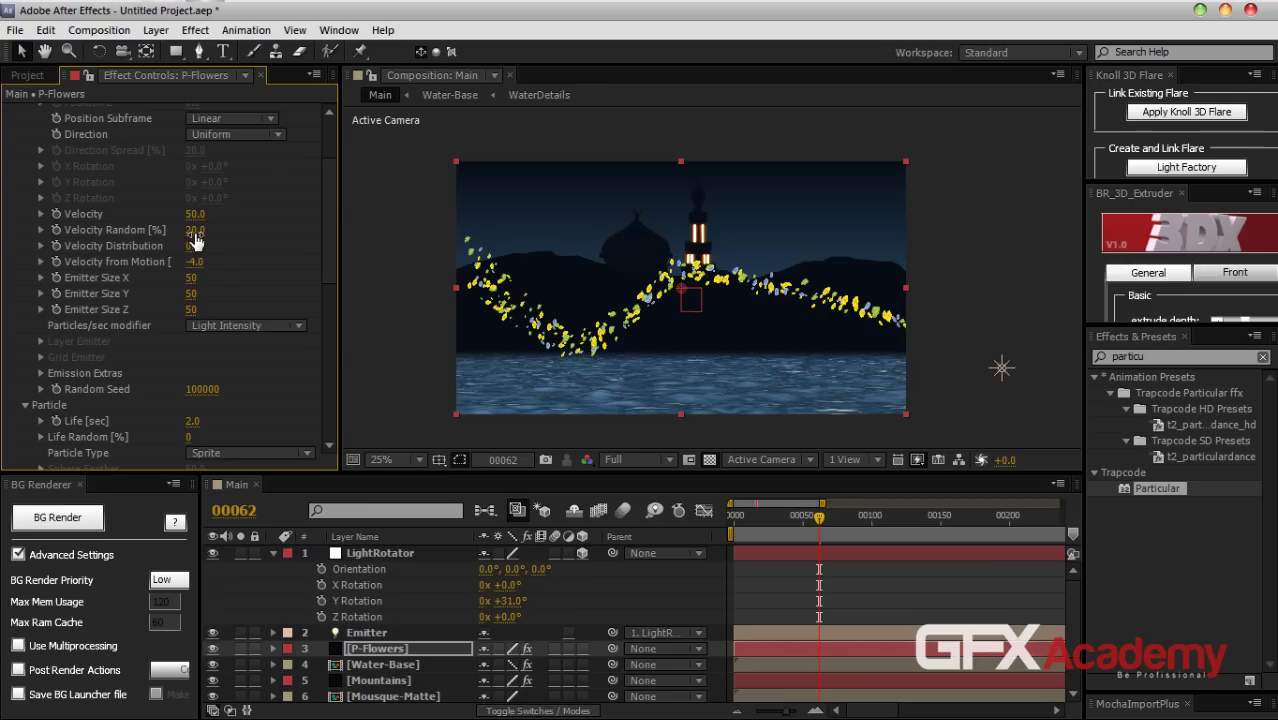
pyautogui.moveTo(196, 240); pyautogui.dragTo(123, 250)
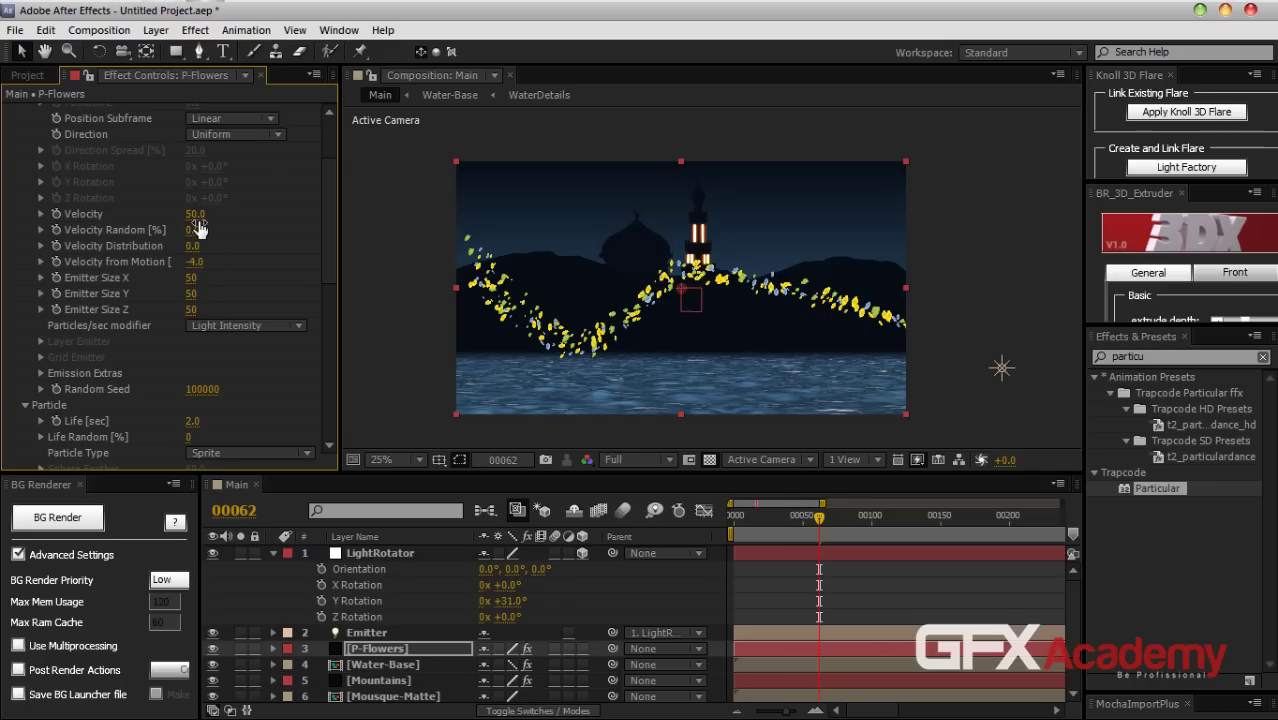
# Change the emitter's Direction to Directional and preview the flower trail up to frame 56
pyautogui.click(239, 133)
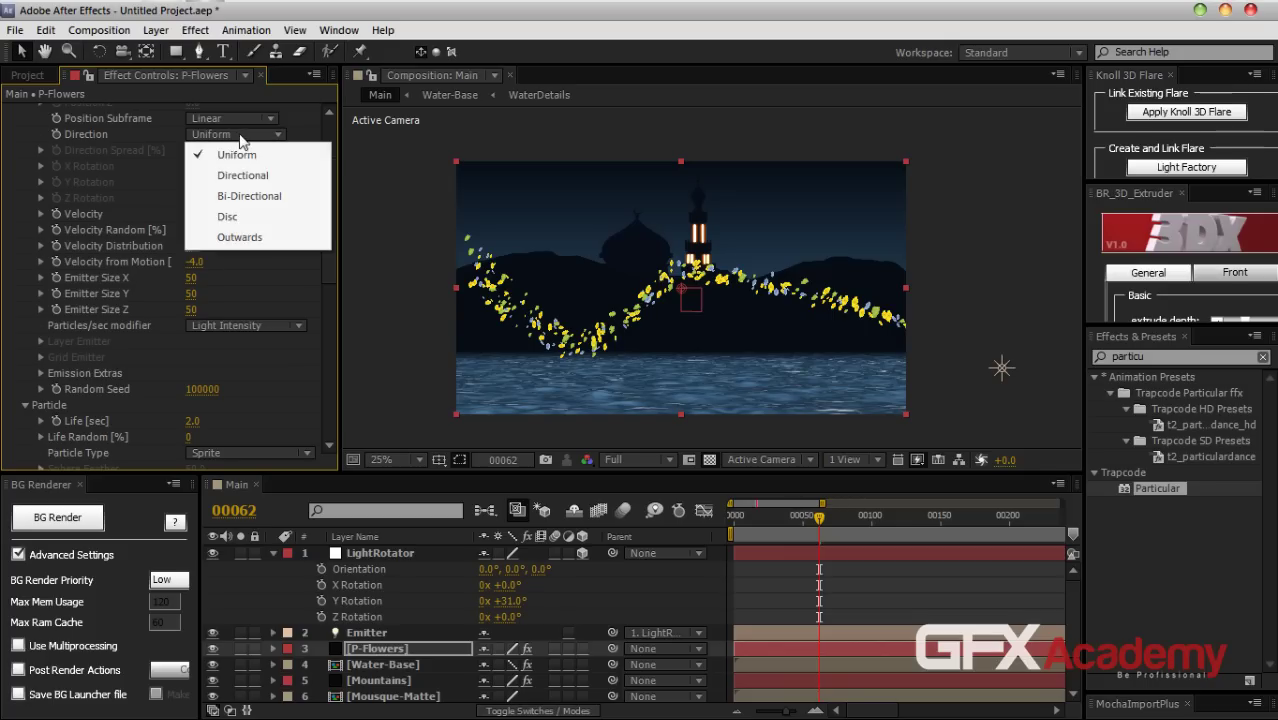
pyautogui.click(243, 176)
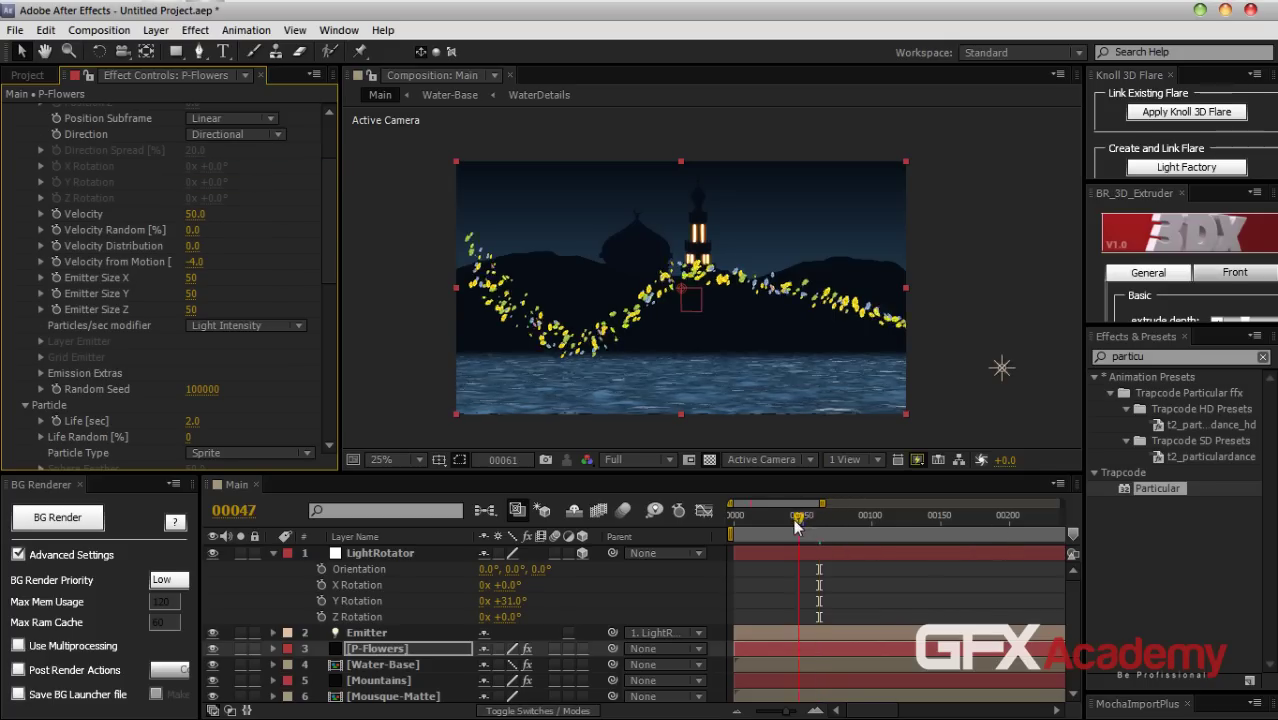
pyautogui.click(757, 521)
pyautogui.moveTo(757, 521); pyautogui.dragTo(811, 517)
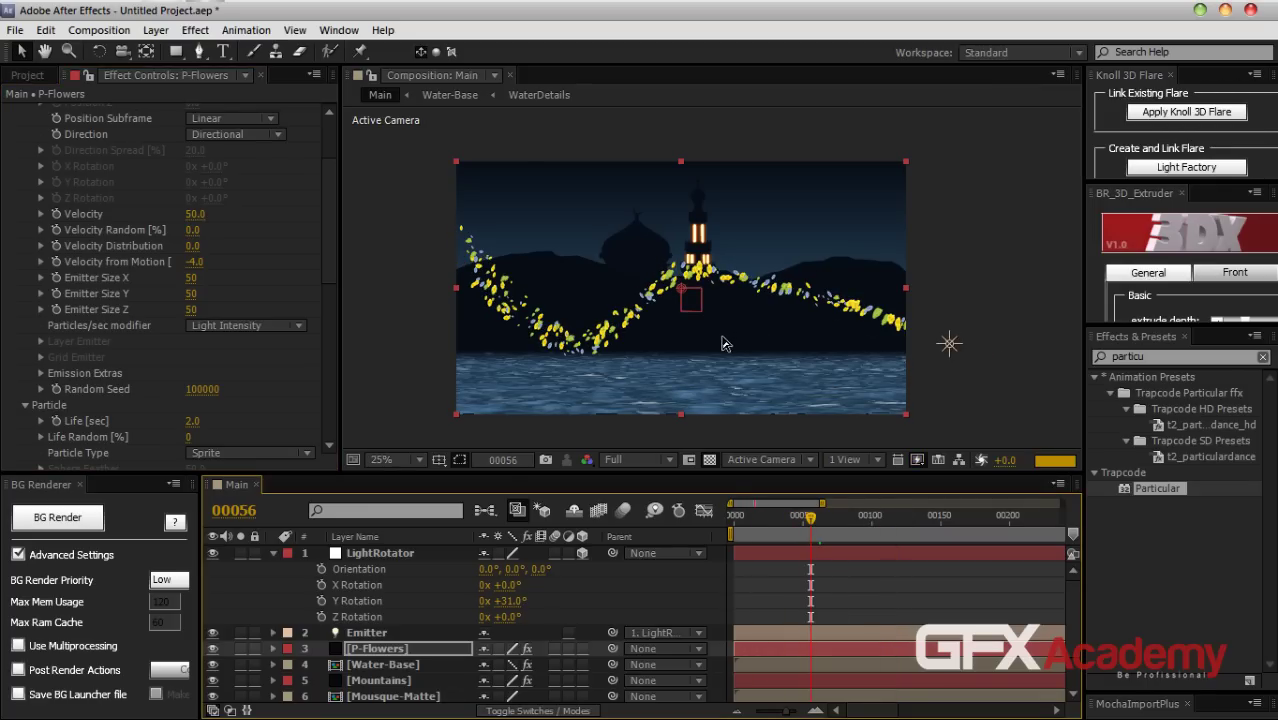
pyautogui.press('.')
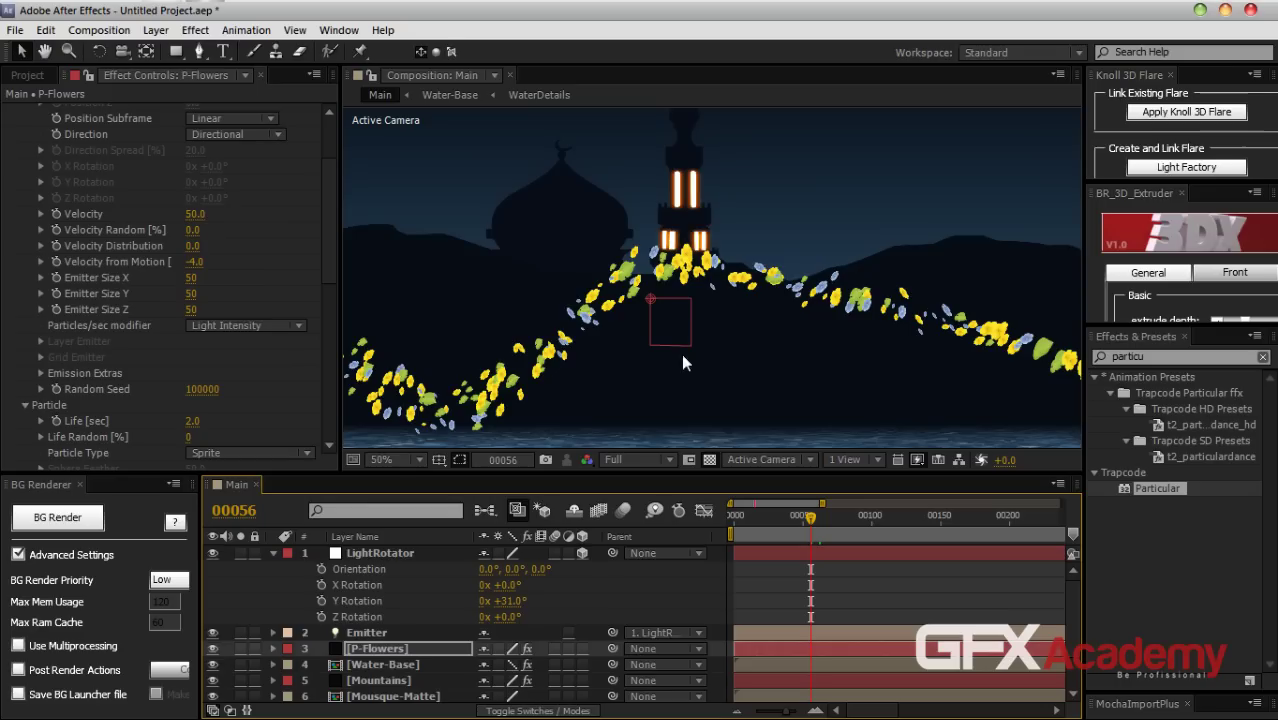
# Set the P-Flowers emission to 220 Particles/sec and check the trail at frames 56 and 45
pyautogui.moveTo(321, 259); pyautogui.dragTo(328, 190)
pyautogui.click(199, 159)
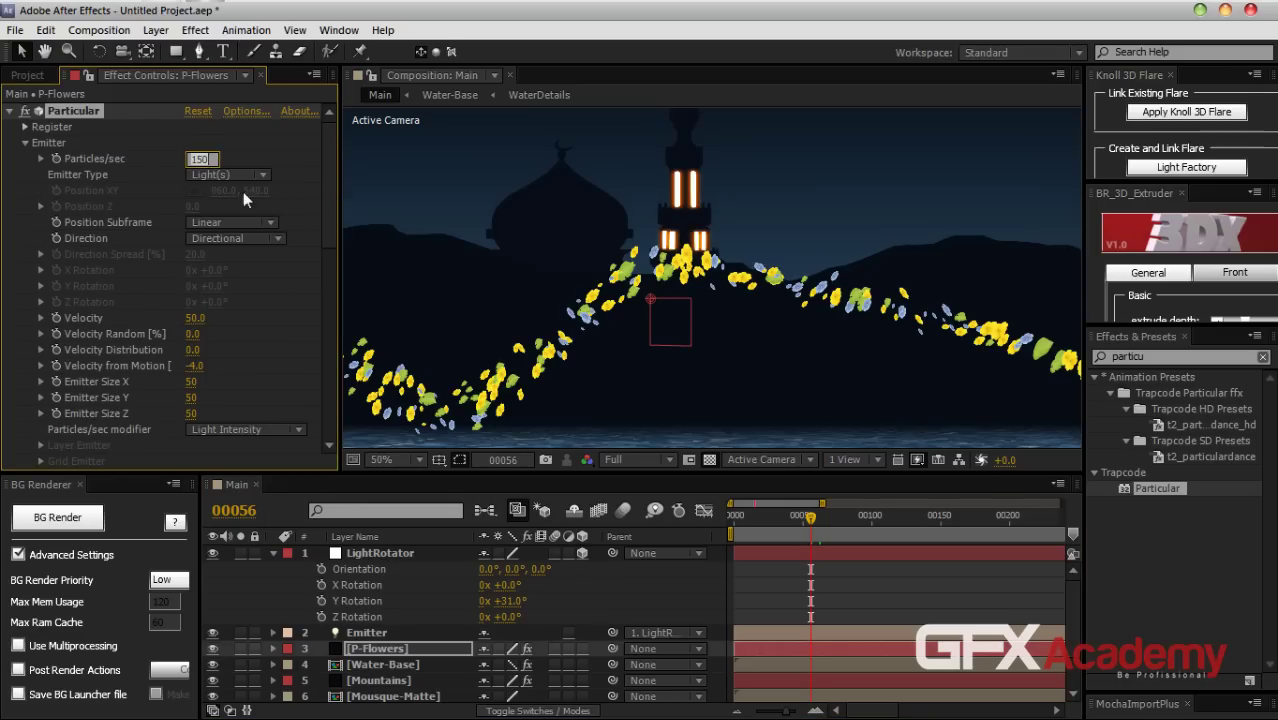
pyautogui.write('220')
pyautogui.press('Return')
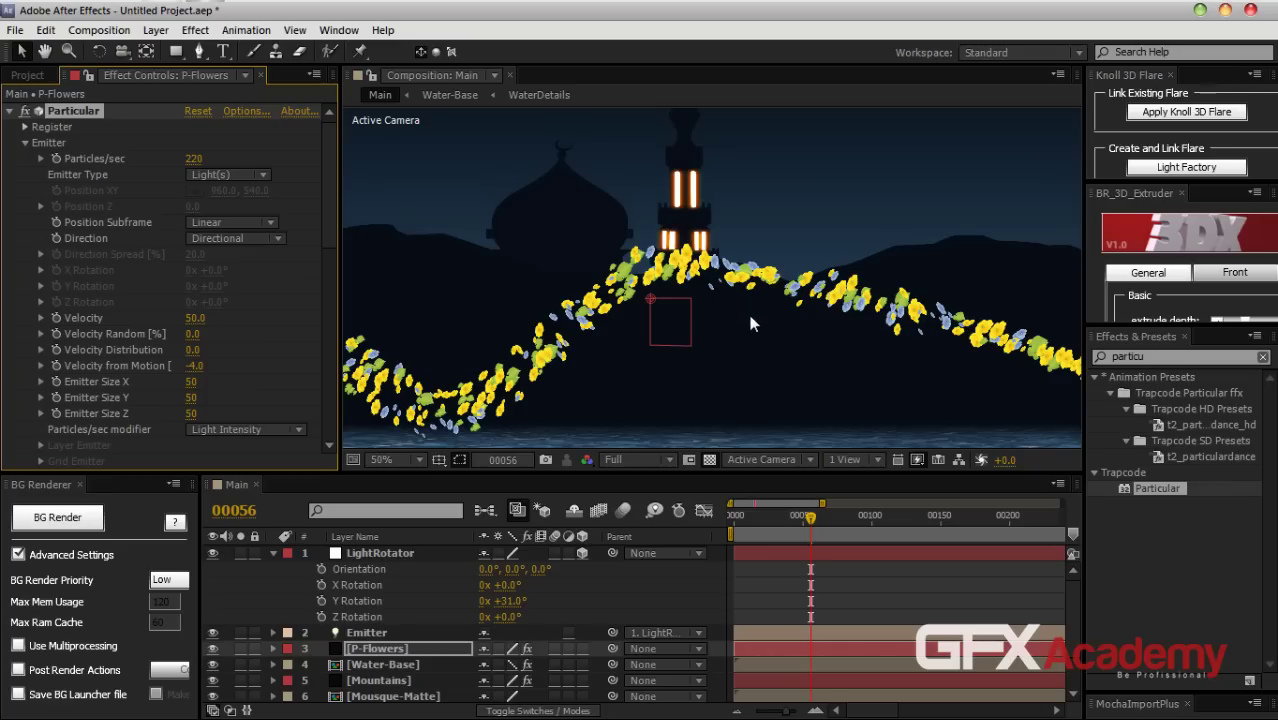
pyautogui.scroll(-6, 310, 218)
pyautogui.press(',')
pyautogui.press(',')
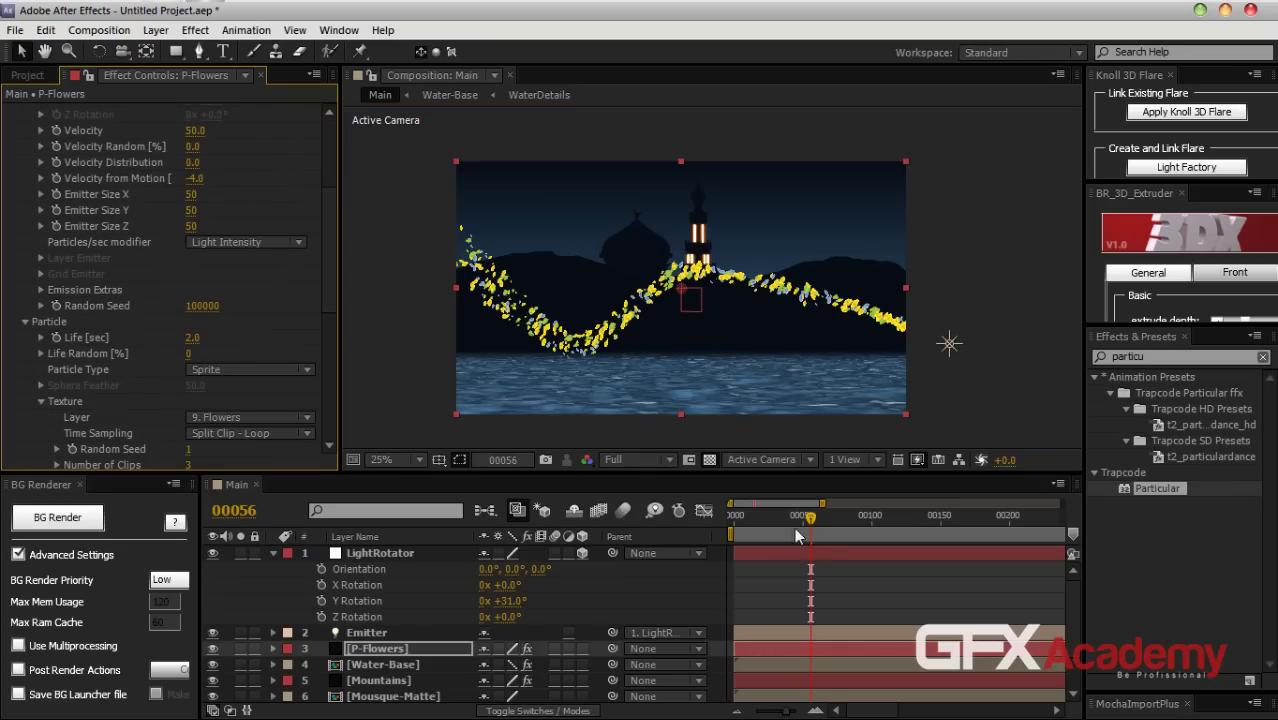
pyautogui.moveTo(810, 521); pyautogui.dragTo(797, 523)
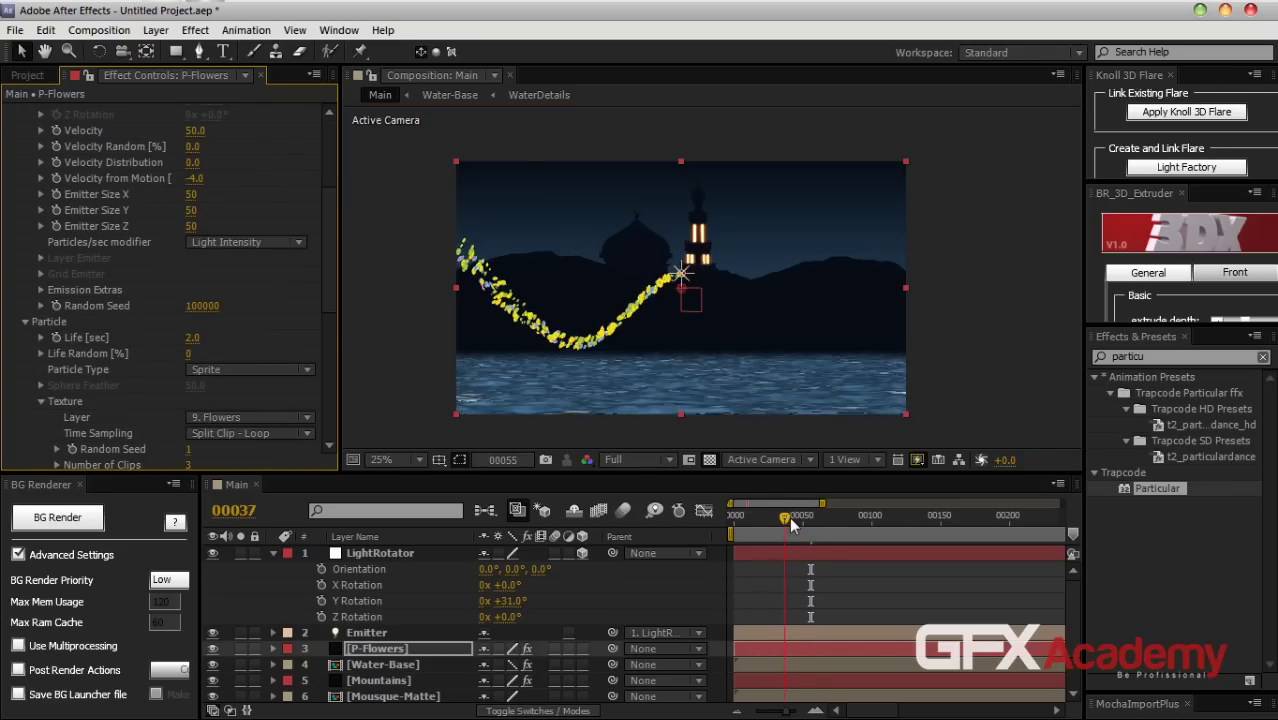
# Try a particle Size of 25 on P-Flowers, settle on 40, and inspect the flowers at 50% magnification
pyautogui.scroll(-5, 325, 330)
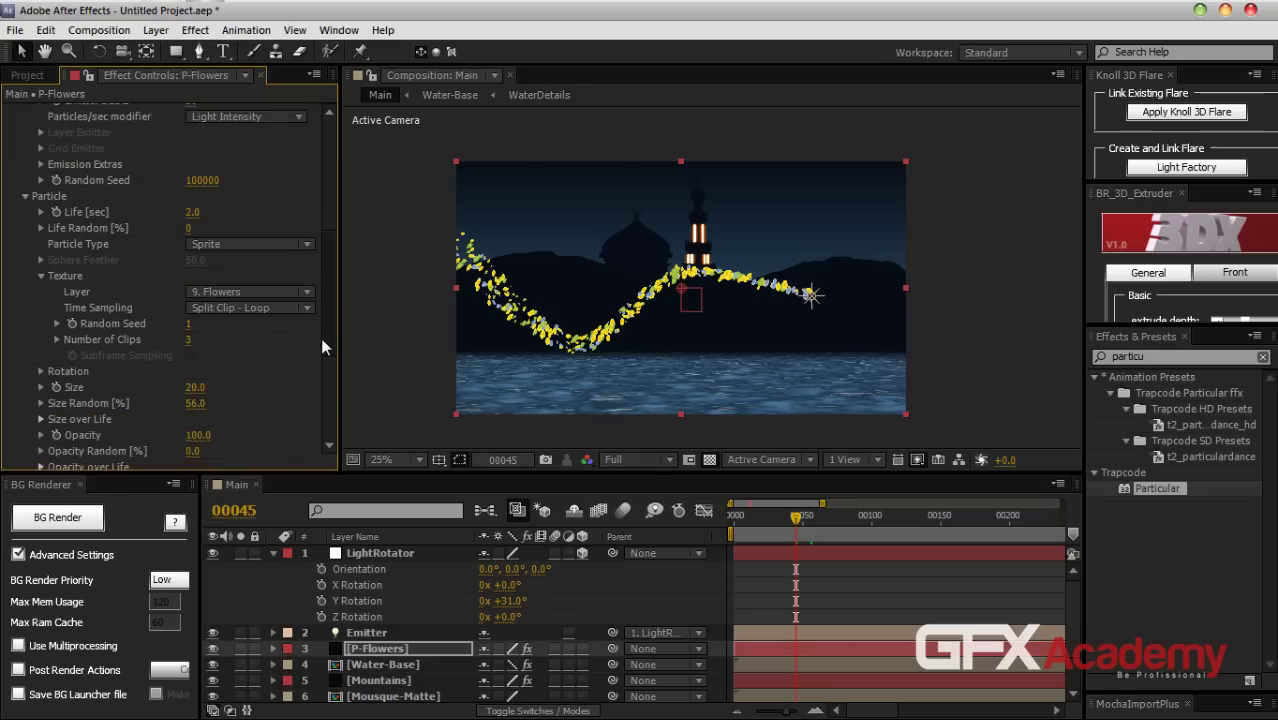
pyautogui.scroll(-1, 321, 353)
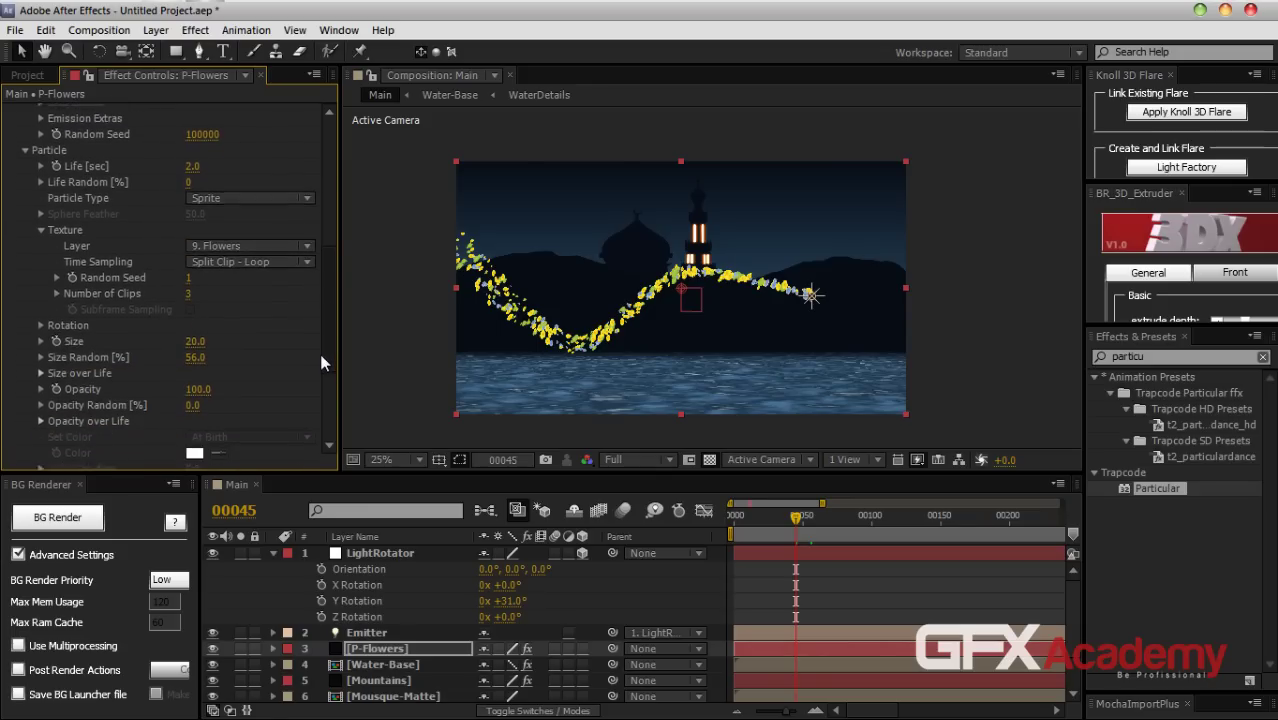
pyautogui.click(195, 336)
pyautogui.write('25')
pyautogui.press('Return')
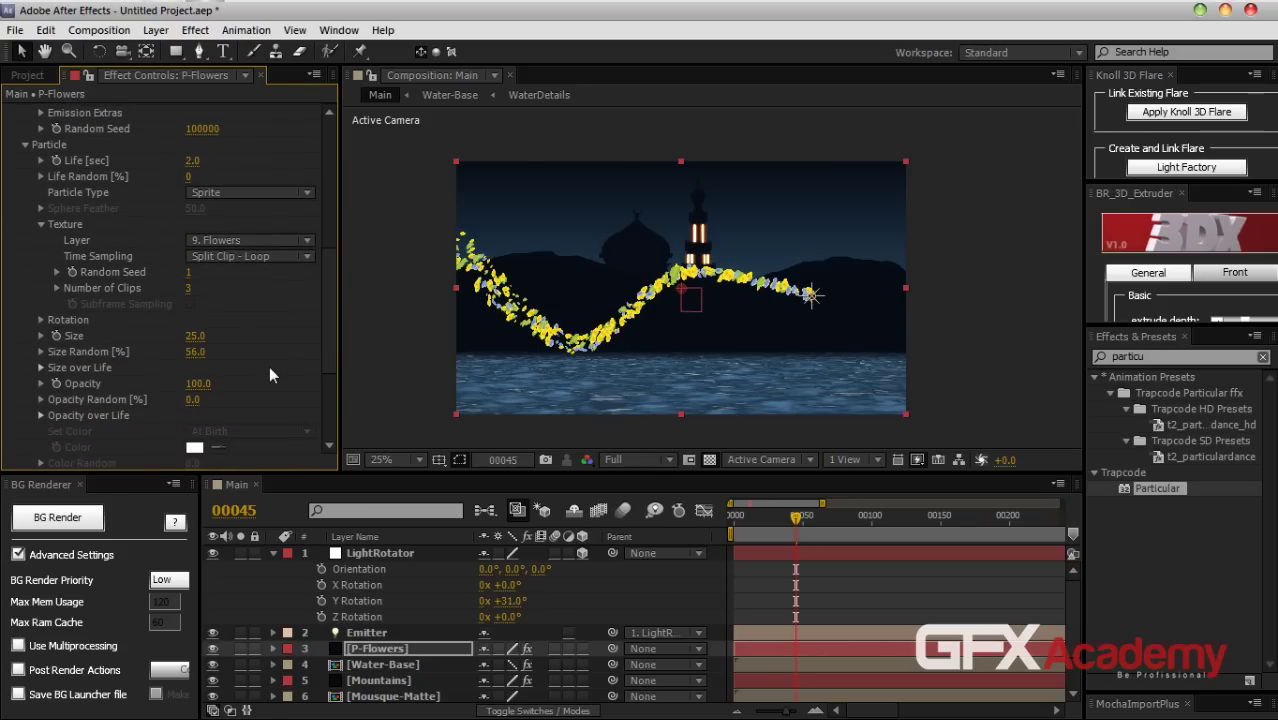
pyautogui.write('40')
pyautogui.press('Return')
pyautogui.press('.')
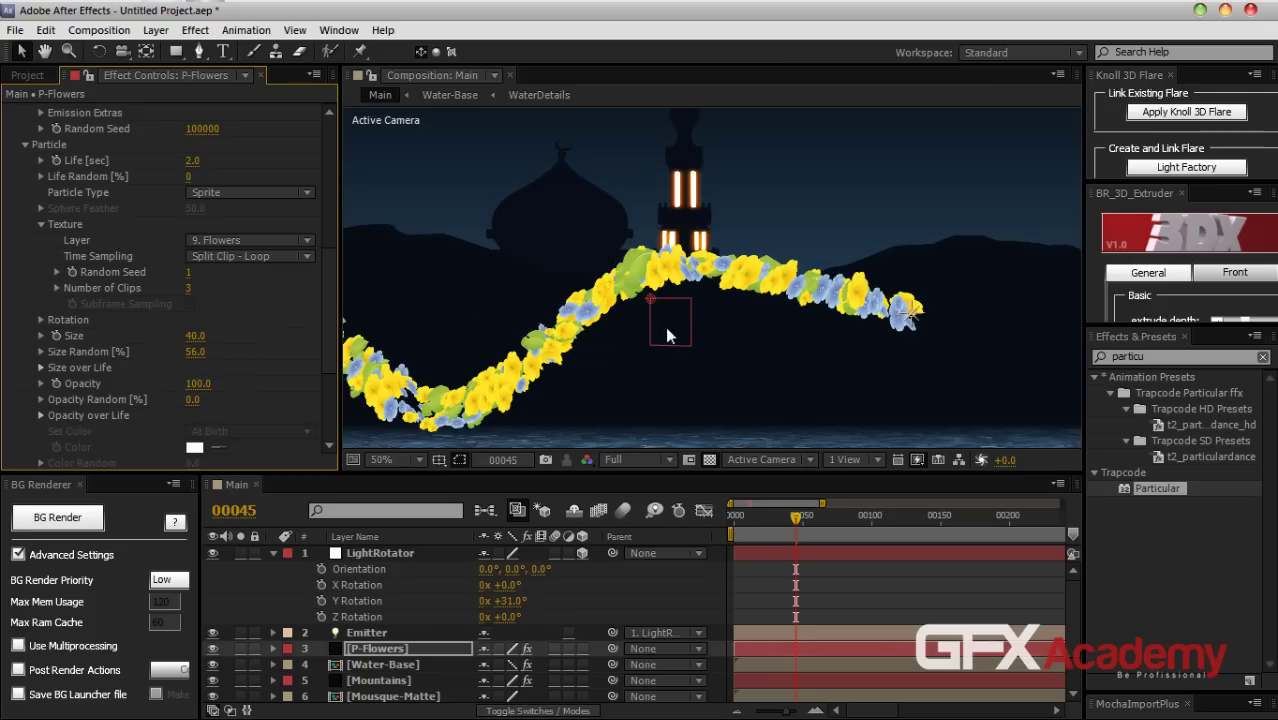
# Set the flower particles' Size Random to 62% and Opacity Random to 51%, and inspect the trail's beginning
pyautogui.moveTo(190, 362); pyautogui.dragTo(231, 356)
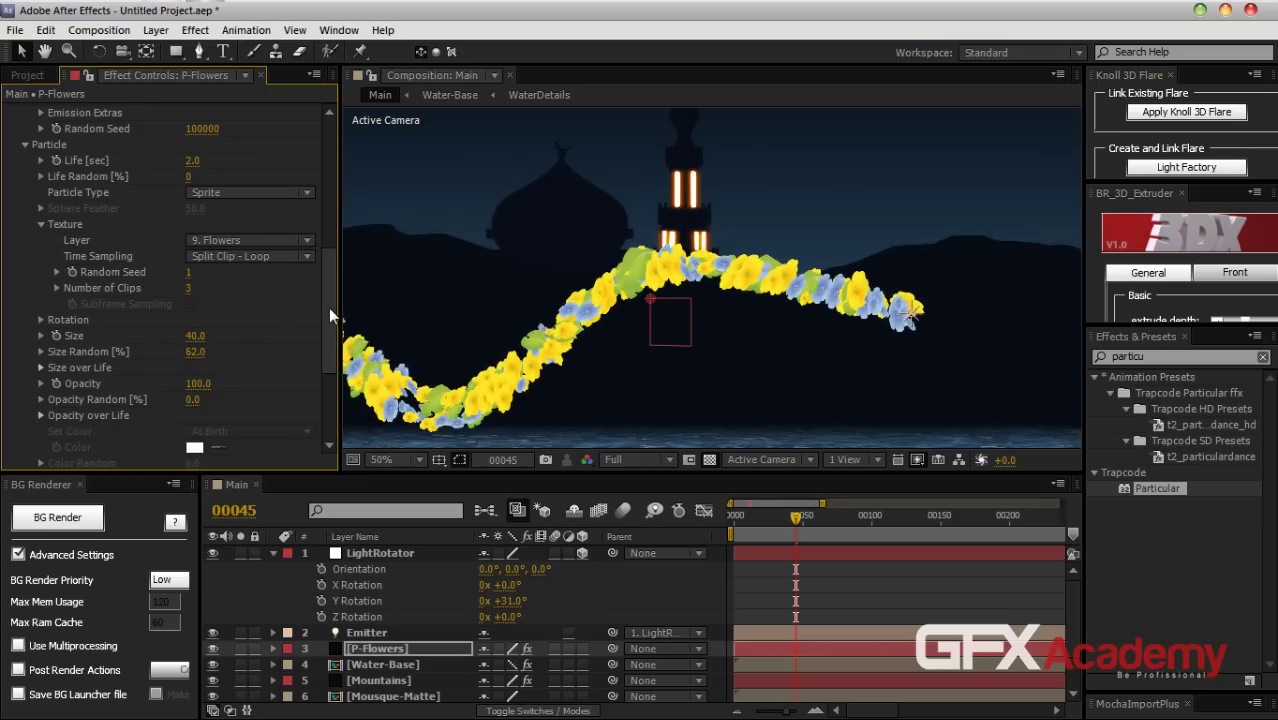
pyautogui.scroll(-3, 325, 340)
pyautogui.moveTo(192, 248); pyautogui.dragTo(255, 248)
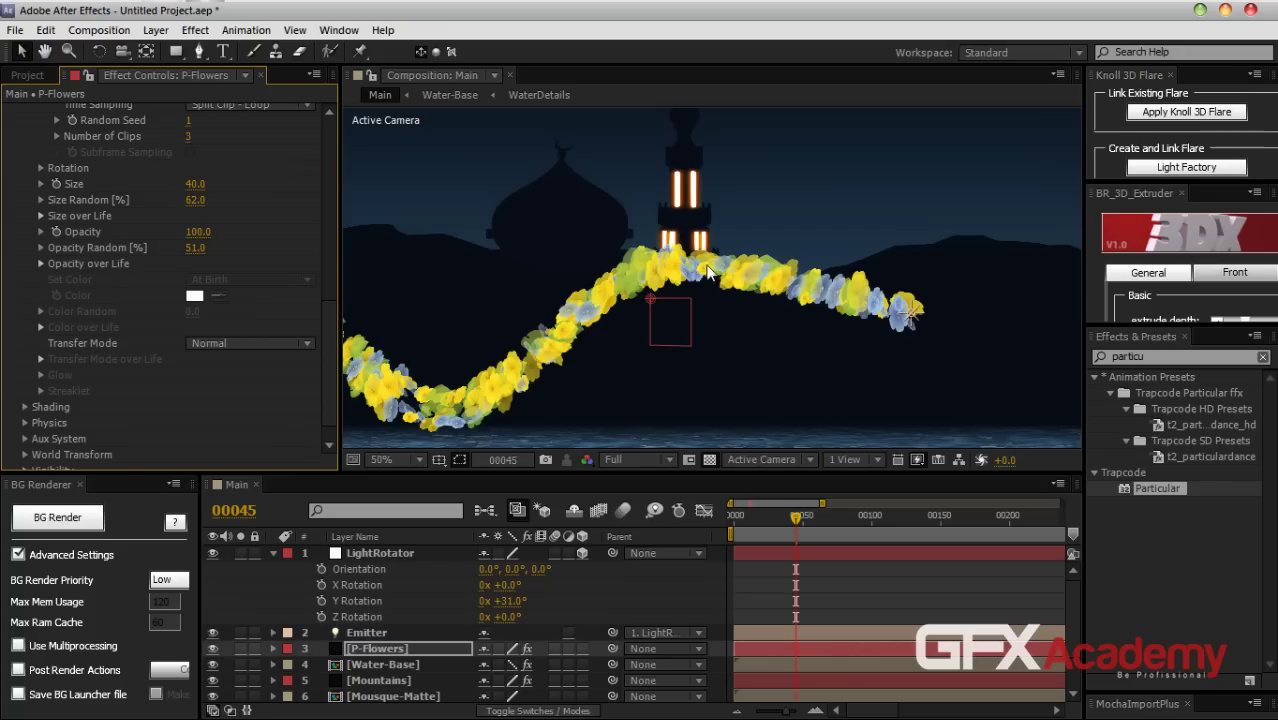
pyautogui.moveTo(558, 330); pyautogui.dragTo(741, 343)
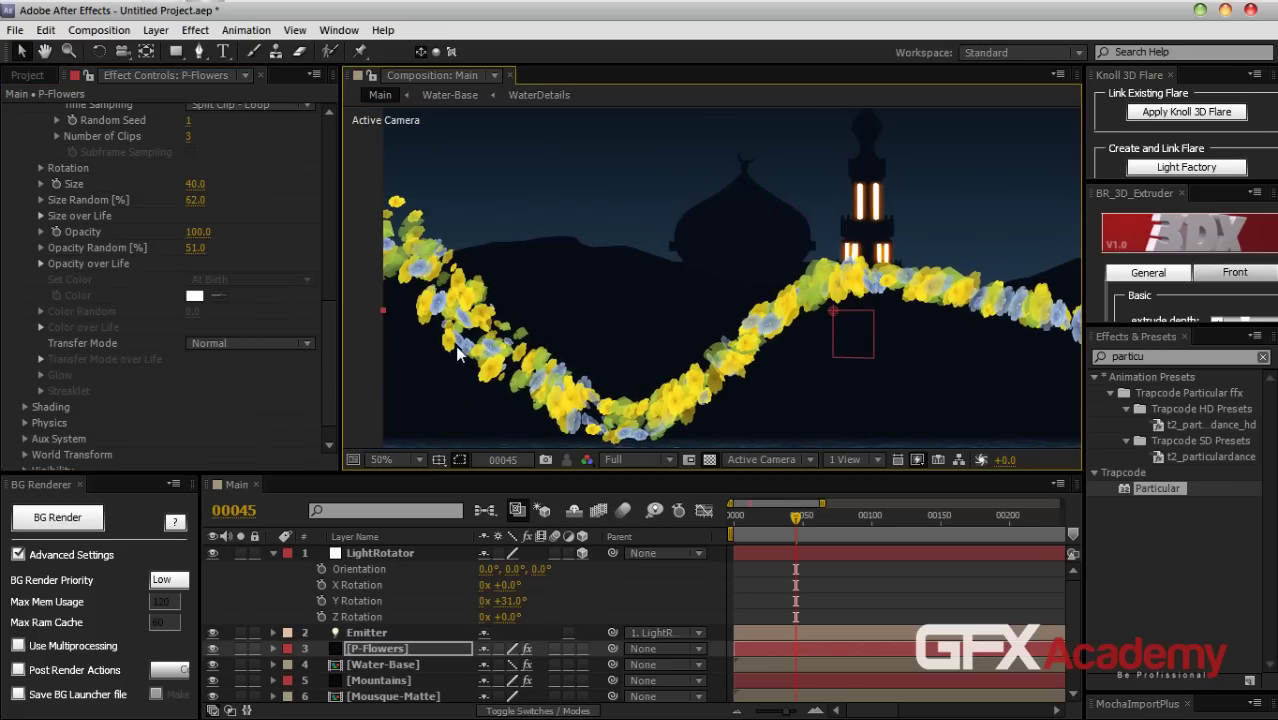
# Try the Add transfer mode on the flower particles, restore Normal, and view the whole frame
pyautogui.click(240, 343)
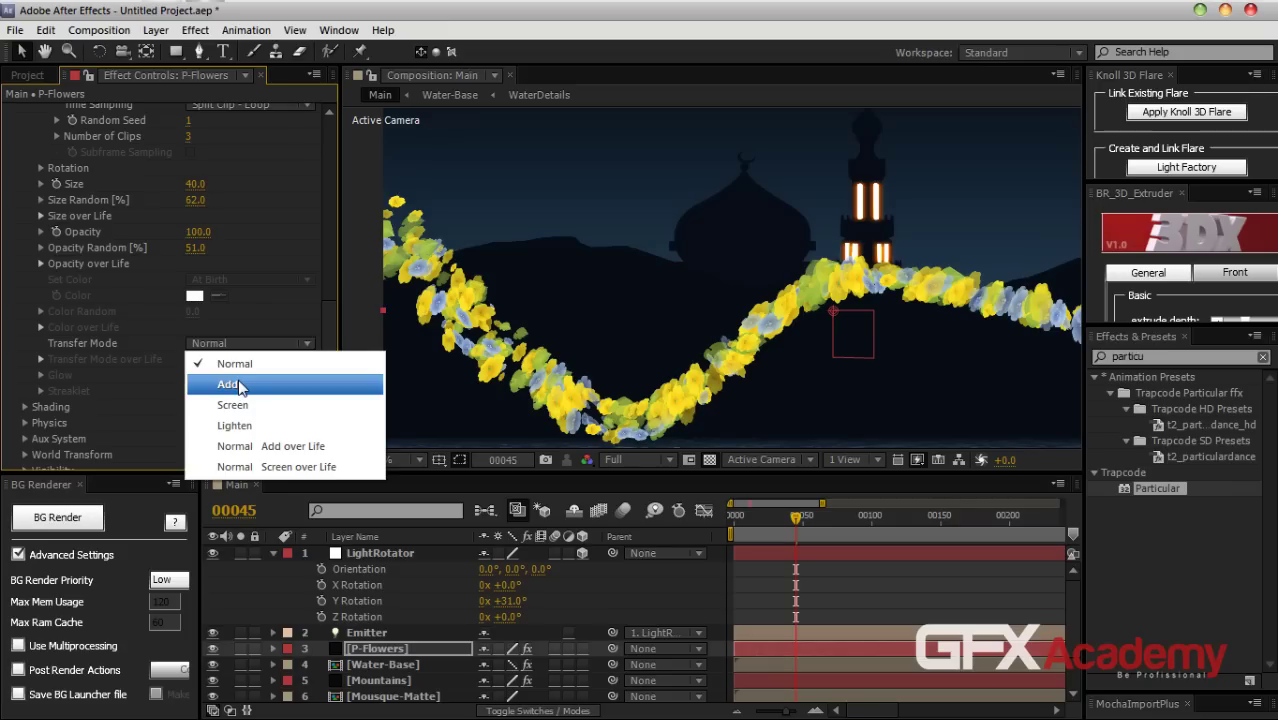
pyautogui.click(238, 385)
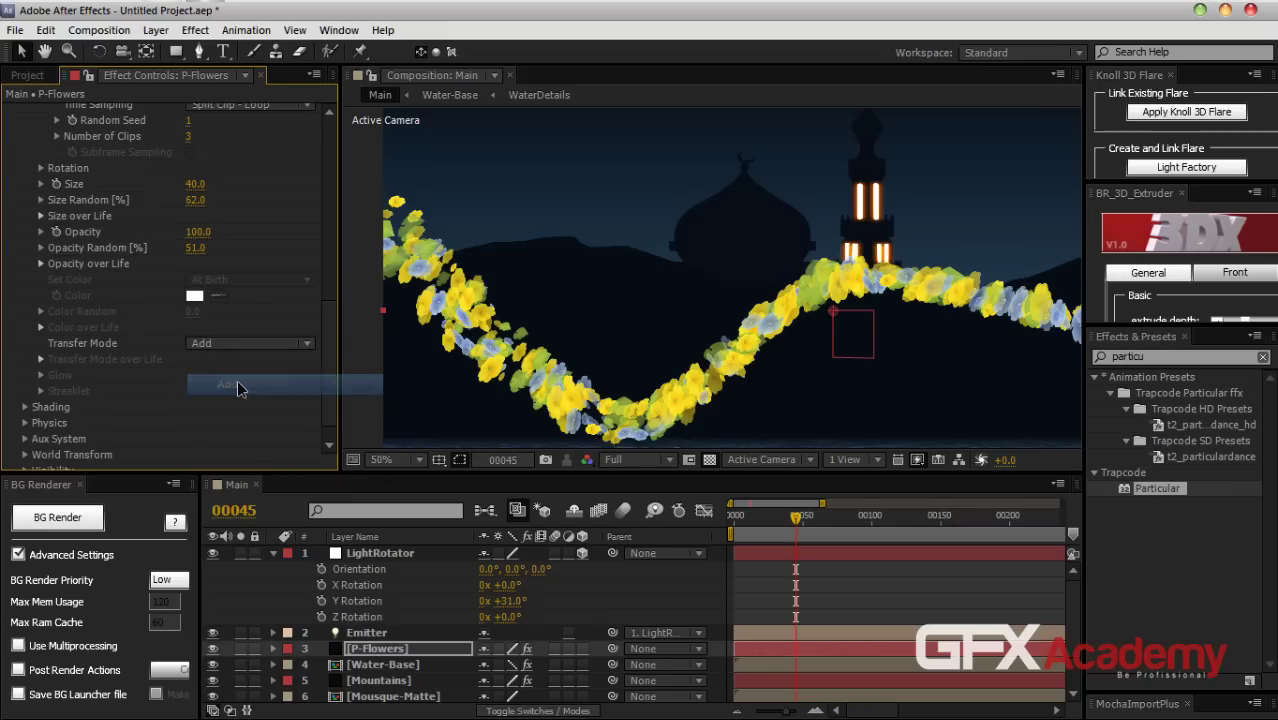
pyautogui.click(241, 343)
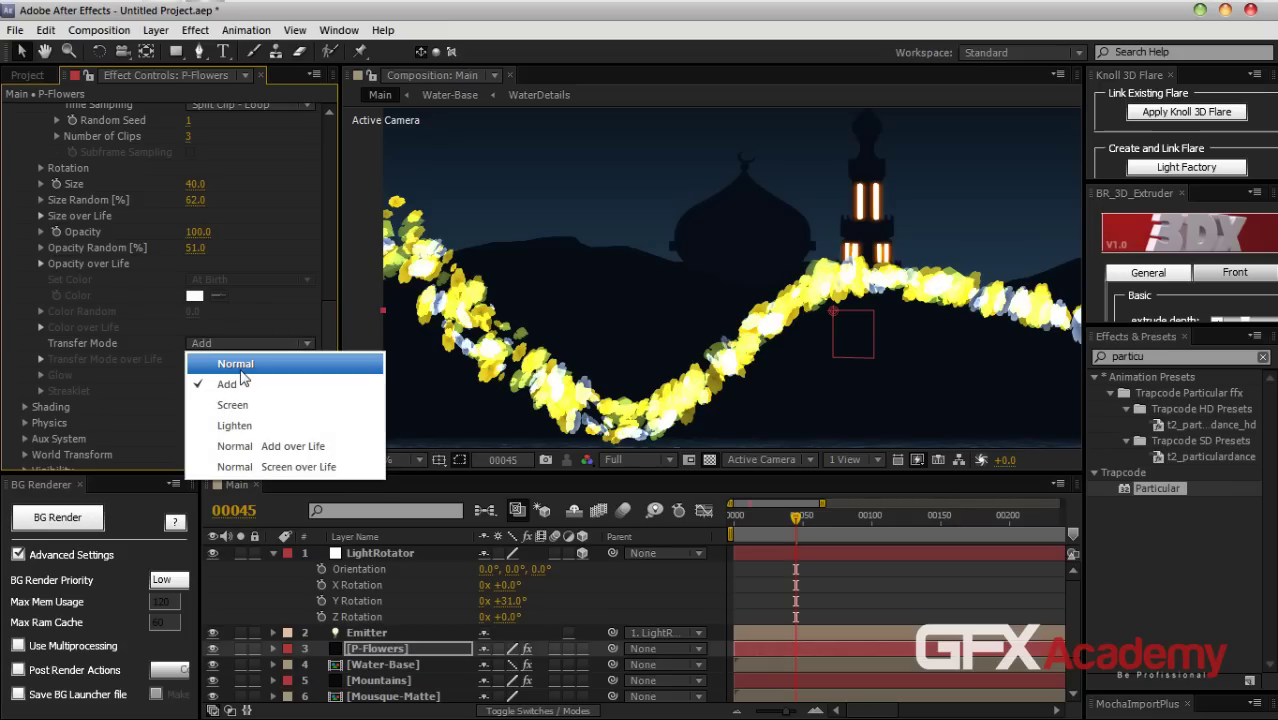
pyautogui.click(240, 364)
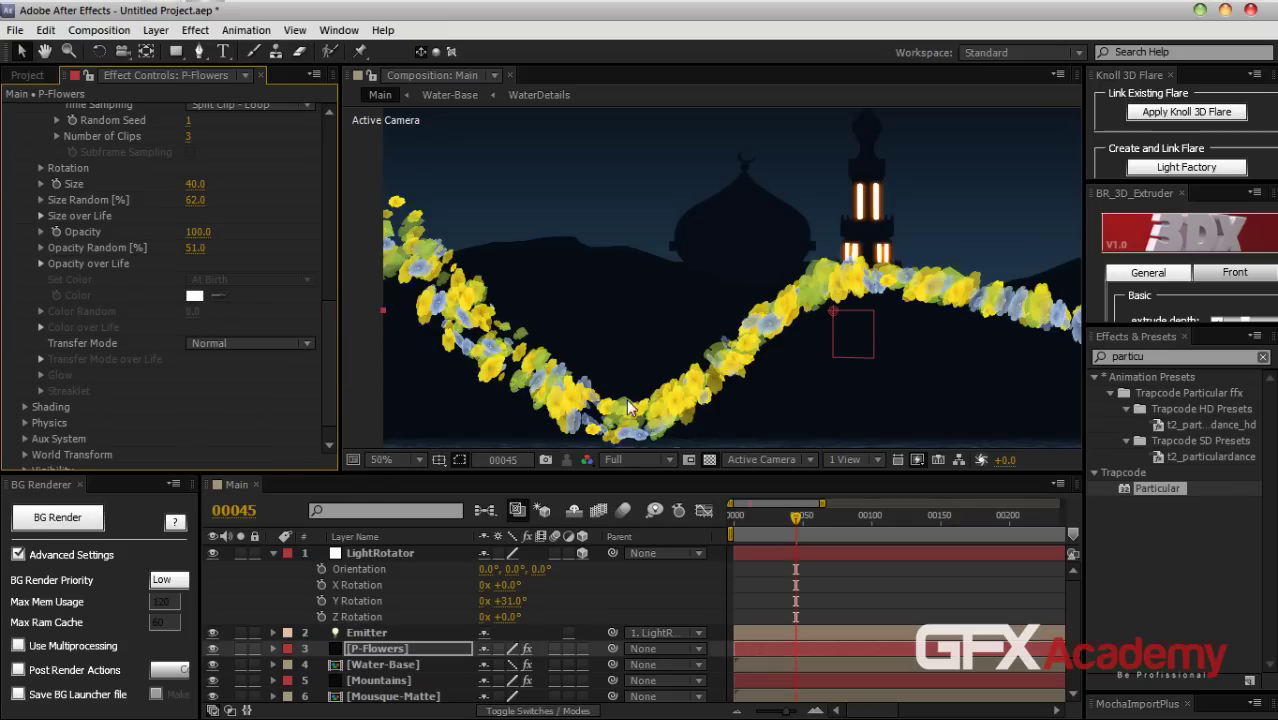
pyautogui.scroll(-2, 626, 398)
pyautogui.click(690, 365)
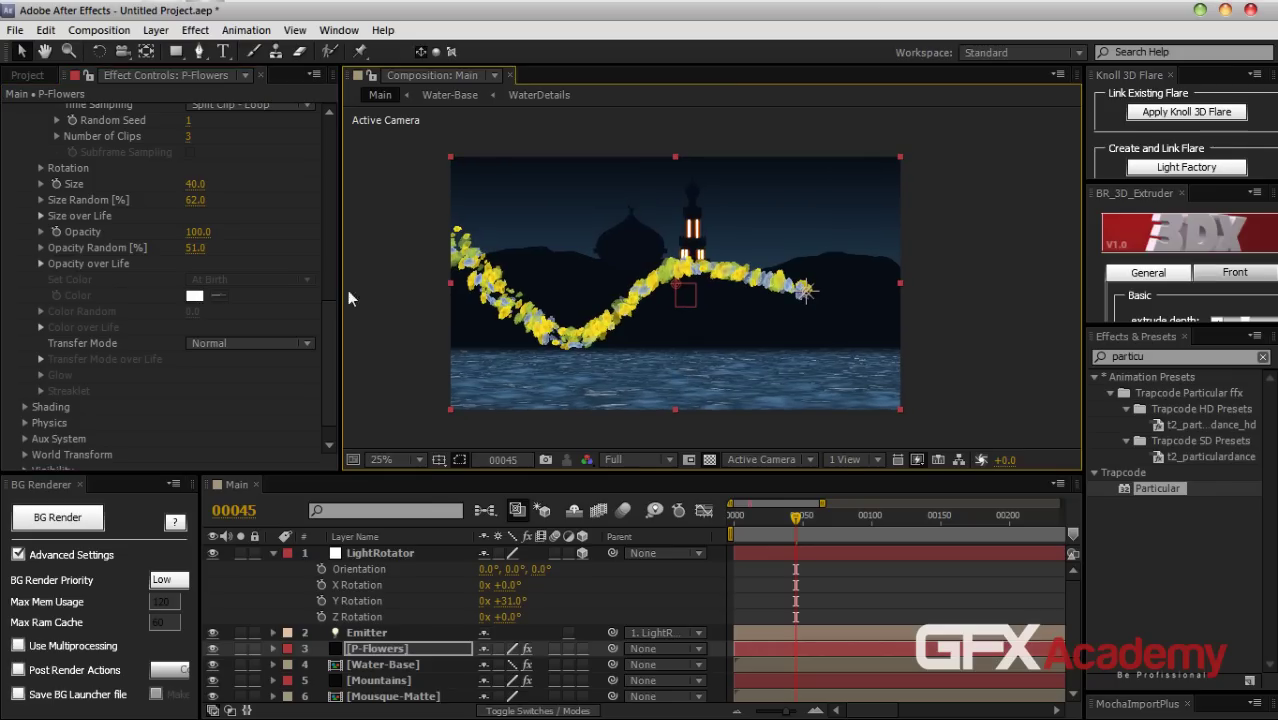
# Apply the preset curve that rises after birth and falls before death to P-Flowers' Size over Life
pyautogui.click(40, 216)
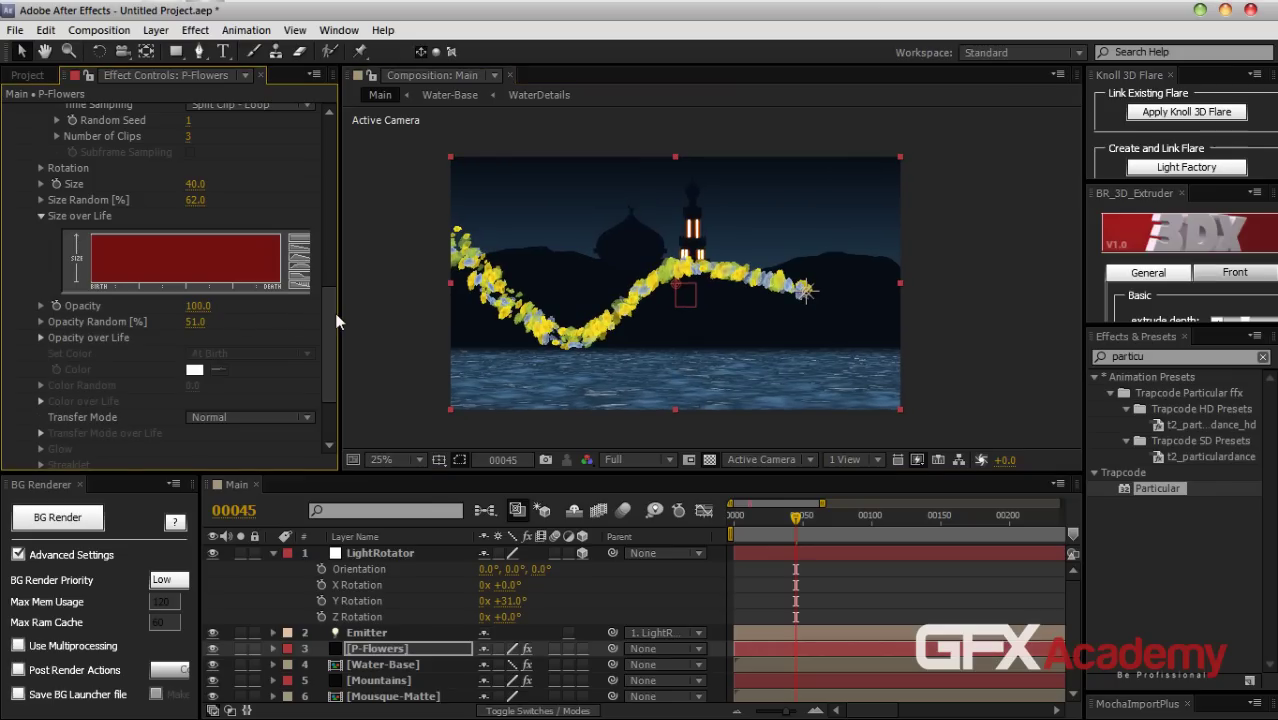
pyautogui.moveTo(341, 314); pyautogui.dragTo(389, 313)
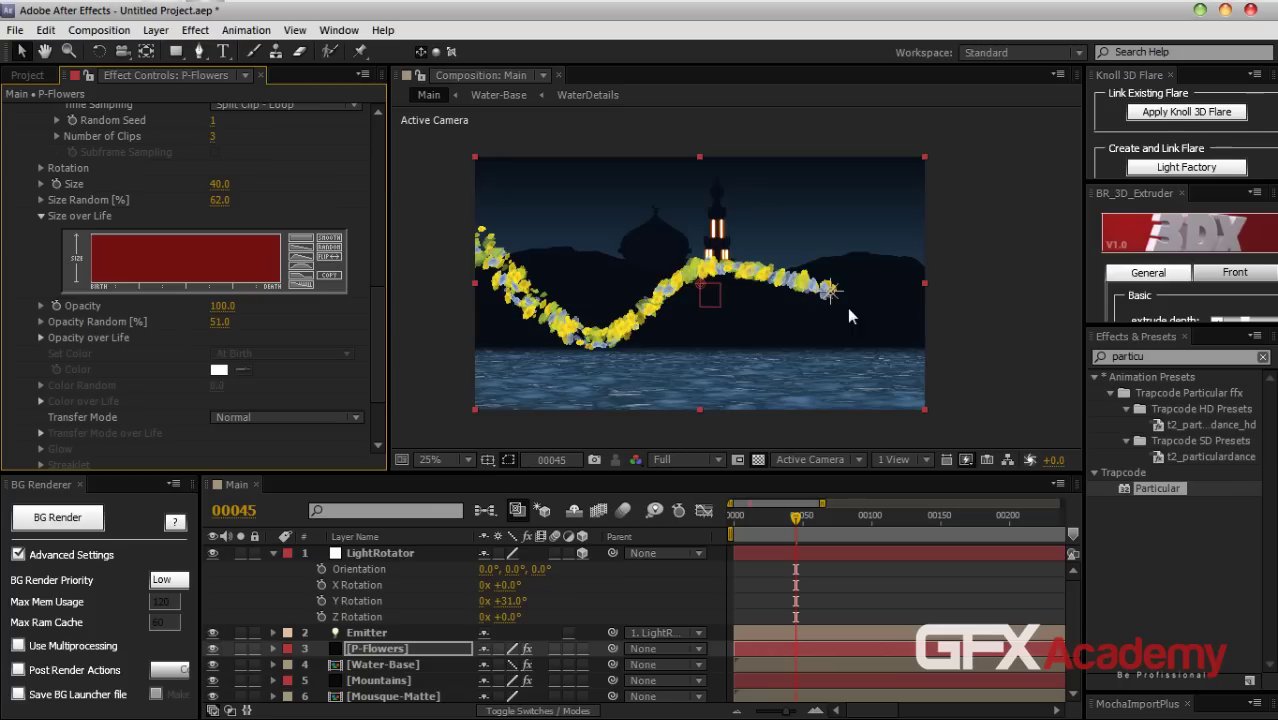
pyautogui.press('.')
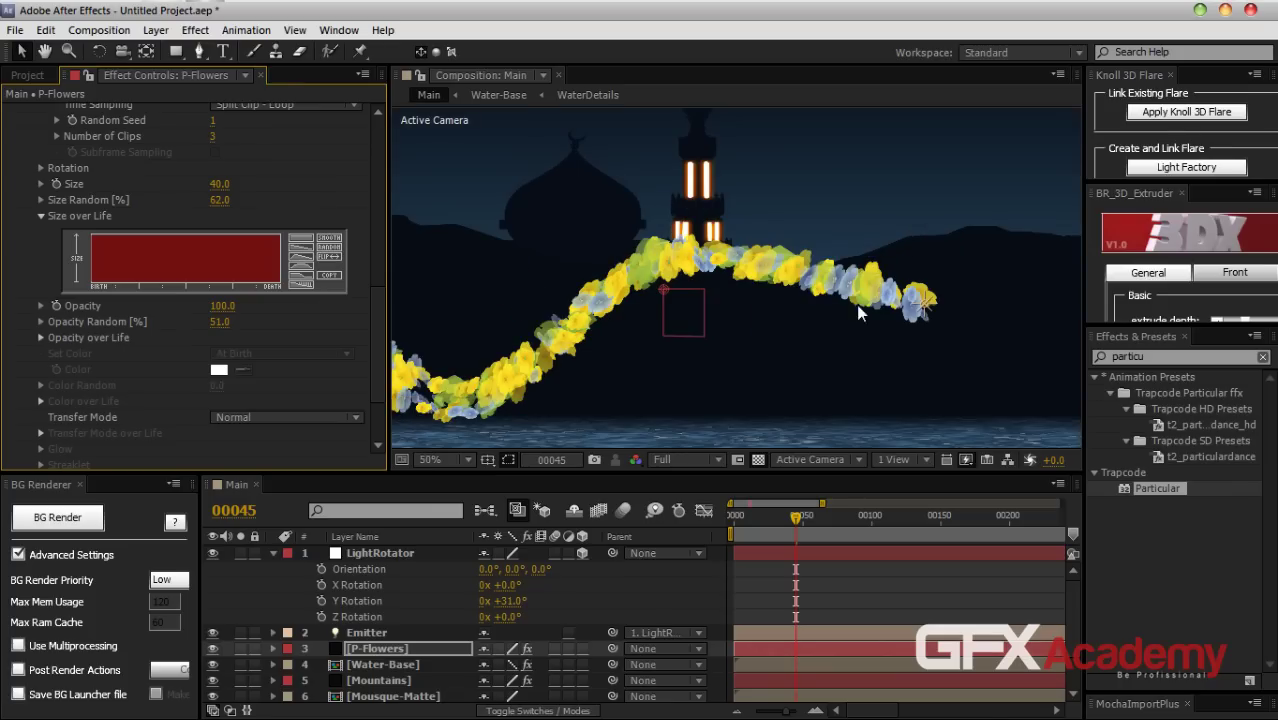
pyautogui.click(303, 271)
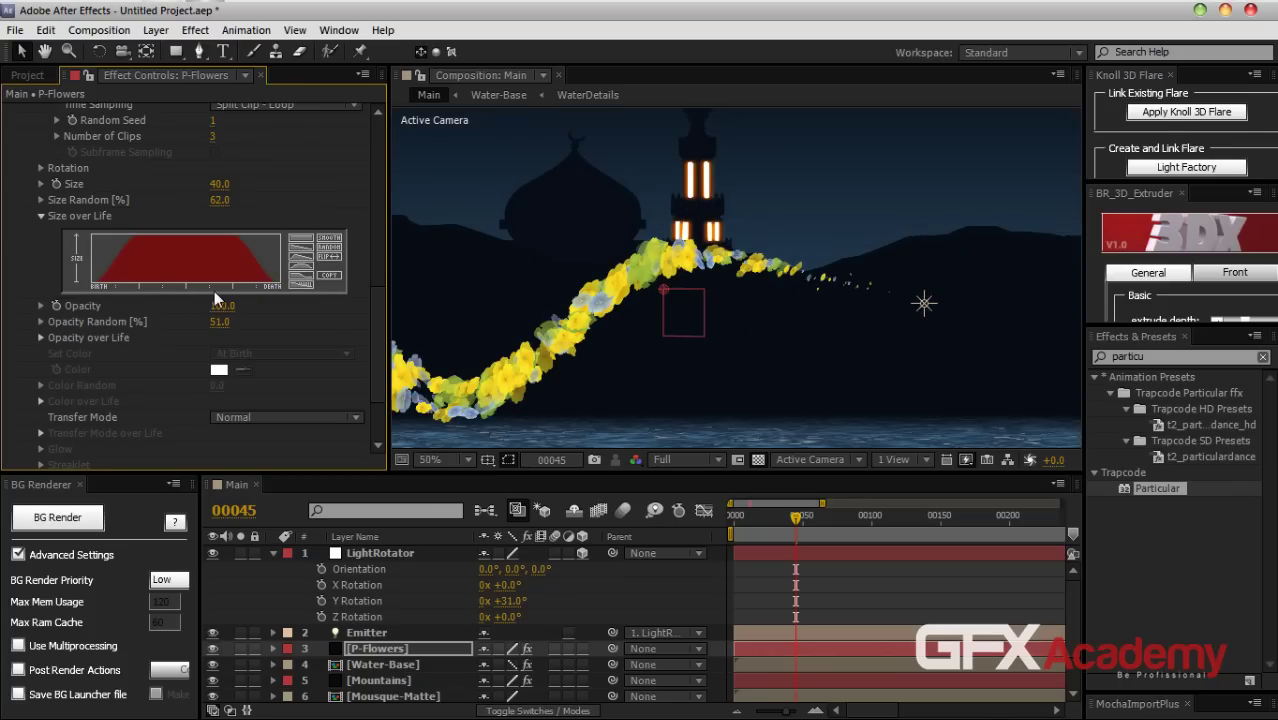
# Redraw the birth end of the Size over Life curve so the flowers reach full size sooner
pyautogui.moveTo(510, 320); pyautogui.dragTo(590, 320)
pyautogui.moveTo(83, 287)
pyautogui.mouseDown()
pyautogui.moveTo(100, 240)
pyautogui.moveTo(164, 209)
pyautogui.mouseUp()
pyautogui.moveTo(970, 268); pyautogui.dragTo(920, 308)
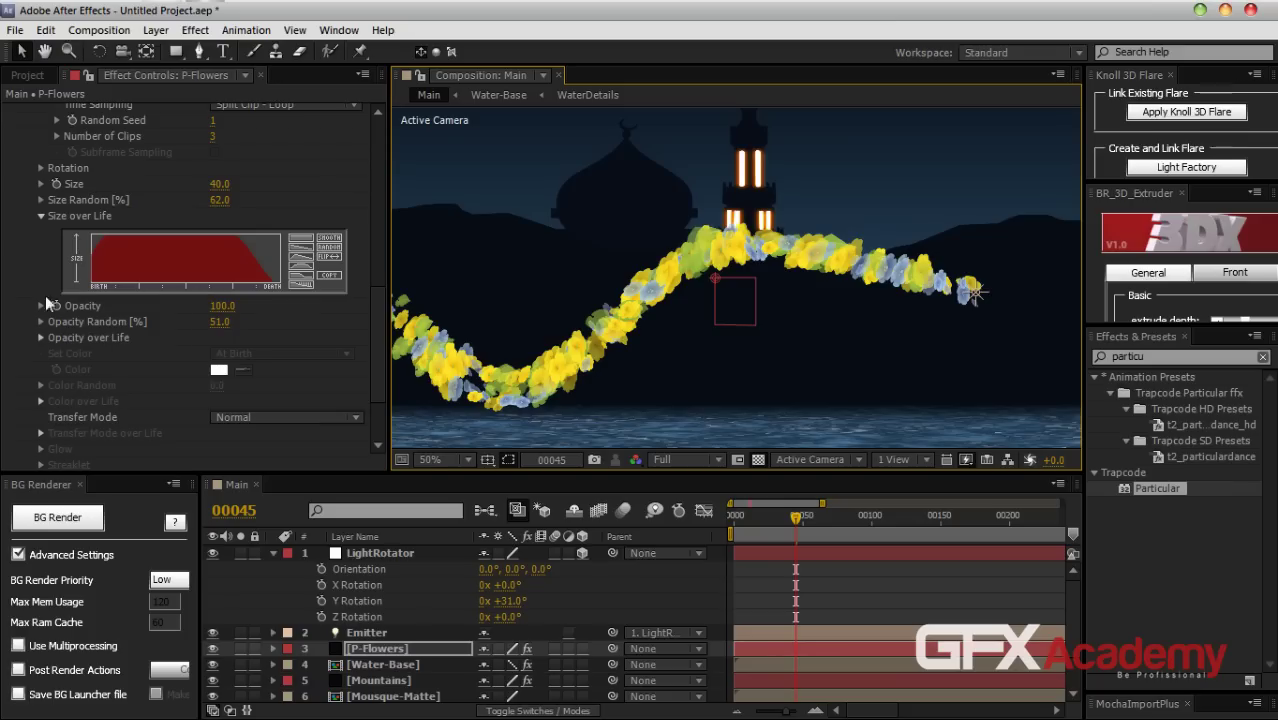
pyautogui.click(165, 222)
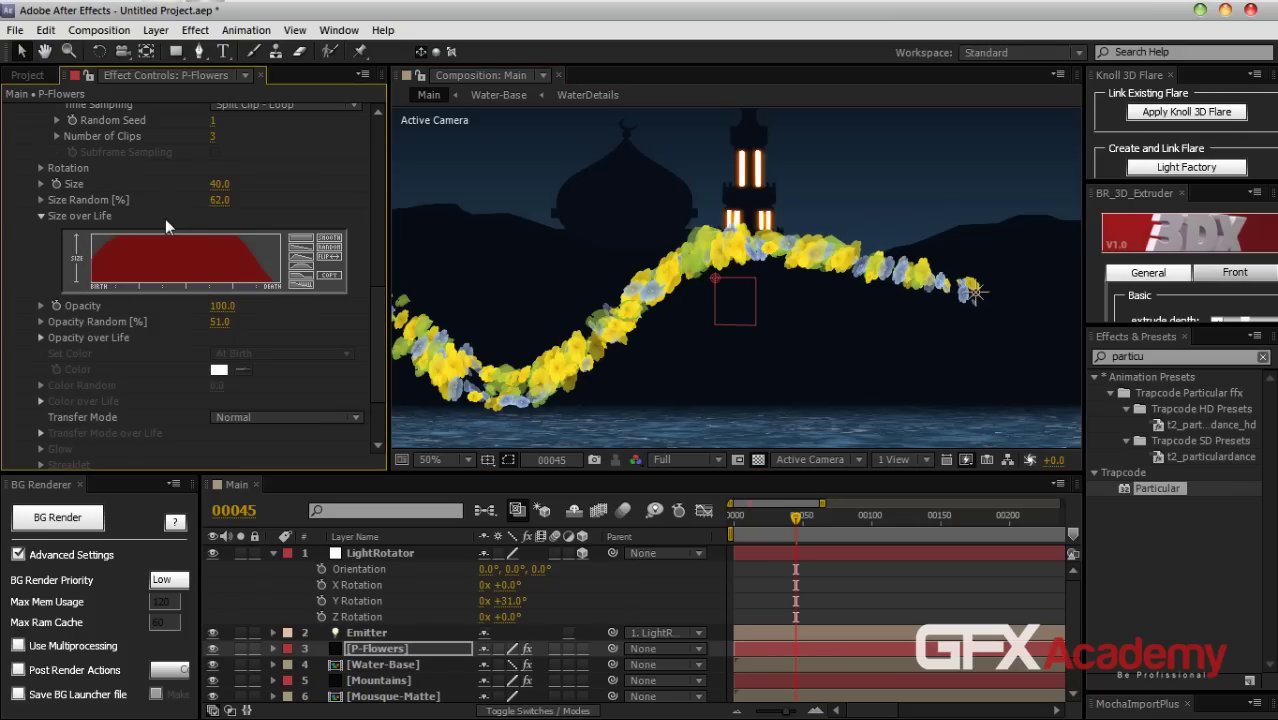
# Check the trail's fading end around frames 109 and 82, and raise the death end of P-Flowers' Size over Life curve to full size
pyautogui.moveTo(810, 265); pyautogui.dragTo(881, 437)
pyautogui.moveTo(869, 514); pyautogui.dragTo(884, 514)
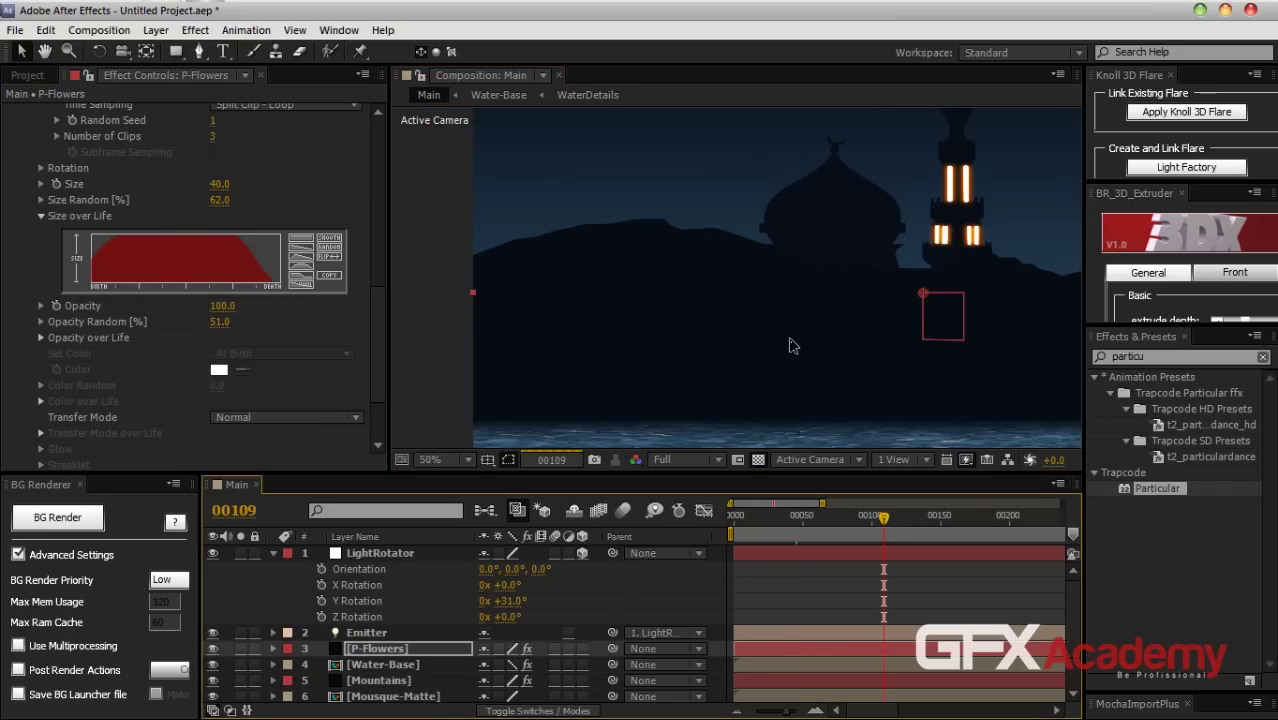
pyautogui.scroll(-5, 789, 348)
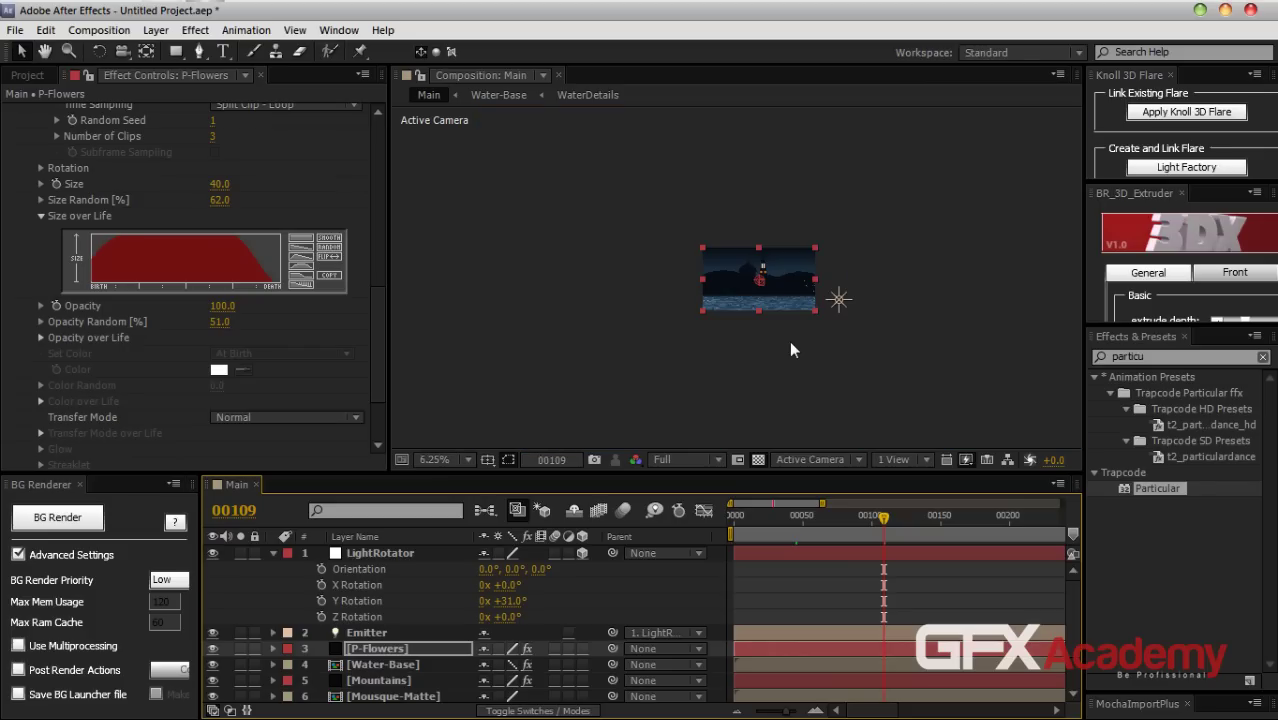
pyautogui.scroll(1, 807, 340)
pyautogui.scroll(1, 807, 340)
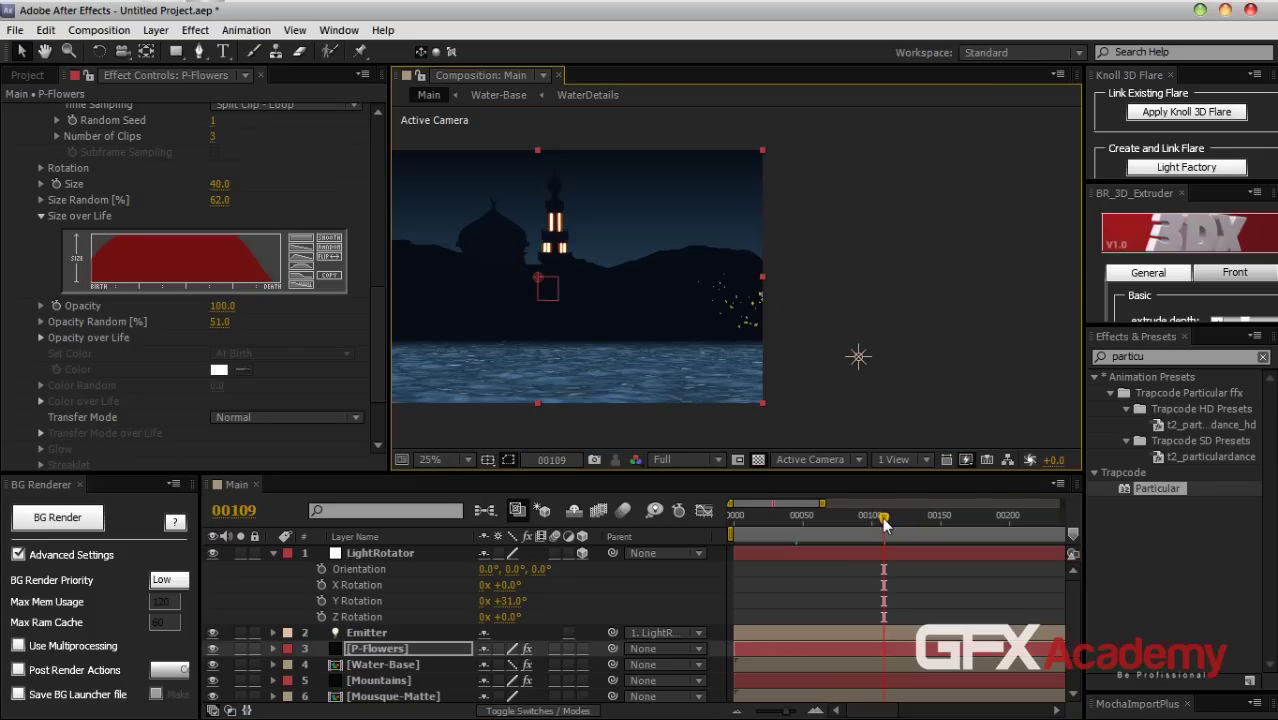
pyautogui.moveTo(851, 516)
pyautogui.mouseDown()
pyautogui.moveTo(808, 530)
pyautogui.moveTo(844, 522)
pyautogui.mouseUp()
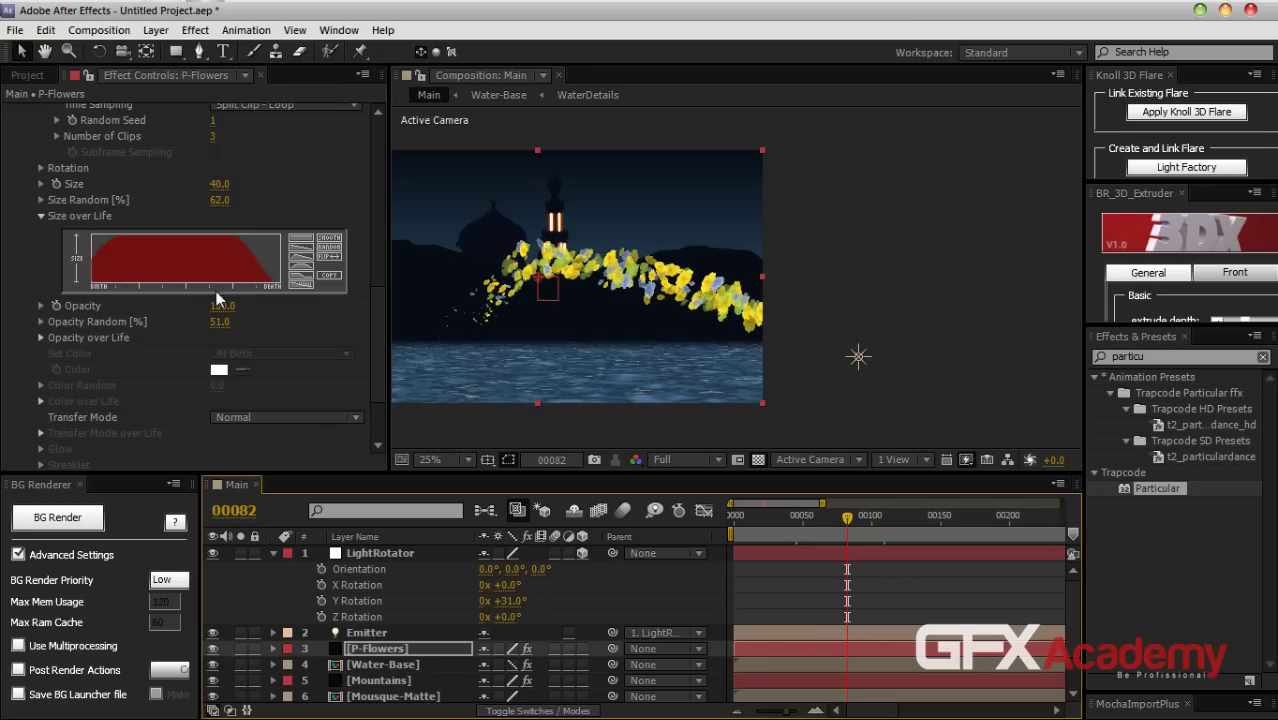
pyautogui.moveTo(280, 284); pyautogui.dragTo(278, 238)
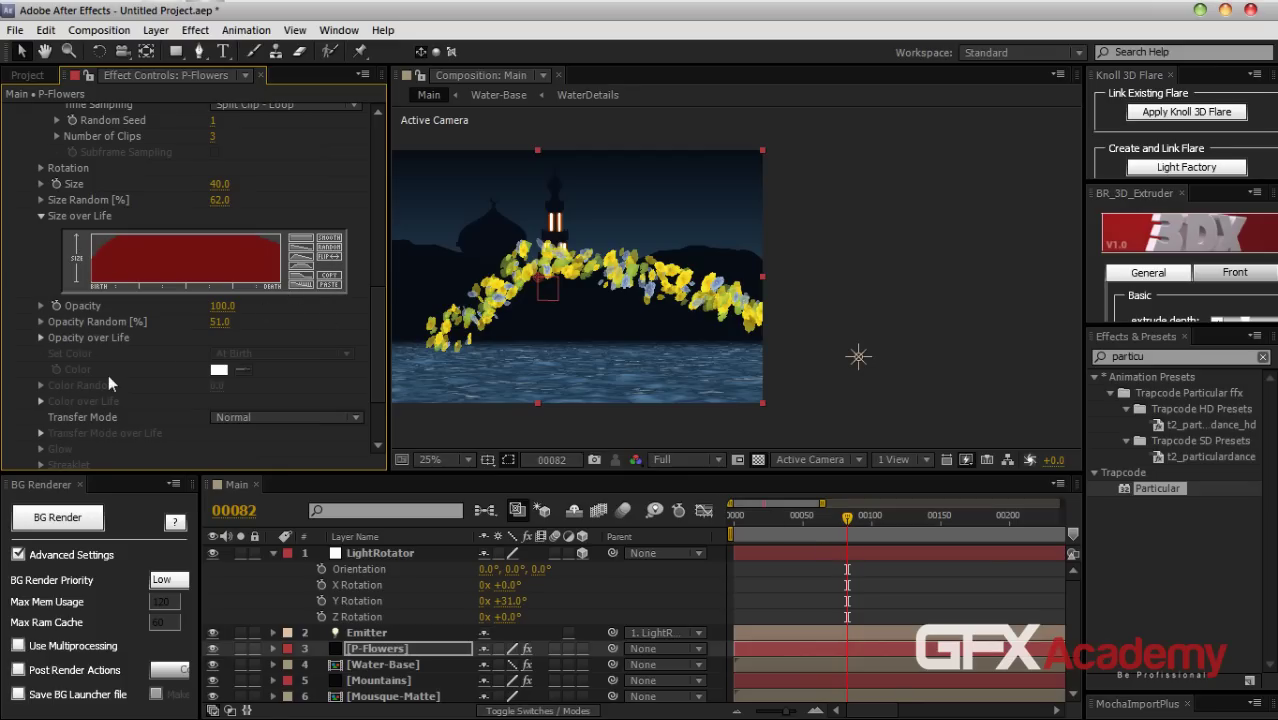
# Paste the Size over Life curve into P-Flowers' Opacity over Life and review the trail at frame 45
pyautogui.click(40, 337)
pyautogui.click(326, 405)
pyautogui.moveTo(843, 530); pyautogui.dragTo(798, 527)
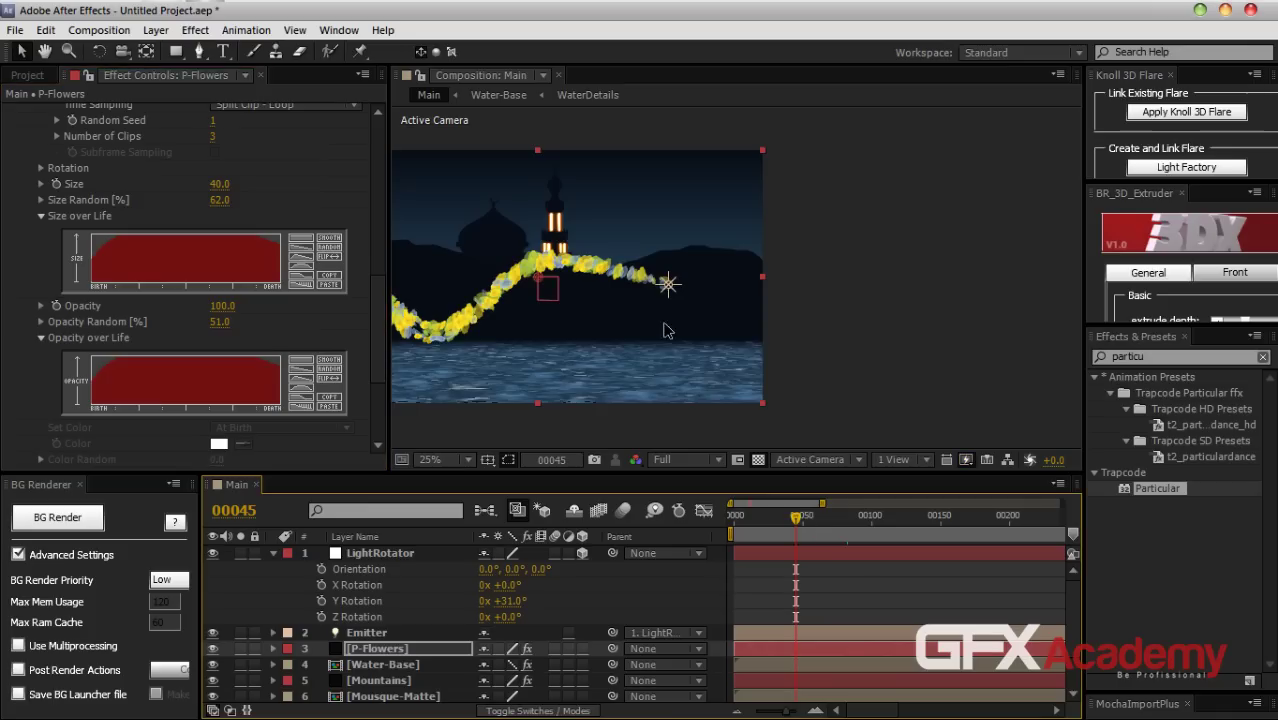
pyautogui.moveTo(540, 297); pyautogui.dragTo(680, 305)
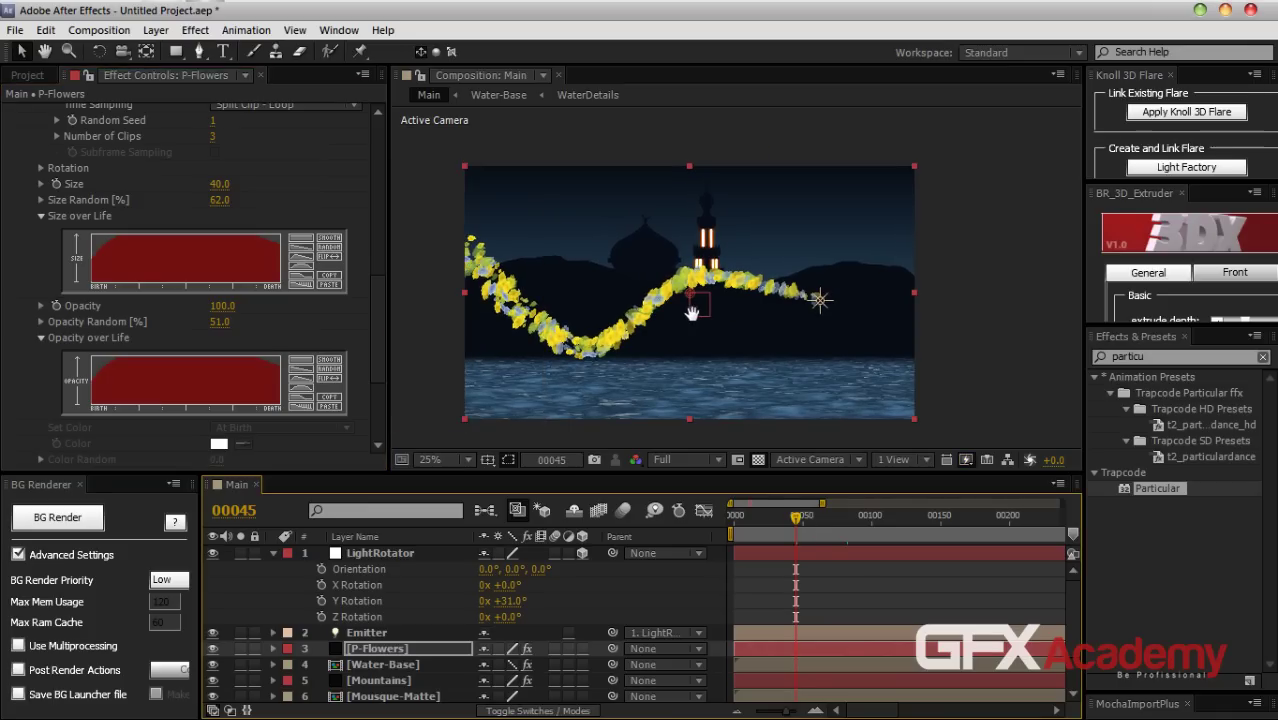
# Set the Physics Gravity of the flower particles to -80
pyautogui.scroll(5, 224, 230)
pyautogui.scroll(6, 224, 230)
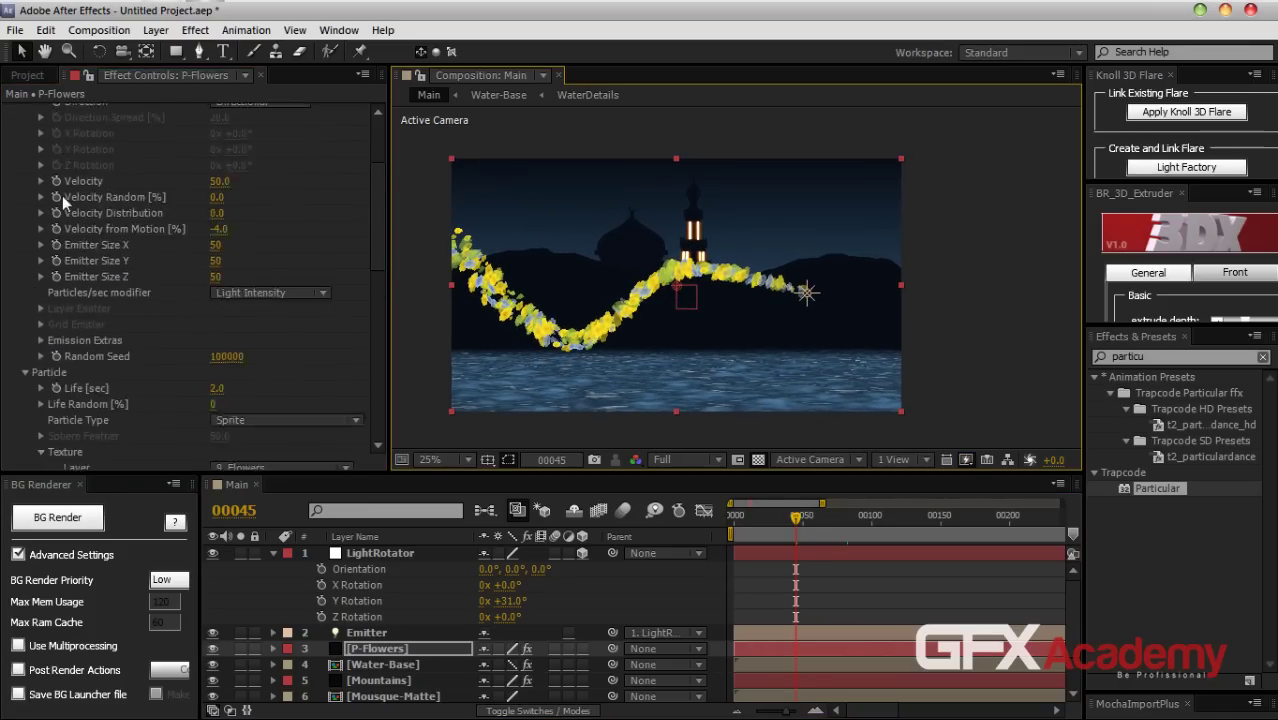
pyautogui.scroll(-12, 216, 237)
pyautogui.scroll(-3, 248, 262)
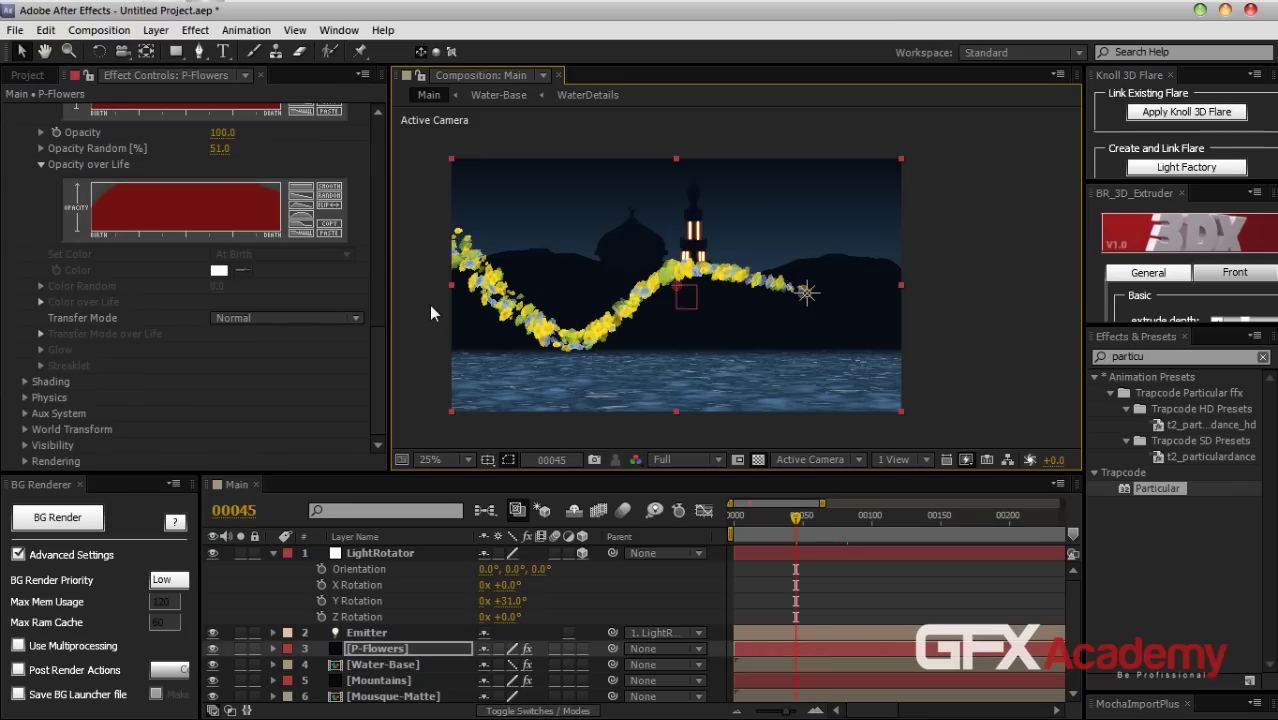
pyautogui.click(25, 397)
pyautogui.scroll(-2, 279, 408)
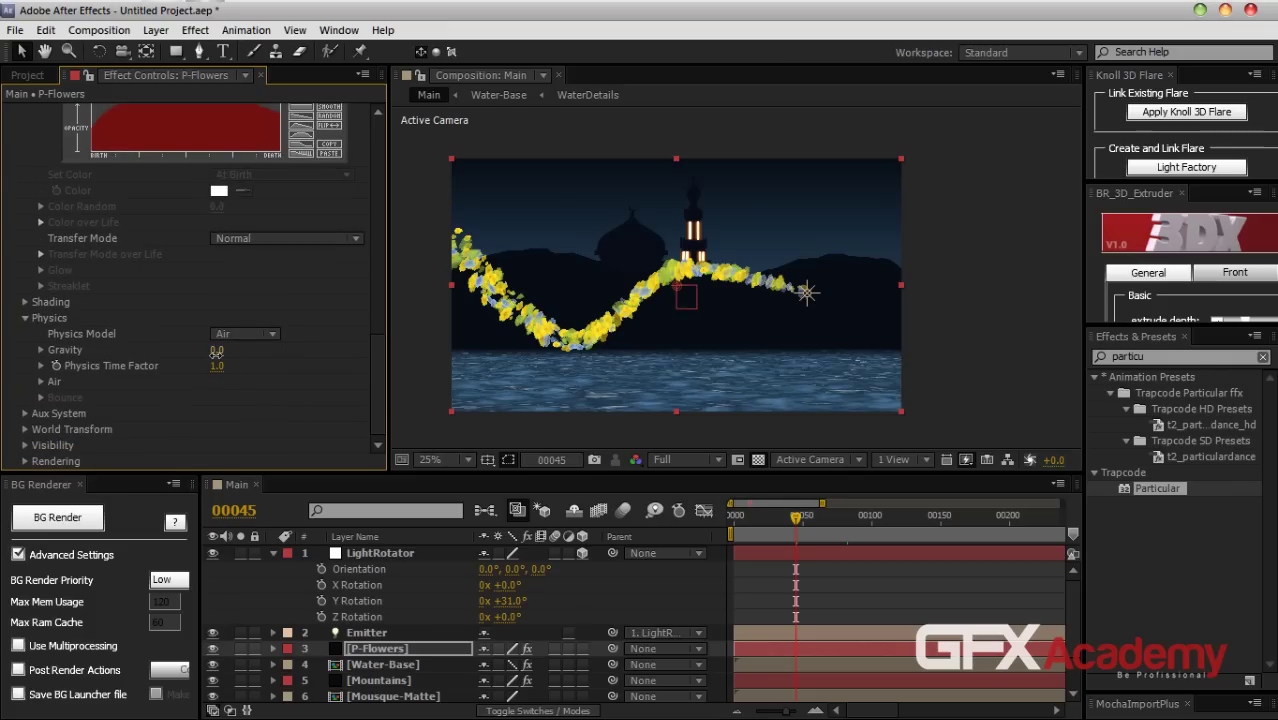
pyautogui.moveTo(216, 352); pyautogui.dragTo(209, 355)
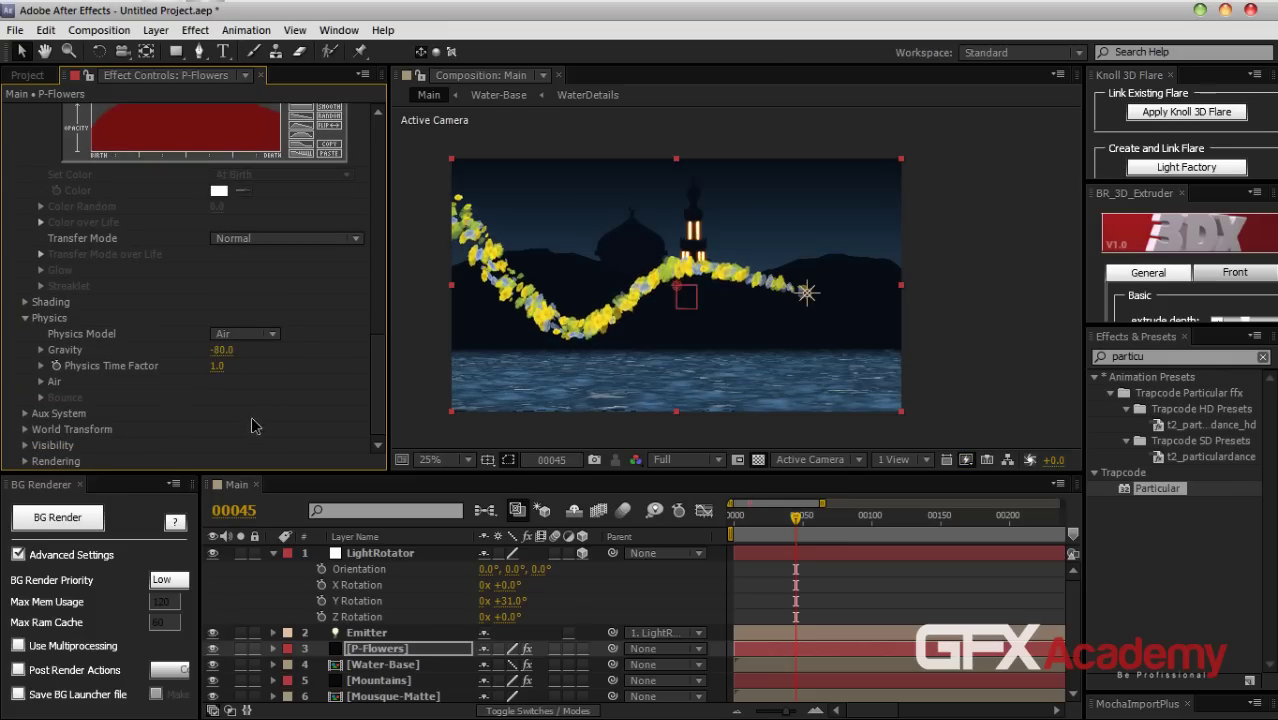
# Set the flower particles' Wind X to -46 and Wind Z to 242 in the Air physics, and review frame 63
pyautogui.click(40, 382)
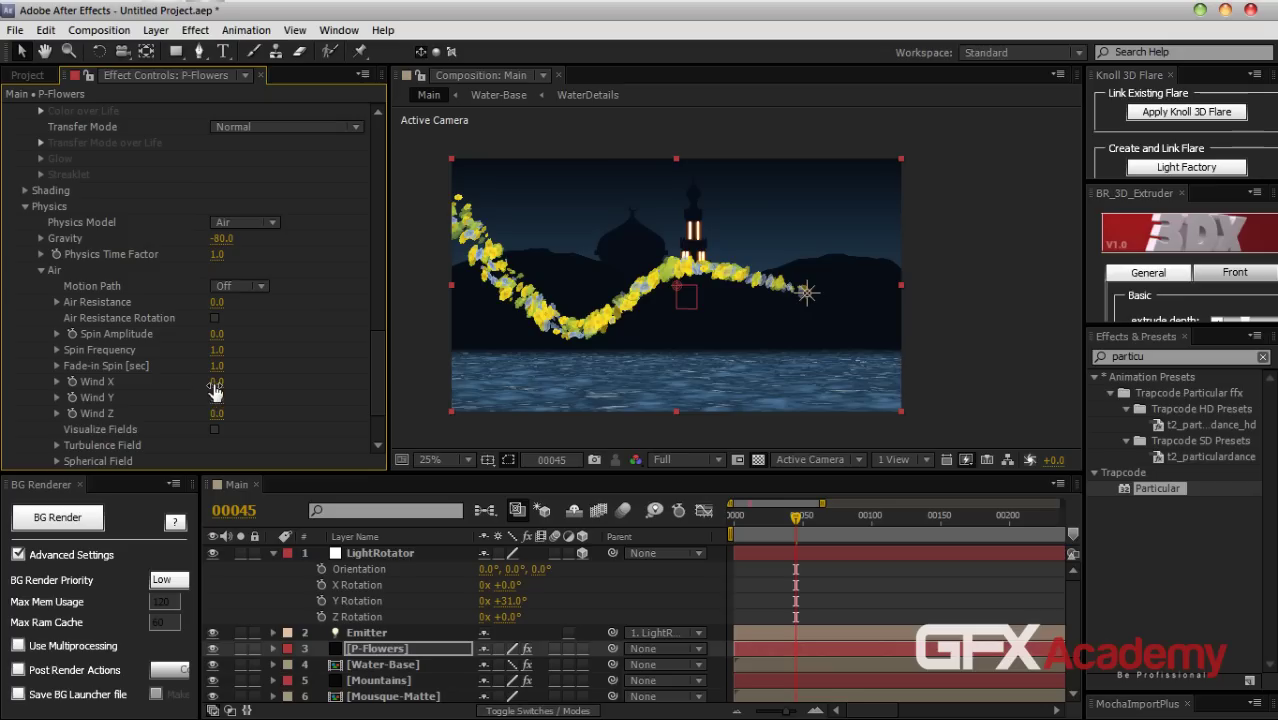
pyautogui.moveTo(216, 381); pyautogui.dragTo(418, 418)
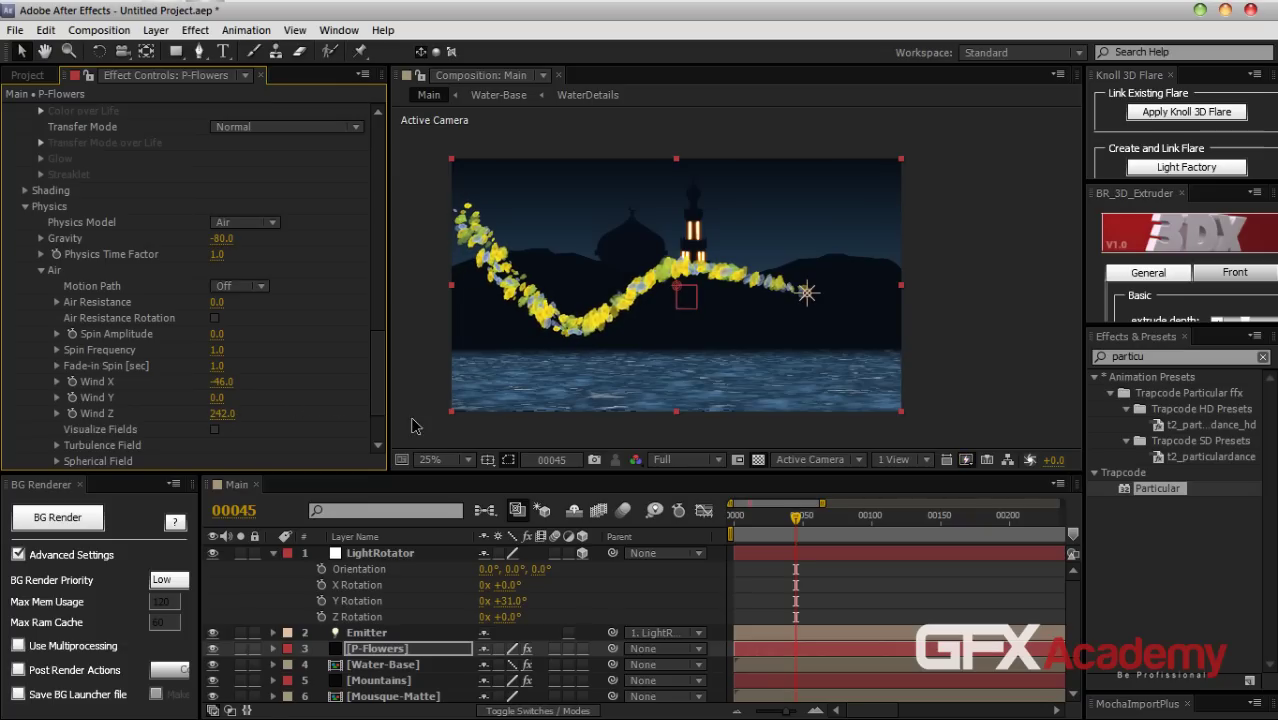
pyautogui.scroll(-2, 375, 365)
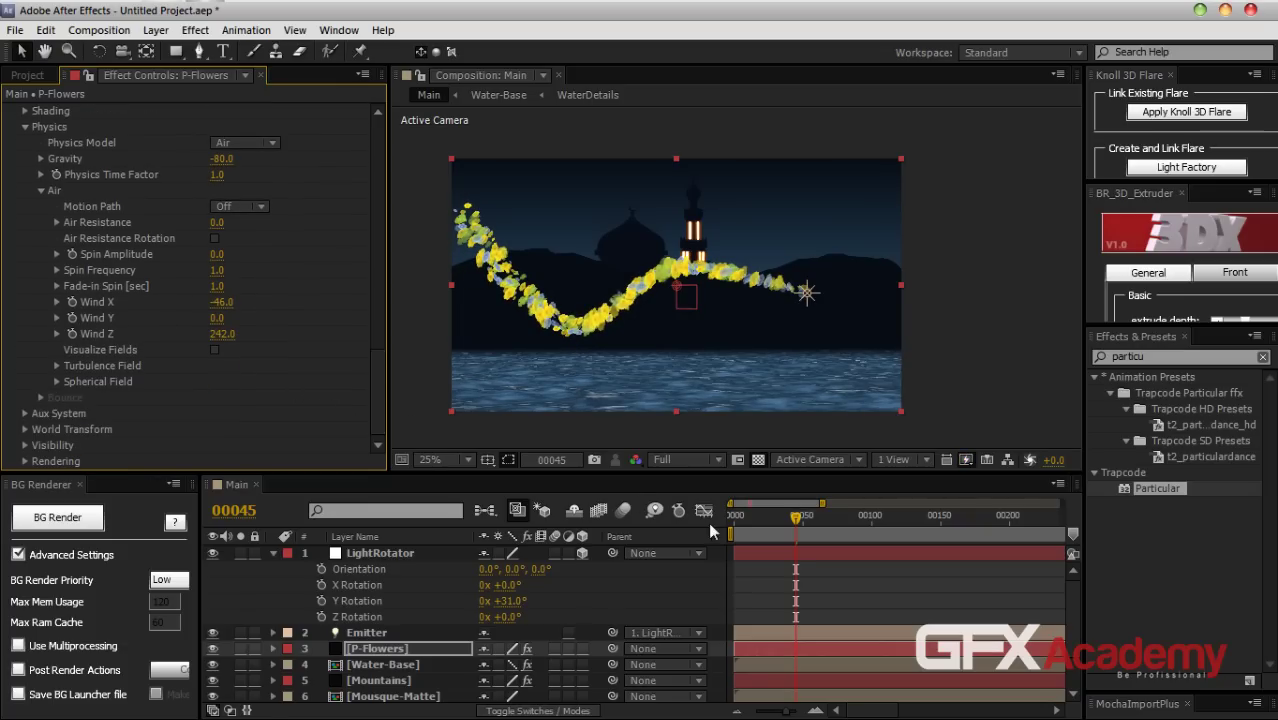
pyautogui.moveTo(792, 519); pyautogui.dragTo(819, 531)
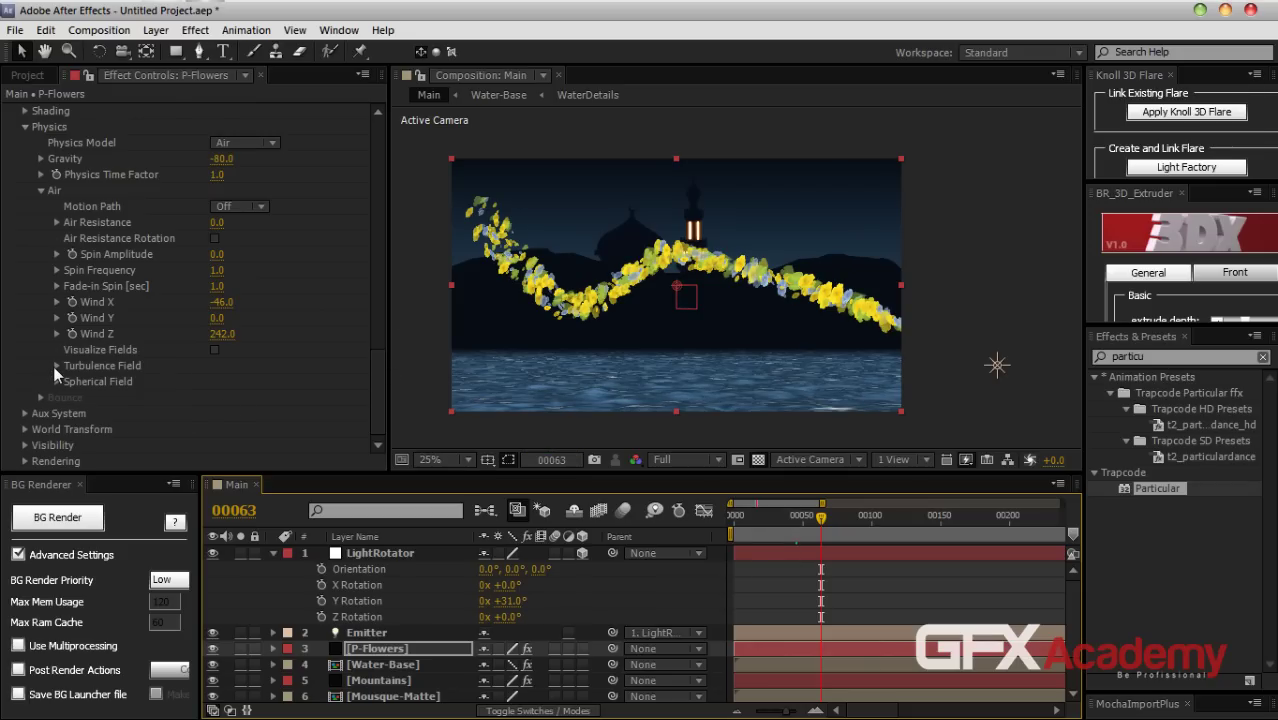
# Set the Turbulence Field's Affect Position to 267 and Scale to 27 for the flower particles
pyautogui.click(56, 366)
pyautogui.moveTo(218, 271); pyautogui.dragTo(491, 297)
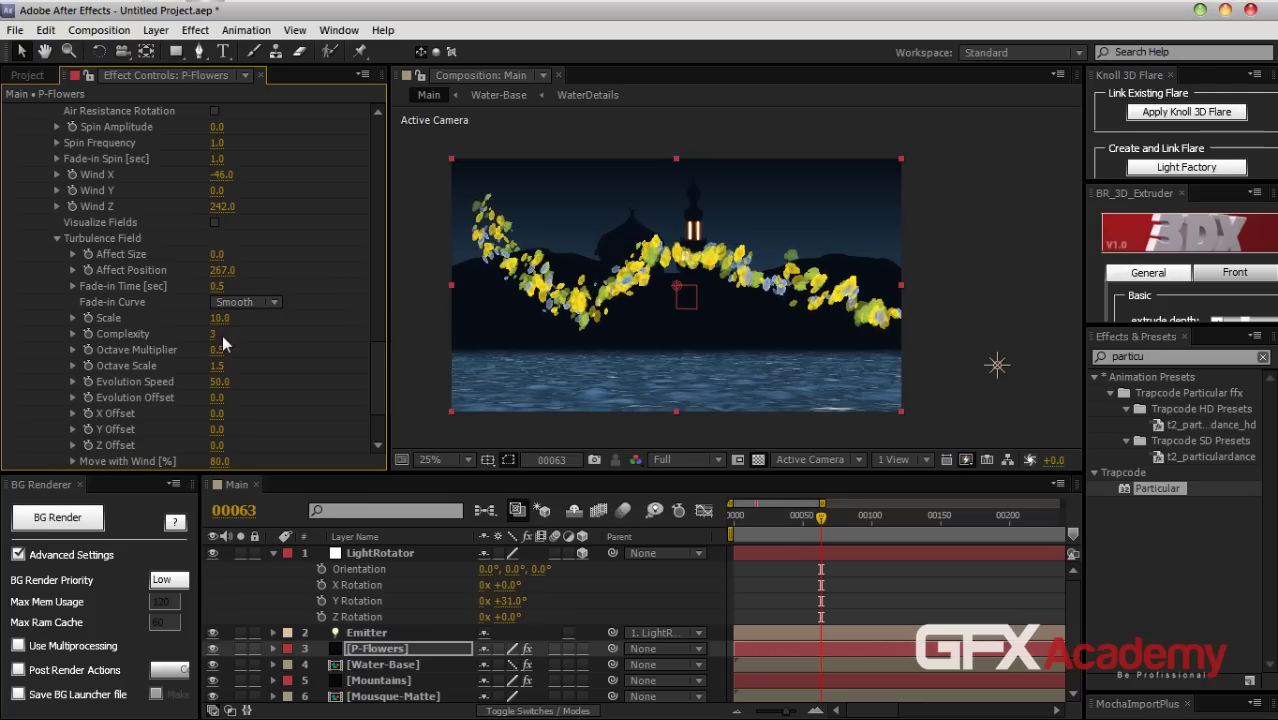
pyautogui.moveTo(215, 318); pyautogui.dragTo(229, 321)
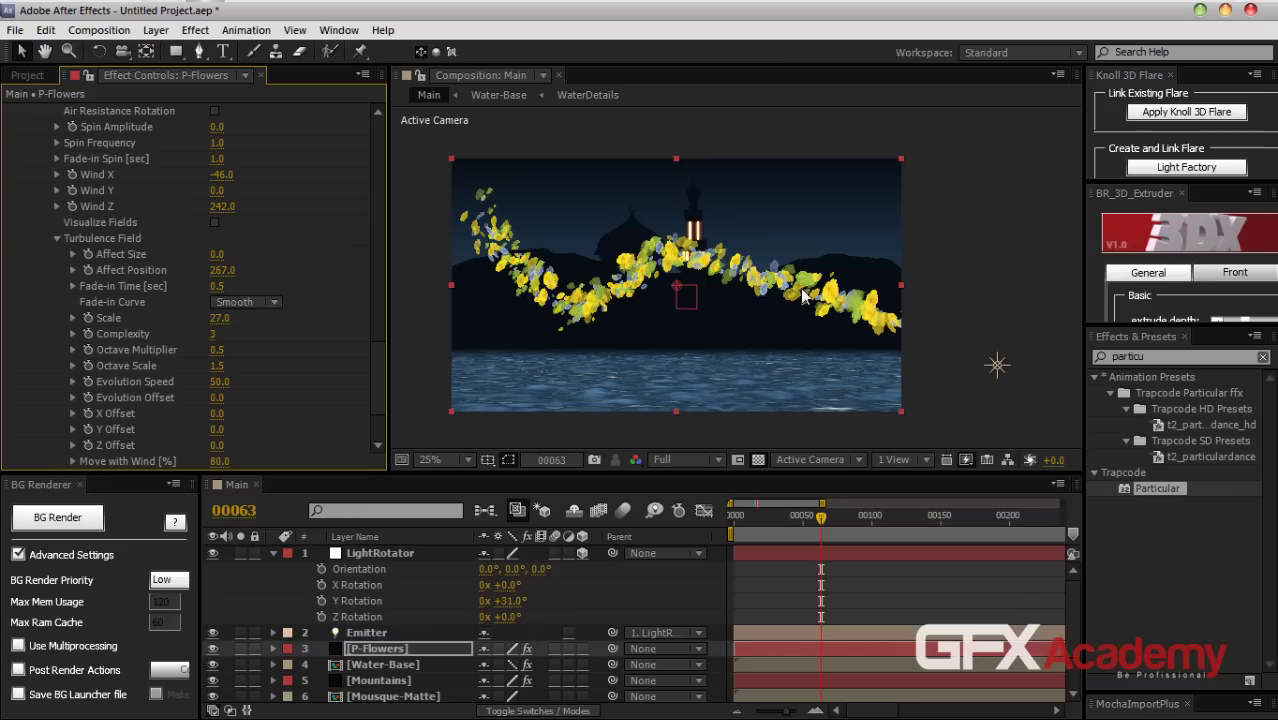
# Solo P-Flowers, turn off the transparency grid, and preview the trail's animation from frame 0
pyautogui.click(240, 648)
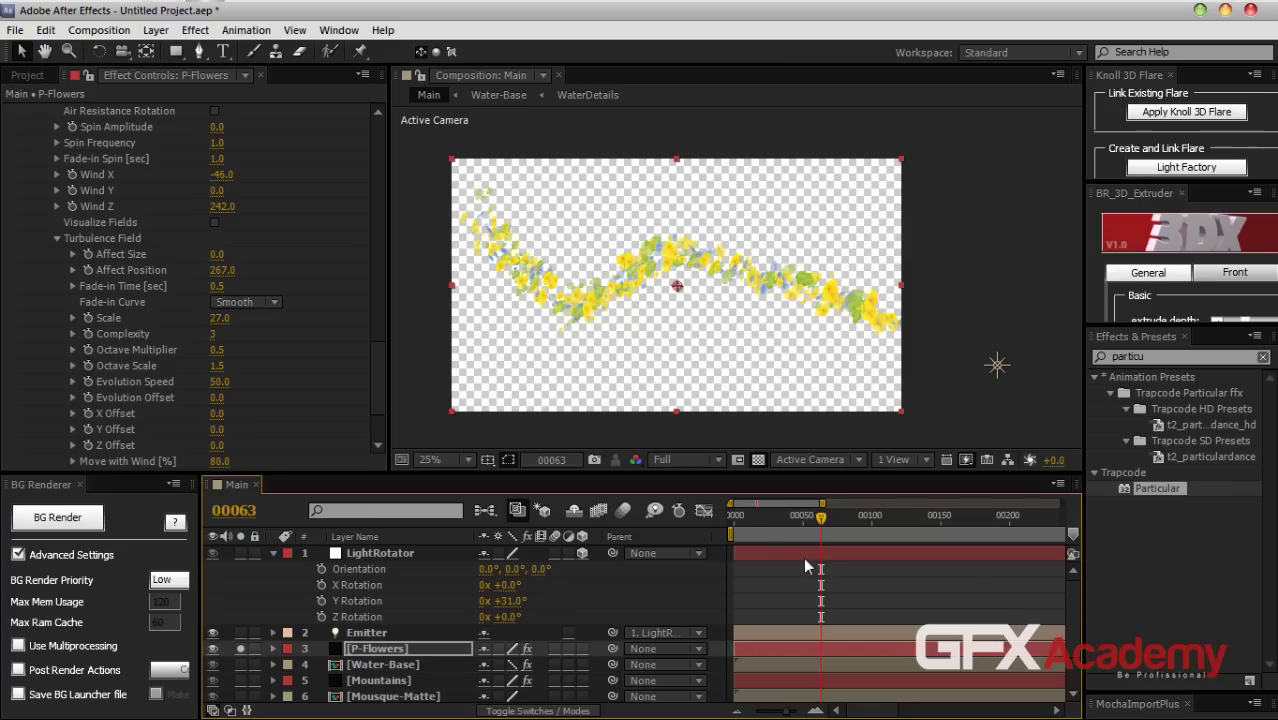
pyautogui.click(758, 459)
pyautogui.moveTo(757, 516); pyautogui.dragTo(728, 500)
pyautogui.press('space')
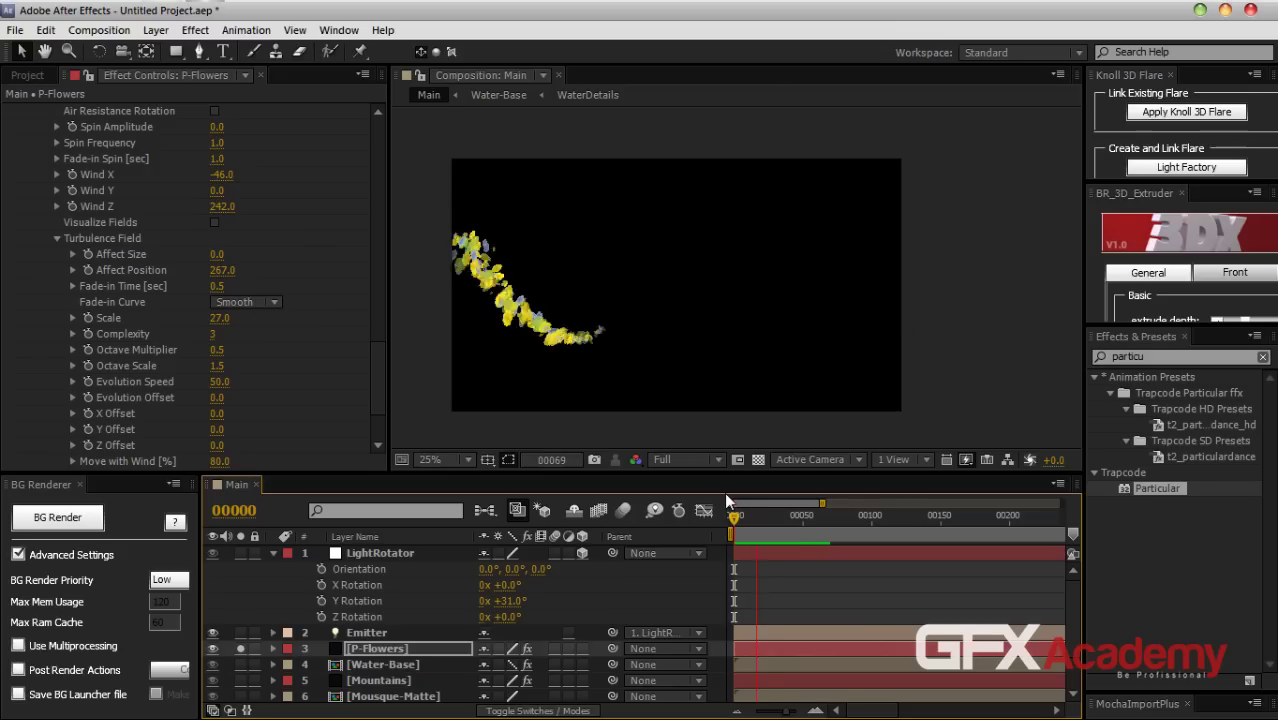
pyautogui.press('space')
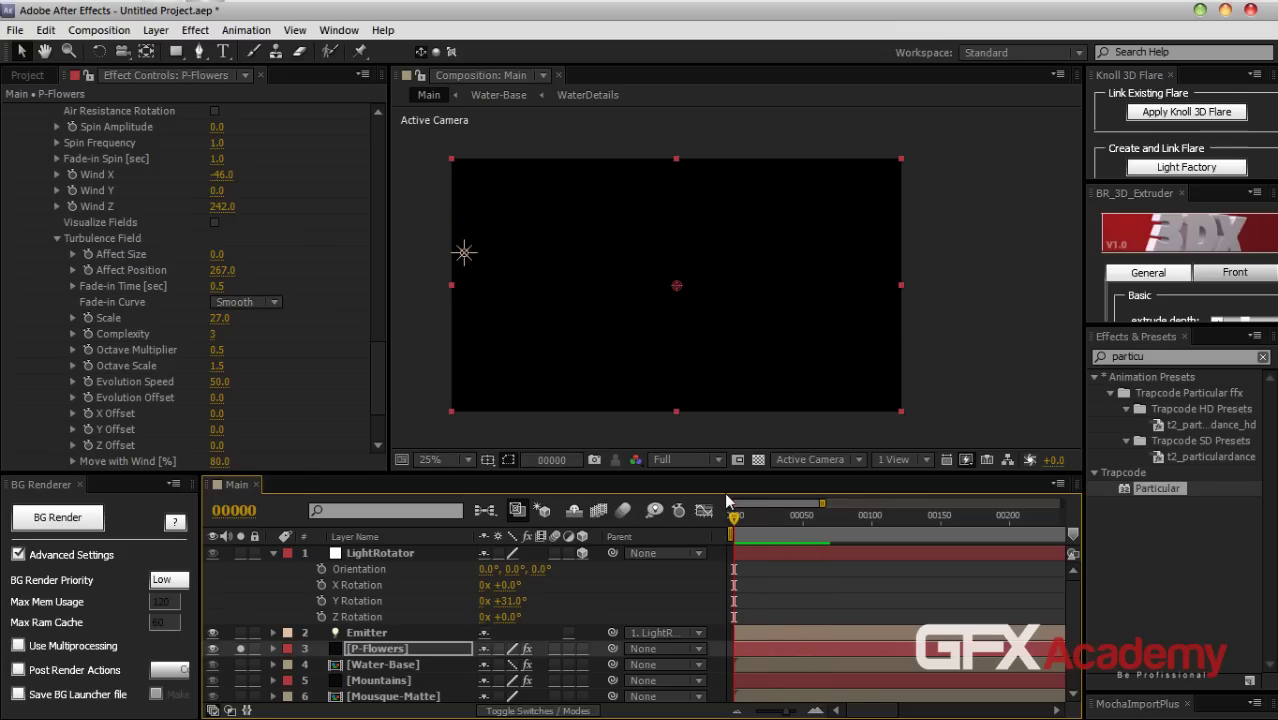
# Set the Turbulence Field's Evolution Speed to 10 and preview the flower motion
pyautogui.click(220, 383)
pyautogui.write('10')
pyautogui.press('Return')
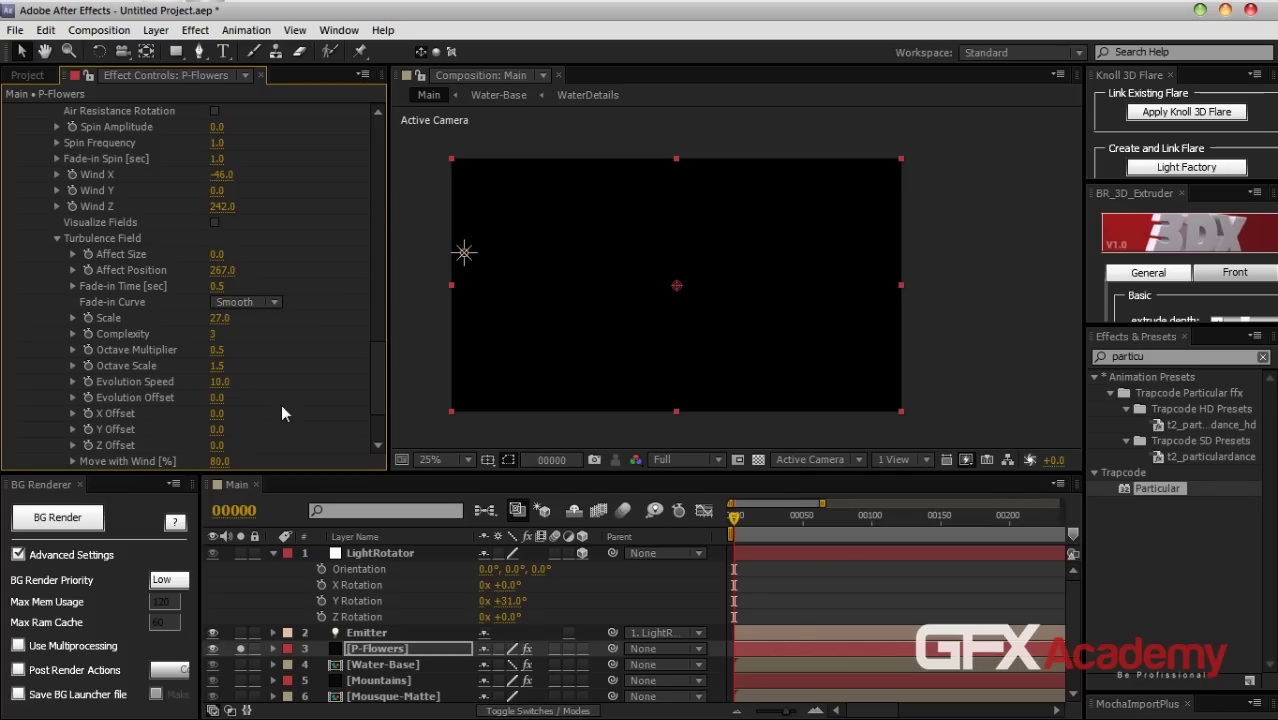
pyautogui.press('space')
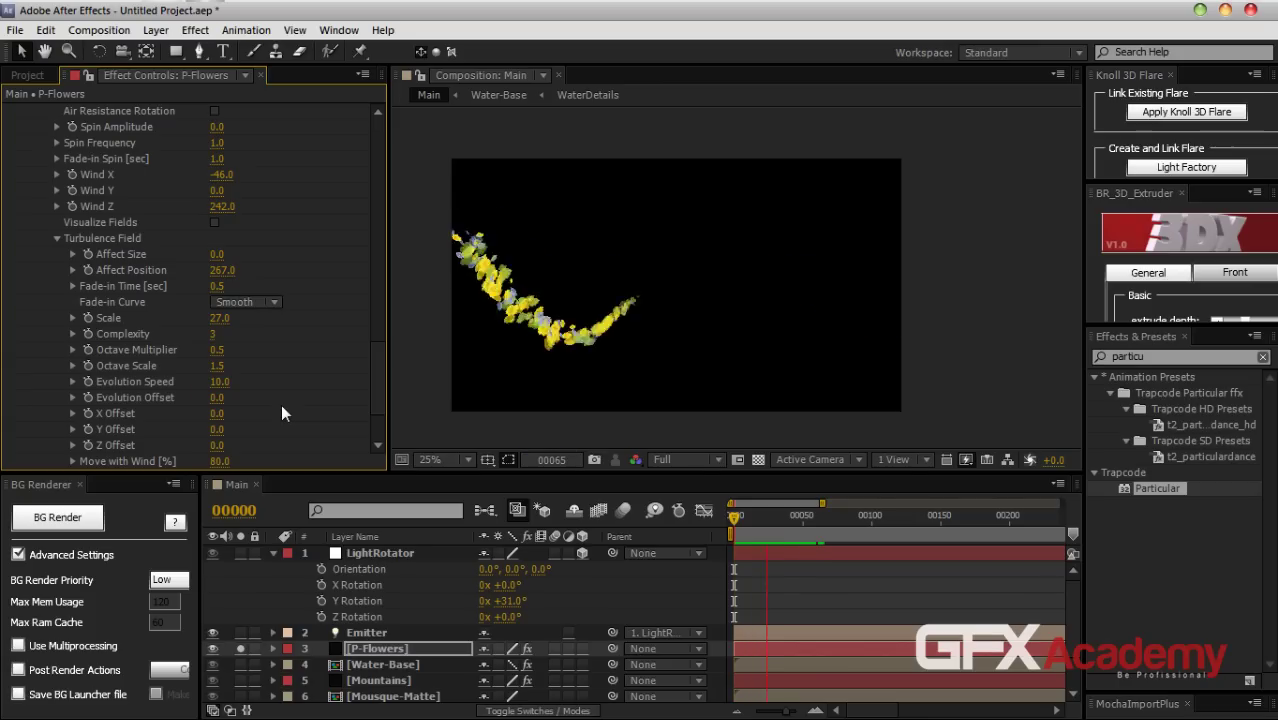
pyautogui.press('space')
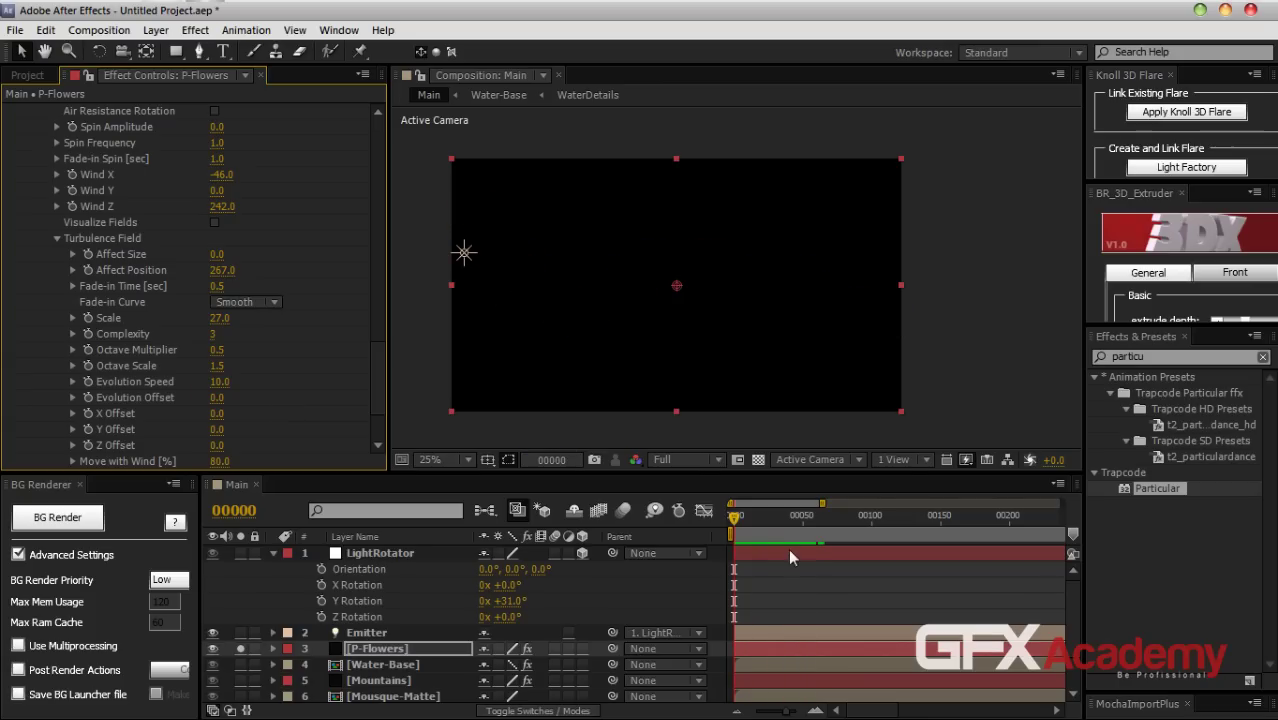
# Set the Turbulence Field's Scale to 10 with frame 41 in view, and preview the flower motion
pyautogui.moveTo(747, 518); pyautogui.dragTo(790, 515)
pyautogui.click(219, 317)
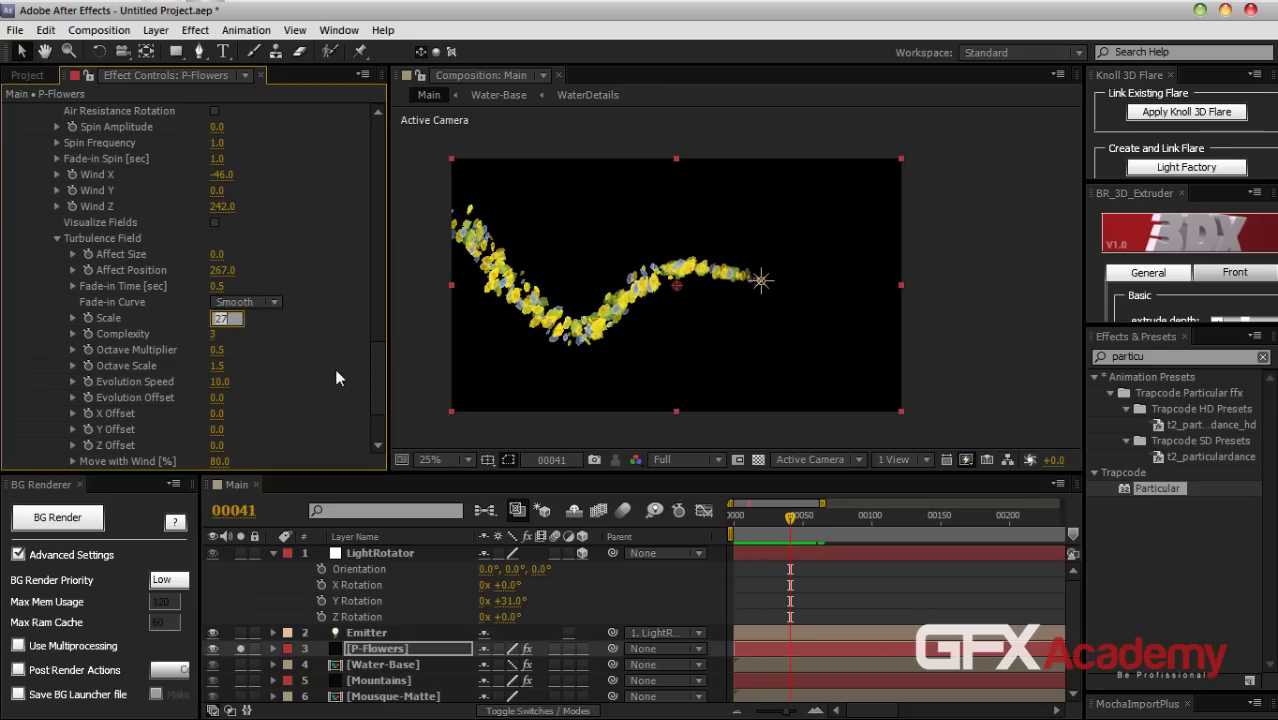
pyautogui.write('10')
pyautogui.press('Return')
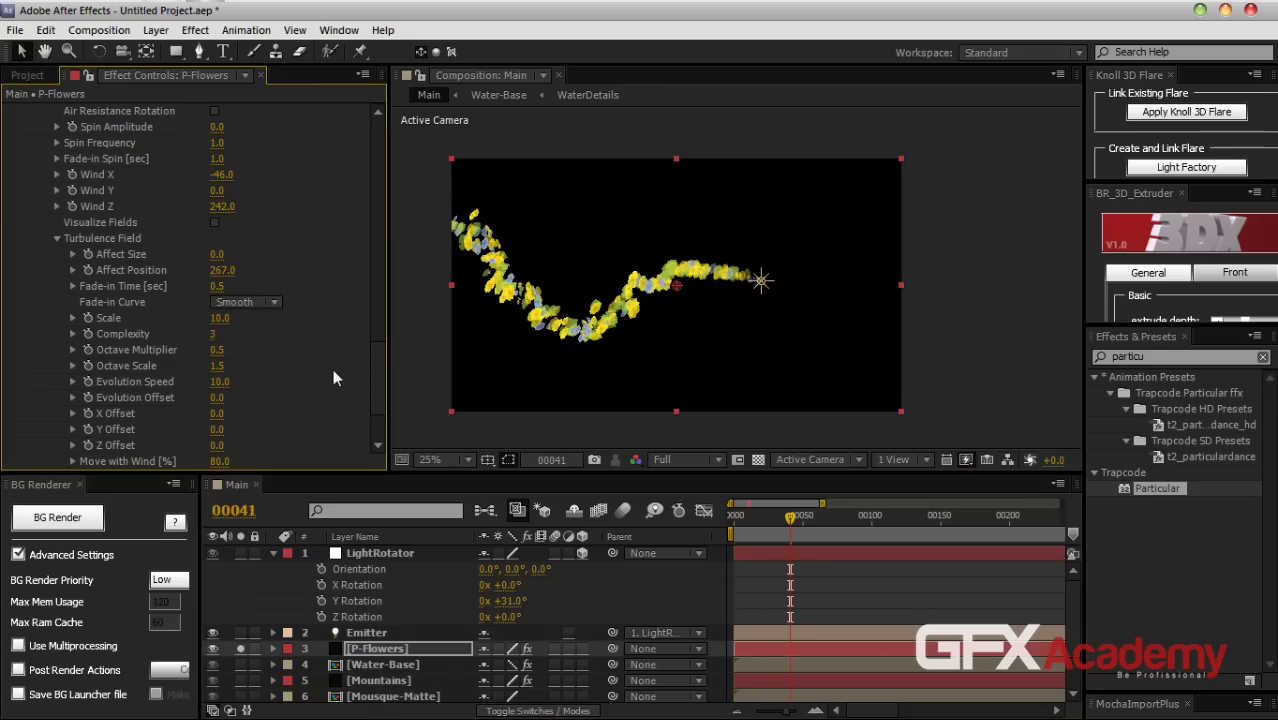
pyautogui.press('KP_0')
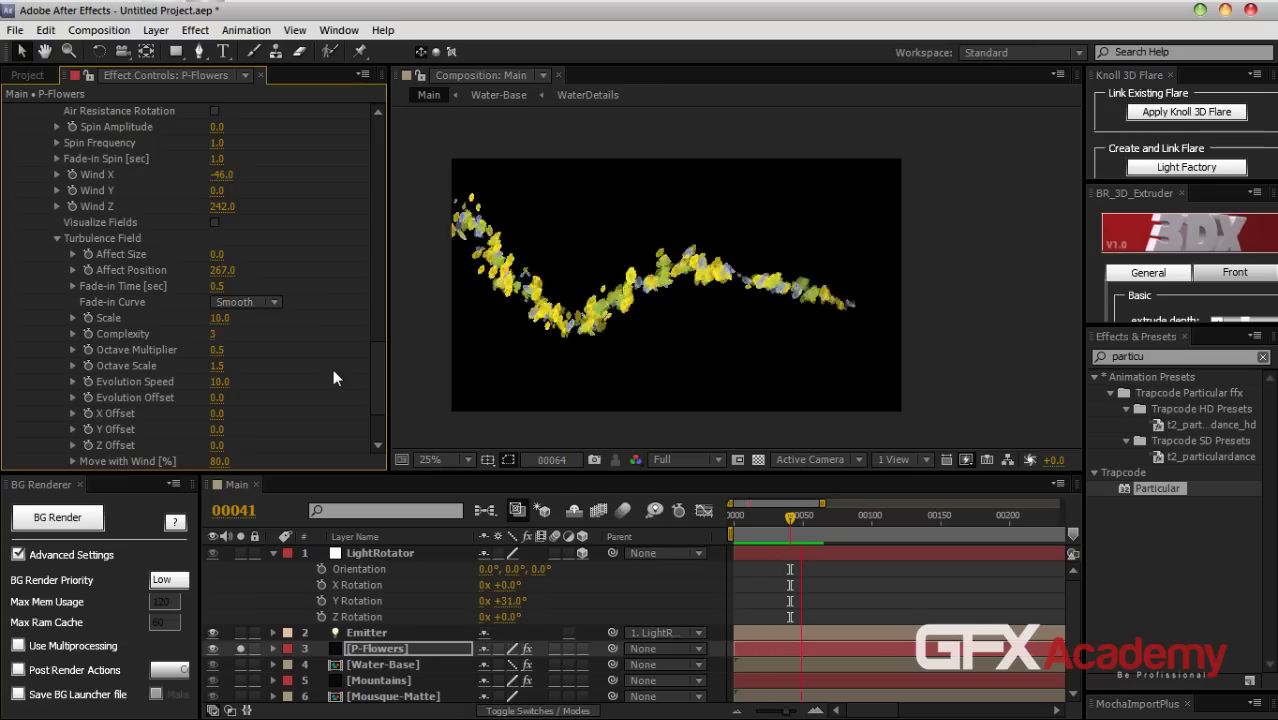
pyautogui.press('space')
# Set the Turbulence Field's Scale to 5 and scrub from the start to frame 54 to review the trail
pyautogui.click(219, 318)
pyautogui.write('5')
pyautogui.press('Return')
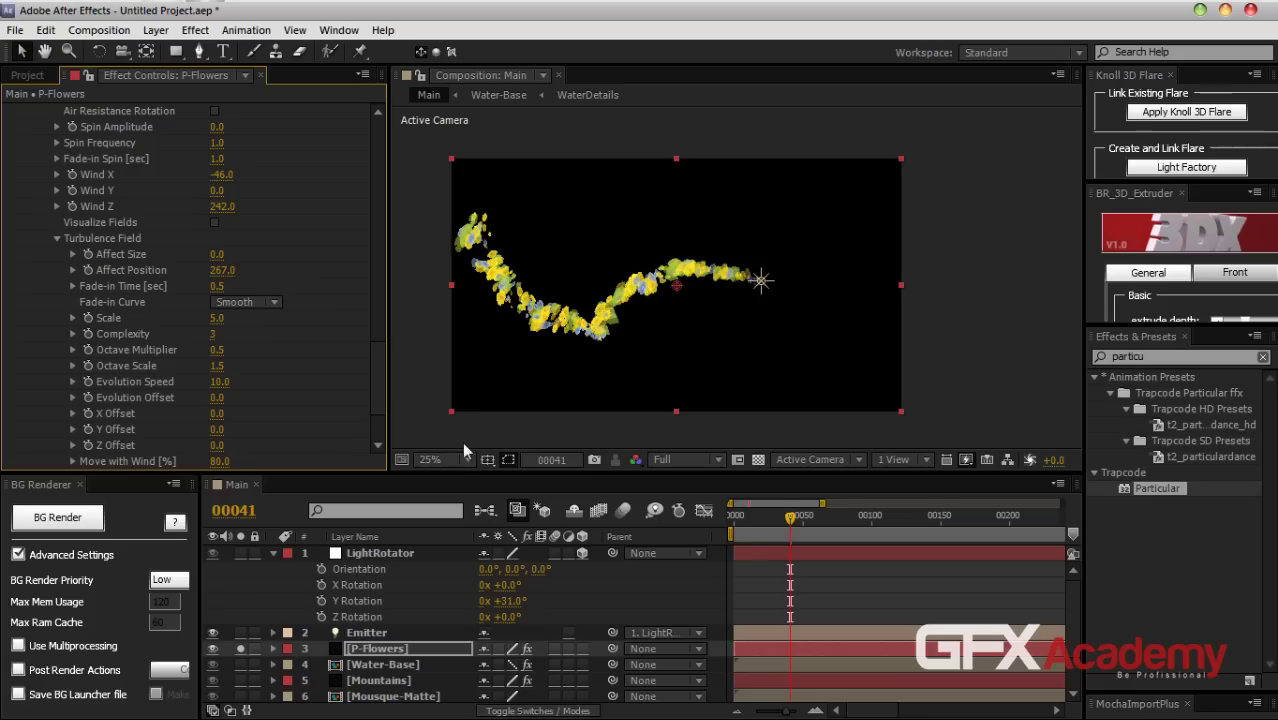
pyautogui.press('Home')
pyautogui.moveTo(744, 527); pyautogui.dragTo(808, 528)
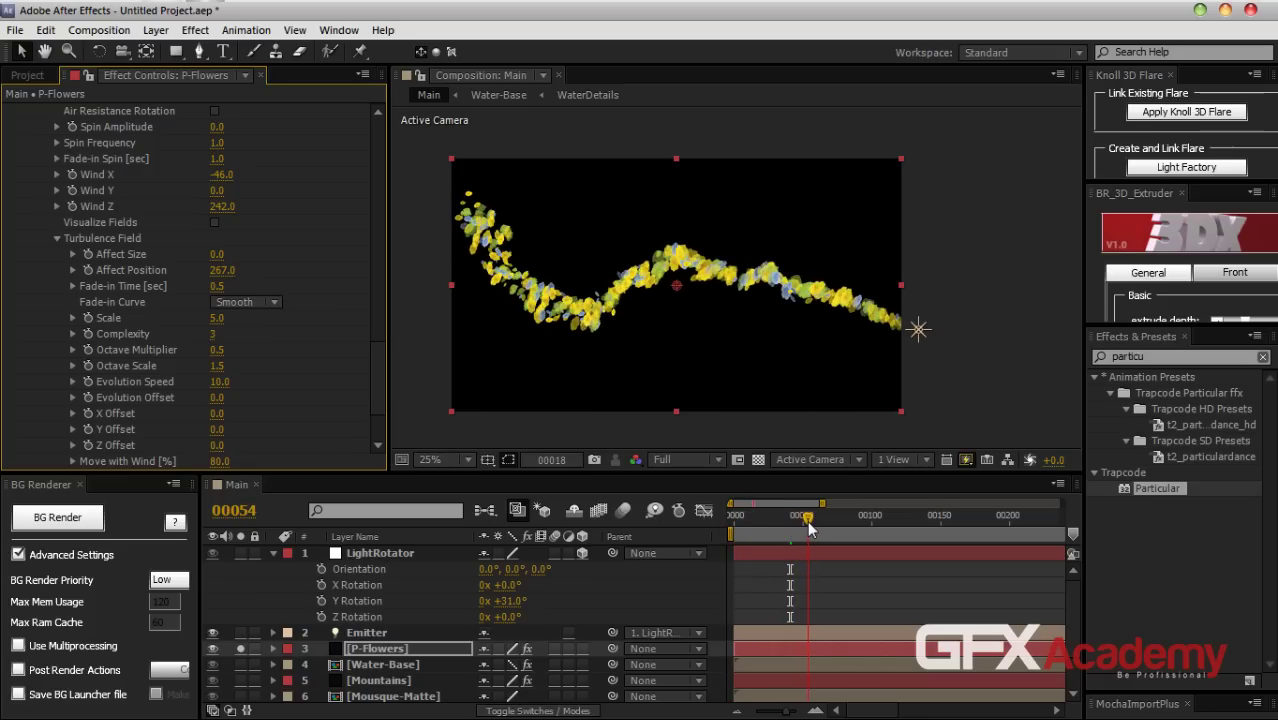
# Set the Turbulence Field's Evolution Speed to 5
pyautogui.click(218, 382)
pyautogui.write('5')
pyautogui.press('Return')
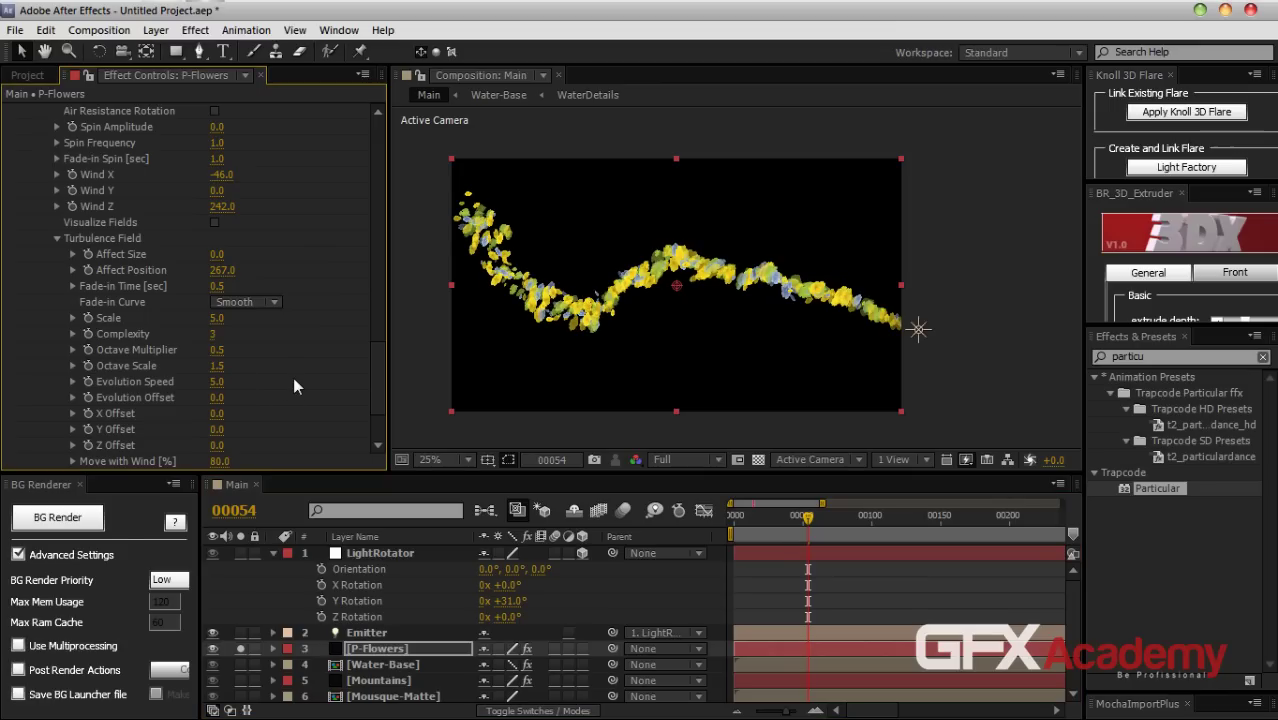
# Set the flower particles' Wind Z to 50, preview from frame 0, and scrub to frame 52 to review the trail
pyautogui.scroll(1, 340, 380)
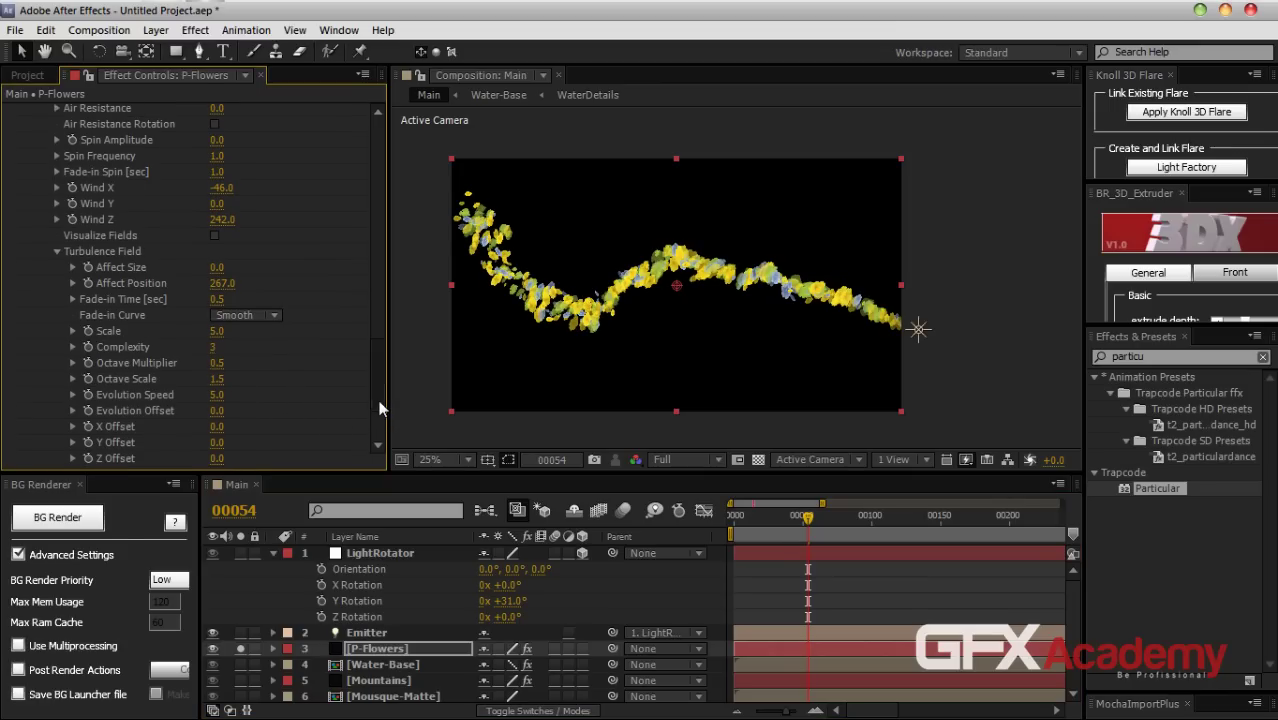
pyautogui.click(221, 226)
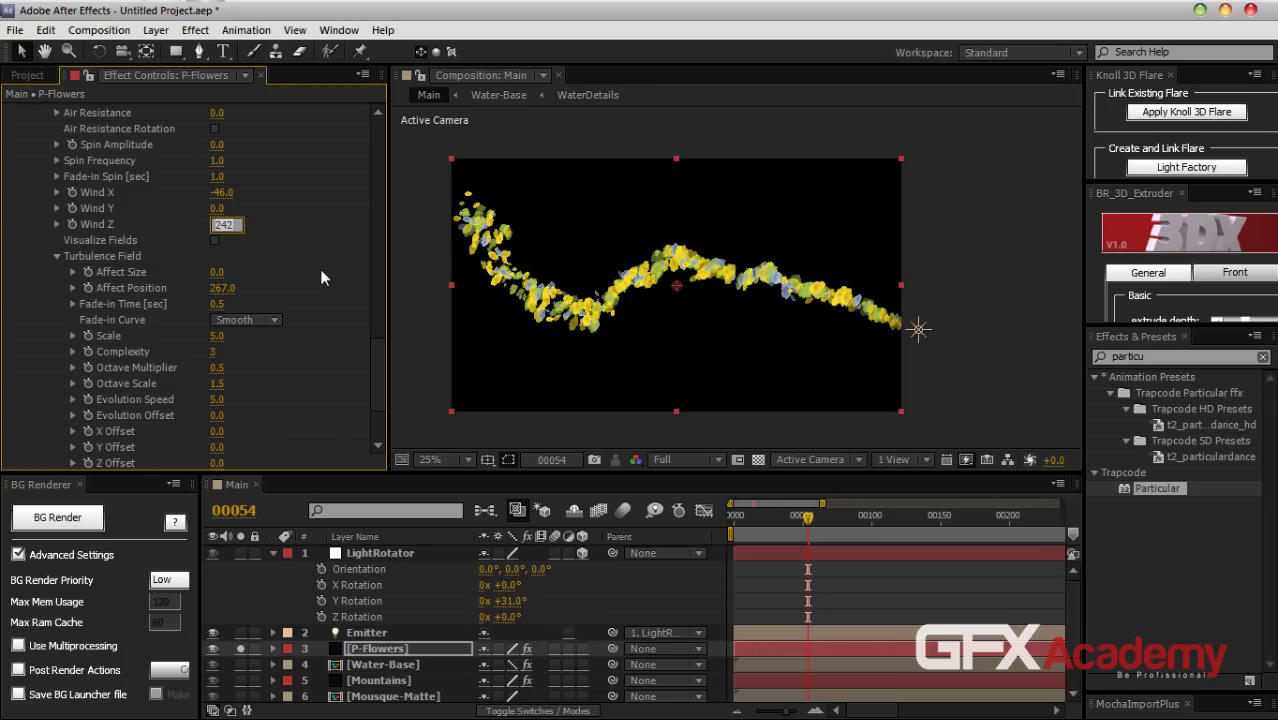
pyautogui.write('50')
pyautogui.press('Return')
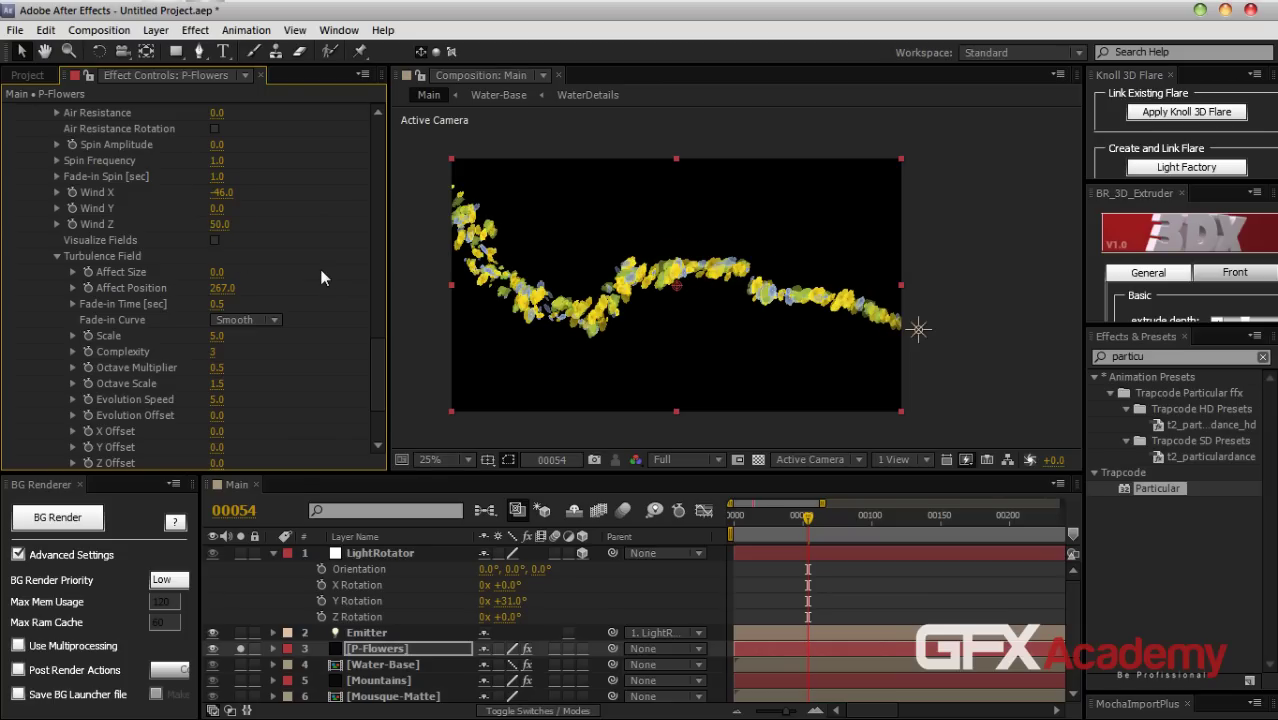
pyautogui.click(737, 516)
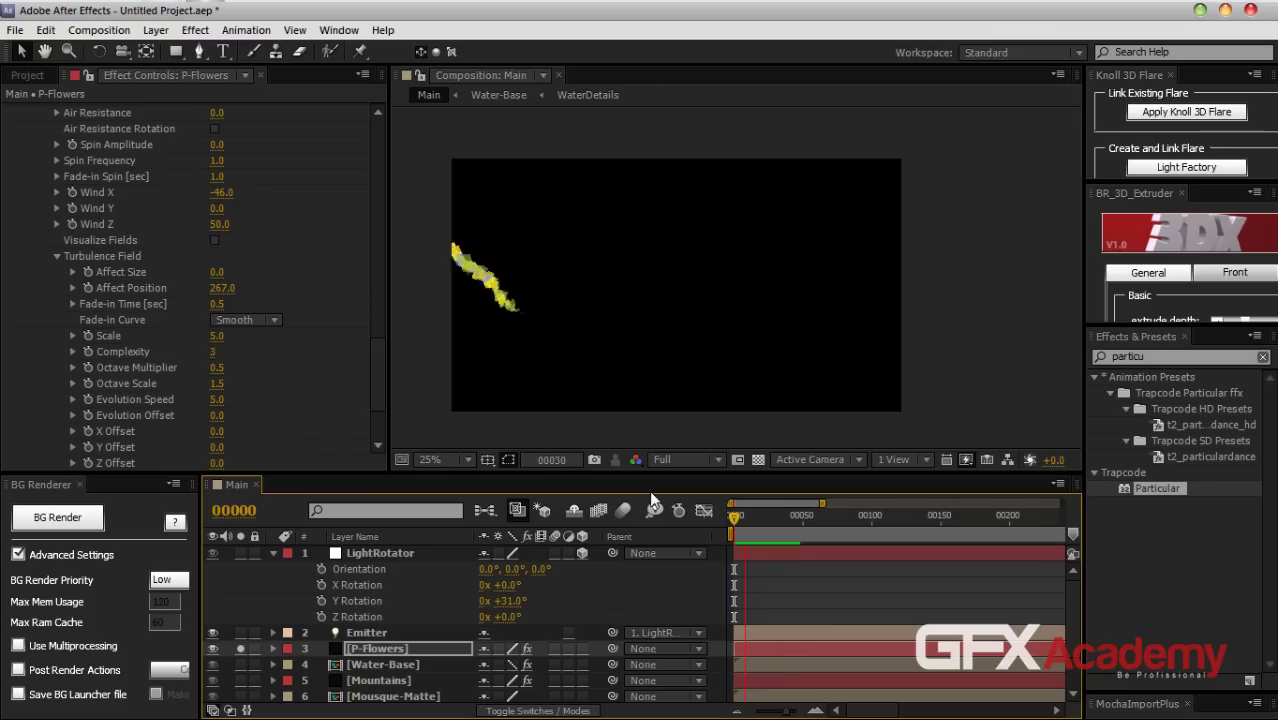
pyautogui.press('space')
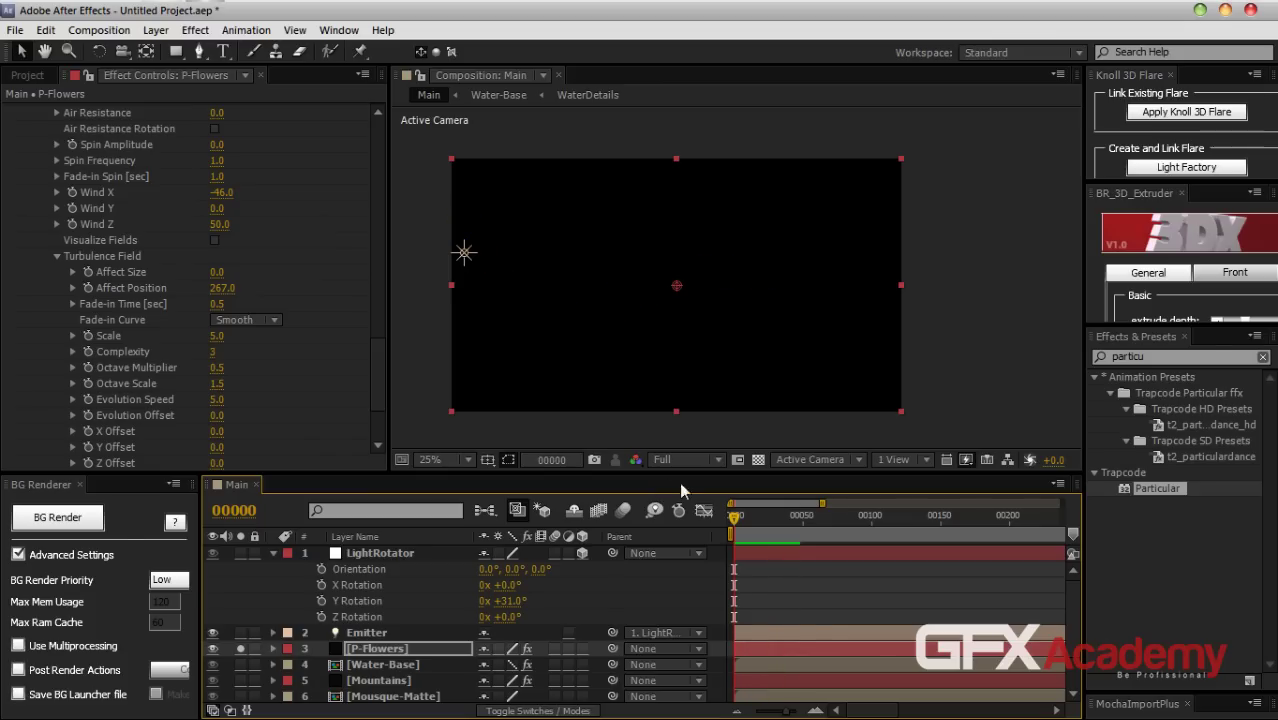
pyautogui.moveTo(738, 523); pyautogui.dragTo(811, 533)
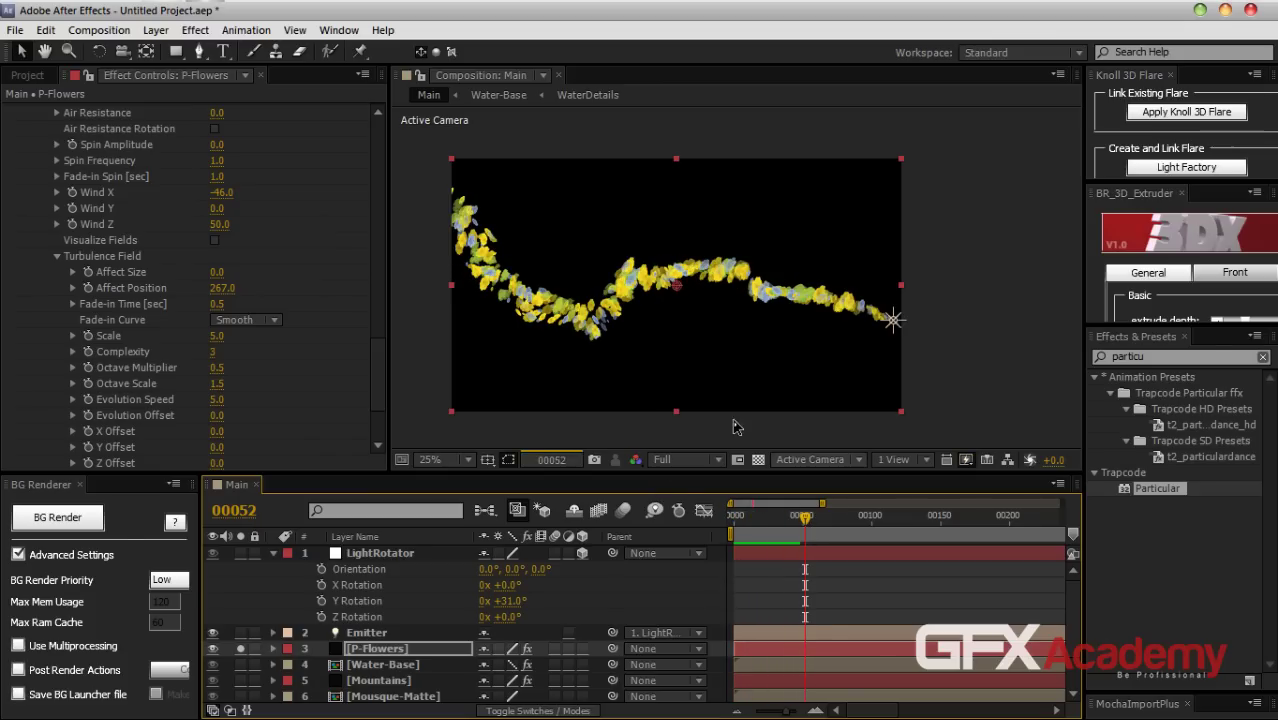
# Enable the Aux System on the P-Flowers particles by setting Emit to Continously, with the trail in close view
pyautogui.scroll(2, 725, 392)
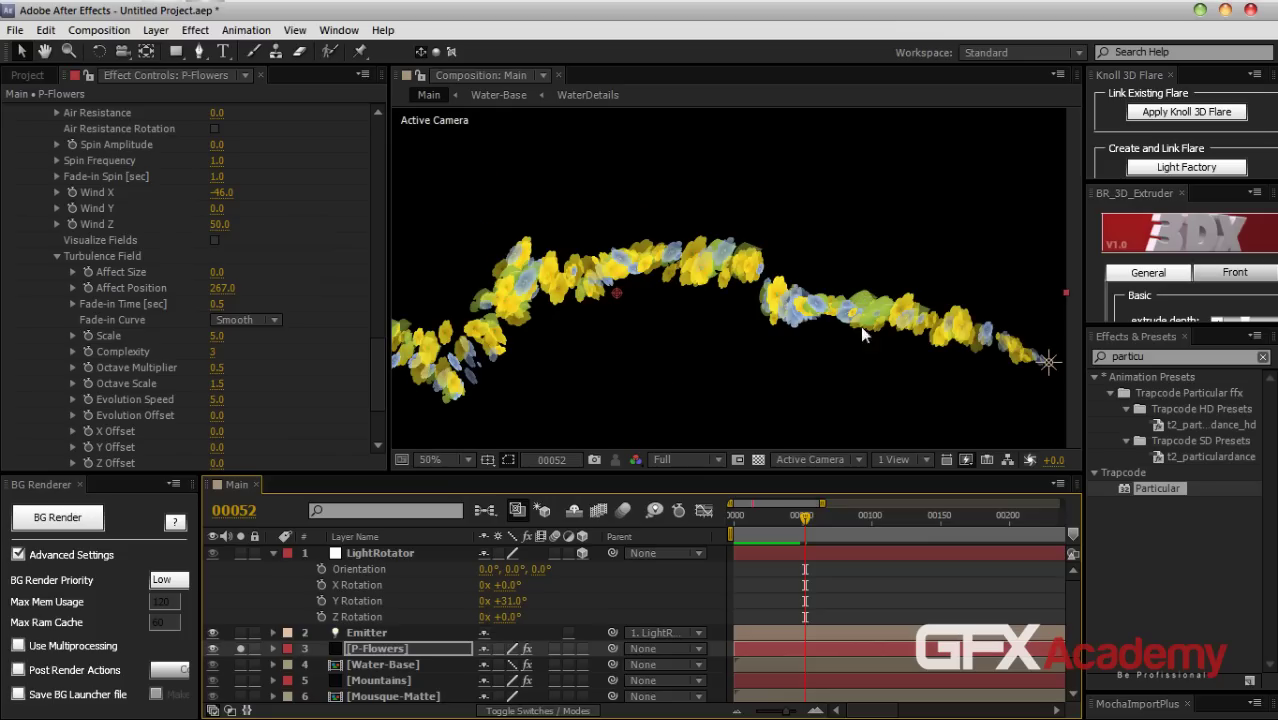
pyautogui.scroll(2, 308, 279)
pyautogui.scroll(-5, 308, 280)
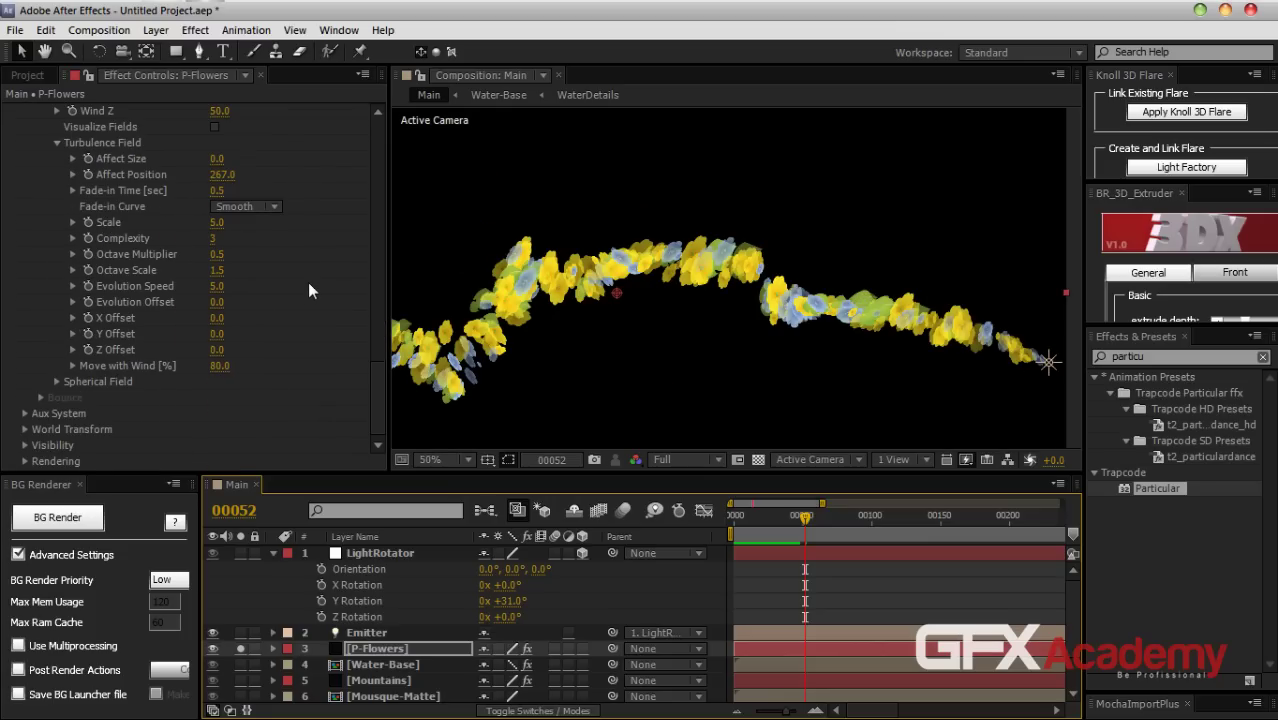
pyautogui.click(23, 414)
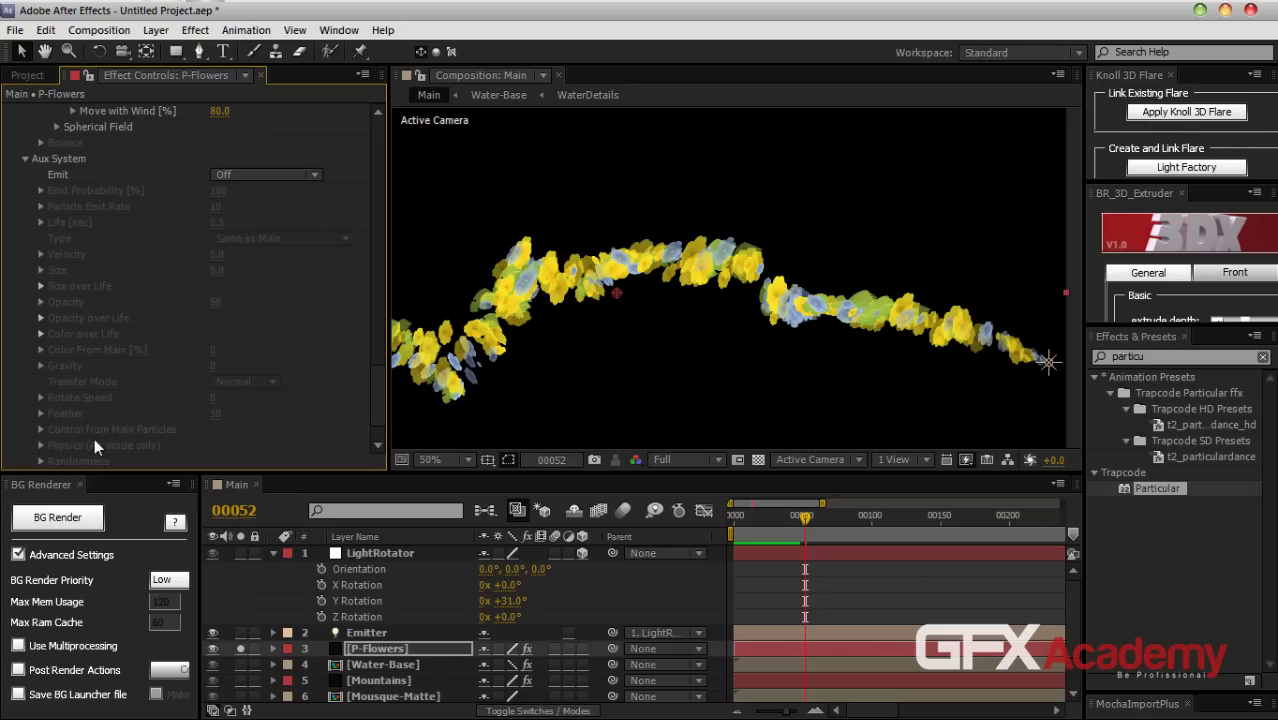
pyautogui.click(103, 512)
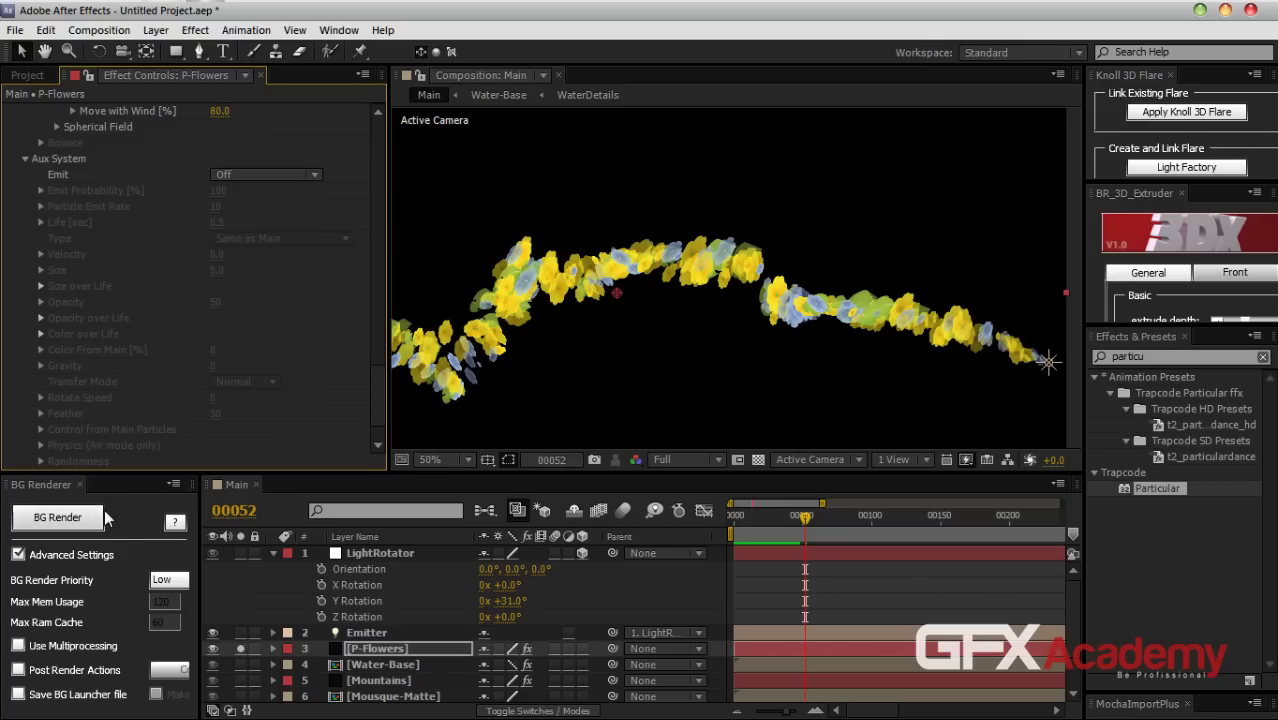
pyautogui.click(251, 175)
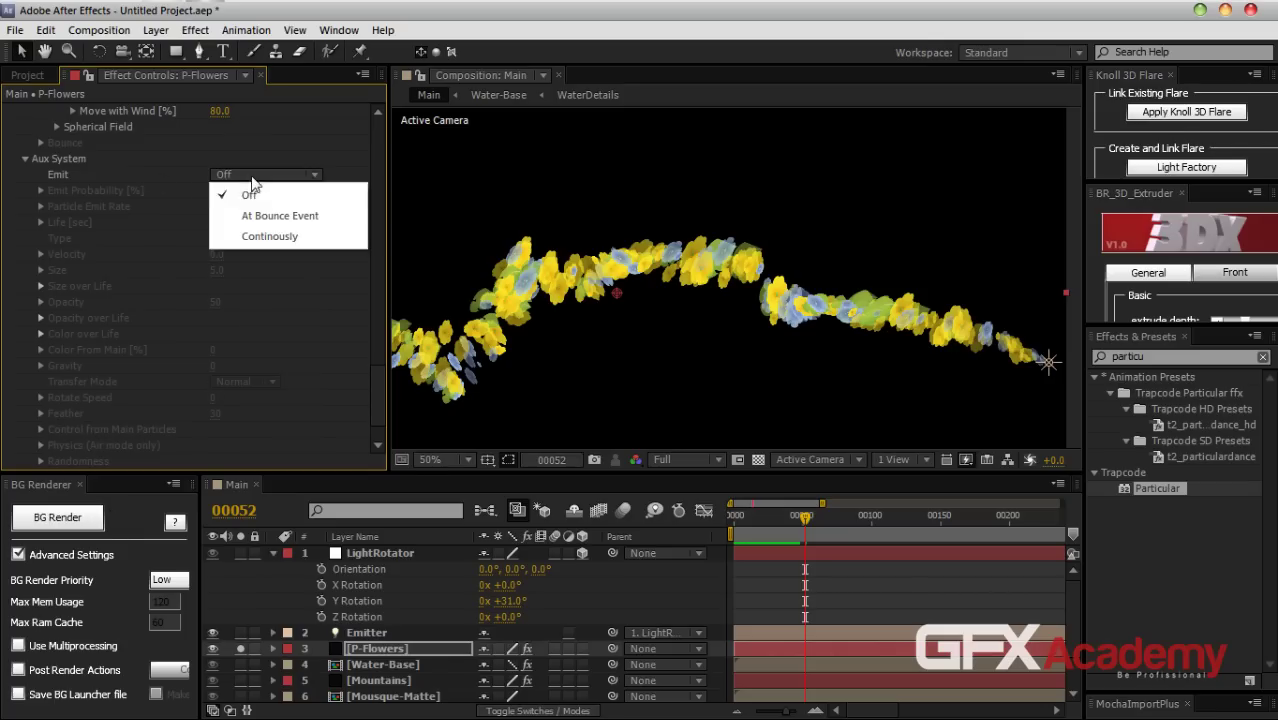
pyautogui.click(283, 237)
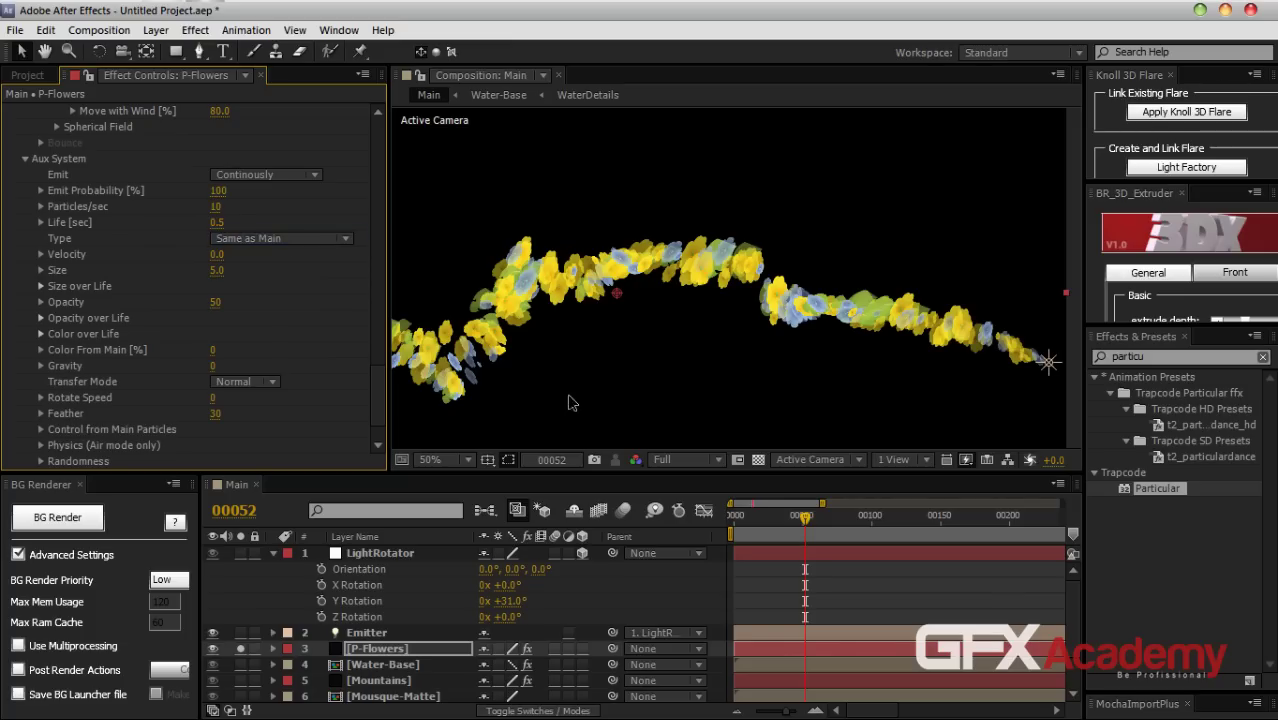
pyautogui.click(651, 333)
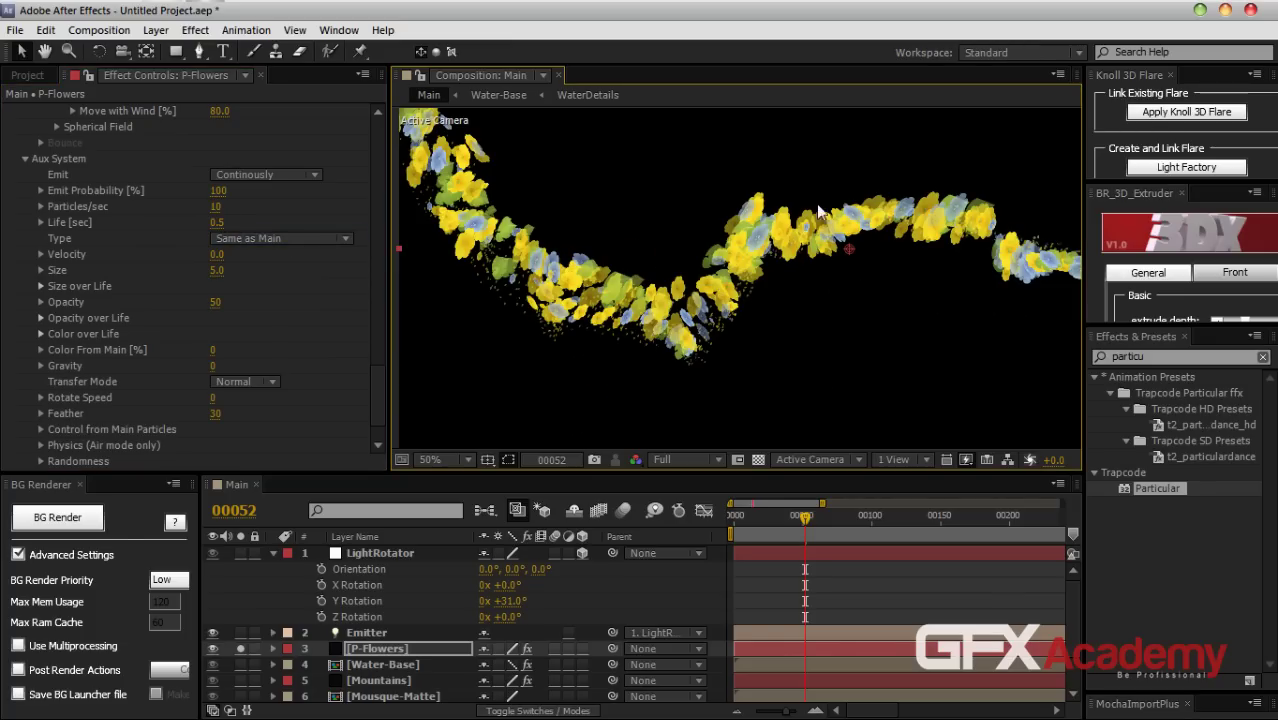
# Set the aux particles' Type to Glow Sphere (No DOF) and their Velocity to 150
pyautogui.click(271, 237)
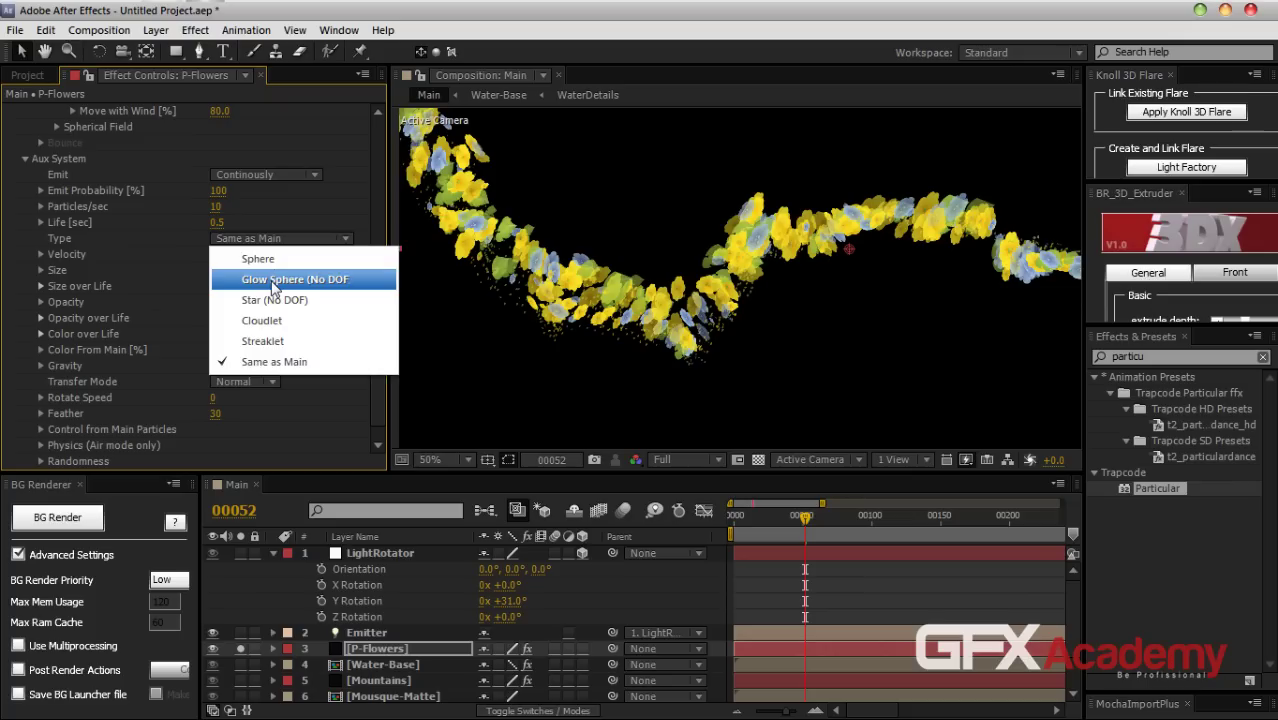
pyautogui.click(270, 280)
pyautogui.moveTo(989, 302); pyautogui.dragTo(786, 306)
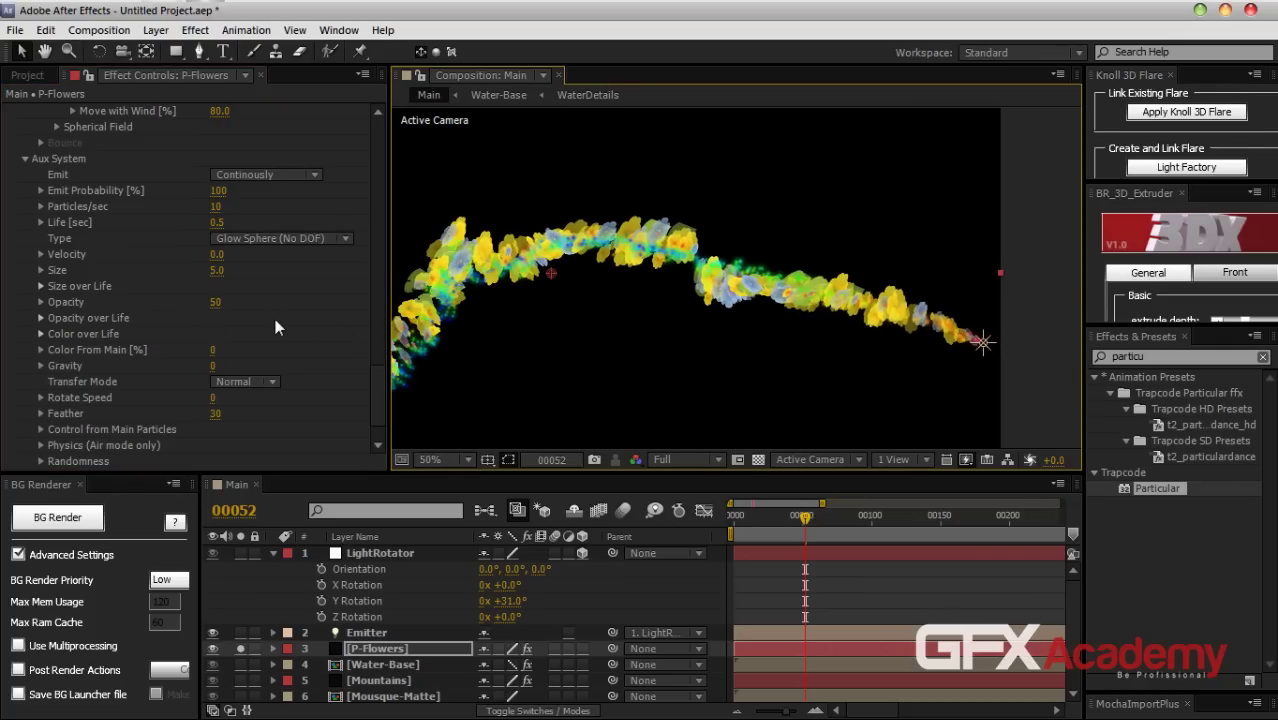
pyautogui.moveTo(216, 254); pyautogui.dragTo(365, 262)
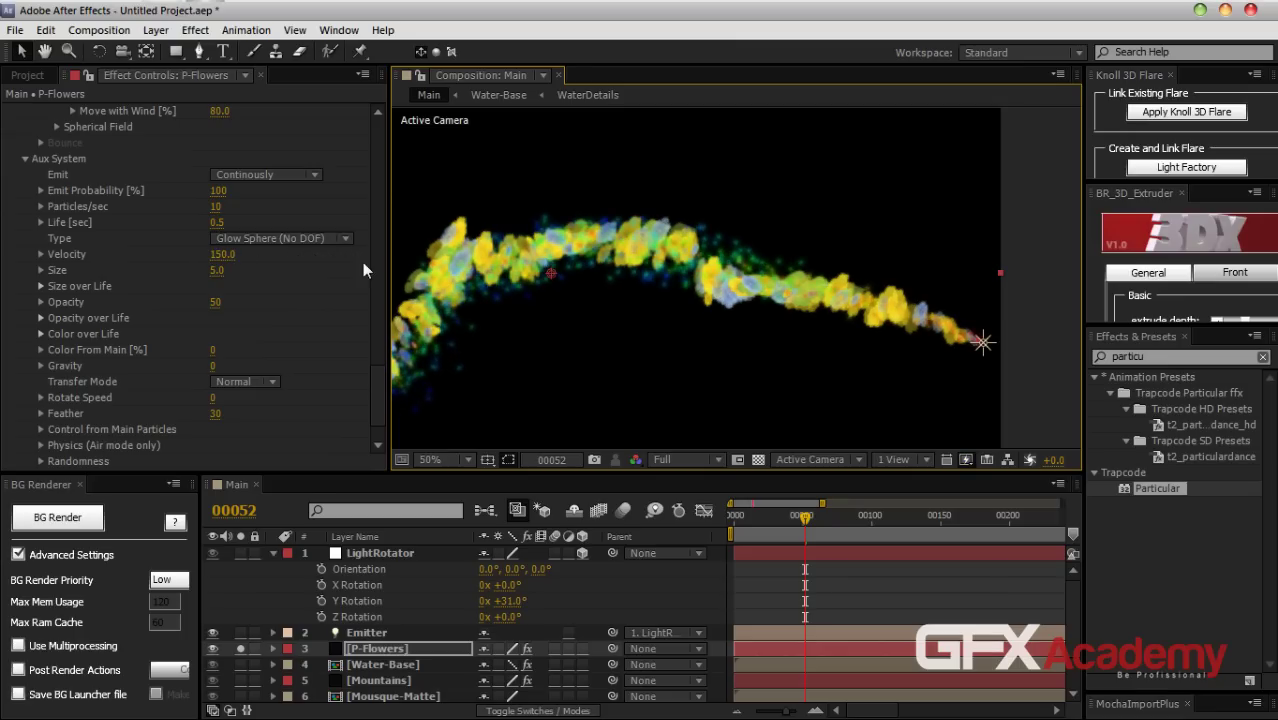
pyautogui.moveTo(564, 293); pyautogui.dragTo(640, 275)
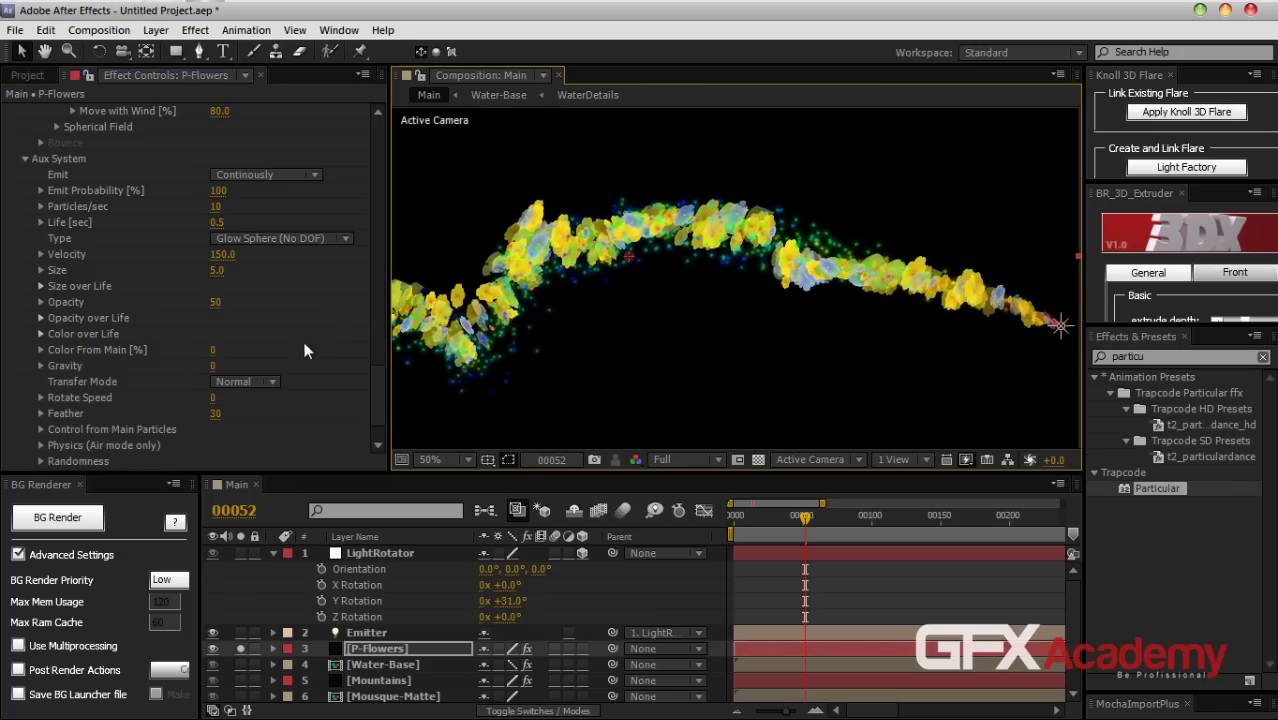
# Set the aux particles' Transfer Mode to Add and their Size to 3, after trying Size 2
pyautogui.click(265, 377)
pyautogui.click(256, 420)
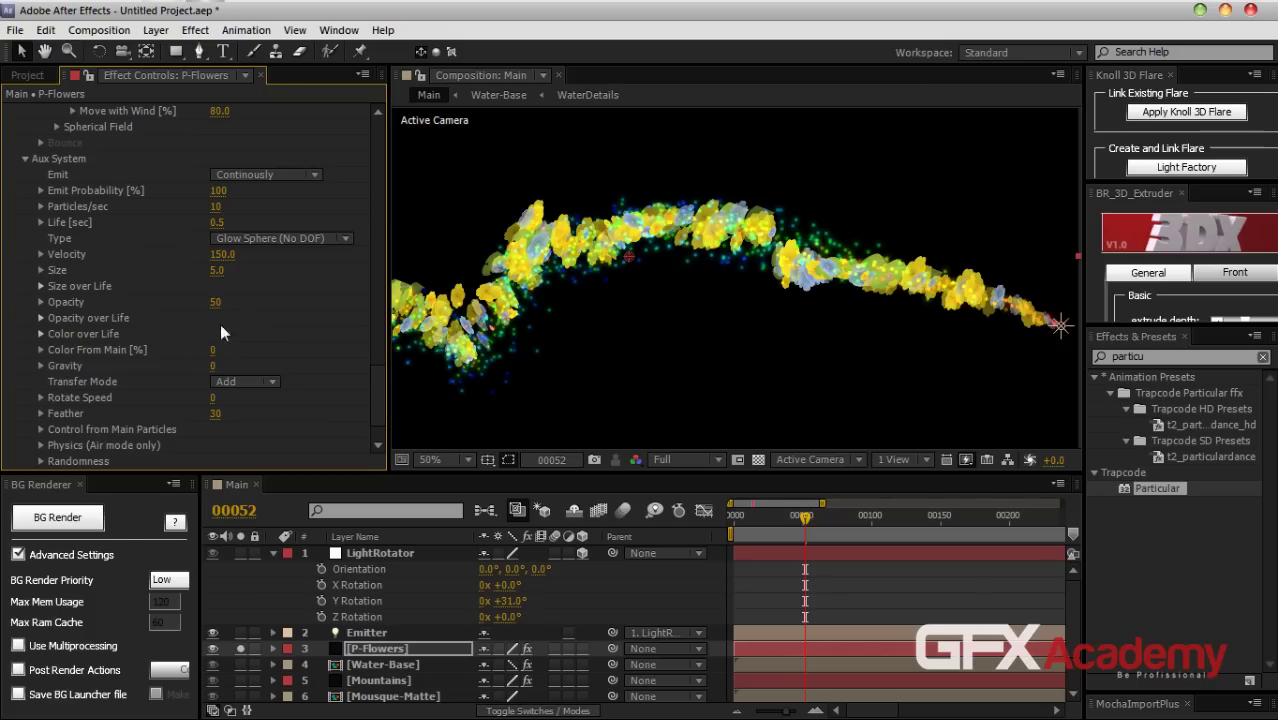
pyautogui.click(222, 272)
pyautogui.write('2')
pyautogui.press('Return')
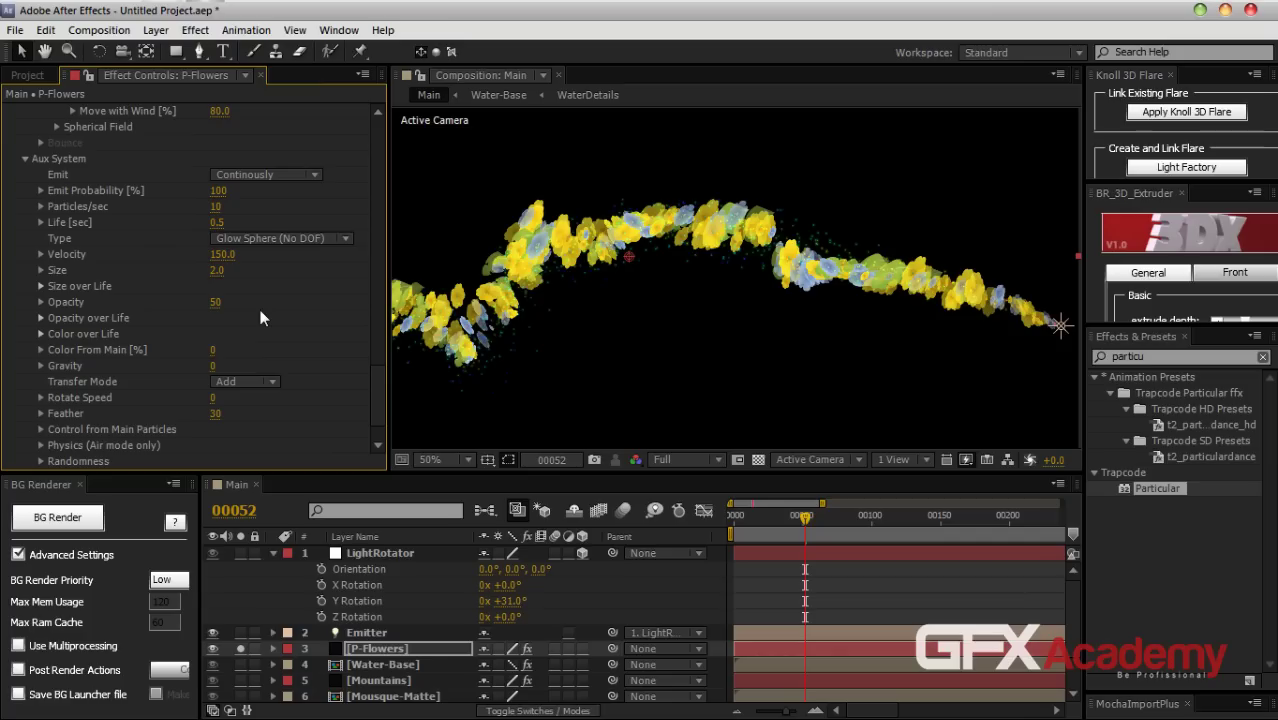
pyautogui.click(216, 270)
pyautogui.write('3')
pyautogui.press('Return')
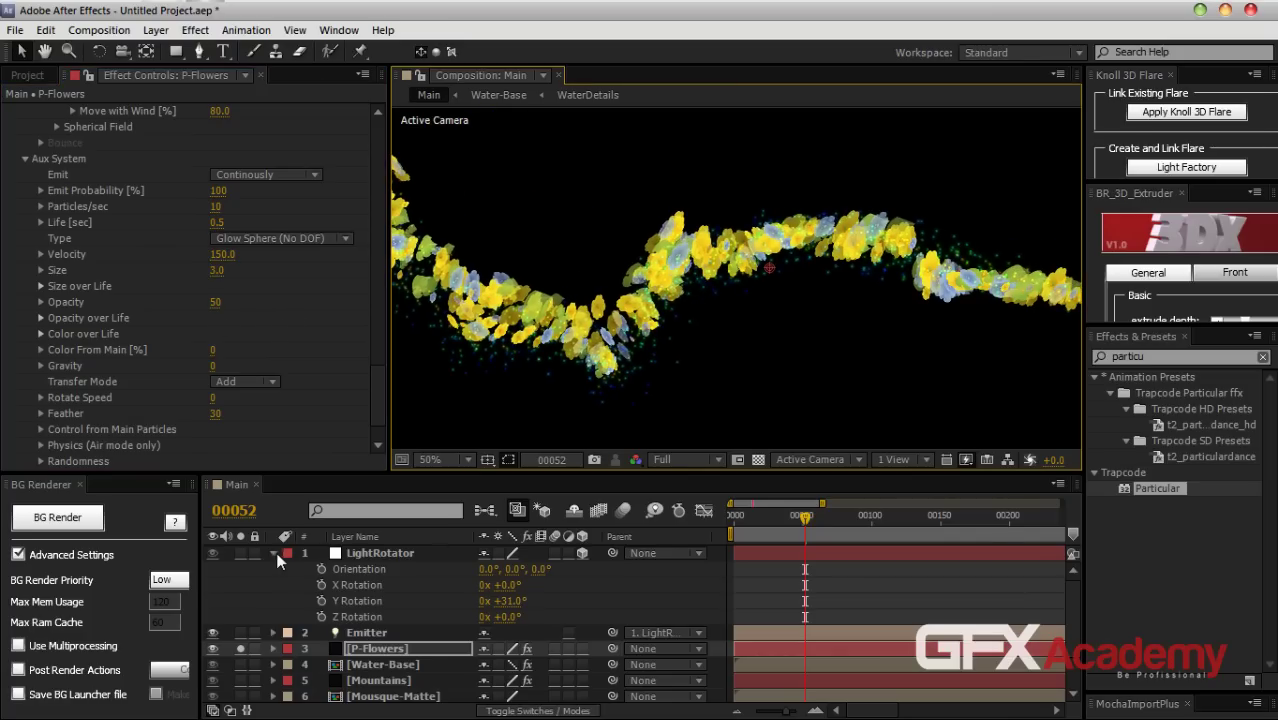
# Collapse LightRotator and unsolo P-Flowers, and set the Aux System's Turbulence Position to 200
pyautogui.click(274, 553)
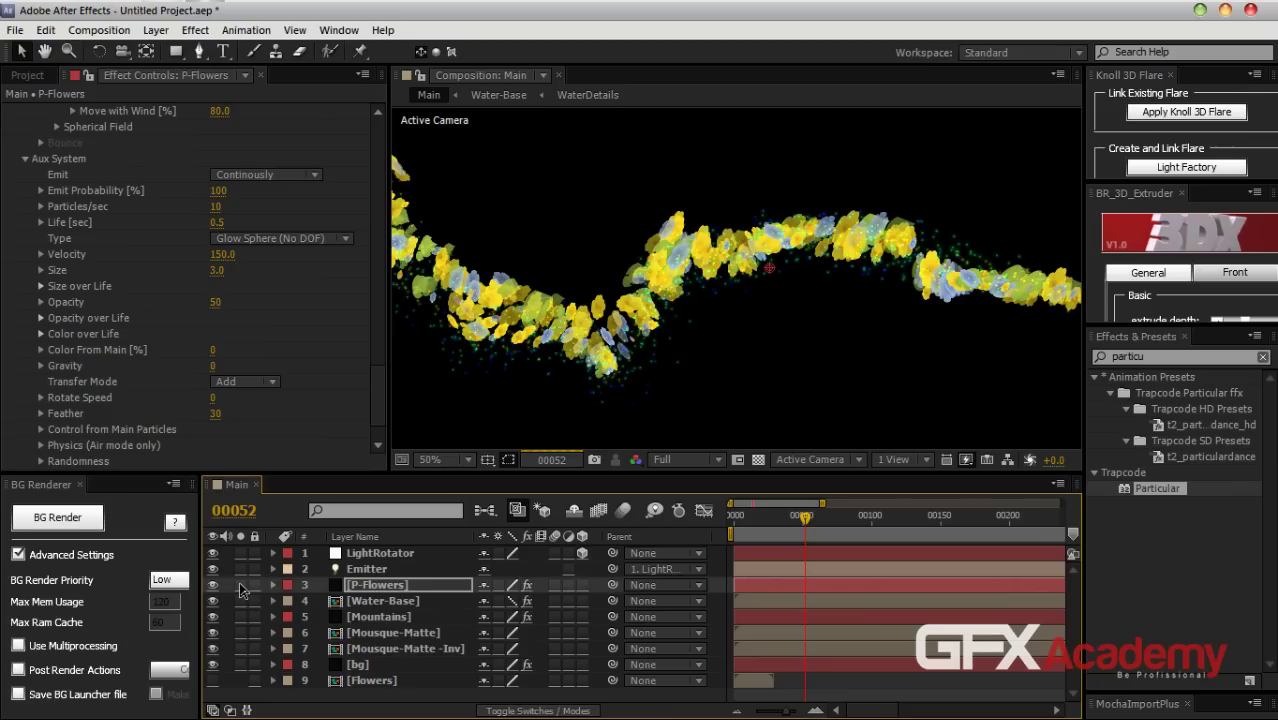
pyautogui.click(240, 585)
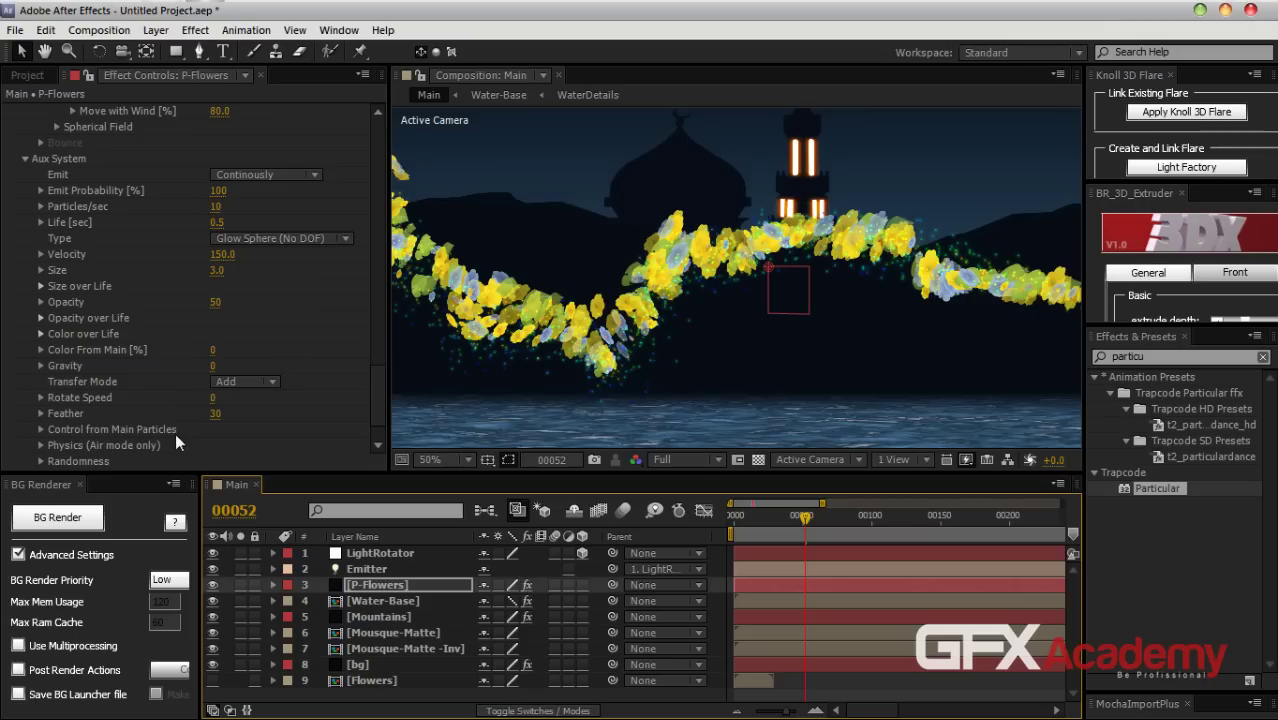
pyautogui.click(40, 445)
pyautogui.scroll(-3, 251, 413)
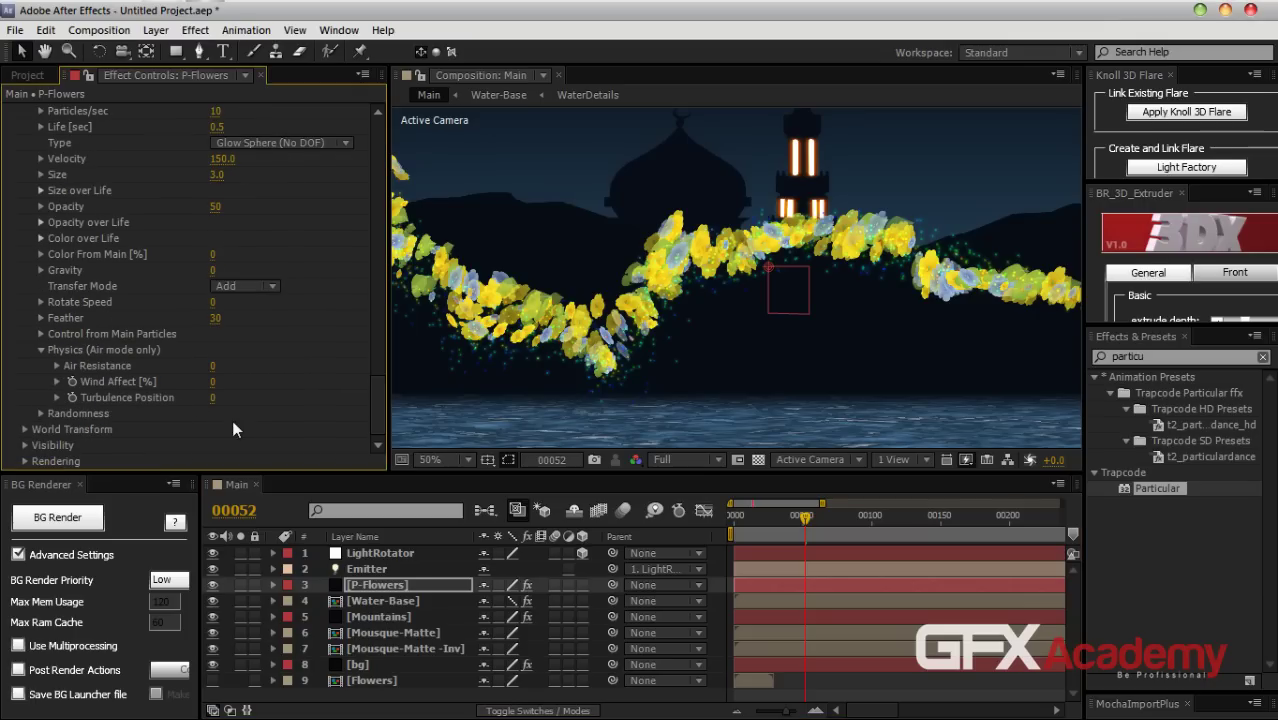
pyautogui.scroll(2, 239, 421)
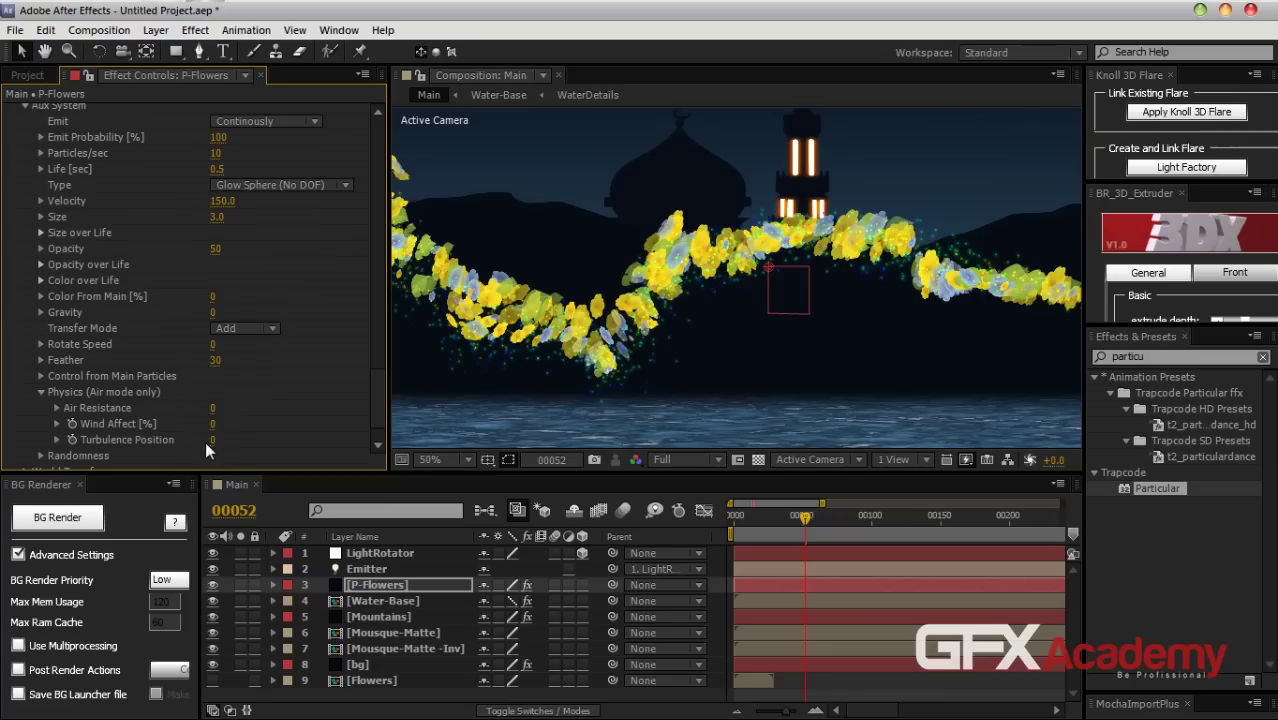
pyautogui.moveTo(211, 440); pyautogui.dragTo(233, 440)
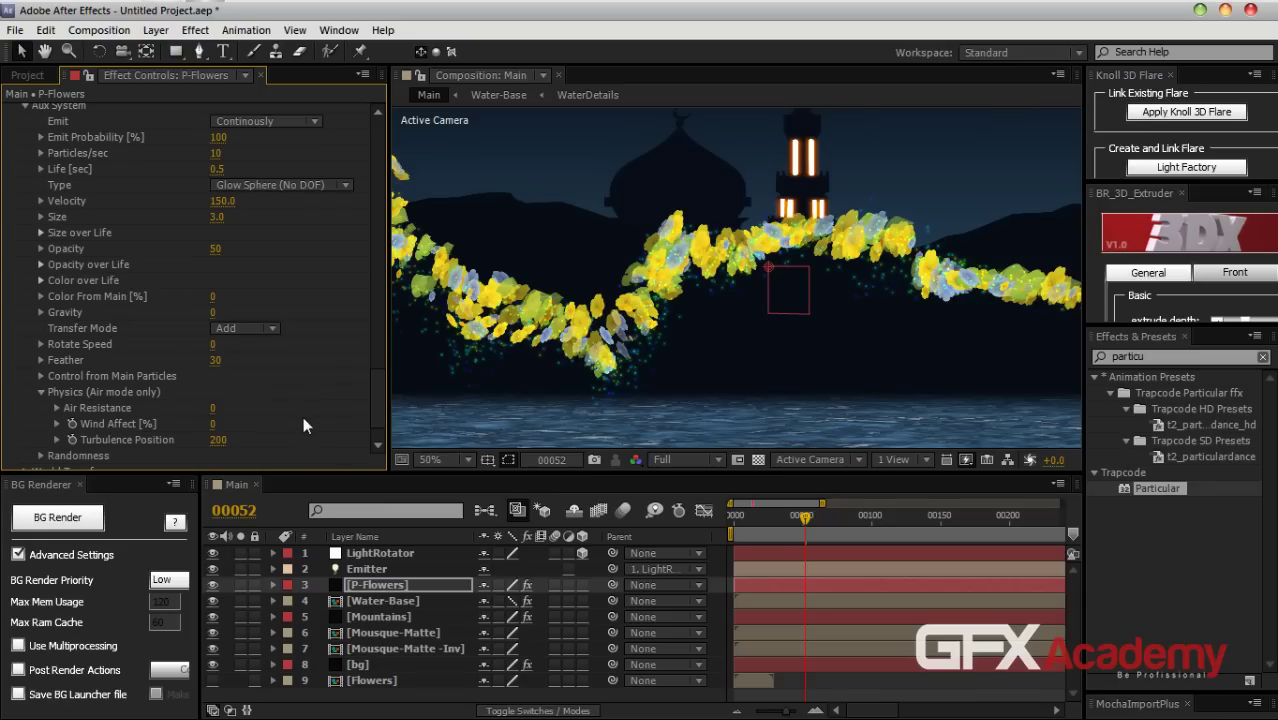
# Set the aux particles' Rotate Speed to 13 and apply the flickering fade-out curve to their Opacity over Life
pyautogui.moveTo(214, 344); pyautogui.dragTo(229, 349)
pyautogui.click(41, 265)
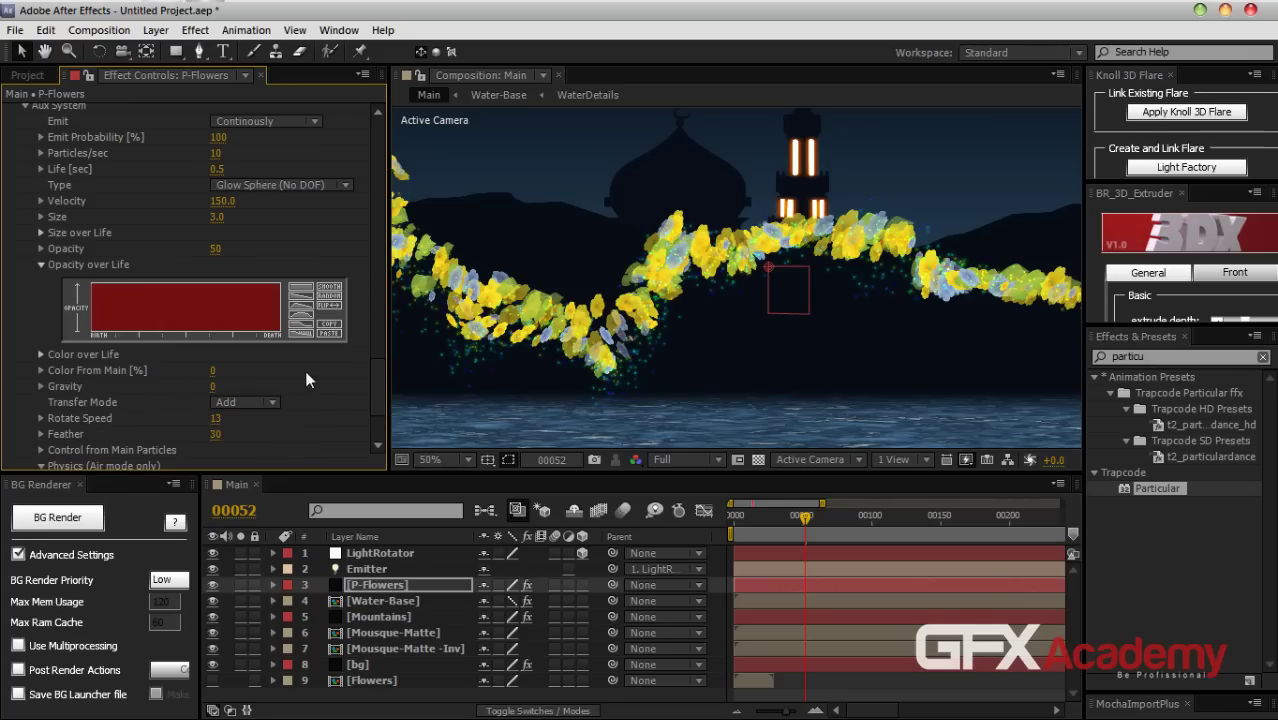
pyautogui.click(303, 333)
pyautogui.moveTo(608, 383)
pyautogui.mouseDown()
pyautogui.moveTo(560, 370)
pyautogui.moveTo(605, 342)
pyautogui.moveTo(564, 368)
pyautogui.mouseUp()
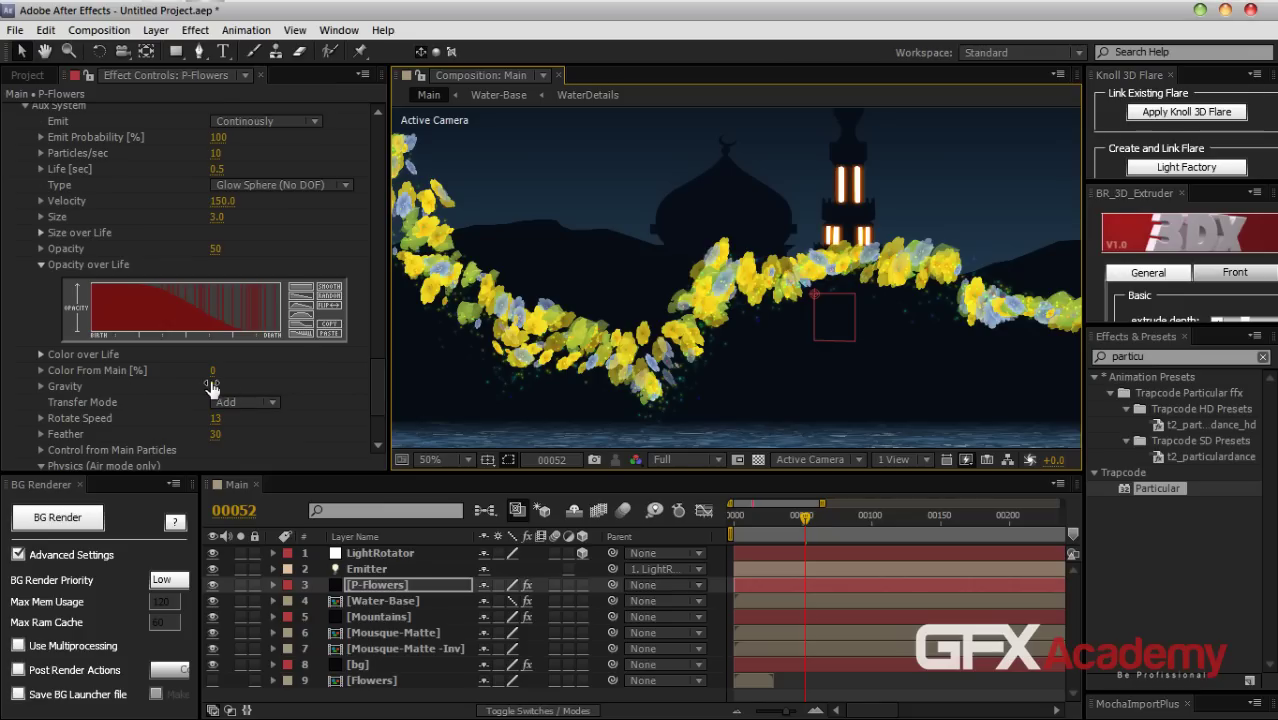
# Try the aux particles' Color From Main at 100%, and return it to 0
pyautogui.moveTo(213, 380); pyautogui.dragTo(567, 372)
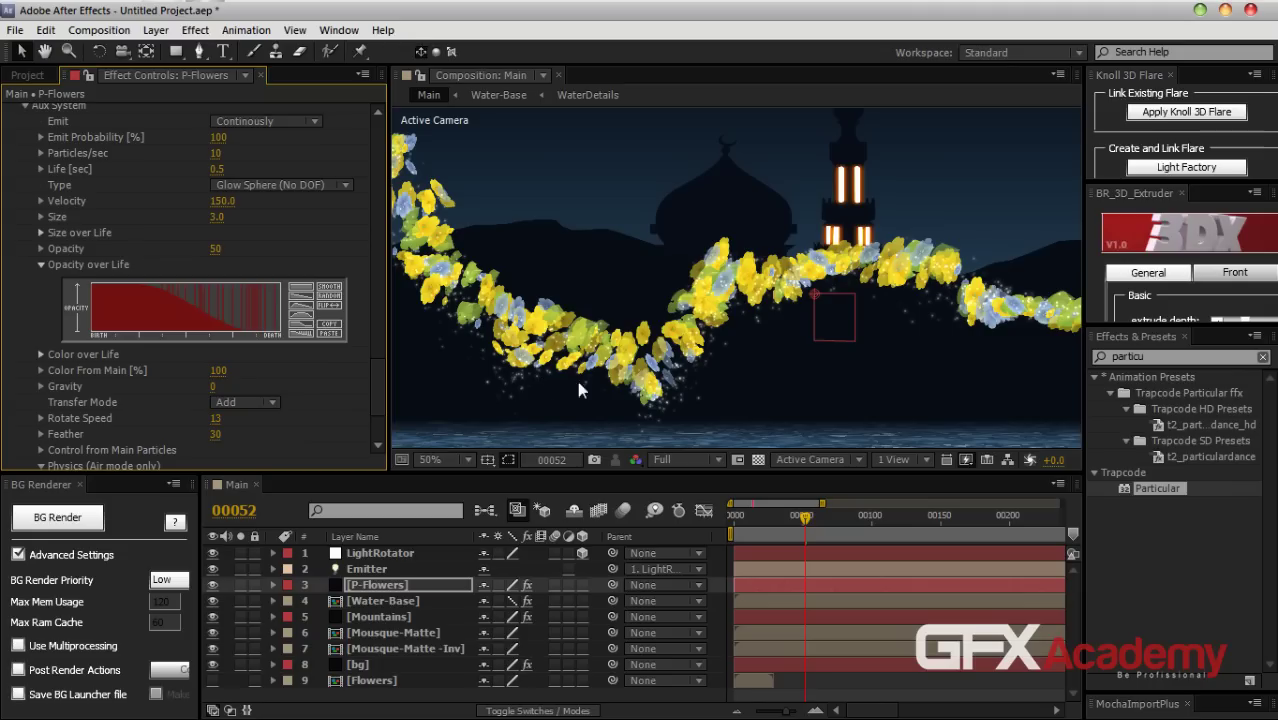
pyautogui.moveTo(215, 372); pyautogui.dragTo(38, 370)
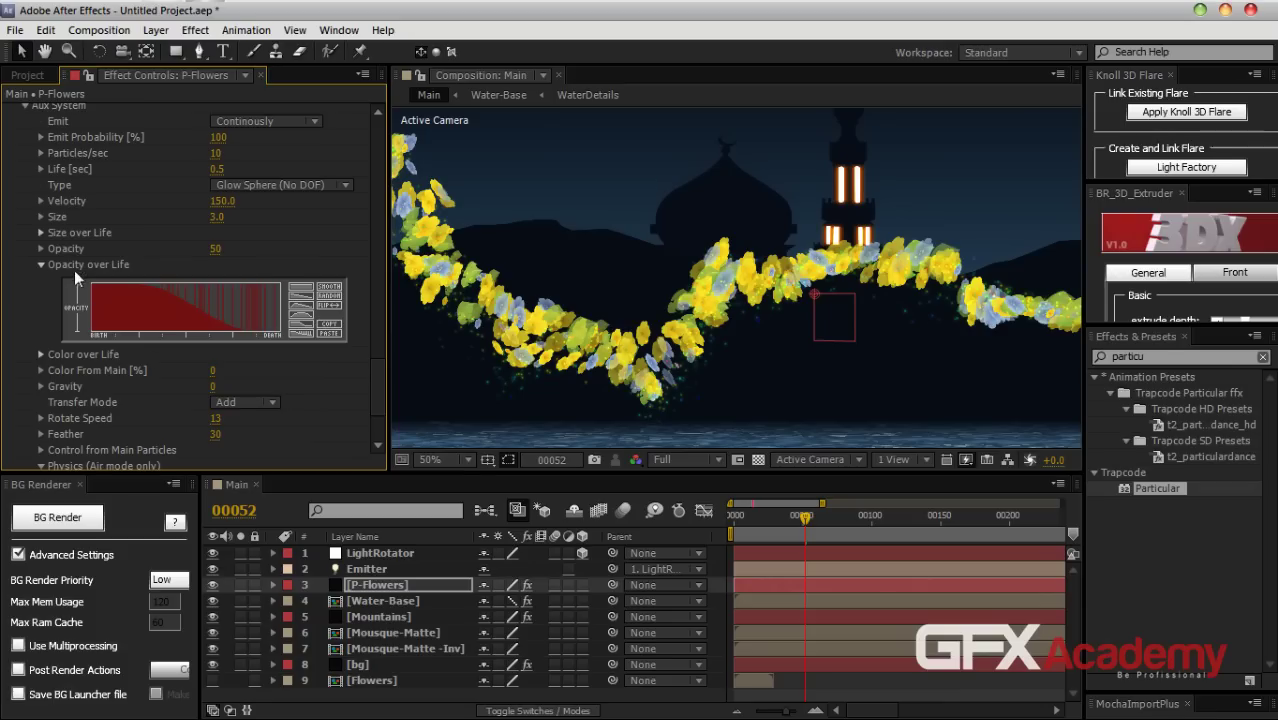
# Set the Aux System's Randomness to Life 49, Size 100 and Opacity 68
pyautogui.moveTo(222, 203)
pyautogui.mouseDown()
pyautogui.moveTo(130, 216)
pyautogui.moveTo(201, 216)
pyautogui.mouseUp()
pyautogui.scroll(-3, 342, 248)
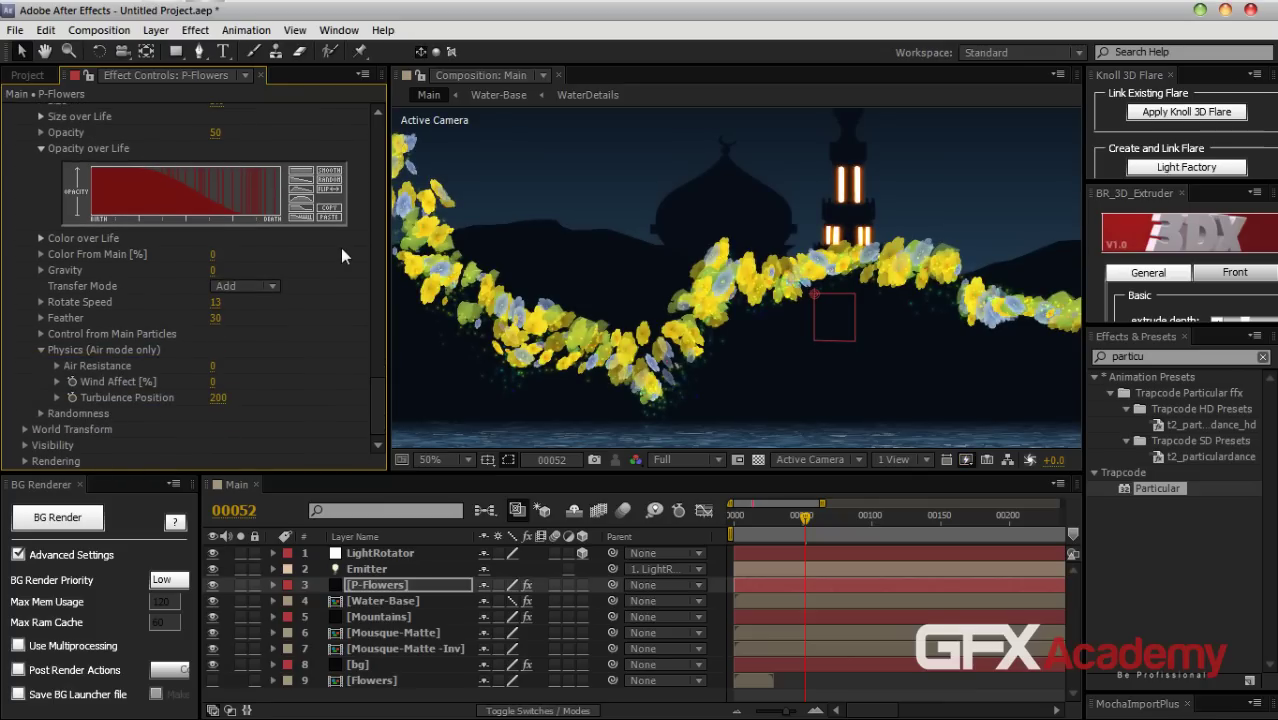
pyautogui.click(41, 412)
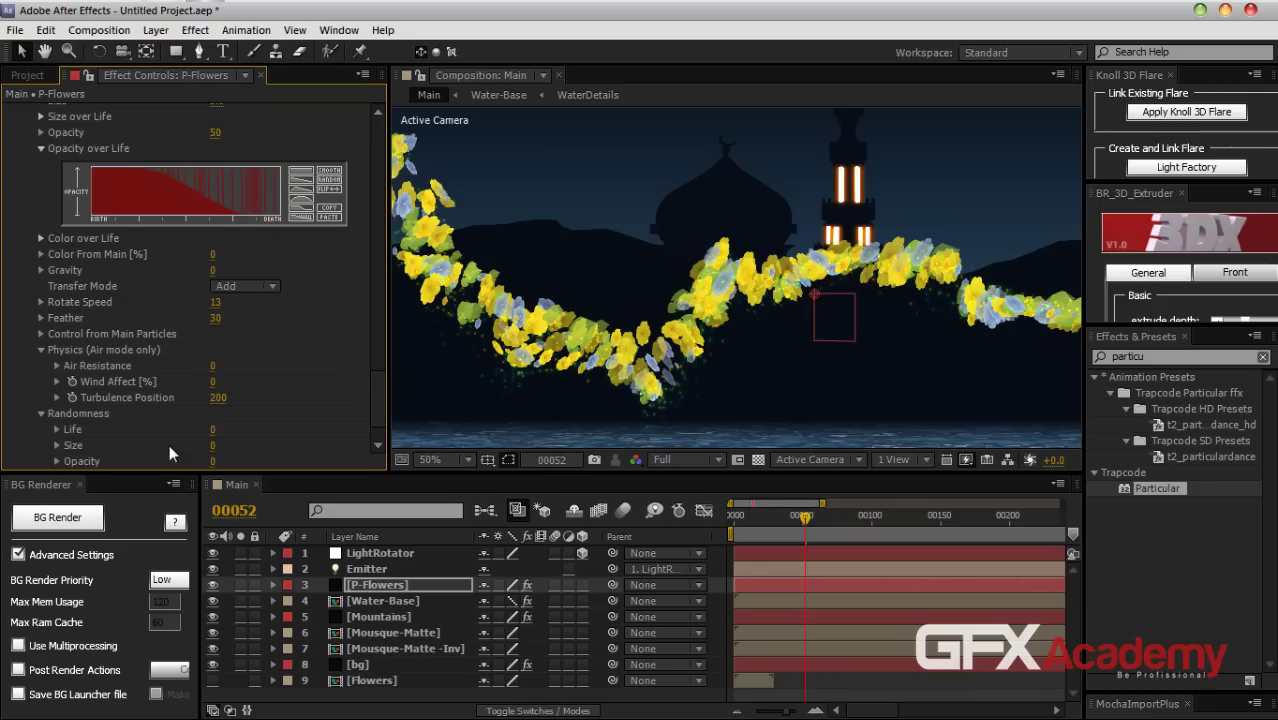
pyautogui.scroll(-2, 169, 444)
pyautogui.moveTo(212, 381); pyautogui.dragTo(313, 403)
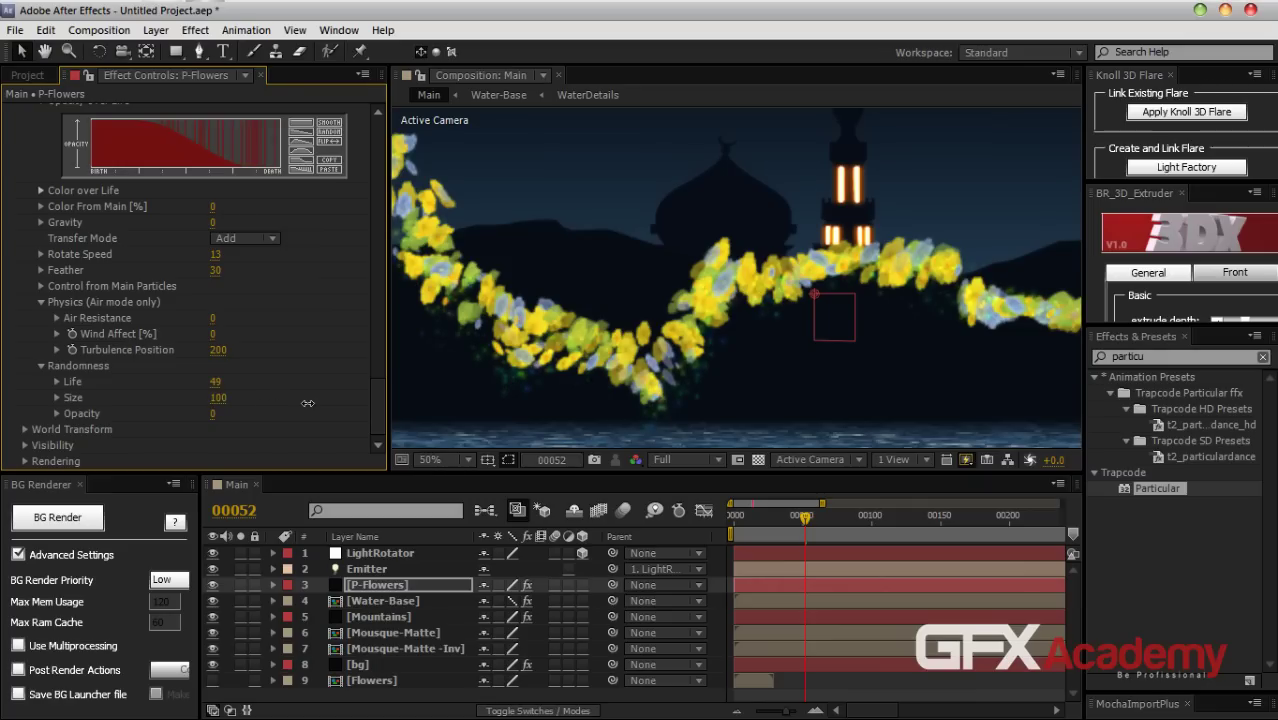
pyautogui.moveTo(211, 414); pyautogui.dragTo(280, 418)
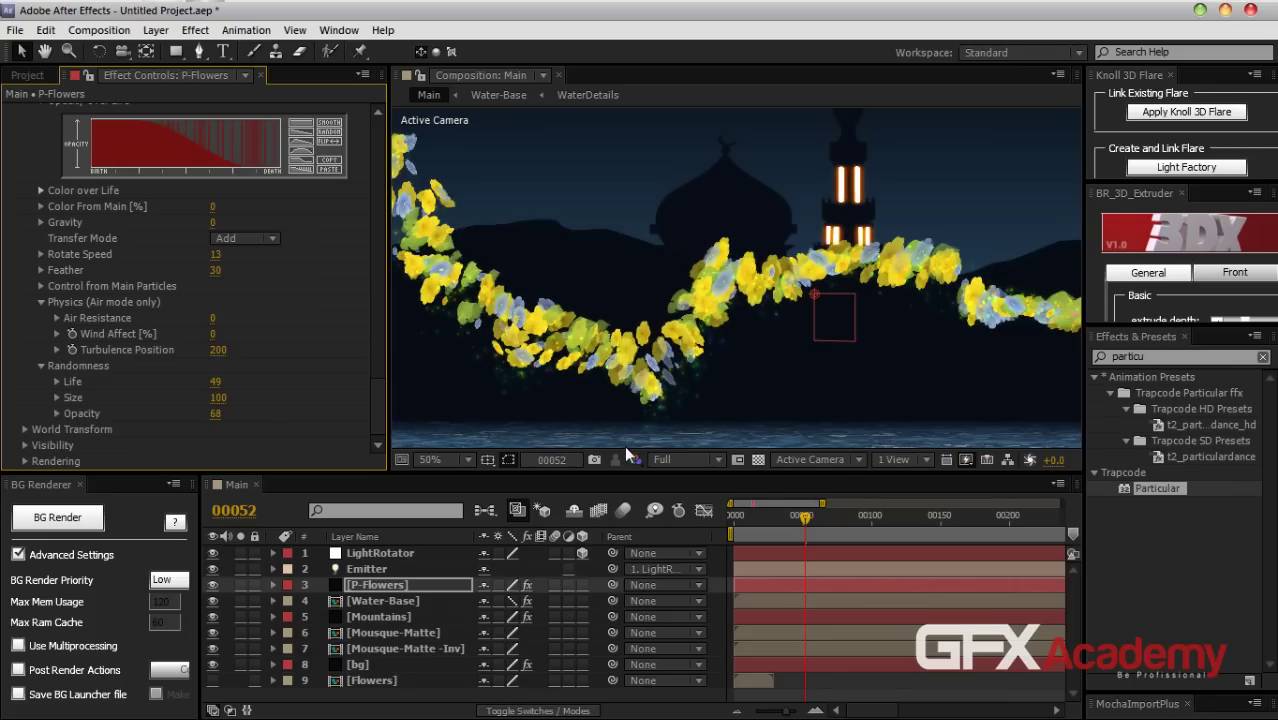
# Solo the P-Flowers layer and play a RAM preview of the flower trail in the maximized composition view
pyautogui.click(240, 584)
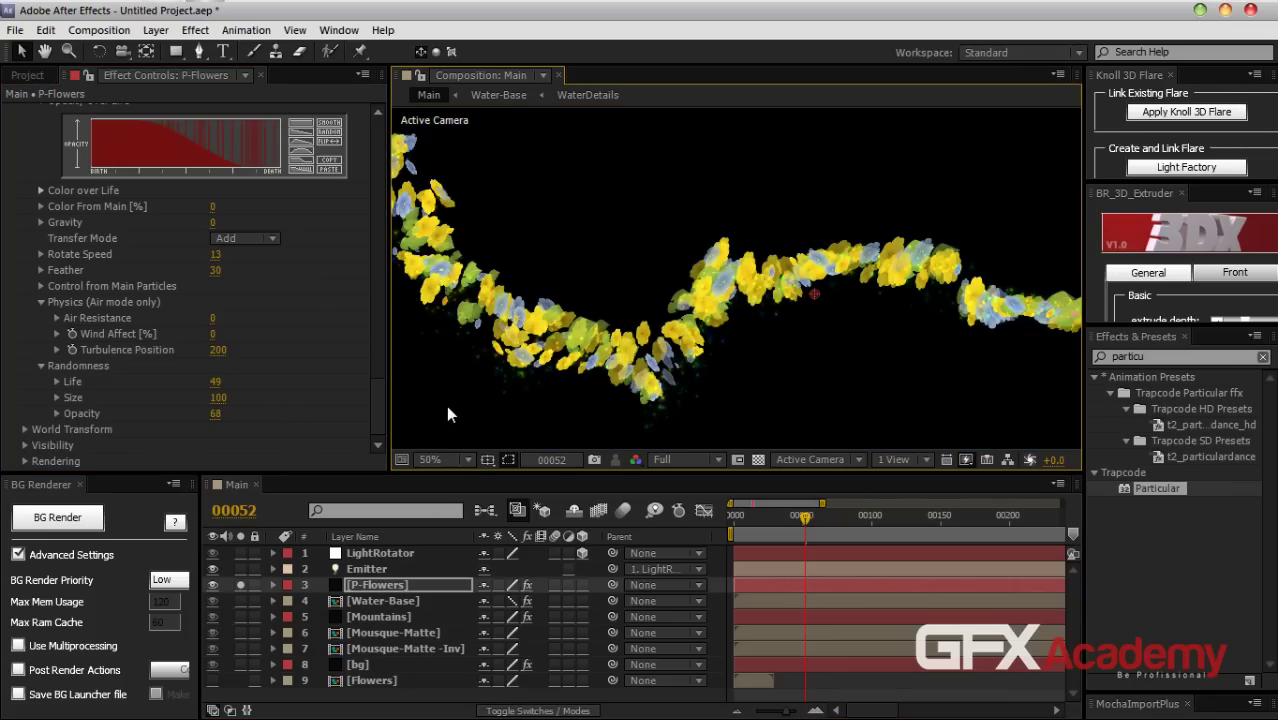
pyautogui.press('`')
pyautogui.press('KP_0')
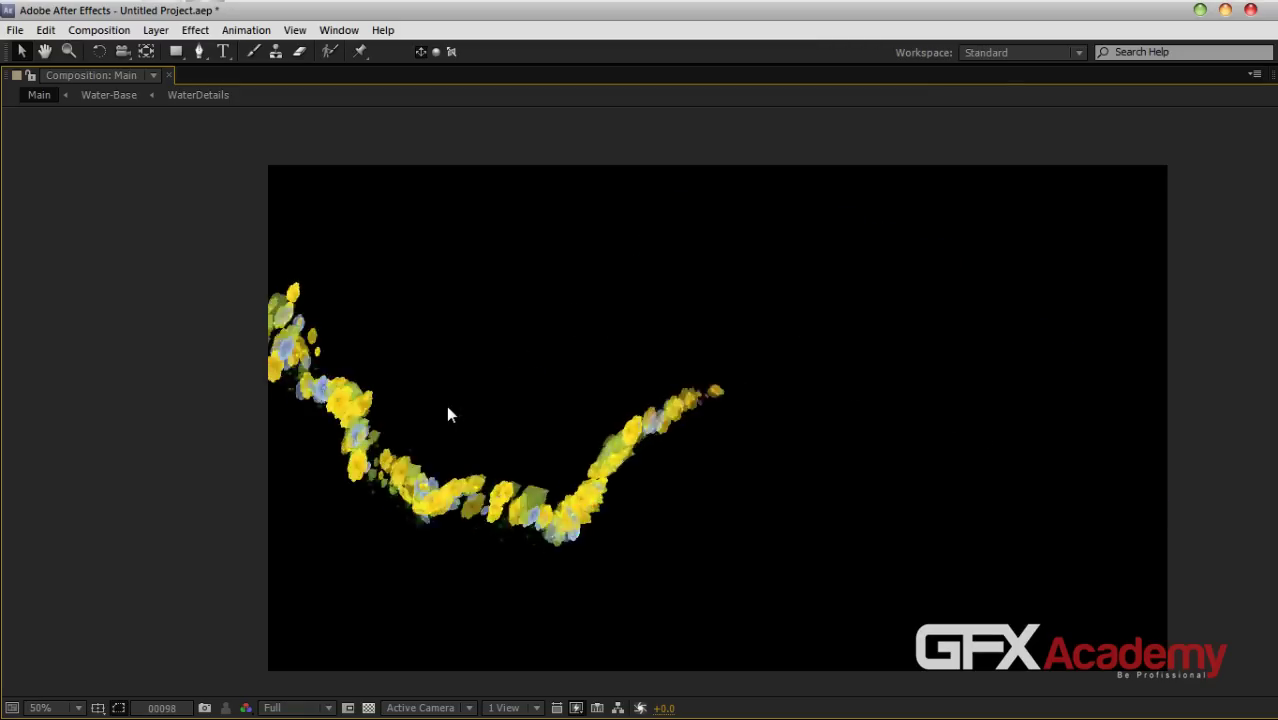
pyautogui.press('space')
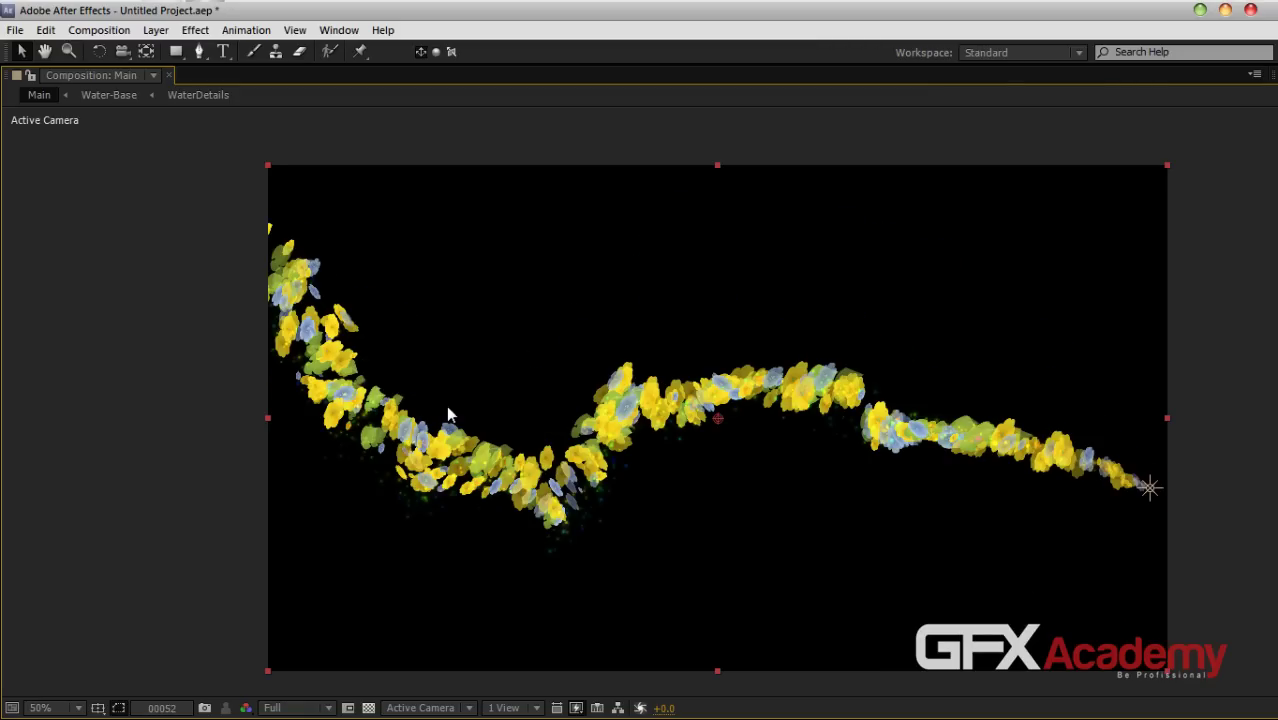
pyautogui.press('`')
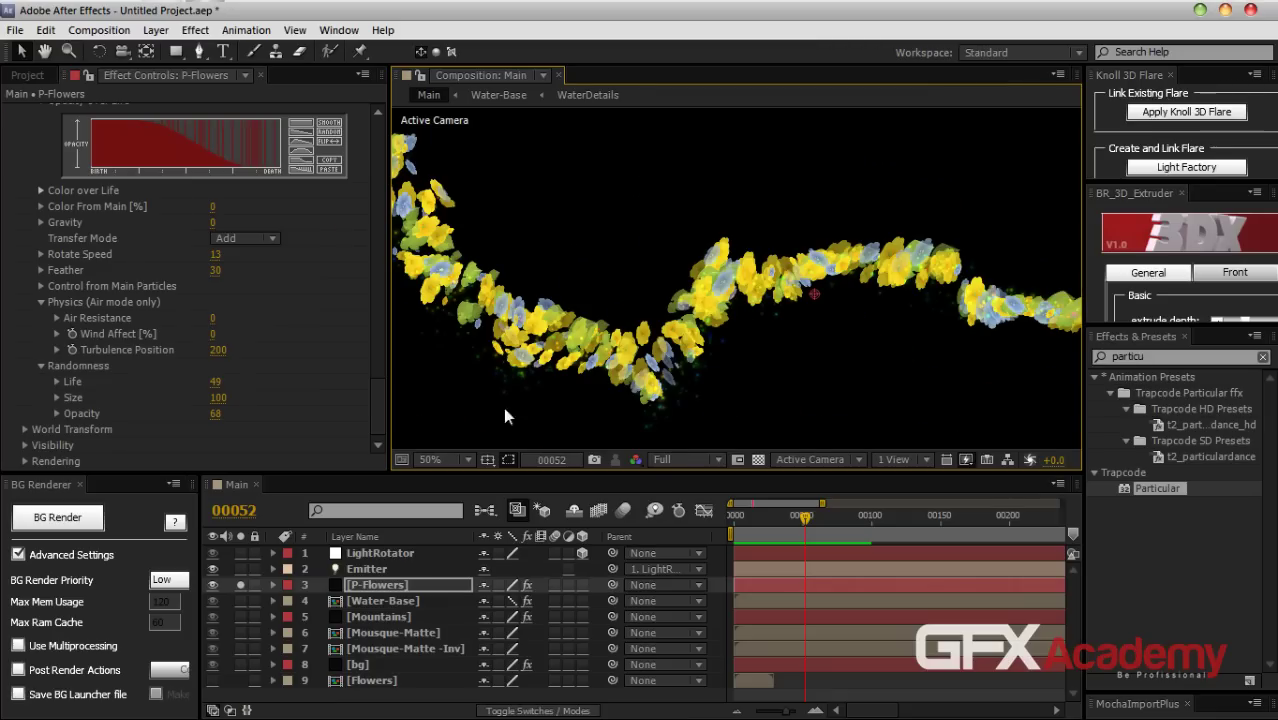
# Open the Flowers composition and reveal the Orientation keyframes of Flower01.ai, Flower02.ai and Leafe.ai
pyautogui.doubleClick(373, 681)
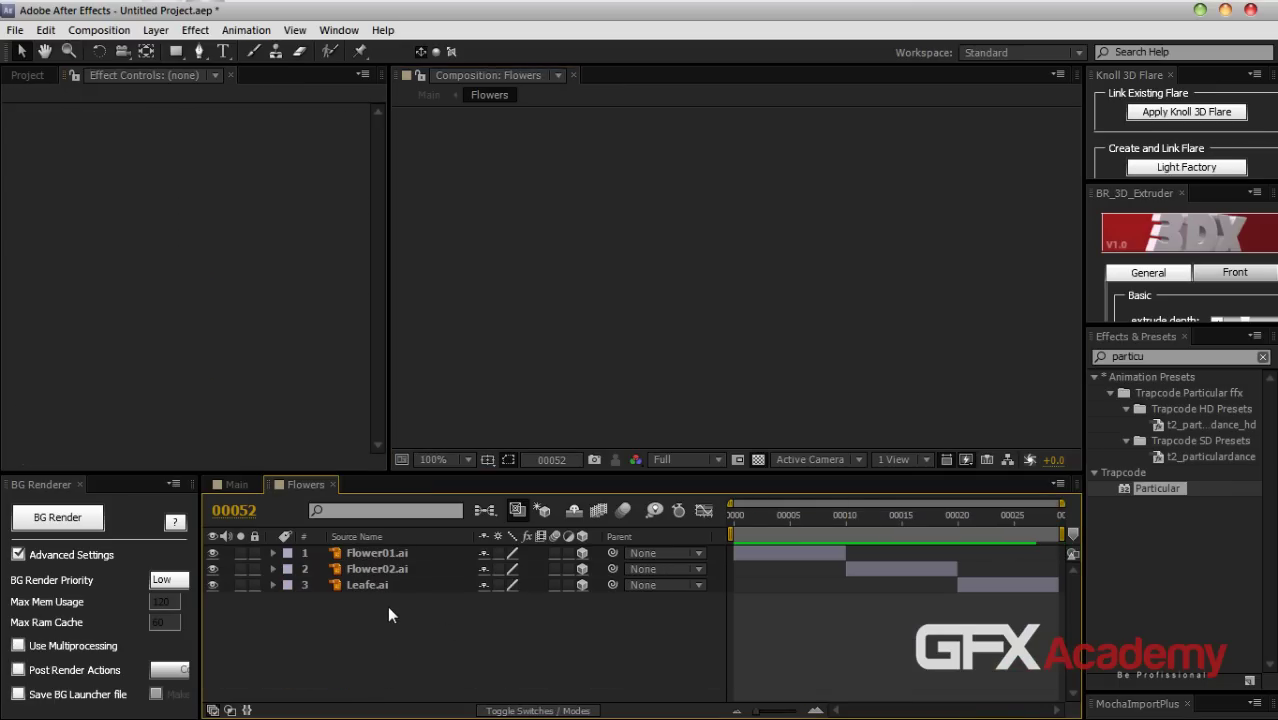
pyautogui.moveTo(417, 607); pyautogui.dragTo(379, 556)
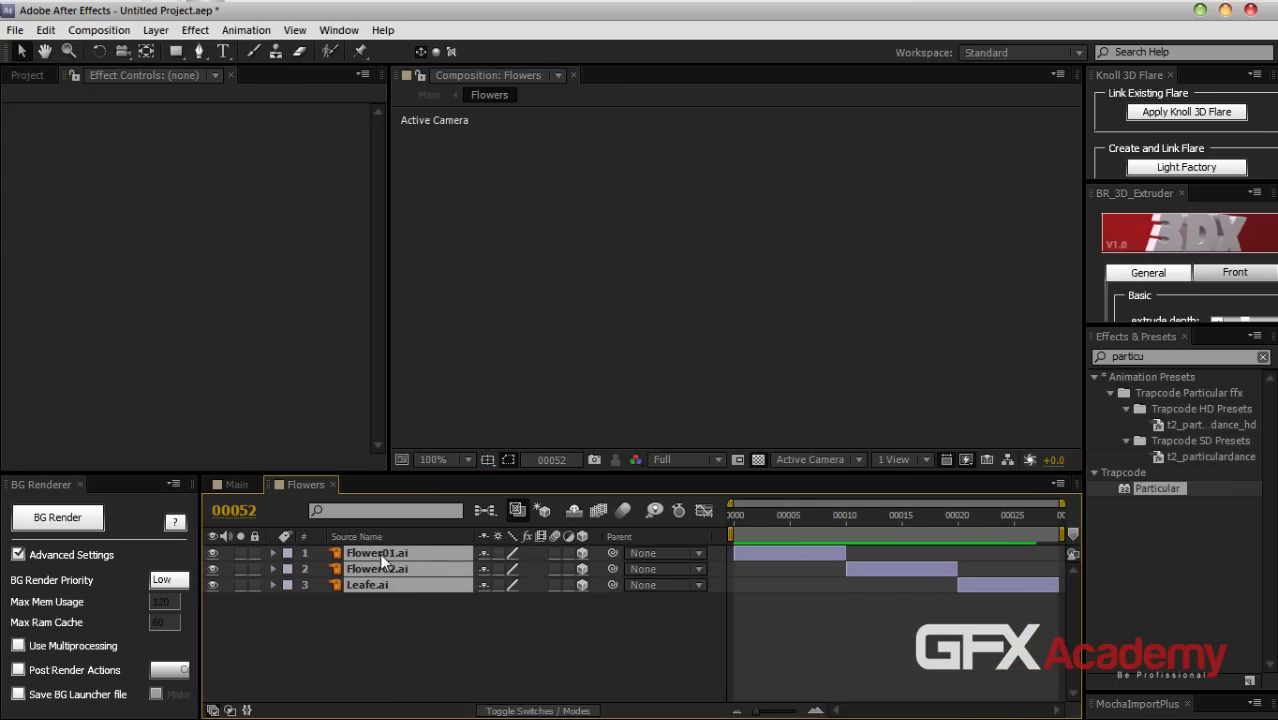
pyautogui.press('u')
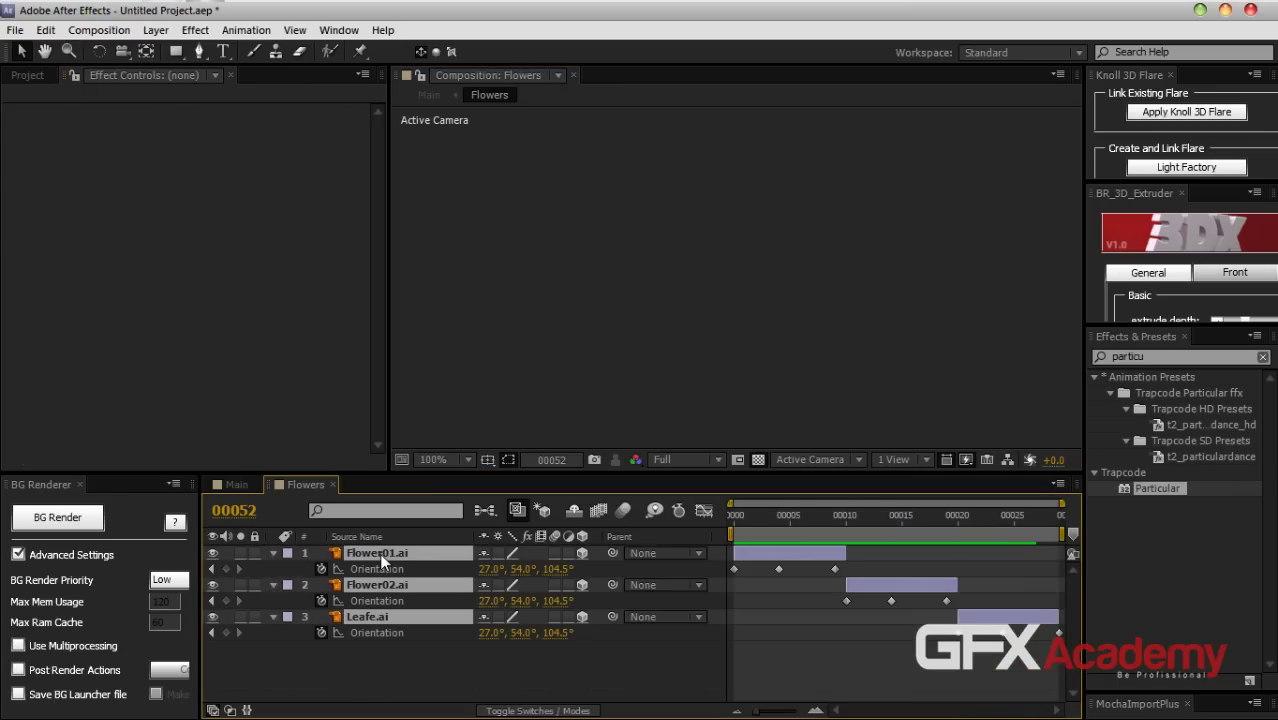
pyautogui.click(858, 562)
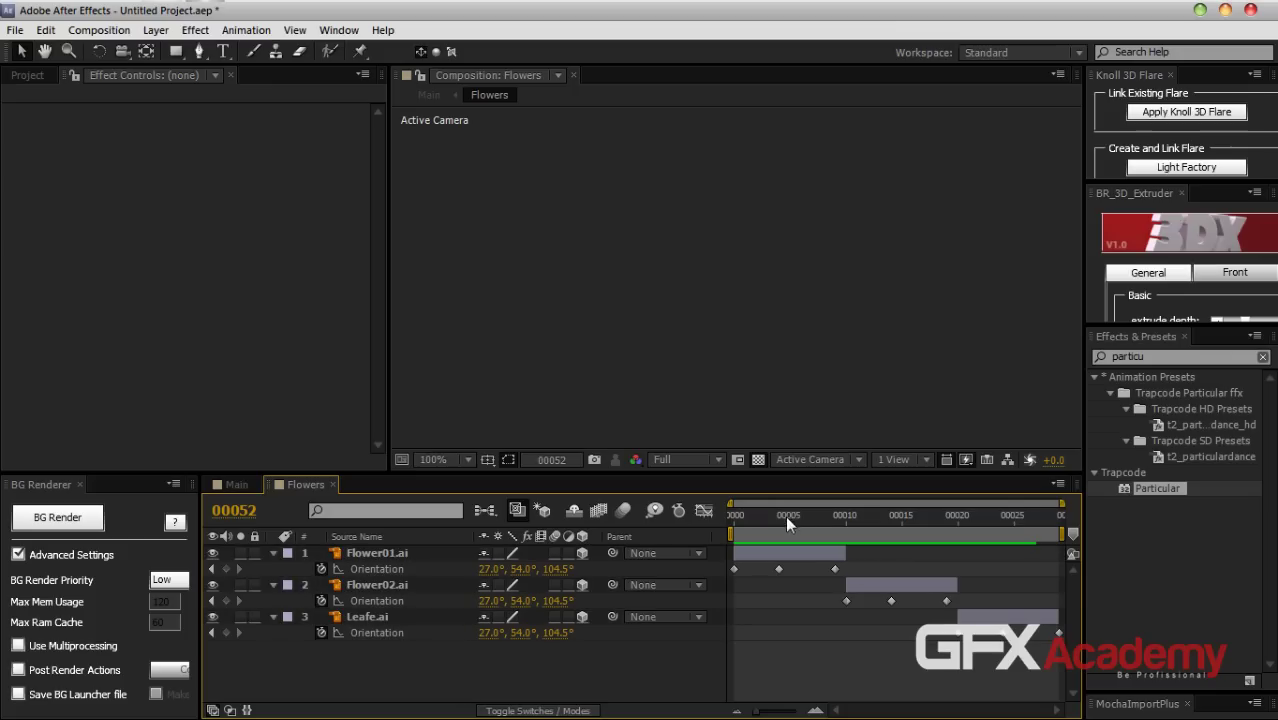
# Delete the Orientation keyframes of Flower01.ai, Flower02.ai and Leafe.ai from frame 0, and close the Flowers composition
pyautogui.moveTo(785, 515); pyautogui.dragTo(670, 517)
pyautogui.moveTo(852, 562); pyautogui.dragTo(727, 571)
pyautogui.press('Delete')
pyautogui.moveTo(963, 595); pyautogui.dragTo(834, 604)
pyautogui.press('Delete')
pyautogui.moveTo(916, 627); pyautogui.dragTo(1068, 634)
pyautogui.press('Delete')
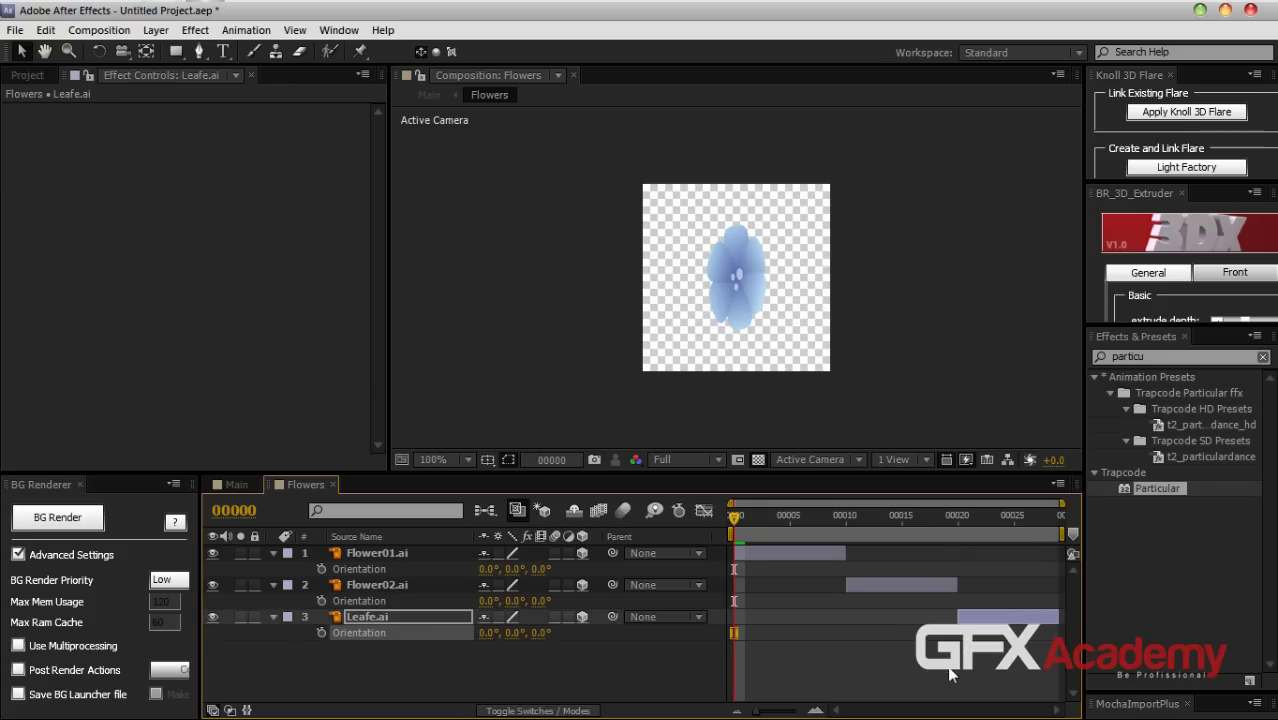
pyautogui.click(332, 484)
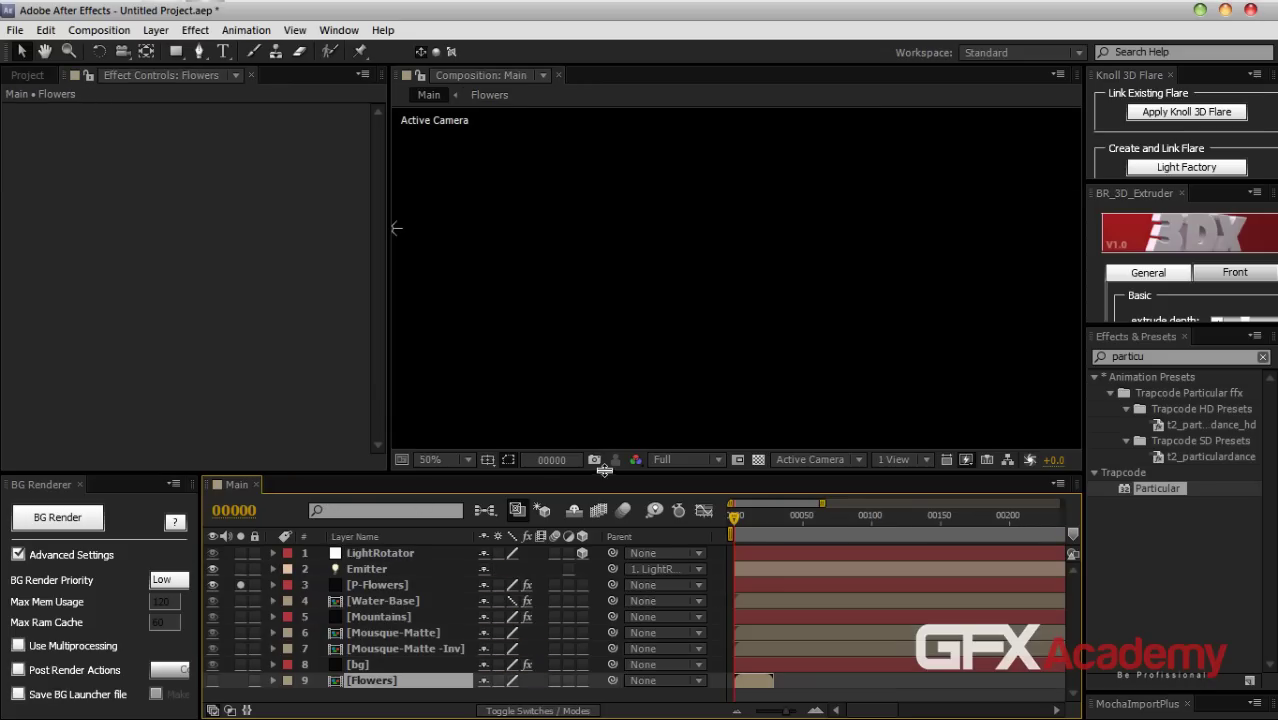
# Play a preview of the P-Flowers particle trail in the Main composition
pyautogui.click(670, 383)
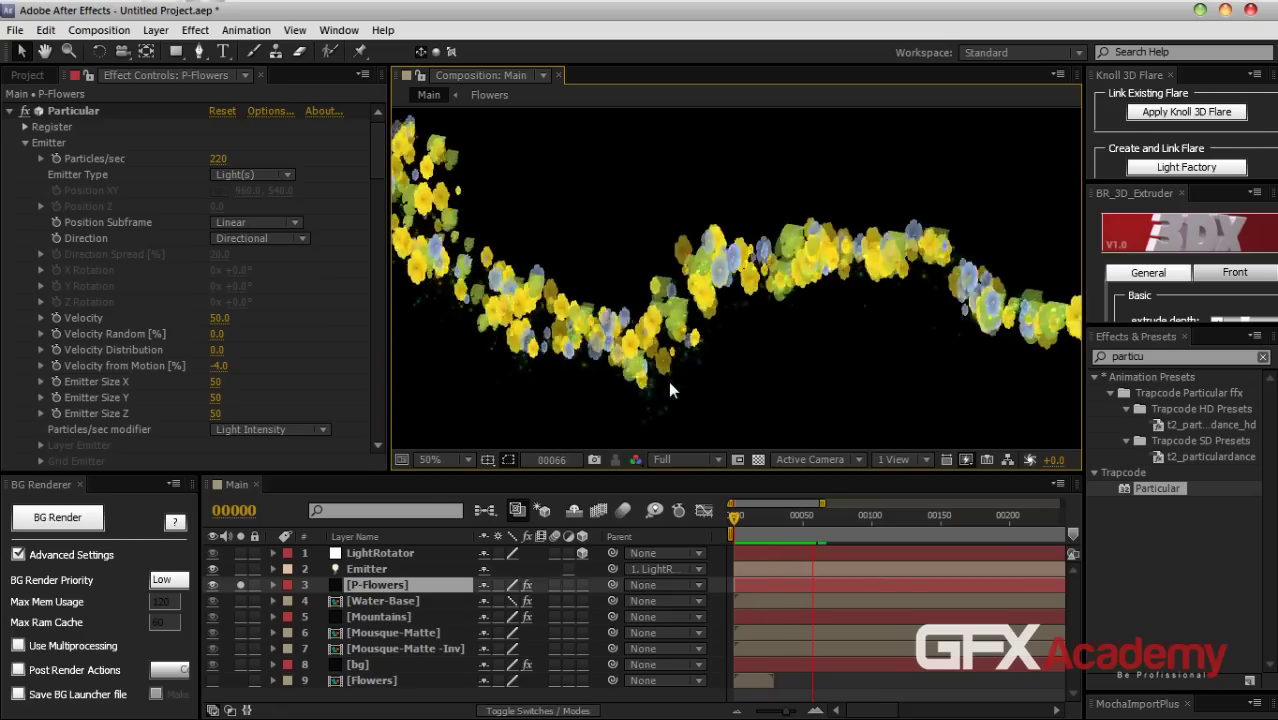
pyautogui.press('space')
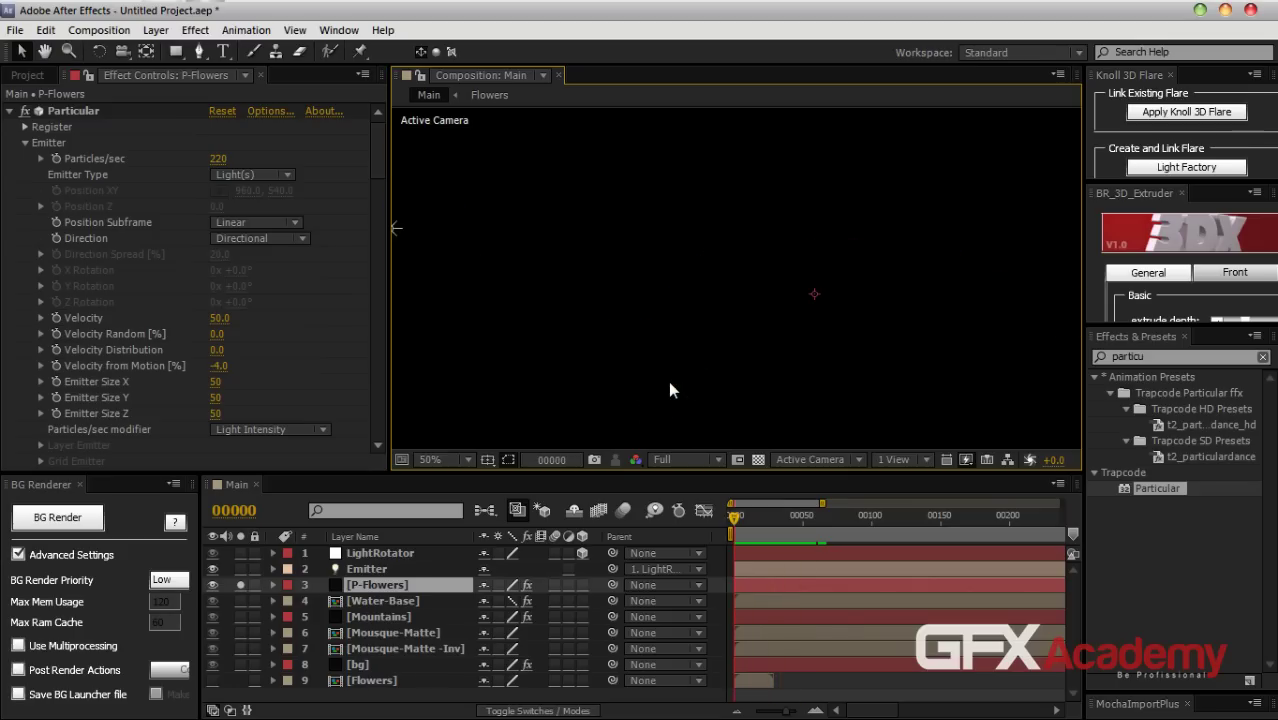
pyautogui.press('space')
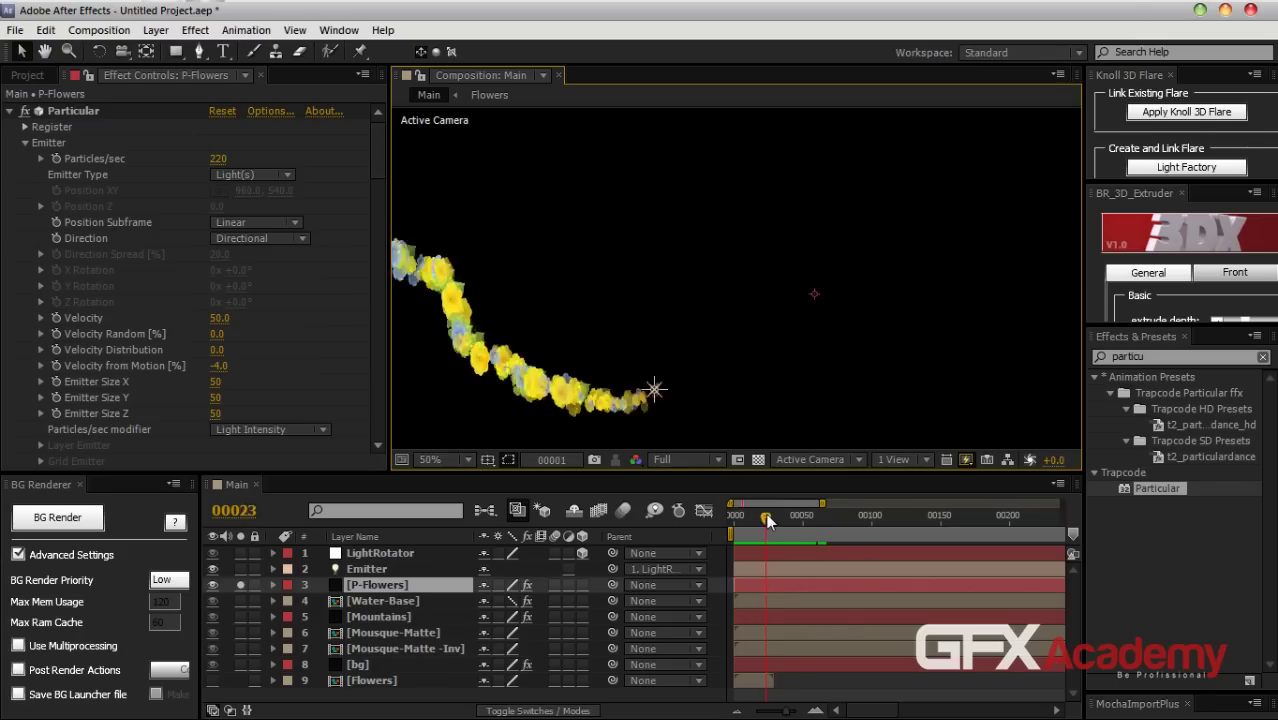
# Try the flower particles' Size Random at 0% and preview the trail from the first frame
pyautogui.moveTo(377, 150); pyautogui.dragTo(373, 244)
pyautogui.write('0')
pyautogui.press('Return')
pyautogui.click(735, 517)
pyautogui.press('KP_0')
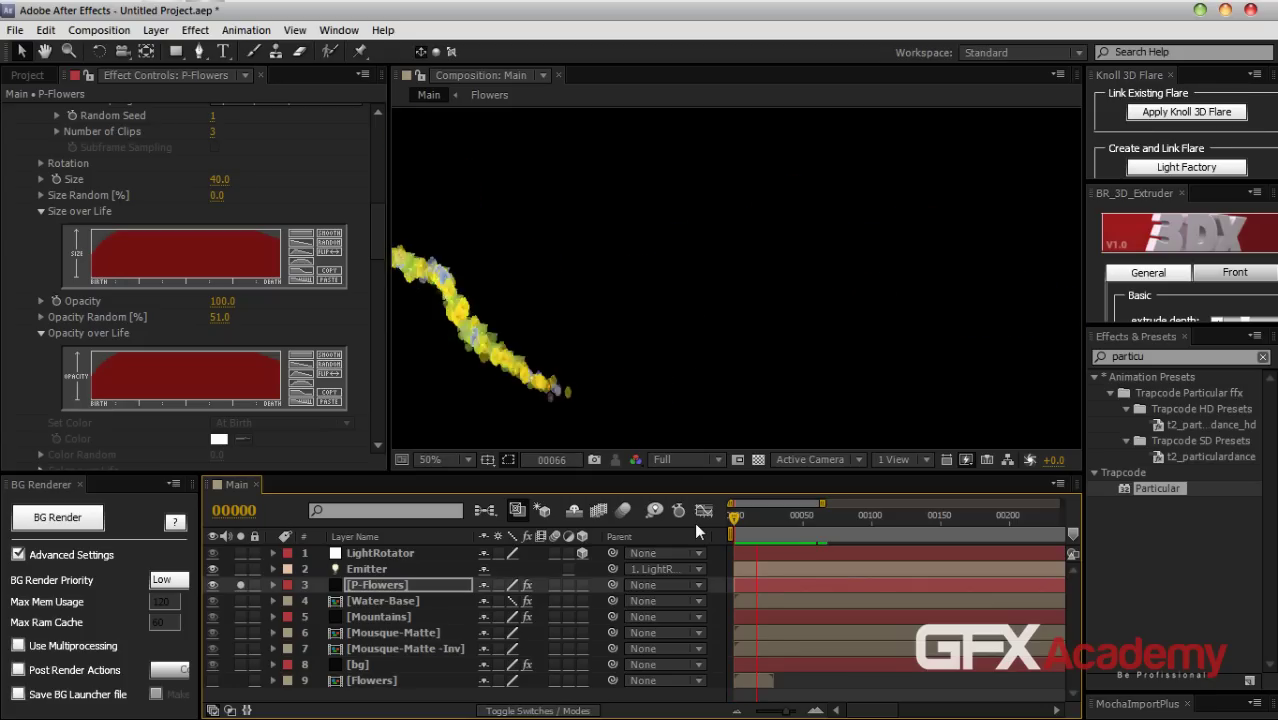
pyautogui.press('space')
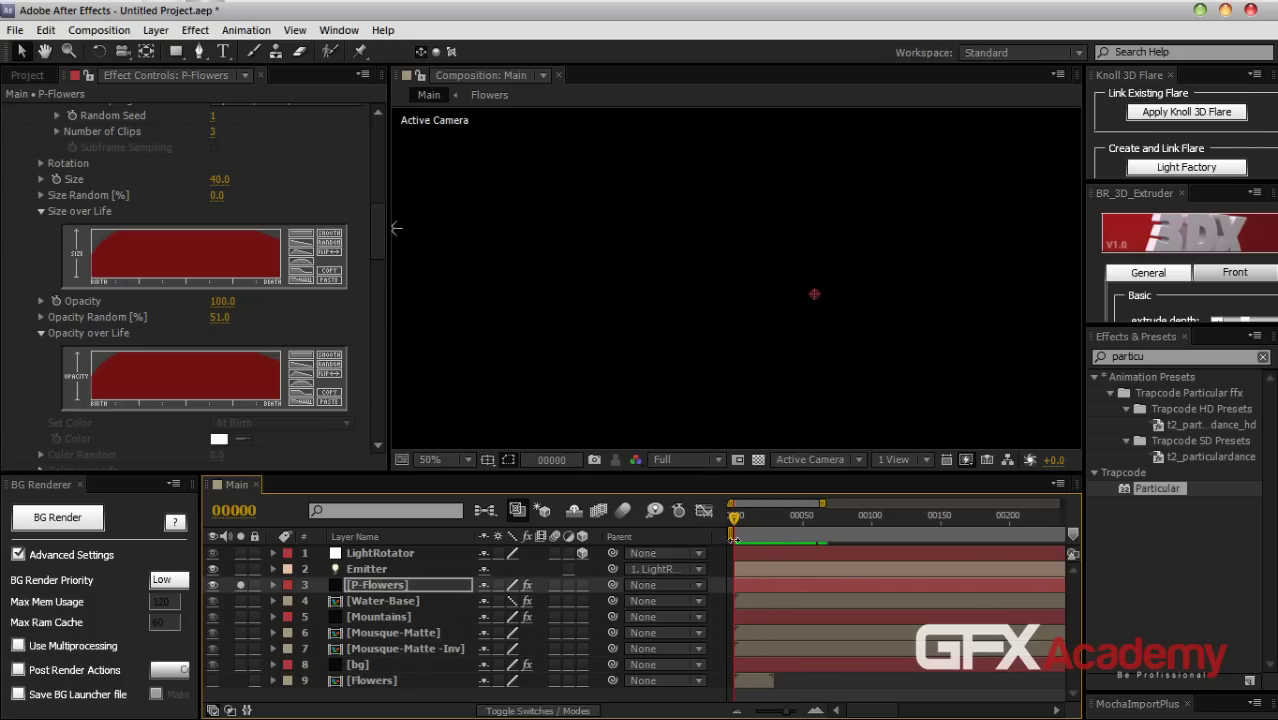
# Set the flower particles' Size Random to 81% and the sprite texture's Time Sampling to Split Clip - Stretch
pyautogui.moveTo(742, 515); pyautogui.dragTo(795, 515)
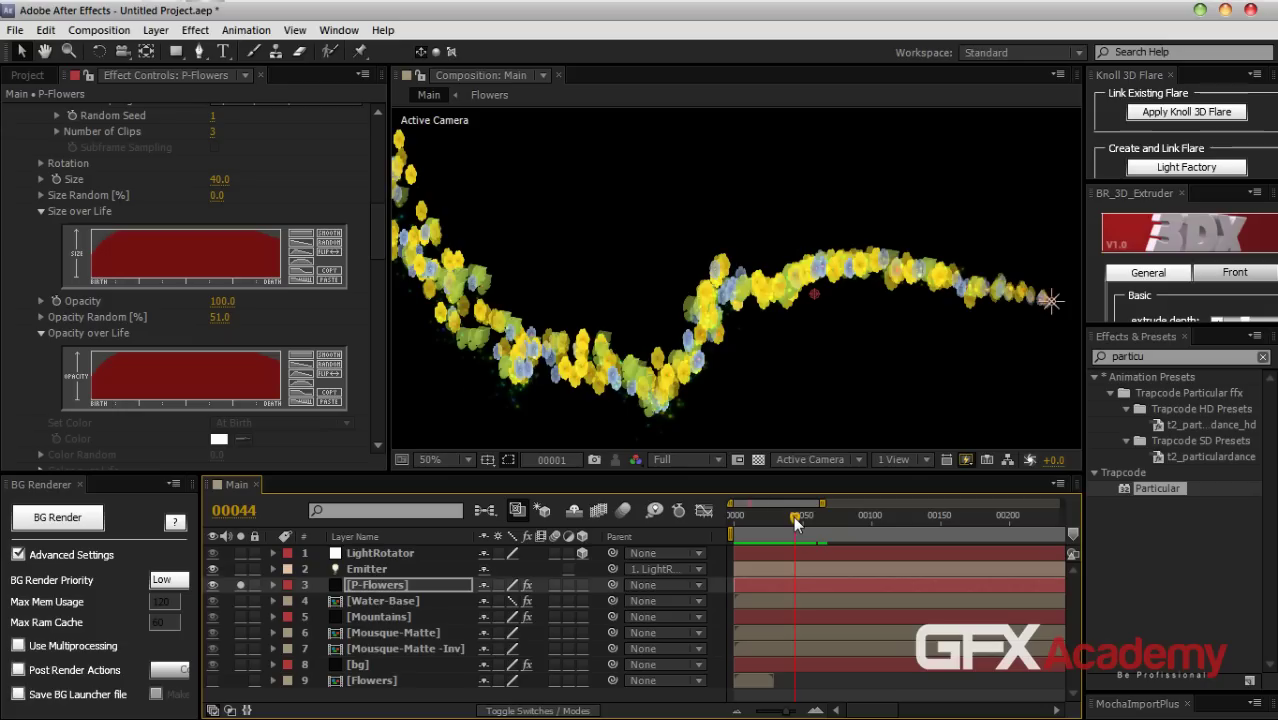
pyautogui.moveTo(217, 195); pyautogui.dragTo(299, 199)
pyautogui.scroll(5, 375, 213)
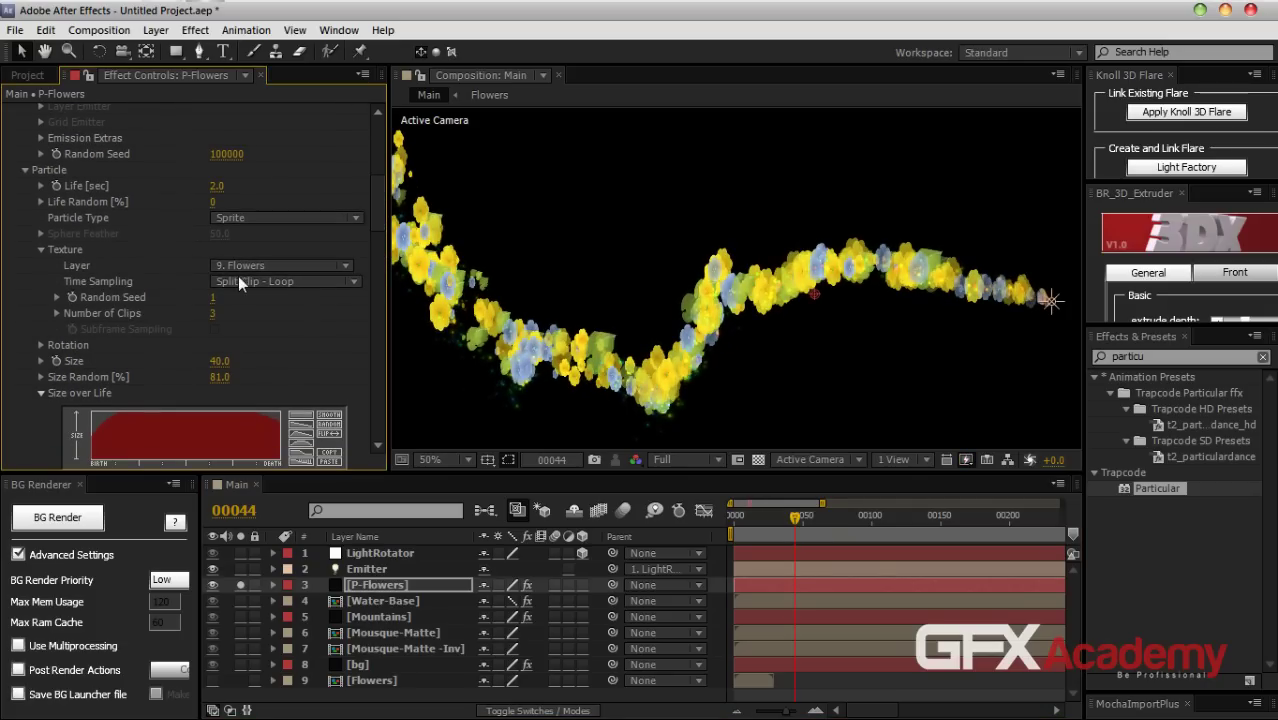
pyautogui.click(254, 283)
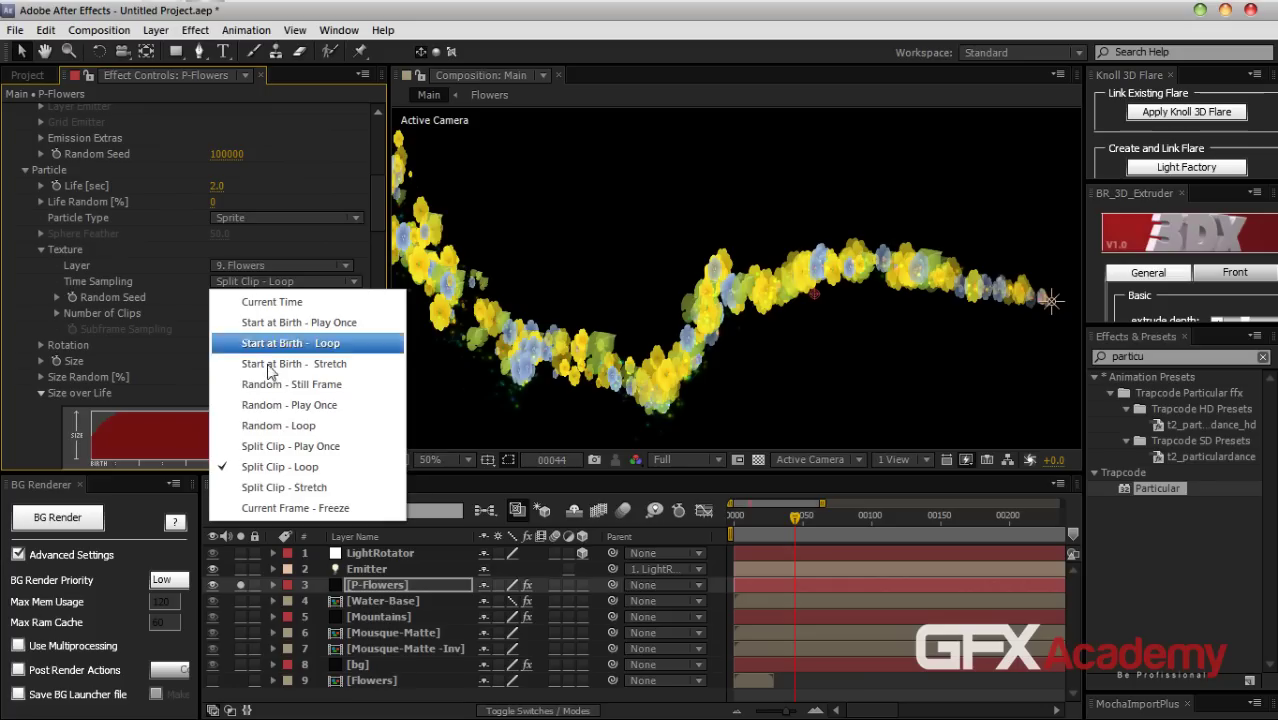
pyautogui.click(270, 487)
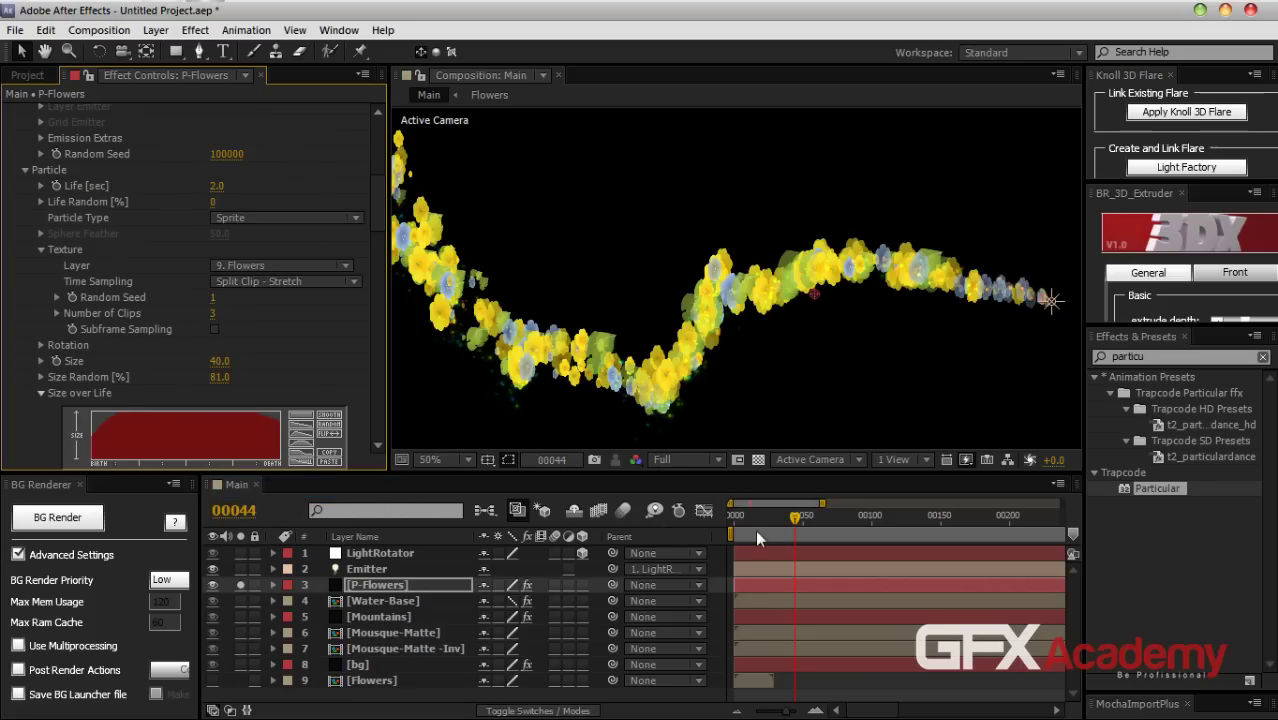
# Preview the flower trail from the first frame and turn on Subframe Sampling for the sprite texture
pyautogui.moveTo(751, 518)
pyautogui.mouseDown()
pyautogui.moveTo(735, 518)
pyautogui.moveTo(782, 518)
pyautogui.moveTo(736, 517)
pyautogui.mouseUp()
pyautogui.press('KP_0')
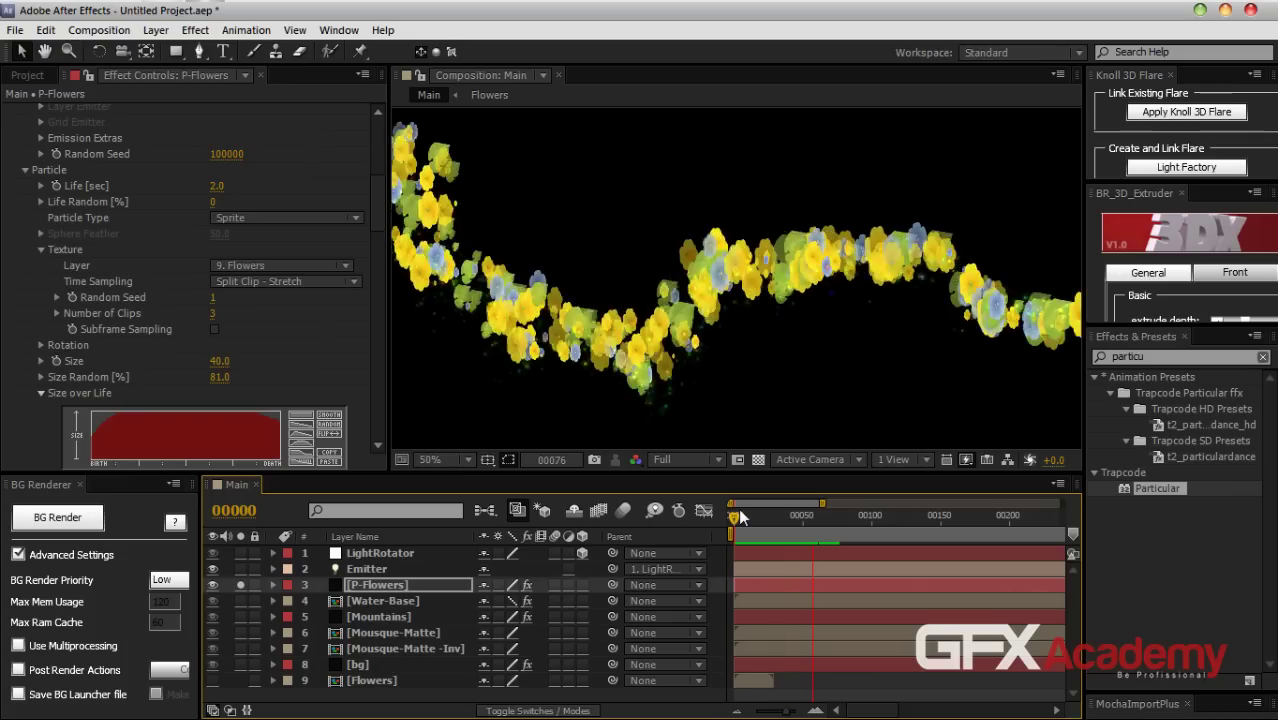
pyautogui.click(738, 508)
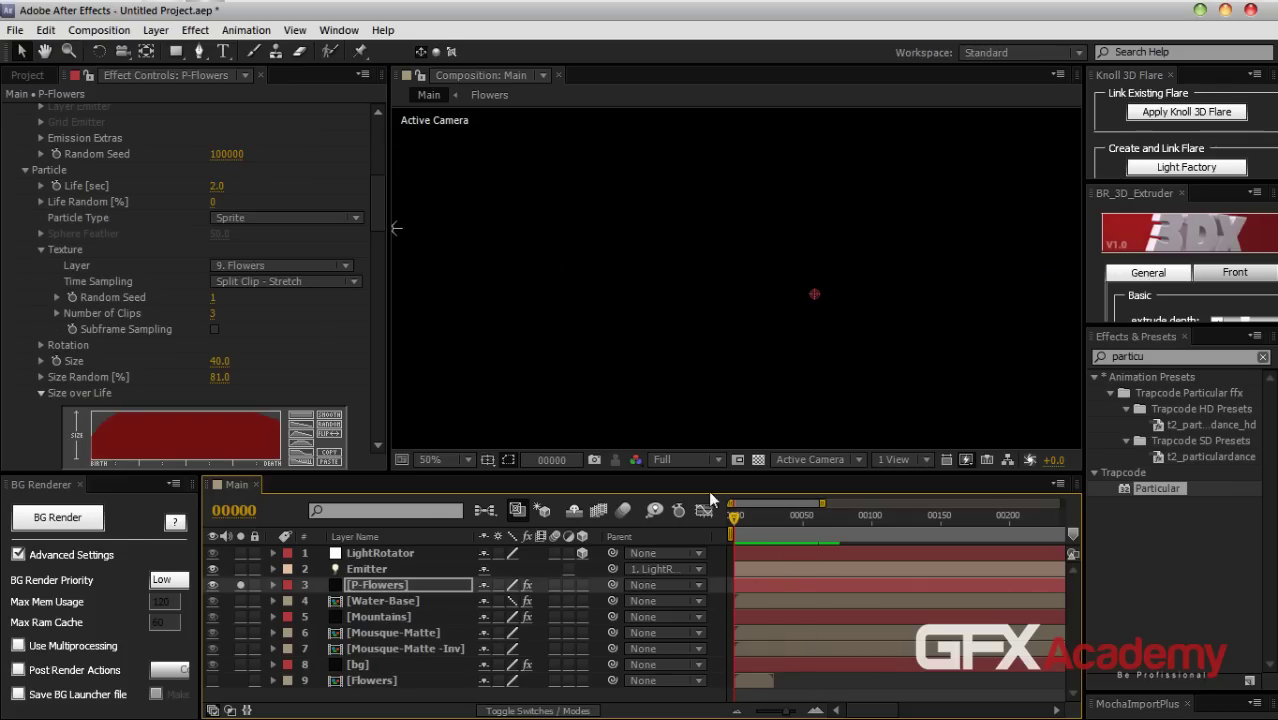
pyautogui.moveTo(735, 517); pyautogui.dragTo(792, 518)
pyautogui.click(213, 329)
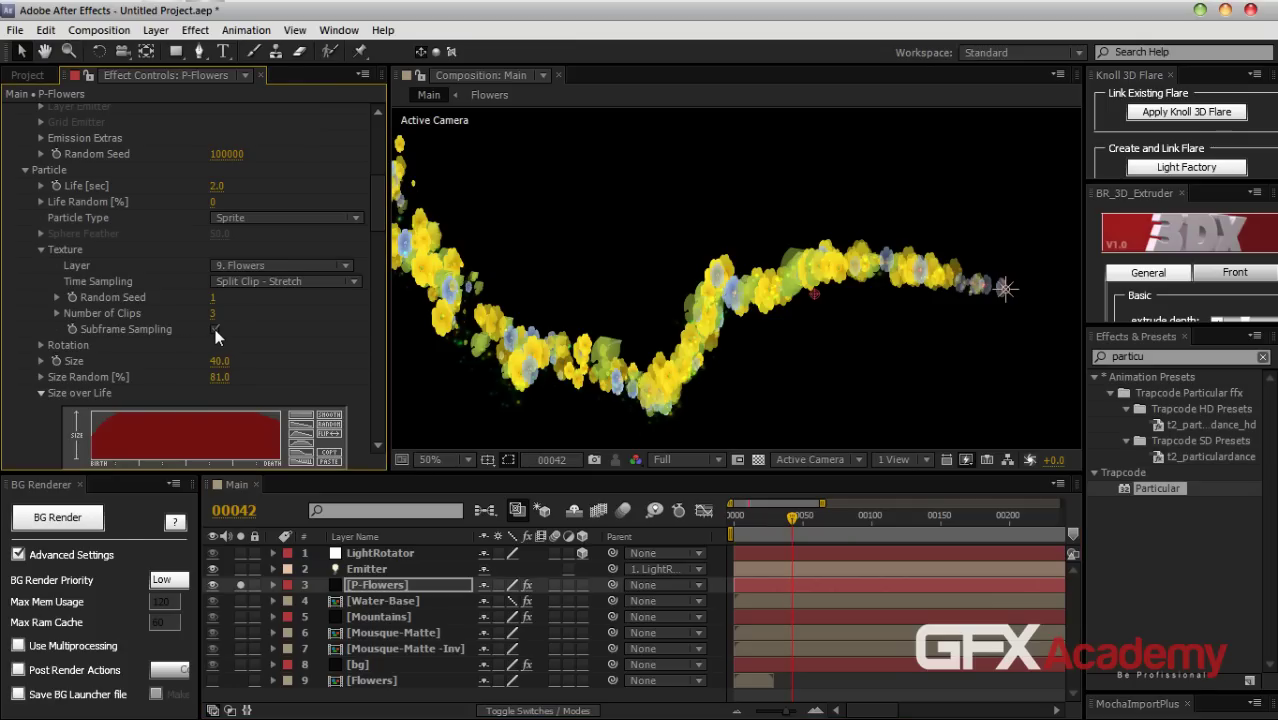
# Try Particular's rendering Motion Blur set to On with the Subframe Sample type, and preview the trail
pyautogui.scroll(-15, 278, 330)
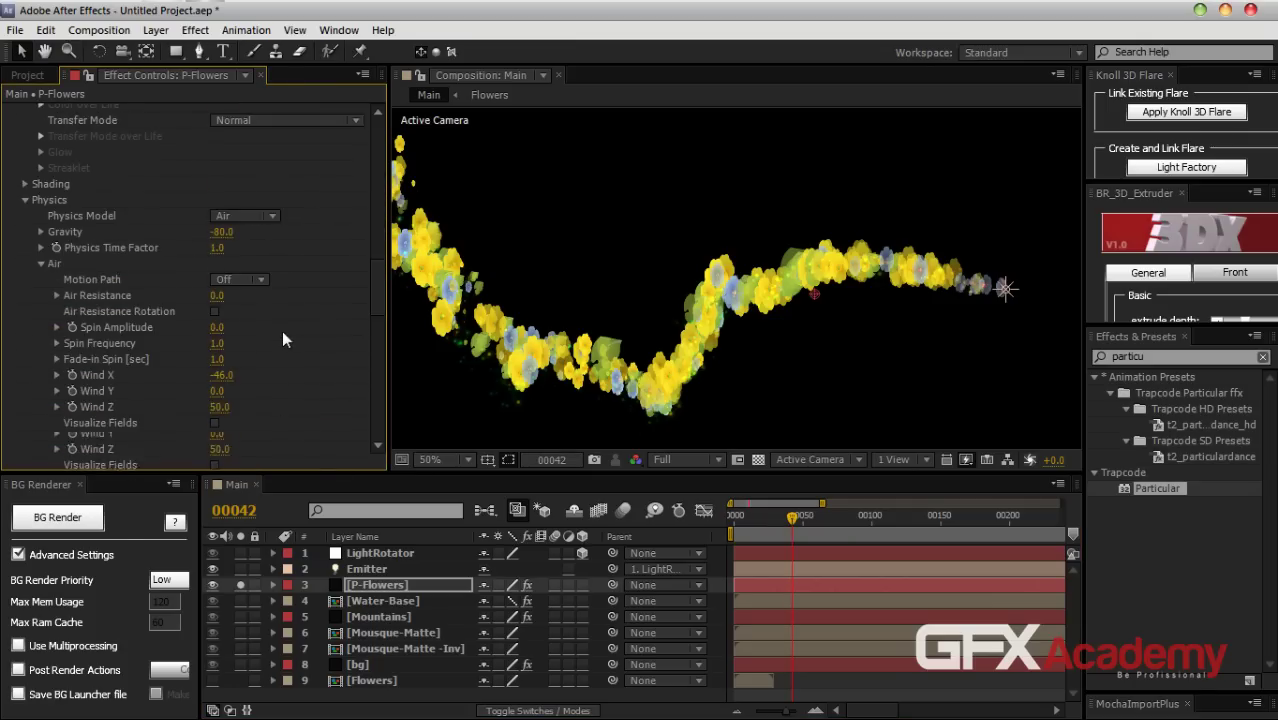
pyautogui.scroll(-8, 278, 340)
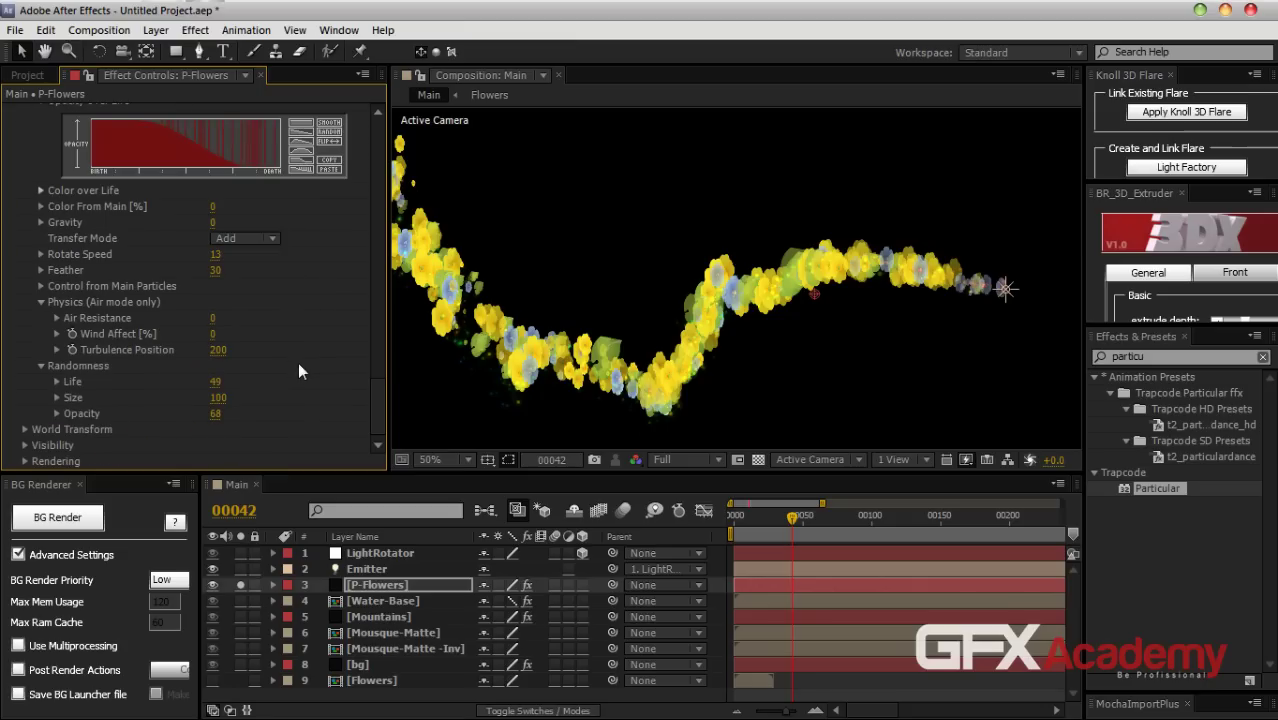
pyautogui.click(25, 461)
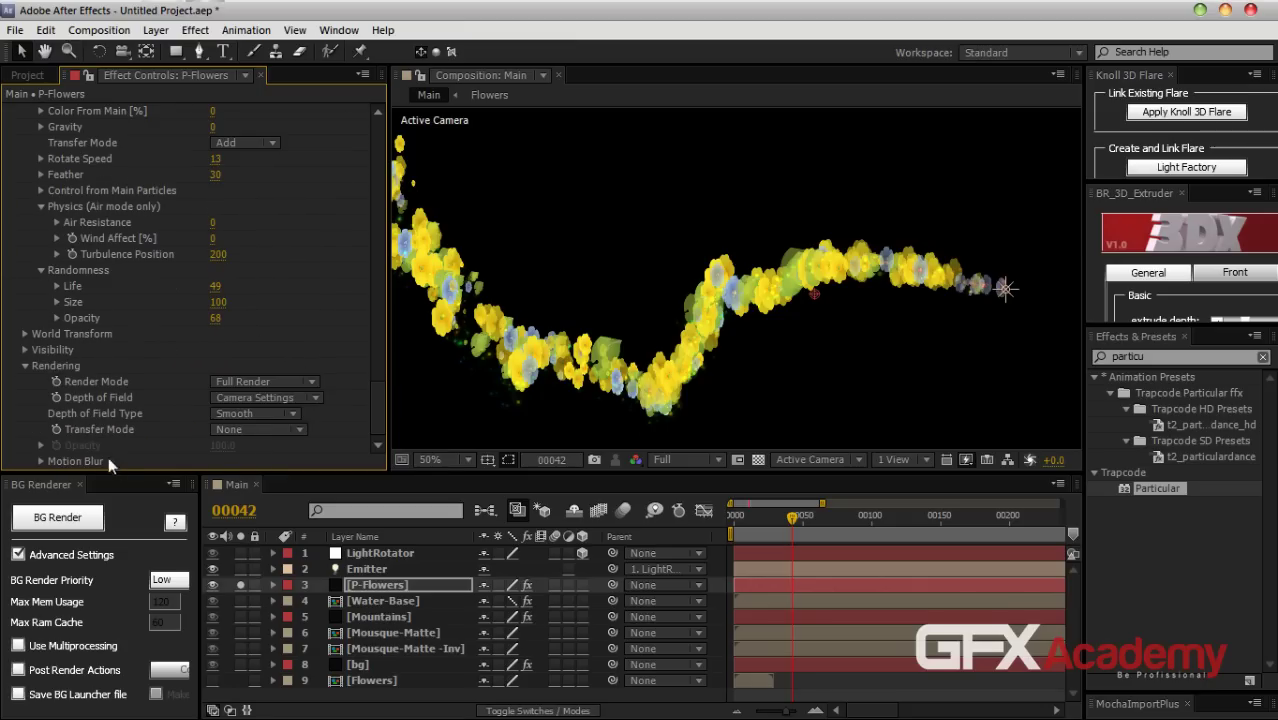
pyautogui.scroll(-5, 37, 462)
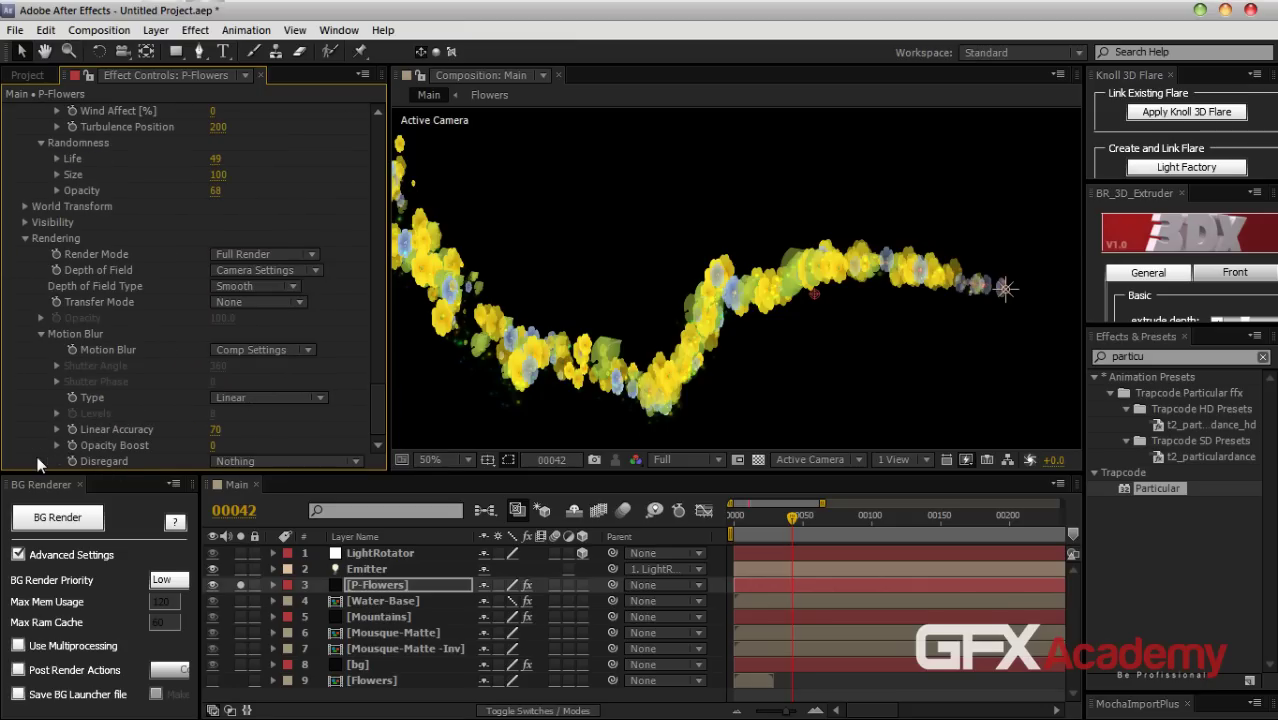
pyautogui.click(263, 358)
pyautogui.click(264, 410)
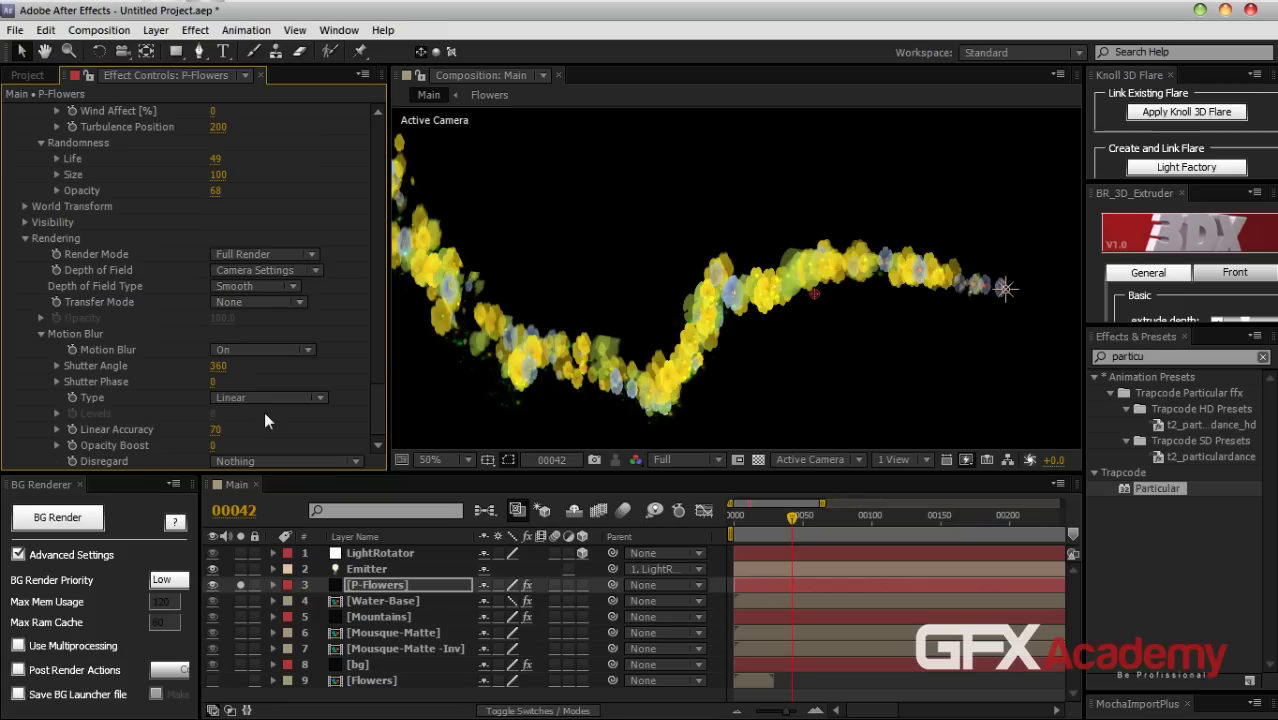
pyautogui.click(266, 398)
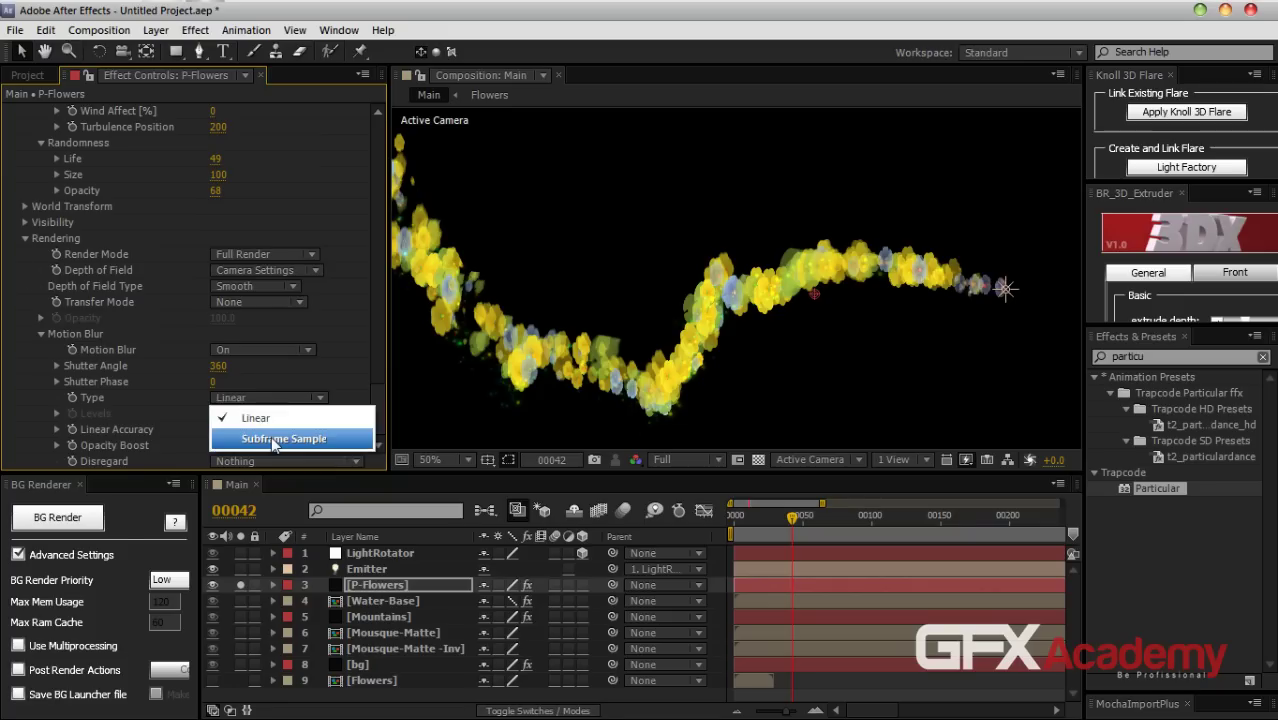
pyautogui.click(270, 434)
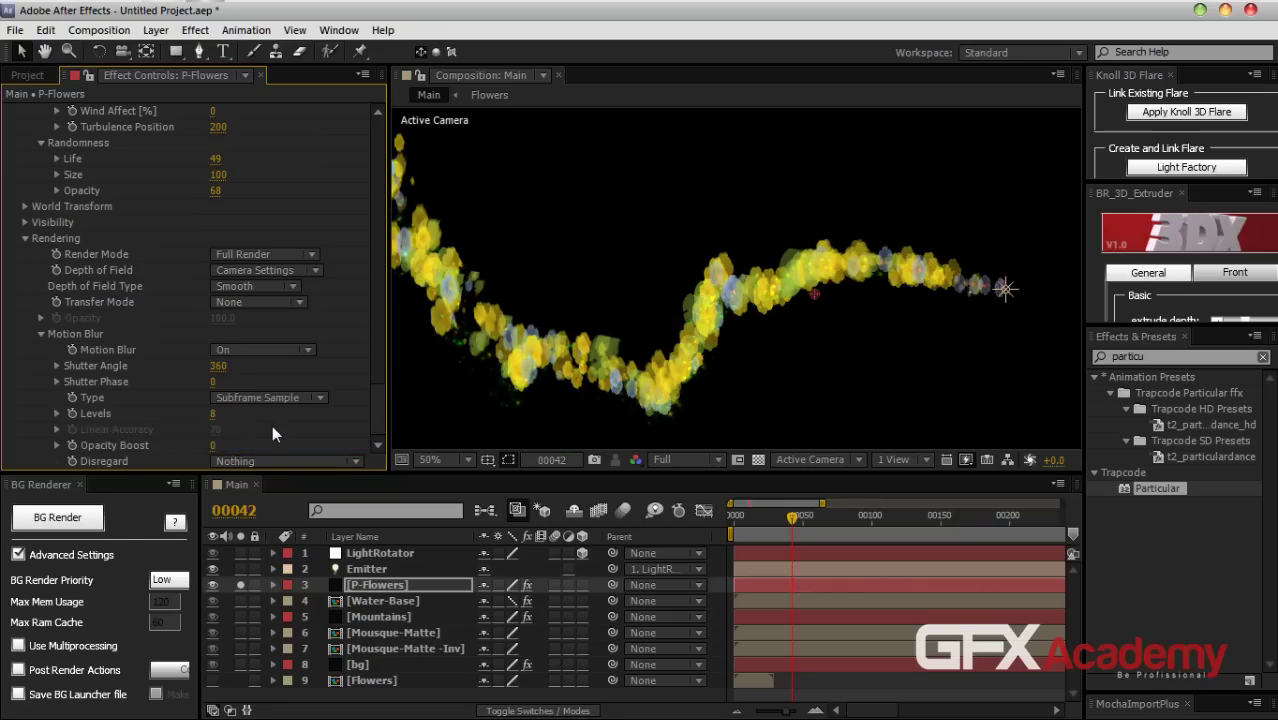
pyautogui.press('space')
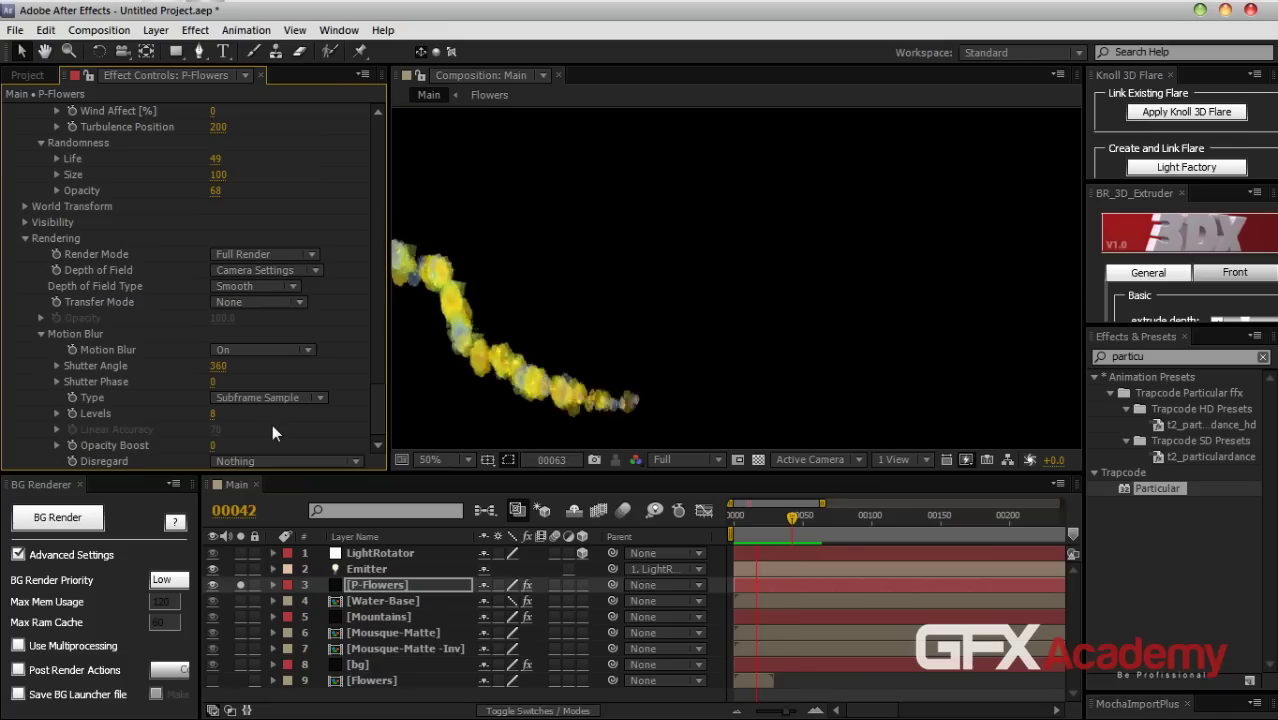
pyautogui.press('space')
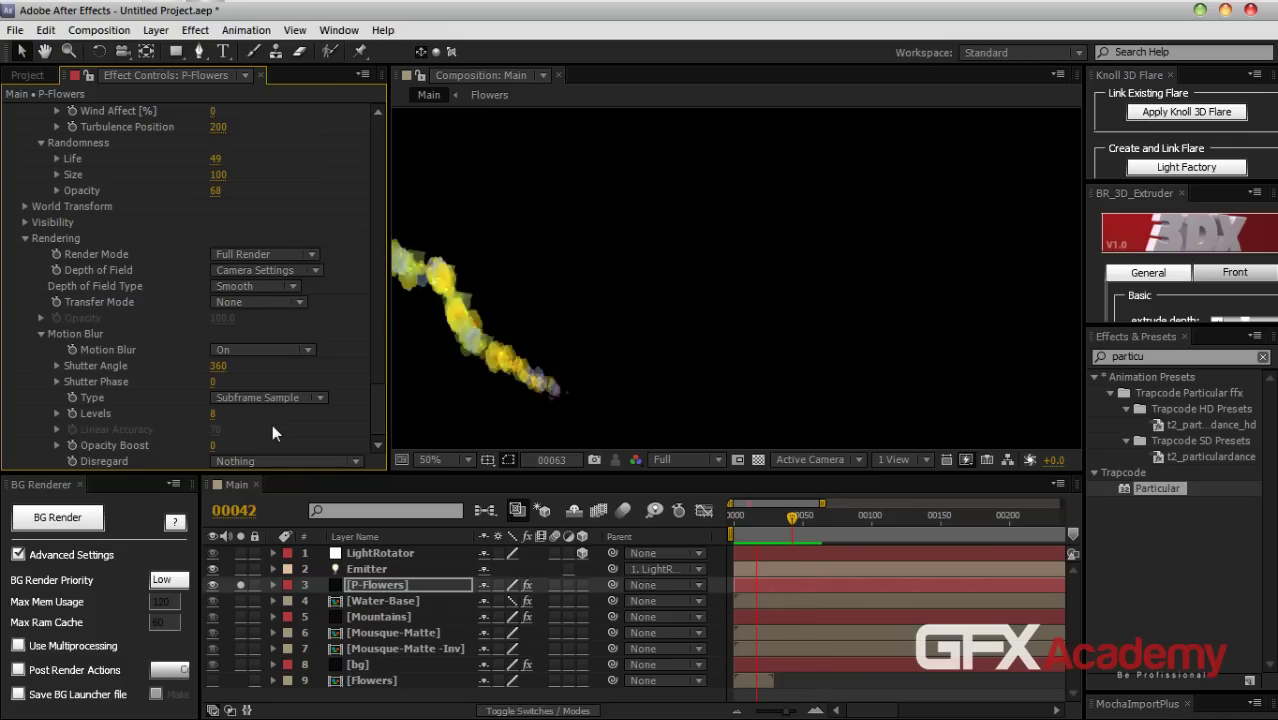
# Set Particular's Motion Blur to Off and inspect the flower trail up close
pyautogui.click(232, 350)
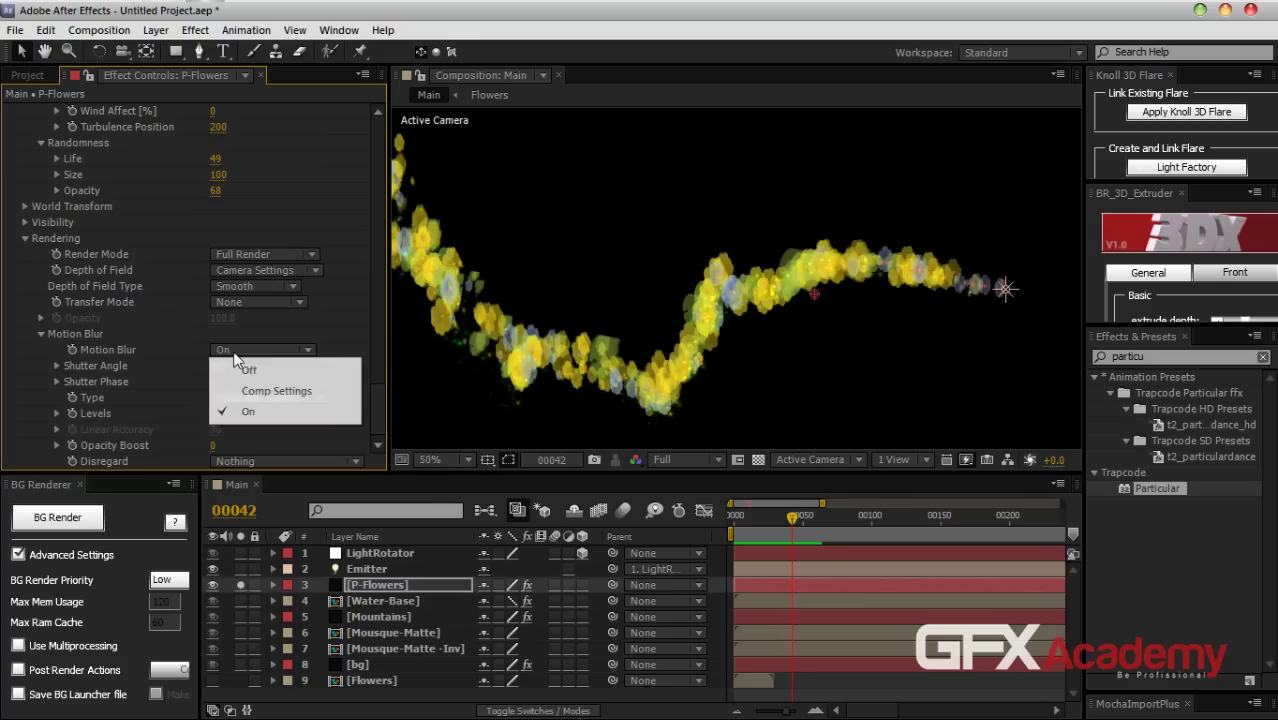
pyautogui.click(249, 368)
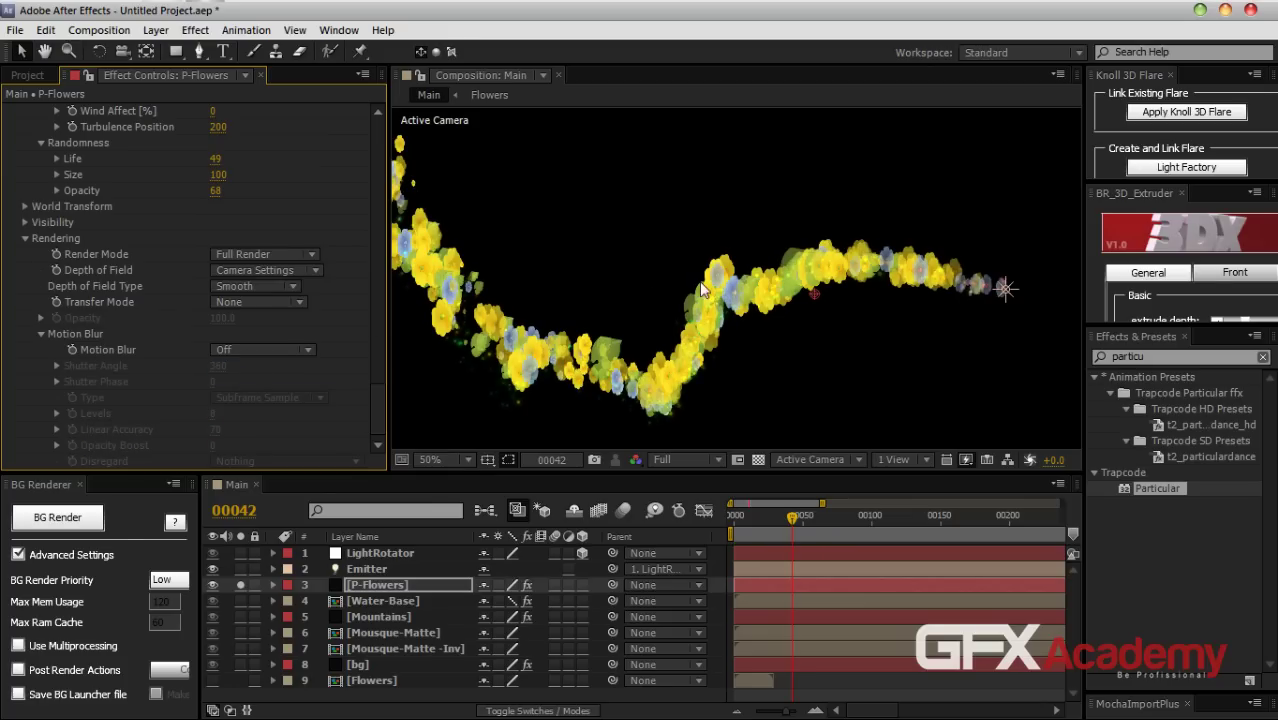
pyautogui.scroll(6, 665, 350)
pyautogui.scroll(-8, 665, 350)
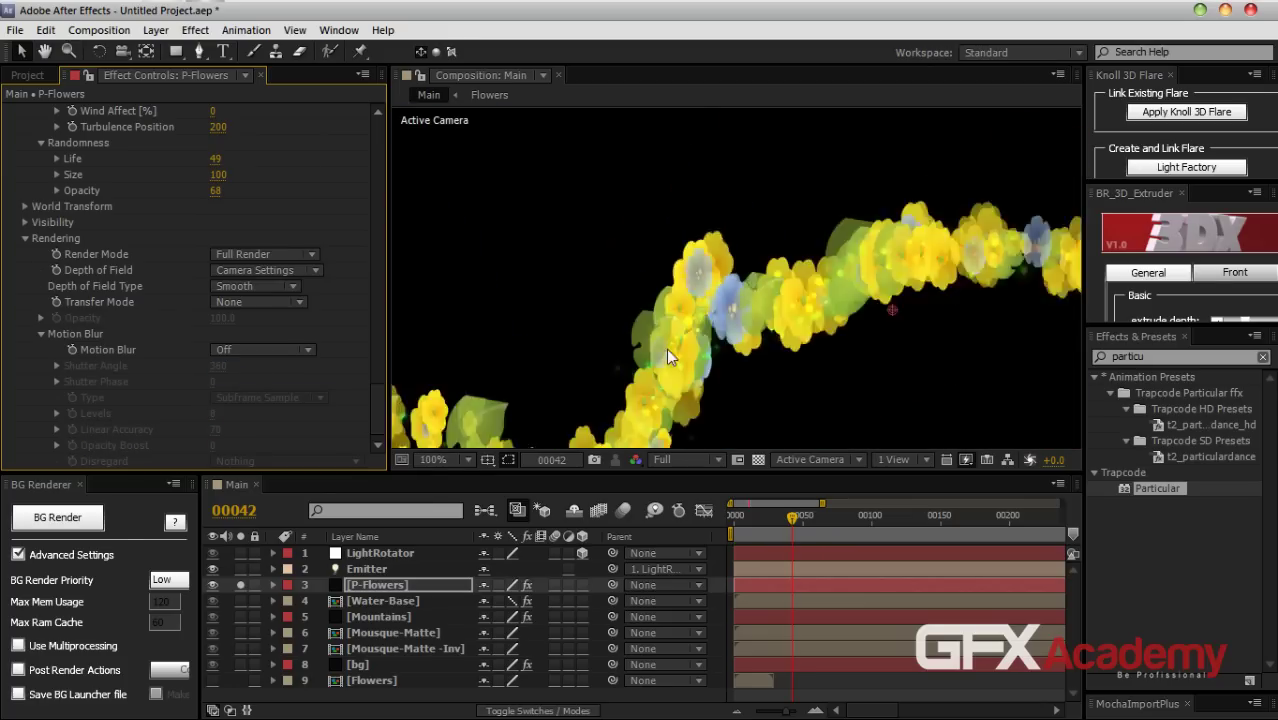
pyautogui.scroll(2, 666, 348)
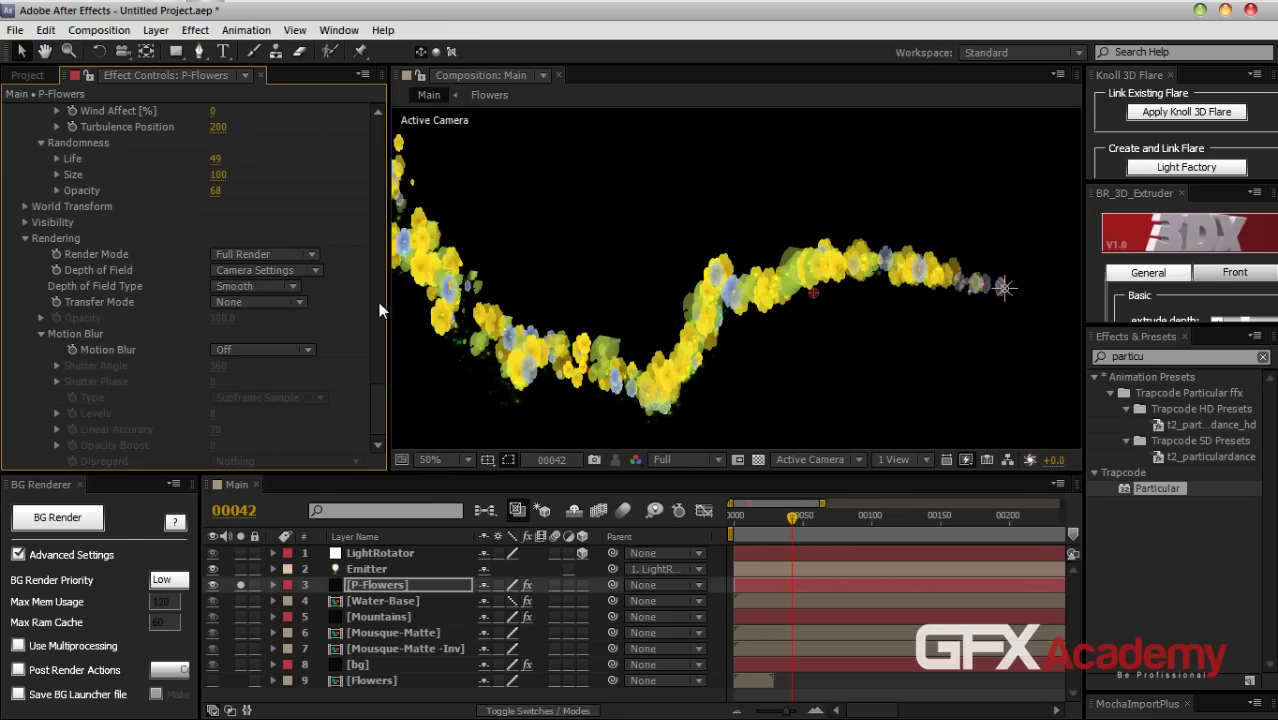
# Collapse the Particular effect's settings and unsolo P-Flowers to show the whole mosque scene
pyautogui.scroll(15, 200, 280)
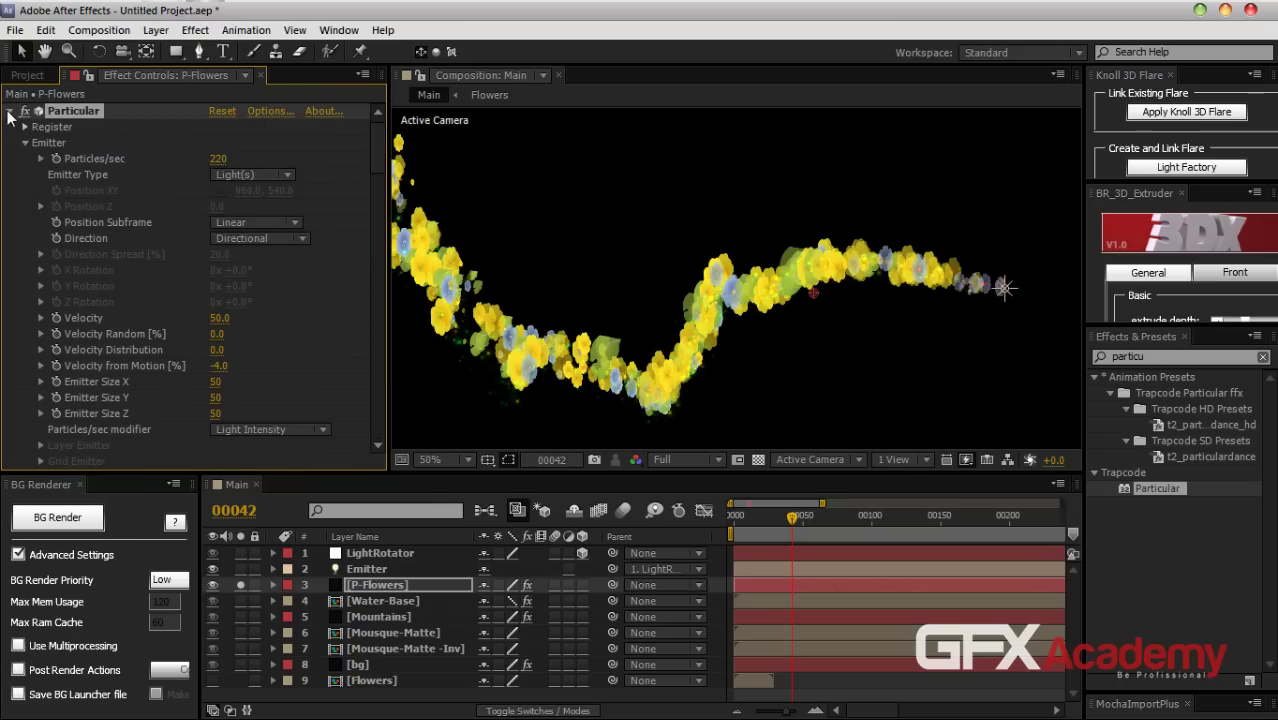
pyautogui.click(9, 112)
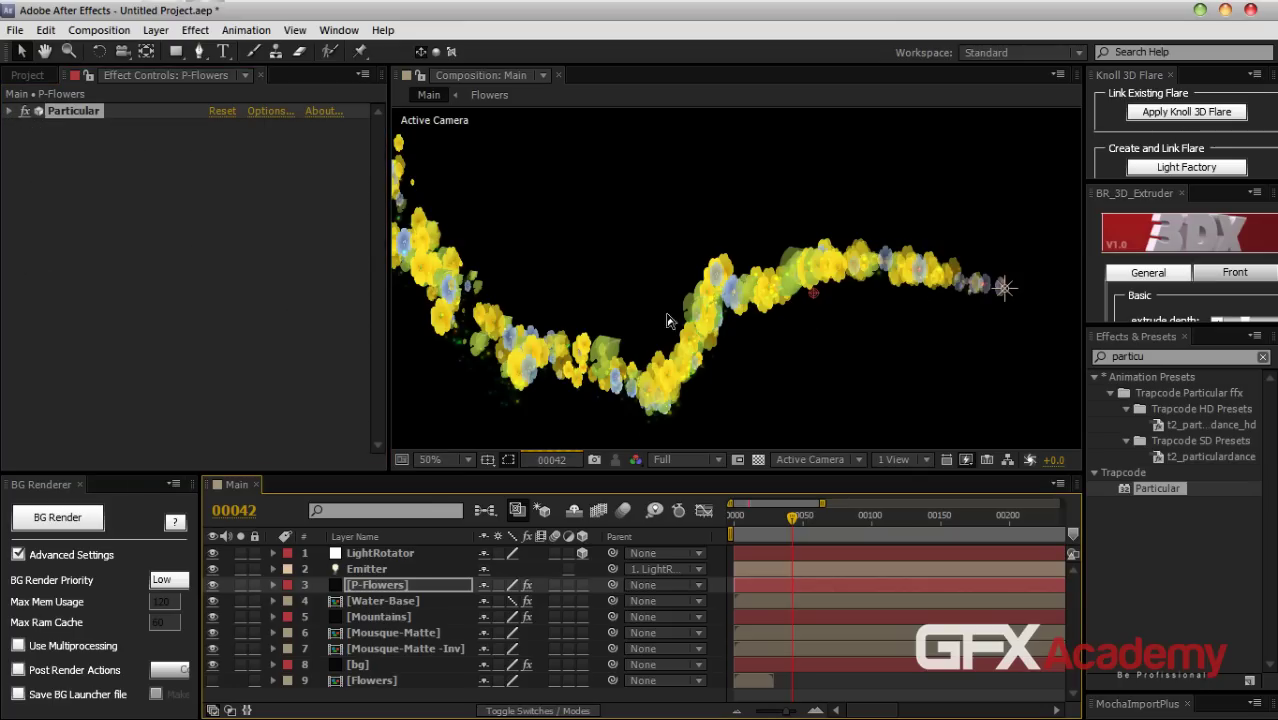
pyautogui.scroll(-2, 573, 297)
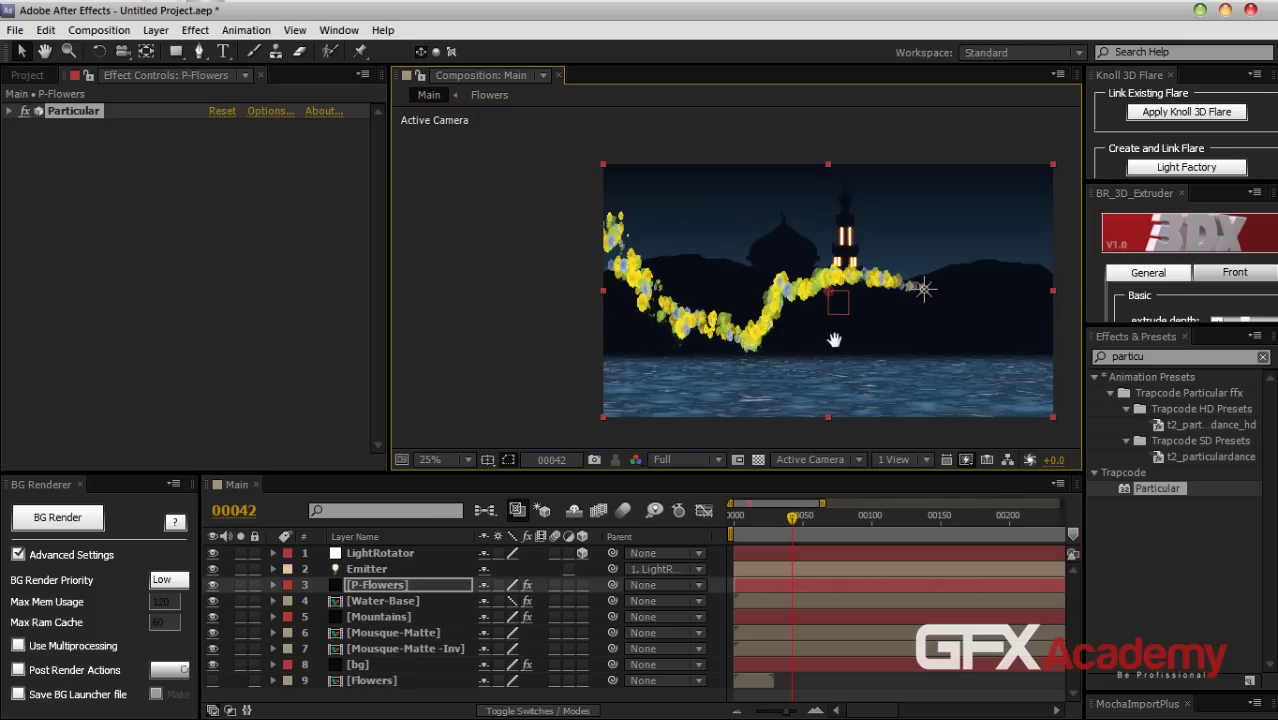
pyautogui.moveTo(834, 340); pyautogui.dragTo(781, 342)
# Search the effects and presets for "glo" and clear the search term
pyautogui.hotkey('ctrl', 'a')
pyautogui.write('glo')
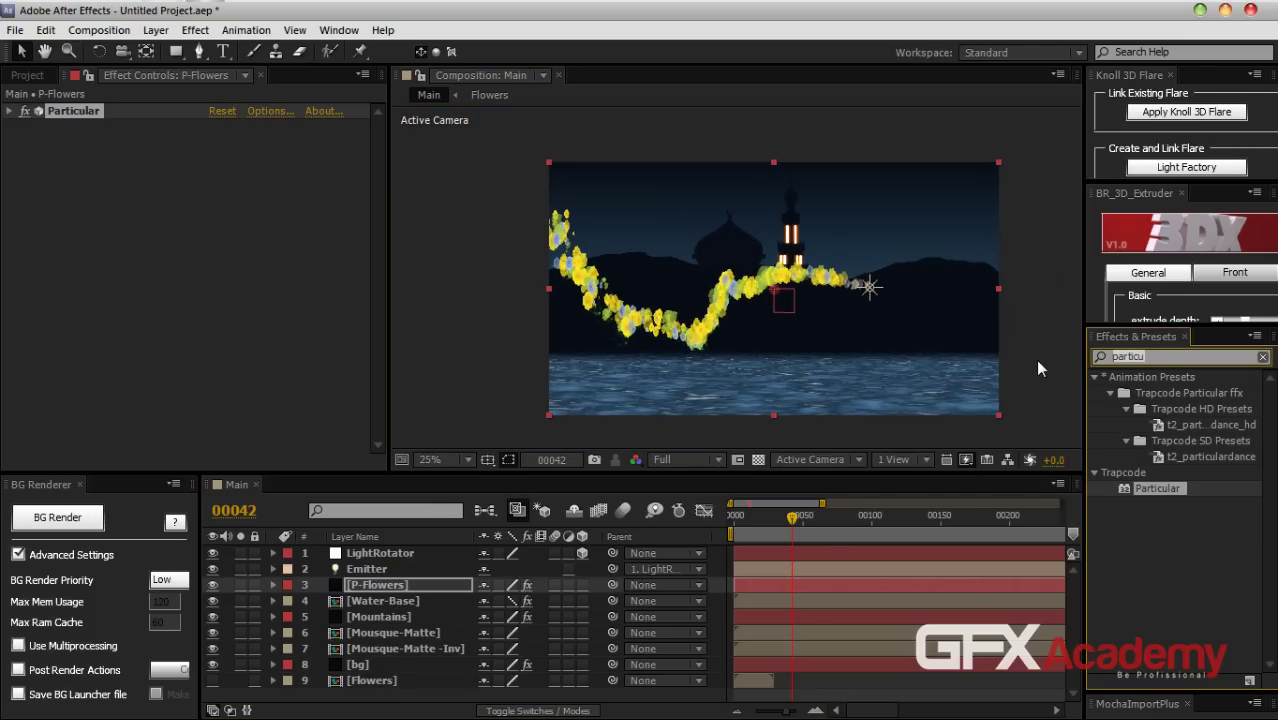
pyautogui.press('BackSpace')
pyautogui.press('BackSpace')
pyautogui.press('BackSpace')
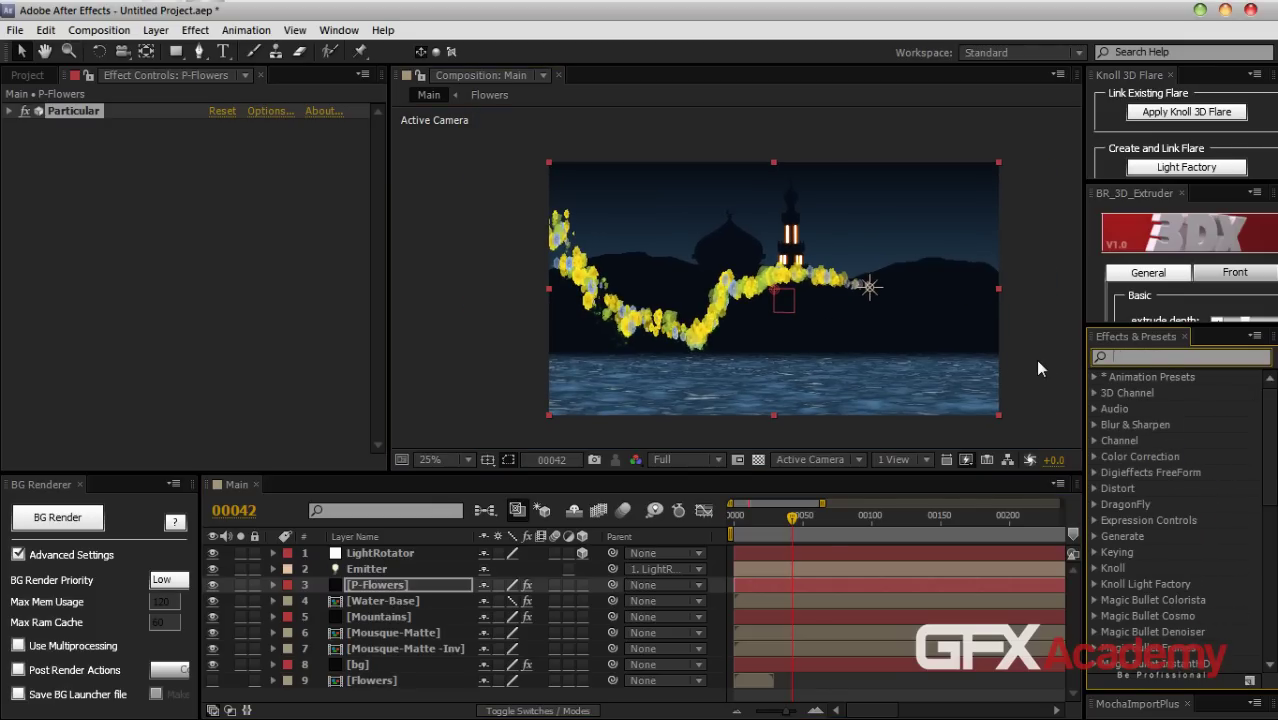